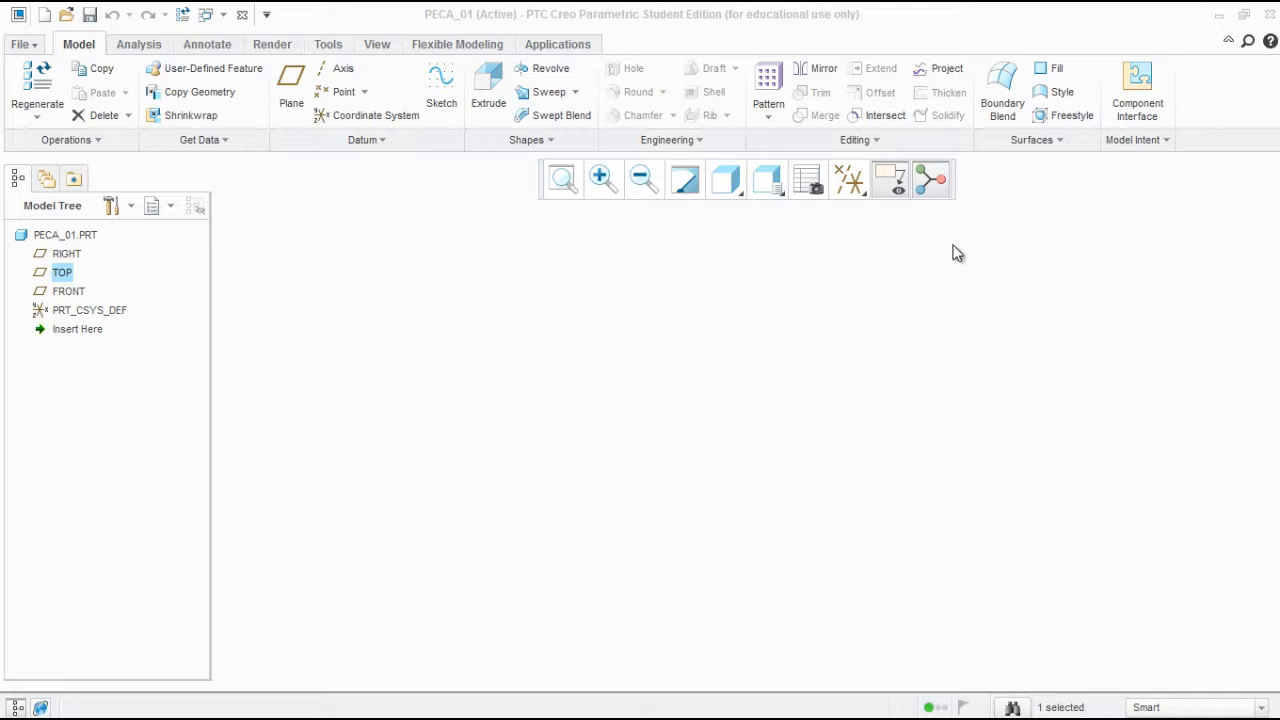
Switch to Adobe Reader to examine the part drawing in EXERCÍCIOS COMPLEMENTARES DE INVENTOR.pdf, and return to Creo Parametric
{"action": "mouse_move", "coordinate": [1255, 449]}
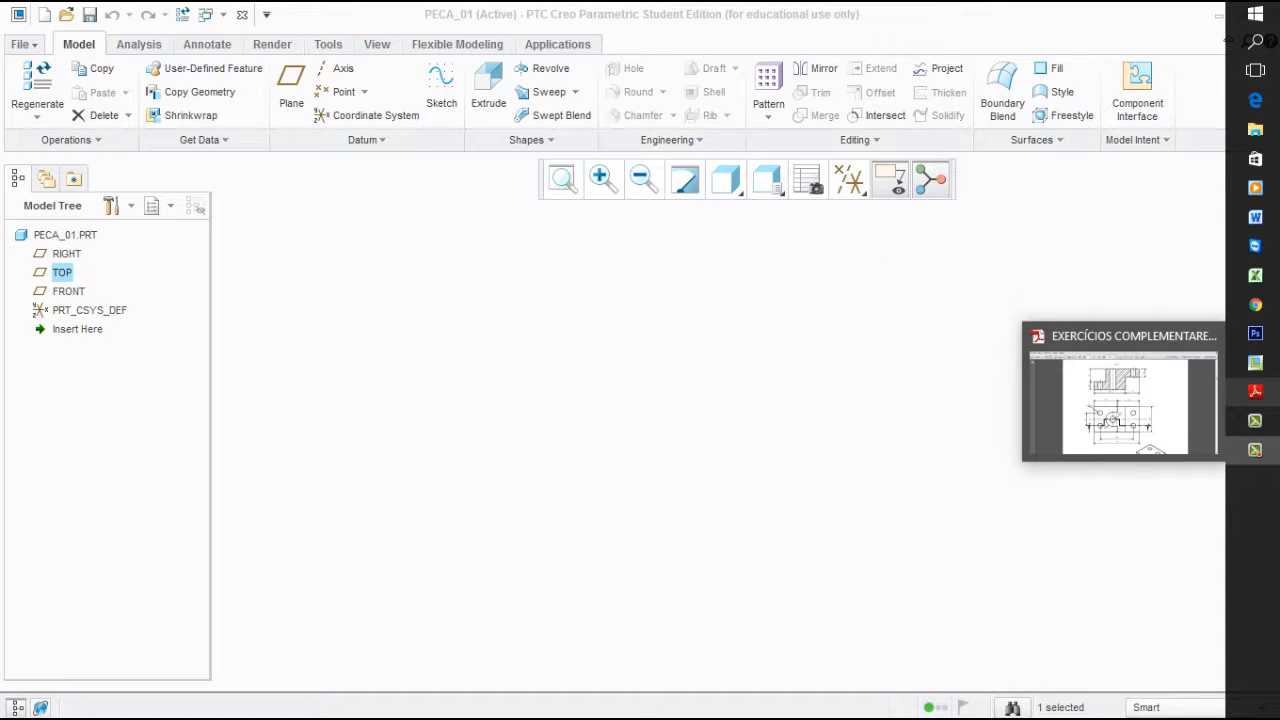
{"action": "left_click", "coordinate": [1257, 395]}
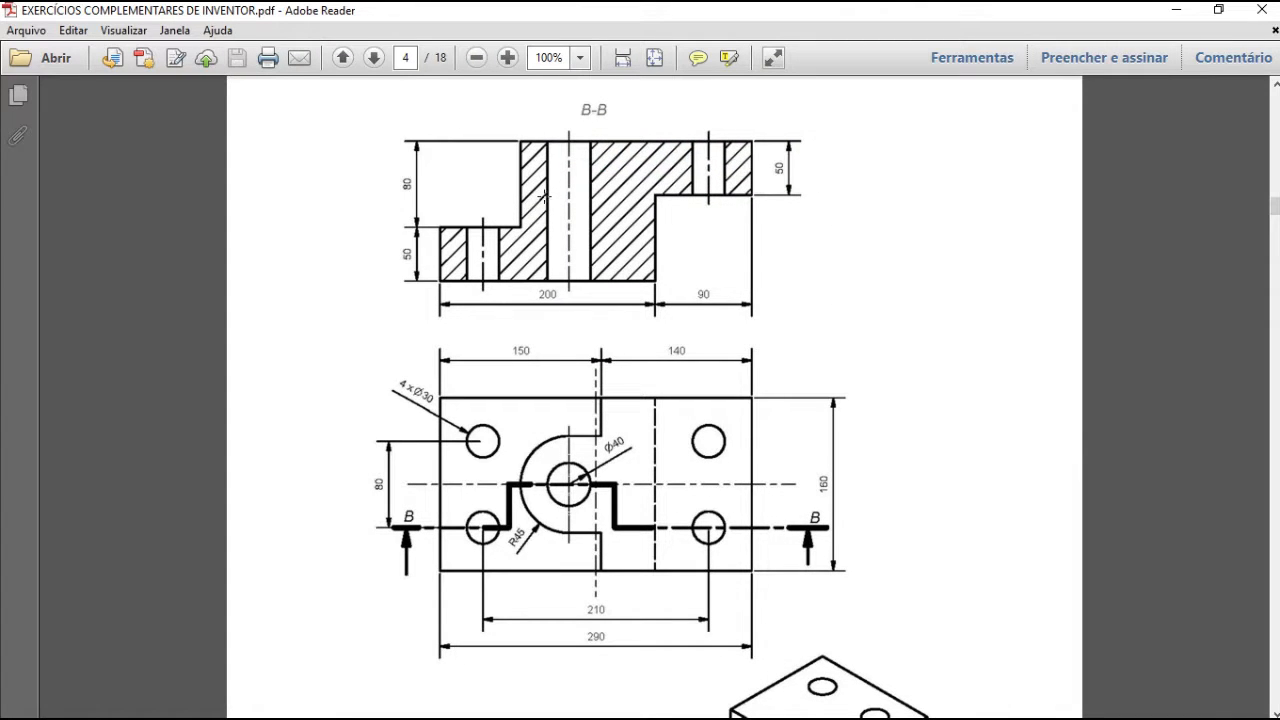
{"action": "left_click", "coordinate": [1176, 10]}
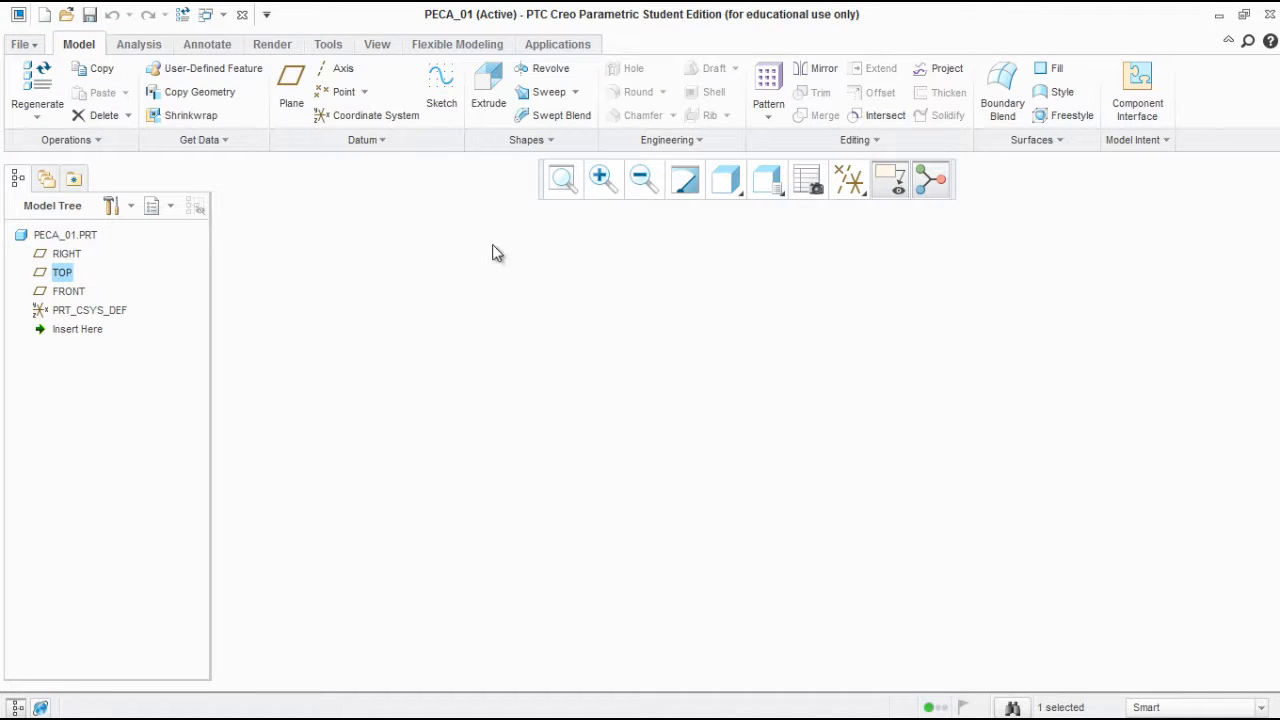
Close the open part and set the APOSTILA_CREO_PARAMETRIC_3_0 folder as the working directory
{"action": "left_click", "coordinate": [243, 15]}
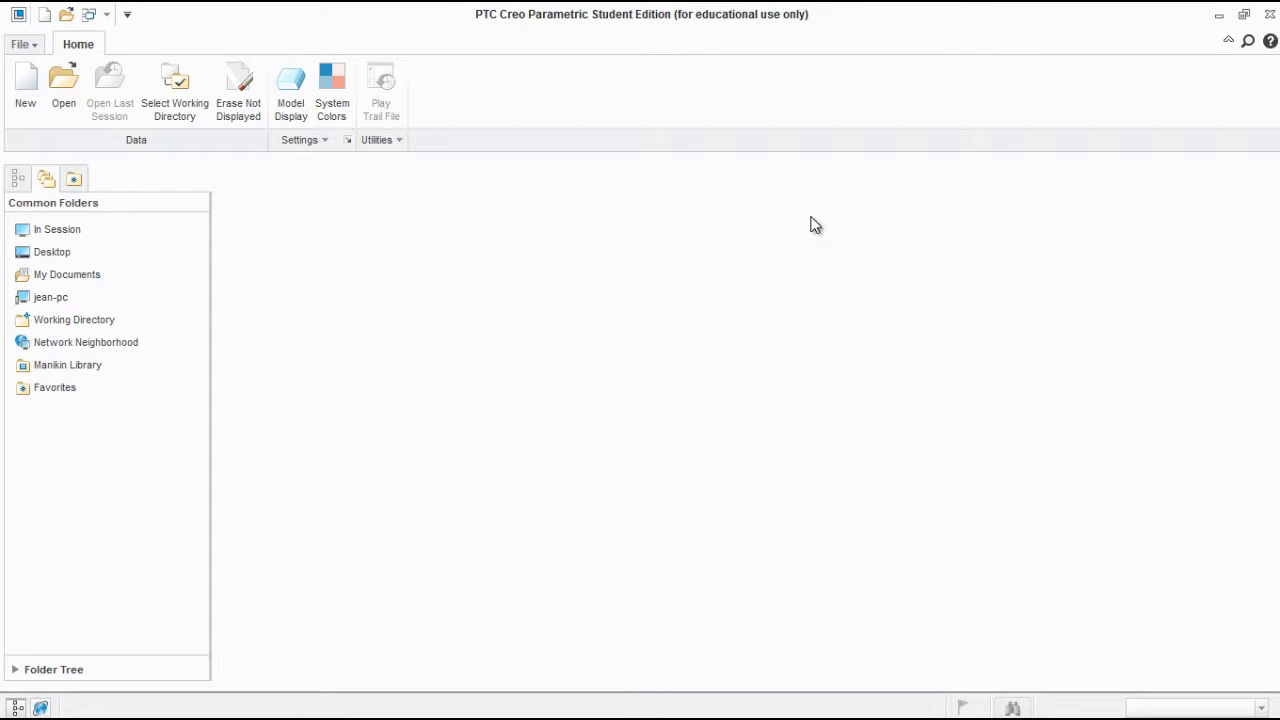
{"action": "left_click", "coordinate": [184, 113]}
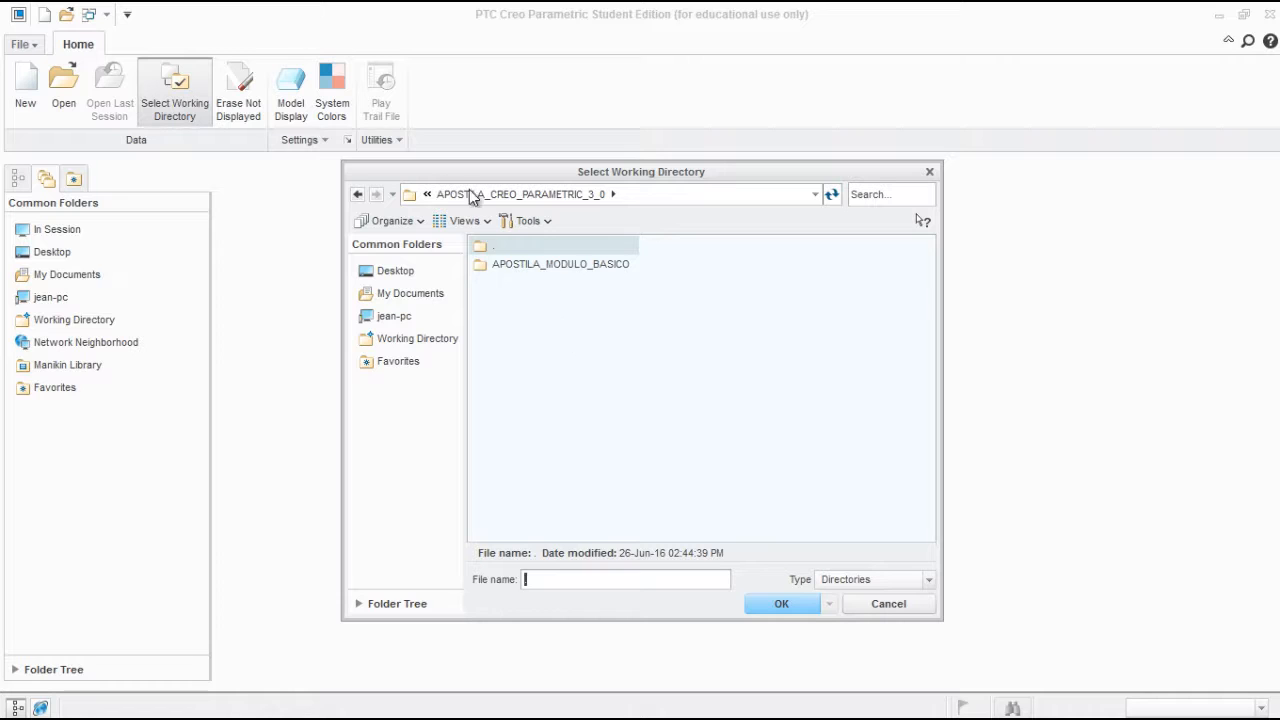
{"action": "left_click", "coordinate": [425, 295]}
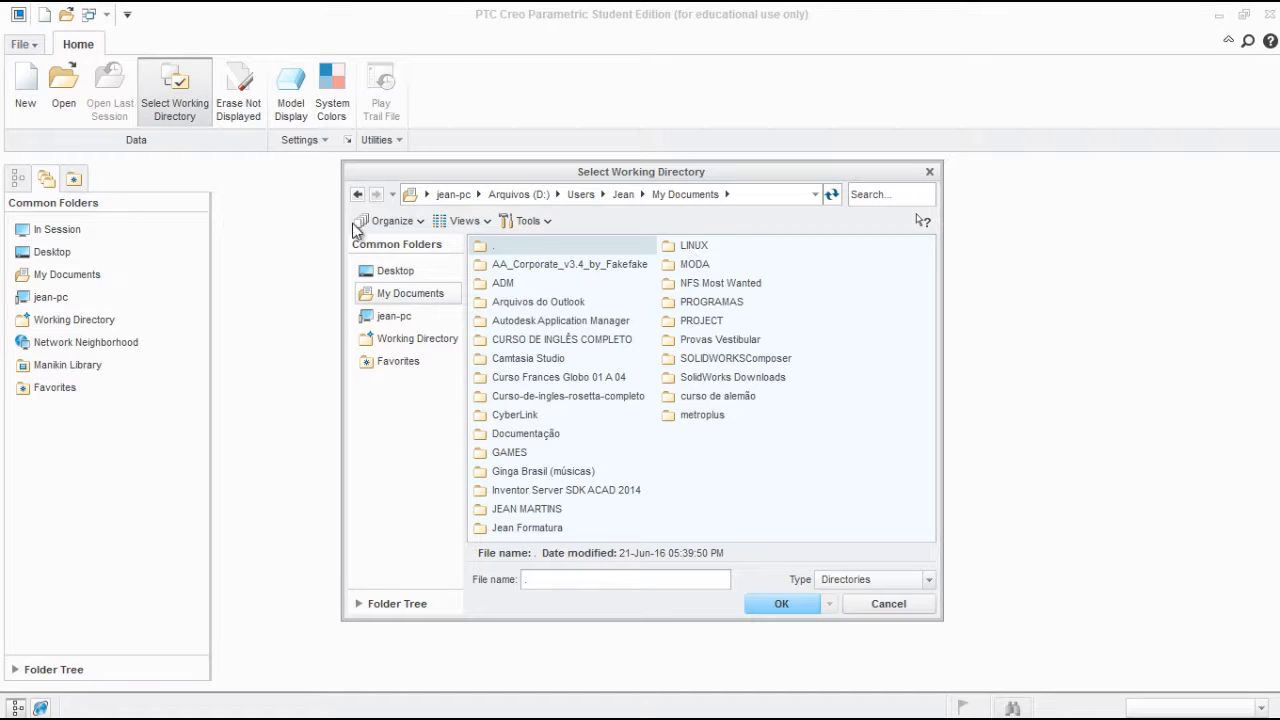
{"action": "left_click", "coordinate": [357, 196]}
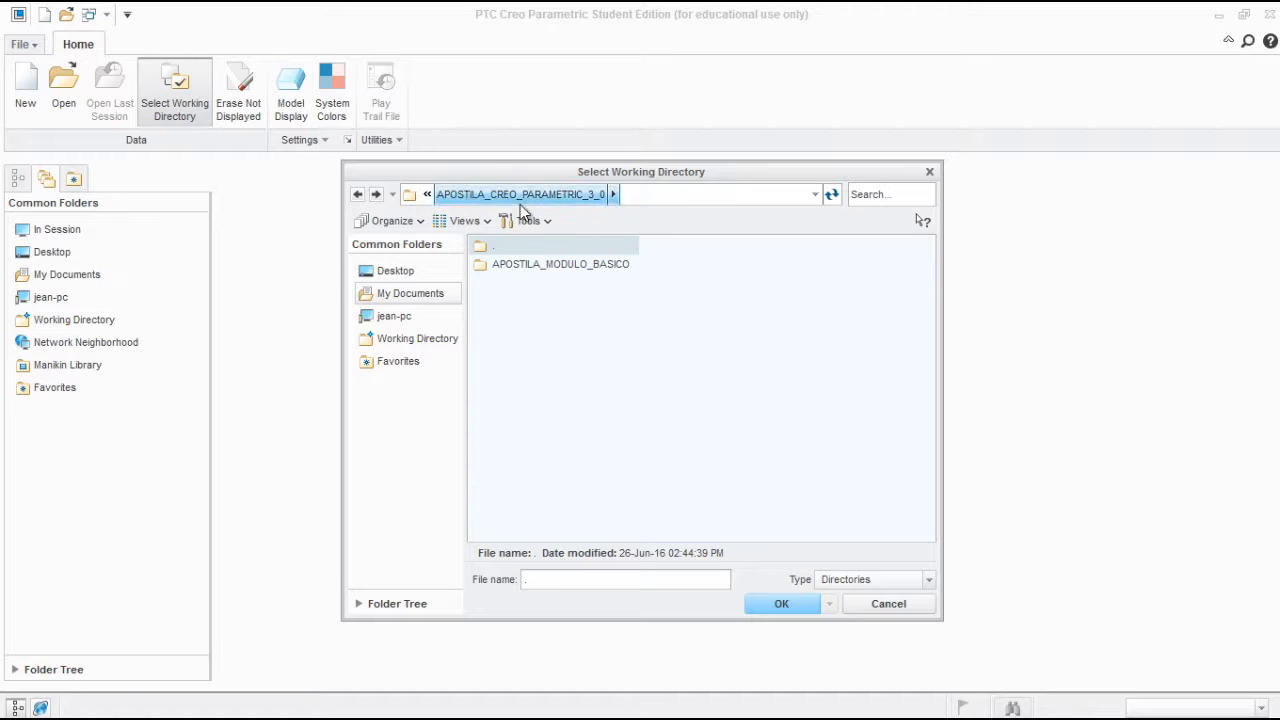
{"action": "left_click", "coordinate": [794, 604]}
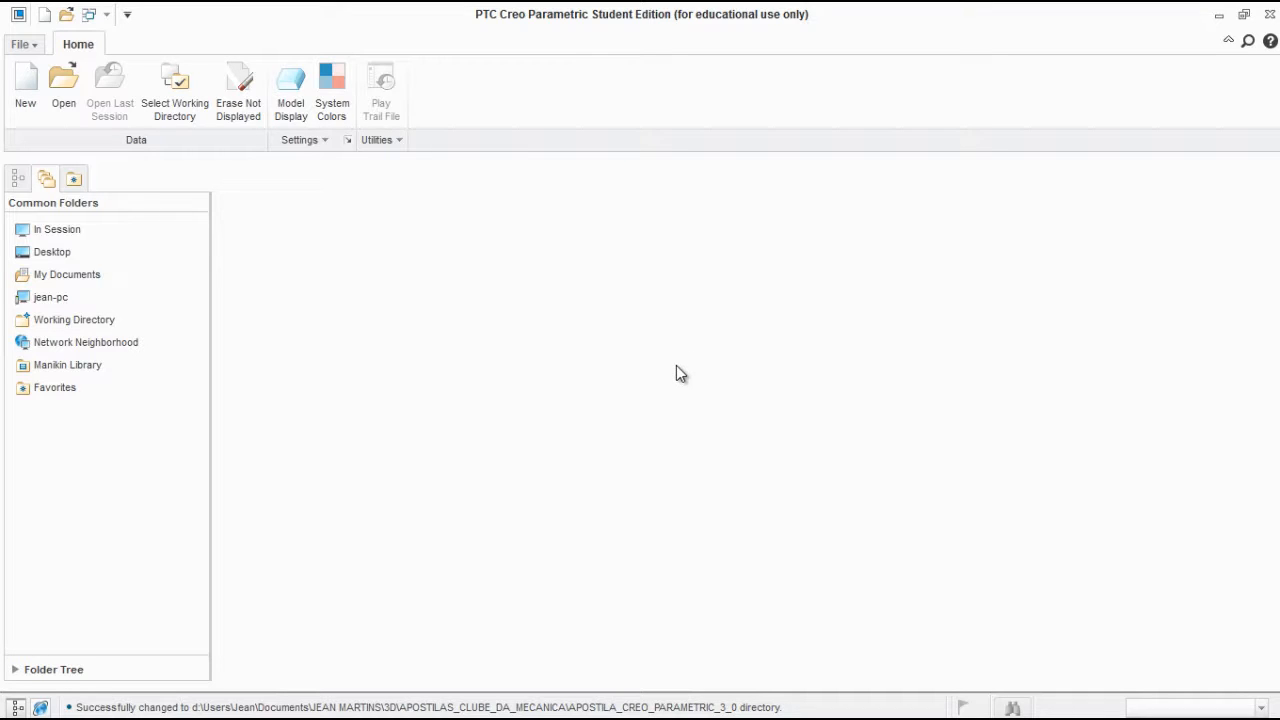
Try to create a solid part named PECA_01 without the default template
{"action": "left_click", "coordinate": [30, 95]}
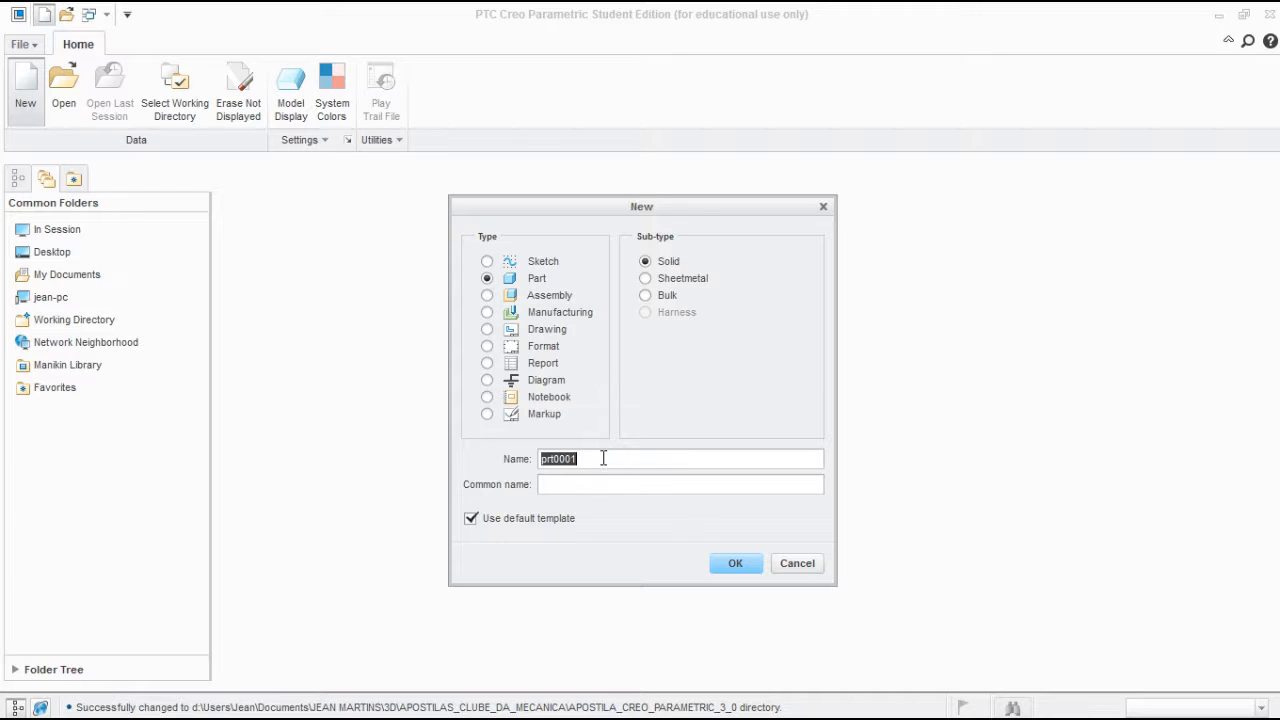
{"action": "type", "text": "PECA_01"}
{"action": "left_click_drag", "start_coordinate": [553, 461], "coordinate": [574, 462]}
{"action": "key", "text": "BackSpace"}
{"action": "type", "text": "_"}
{"action": "left_click", "coordinate": [472, 521]}
{"action": "left_click", "coordinate": [750, 566]}
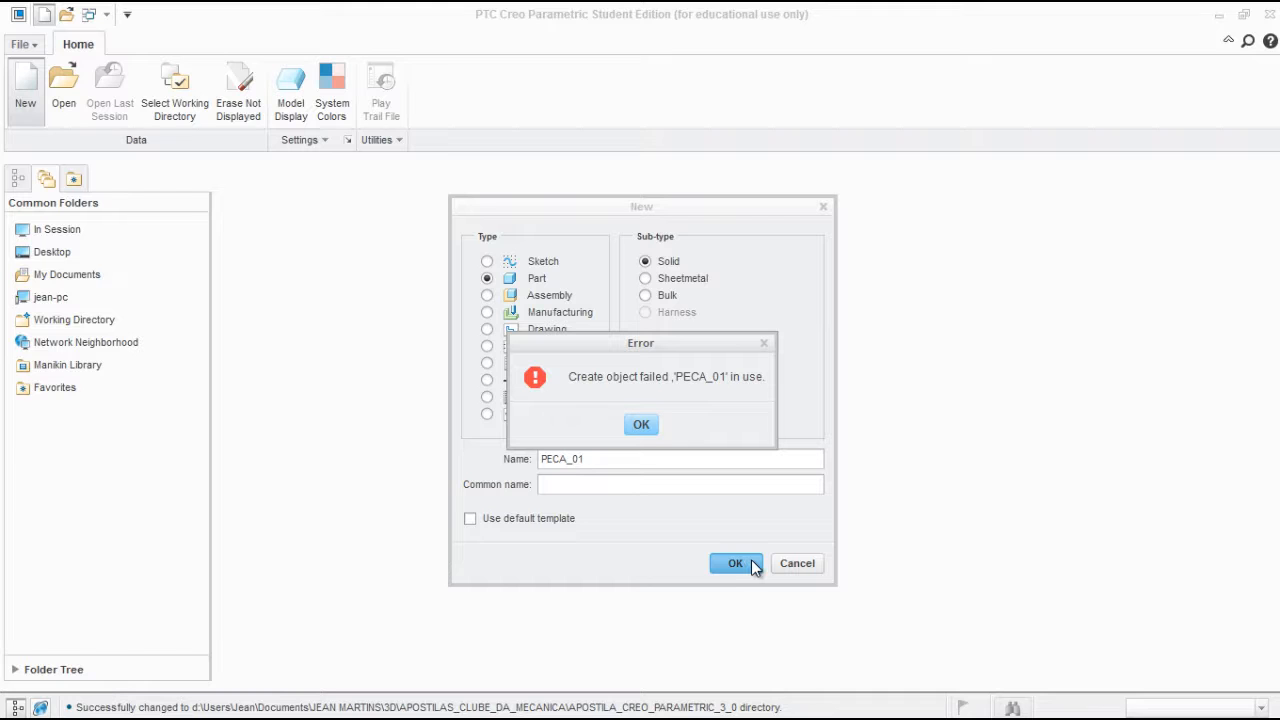
{"action": "left_click", "coordinate": [641, 425]}
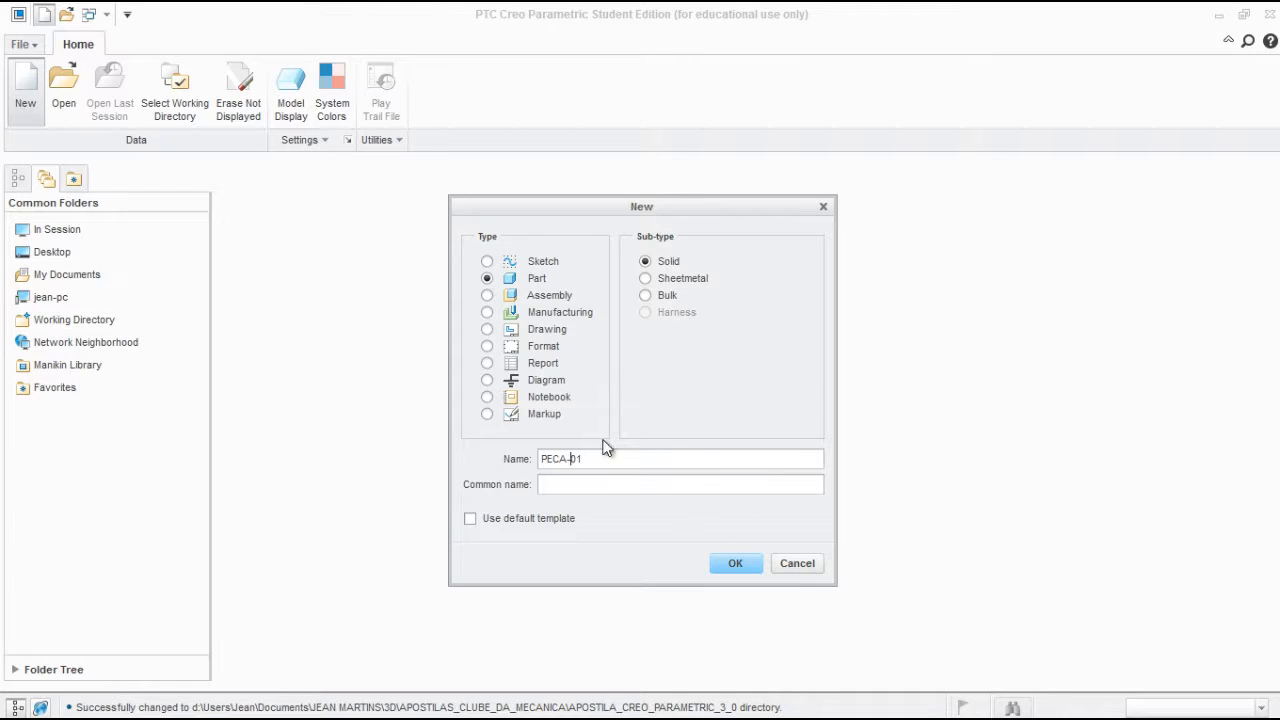
{"action": "left_click", "coordinate": [796, 563]}
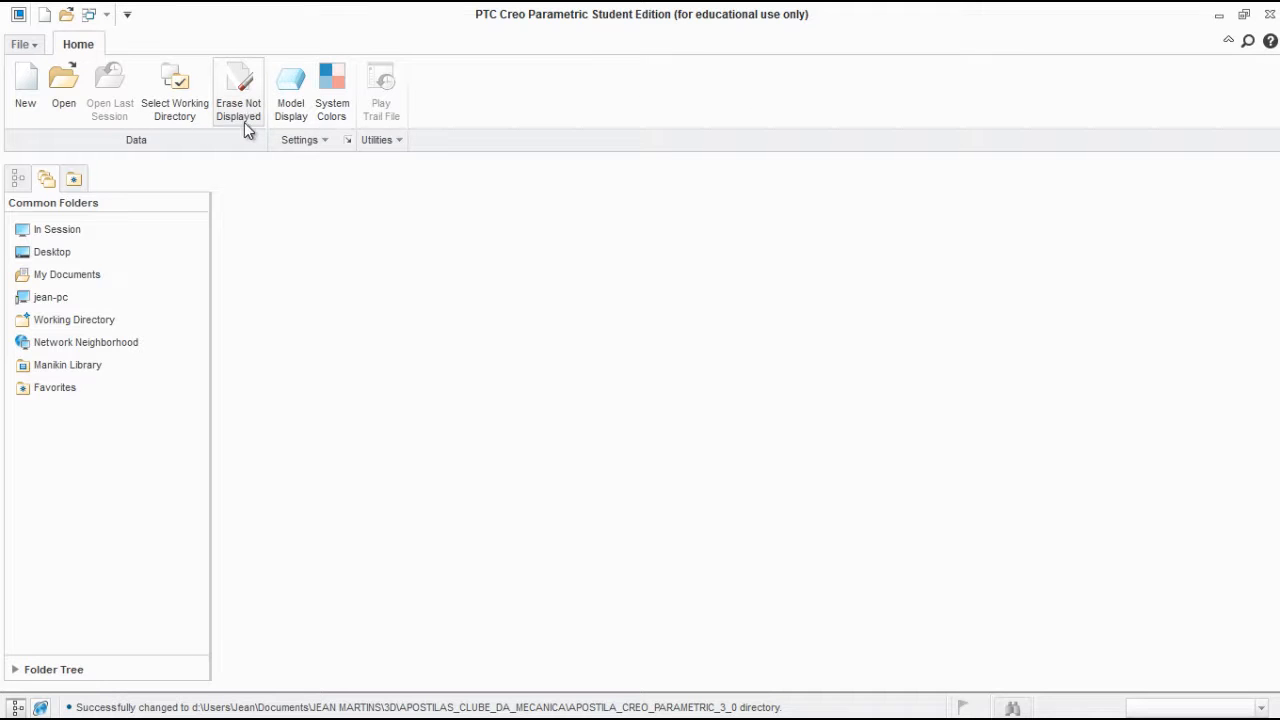
Erase the non-displayed models from the session and create a solid part named PECA_01 from the mmns_part_solid template
{"action": "left_click", "coordinate": [240, 95]}
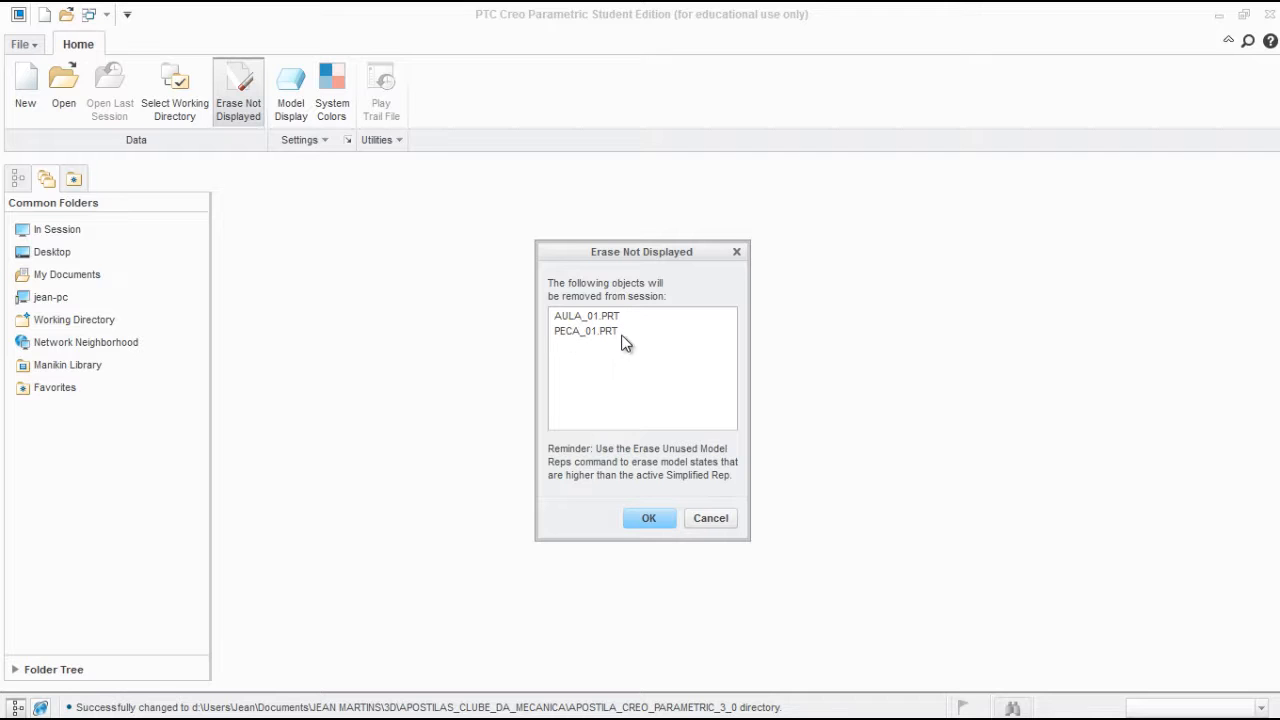
{"action": "left_click", "coordinate": [660, 519]}
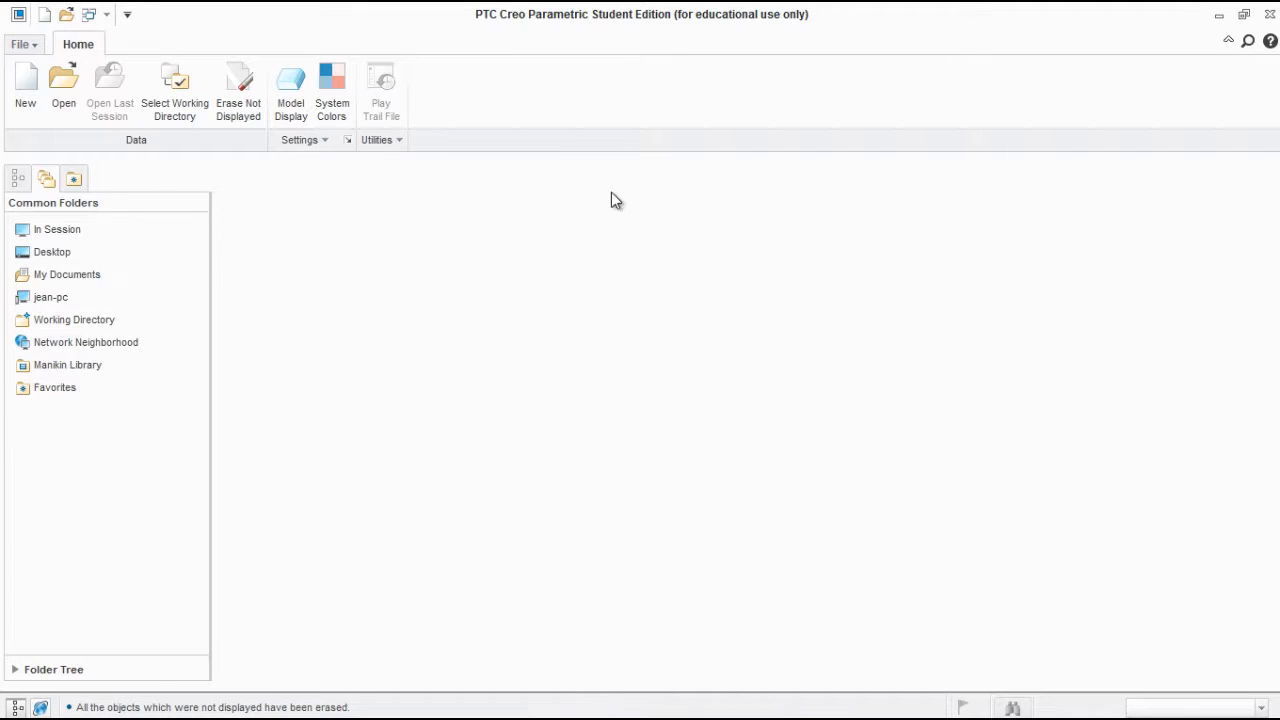
{"action": "left_click", "coordinate": [28, 88]}
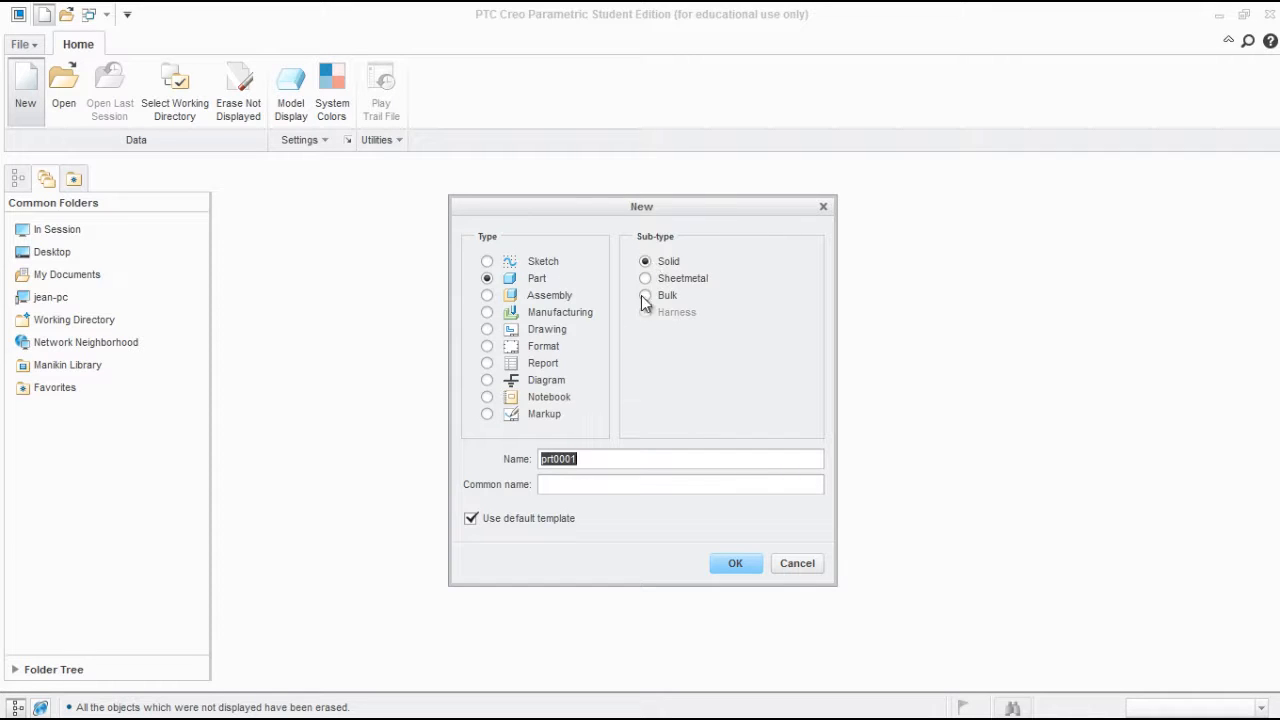
{"action": "type", "text": "PECA_01"}
{"action": "left_click", "coordinate": [489, 520]}
{"action": "left_click", "coordinate": [737, 564]}
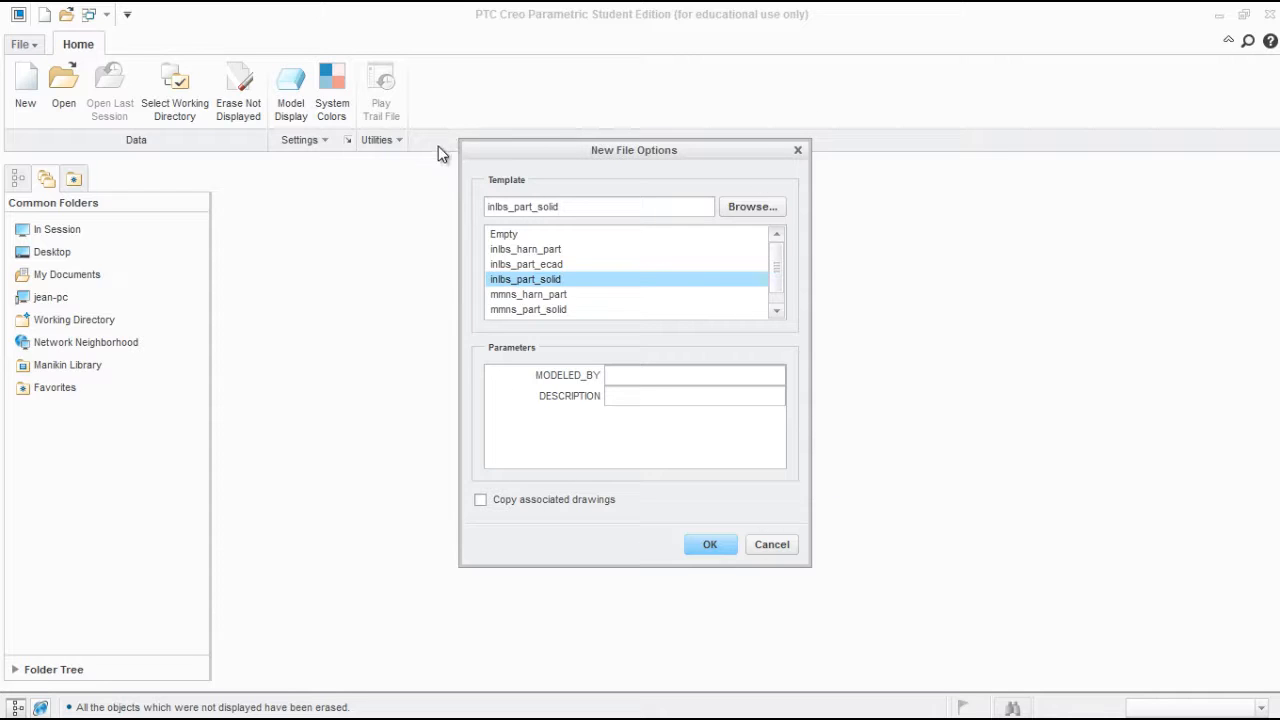
{"action": "left_click", "coordinate": [512, 310]}
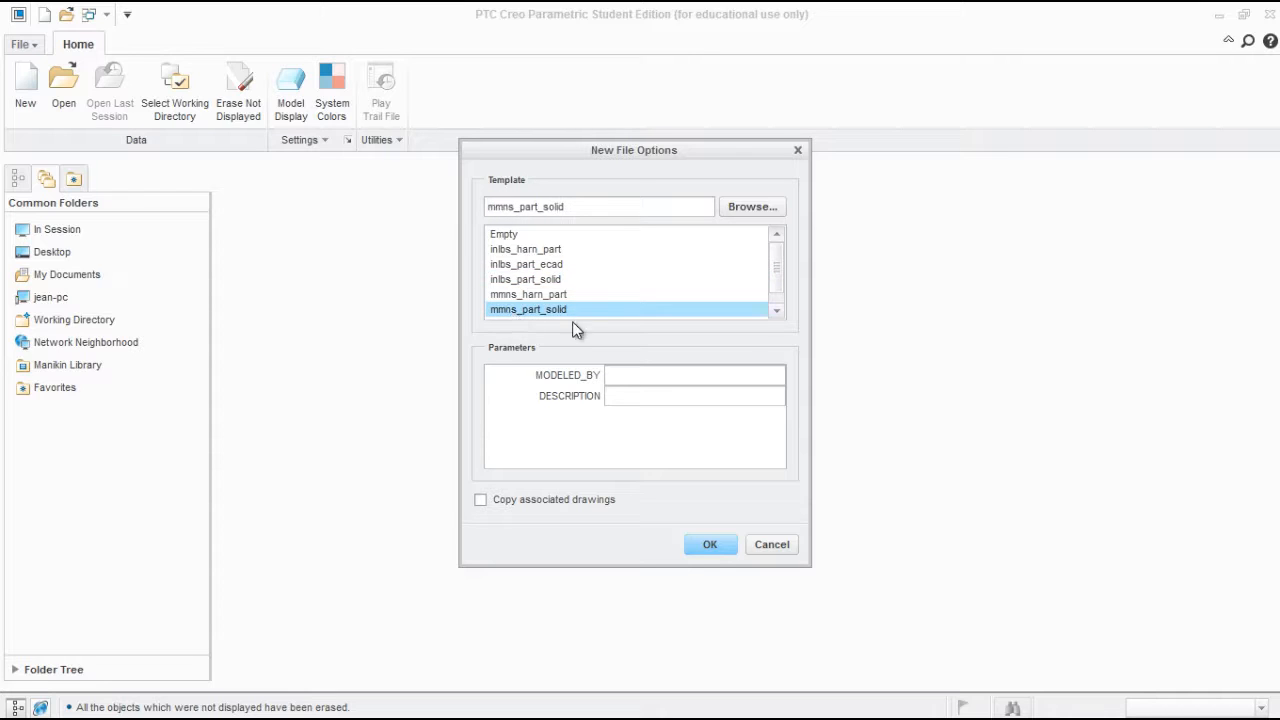
{"action": "left_click", "coordinate": [719, 544]}
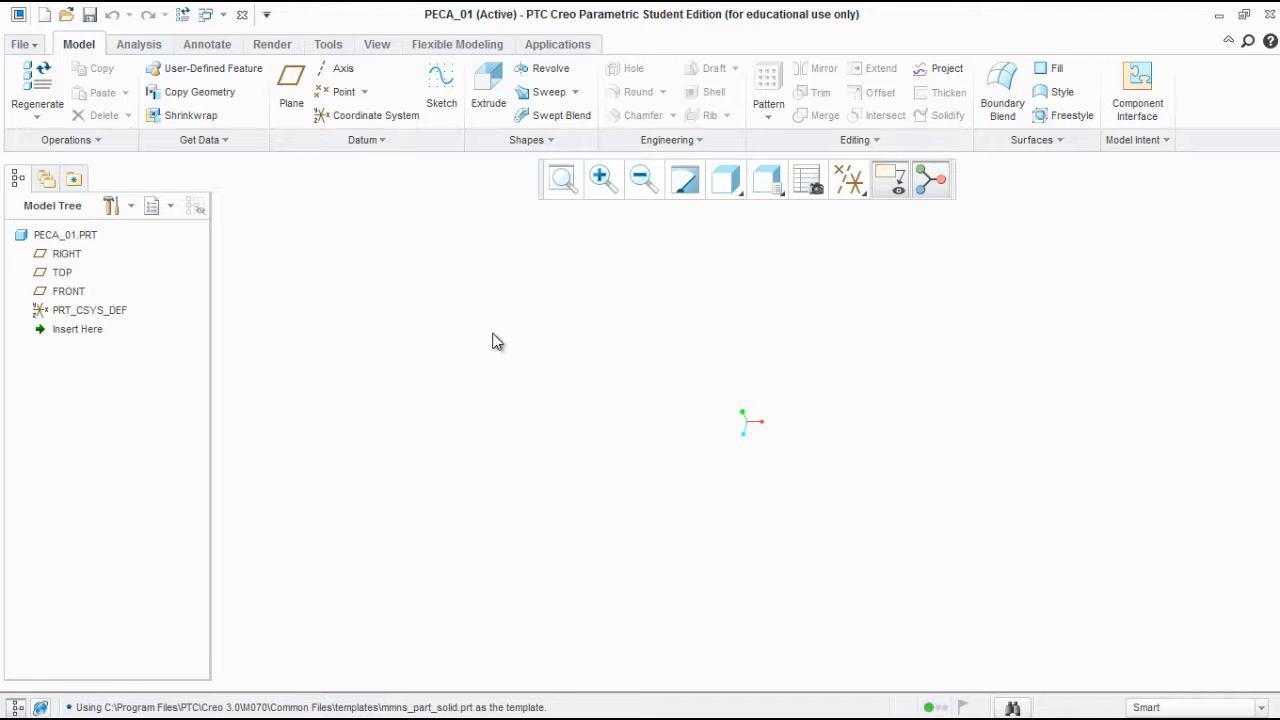
Recheck the section and plan views of the part drawing in Adobe Reader, and return to Creo Parametric
{"action": "mouse_move", "coordinate": [1275, 300]}
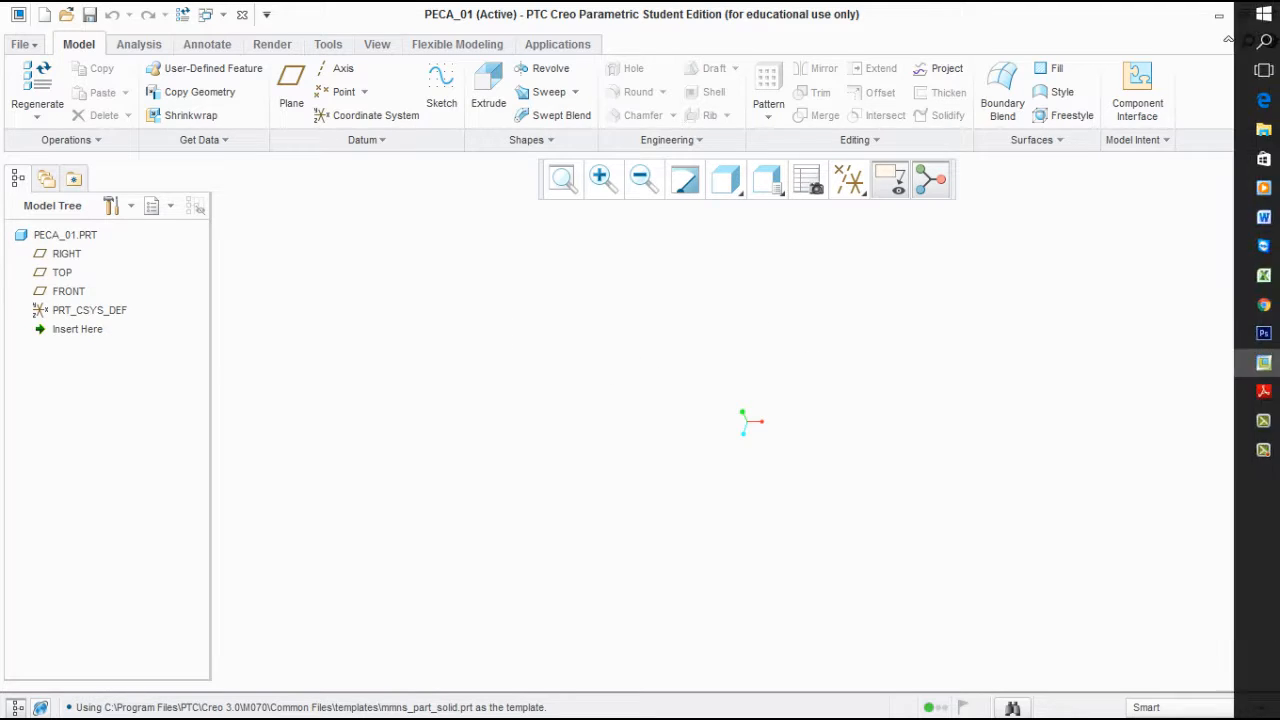
{"action": "left_click", "coordinate": [1263, 391]}
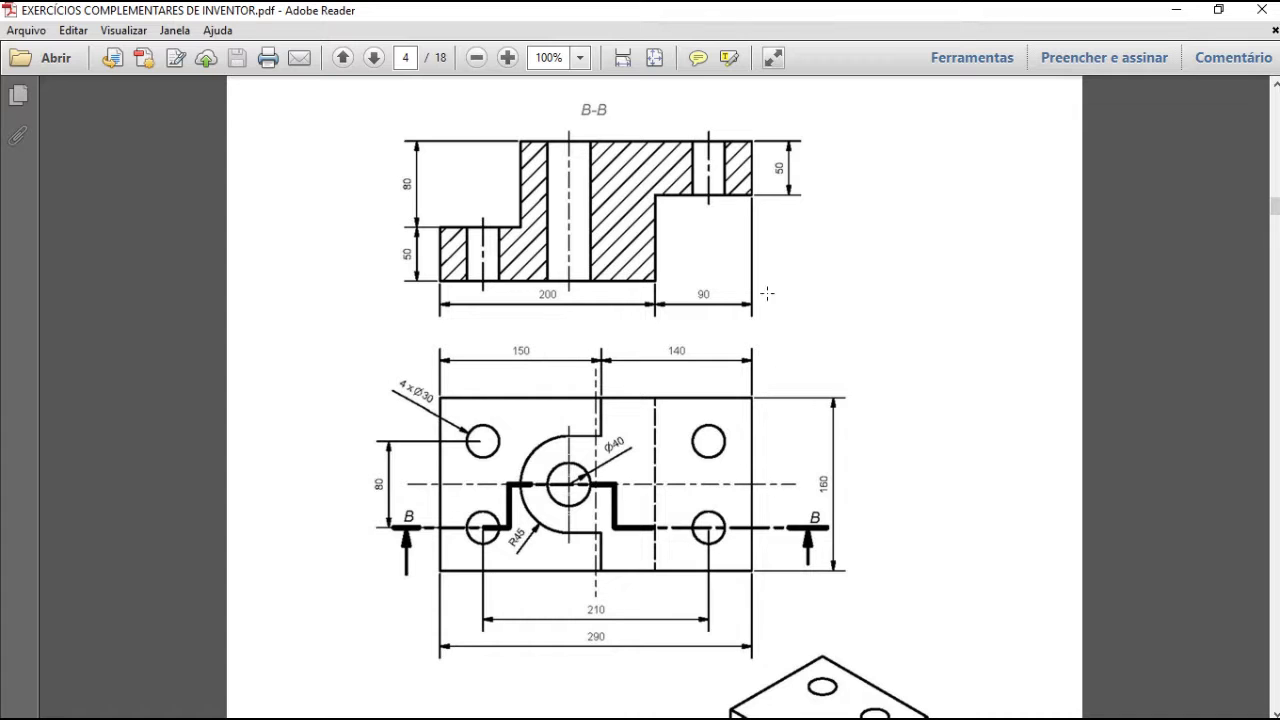
{"action": "left_click", "coordinate": [1181, 13]}
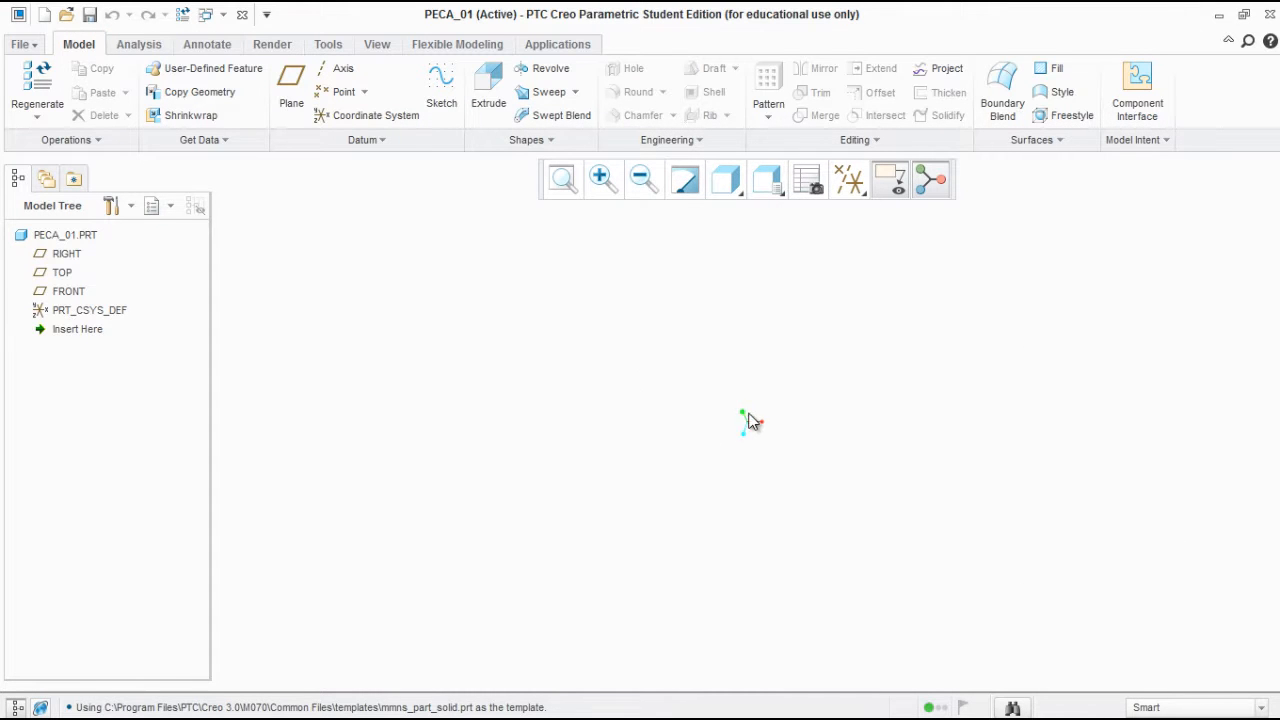
Turn on the display of all datum planes, axes, points and coordinate systems
{"action": "left_click", "coordinate": [849, 181]}
{"action": "left_click", "coordinate": [871, 293]}
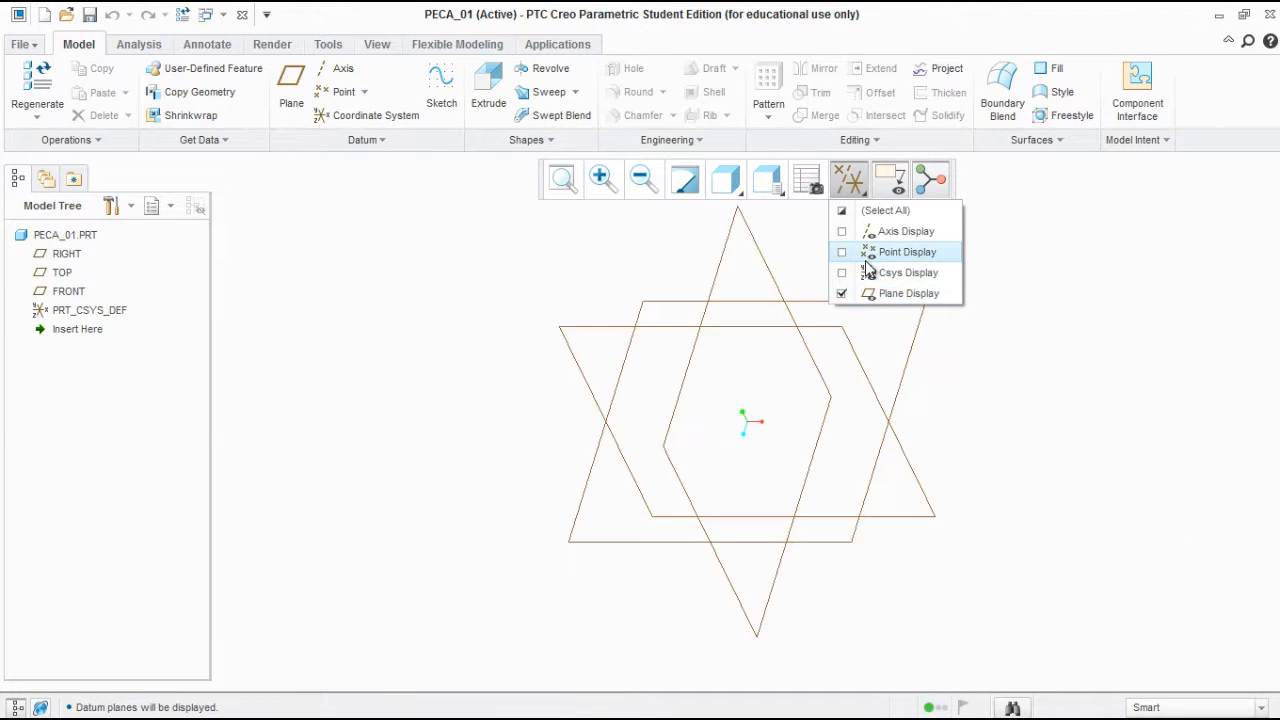
{"action": "left_click", "coordinate": [869, 231]}
{"action": "left_click", "coordinate": [866, 211]}
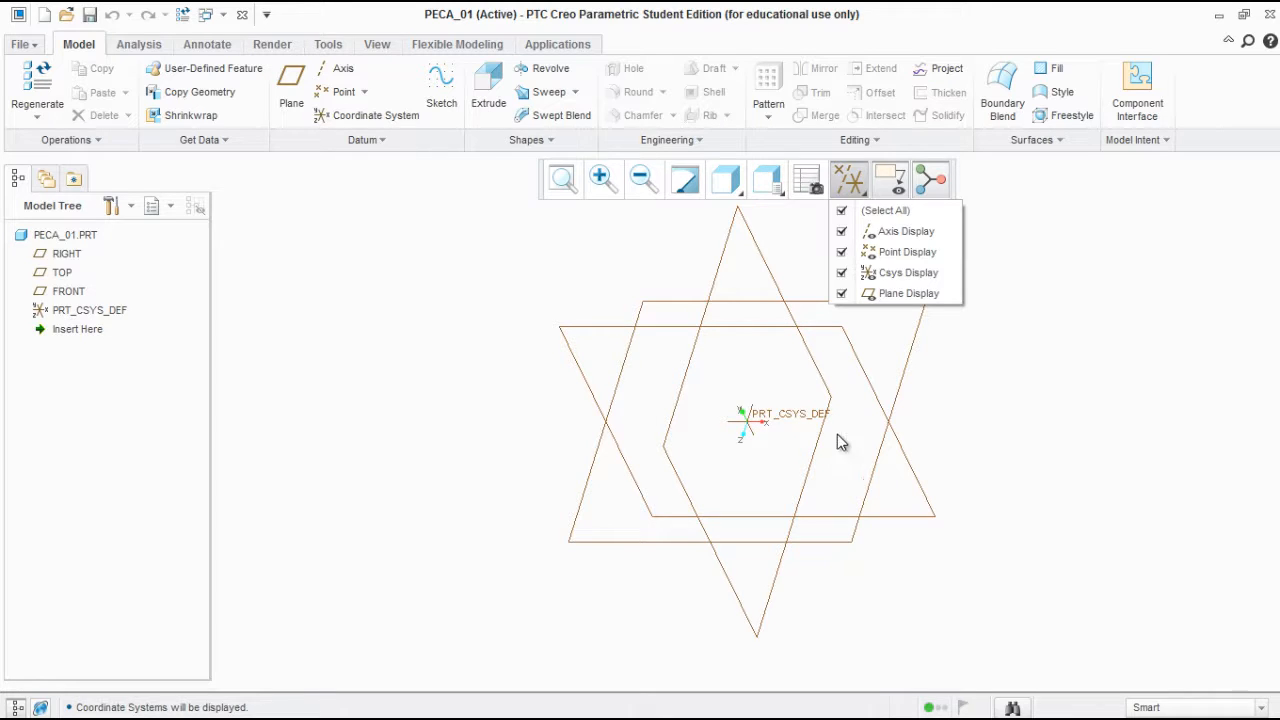
{"action": "left_click", "coordinate": [65, 322]}
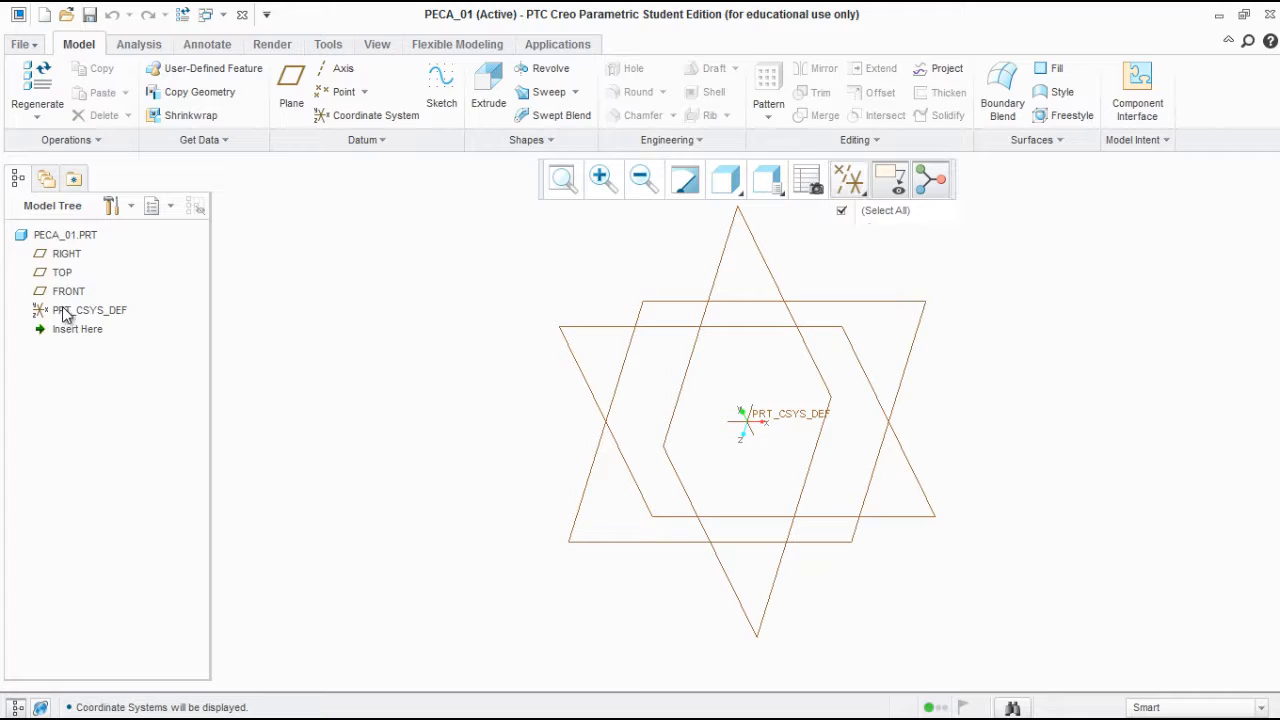
Highlight the default coordinate system PRT_CSYS_DEF to locate it in the model, and review the datum display options
{"action": "left_click", "coordinate": [114, 310]}
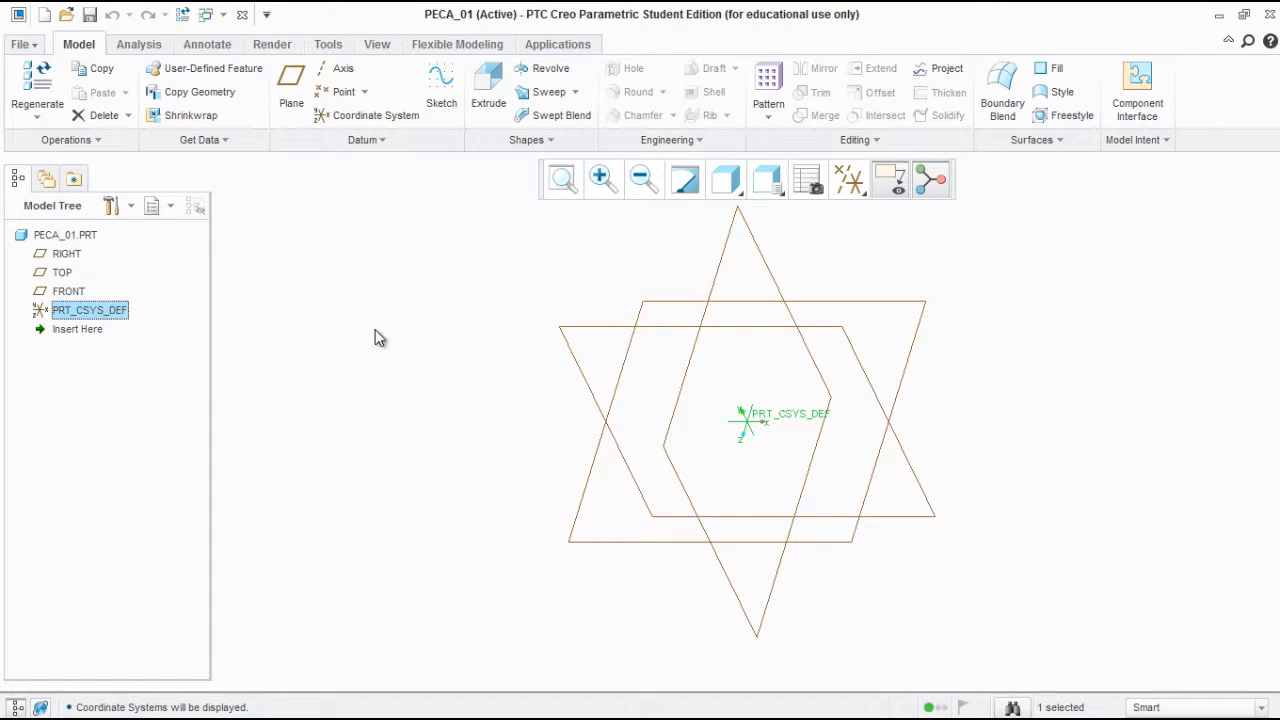
{"action": "left_click", "coordinate": [540, 343]}
{"action": "left_click", "coordinate": [840, 192]}
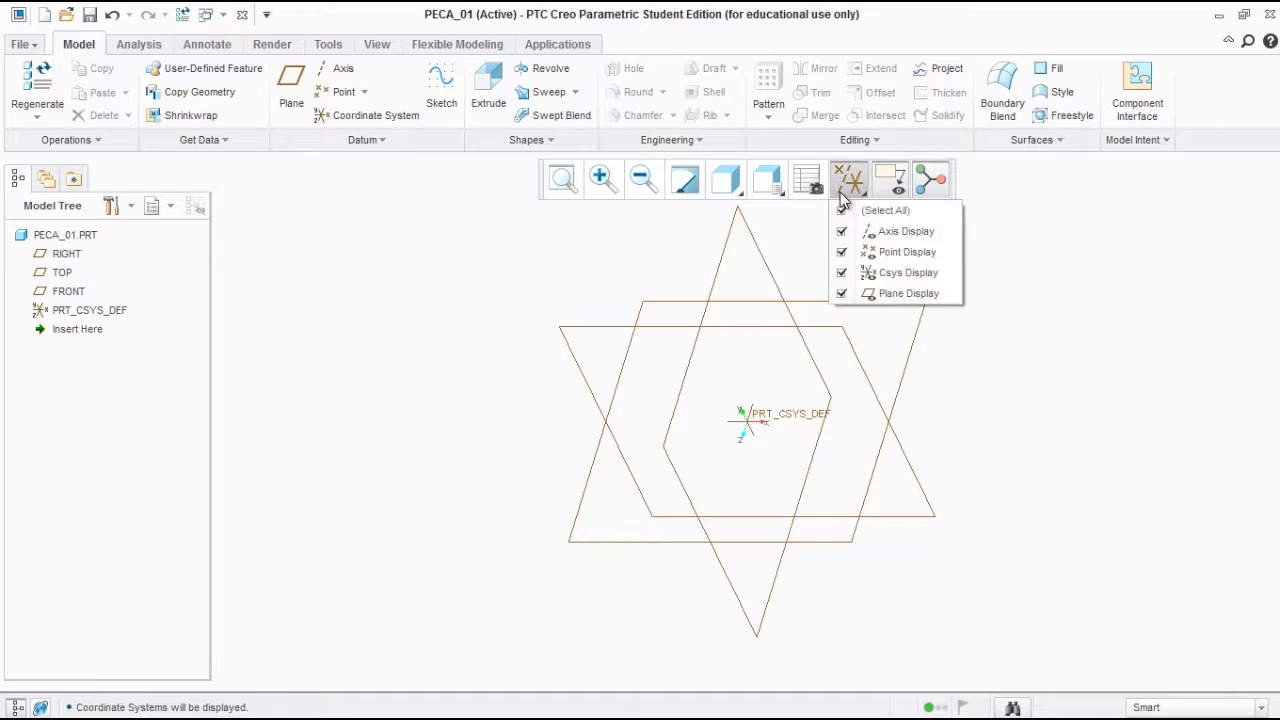
Study the part drawing in Adobe Reader to decide which view to sketch first, and return to Creo Parametric
{"action": "mouse_move", "coordinate": [1275, 425]}
{"action": "left_click", "coordinate": [1255, 391]}
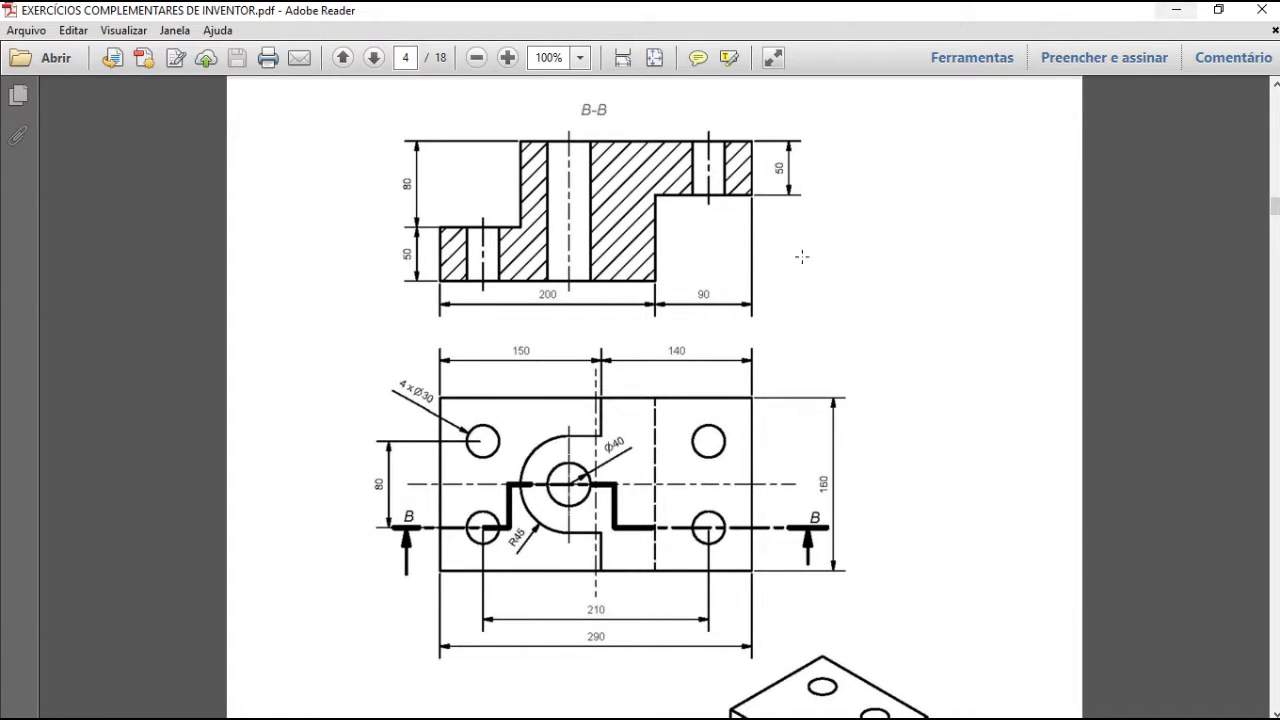
{"action": "left_click", "coordinate": [1176, 10]}
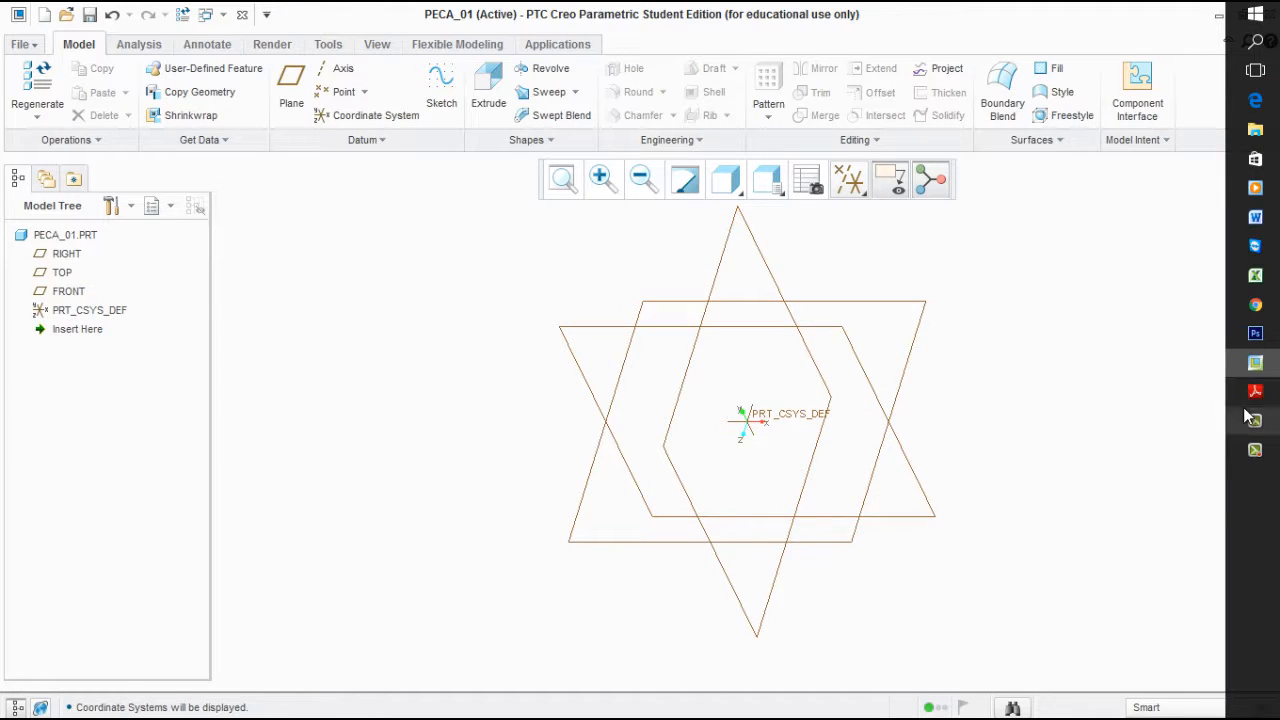
{"action": "left_click", "coordinate": [1255, 391]}
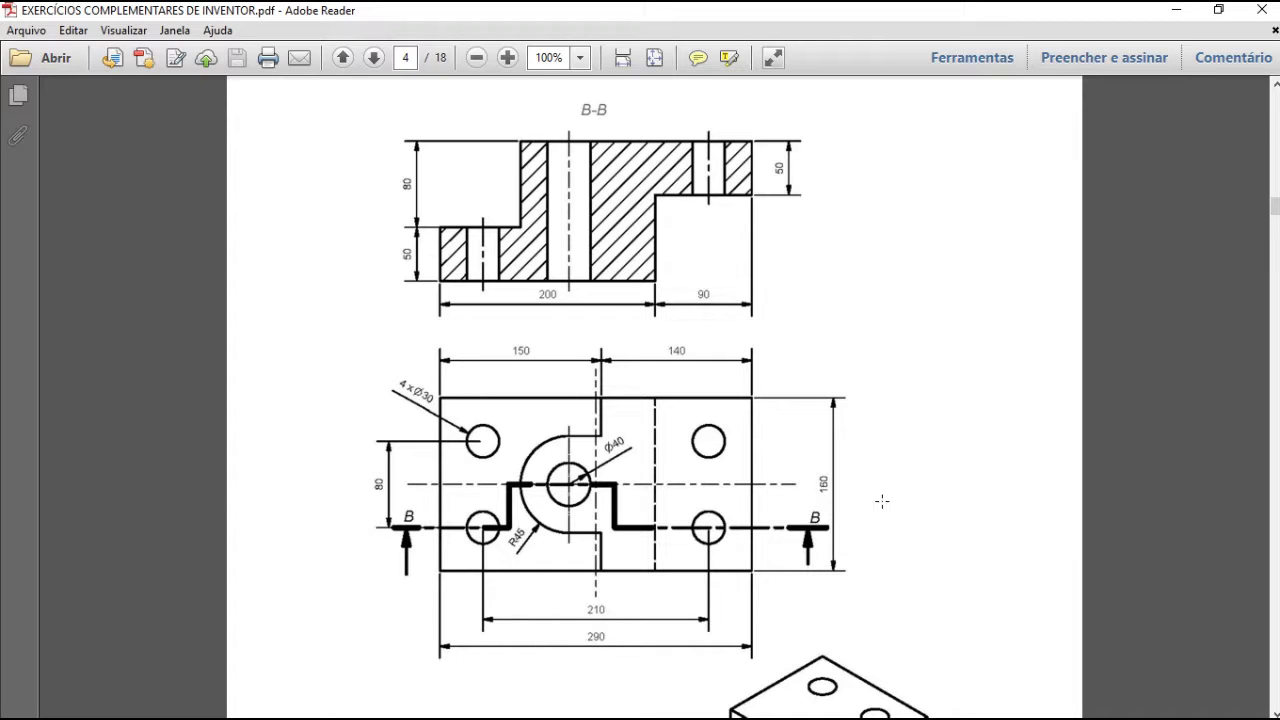
{"action": "left_click", "coordinate": [1177, 12]}
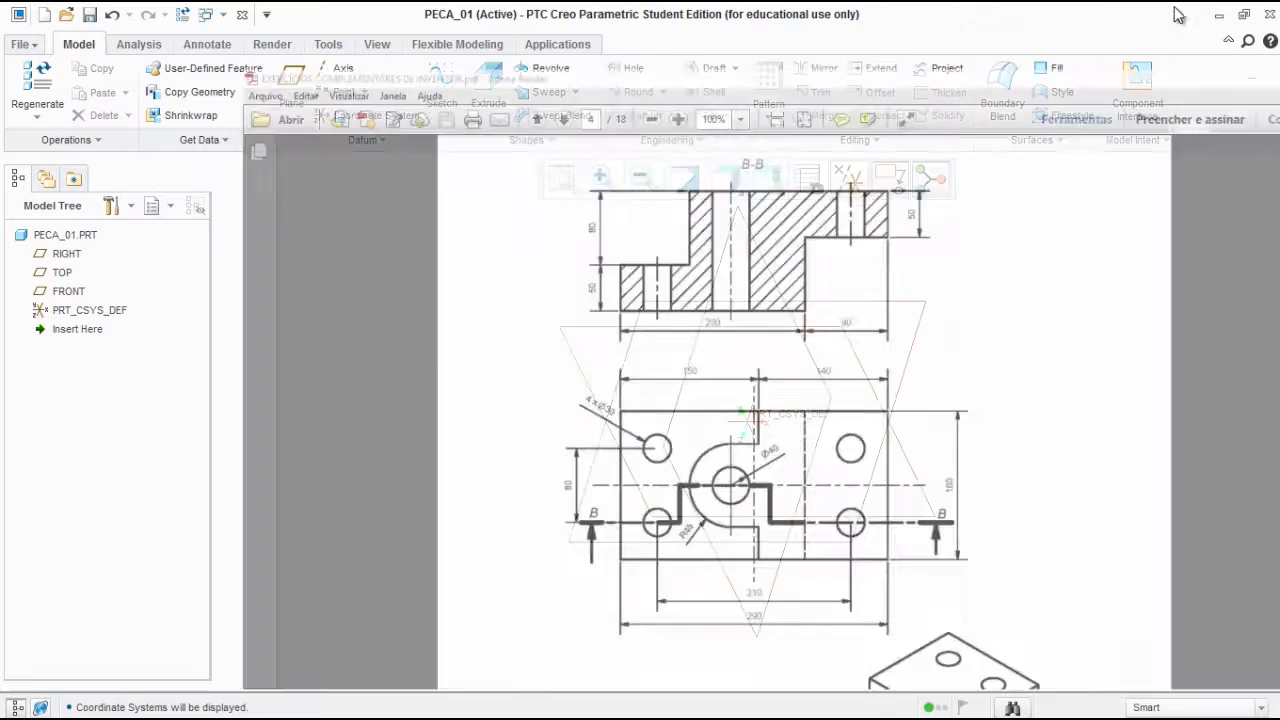
Compare the TOP, FRONT and RIGHT datum planes in the model and start a sketch on the TOP plane
{"action": "left_click", "coordinate": [63, 276]}
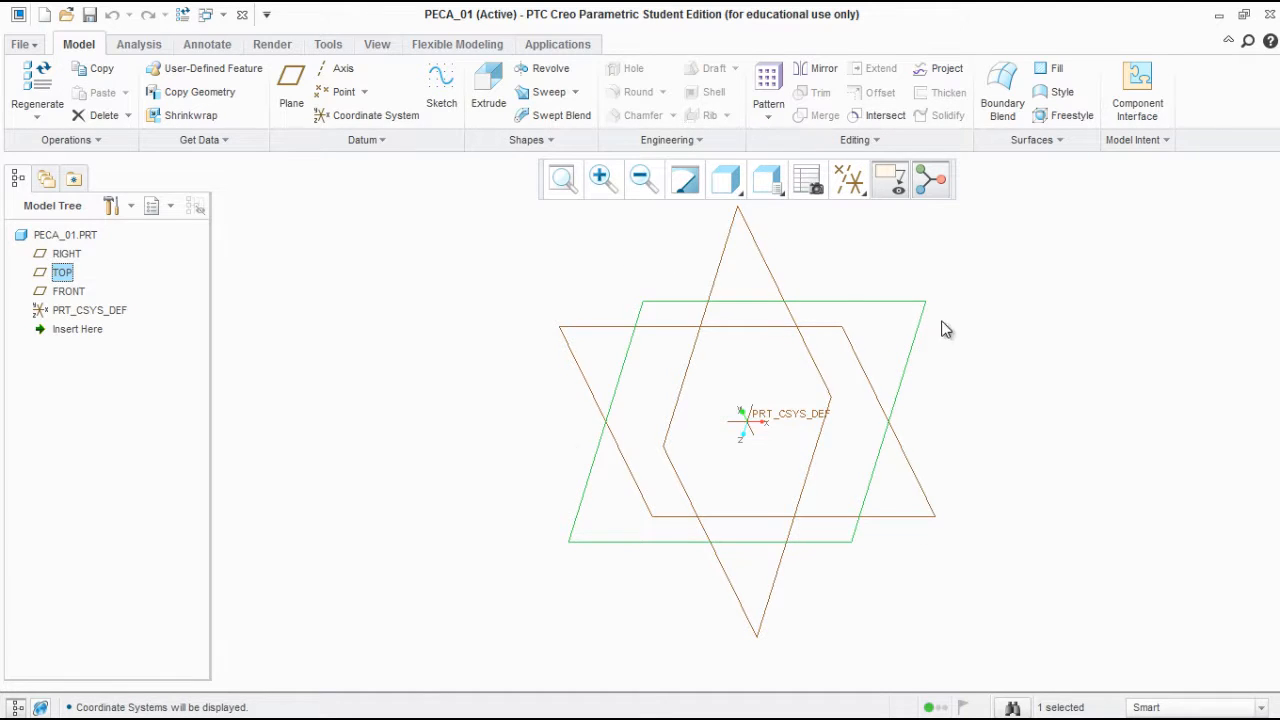
{"action": "left_click", "coordinate": [65, 292]}
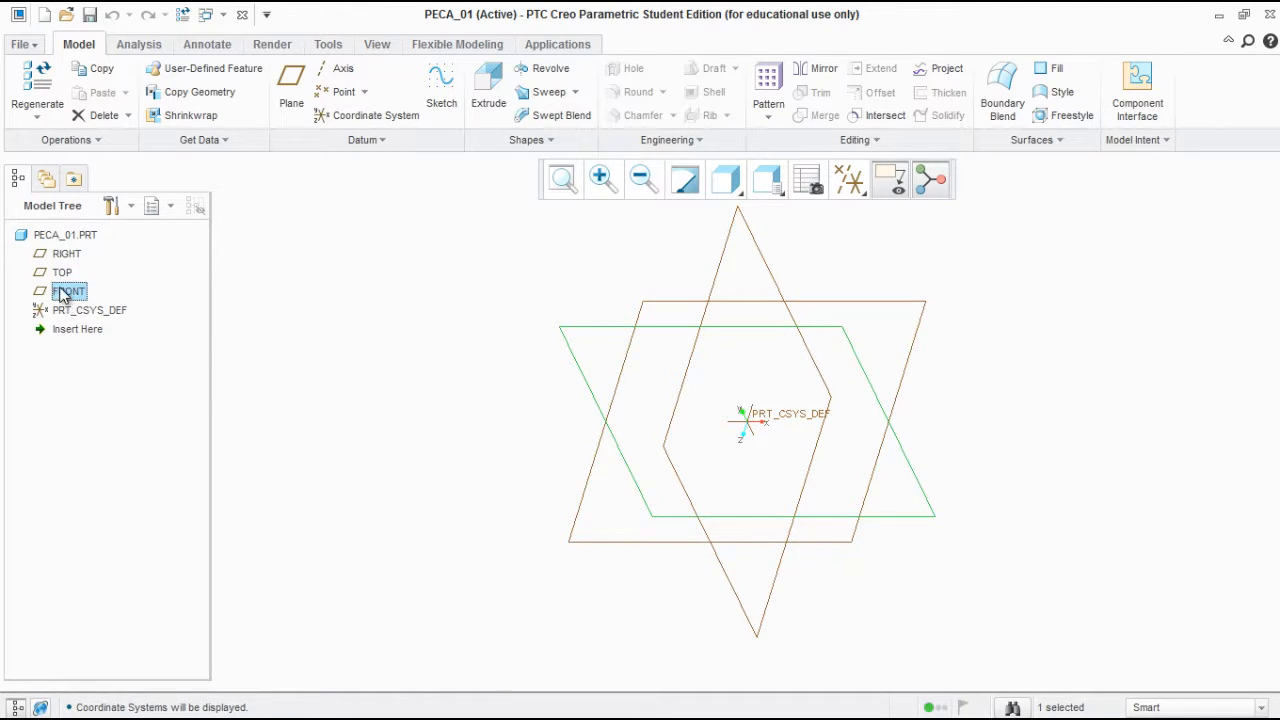
{"action": "left_click", "coordinate": [65, 256]}
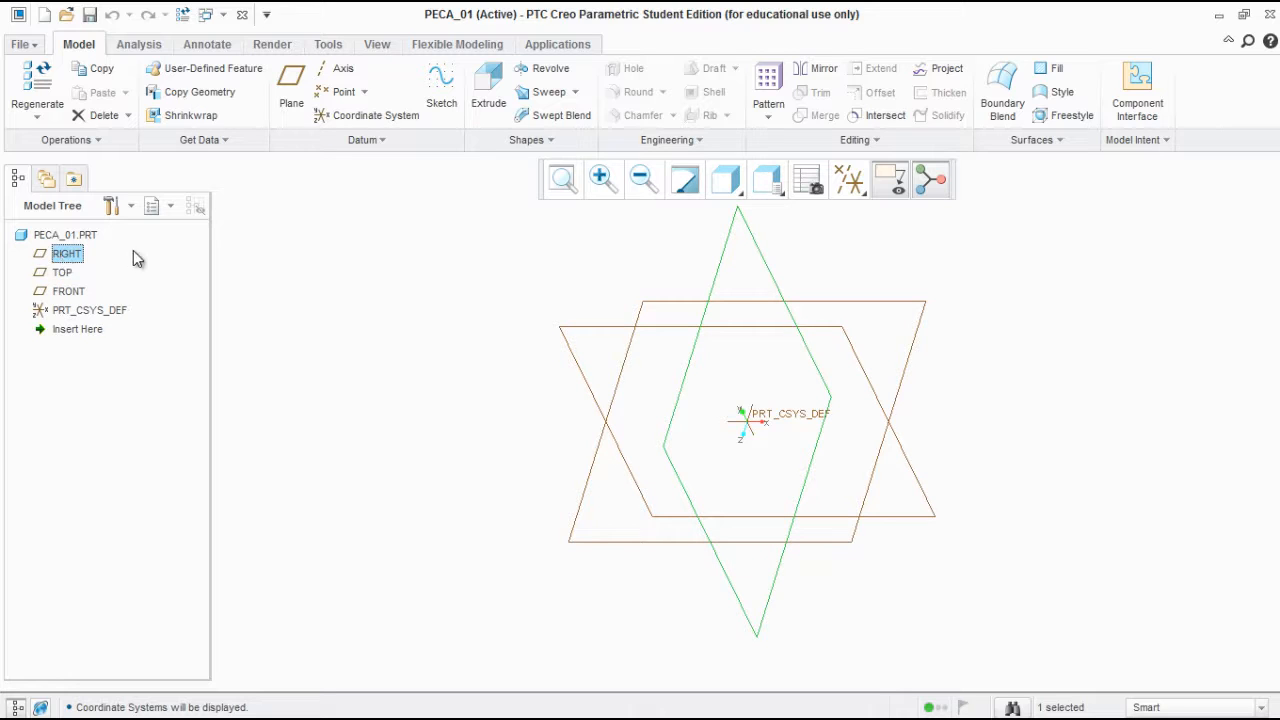
{"action": "left_click", "coordinate": [53, 276]}
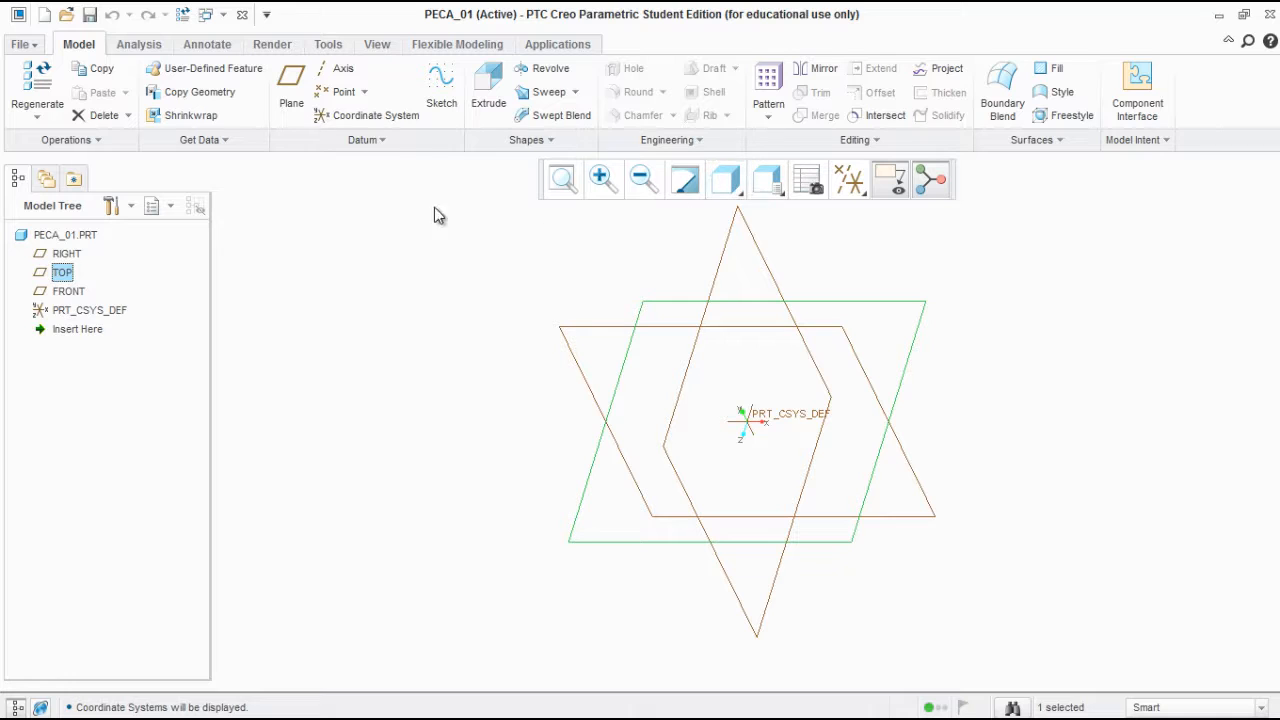
{"action": "left_click", "coordinate": [442, 95]}
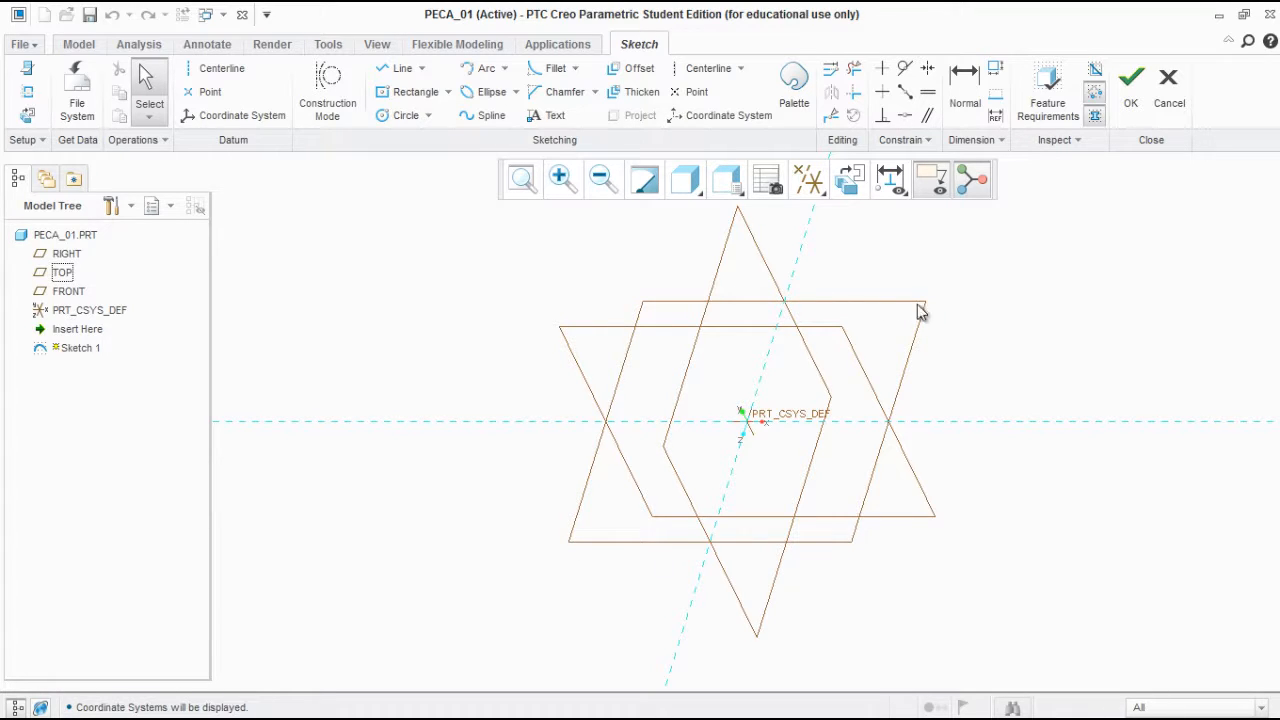
Orient the sketch view to TOP and hide all datum planes, axes, points and coordinate systems
{"action": "left_click", "coordinate": [724, 182]}
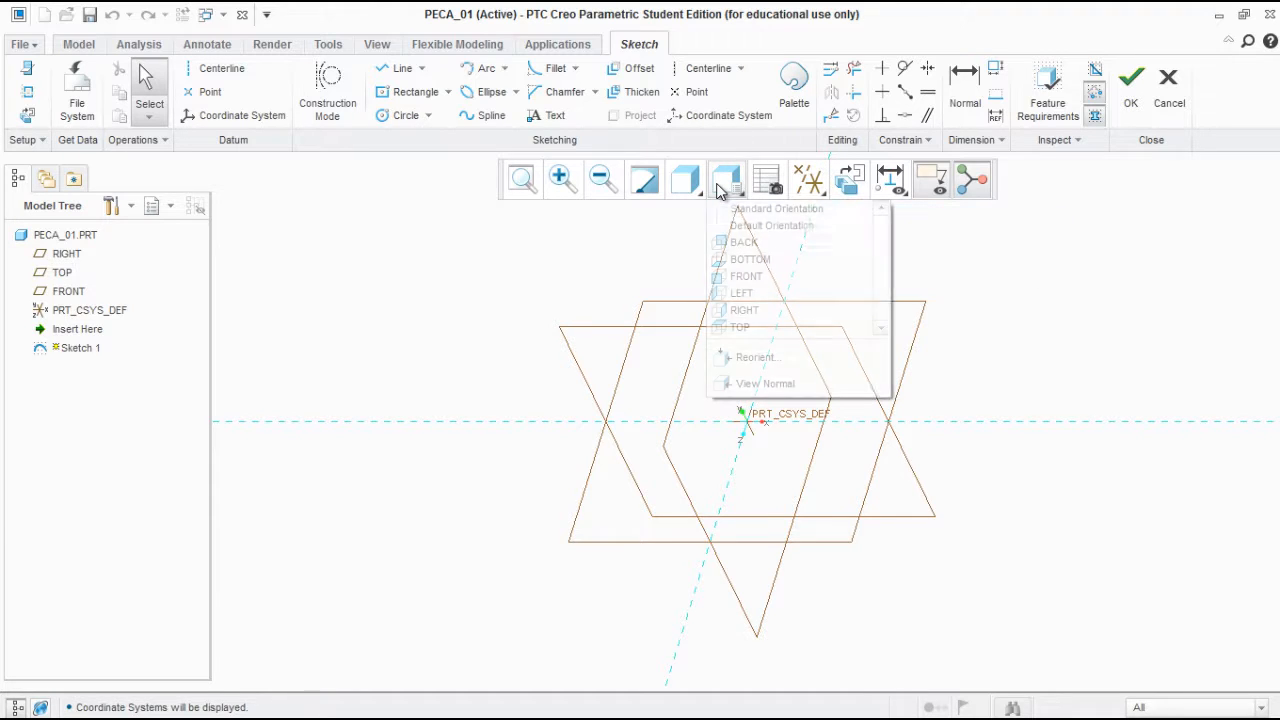
{"action": "left_click", "coordinate": [787, 332]}
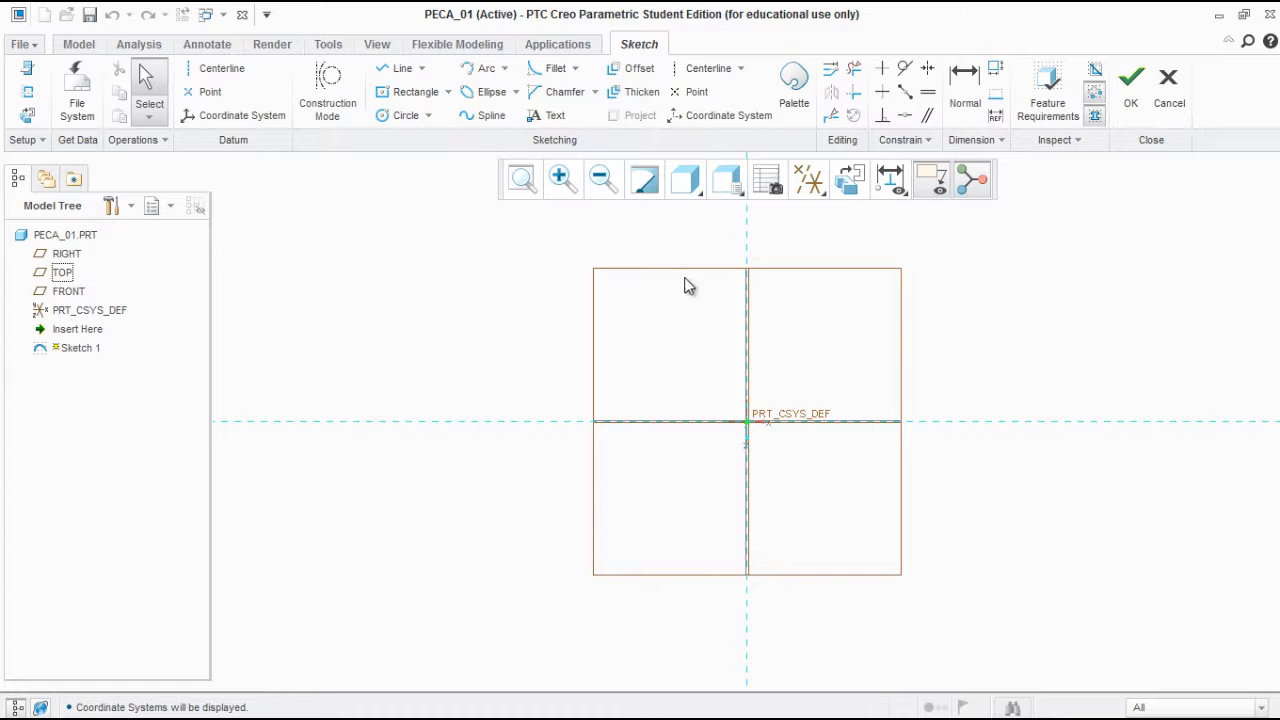
{"action": "left_click", "coordinate": [810, 180]}
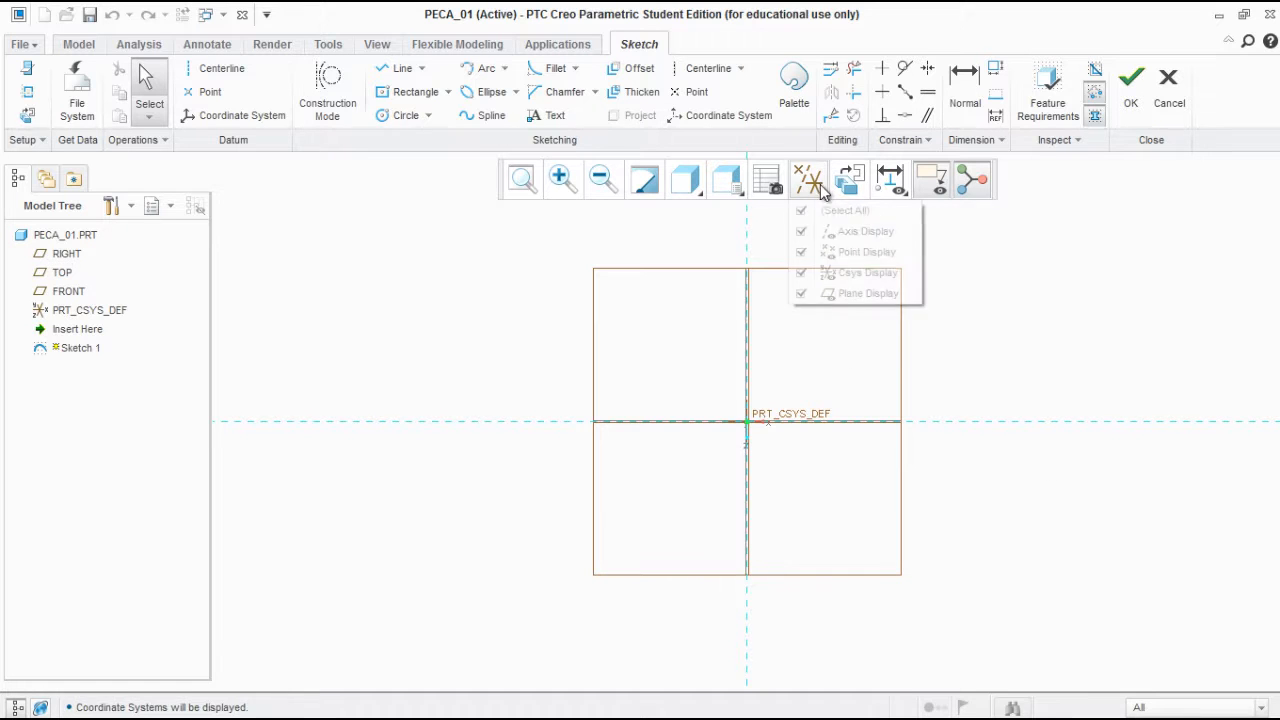
{"action": "left_click", "coordinate": [822, 215]}
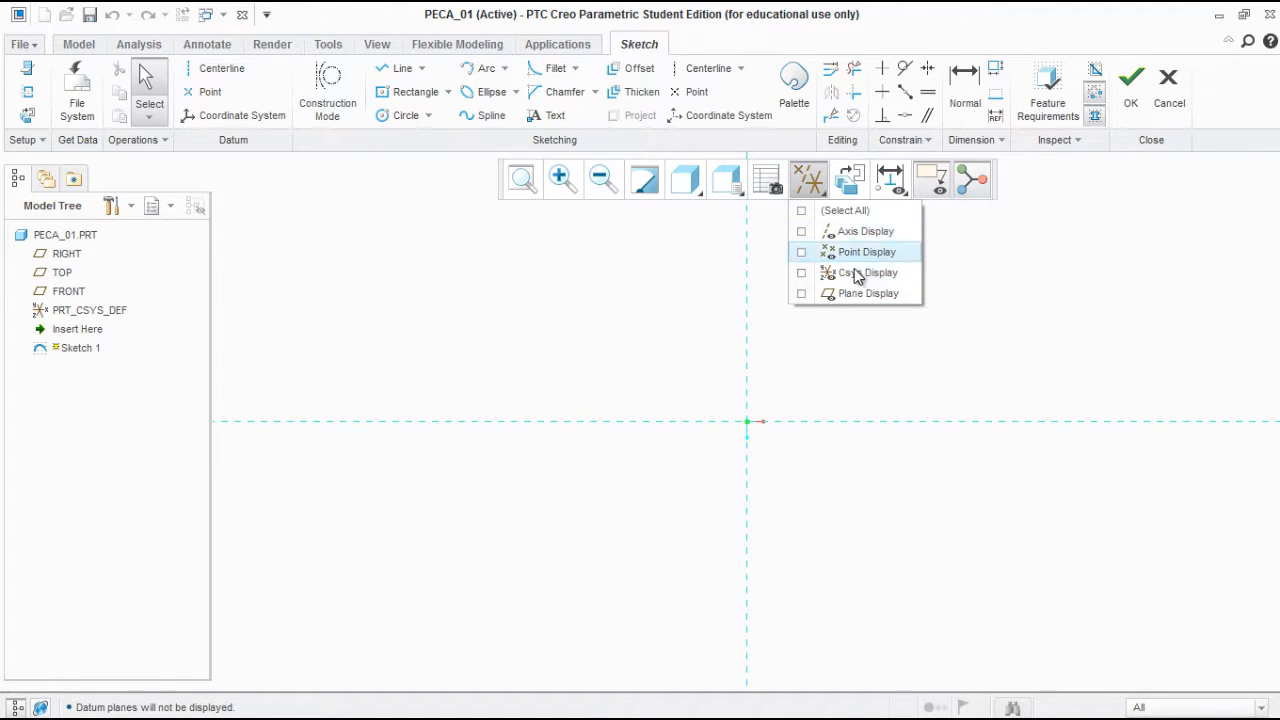
{"action": "left_click", "coordinate": [846, 336]}
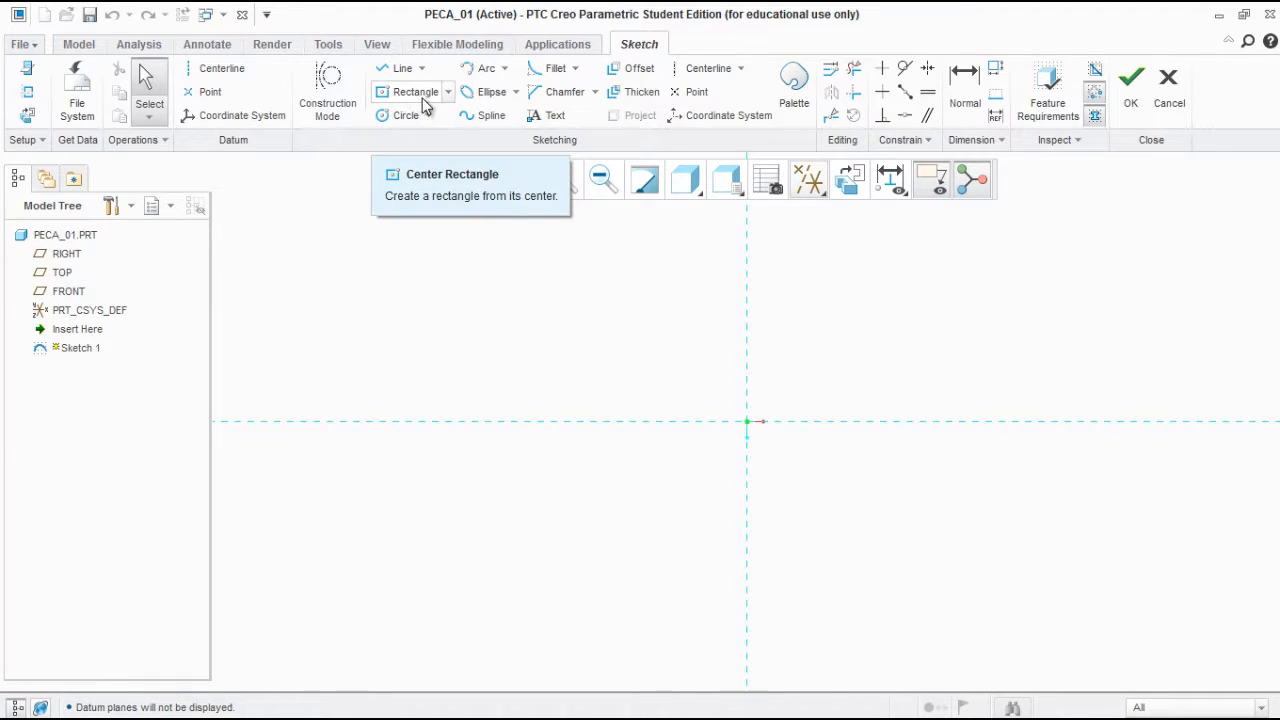
Check the part outline in the PDF drawing and draw a center rectangle about 483 by 304 mm on the sketch origin
{"action": "left_click", "coordinate": [449, 93]}
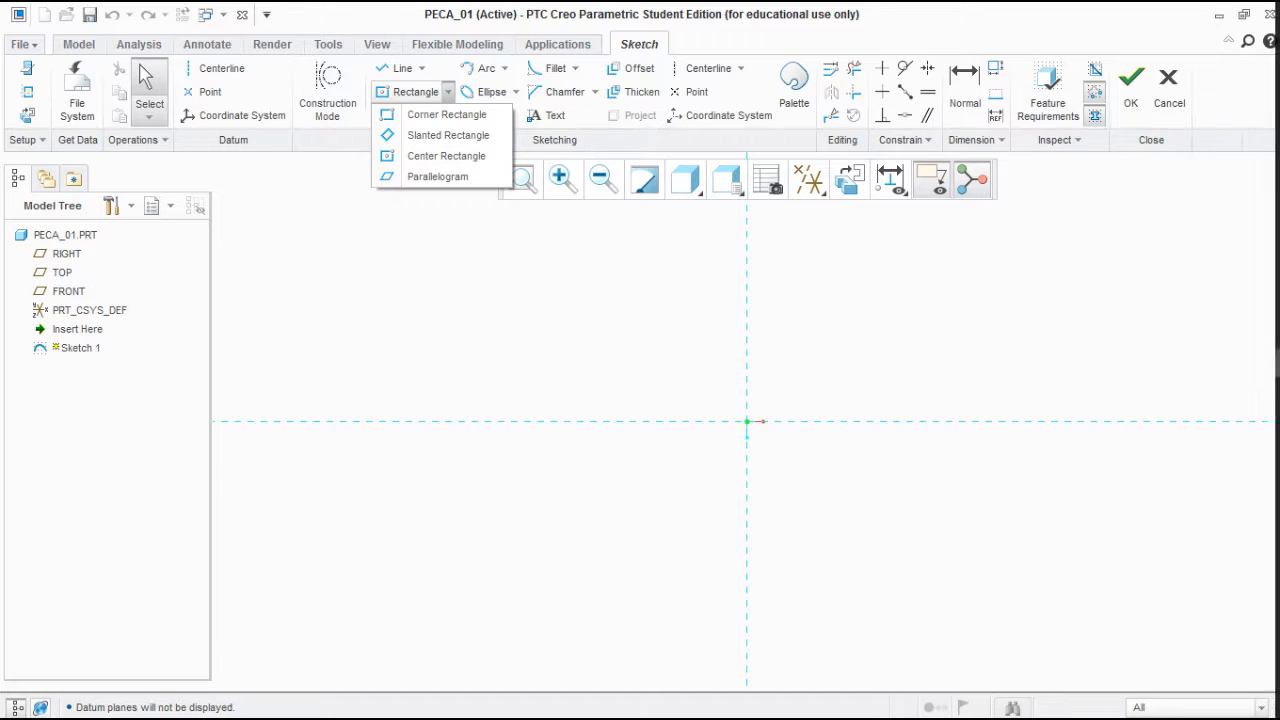
{"action": "left_click", "coordinate": [1255, 391]}
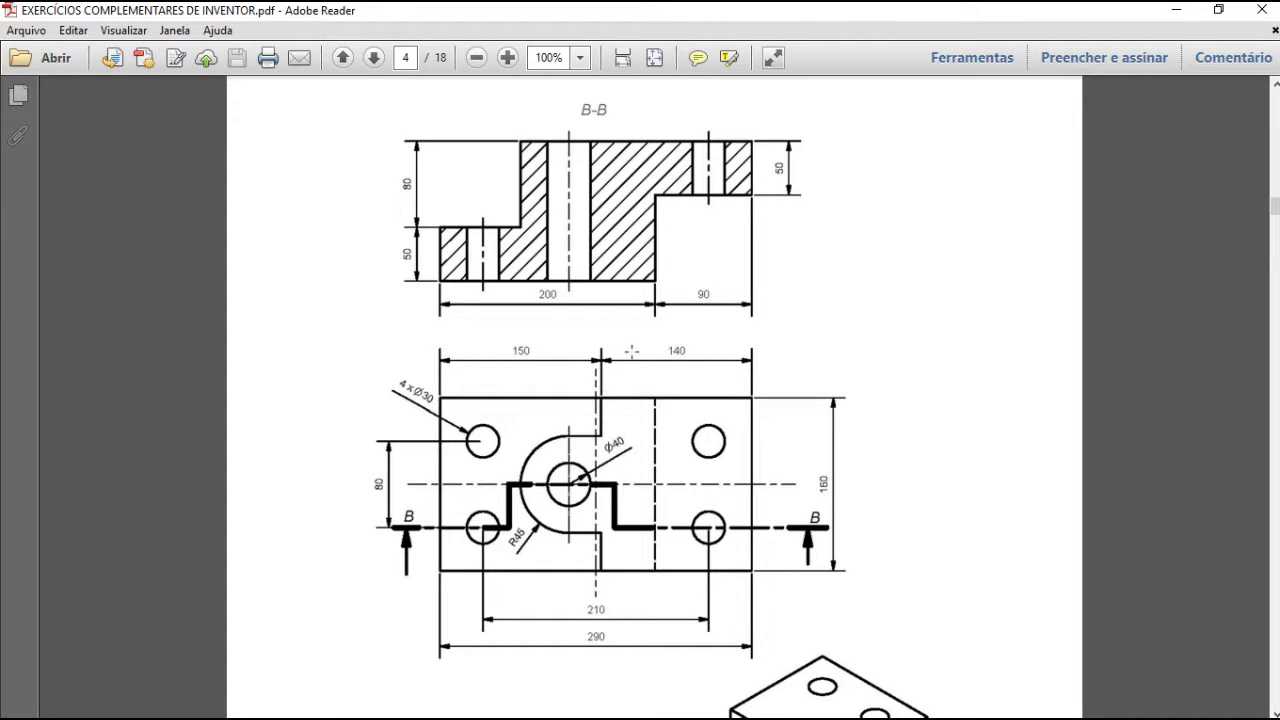
{"action": "left_click", "coordinate": [1180, 12]}
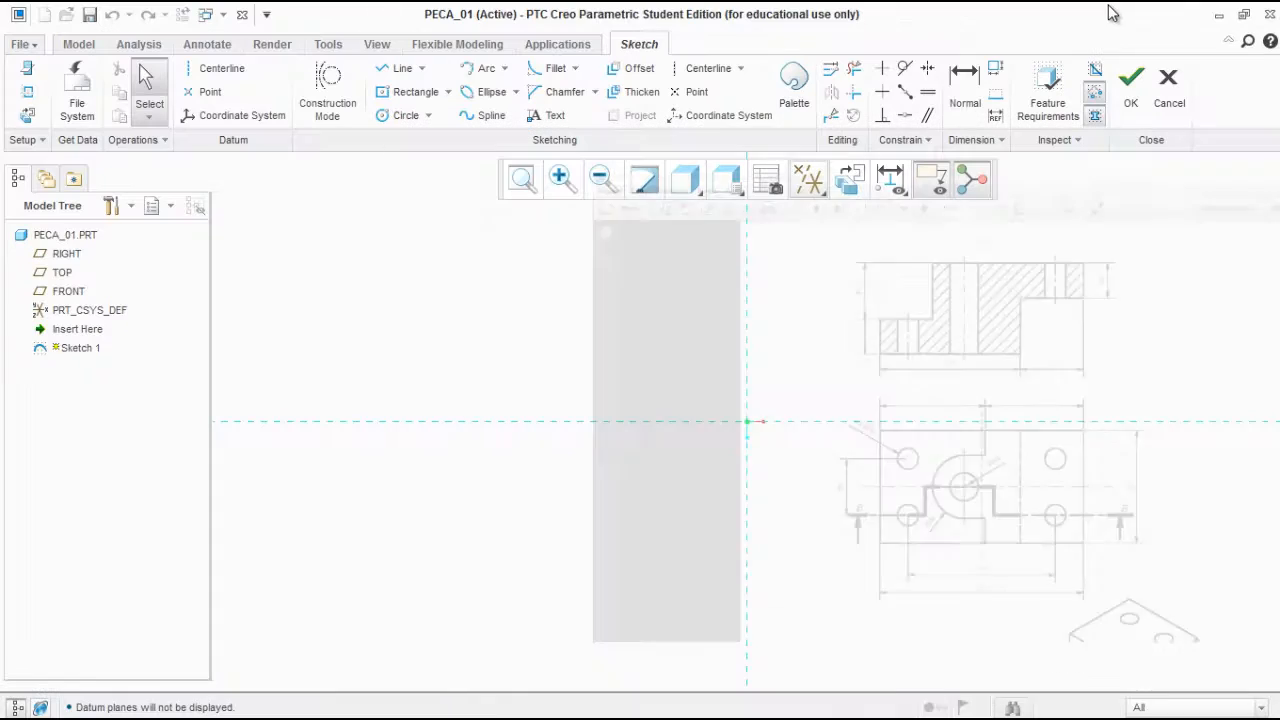
{"action": "left_click", "coordinate": [392, 94]}
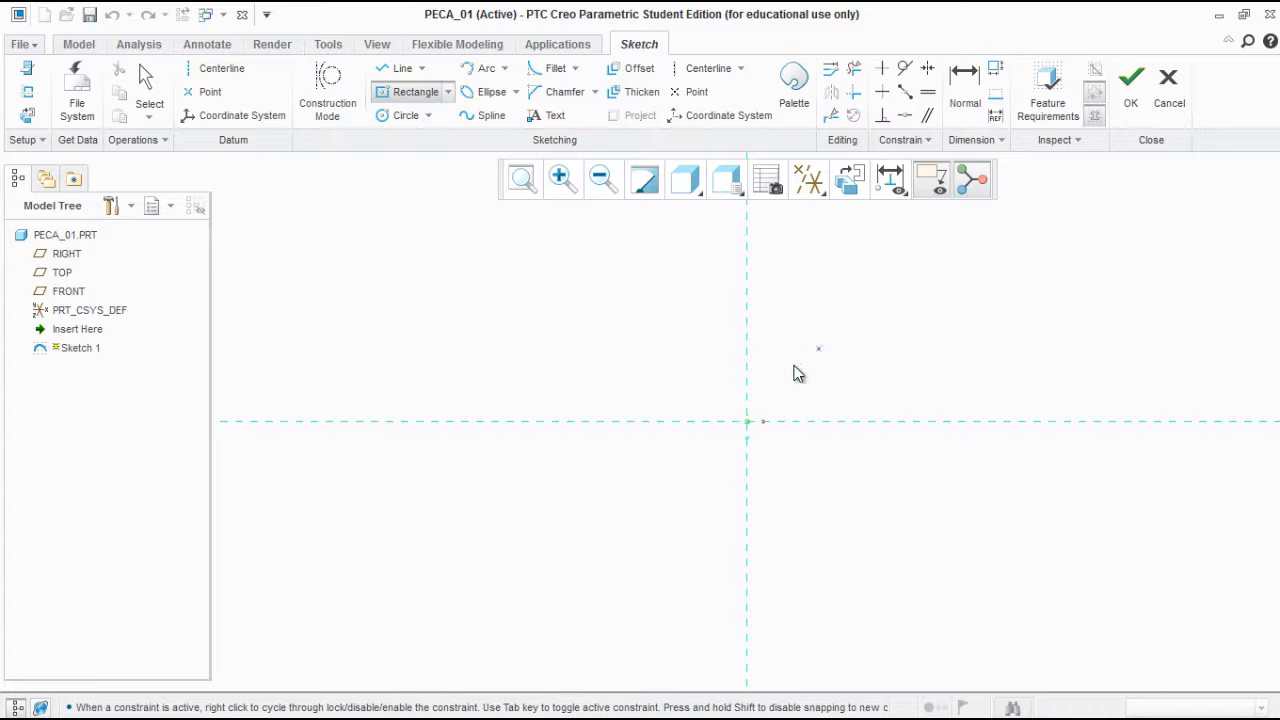
{"action": "left_click", "coordinate": [747, 421]}
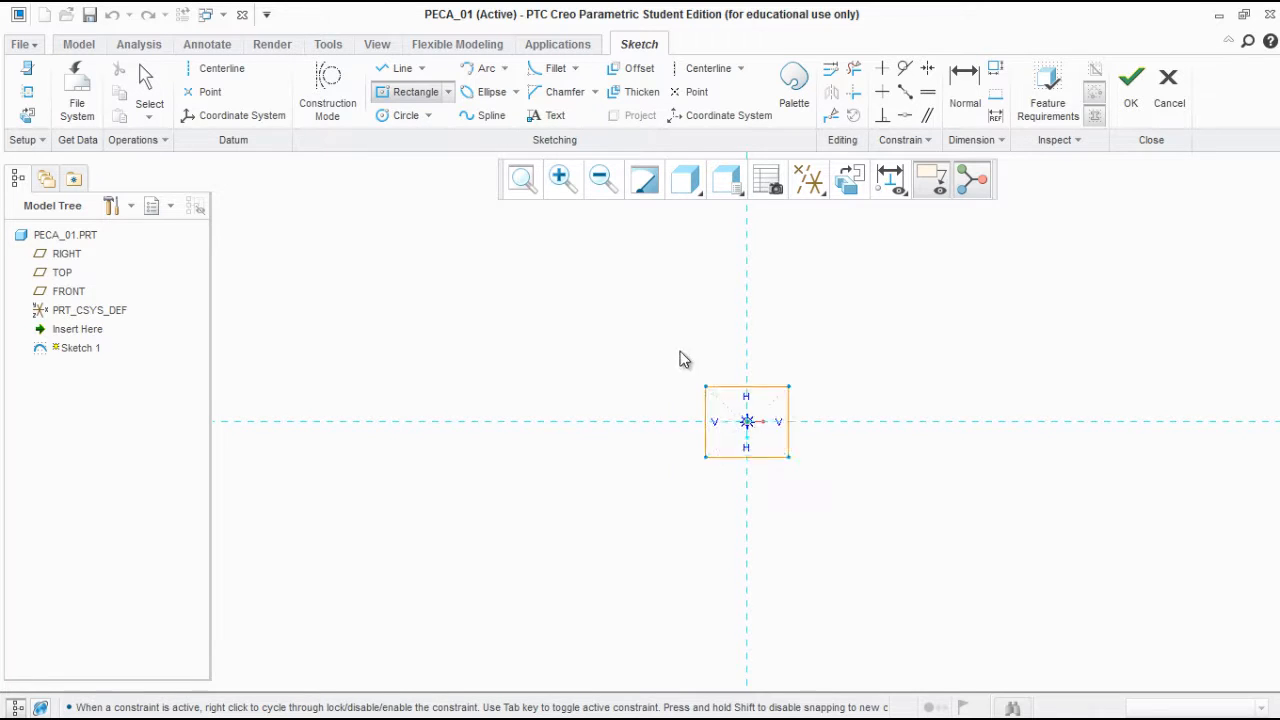
{"action": "left_click", "coordinate": [602, 332]}
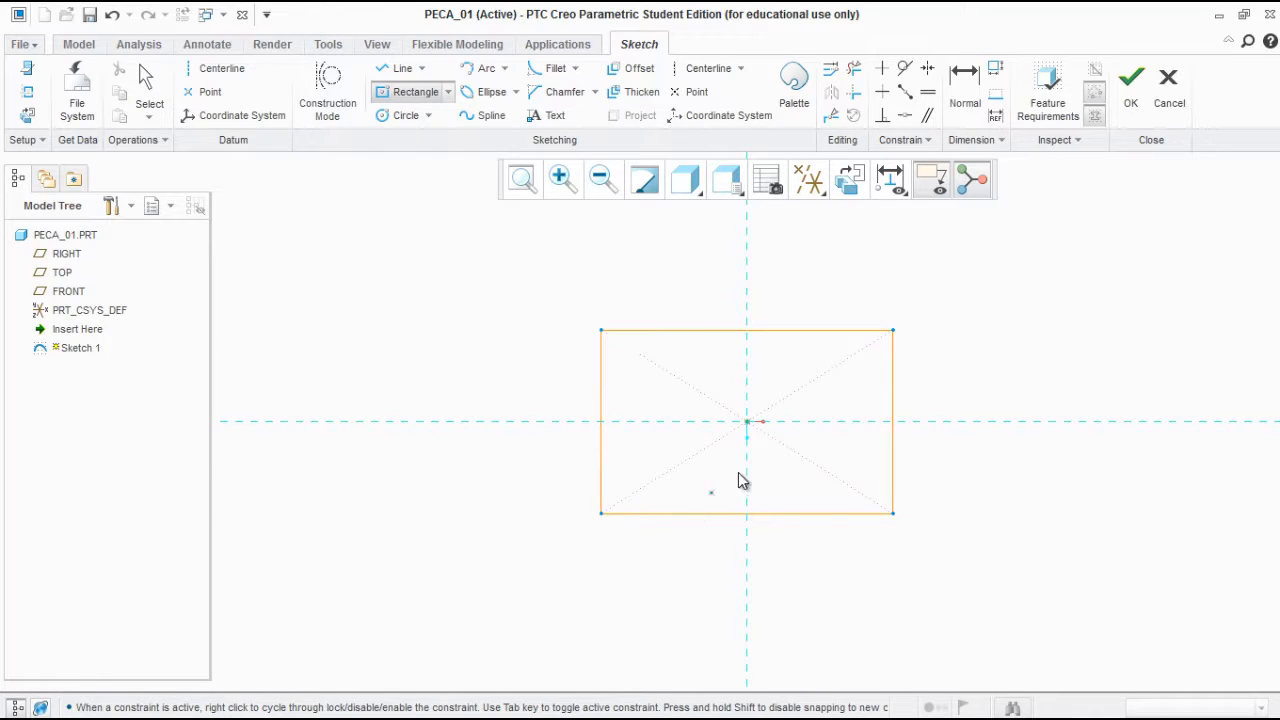
Draw two extra center rectangles to the left of the main one, about 81 by 69 mm and about 237 by 128 mm
{"action": "left_click", "coordinate": [547, 366]}
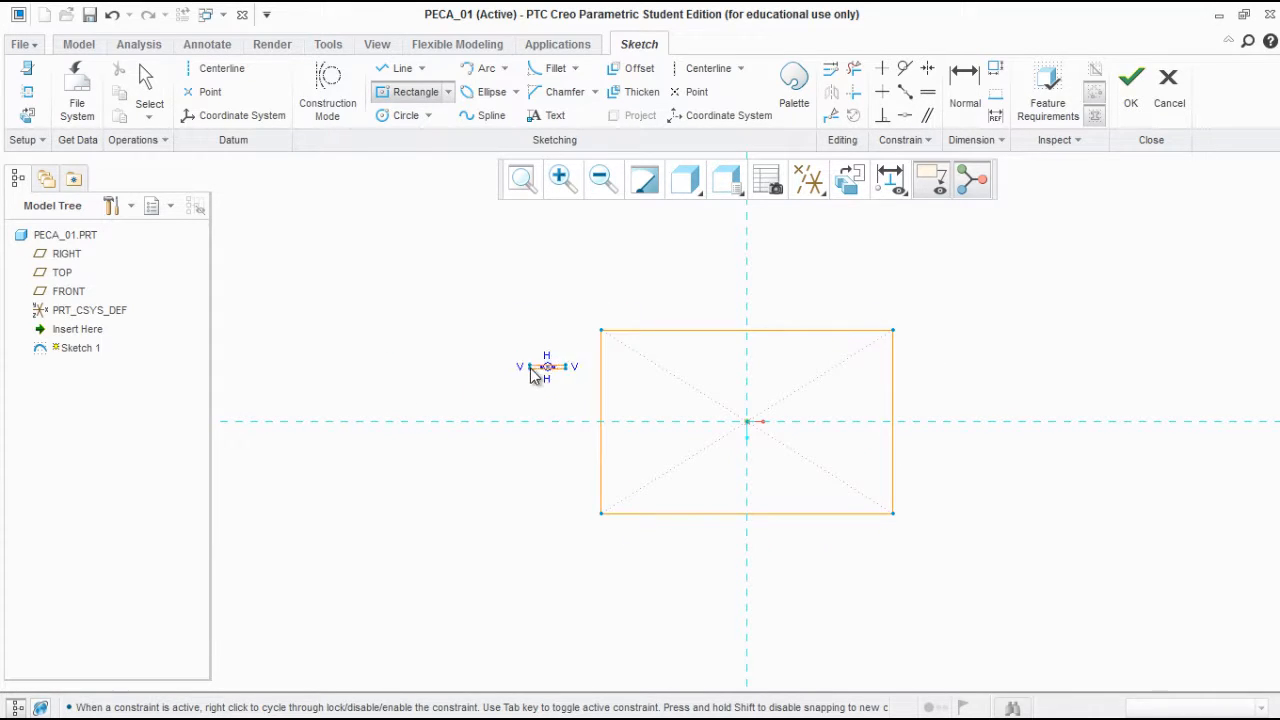
{"action": "left_click", "coordinate": [522, 388]}
{"action": "left_click", "coordinate": [473, 291]}
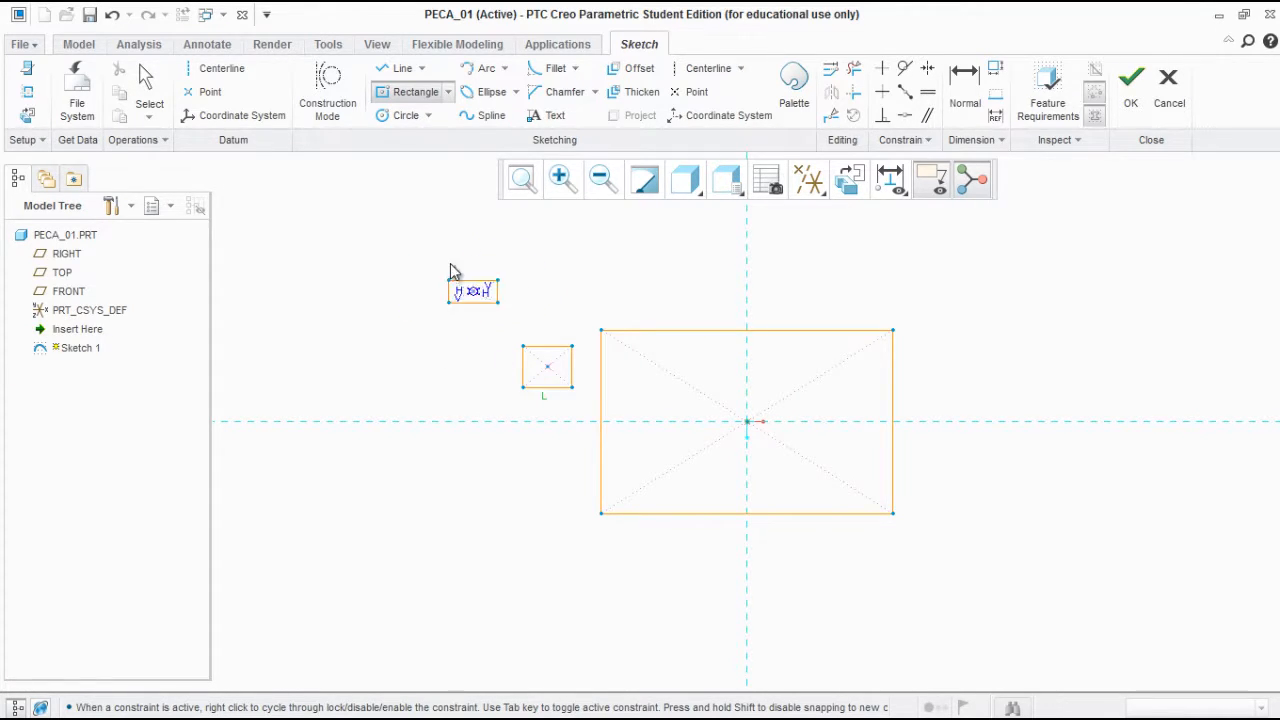
{"action": "left_click", "coordinate": [401, 330]}
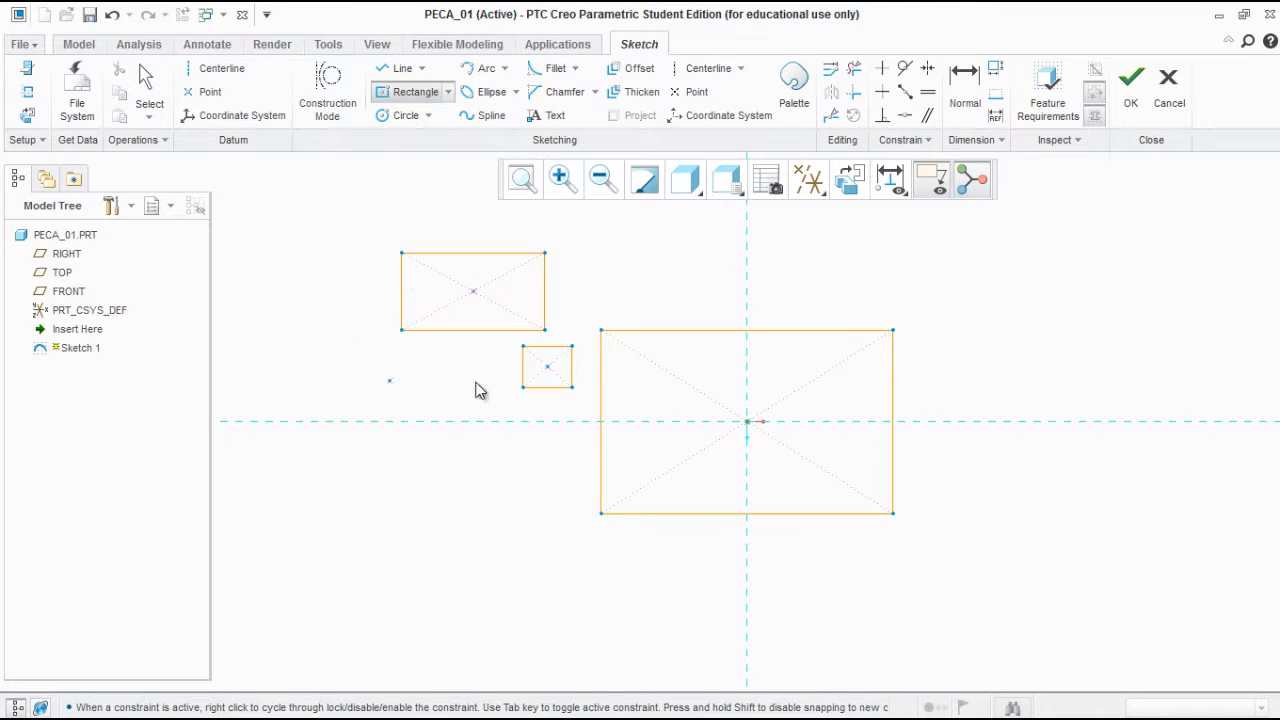
{"action": "scroll", "coordinate": [669, 406], "scroll_direction": "up", "scroll_amount": 1}
{"action": "scroll", "coordinate": [666, 414], "scroll_direction": "down", "scroll_amount": 2}
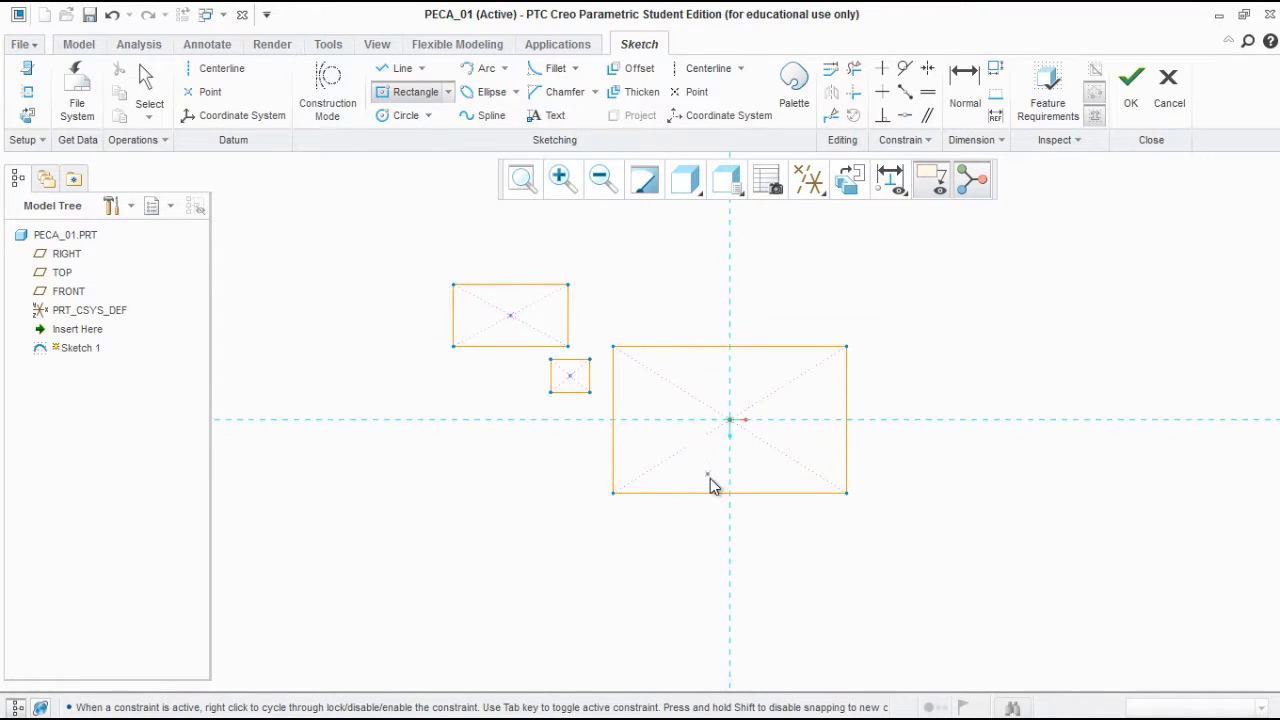
{"action": "scroll", "coordinate": [700, 449], "scroll_direction": "down", "scroll_amount": 1}
{"action": "scroll", "coordinate": [751, 586], "scroll_direction": "up", "scroll_amount": 1}
{"action": "scroll", "coordinate": [743, 515], "scroll_direction": "up", "scroll_amount": 2}
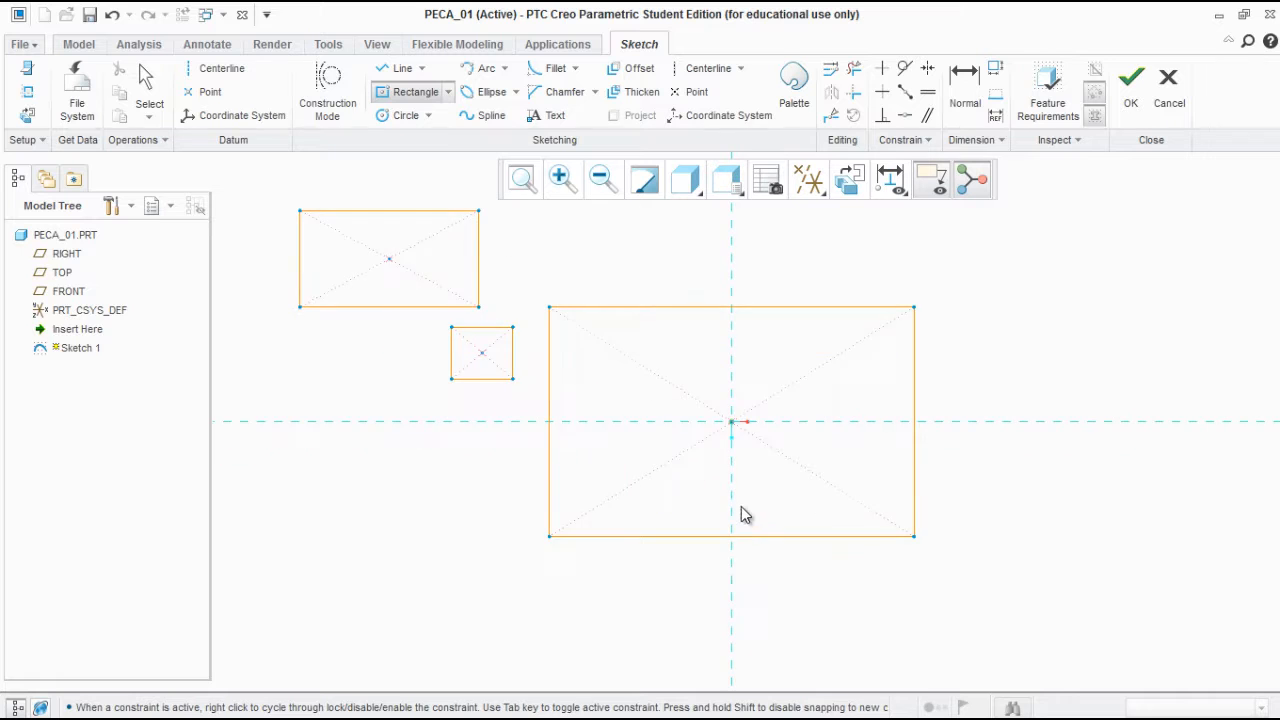
{"action": "scroll", "coordinate": [690, 420], "scroll_direction": "down", "scroll_amount": 3}
{"action": "key", "text": "ctrl+alt+a"}
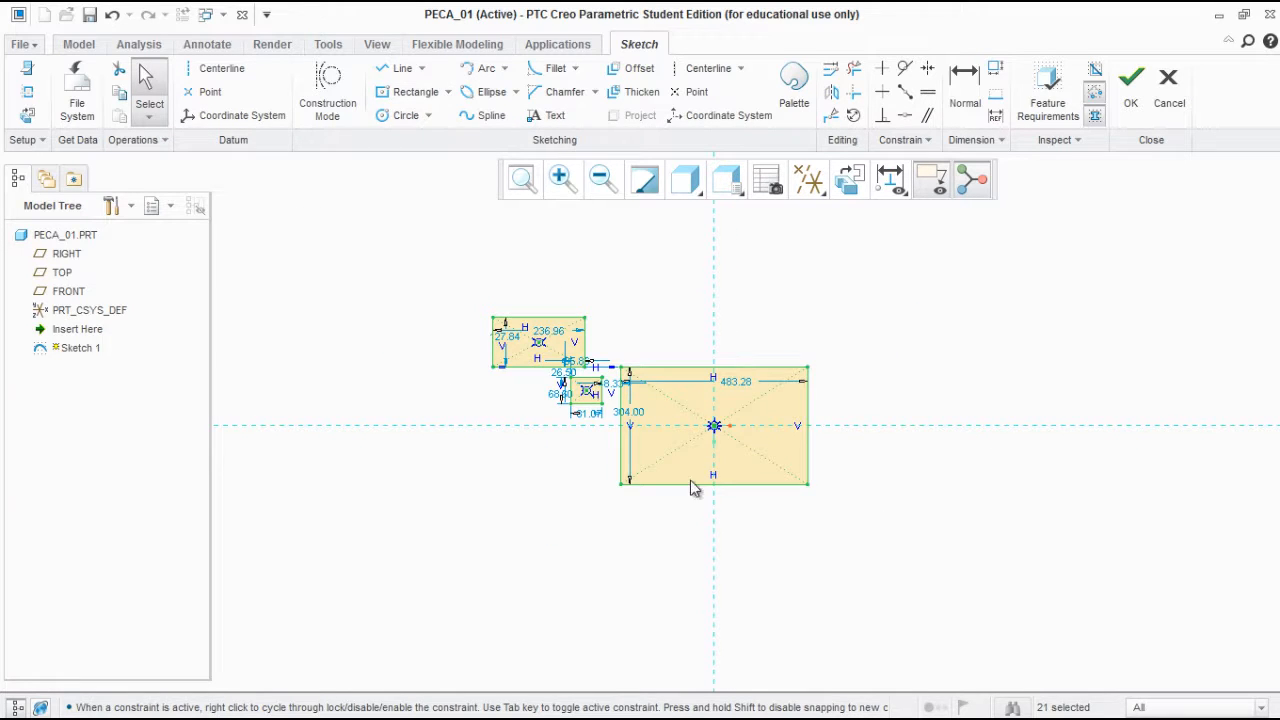
Move the large rectangle's width dimension above its outline and its height dimension outside its right edge
{"action": "scroll", "coordinate": [666, 400], "scroll_direction": "up", "scroll_amount": 3}
{"action": "left_click_drag", "start_coordinate": [822, 366], "coordinate": [814, 309]}
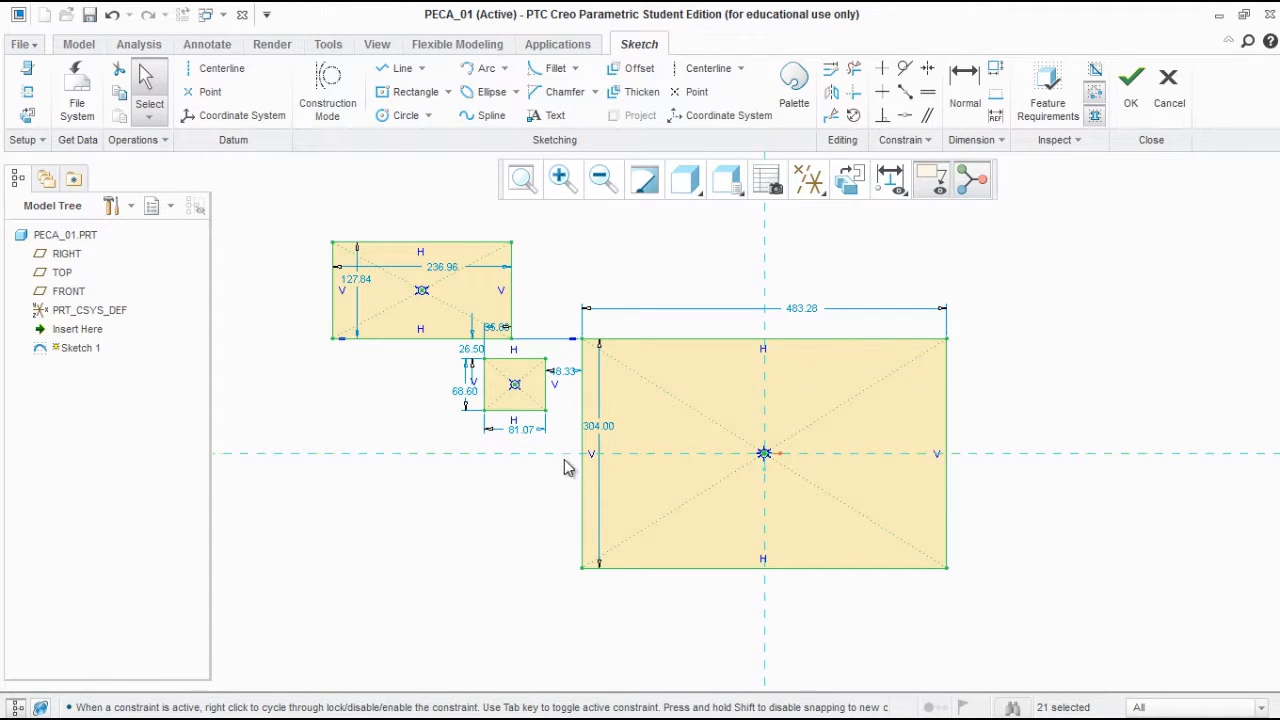
{"action": "left_click_drag", "start_coordinate": [606, 434], "coordinate": [1062, 450]}
{"action": "left_click_drag", "start_coordinate": [797, 308], "coordinate": [797, 292]}
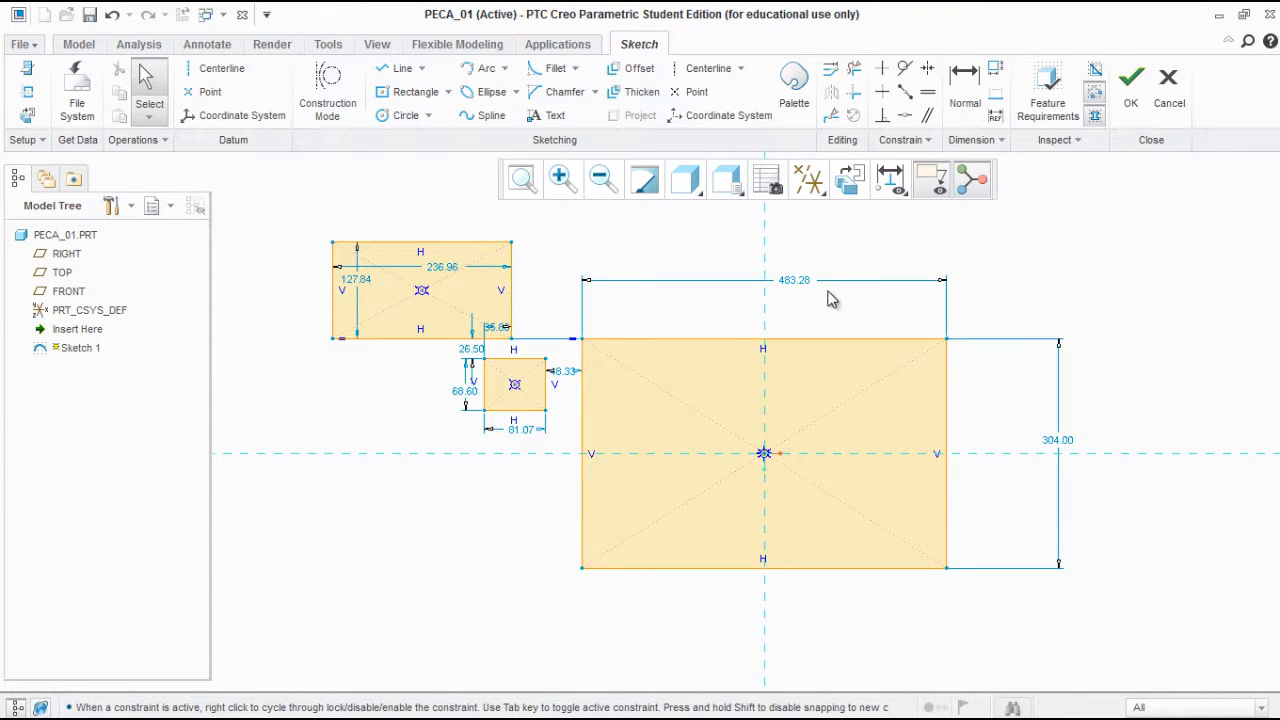
{"action": "left_click", "coordinate": [797, 287]}
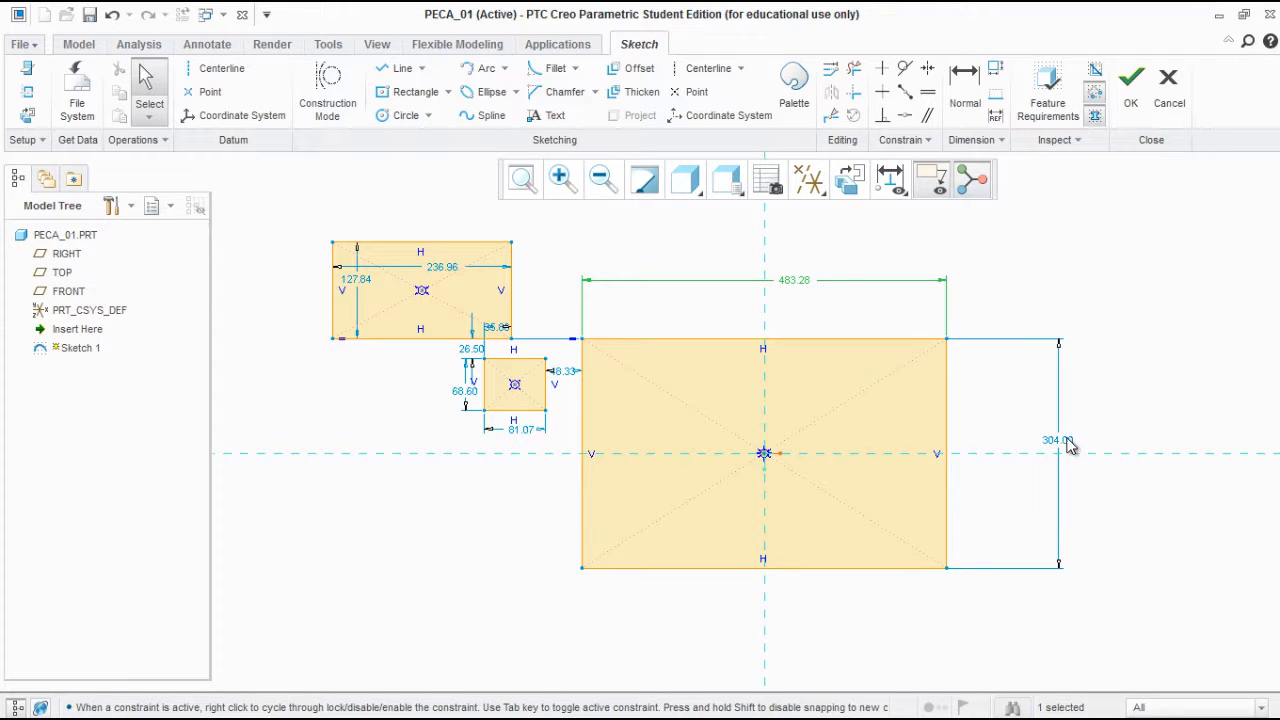
{"action": "left_click_drag", "start_coordinate": [1068, 440], "coordinate": [1072, 440]}
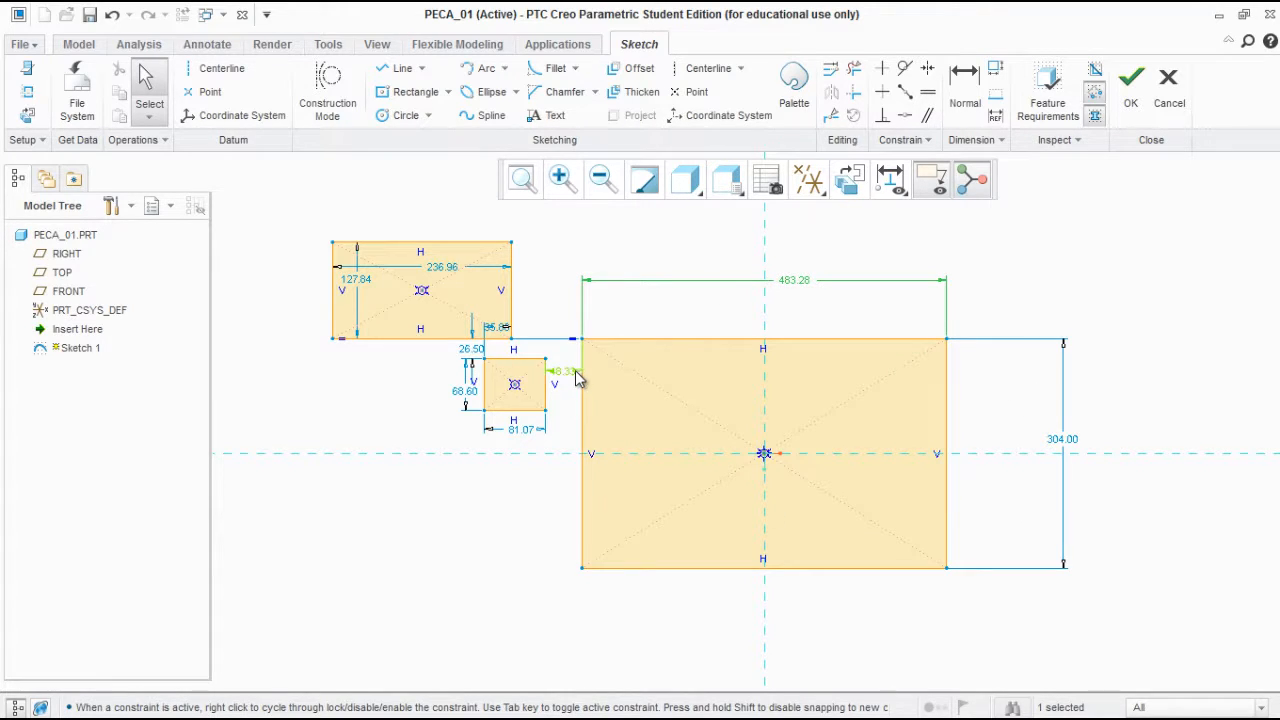
Spread the smallest rectangle's size and spacing dimensions away from its outline so they no longer overlap
{"action": "left_click_drag", "start_coordinate": [572, 378], "coordinate": [571, 432]}
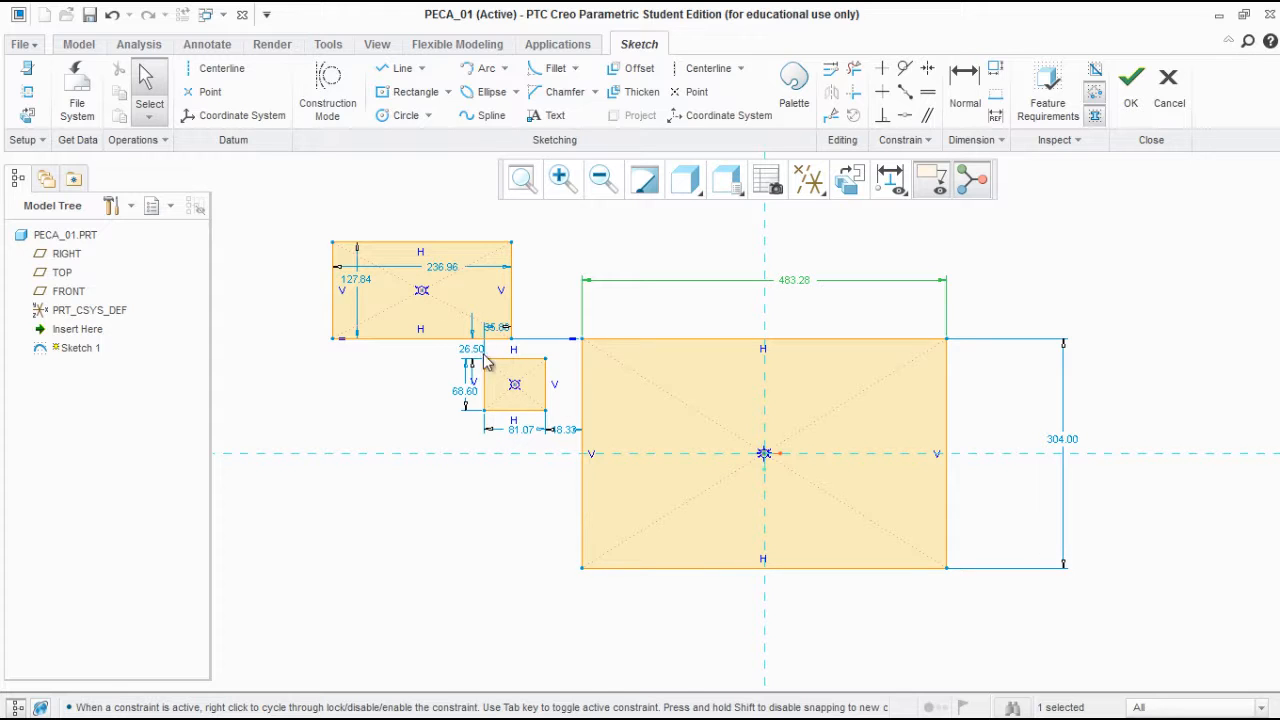
{"action": "left_click_drag", "start_coordinate": [521, 431], "coordinate": [394, 431]}
{"action": "left_click", "coordinate": [524, 491]}
{"action": "left_click_drag", "start_coordinate": [568, 431], "coordinate": [522, 495]}
{"action": "left_click_drag", "start_coordinate": [464, 391], "coordinate": [390, 394]}
{"action": "left_click_drag", "start_coordinate": [512, 503], "coordinate": [511, 516]}
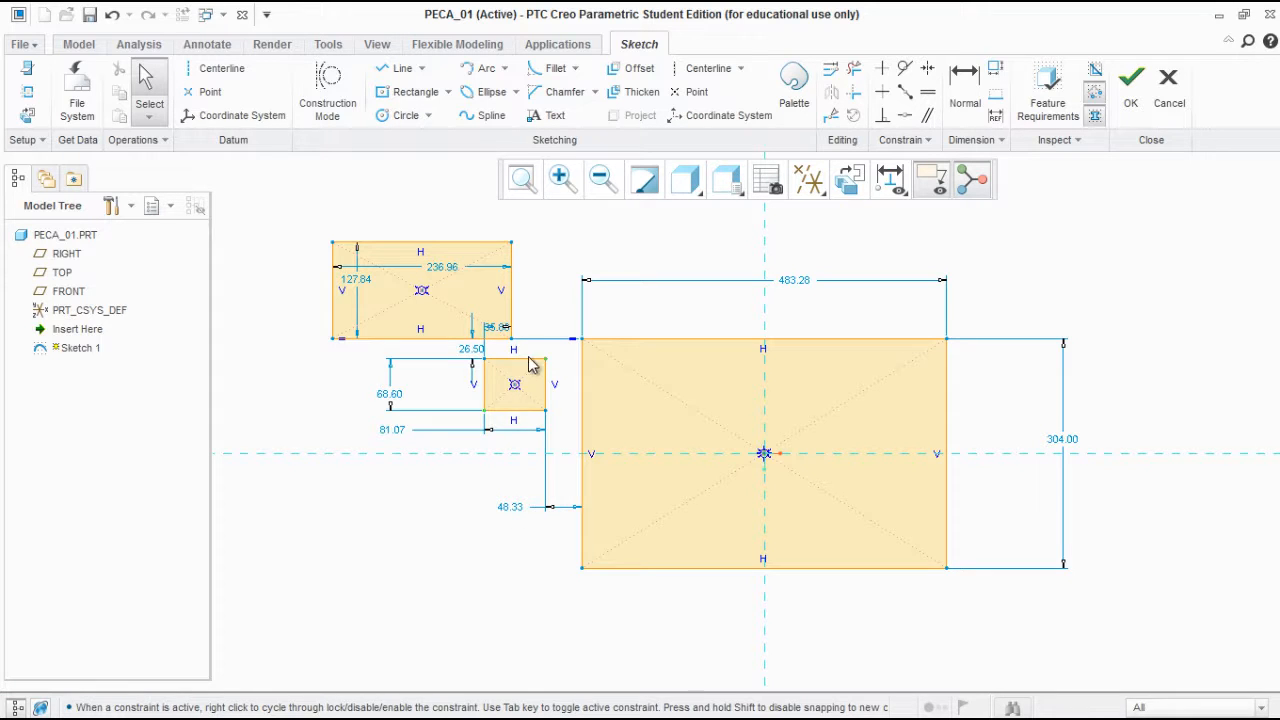
{"action": "left_click_drag", "start_coordinate": [474, 358], "coordinate": [592, 329]}
{"action": "left_click_drag", "start_coordinate": [413, 432], "coordinate": [450, 483]}
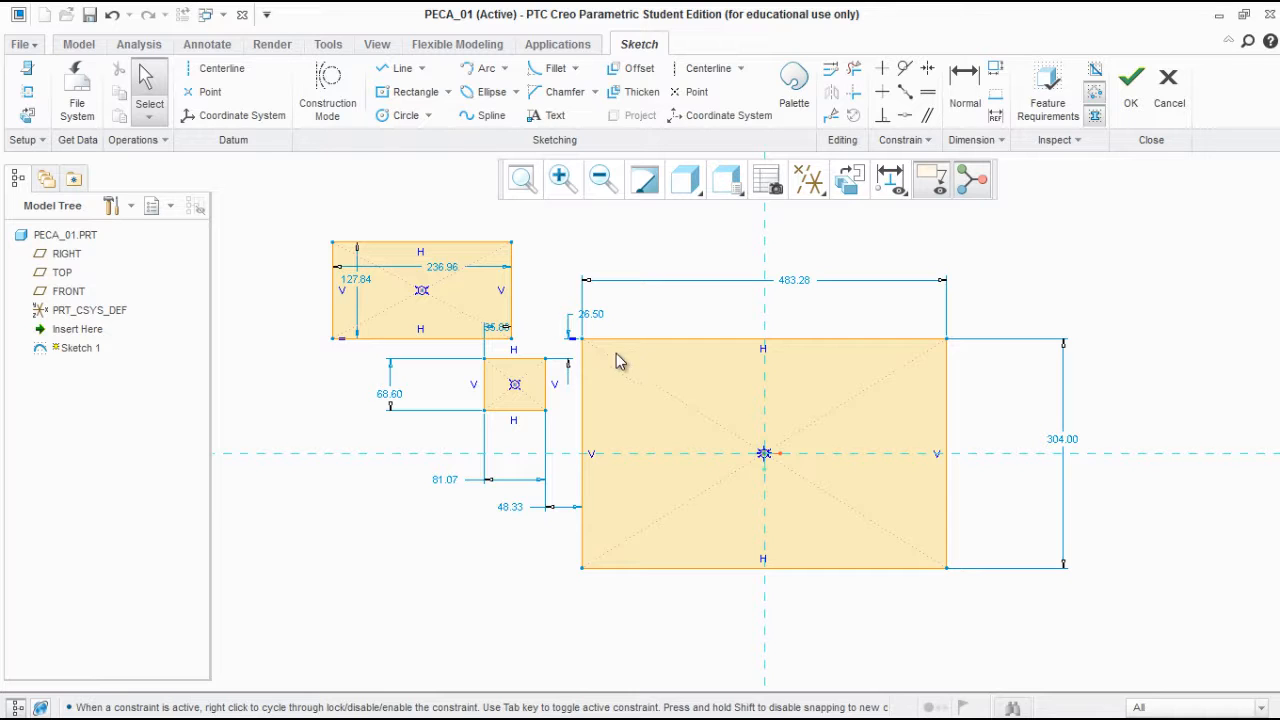
Delete the two extra rectangles and move the remaining rectangle's width and height dimensions closer to its outline
{"action": "left_click_drag", "start_coordinate": [556, 225], "coordinate": [330, 435]}
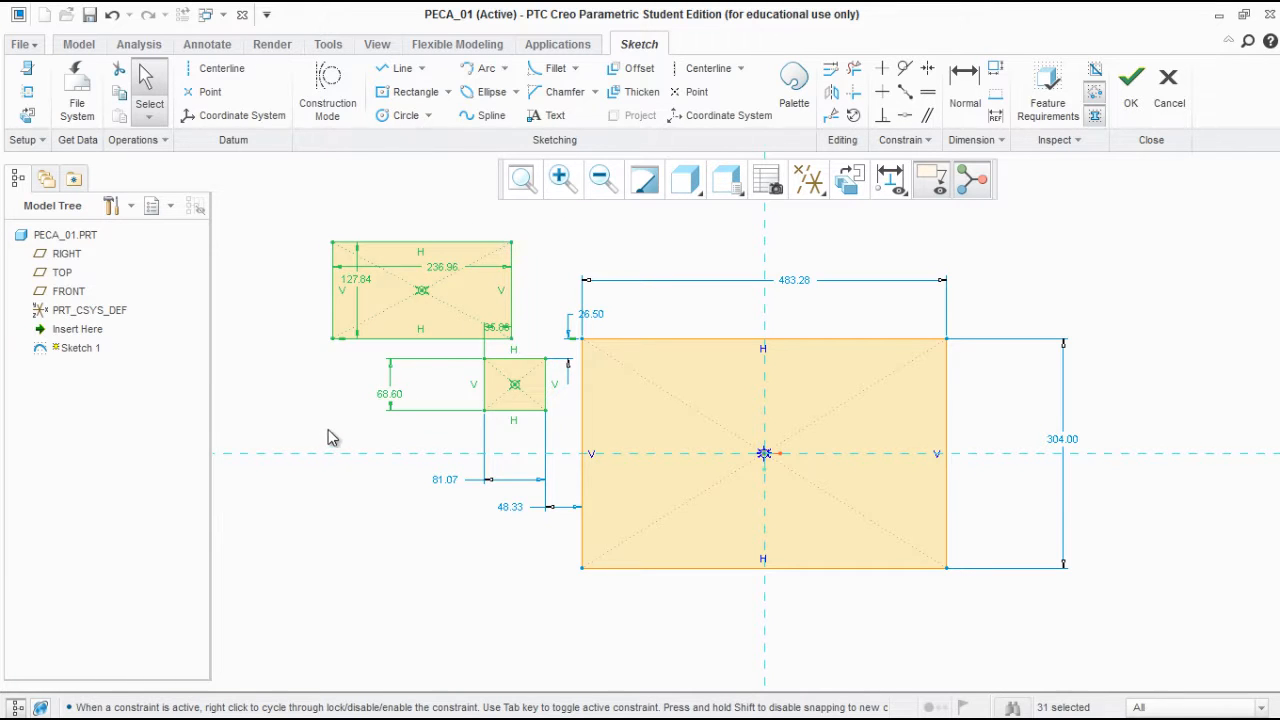
{"action": "key", "text": "Delete"}
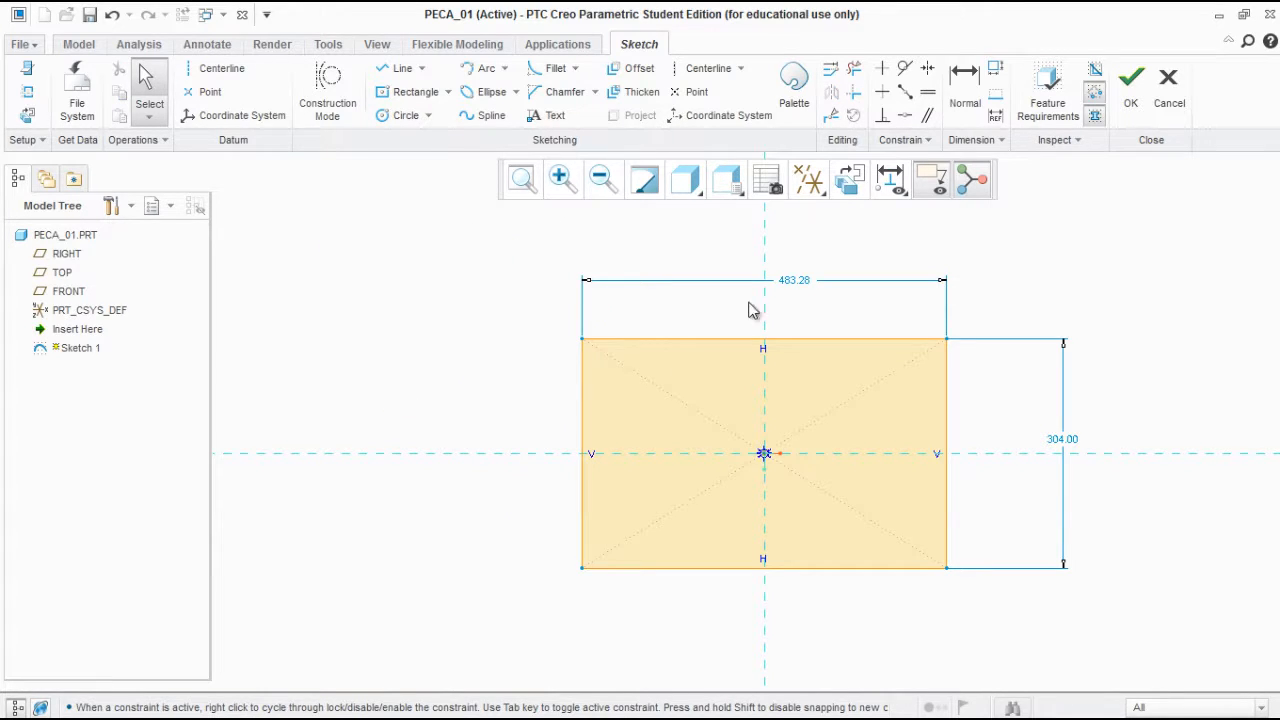
{"action": "left_click_drag", "start_coordinate": [803, 282], "coordinate": [722, 296]}
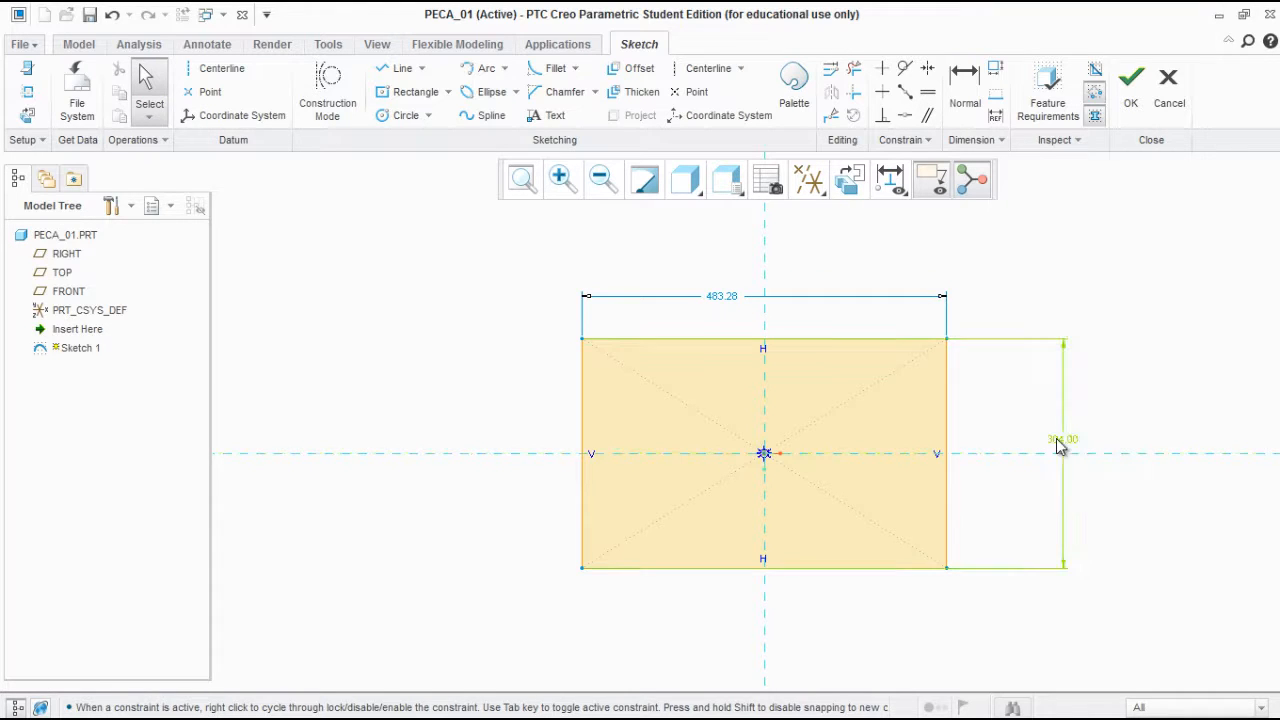
{"action": "left_click_drag", "start_coordinate": [1060, 446], "coordinate": [1017, 434]}
Set the rectangle's width to 290 mm and its height to 160 mm
{"action": "double_click", "coordinate": [734, 294]}
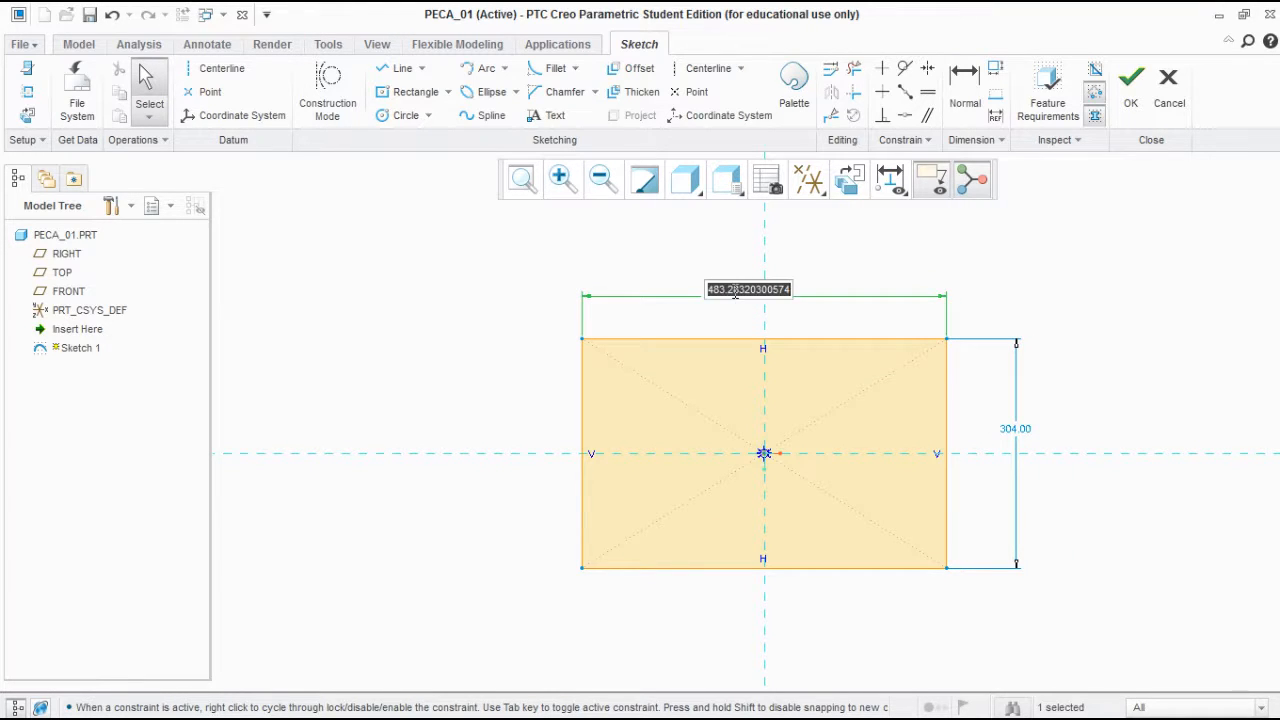
{"action": "type", "text": "290"}
{"action": "key", "text": "Return"}
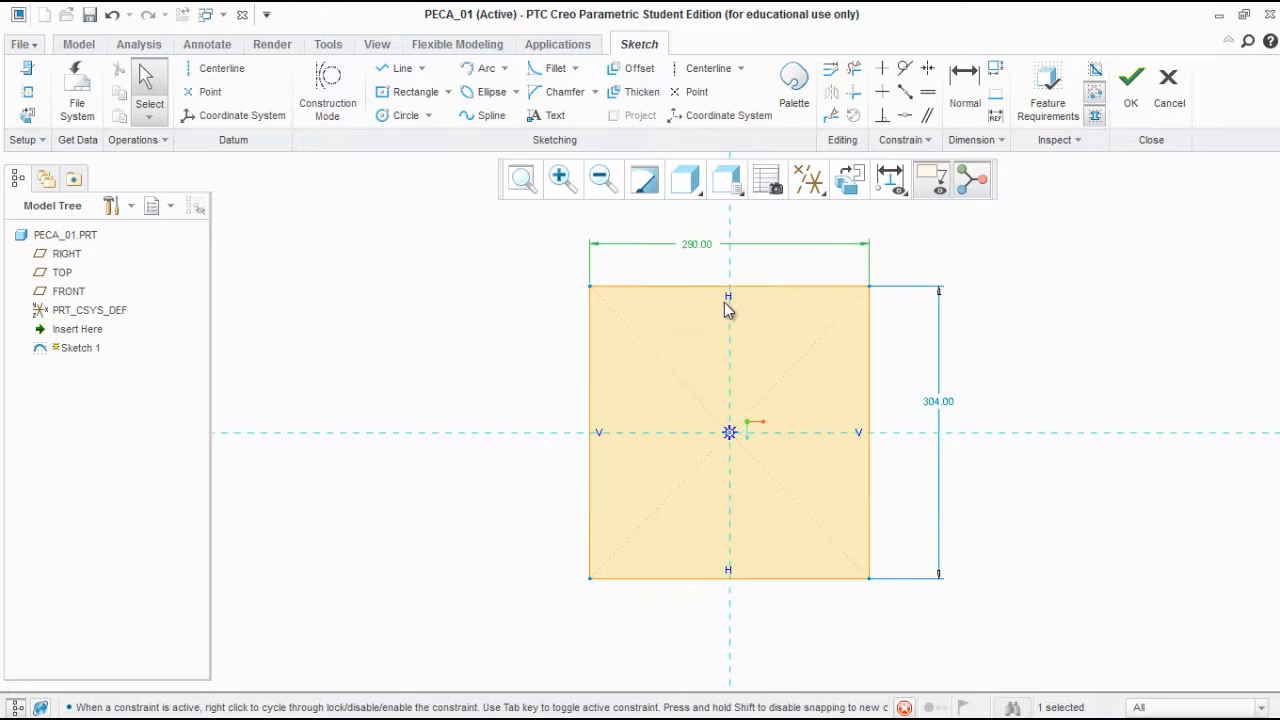
{"action": "double_click", "coordinate": [948, 402]}
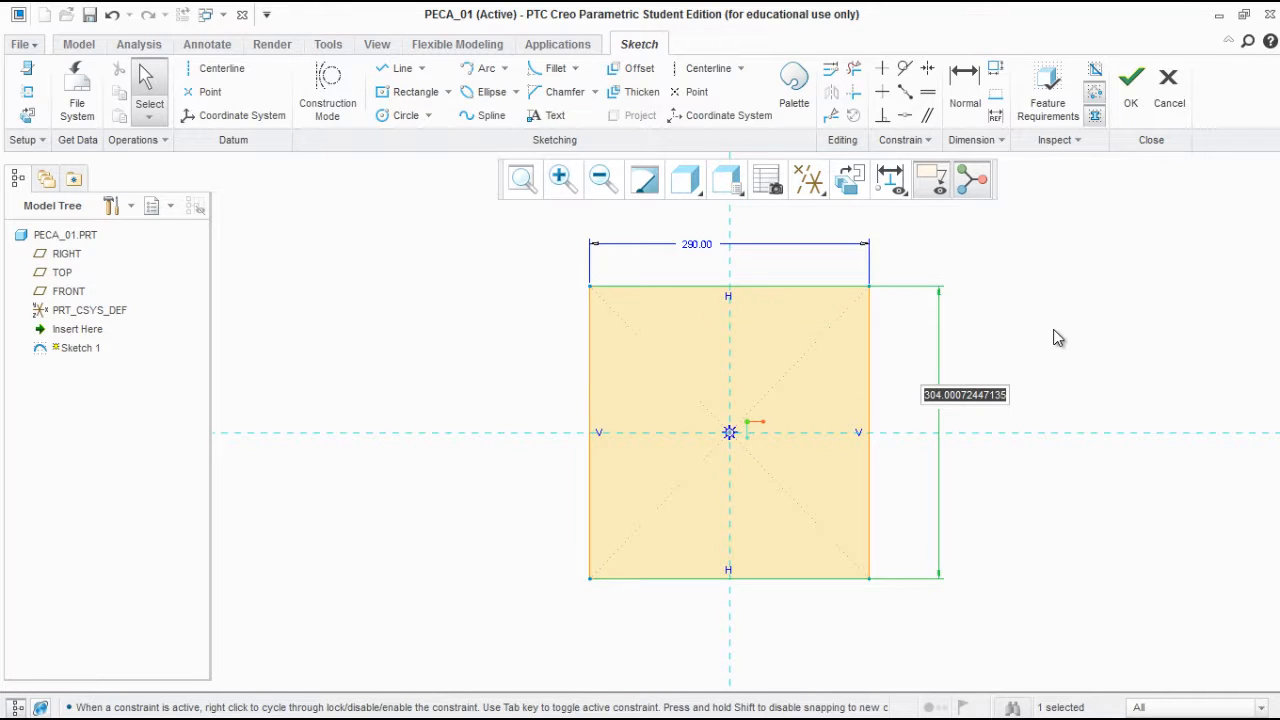
{"action": "type", "text": "160"}
{"action": "key", "text": "Return"}
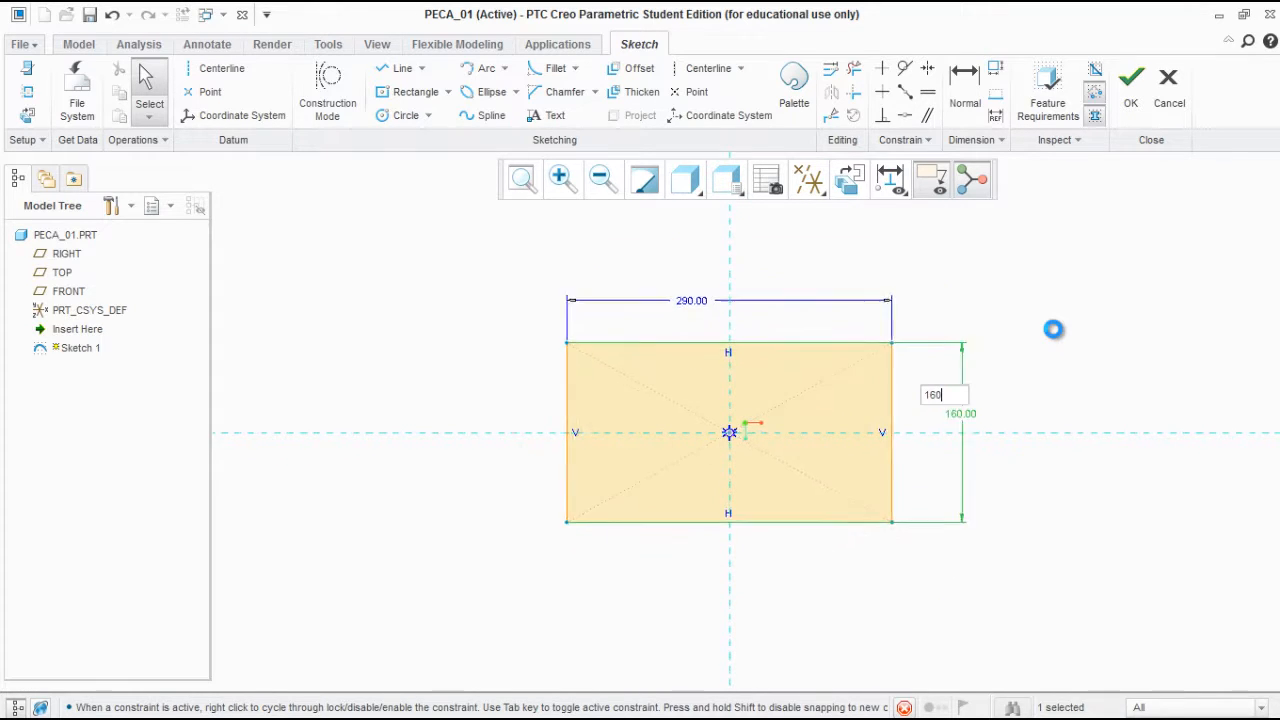
Move the rectangle's height dimension to the left side of its outline
{"action": "left_click", "coordinate": [1263, 391]}
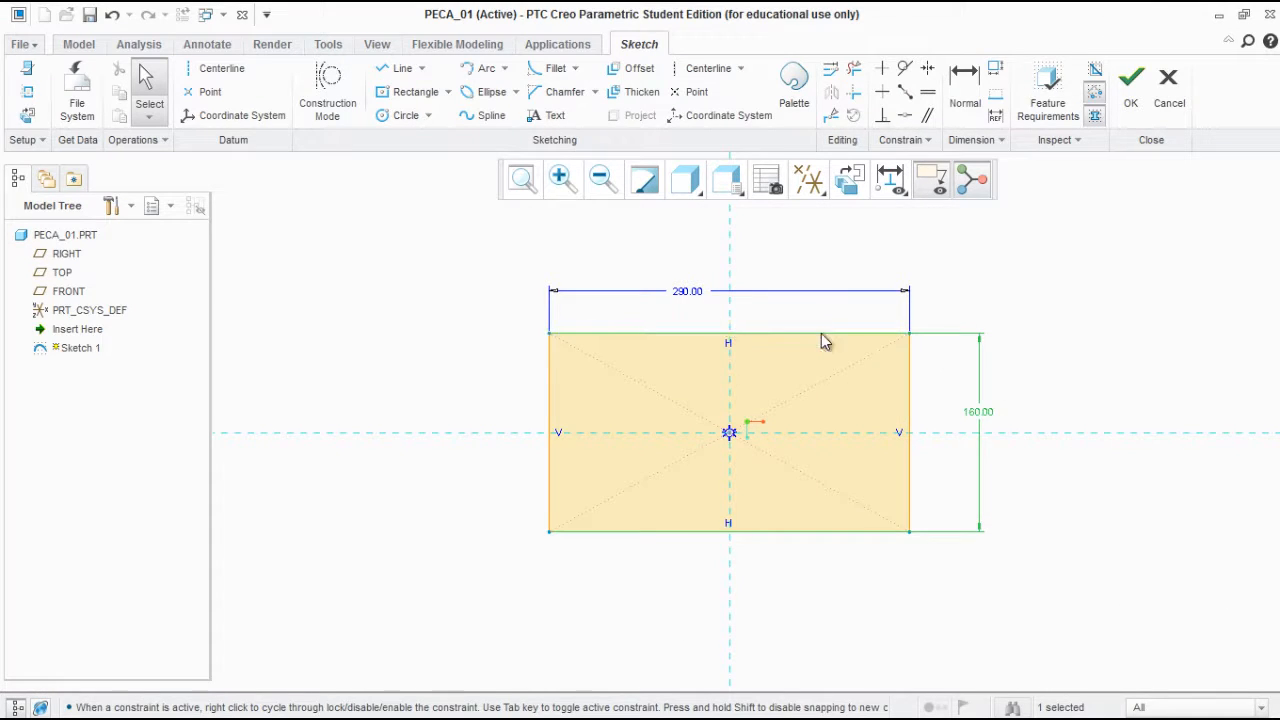
{"action": "left_click_drag", "start_coordinate": [990, 413], "coordinate": [474, 410]}
{"action": "left_click", "coordinate": [630, 298]}
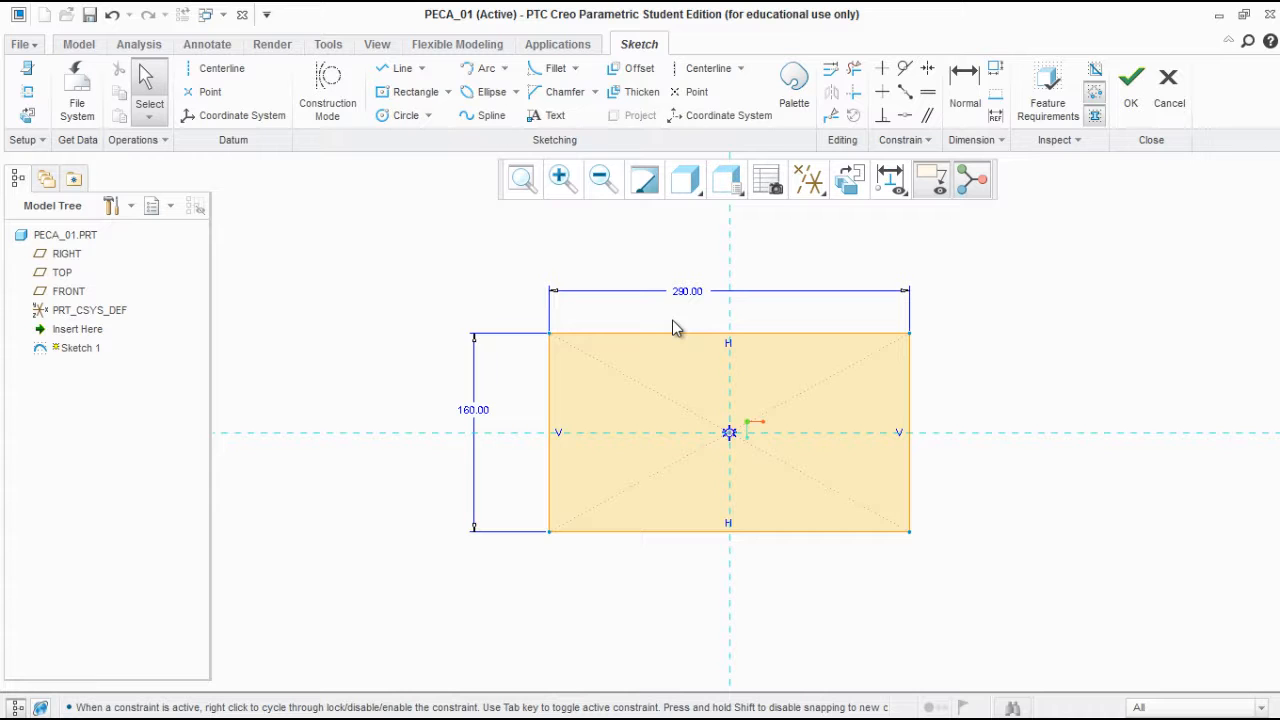
Shrink the rectangle freehand from its lower-right corner to about 182 by 110 mm, and set its width to 290 mm
{"action": "mouse_move", "coordinate": [914, 533]}
{"action": "left_mouse_down"}
{"action": "mouse_move", "coordinate": [871, 477]}
{"action": "mouse_move", "coordinate": [876, 493]}
{"action": "mouse_move", "coordinate": [846, 482]}
{"action": "mouse_move", "coordinate": [894, 509]}
{"action": "mouse_move", "coordinate": [832, 485]}
{"action": "mouse_move", "coordinate": [885, 493]}
{"action": "mouse_move", "coordinate": [842, 500]}
{"action": "left_mouse_up"}
{"action": "middle_click", "coordinate": [842, 500]}
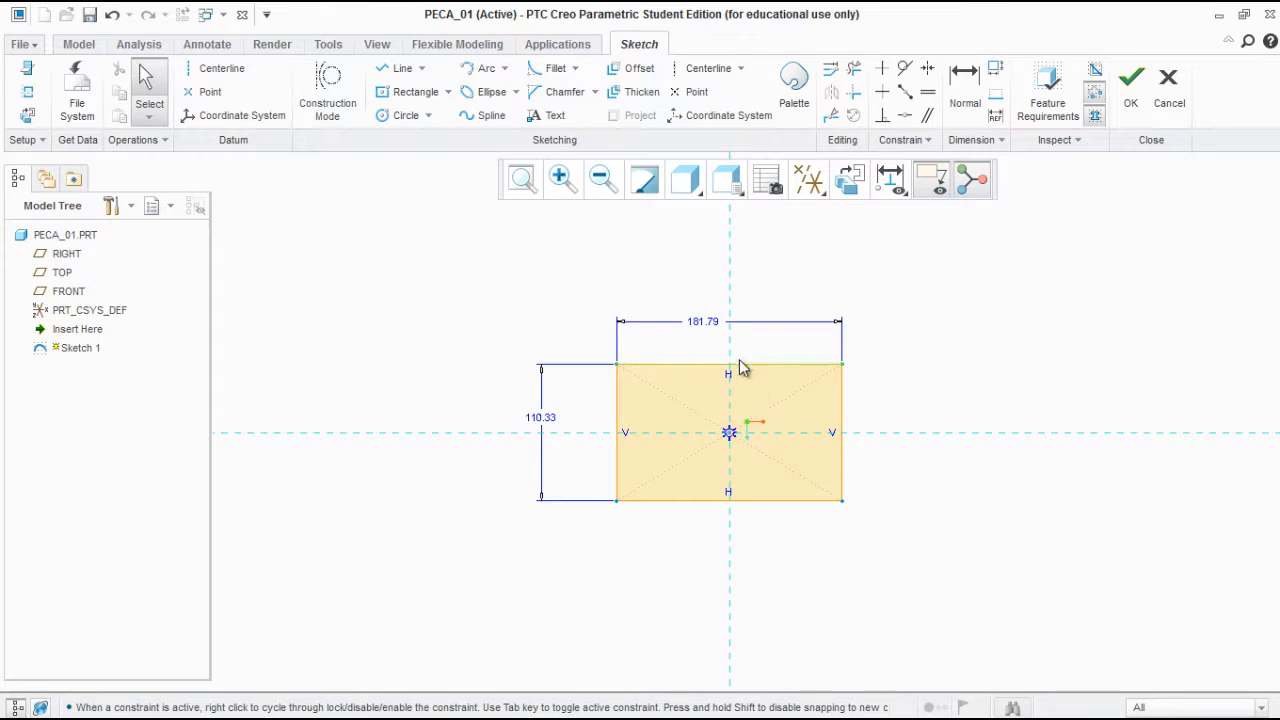
{"action": "double_click", "coordinate": [704, 318]}
{"action": "type", "text": "290"}
{"action": "key", "text": "Return"}
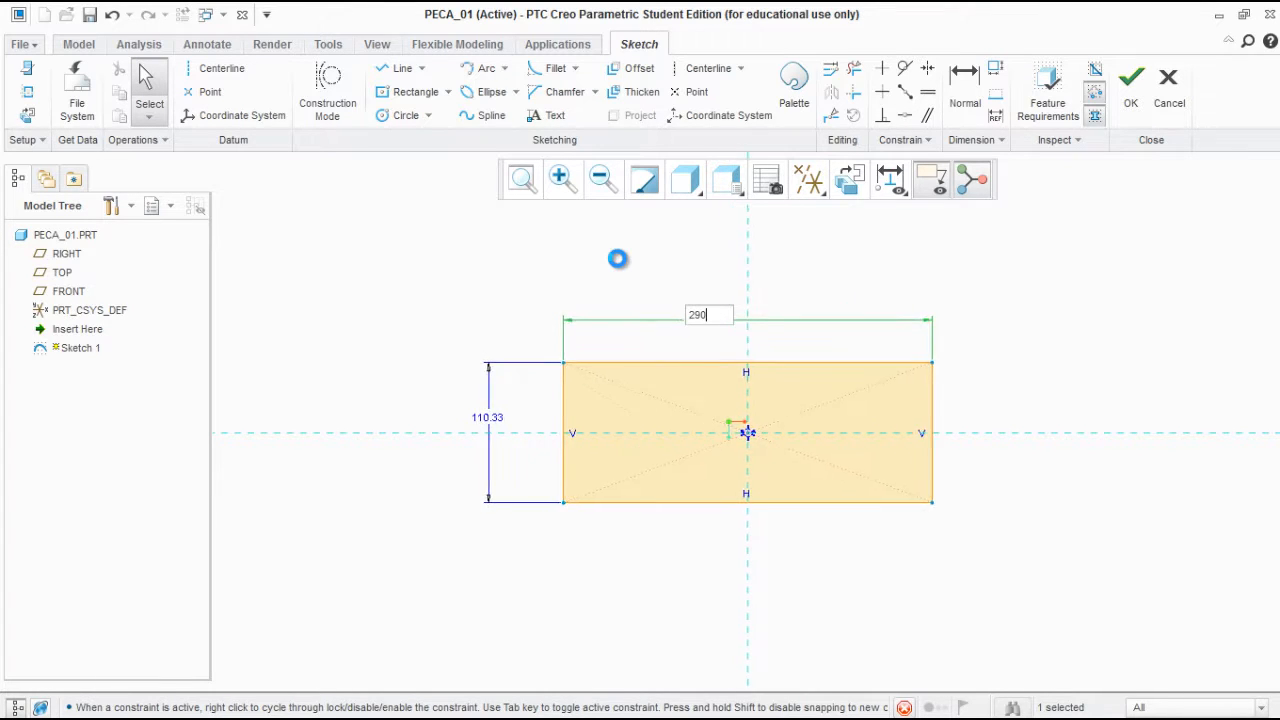
Set the rectangle's height to 160 mm and deselect the dimension
{"action": "double_click", "coordinate": [505, 420]}
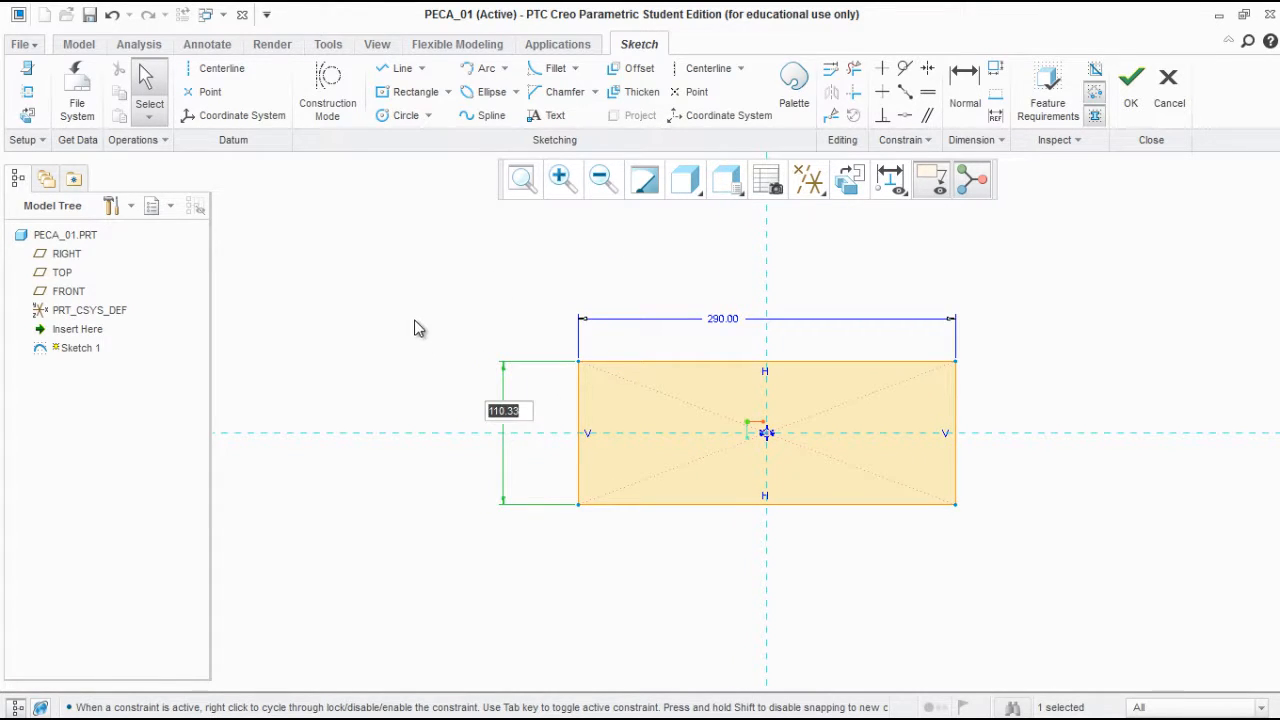
{"action": "type", "text": "160"}
{"action": "key", "text": "Return"}
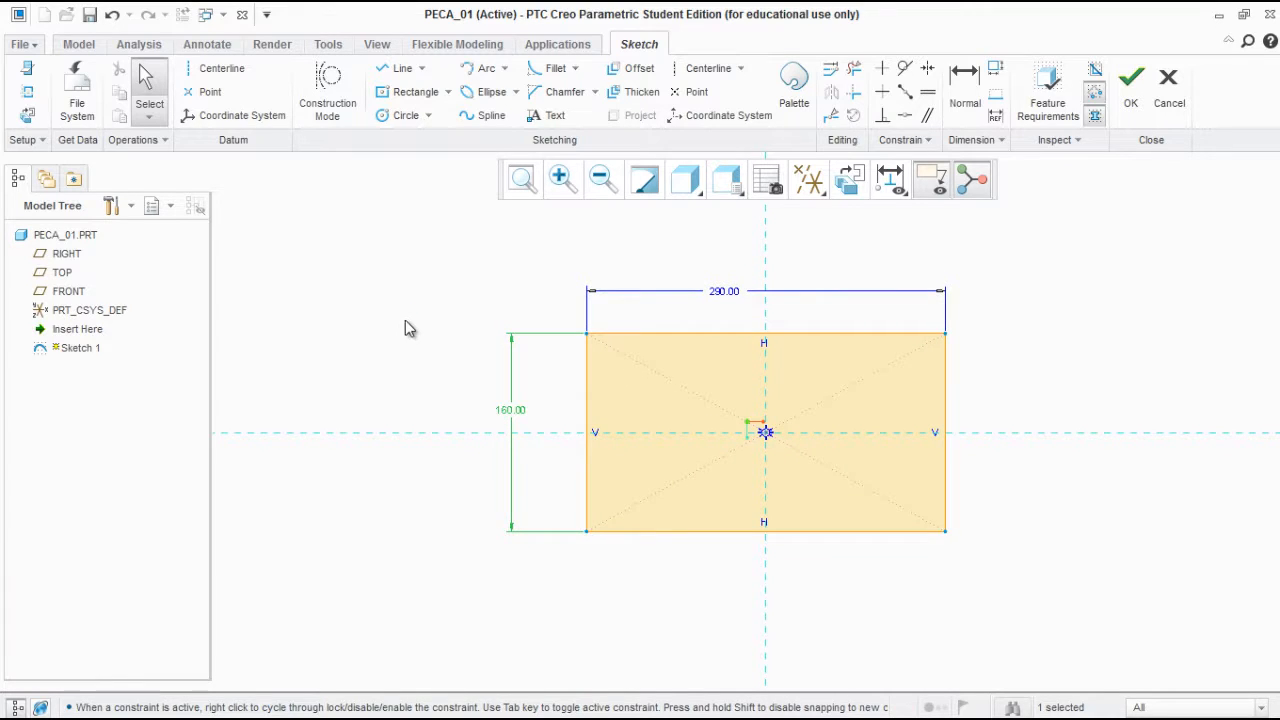
{"action": "left_click", "coordinate": [407, 328]}
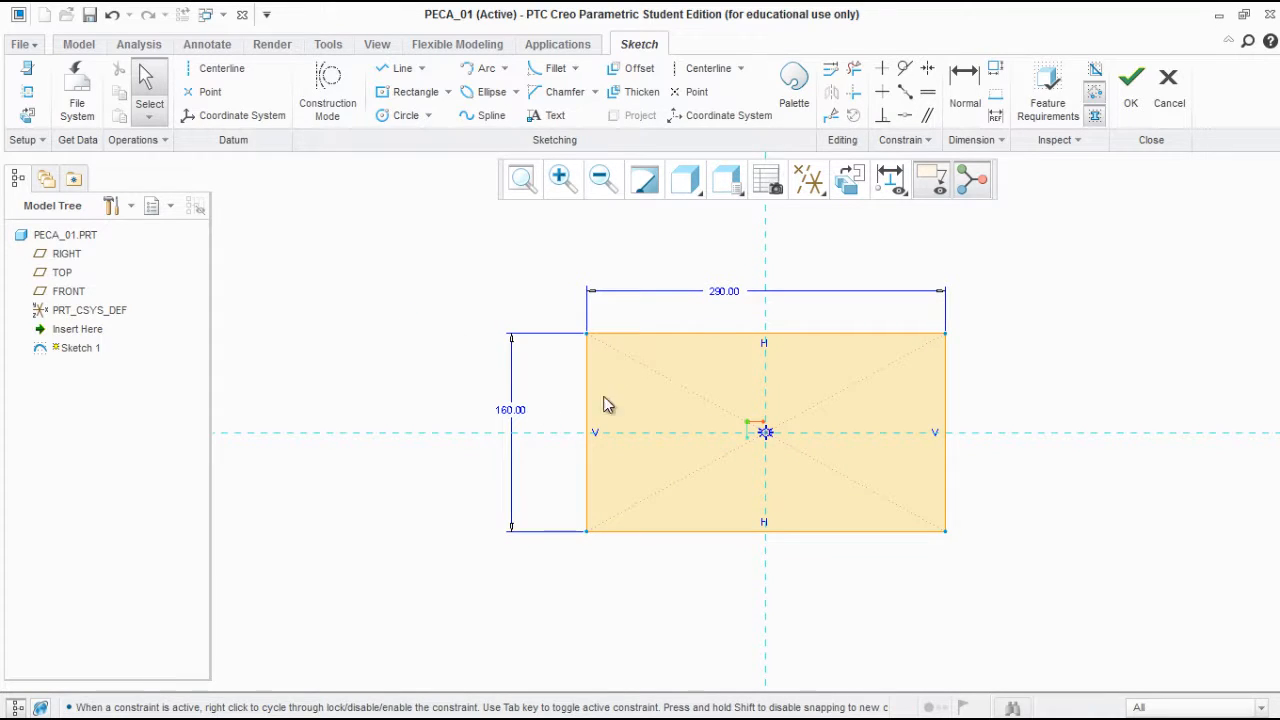
Lock the rectangle's width and height dimensions, and try to move its right edge freehand
{"action": "left_click", "coordinate": [718, 296]}
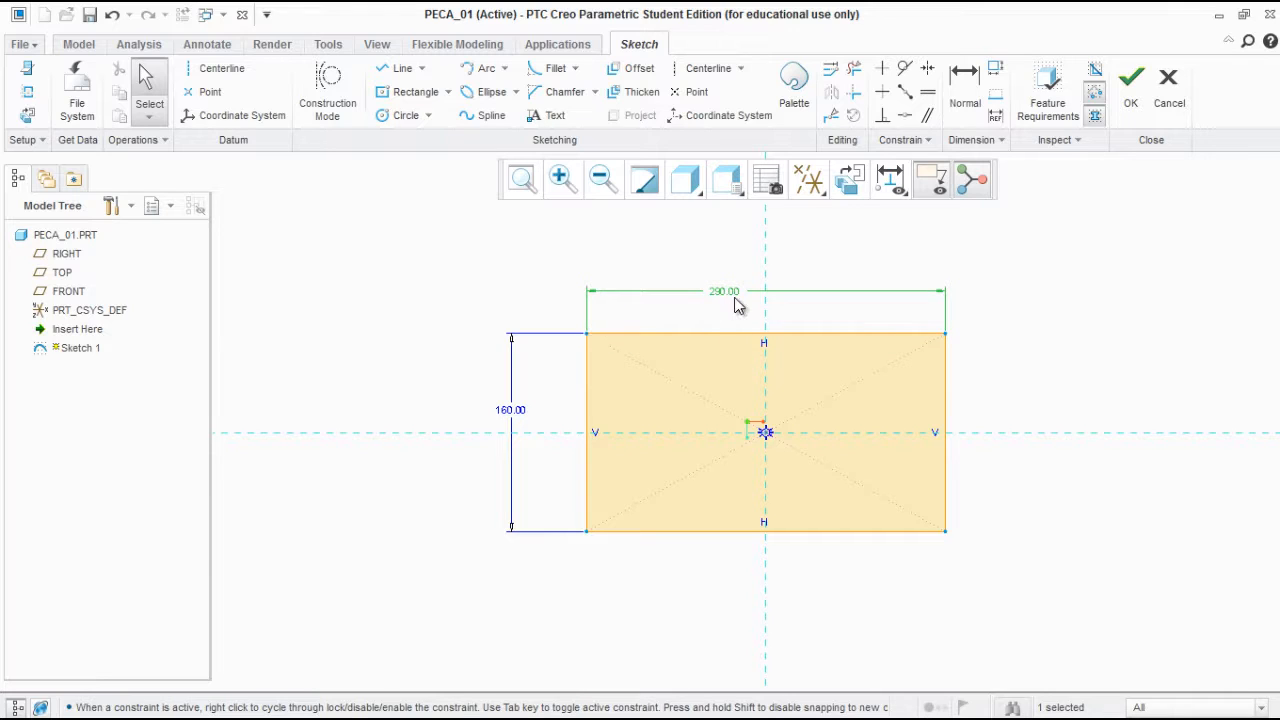
{"action": "right_click", "coordinate": [731, 299]}
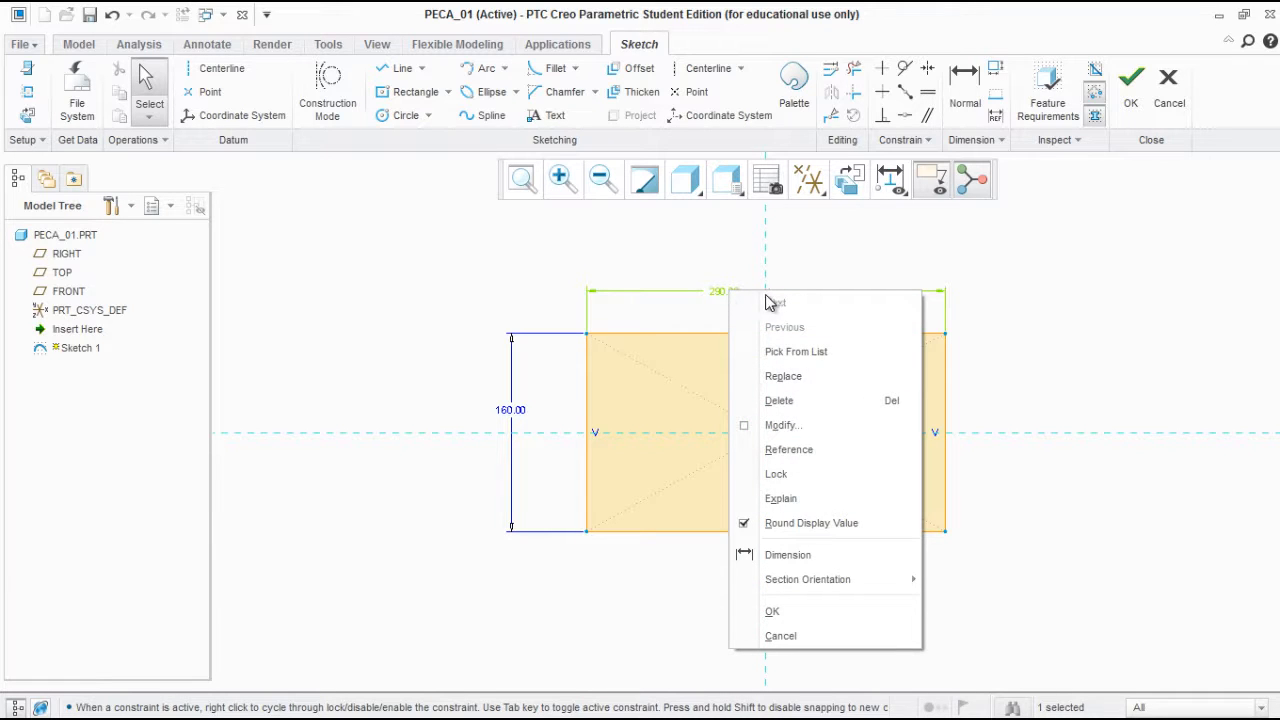
{"action": "left_click", "coordinate": [788, 479]}
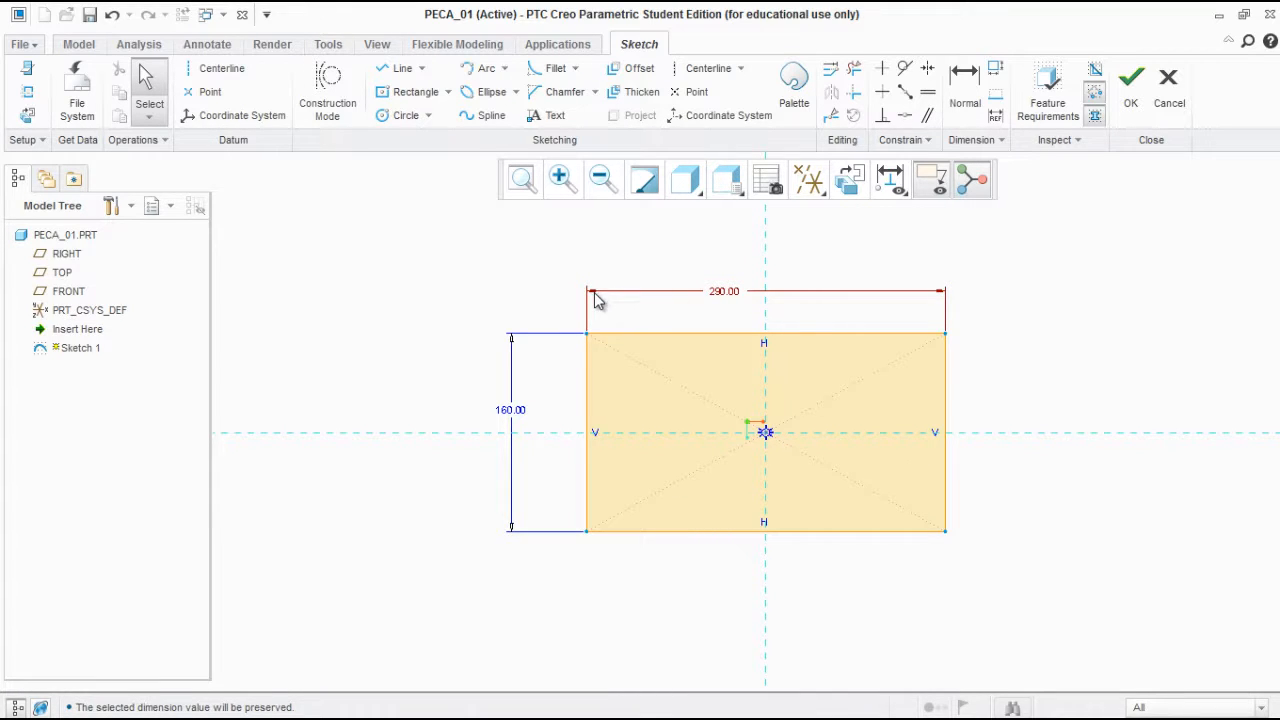
{"action": "left_click", "coordinate": [515, 418]}
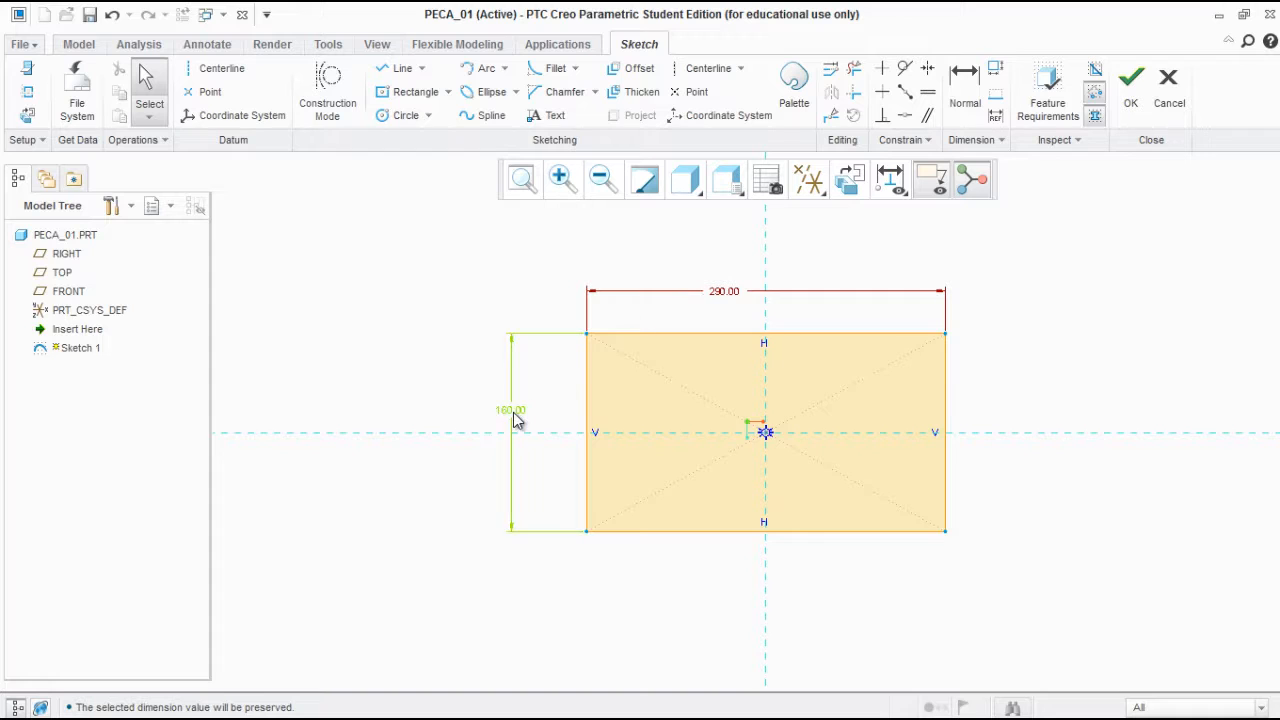
{"action": "left_click", "coordinate": [513, 420]}
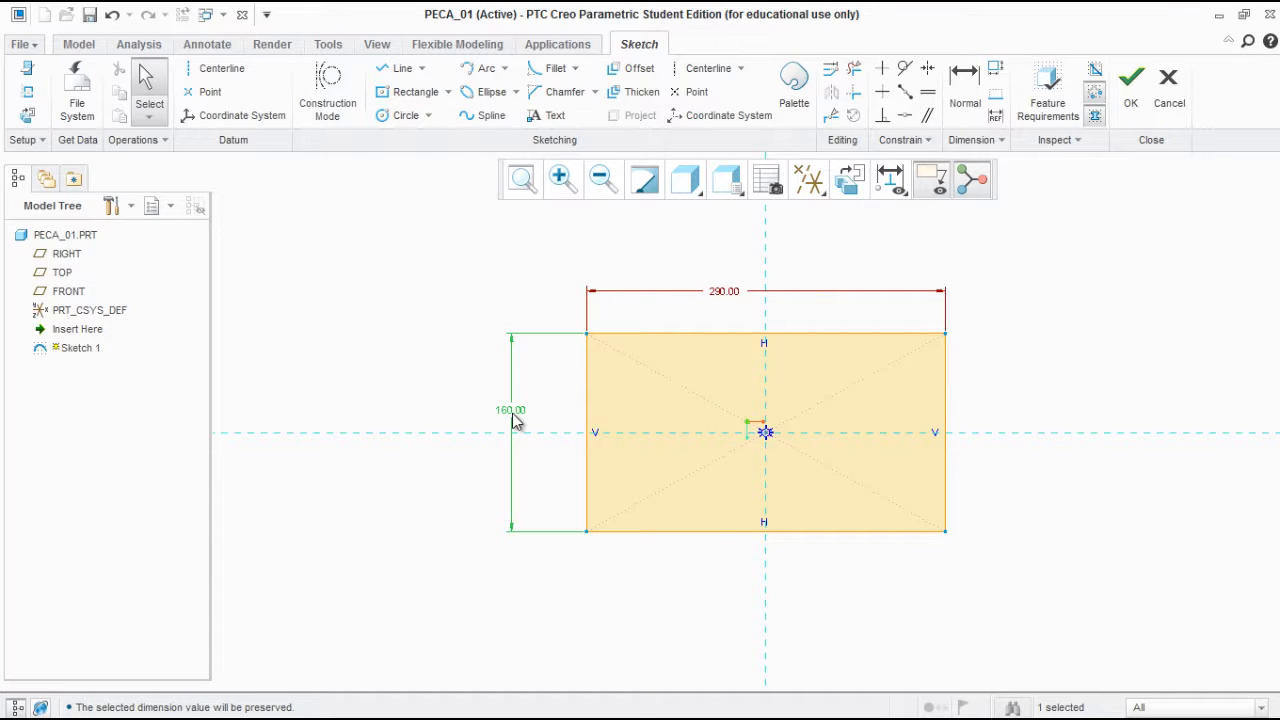
{"action": "right_click", "coordinate": [513, 420]}
{"action": "left_click", "coordinate": [575, 527]}
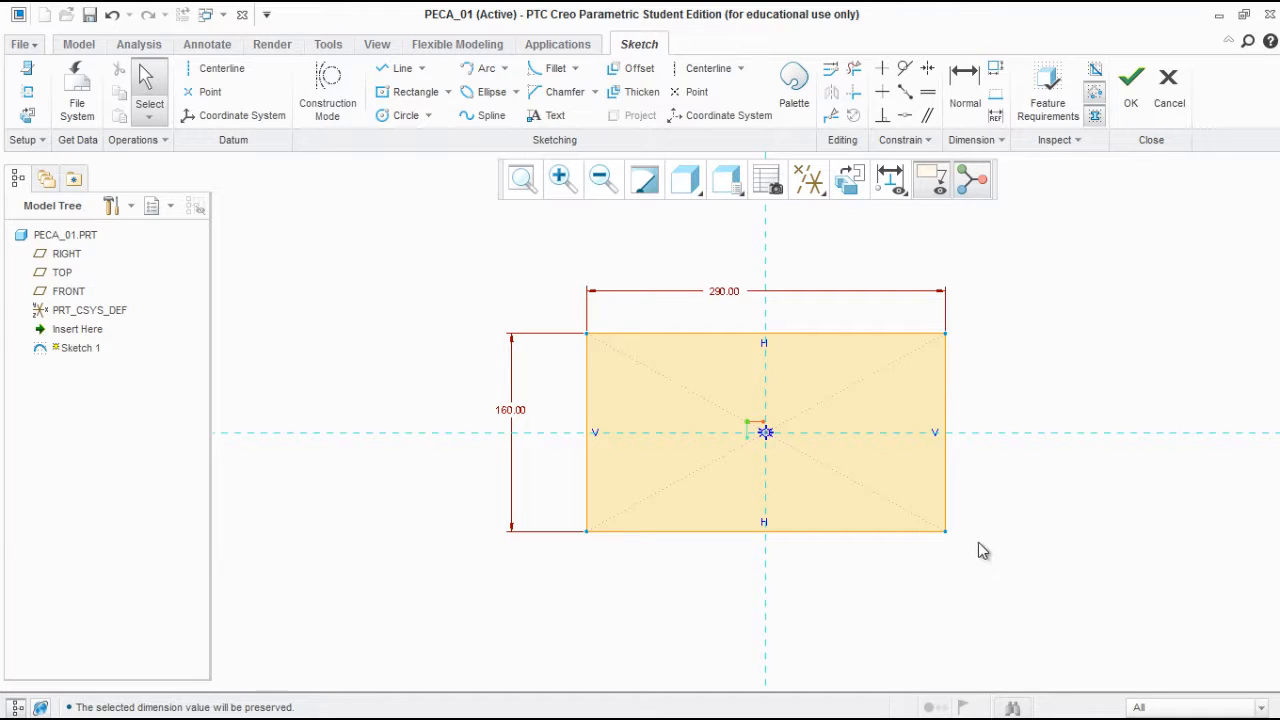
{"action": "left_click_drag", "start_coordinate": [945, 517], "coordinate": [916, 520]}
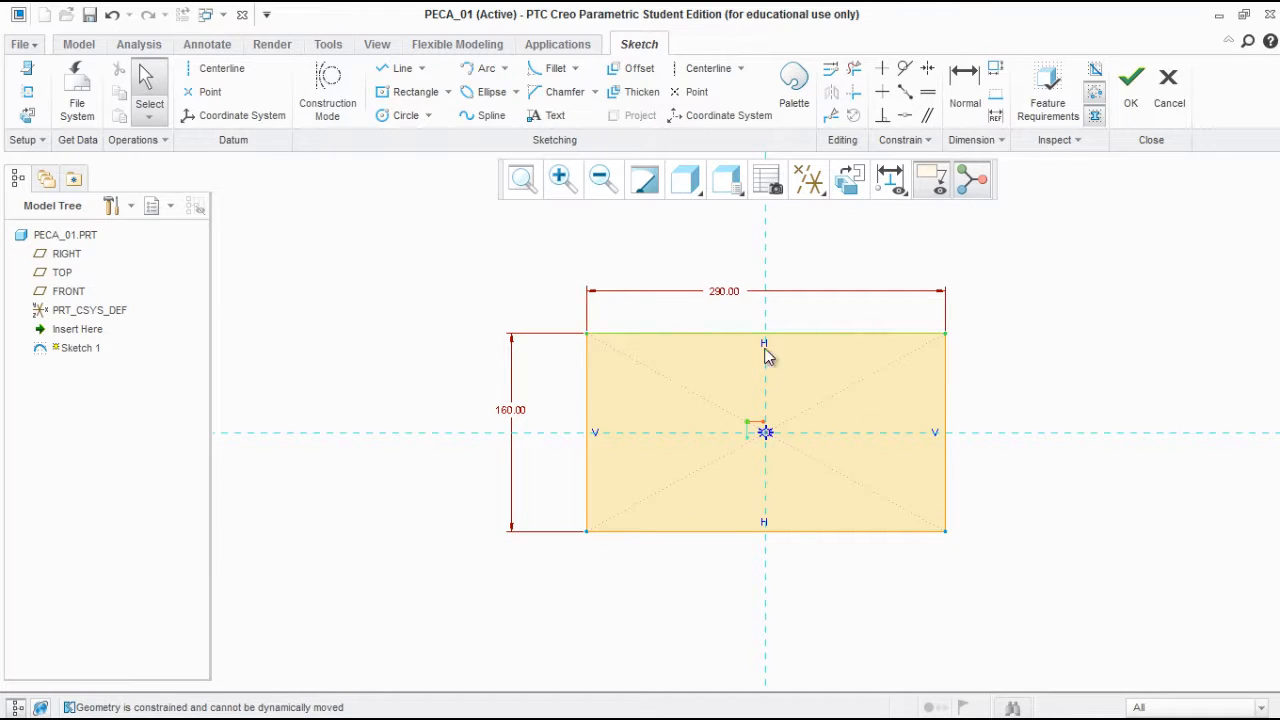
Start cancelling the sketch, decline to quit without saving, and finish the rectangle sketch with its changes kept
{"action": "scroll", "coordinate": [843, 429], "scroll_direction": "down", "scroll_amount": 2}
{"action": "scroll", "coordinate": [812, 419], "scroll_direction": "up", "scroll_amount": 4}
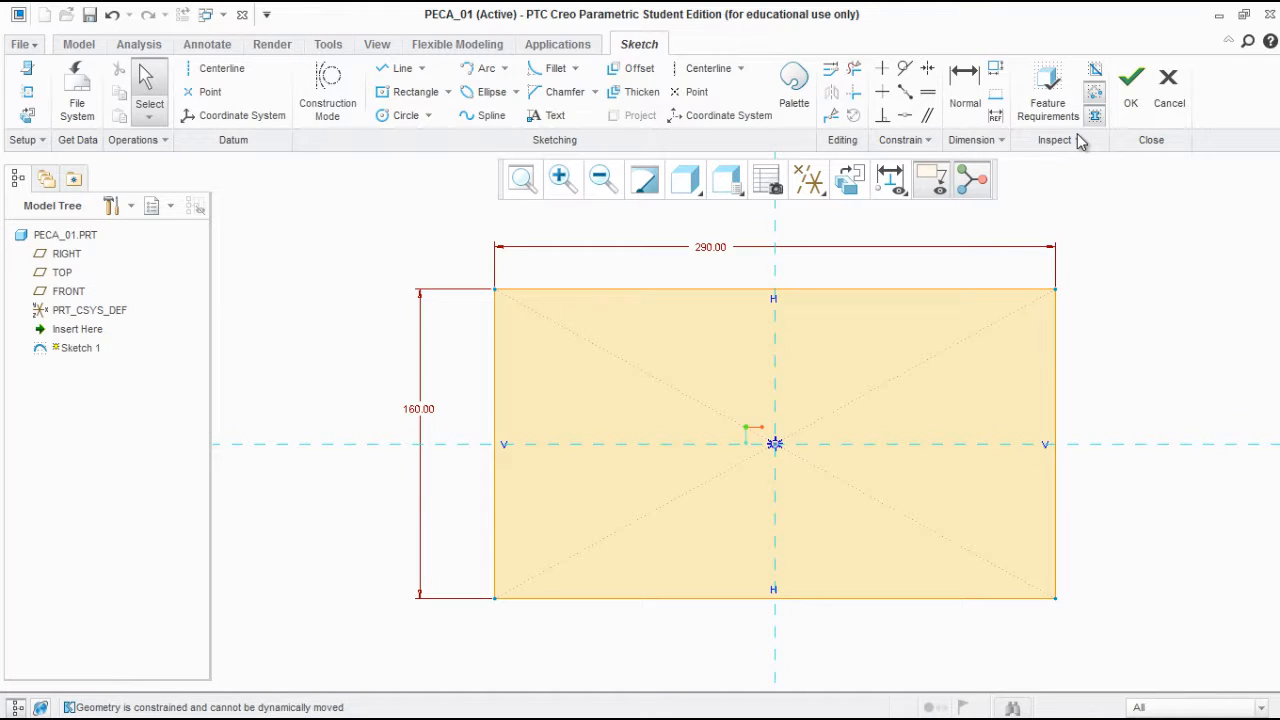
{"action": "left_click", "coordinate": [1167, 92]}
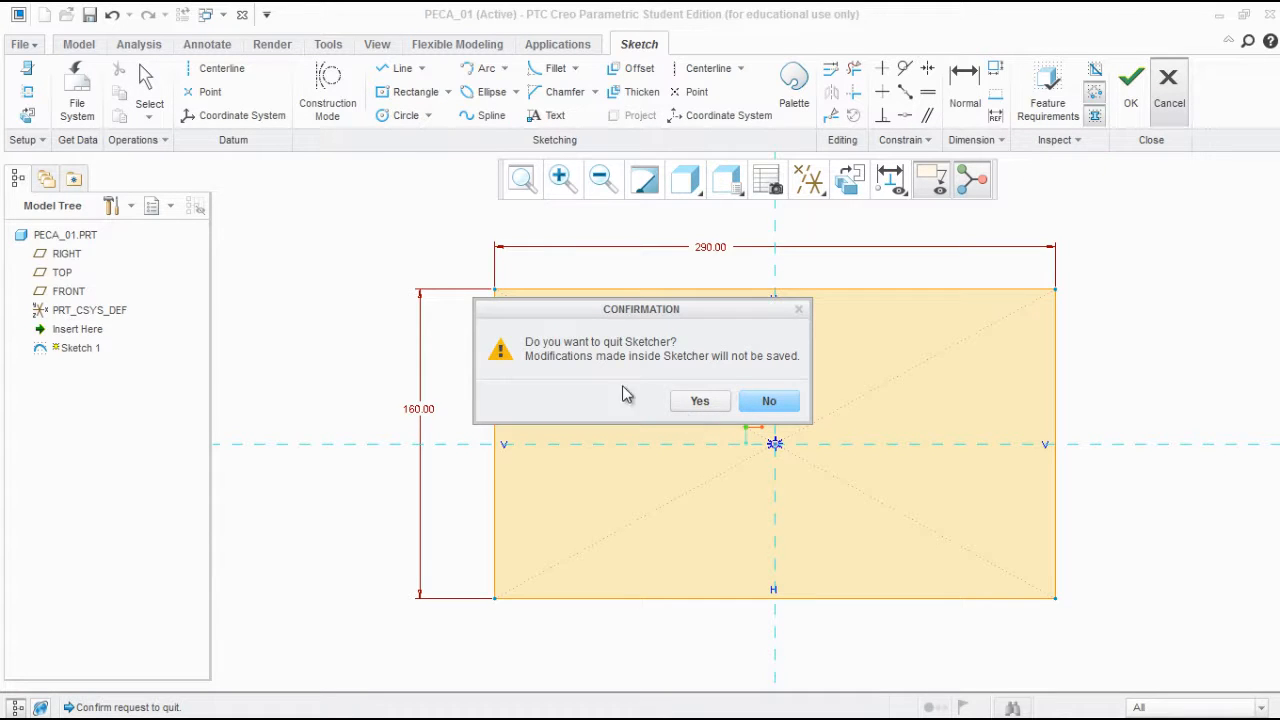
{"action": "left_click", "coordinate": [769, 400]}
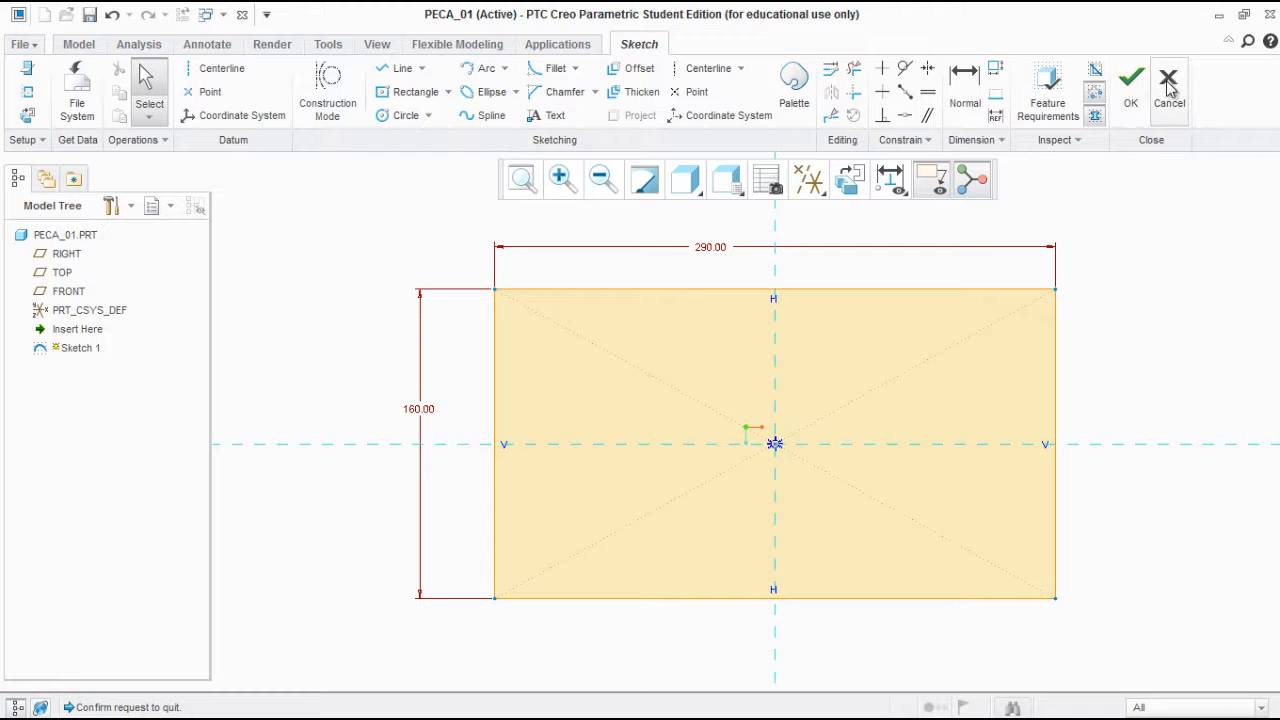
{"action": "left_click", "coordinate": [1134, 105]}
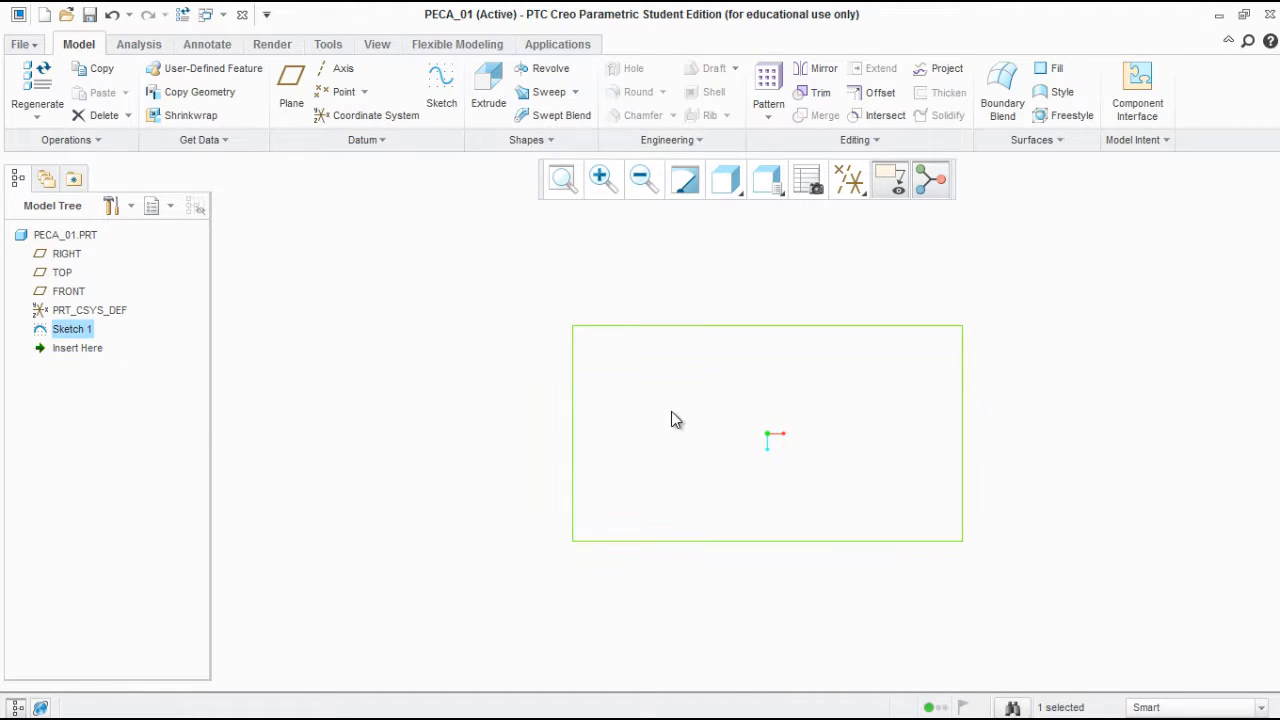
Hide the spin center in the tilted view of the sketch and show it again
{"action": "mouse_move", "coordinate": [763, 451]}
{"action": "middle_mouse_down"}
{"action": "mouse_move", "coordinate": [785, 390]}
{"action": "mouse_move", "coordinate": [726, 366]}
{"action": "mouse_move", "coordinate": [737, 340]}
{"action": "mouse_move", "coordinate": [757, 380]}
{"action": "mouse_move", "coordinate": [737, 366]}
{"action": "middle_mouse_up"}
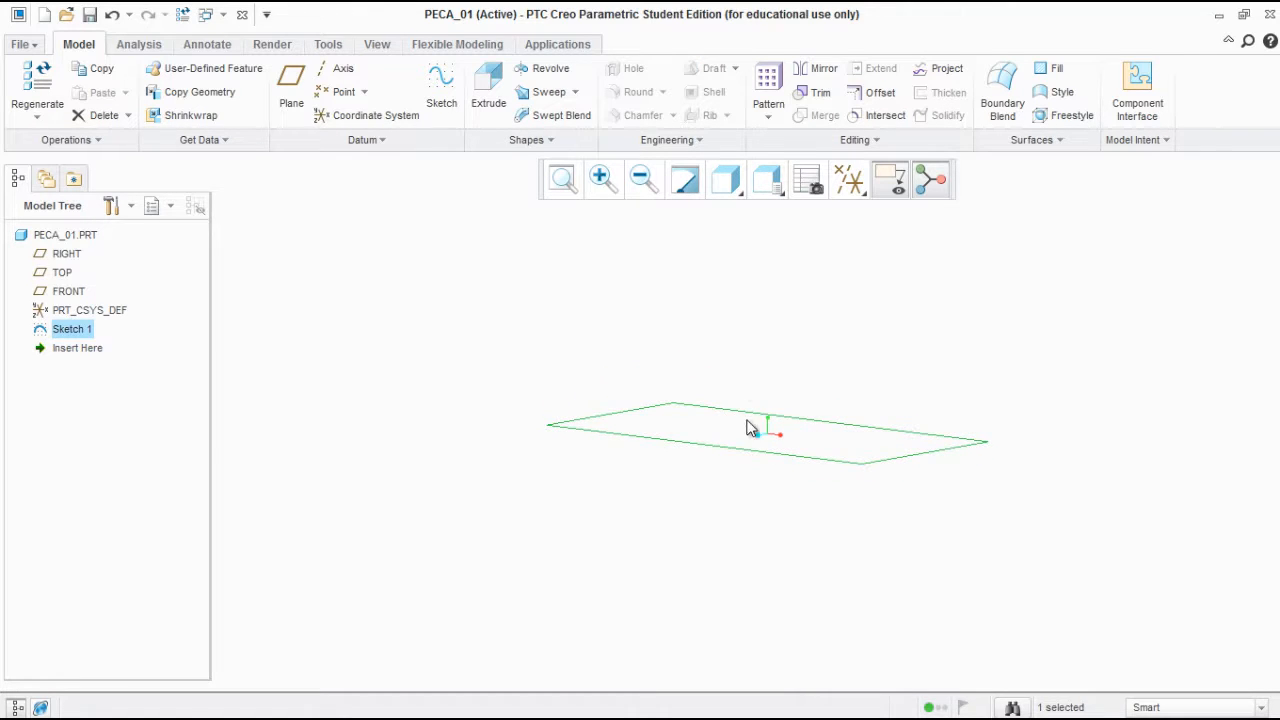
{"action": "mouse_move", "coordinate": [751, 426]}
{"action": "middle_mouse_down"}
{"action": "mouse_move", "coordinate": [750, 412]}
{"action": "mouse_move", "coordinate": [737, 436]}
{"action": "mouse_move", "coordinate": [771, 434]}
{"action": "mouse_move", "coordinate": [754, 397]}
{"action": "mouse_move", "coordinate": [757, 429]}
{"action": "mouse_move", "coordinate": [880, 357]}
{"action": "mouse_move", "coordinate": [797, 403]}
{"action": "mouse_move", "coordinate": [837, 434]}
{"action": "mouse_move", "coordinate": [849, 426]}
{"action": "mouse_move", "coordinate": [780, 434]}
{"action": "middle_mouse_up"}
{"action": "scroll", "coordinate": [848, 420], "scroll_direction": "up", "scroll_amount": 3}
{"action": "scroll", "coordinate": [820, 420], "scroll_direction": "down", "scroll_amount": 2}
{"action": "left_click", "coordinate": [933, 190]}
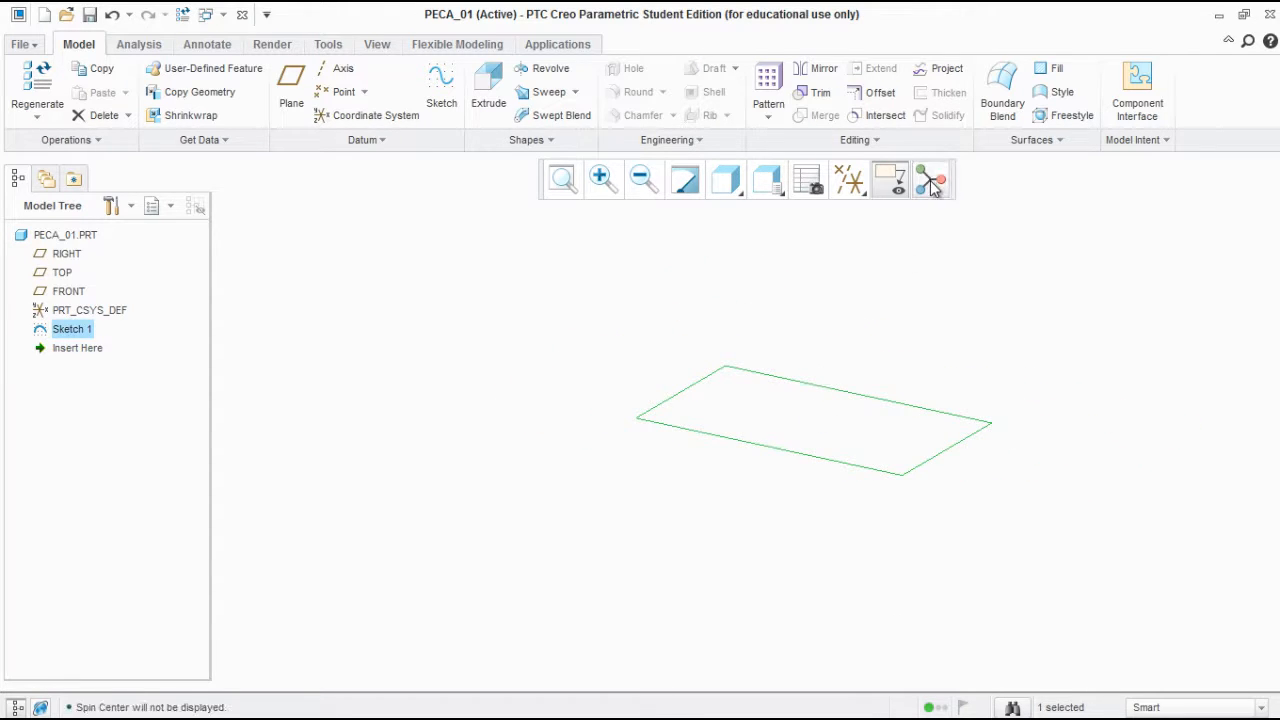
{"action": "left_click", "coordinate": [933, 190]}
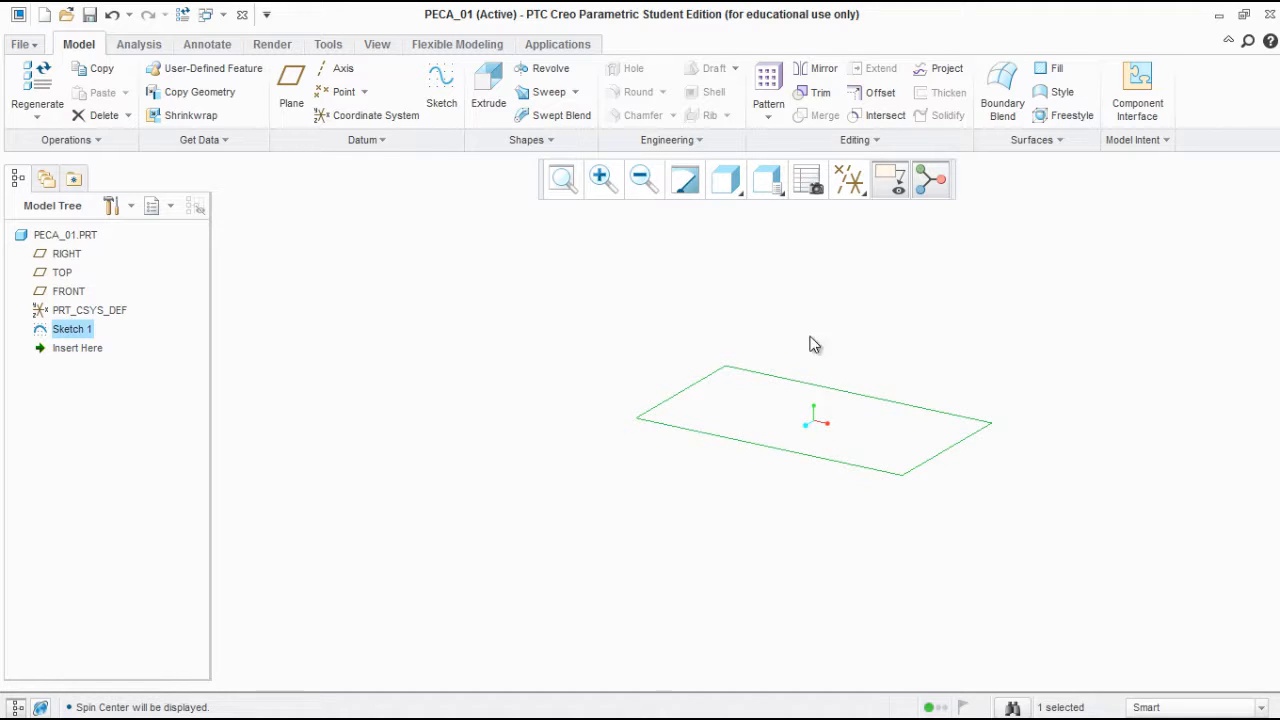
{"action": "scroll", "coordinate": [863, 441], "scroll_direction": "up", "scroll_amount": 2}
Show the datum planes, examine the rectangle sketch against them from several angles, and hide the planes again
{"action": "left_click", "coordinate": [853, 181]}
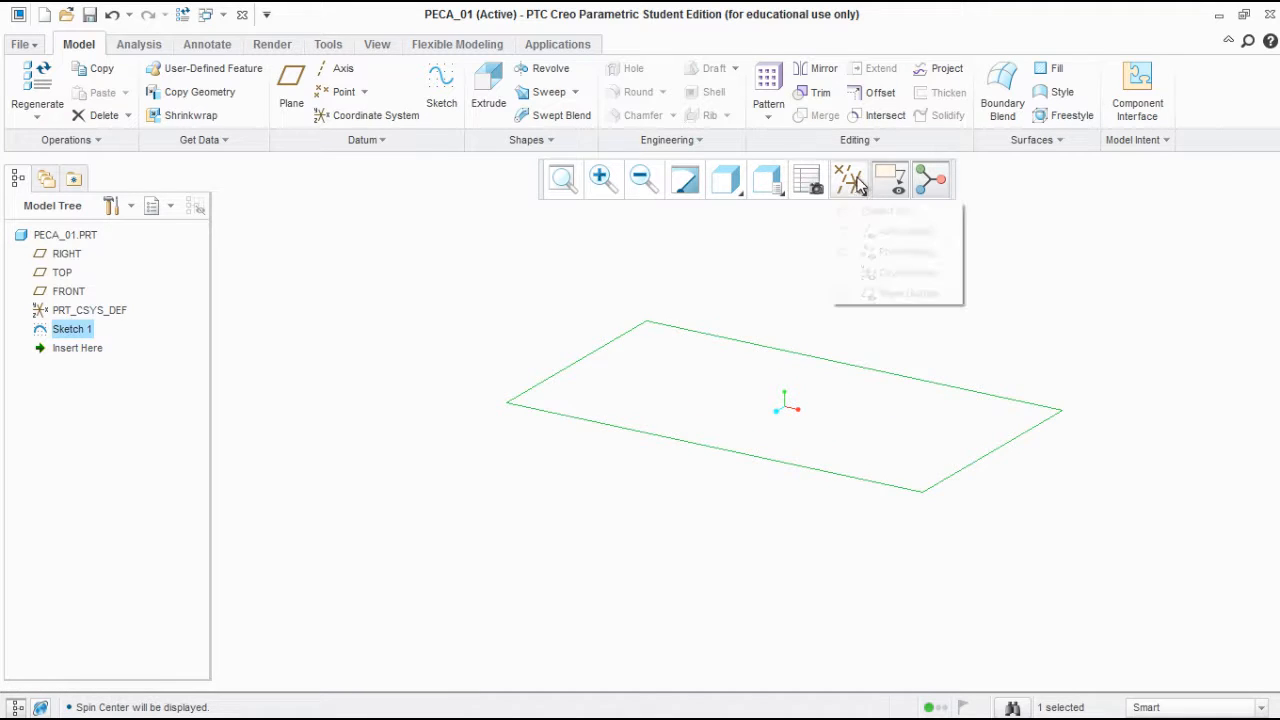
{"action": "left_click", "coordinate": [874, 291]}
{"action": "scroll", "coordinate": [726, 470], "scroll_direction": "down", "scroll_amount": 1}
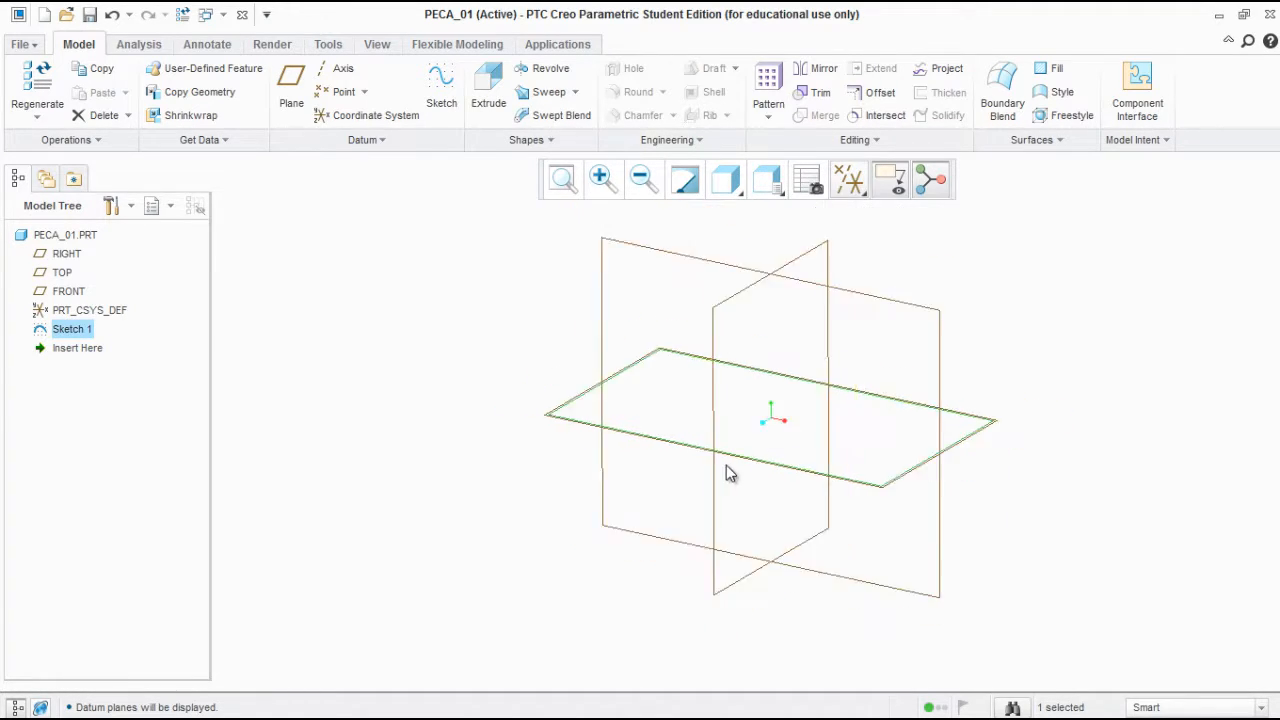
{"action": "scroll", "coordinate": [740, 470], "scroll_direction": "down", "scroll_amount": 1}
{"action": "middle_click_drag", "start_coordinate": [763, 398], "coordinate": [677, 487]}
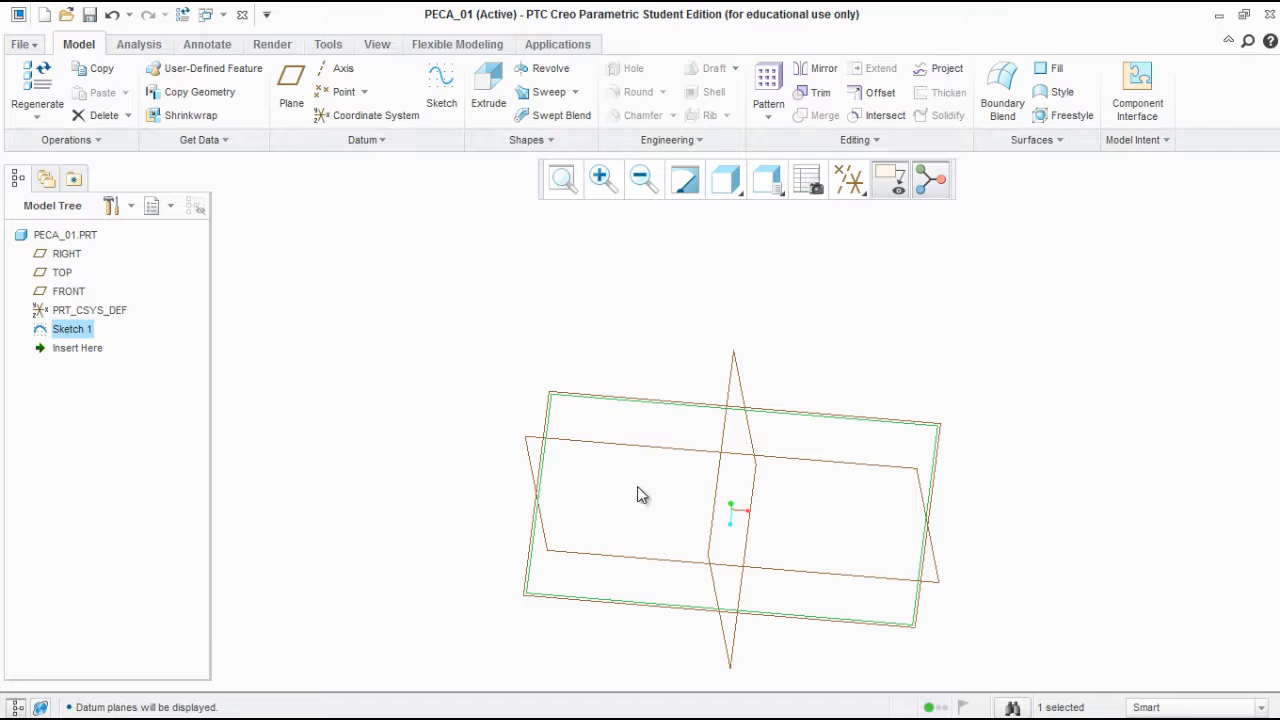
{"action": "middle_click_drag", "start_coordinate": [743, 425], "coordinate": [734, 528]}
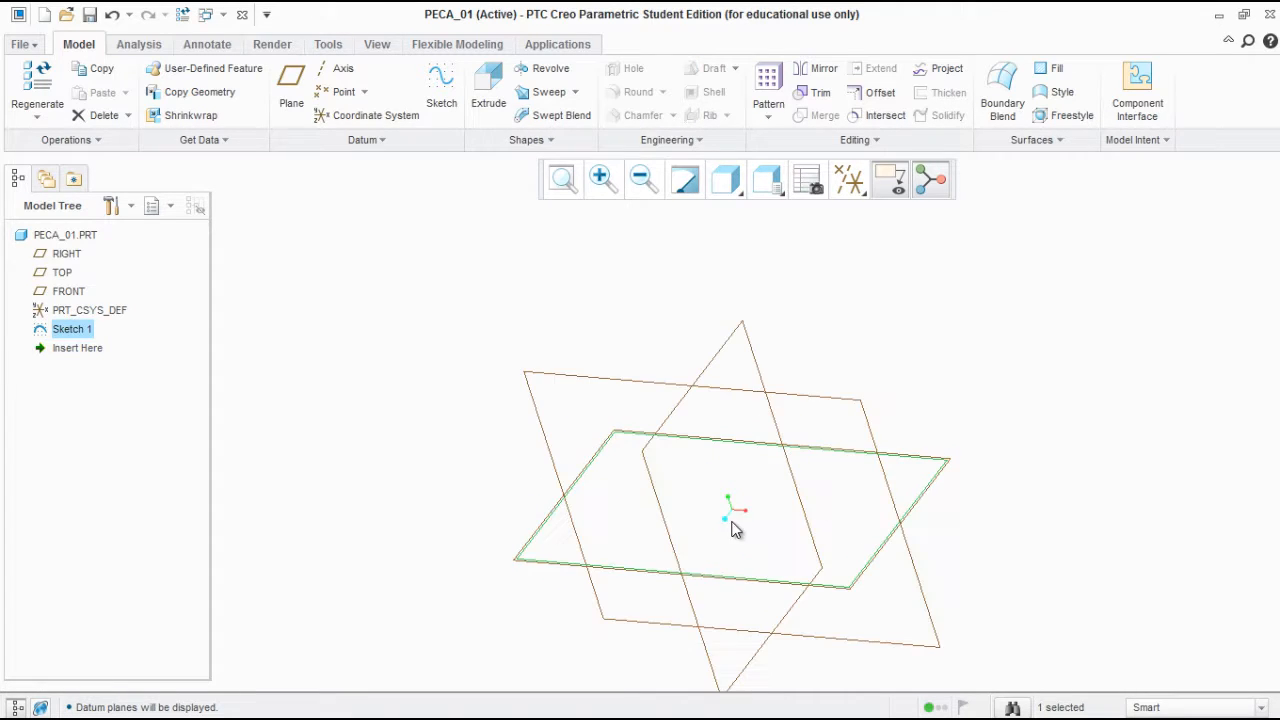
{"action": "middle_click_drag", "start_coordinate": [862, 480], "coordinate": [689, 534]}
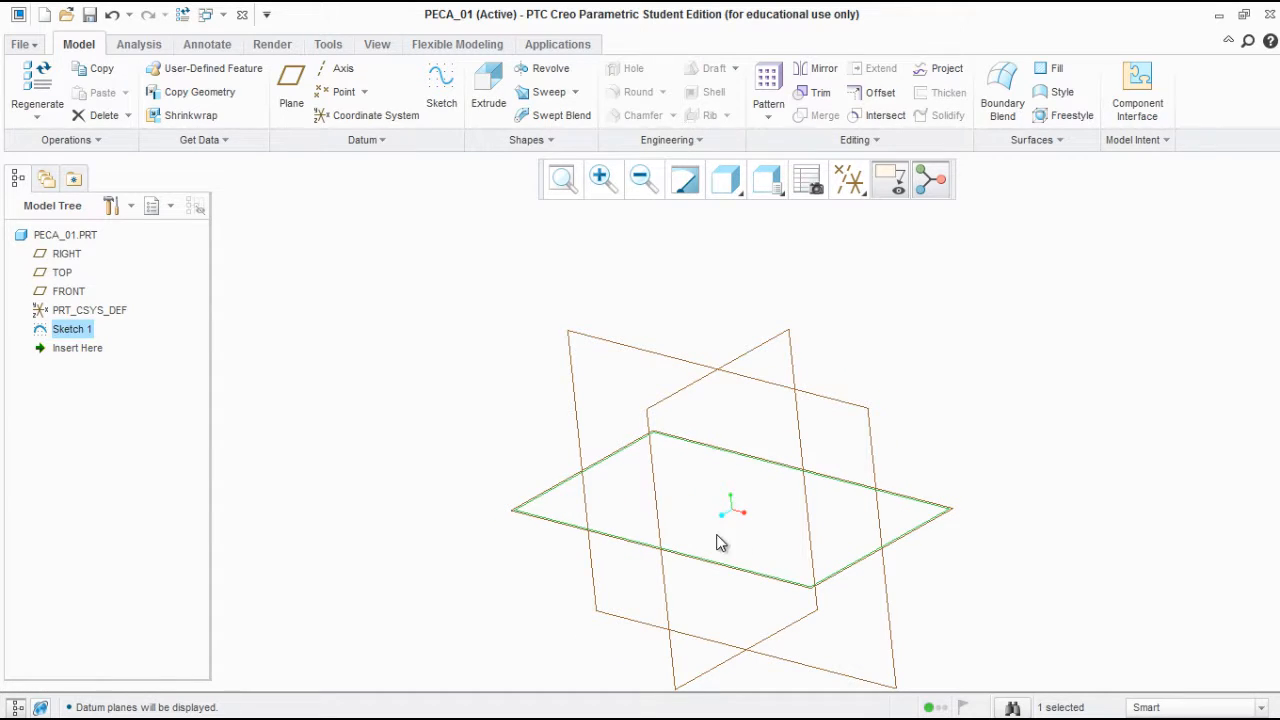
{"action": "mouse_move", "coordinate": [718, 542]}
{"action": "middle_mouse_down"}
{"action": "mouse_move", "coordinate": [731, 500]}
{"action": "mouse_move", "coordinate": [718, 545]}
{"action": "middle_mouse_up"}
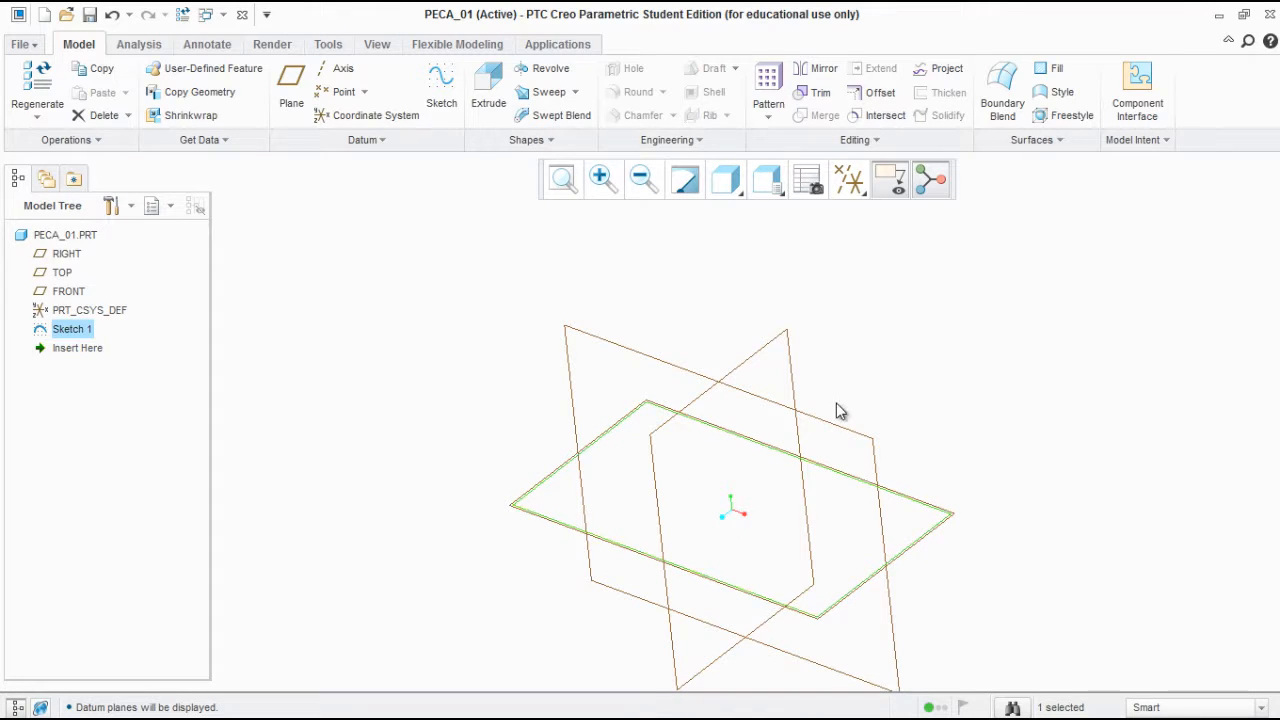
{"action": "left_click", "coordinate": [857, 187]}
{"action": "left_click", "coordinate": [870, 294]}
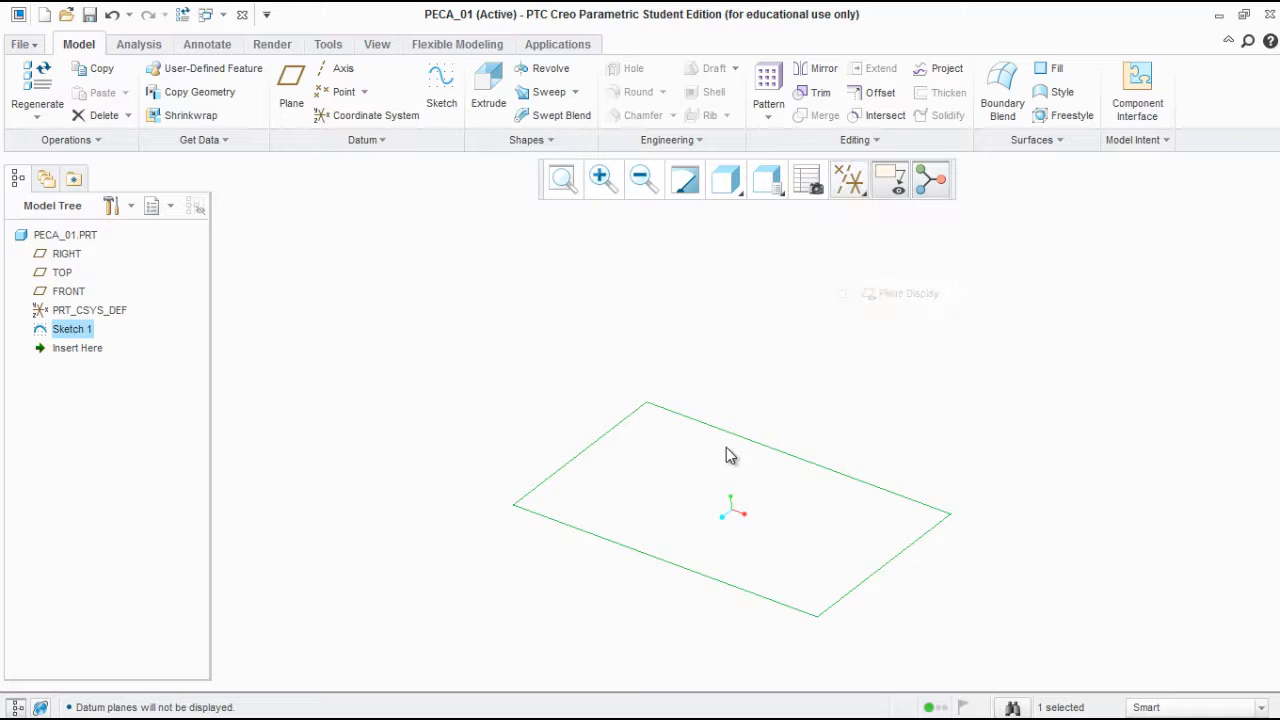
Extrude the rectangle sketch upward as a solid, stretching its depth freehand to about 127.7 mm
{"action": "left_click", "coordinate": [490, 100]}
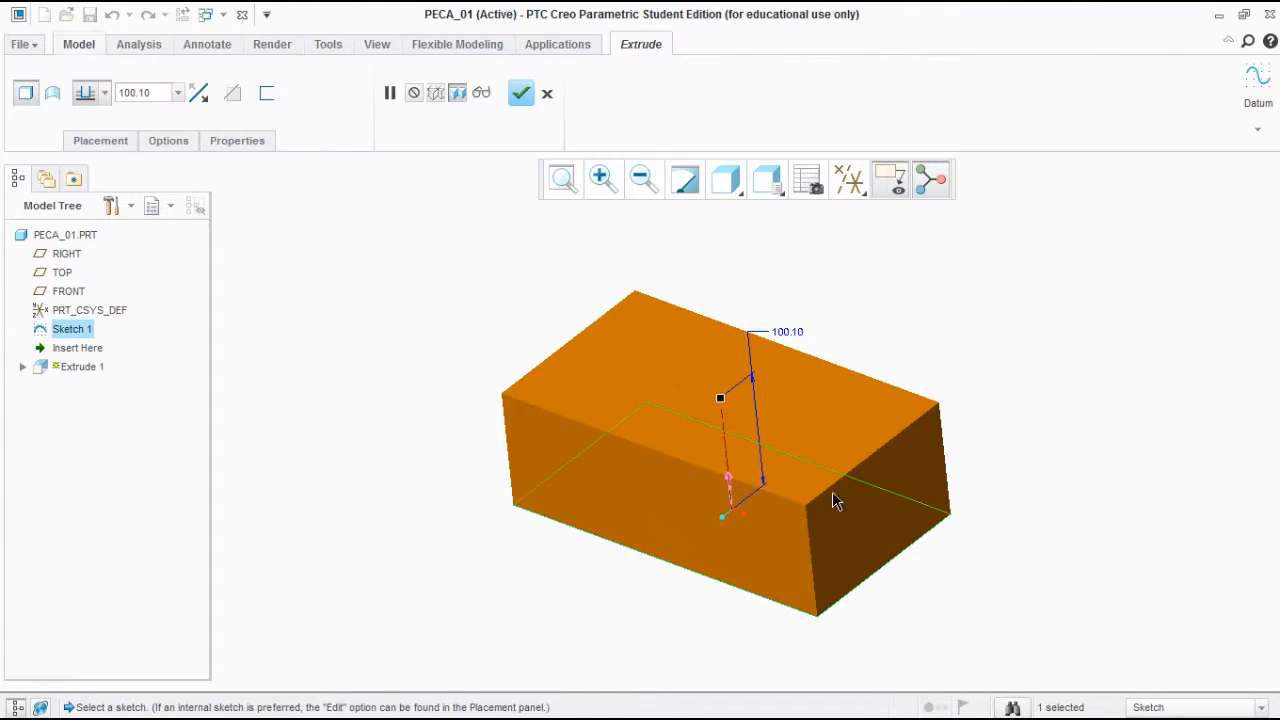
{"action": "middle_click_drag", "start_coordinate": [764, 390], "coordinate": [768, 340]}
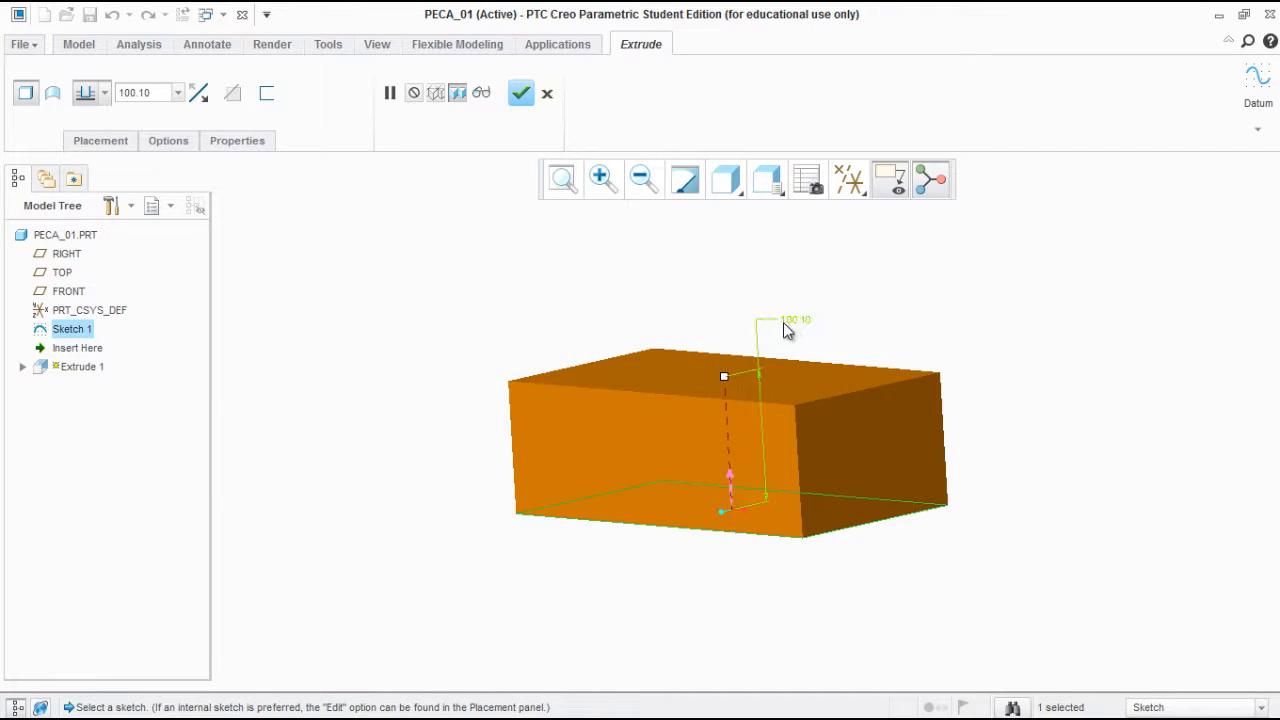
{"action": "left_click_drag", "start_coordinate": [727, 379], "coordinate": [745, 345]}
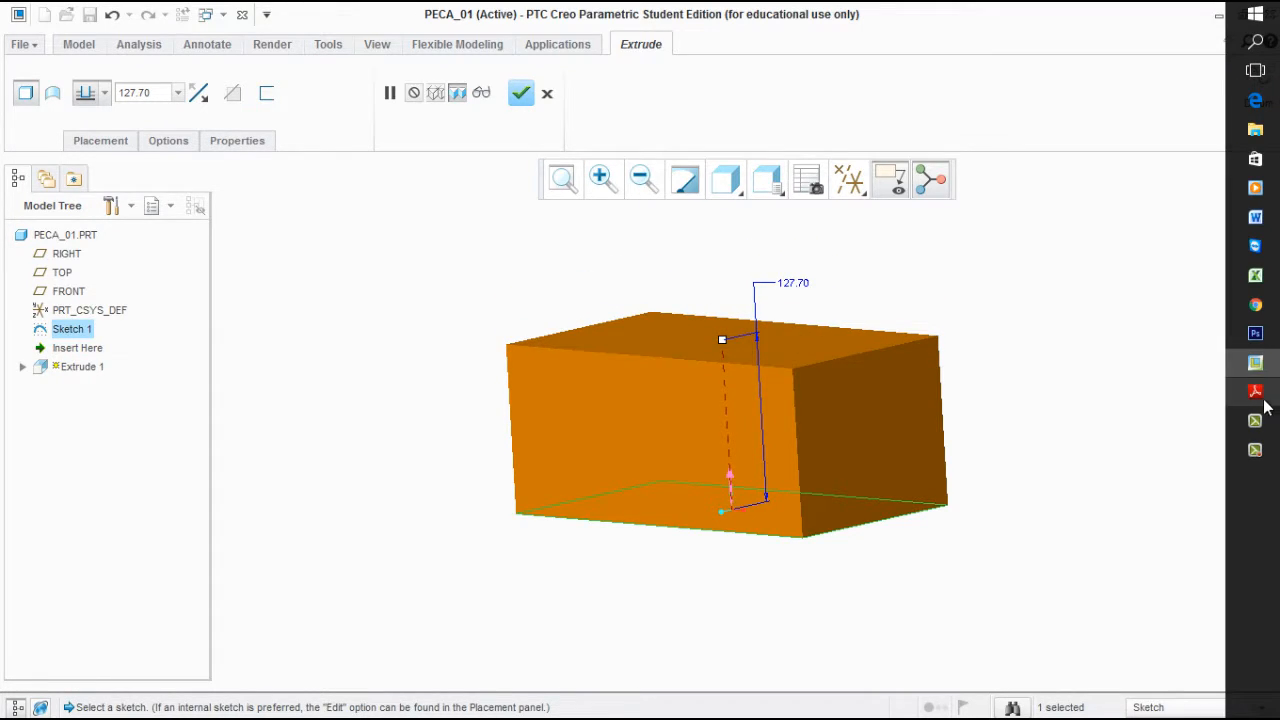
Check the part's overall height in the PDF drawing in Adobe Reader, and set the extrusion depth to 130 mm
{"action": "left_click", "coordinate": [1255, 391]}
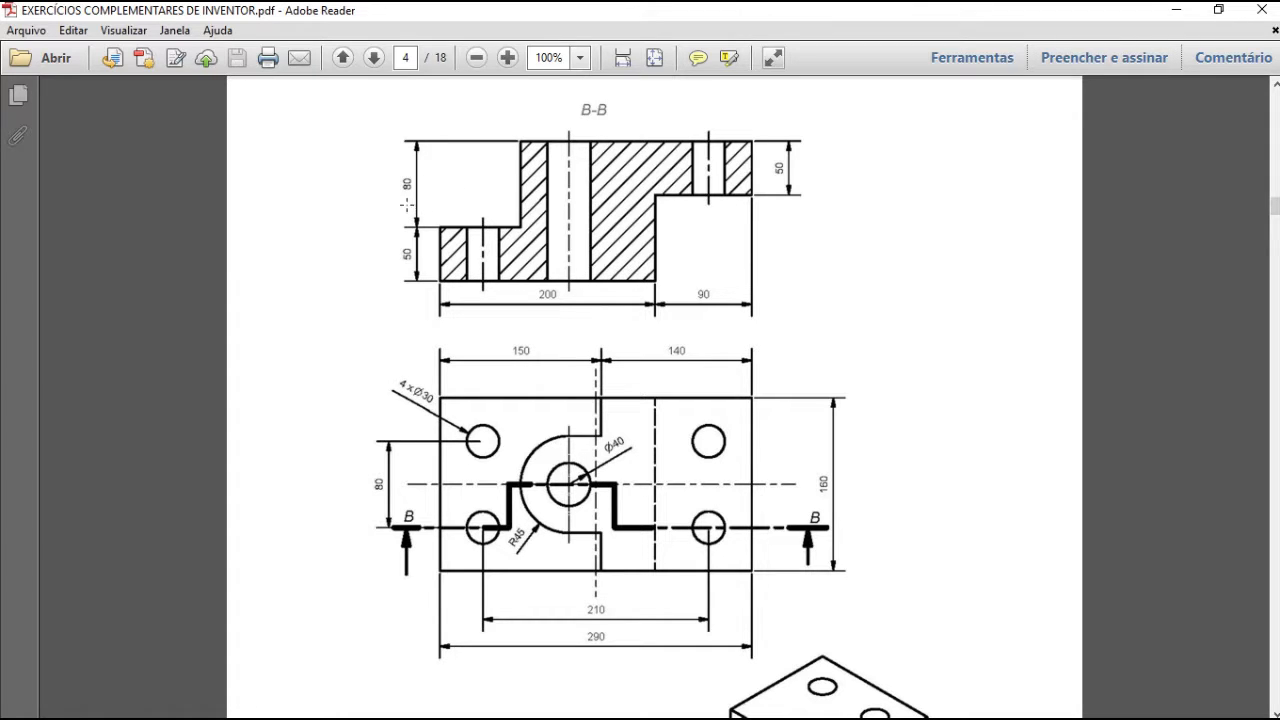
{"action": "left_click", "coordinate": [1177, 9]}
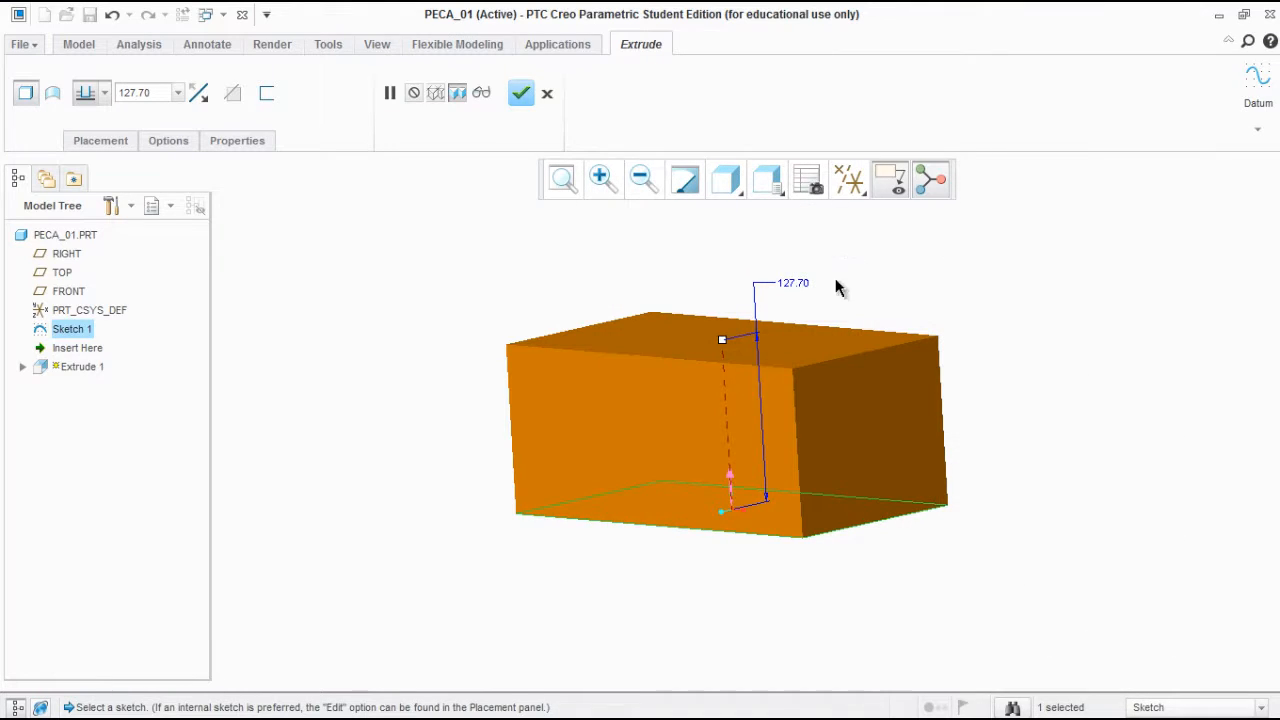
{"action": "double_click", "coordinate": [163, 92]}
{"action": "type", "text": "130"}
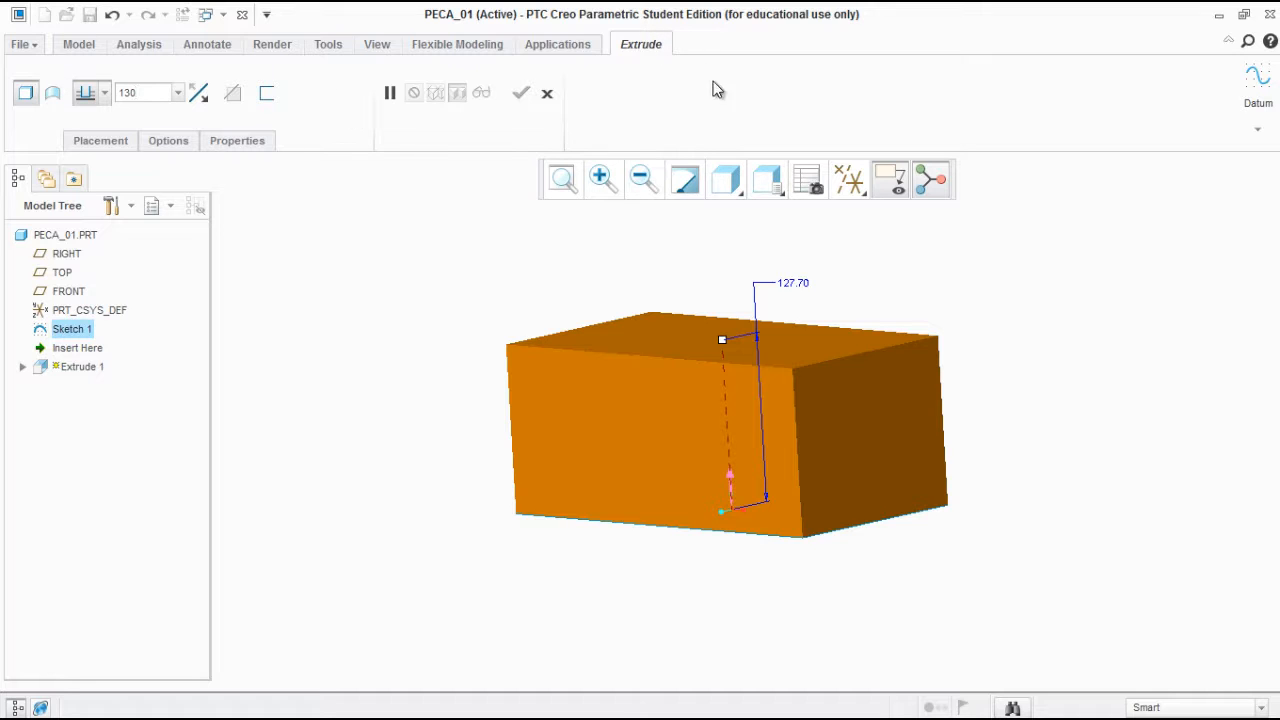
Review the extrusion's placement, options and properties settings
{"action": "left_click", "coordinate": [110, 140]}
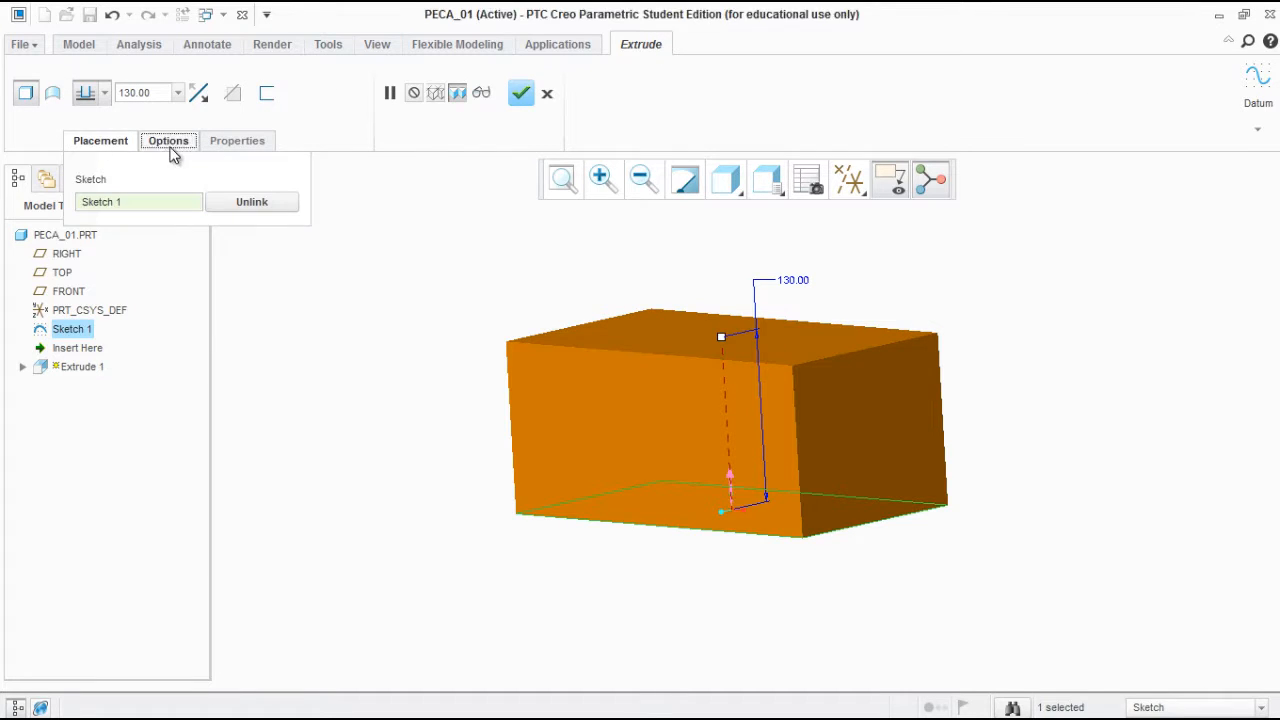
{"action": "left_click", "coordinate": [168, 142]}
{"action": "left_click", "coordinate": [240, 142]}
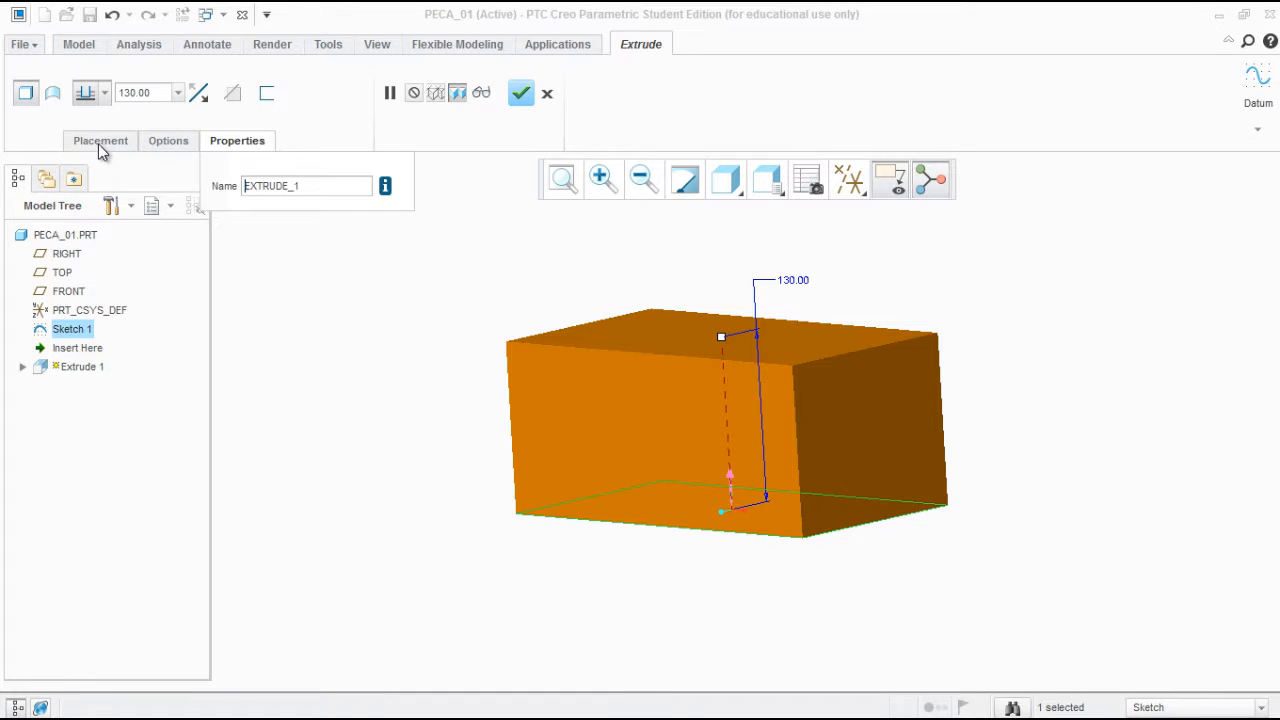
{"action": "left_click", "coordinate": [99, 143]}
{"action": "left_click", "coordinate": [99, 145]}
{"action": "left_click", "coordinate": [100, 143]}
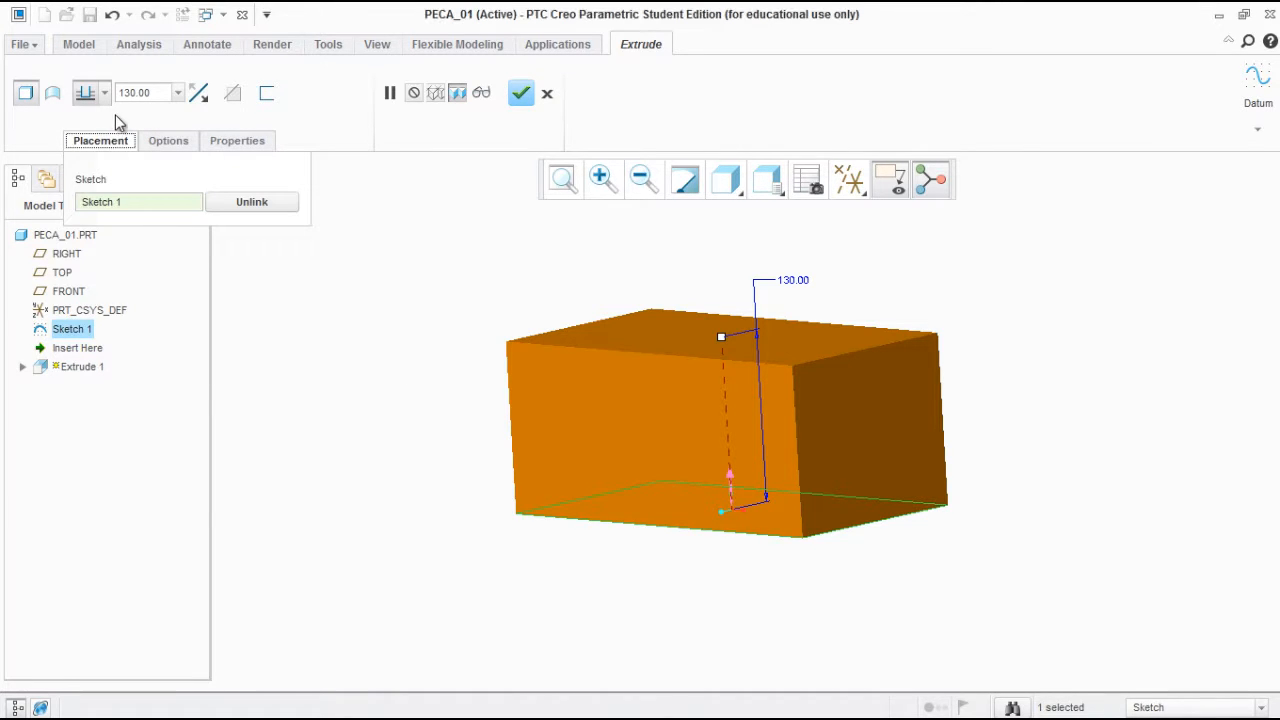
{"action": "double_click", "coordinate": [148, 92]}
Check the part drawing in Adobe Reader, return to Creo Parametric and show the datum planes around the extrusion preview
{"action": "left_click", "coordinate": [1252, 394]}
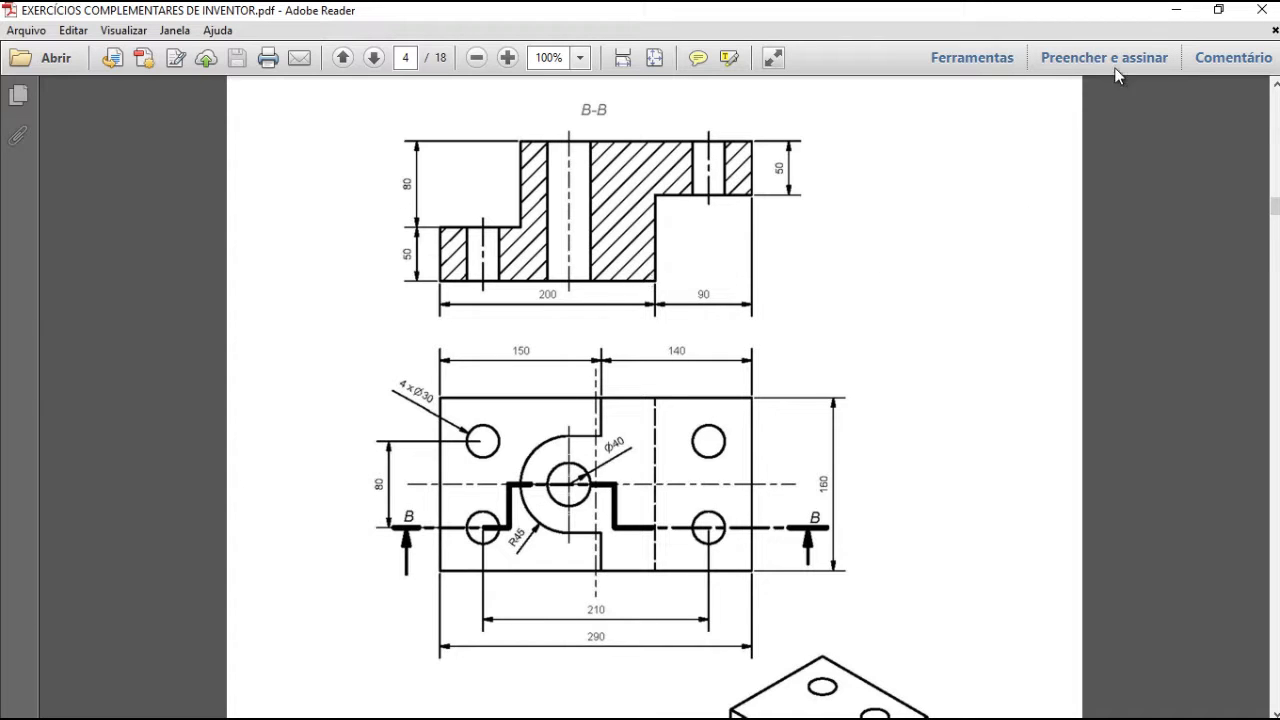
{"action": "left_click", "coordinate": [1177, 9]}
{"action": "left_click", "coordinate": [849, 179]}
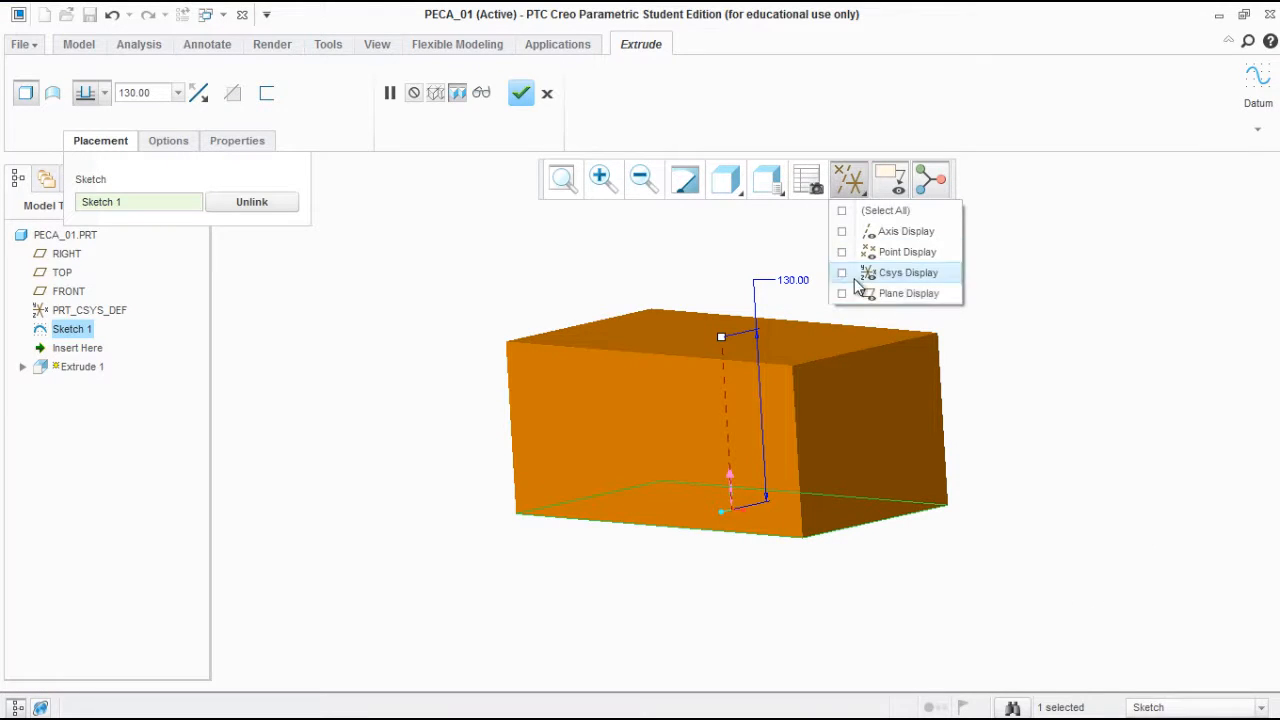
{"action": "left_click", "coordinate": [856, 293]}
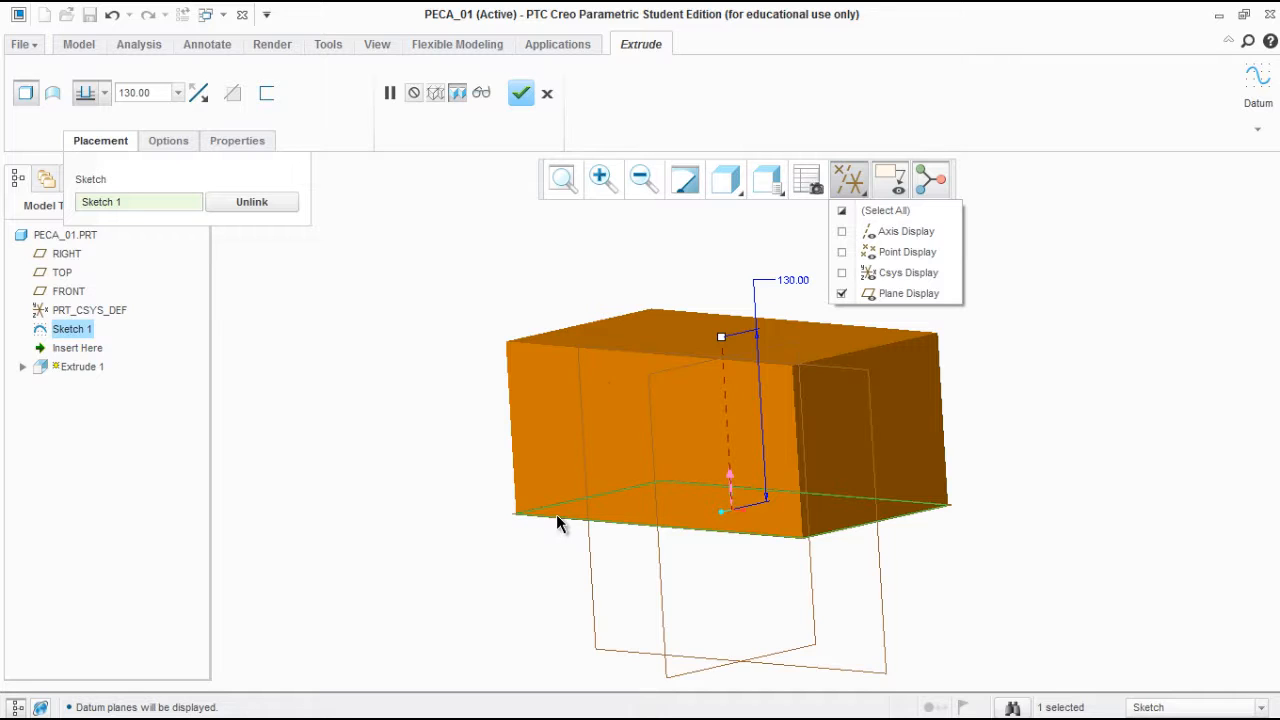
Try the reversed direction and the symmetric depth option on the extrusion, and restore the one-sided upward extrusion
{"action": "left_click", "coordinate": [200, 101]}
{"action": "left_click", "coordinate": [200, 101]}
{"action": "left_click", "coordinate": [199, 103]}
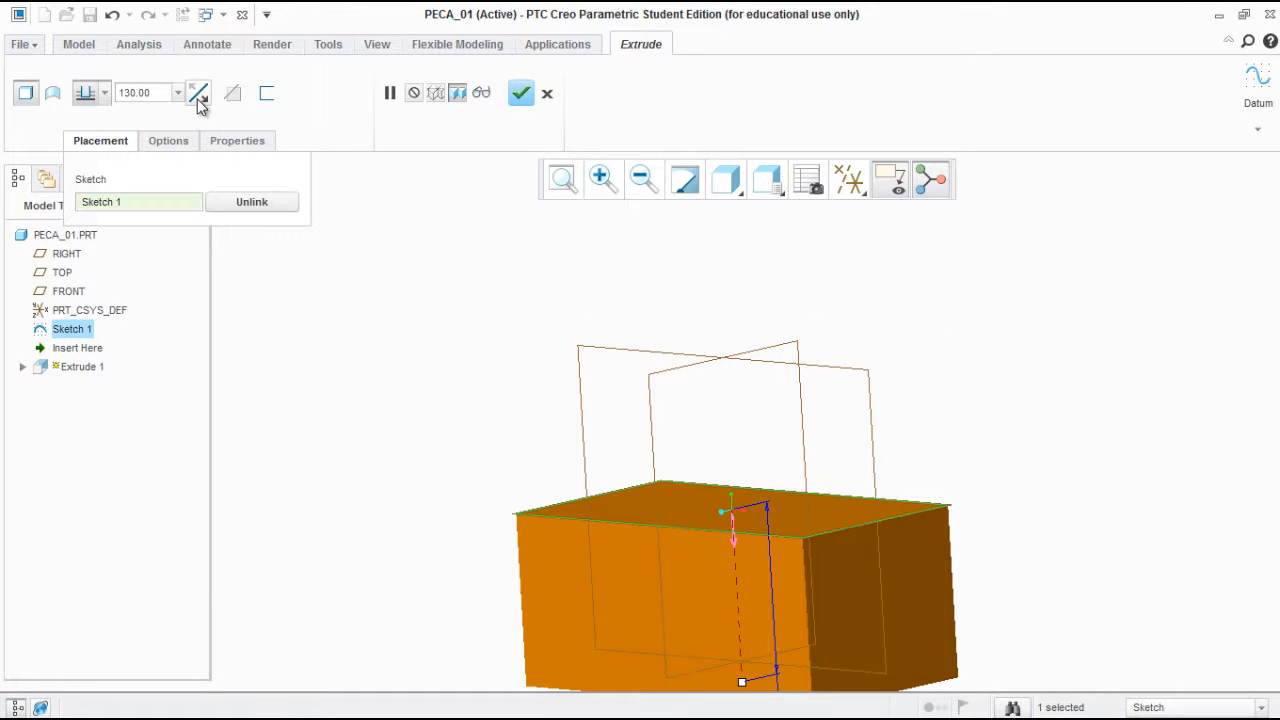
{"action": "left_click", "coordinate": [197, 105]}
{"action": "left_click", "coordinate": [103, 97]}
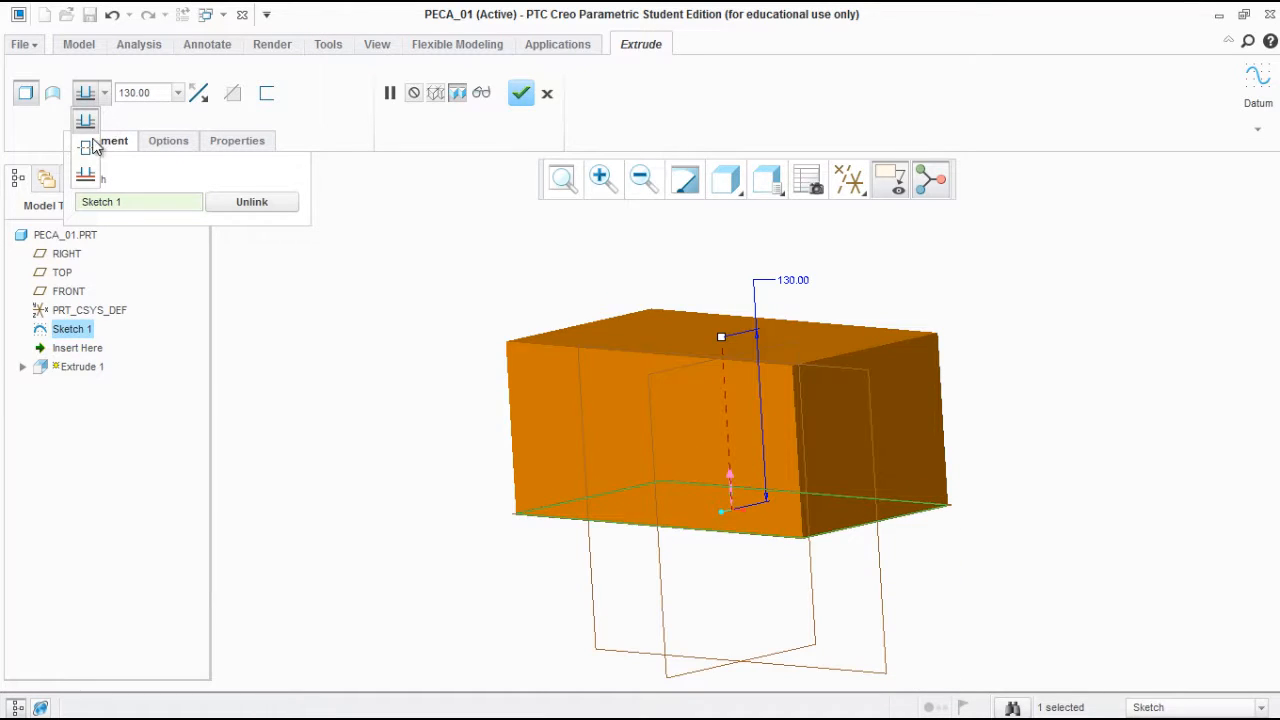
{"action": "left_click", "coordinate": [86, 147]}
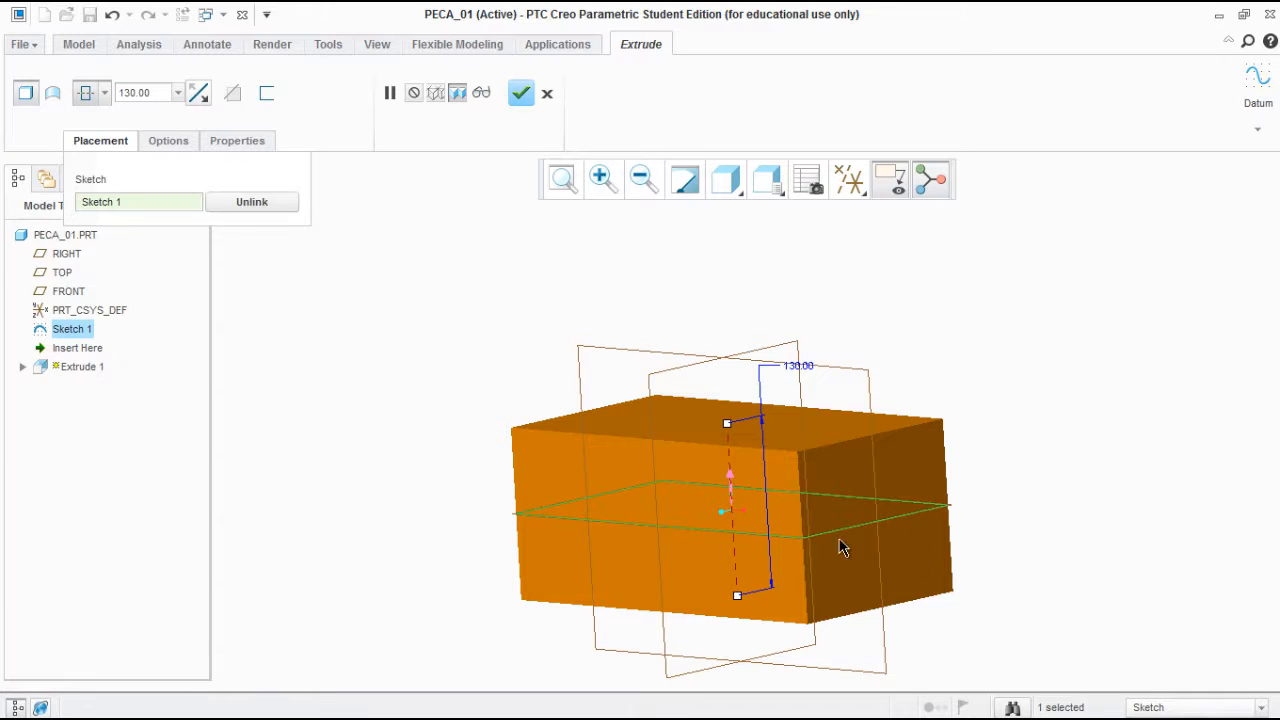
{"action": "left_click", "coordinate": [104, 94]}
{"action": "left_click", "coordinate": [85, 122]}
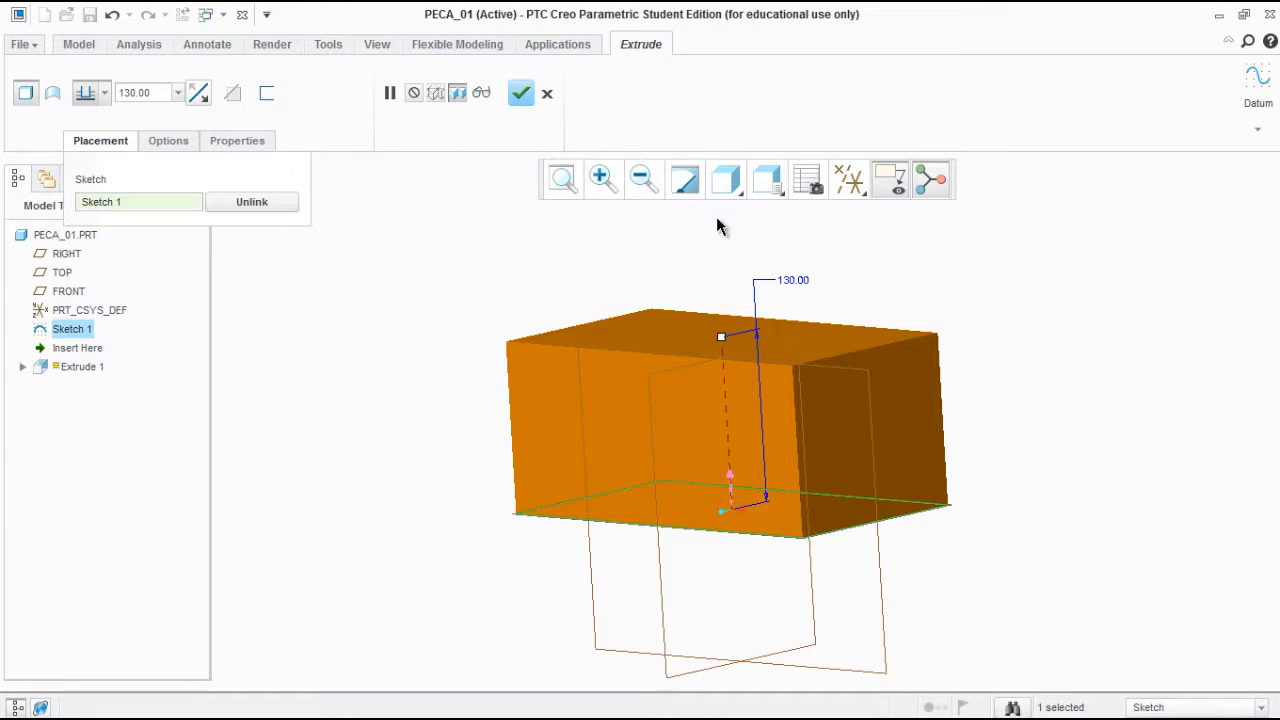
Complete the 130 mm upward extrusion of the rectangle as a solid block and deselect it
{"action": "scroll", "coordinate": [604, 245], "scroll_direction": "up", "scroll_amount": 3}
{"action": "scroll", "coordinate": [654, 361], "scroll_direction": "down", "scroll_amount": 3}
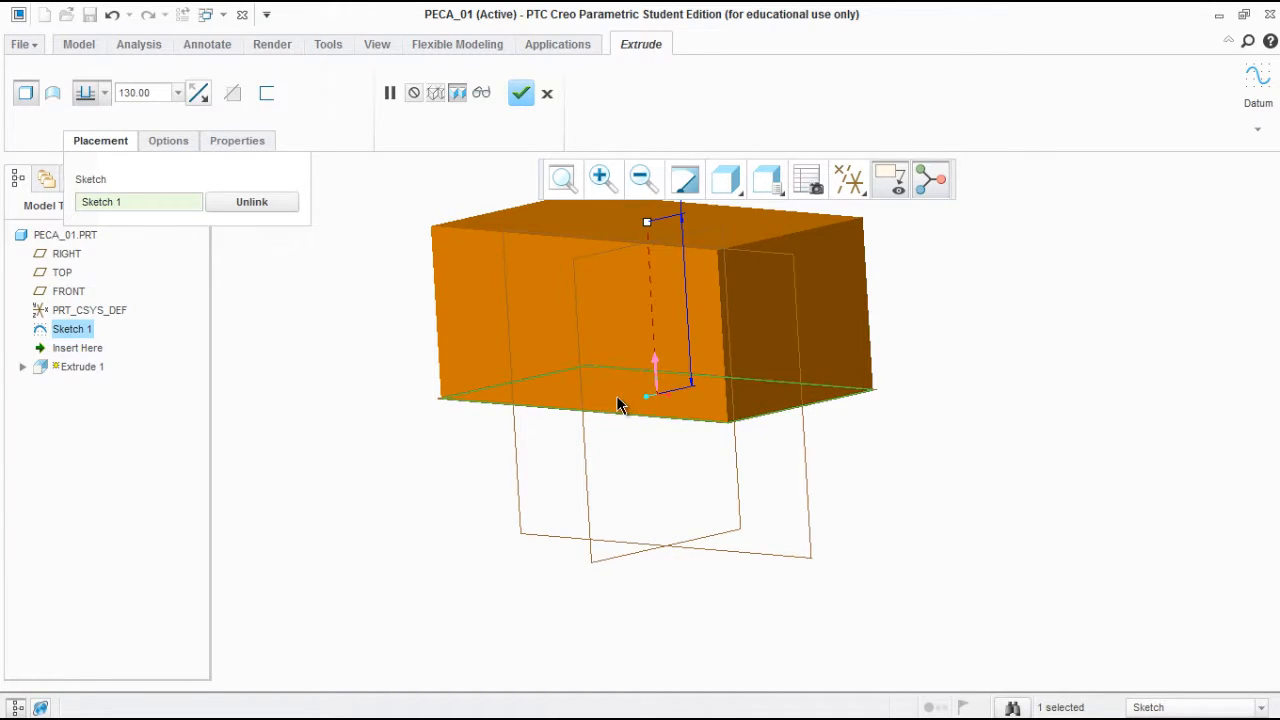
{"action": "scroll", "coordinate": [617, 404], "scroll_direction": "up", "scroll_amount": 3}
{"action": "scroll", "coordinate": [530, 320], "scroll_direction": "down", "scroll_amount": 3}
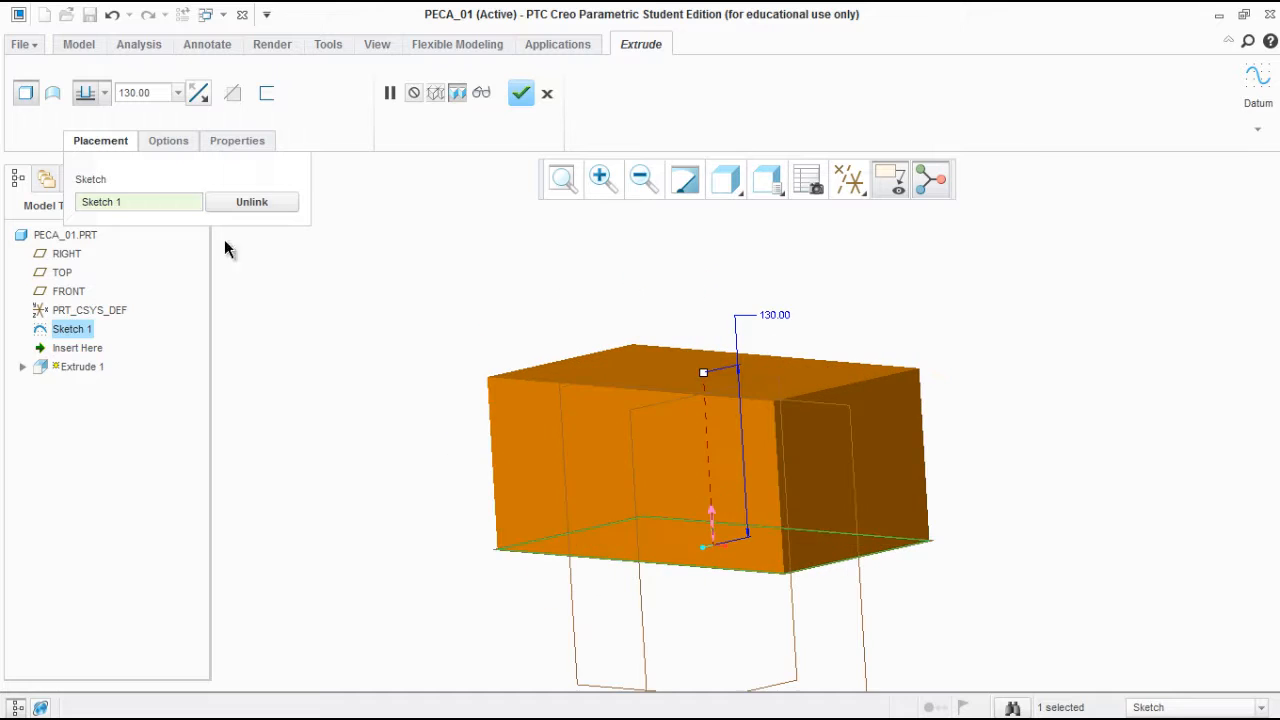
{"action": "left_click", "coordinate": [521, 93]}
{"action": "scroll", "coordinate": [612, 300], "scroll_direction": "up", "scroll_amount": 2}
{"action": "middle_click_drag", "start_coordinate": [604, 327], "coordinate": [645, 319]}
{"action": "scroll", "coordinate": [685, 330], "scroll_direction": "up", "scroll_amount": 3}
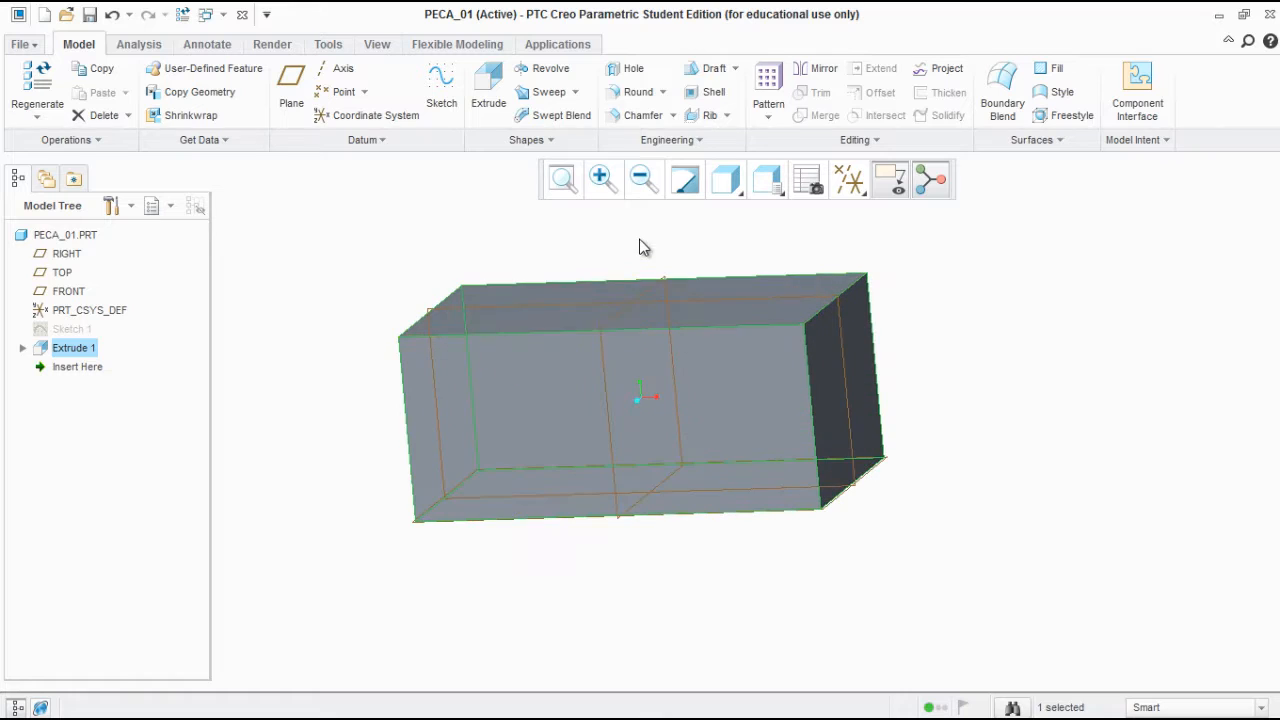
{"action": "left_click", "coordinate": [621, 229]}
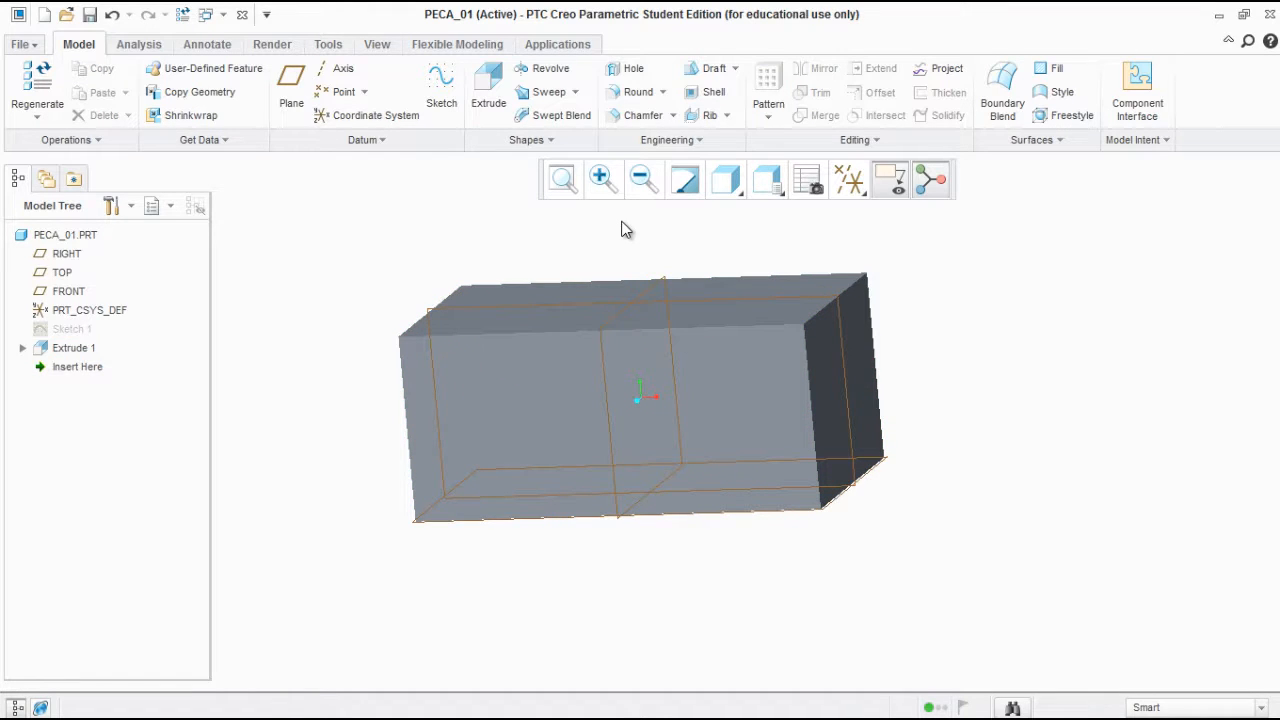
Toggle the spin center display on and off while examining how the block rotates around it
{"action": "left_click", "coordinate": [928, 180]}
{"action": "left_click", "coordinate": [928, 180]}
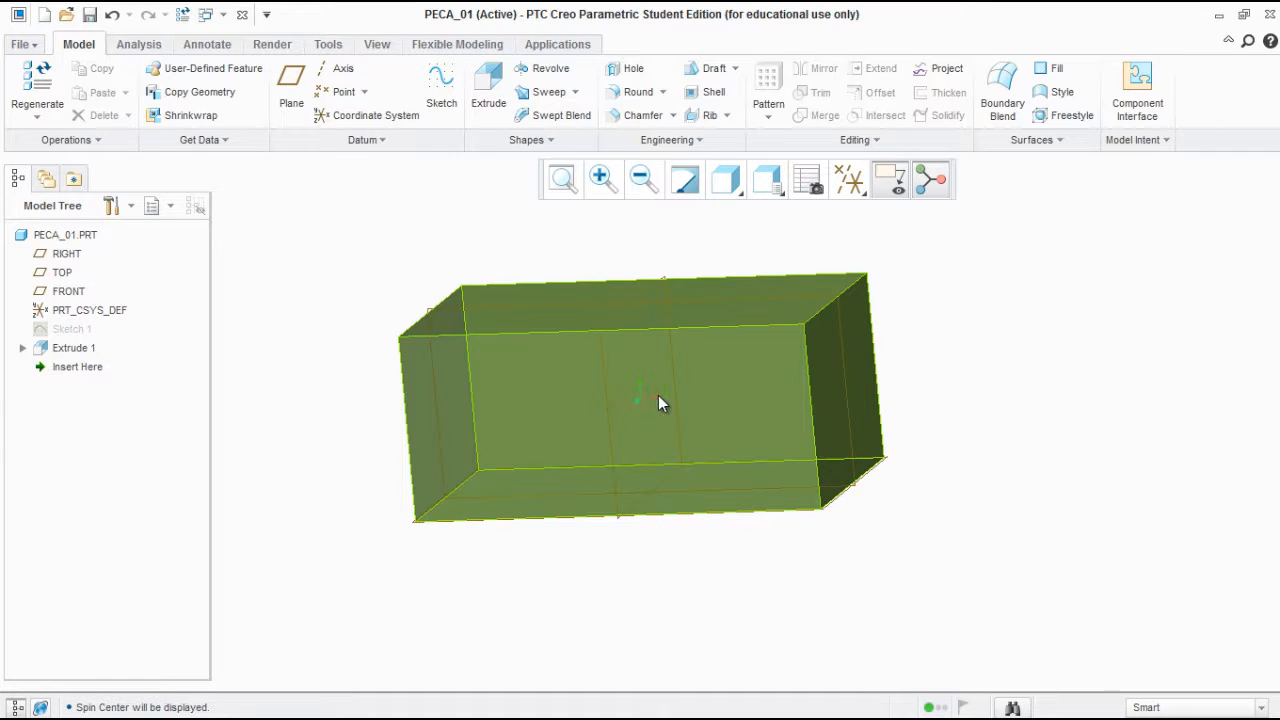
{"action": "middle_click_drag", "start_coordinate": [646, 427], "coordinate": [786, 286]}
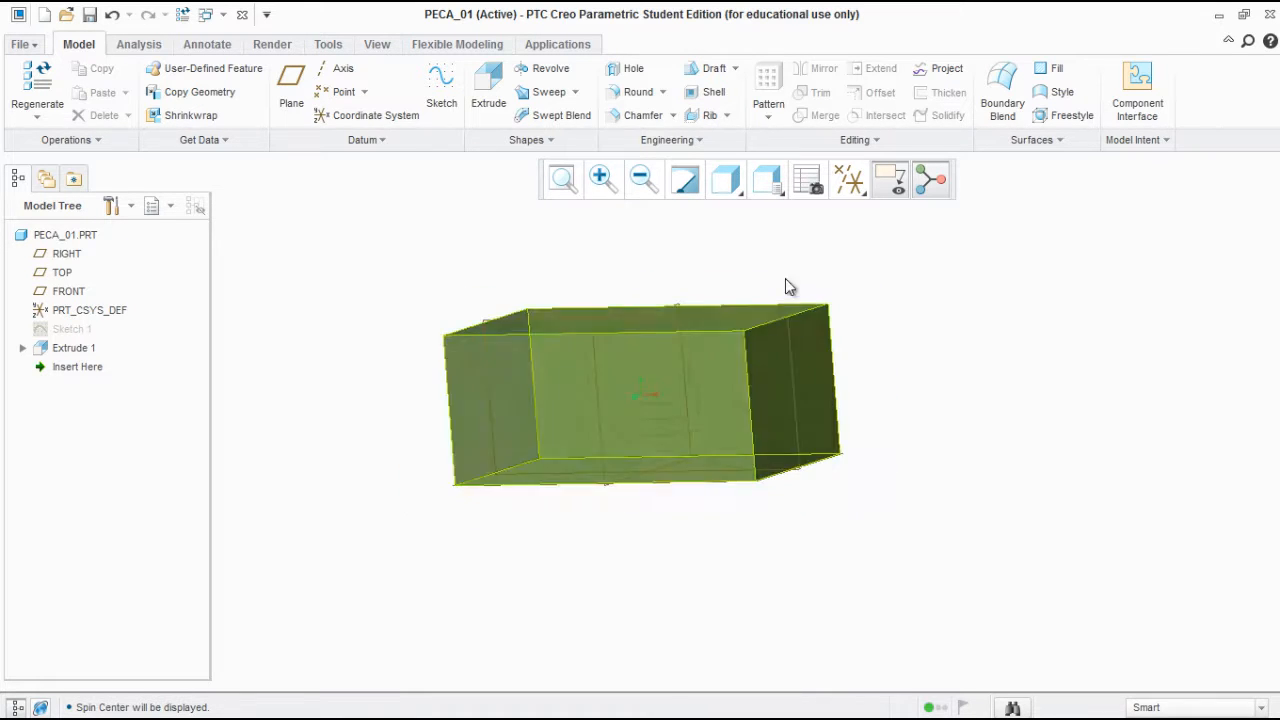
{"action": "middle_click_drag", "start_coordinate": [651, 366], "coordinate": [528, 471]}
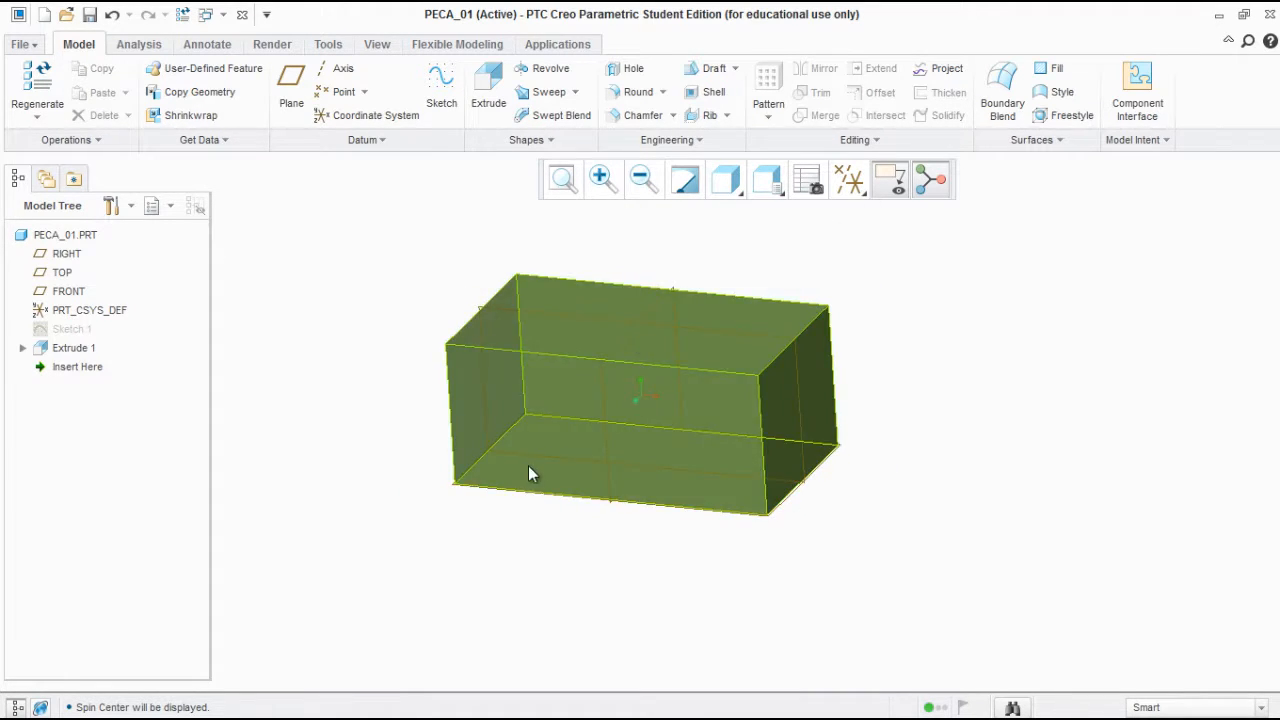
{"action": "left_click", "coordinate": [928, 180]}
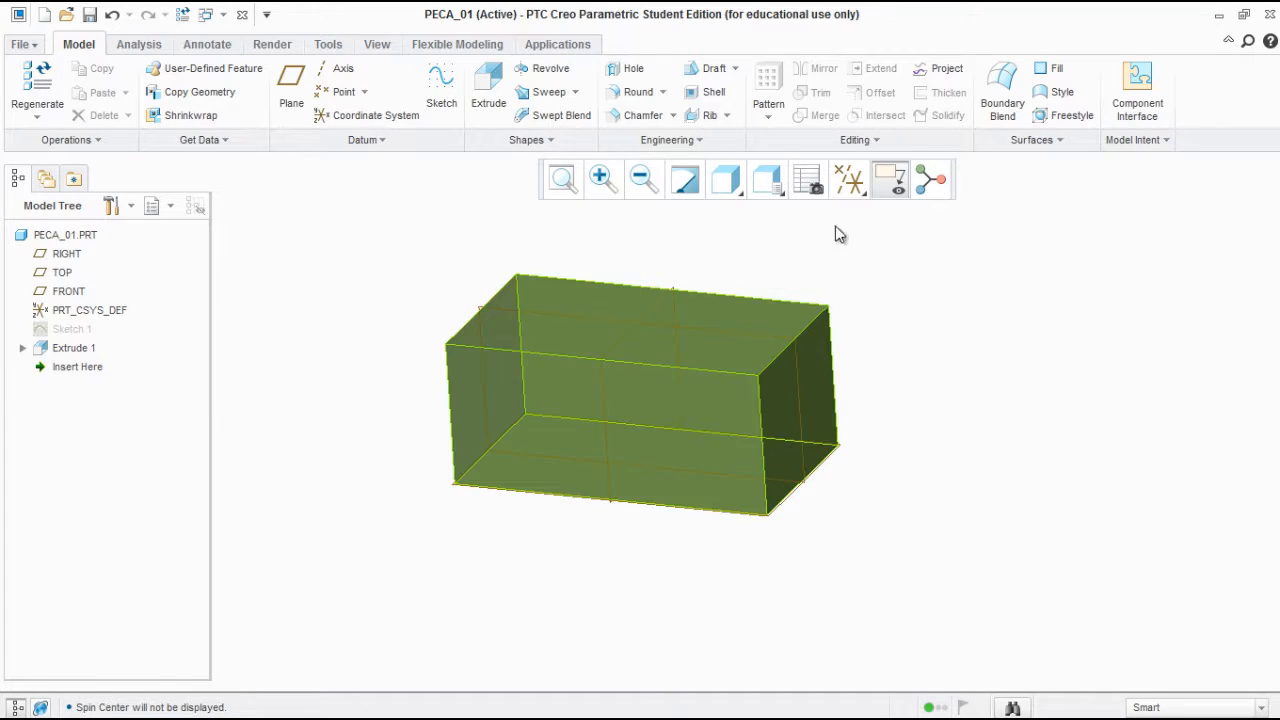
{"action": "left_click", "coordinate": [928, 180]}
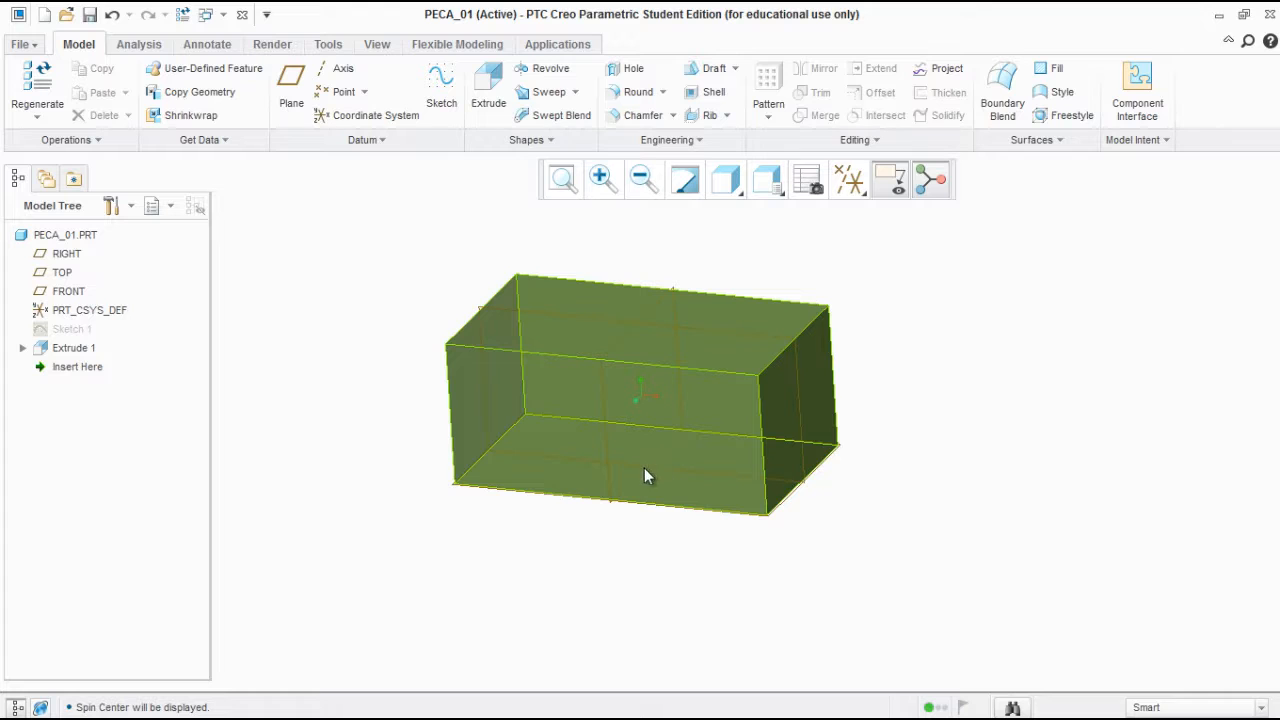
{"action": "middle_click_drag", "start_coordinate": [648, 470], "coordinate": [630, 398]}
{"action": "left_click", "coordinate": [932, 180]}
Hide the datum planes and show the spin center on the block
{"action": "left_click", "coordinate": [849, 178]}
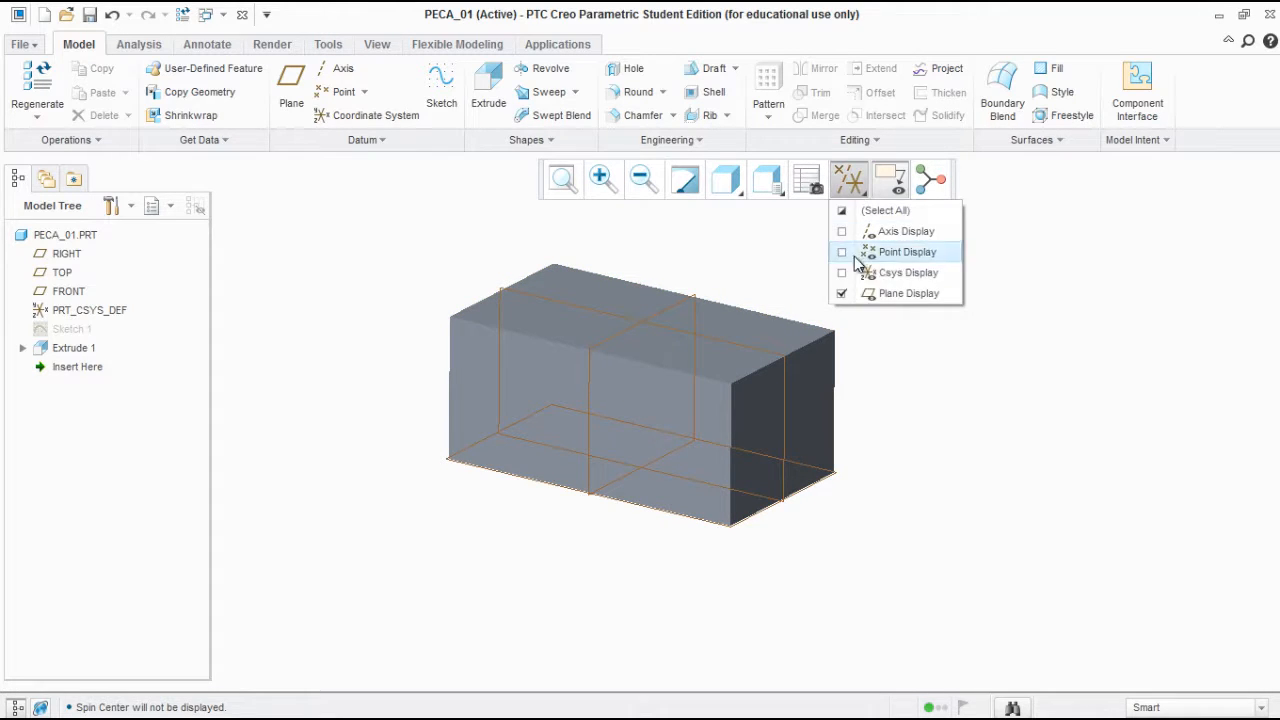
{"action": "left_click", "coordinate": [868, 293]}
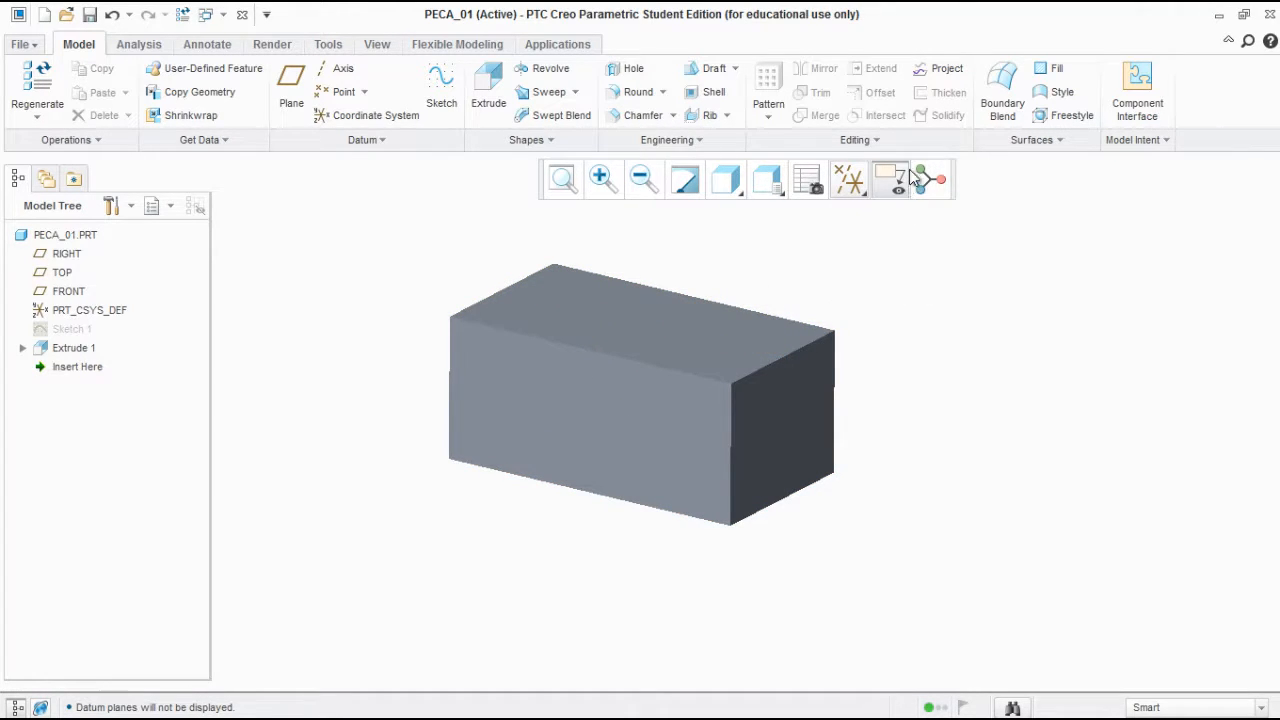
{"action": "left_click", "coordinate": [932, 180]}
{"action": "middle_click_drag", "start_coordinate": [748, 298], "coordinate": [732, 400]}
{"action": "mouse_move", "coordinate": [708, 357]}
{"action": "middle_mouse_down"}
{"action": "mouse_move", "coordinate": [690, 345]}
{"action": "mouse_move", "coordinate": [700, 329]}
{"action": "mouse_move", "coordinate": [707, 347]}
{"action": "mouse_move", "coordinate": [685, 370]}
{"action": "middle_mouse_up"}
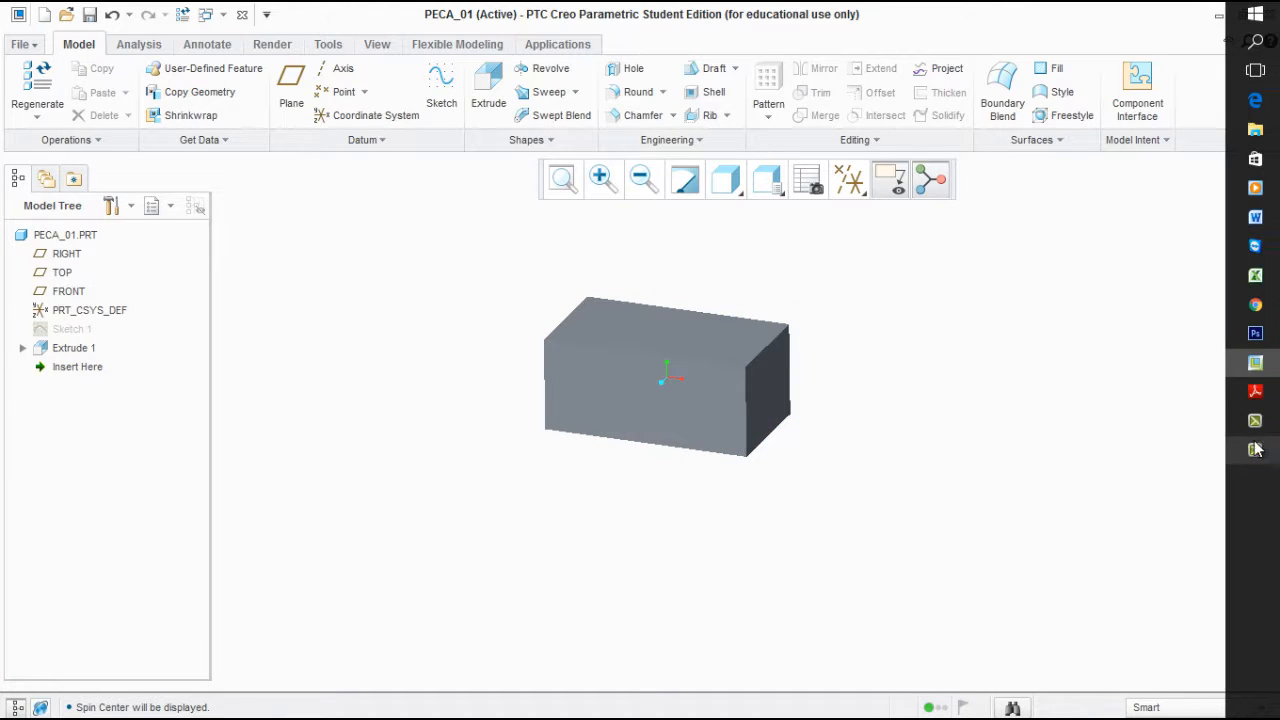
Study the section and plan views of the part in Adobe Reader, return to Creo Parametric and show the datum planes
{"action": "left_click", "coordinate": [1257, 389]}
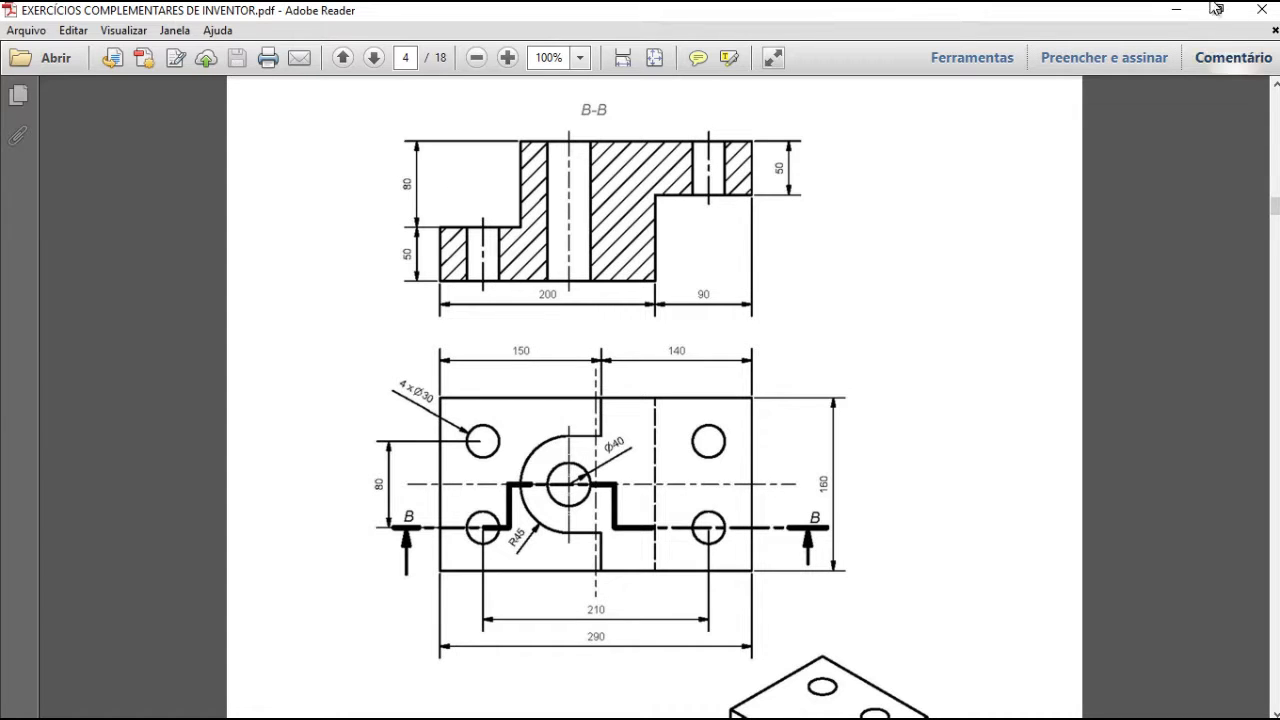
{"action": "left_click", "coordinate": [1177, 10]}
{"action": "scroll", "coordinate": [760, 324], "scroll_direction": "down", "scroll_amount": 3}
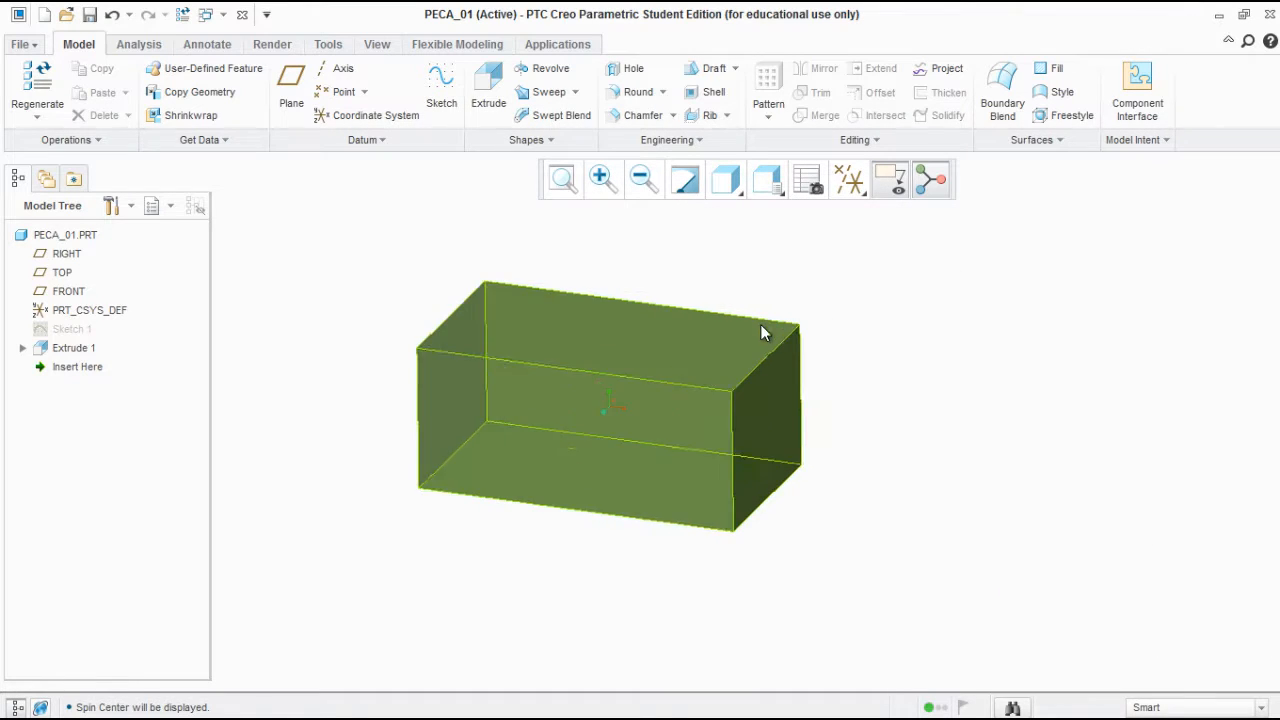
{"action": "left_click", "coordinate": [850, 178]}
{"action": "left_click", "coordinate": [862, 294]}
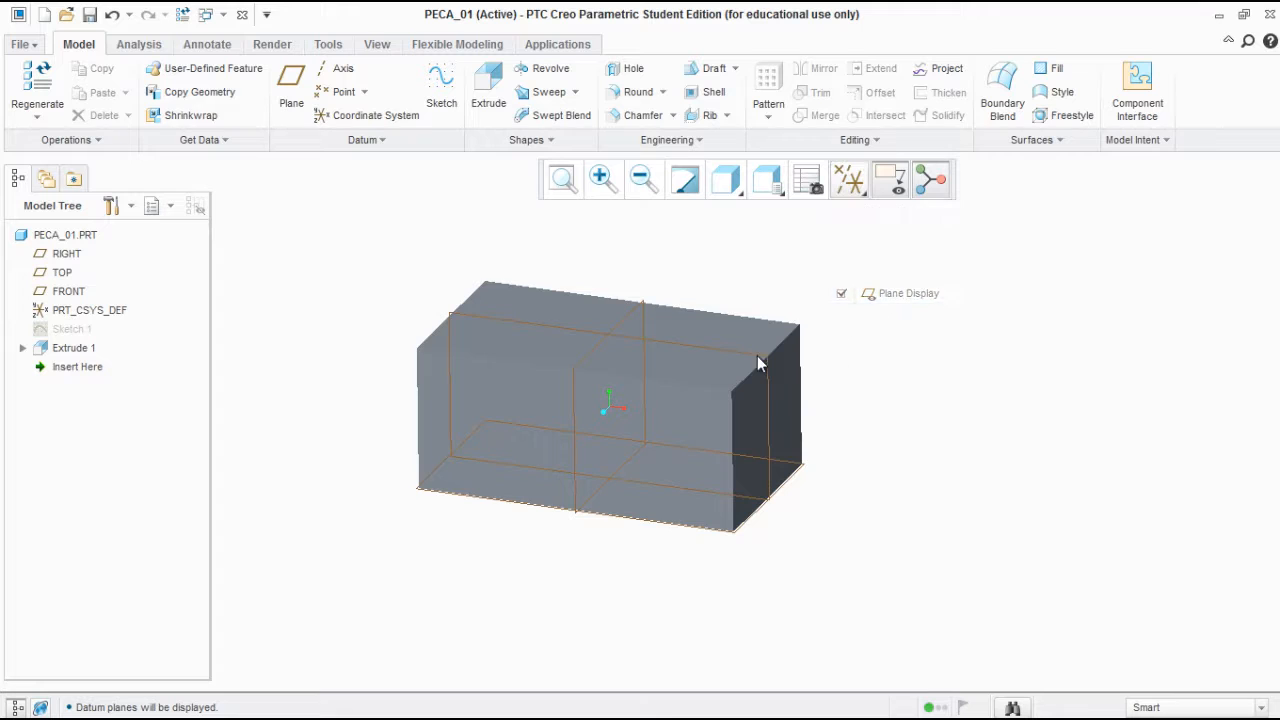
Highlight the FRONT plane, examine its position through the block from several angles, and clear the selection
{"action": "left_click", "coordinate": [712, 349]}
{"action": "mouse_move", "coordinate": [743, 391]}
{"action": "middle_mouse_down"}
{"action": "mouse_move", "coordinate": [680, 386]}
{"action": "mouse_move", "coordinate": [820, 363]}
{"action": "middle_mouse_up"}
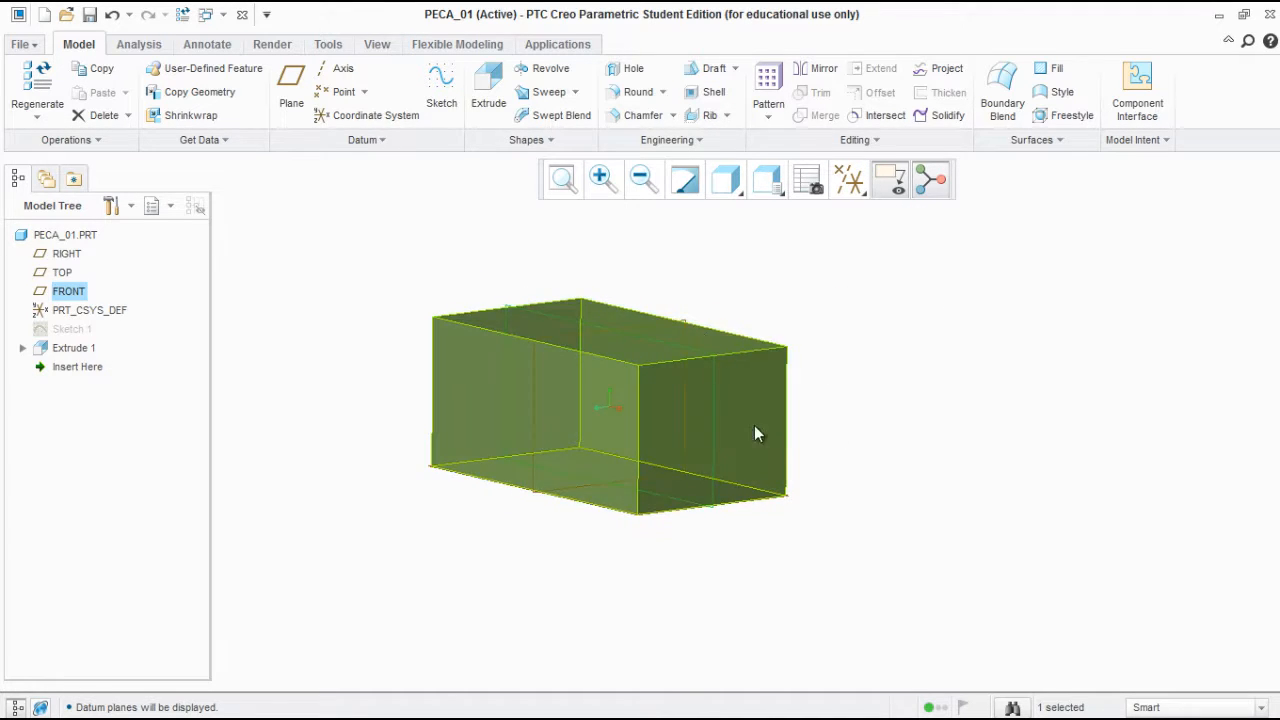
{"action": "mouse_move", "coordinate": [757, 434]}
{"action": "middle_mouse_down"}
{"action": "mouse_move", "coordinate": [711, 357]}
{"action": "mouse_move", "coordinate": [763, 370]}
{"action": "middle_mouse_up"}
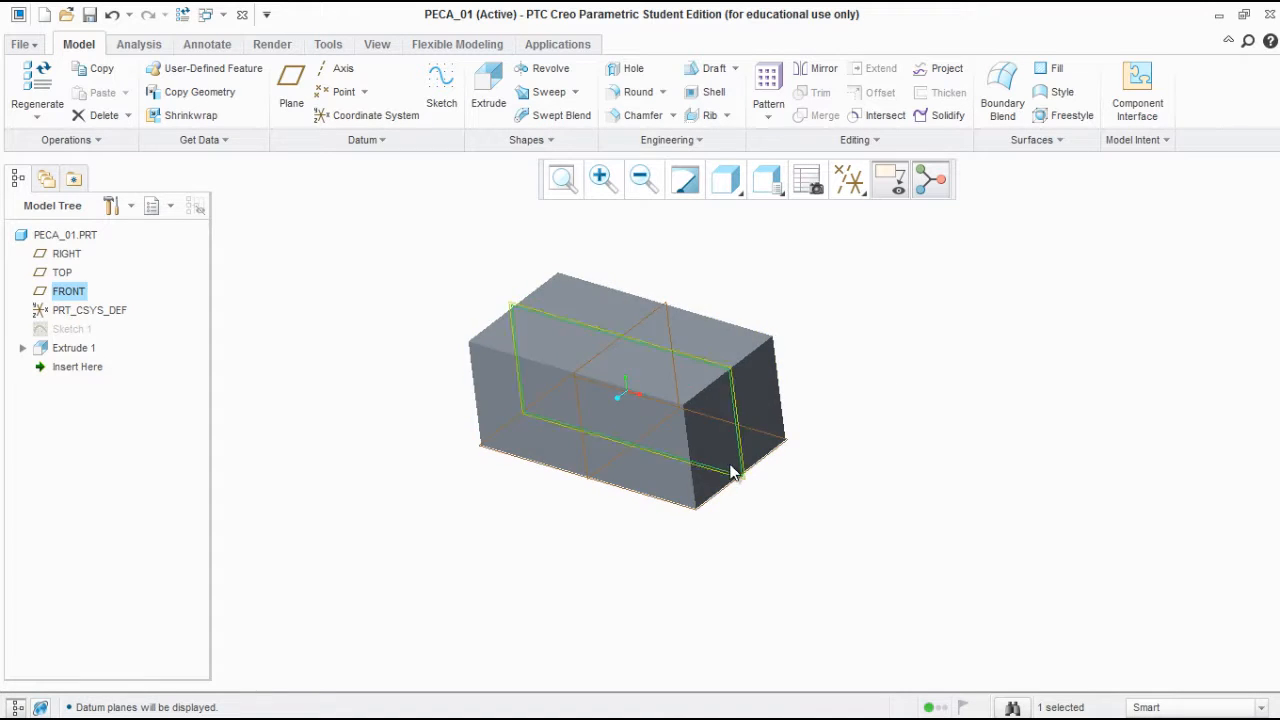
{"action": "left_click", "coordinate": [787, 330]}
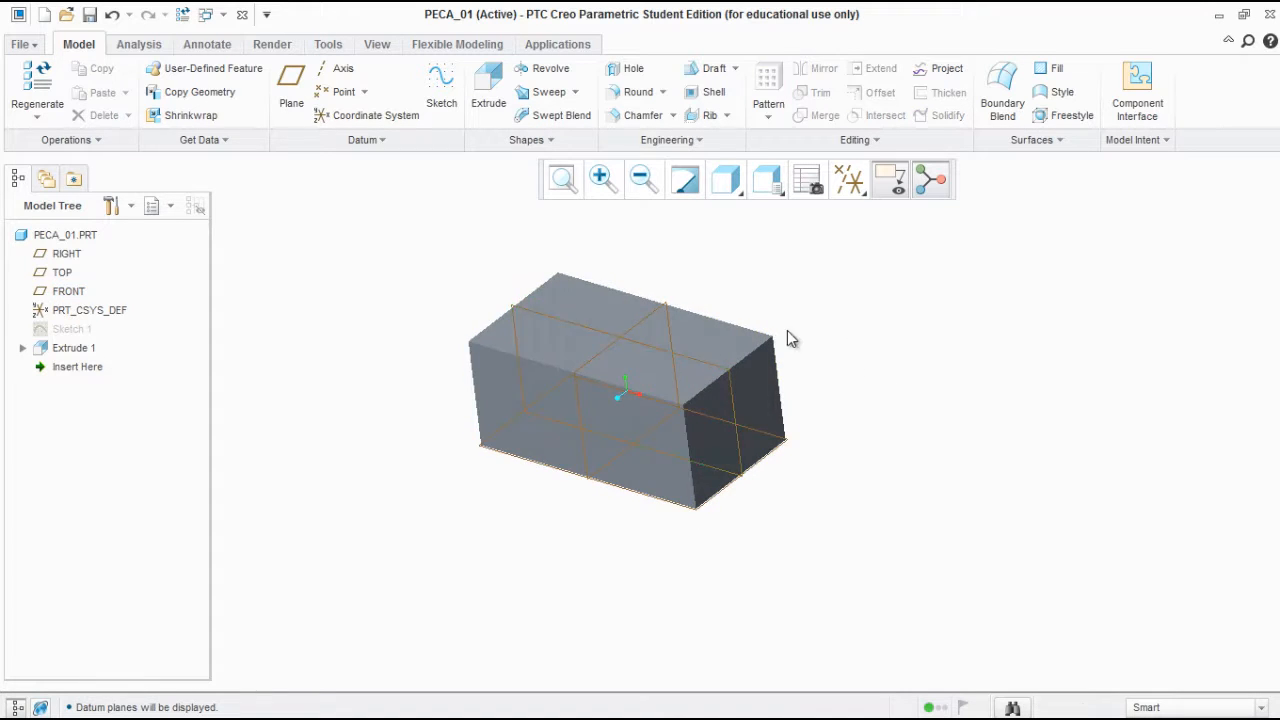
Start a new sketch on the FRONT plane and orient the model to the FRONT view
{"action": "left_click", "coordinate": [543, 316]}
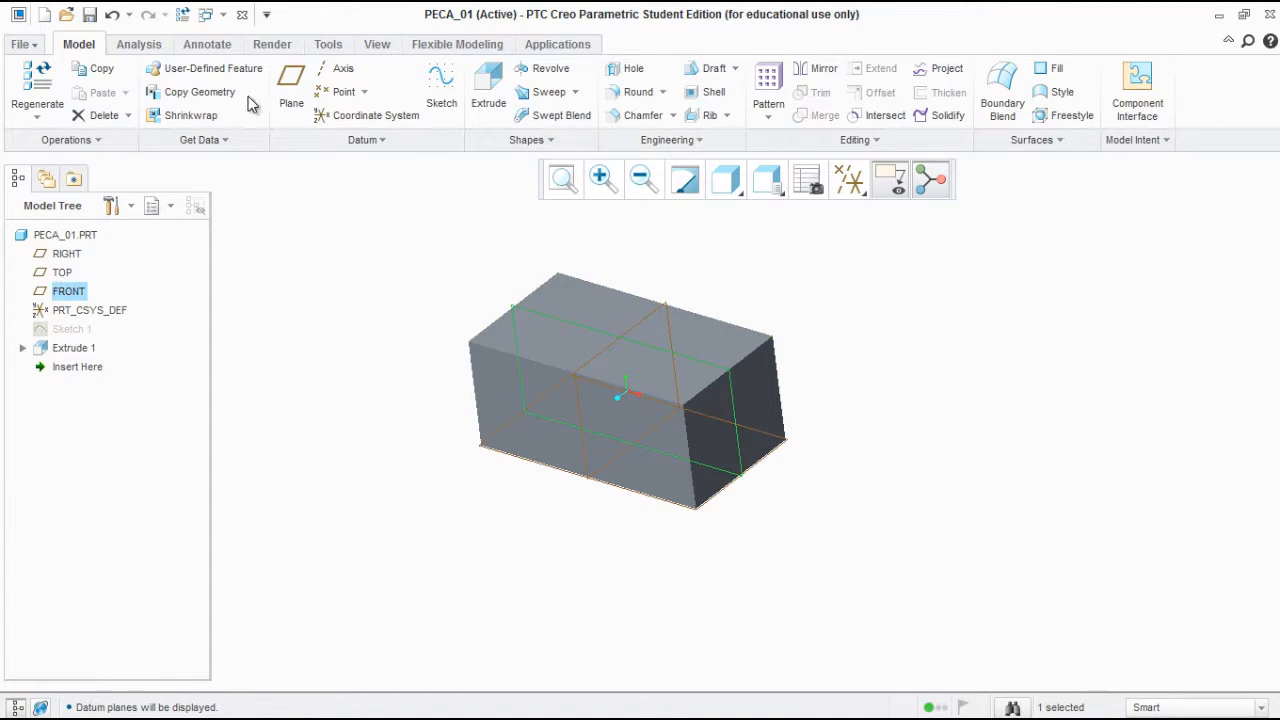
{"action": "left_click", "coordinate": [448, 100]}
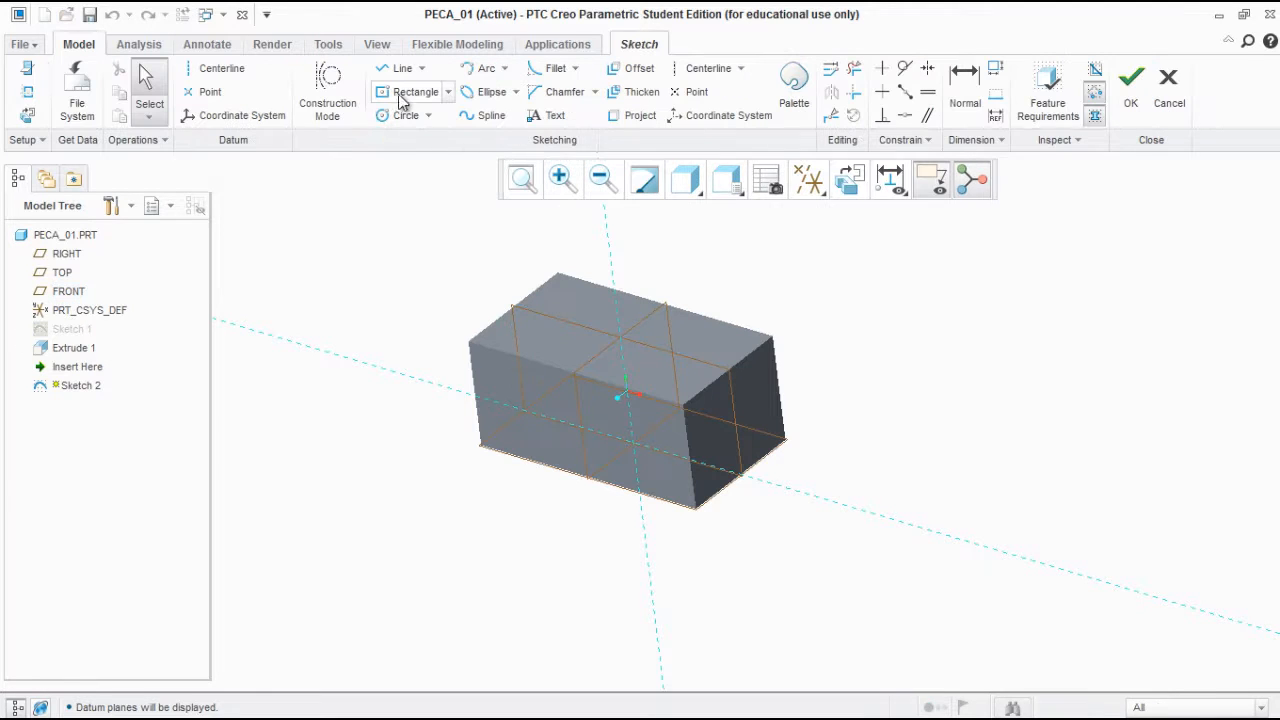
{"action": "left_click", "coordinate": [727, 180]}
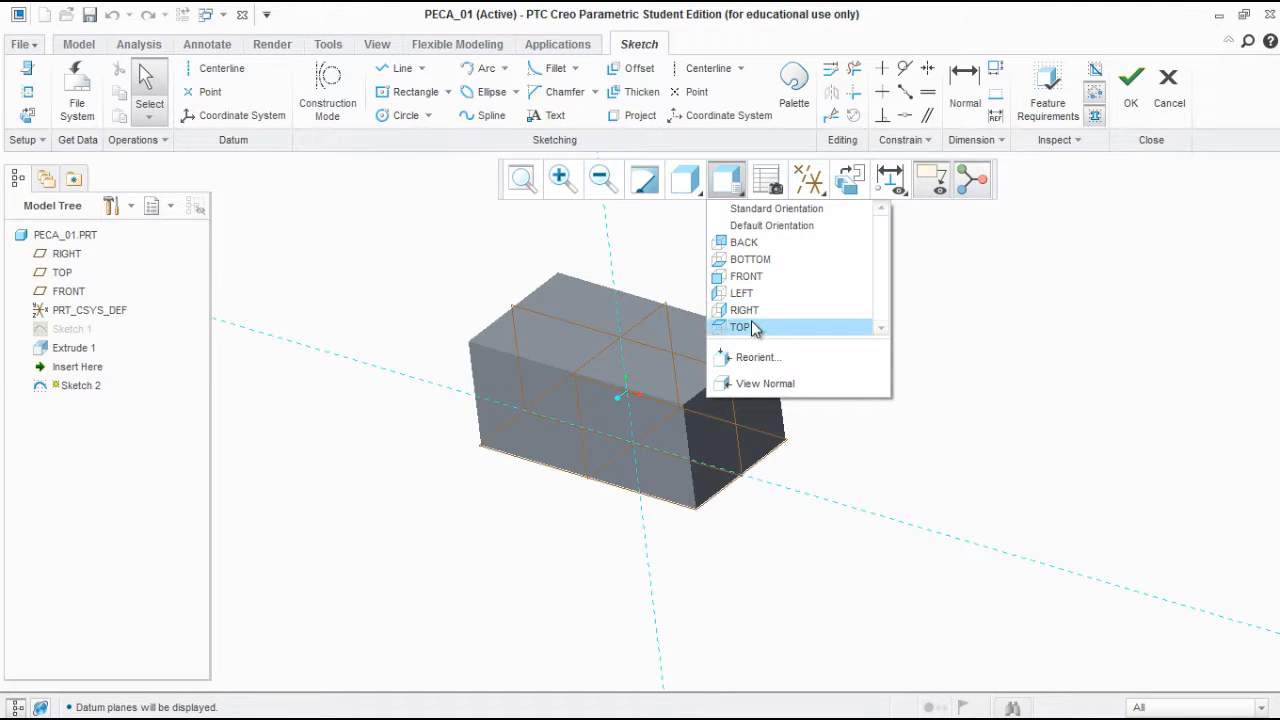
{"action": "left_click", "coordinate": [770, 279]}
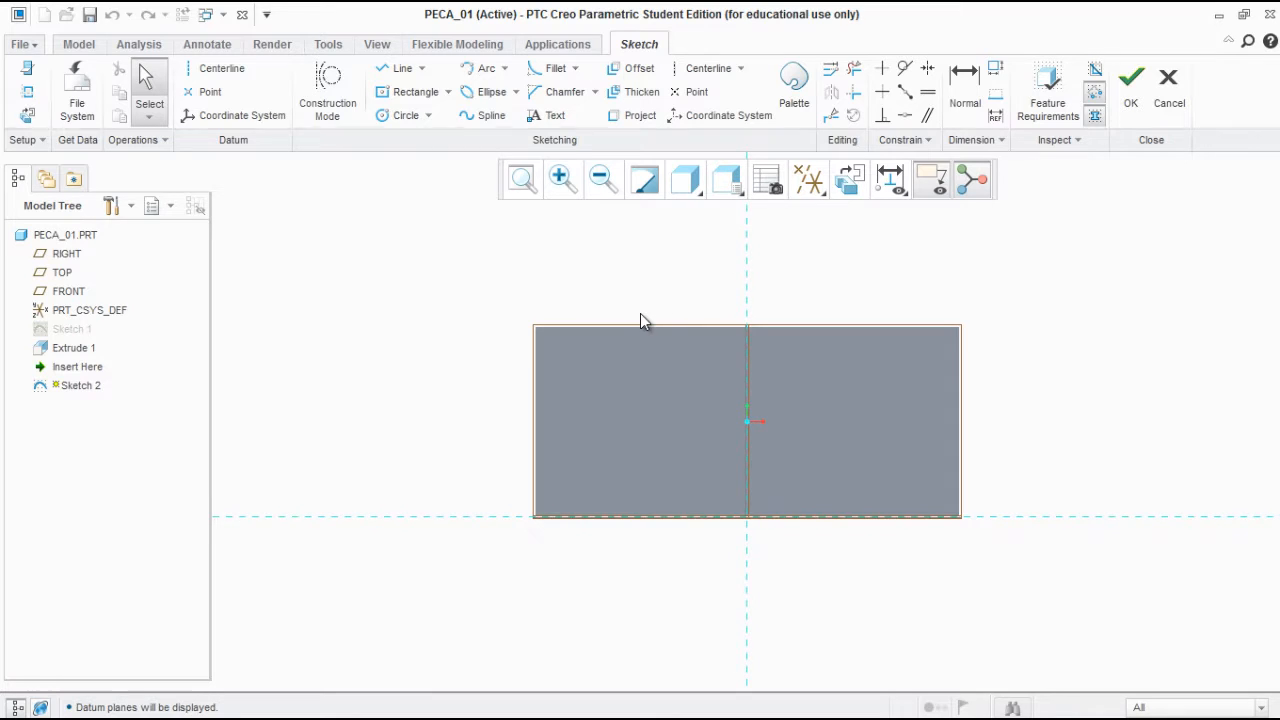
Hide the datum planes in the sketch view
{"action": "left_click", "coordinate": [810, 180]}
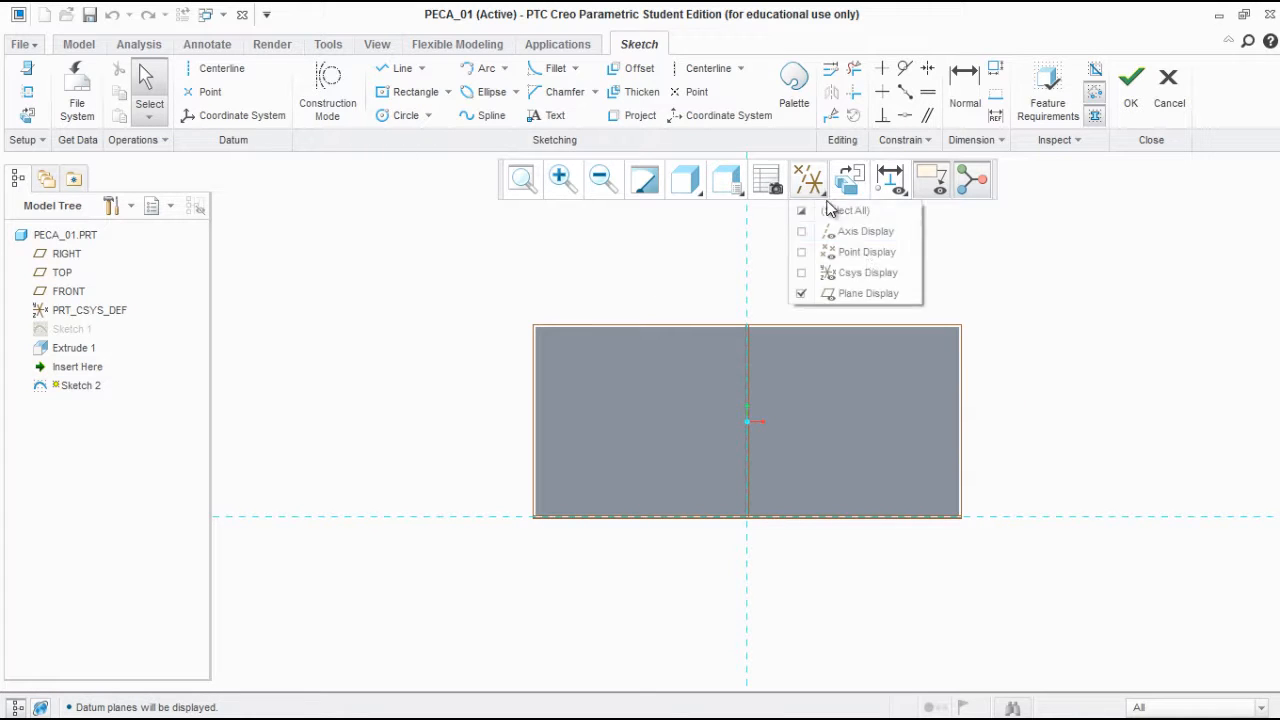
{"action": "left_click", "coordinate": [857, 296]}
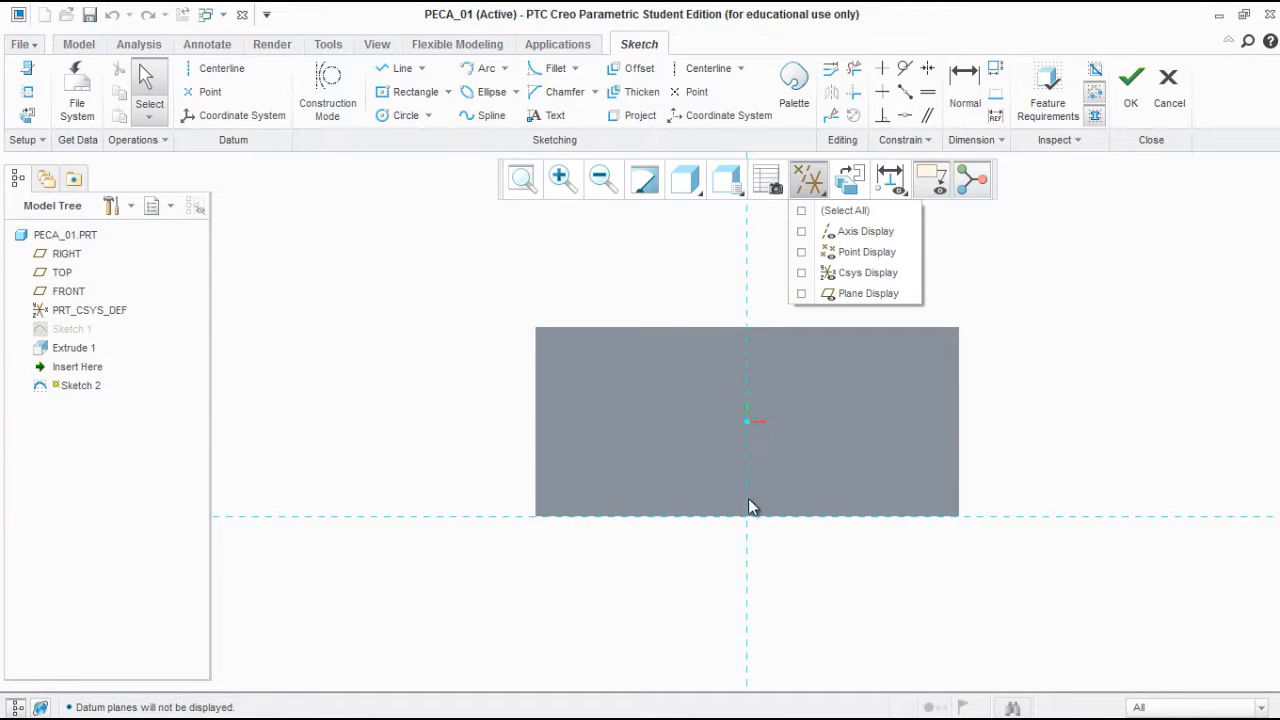
{"action": "left_click", "coordinate": [480, 385]}
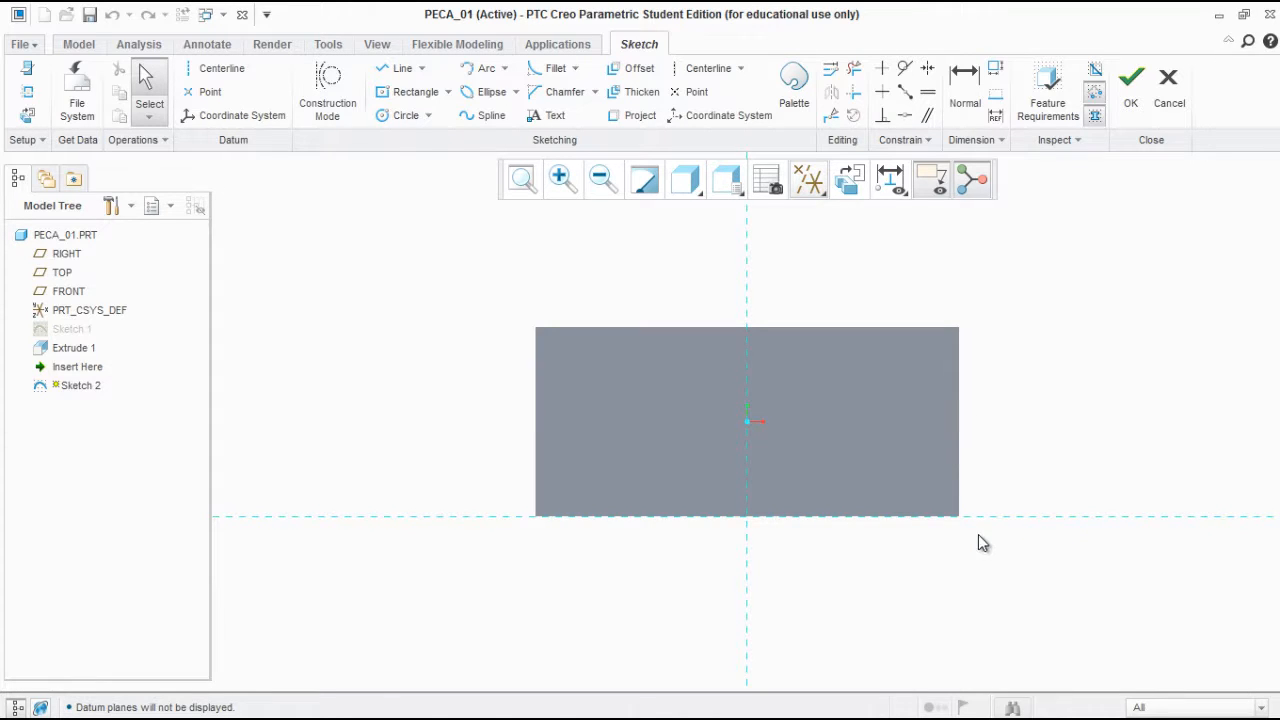
Open the sketch references and highlight the existing RIGHT and TOP datum plane references in turn
{"action": "left_click", "coordinate": [448, 91]}
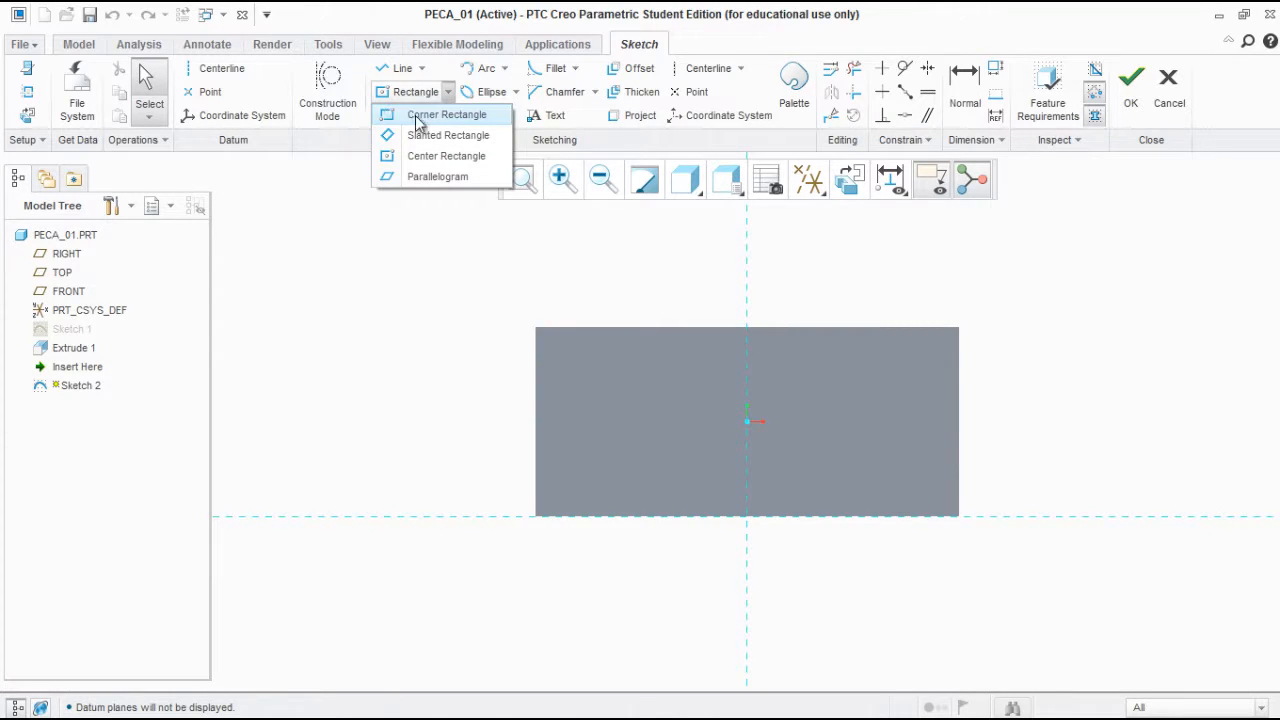
{"action": "left_click", "coordinate": [436, 118]}
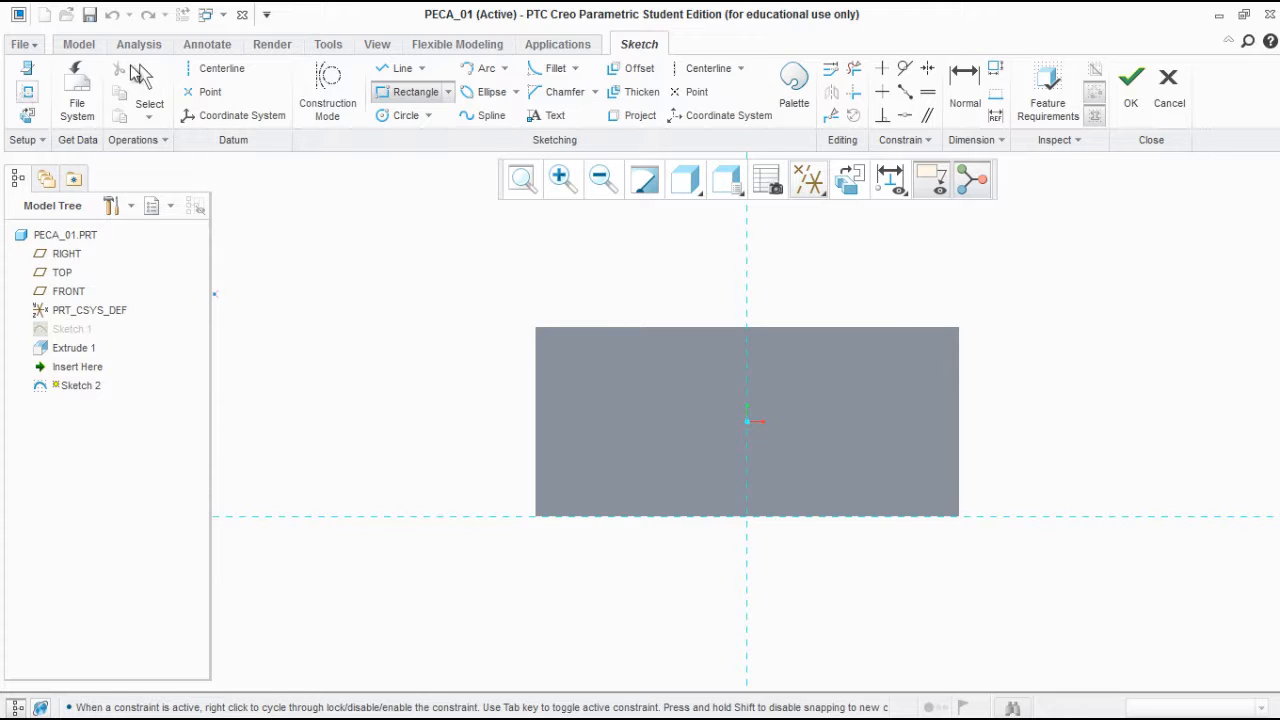
{"action": "left_click", "coordinate": [27, 97]}
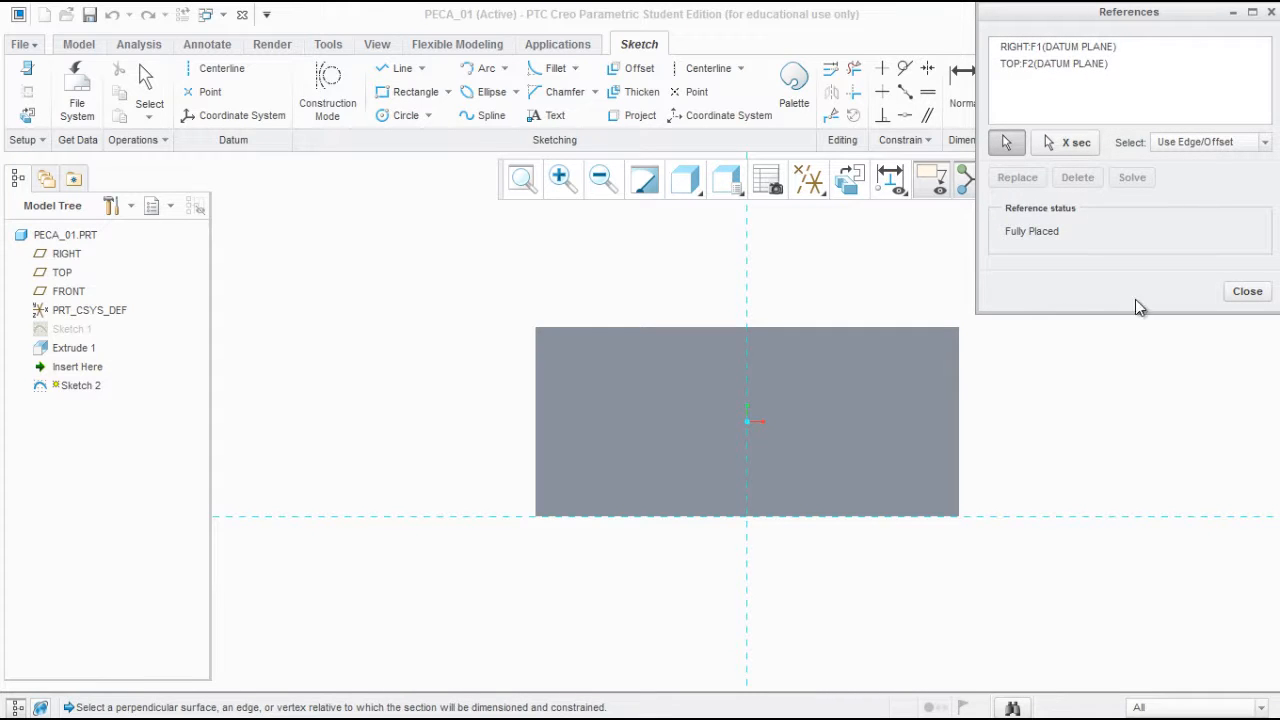
{"action": "left_click", "coordinate": [1008, 47]}
{"action": "left_click", "coordinate": [1022, 65]}
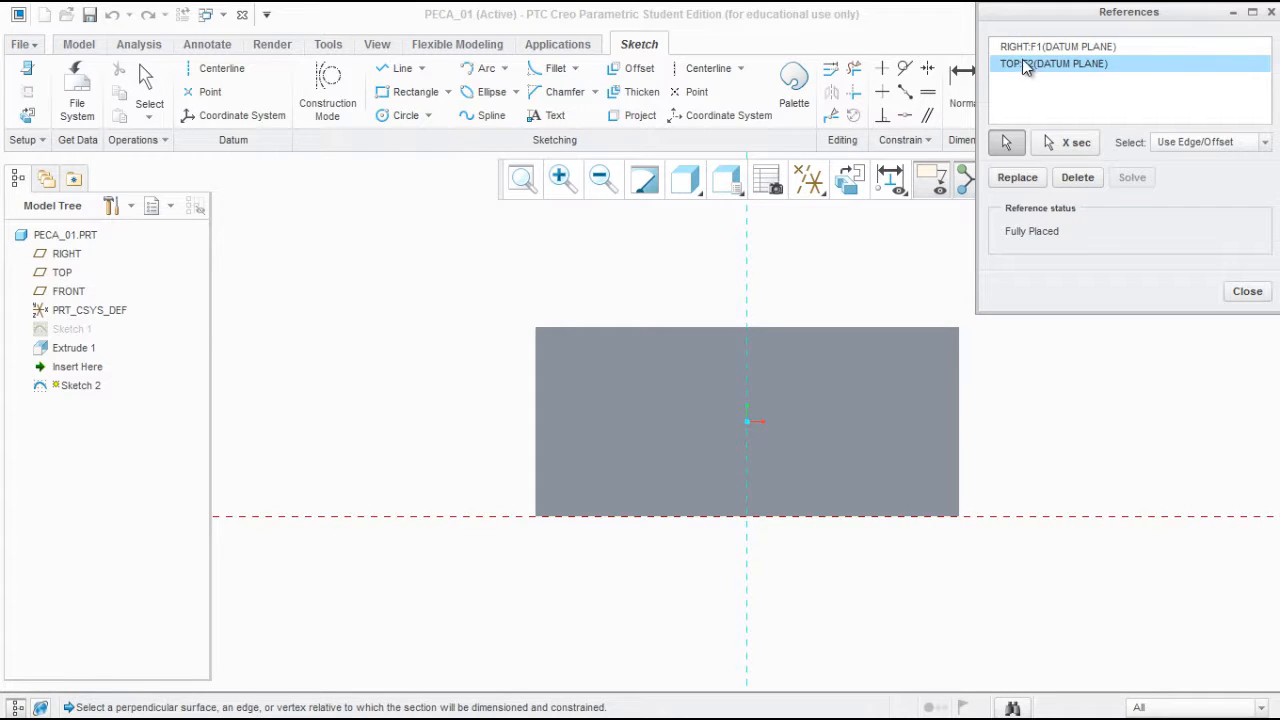
{"action": "left_click", "coordinate": [1028, 50]}
{"action": "left_click", "coordinate": [1030, 66]}
{"action": "left_click", "coordinate": [1032, 50]}
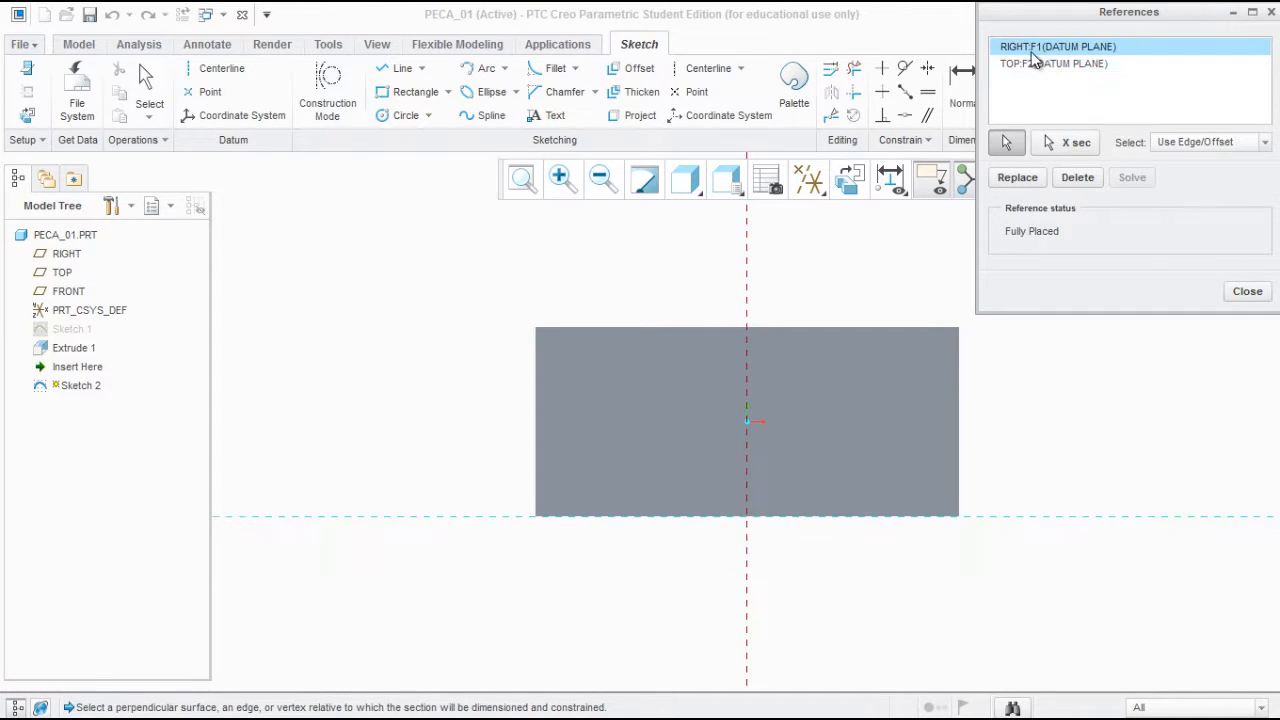
{"action": "left_click", "coordinate": [1030, 65]}
{"action": "left_click", "coordinate": [1032, 49]}
{"action": "left_click", "coordinate": [1032, 65]}
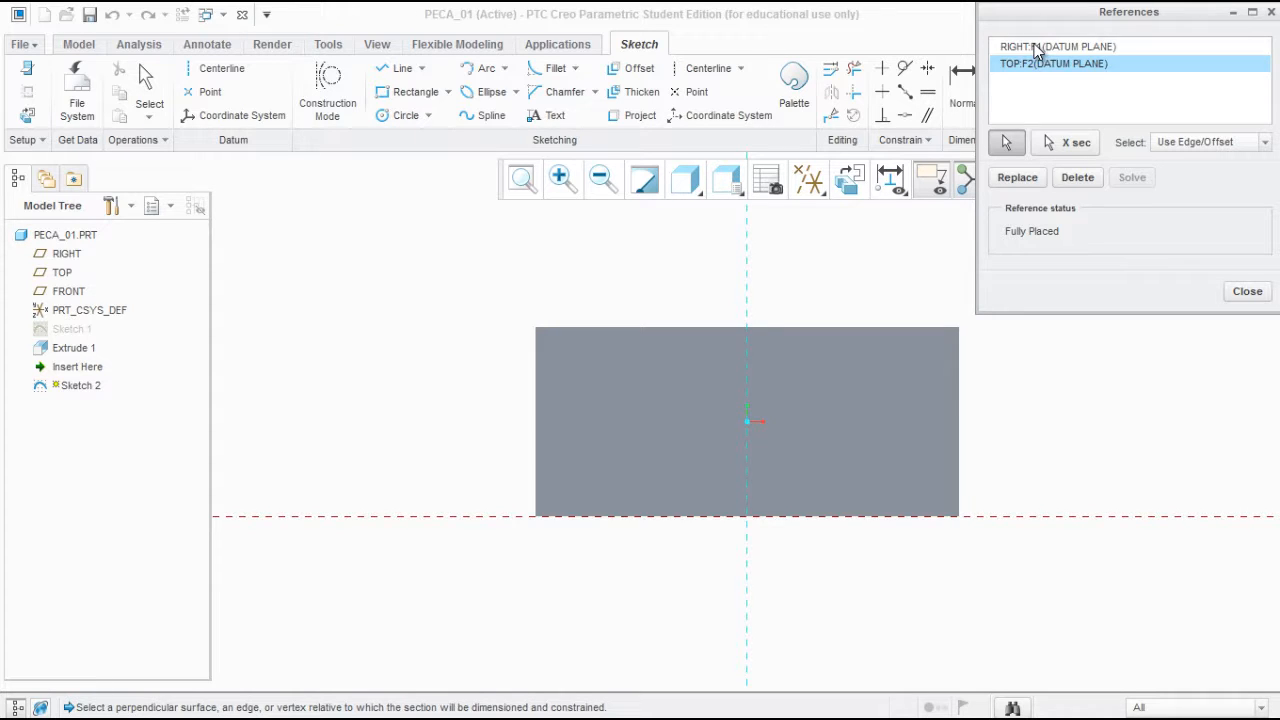
{"action": "left_click", "coordinate": [1034, 49]}
{"action": "left_click", "coordinate": [1032, 65]}
Add the block's right vertical side as a sketch reference and close the references
{"action": "left_click", "coordinate": [1011, 145]}
{"action": "left_click", "coordinate": [959, 383]}
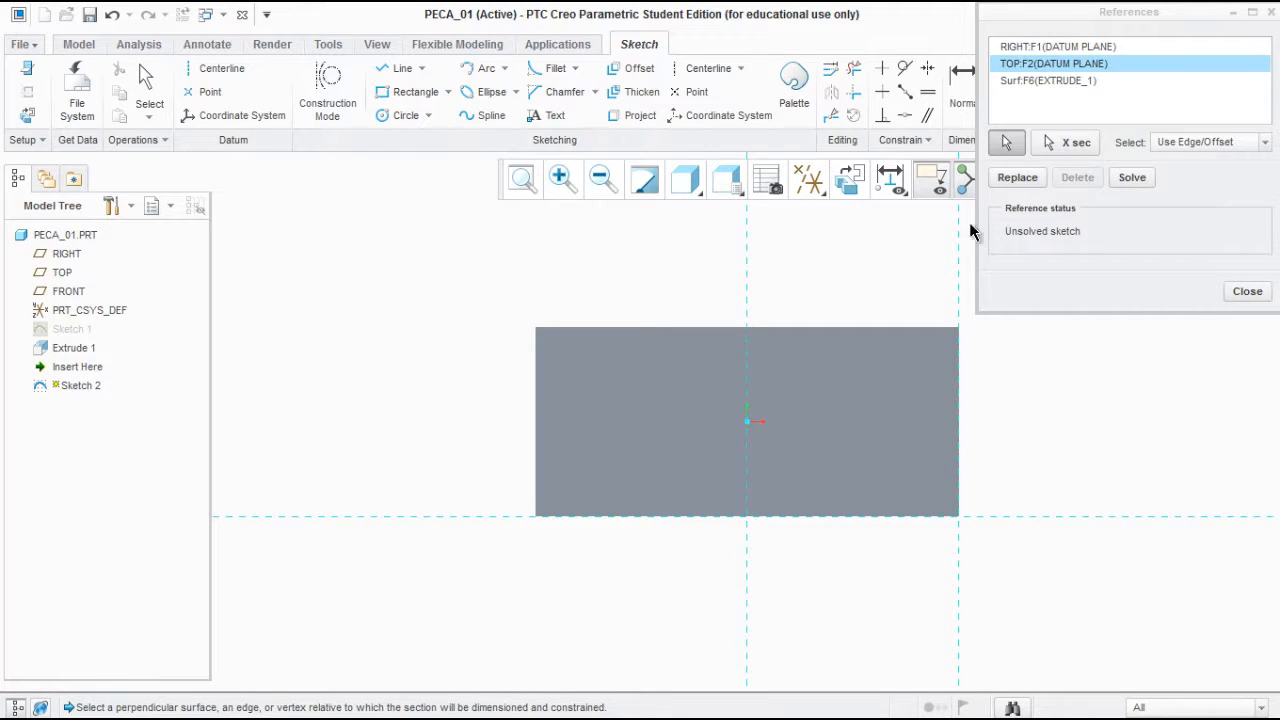
{"action": "left_click", "coordinate": [1072, 84]}
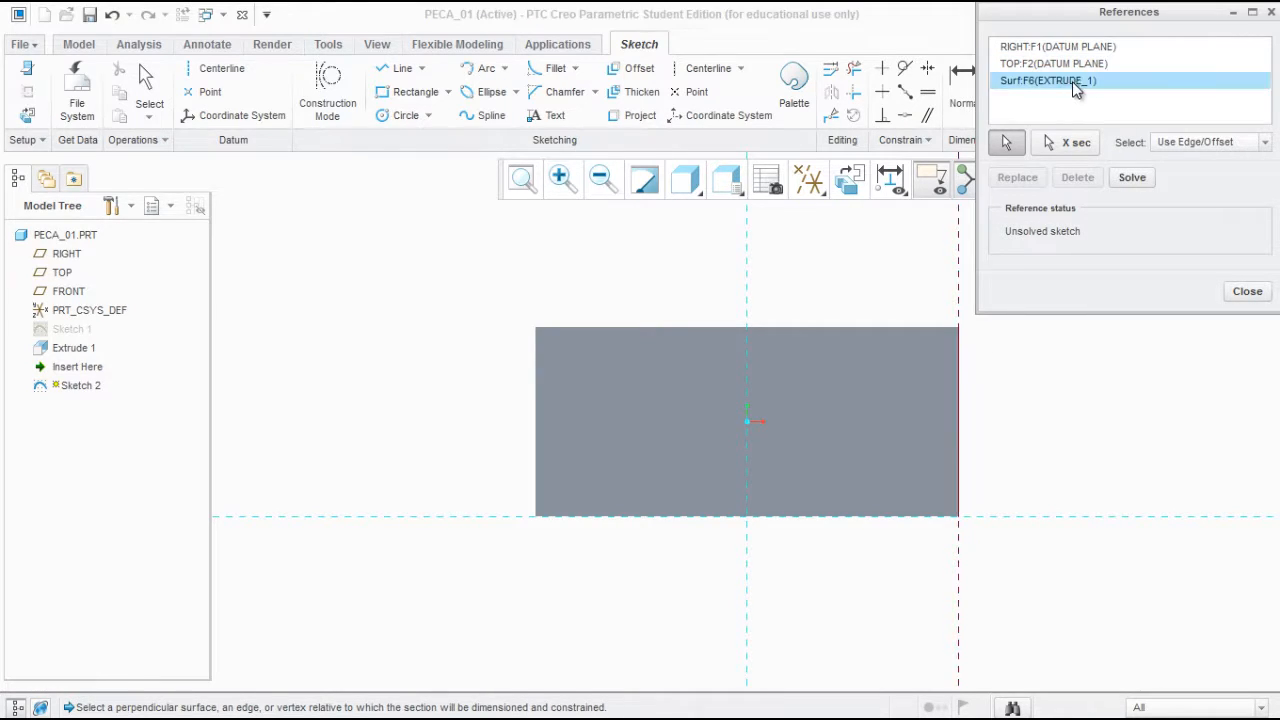
{"action": "left_click", "coordinate": [1250, 294]}
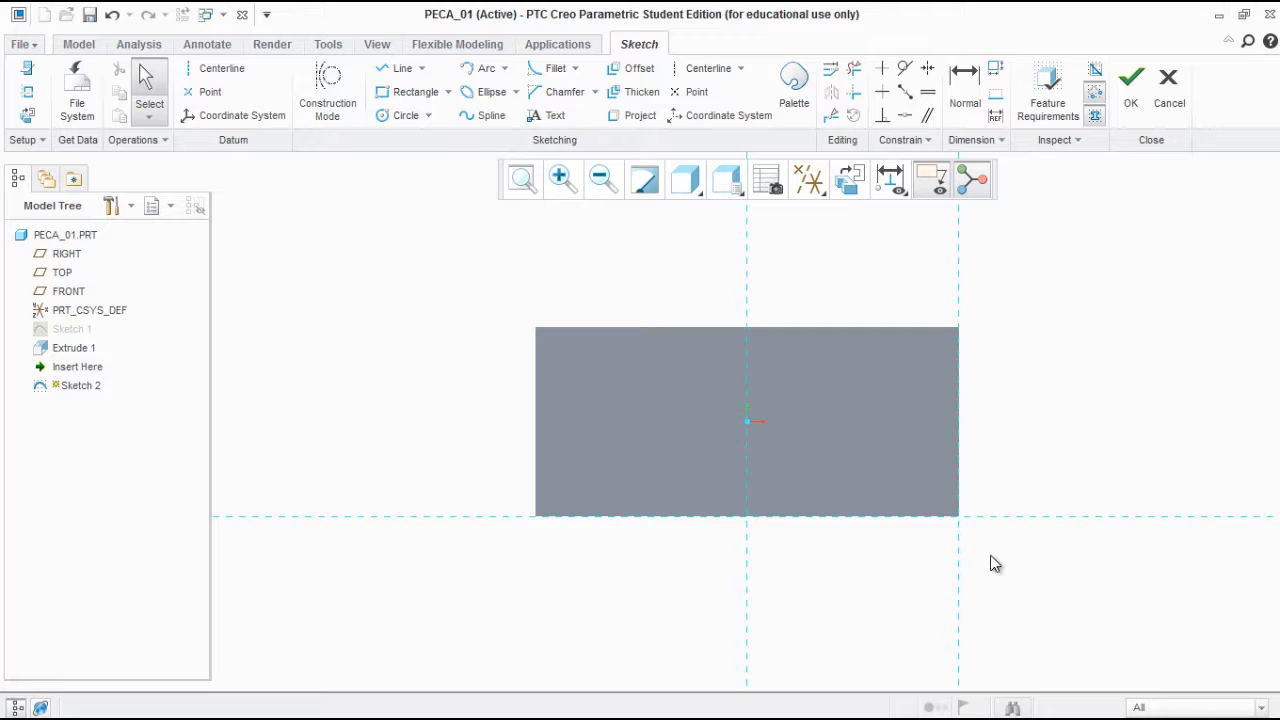
Sketch a corner rectangle about 62 by 56 mm inward from the block's lower-right corner
{"action": "left_click", "coordinate": [392, 92]}
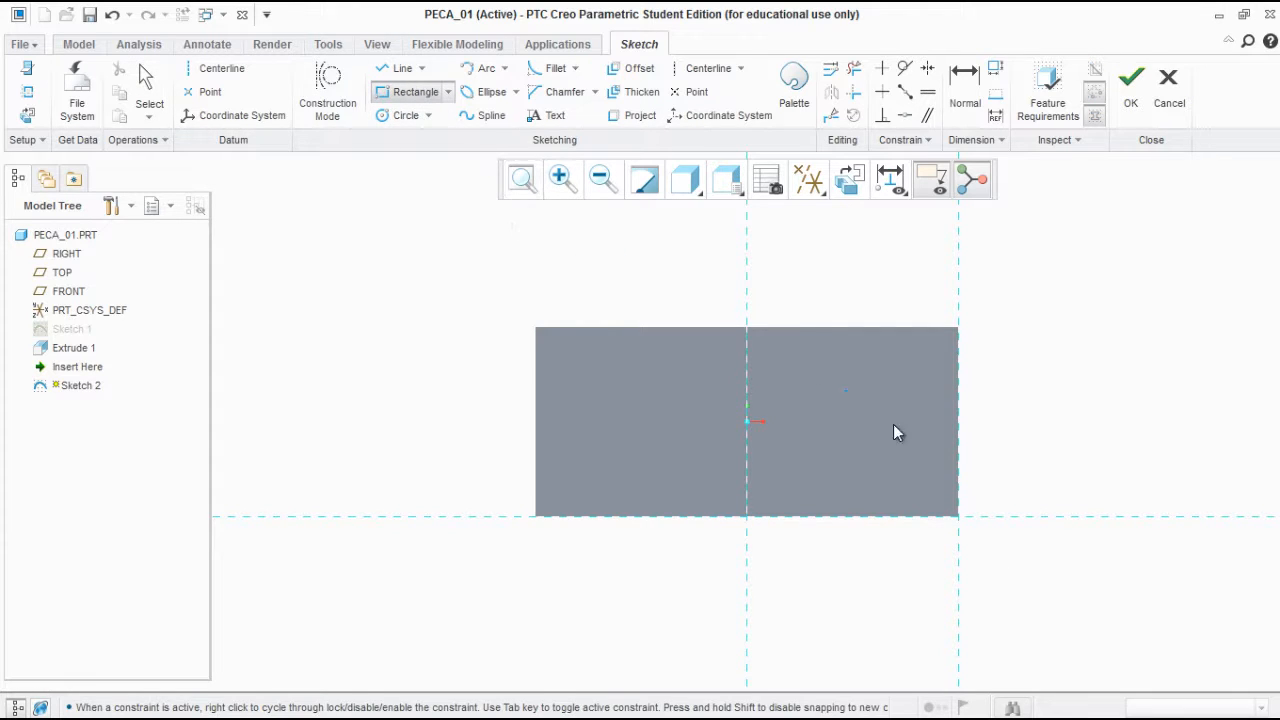
{"action": "left_click", "coordinate": [958, 516]}
{"action": "left_click", "coordinate": [869, 436]}
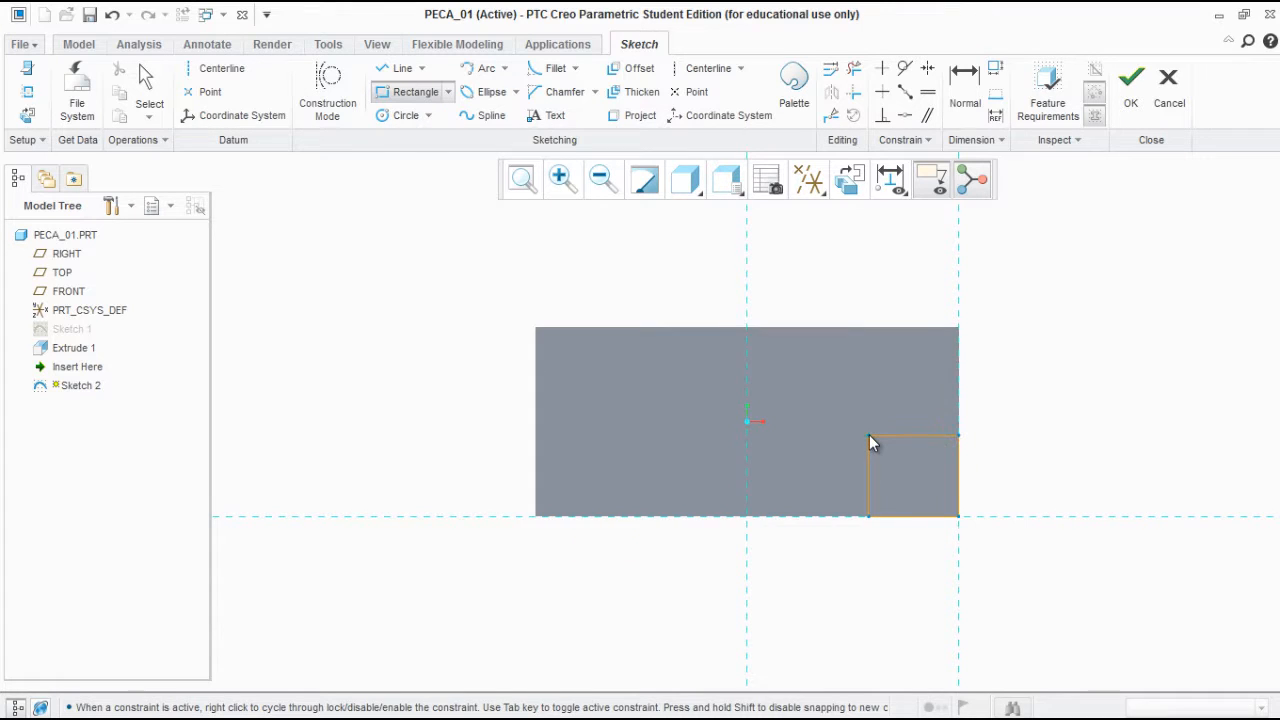
{"action": "middle_click", "coordinate": [879, 576]}
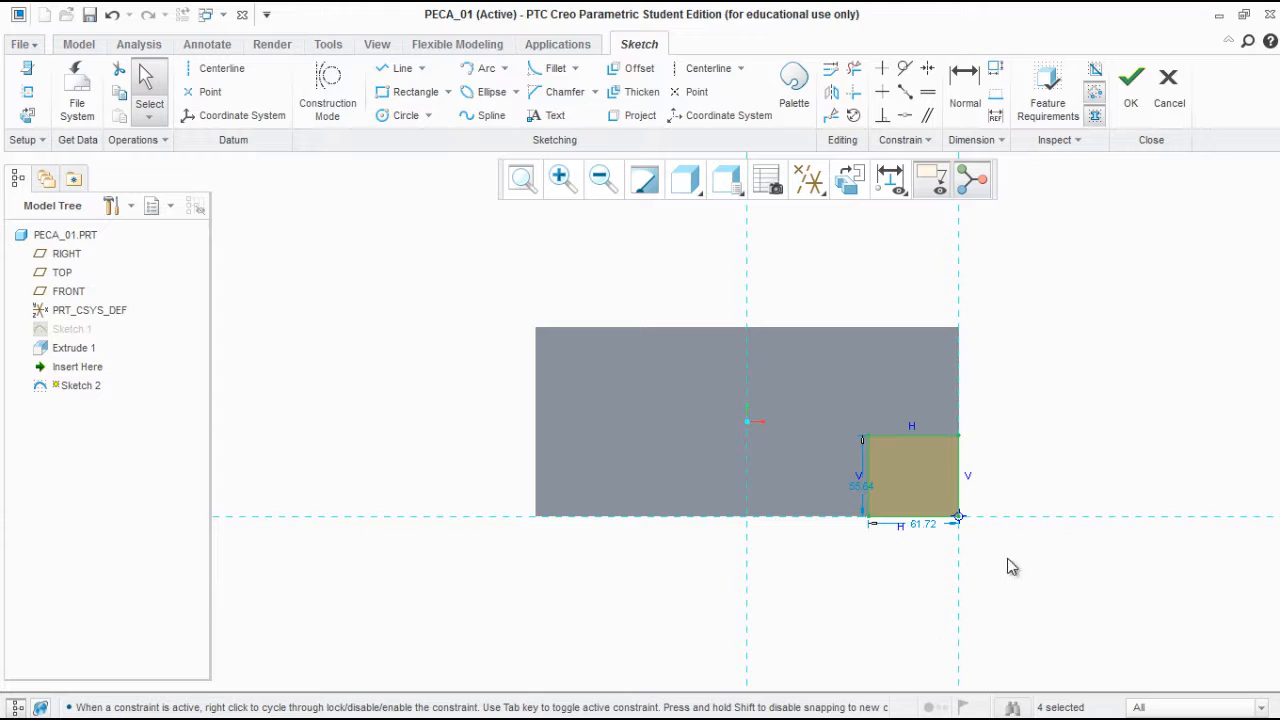
Reposition the width dimension below the rectangle and the height dimension to its right, clear of the block
{"action": "left_click_drag", "start_coordinate": [924, 563], "coordinate": [923, 560]}
{"action": "left_click_drag", "start_coordinate": [863, 494], "coordinate": [834, 494]}
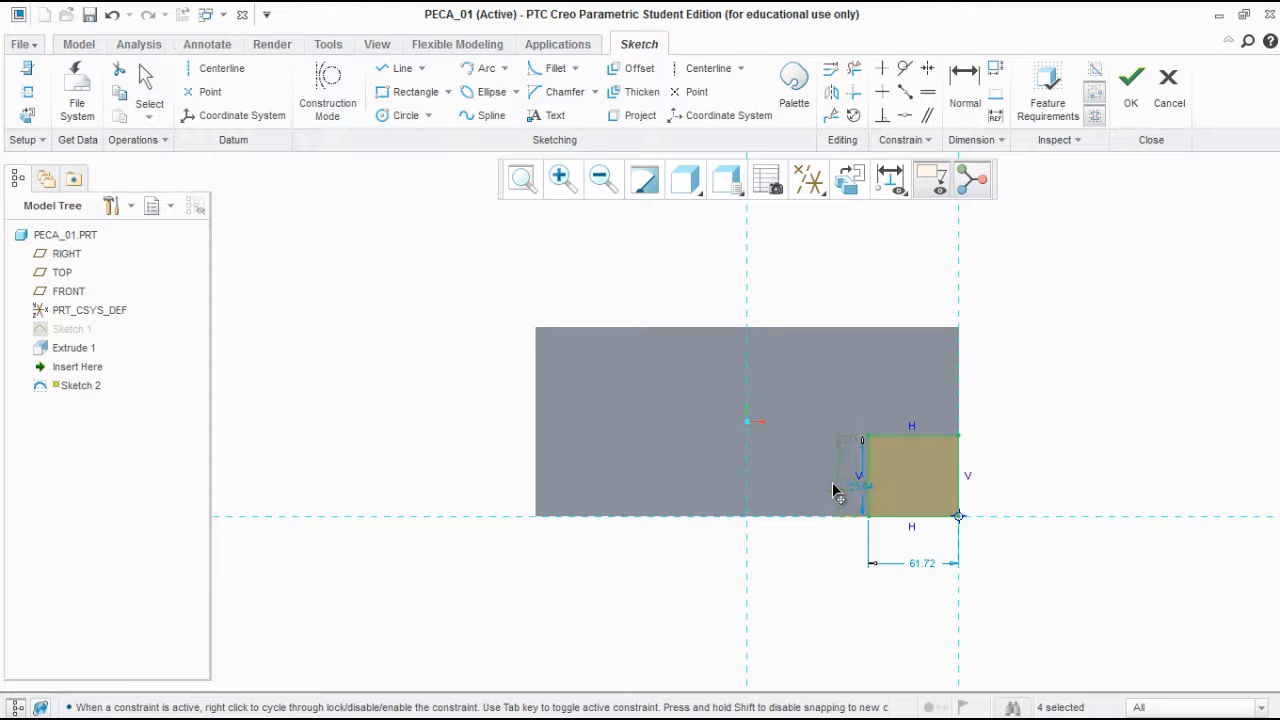
{"action": "scroll", "coordinate": [889, 467], "scroll_direction": "down", "scroll_amount": 3}
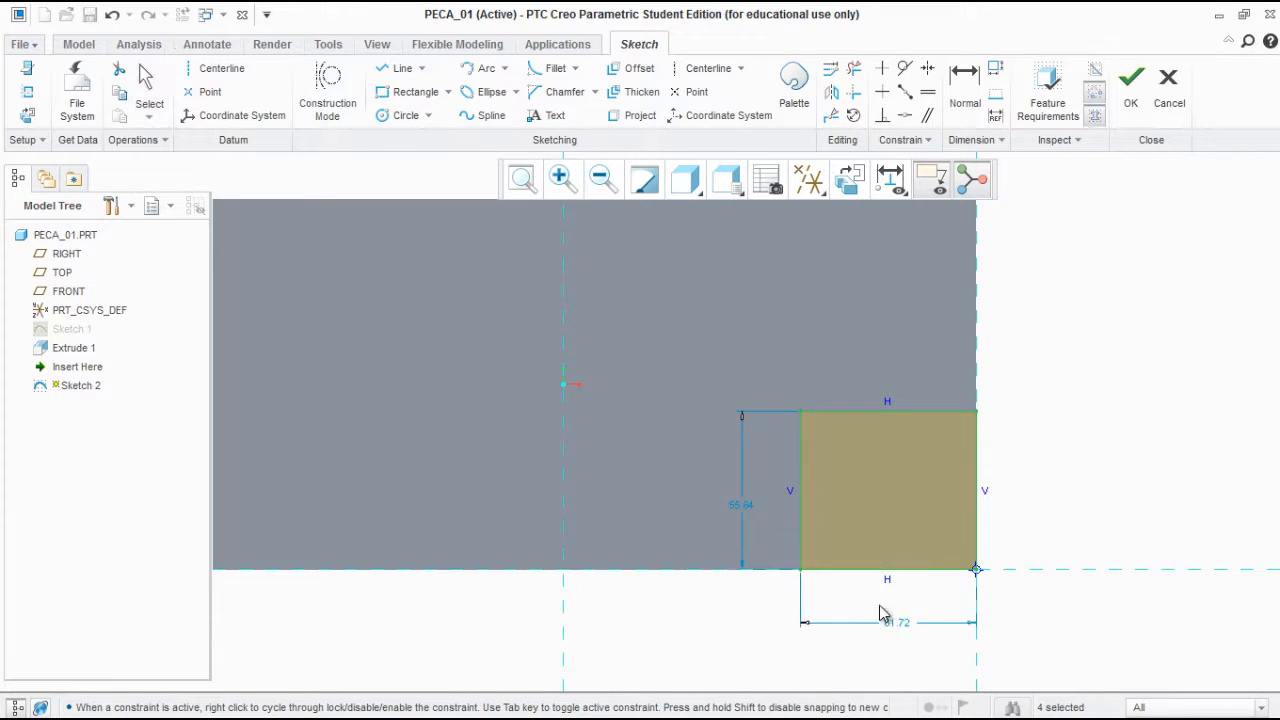
{"action": "left_click_drag", "start_coordinate": [737, 509], "coordinate": [1045, 495]}
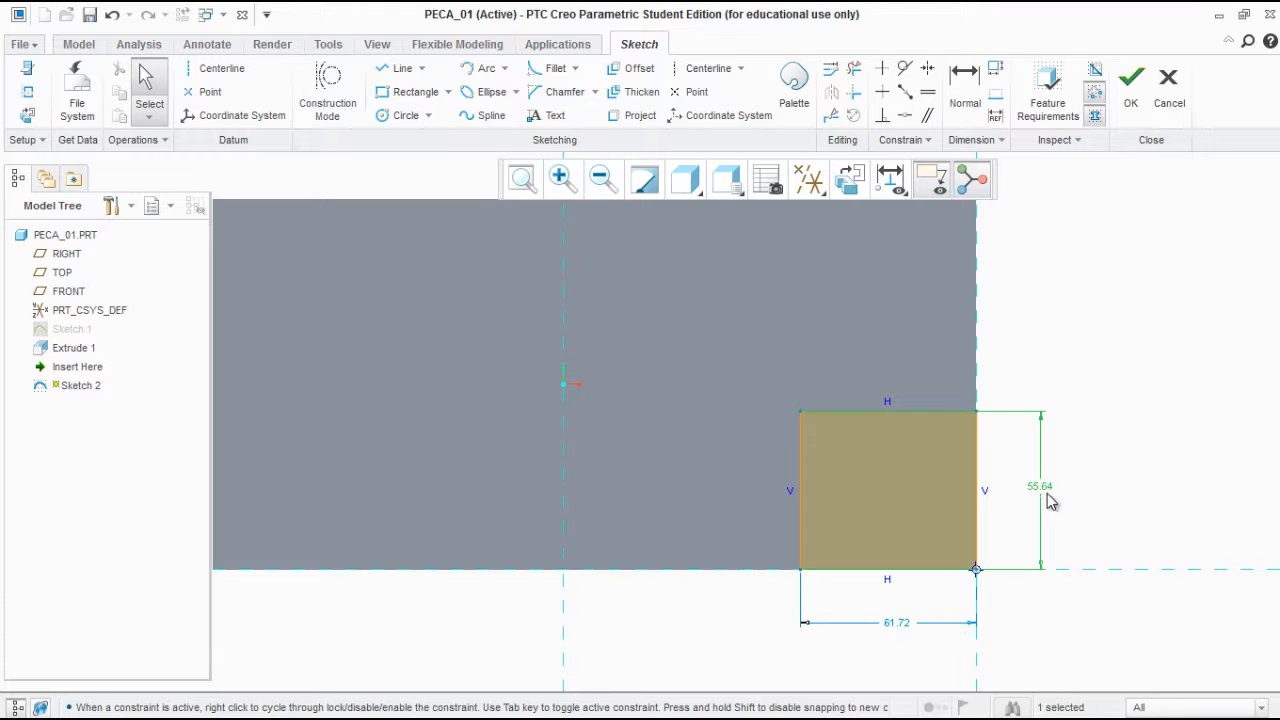
Set the rectangle's height to 80 mm, check it against section B-B in Adobe Reader and return to Creo Parametric
{"action": "double_click", "coordinate": [1058, 476]}
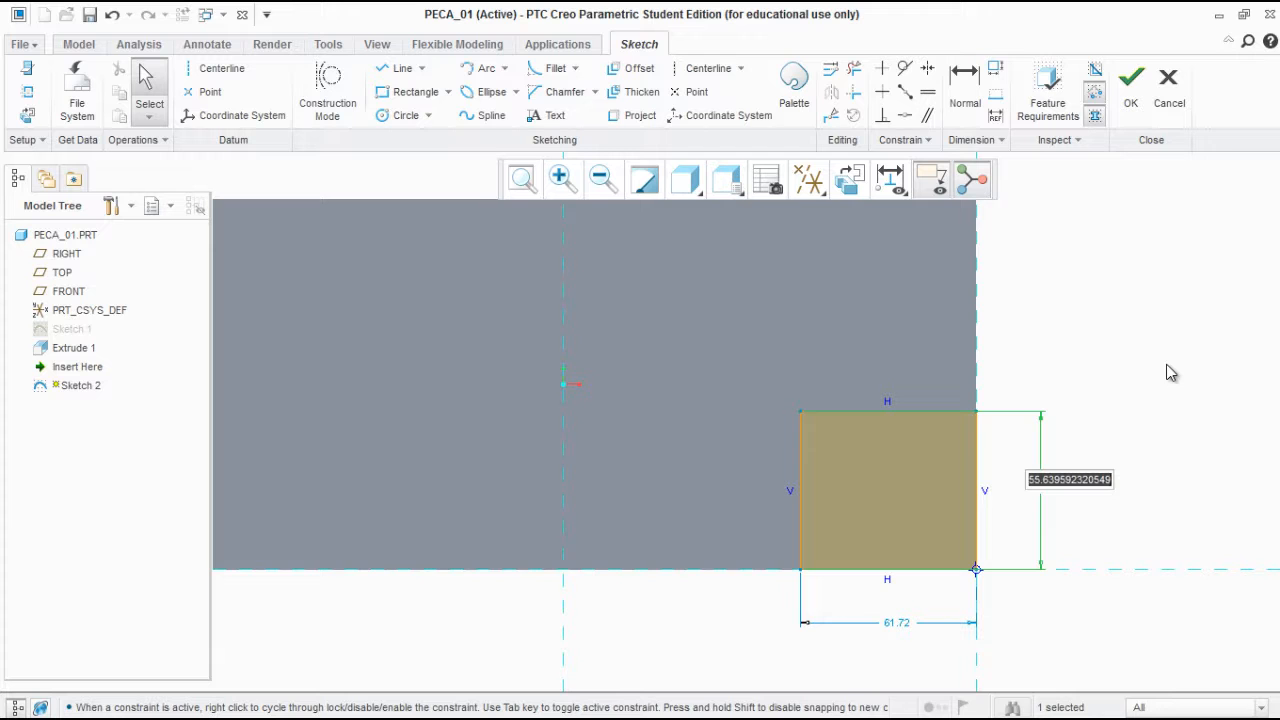
{"action": "type", "text": "80"}
{"action": "key", "text": "Return"}
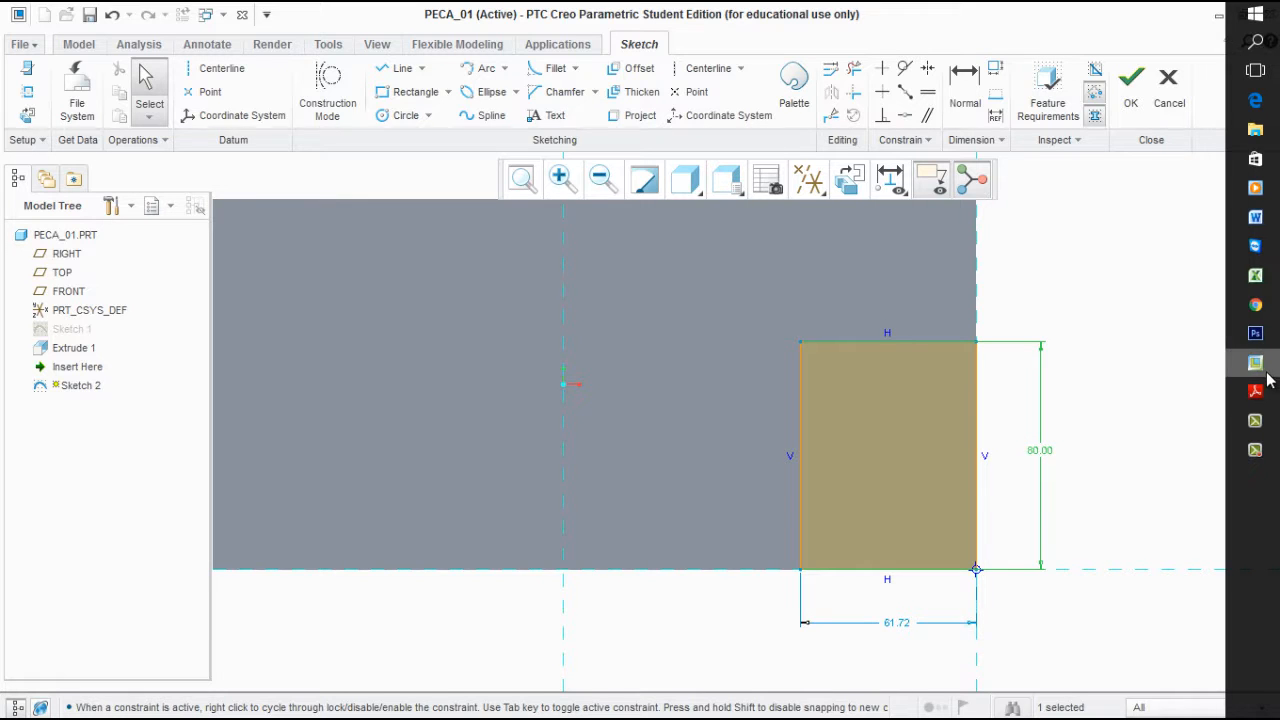
{"action": "left_click", "coordinate": [1256, 380]}
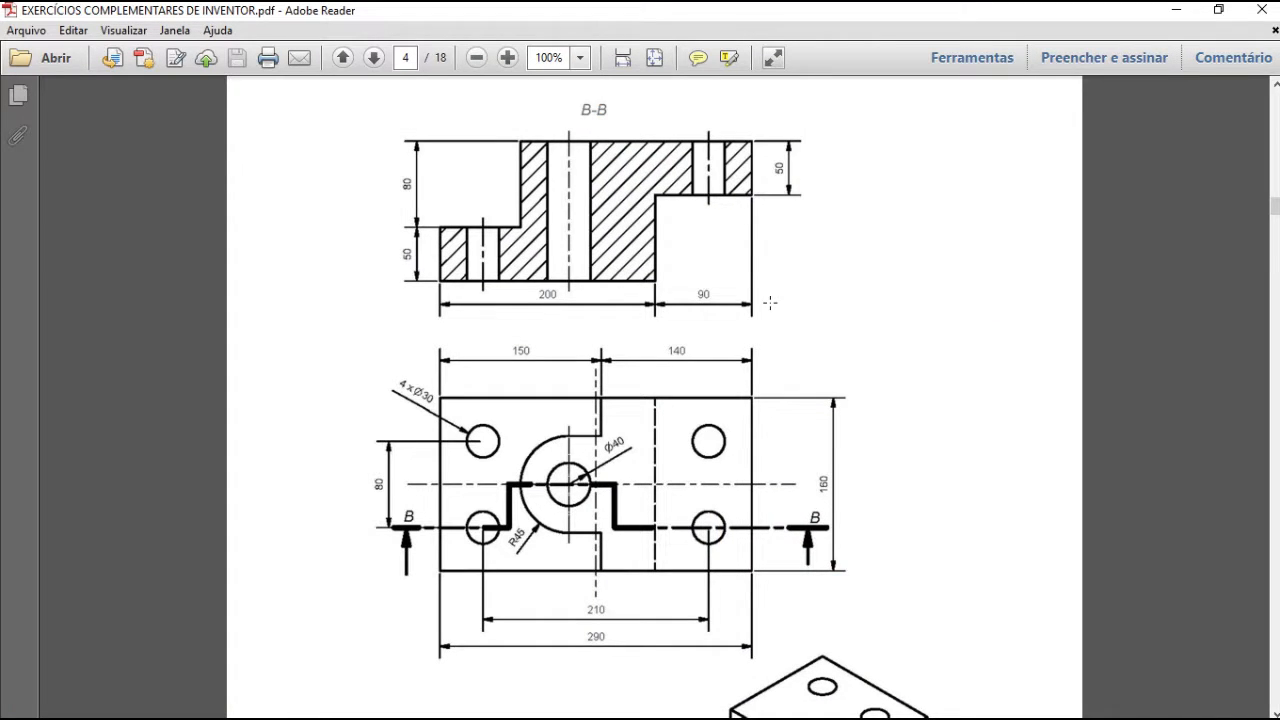
{"action": "left_click", "coordinate": [1176, 10]}
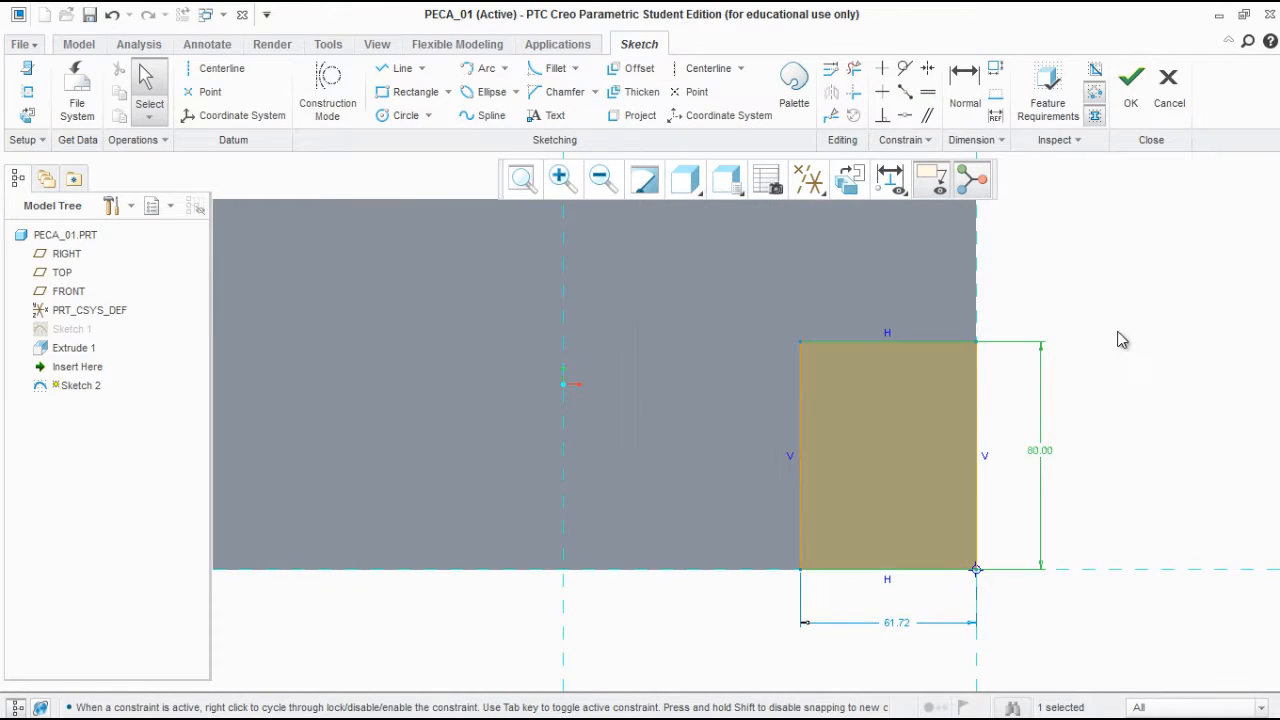
Delete the rectangle's height dimension and instead dimension its top edge 50 mm below the block's top edge
{"action": "left_click", "coordinate": [1063, 444]}
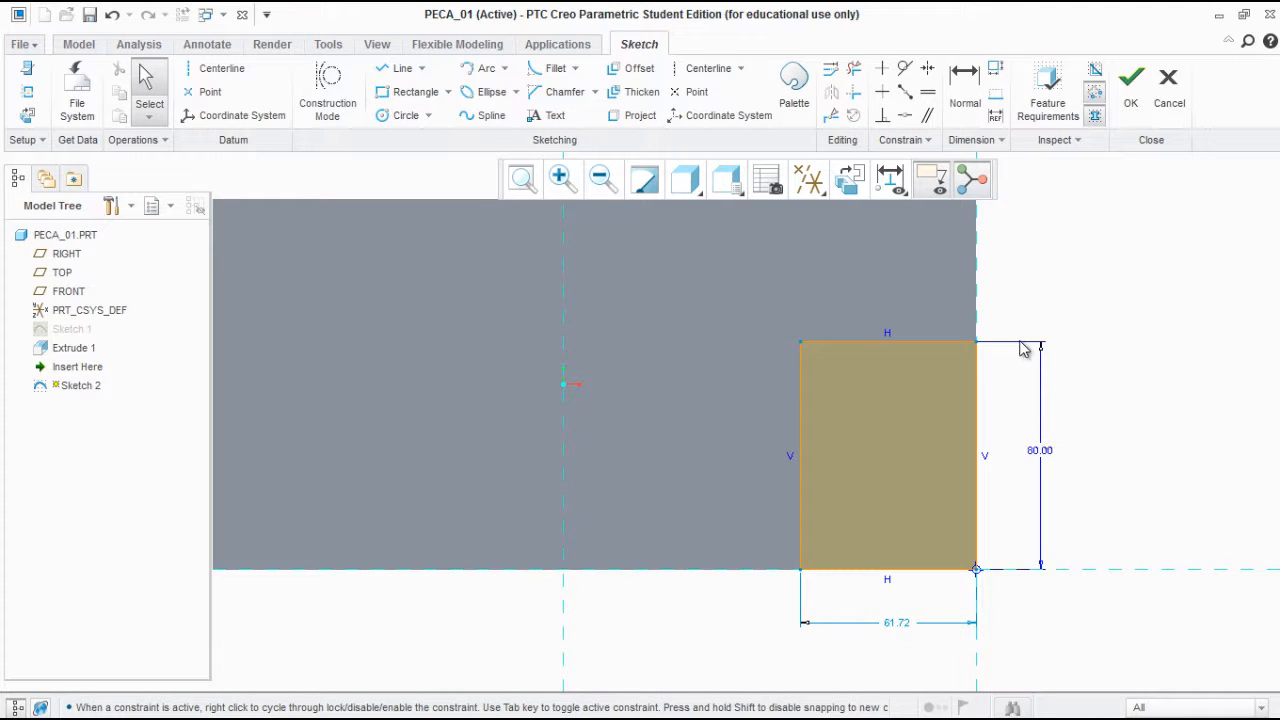
{"action": "left_click", "coordinate": [1040, 455]}
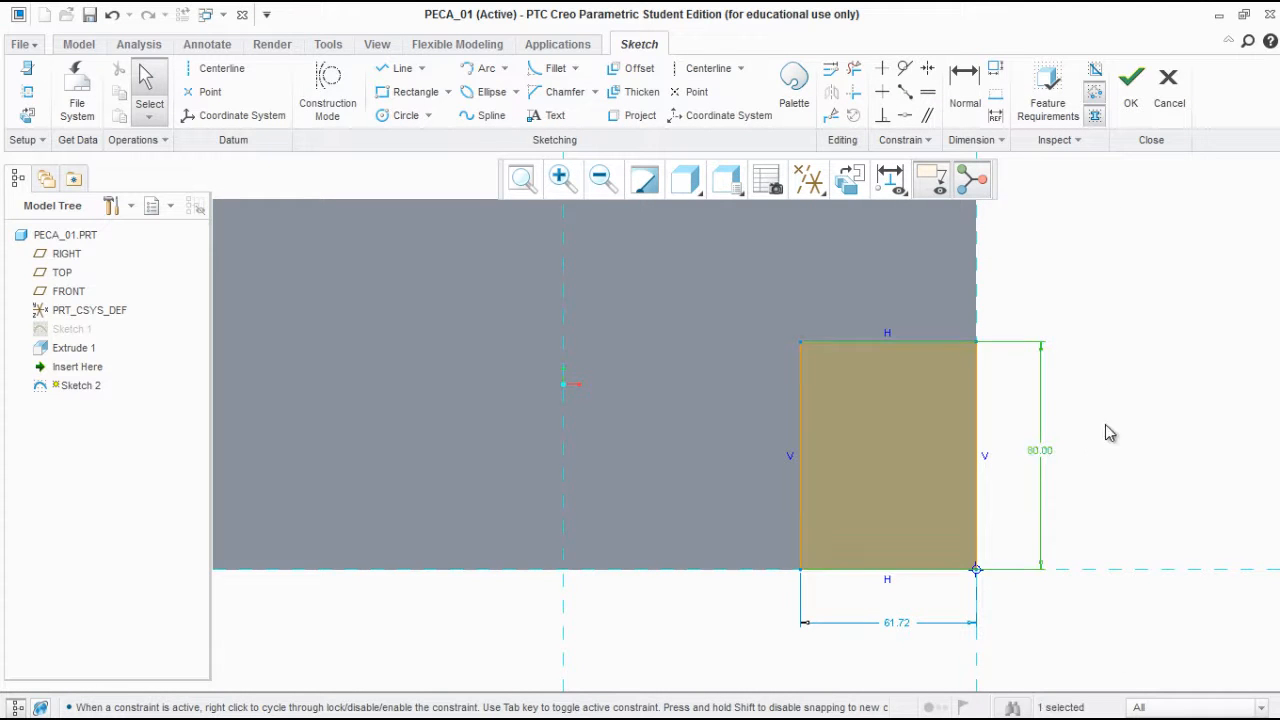
{"action": "key", "text": "Delete"}
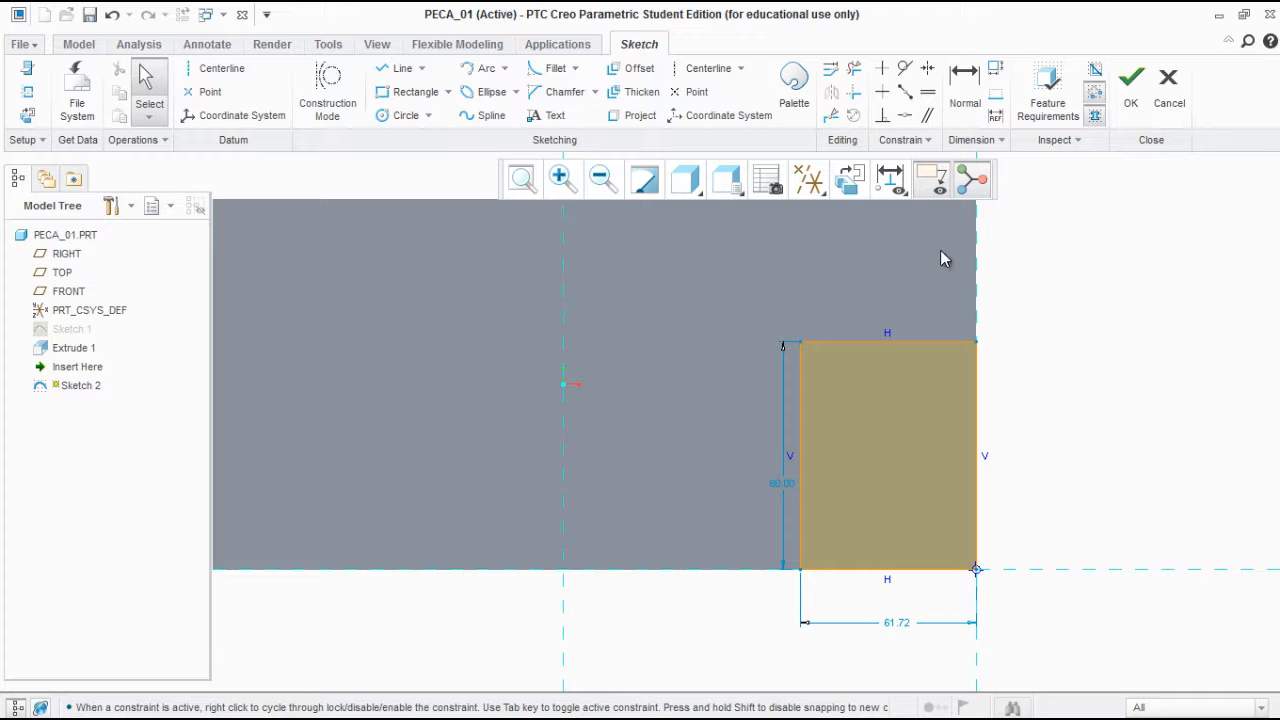
{"action": "left_click", "coordinate": [965, 95]}
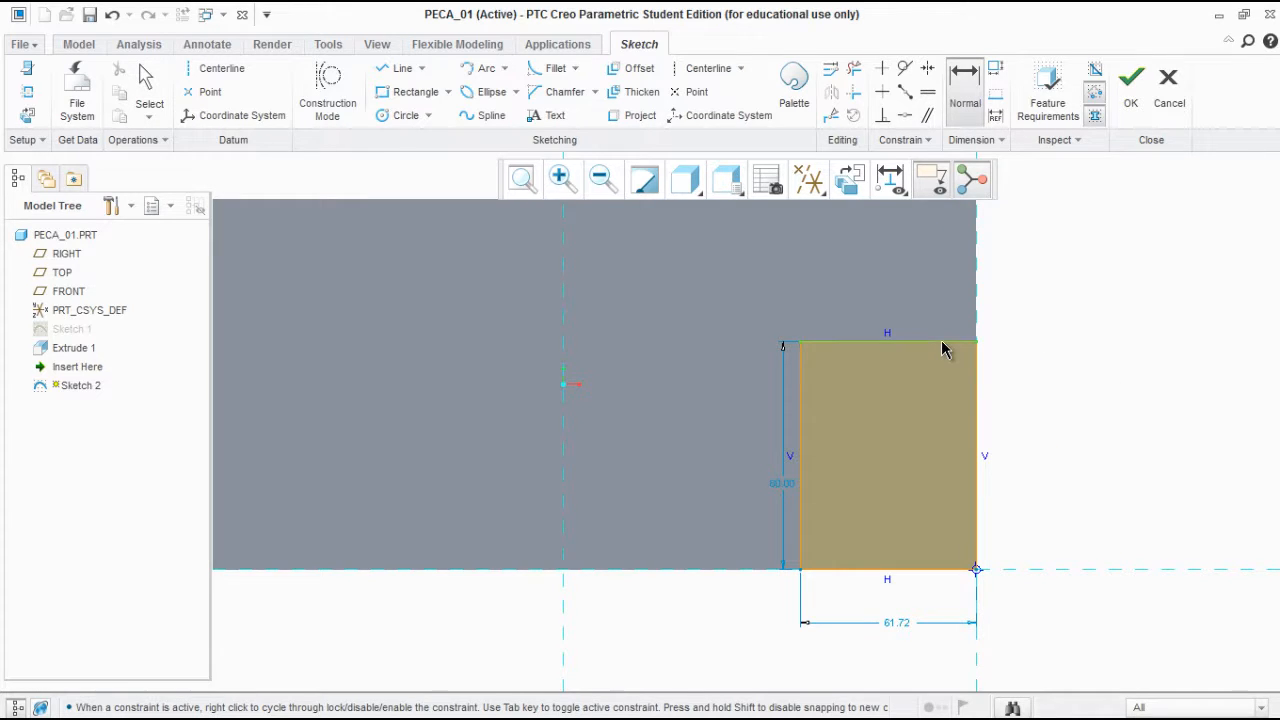
{"action": "scroll", "coordinate": [1054, 440], "scroll_direction": "down", "scroll_amount": 2}
{"action": "scroll", "coordinate": [990, 290], "scroll_direction": "up", "scroll_amount": 2}
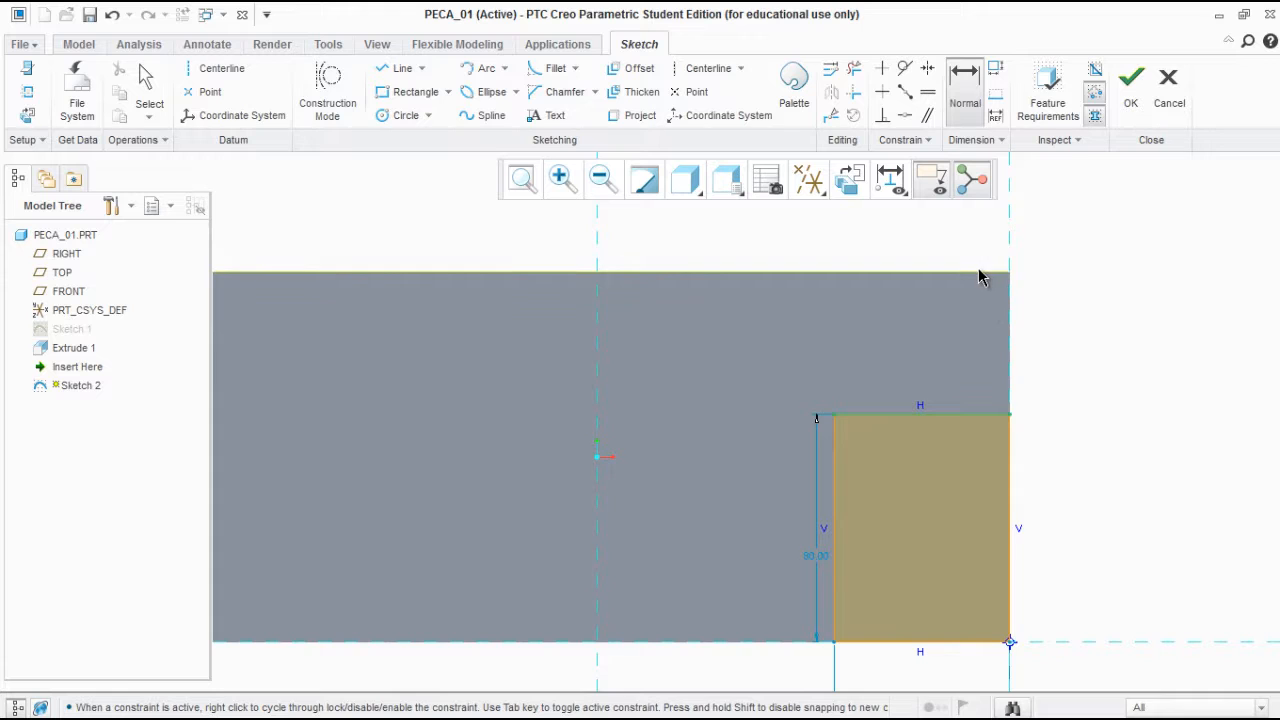
{"action": "middle_click", "coordinate": [1093, 338]}
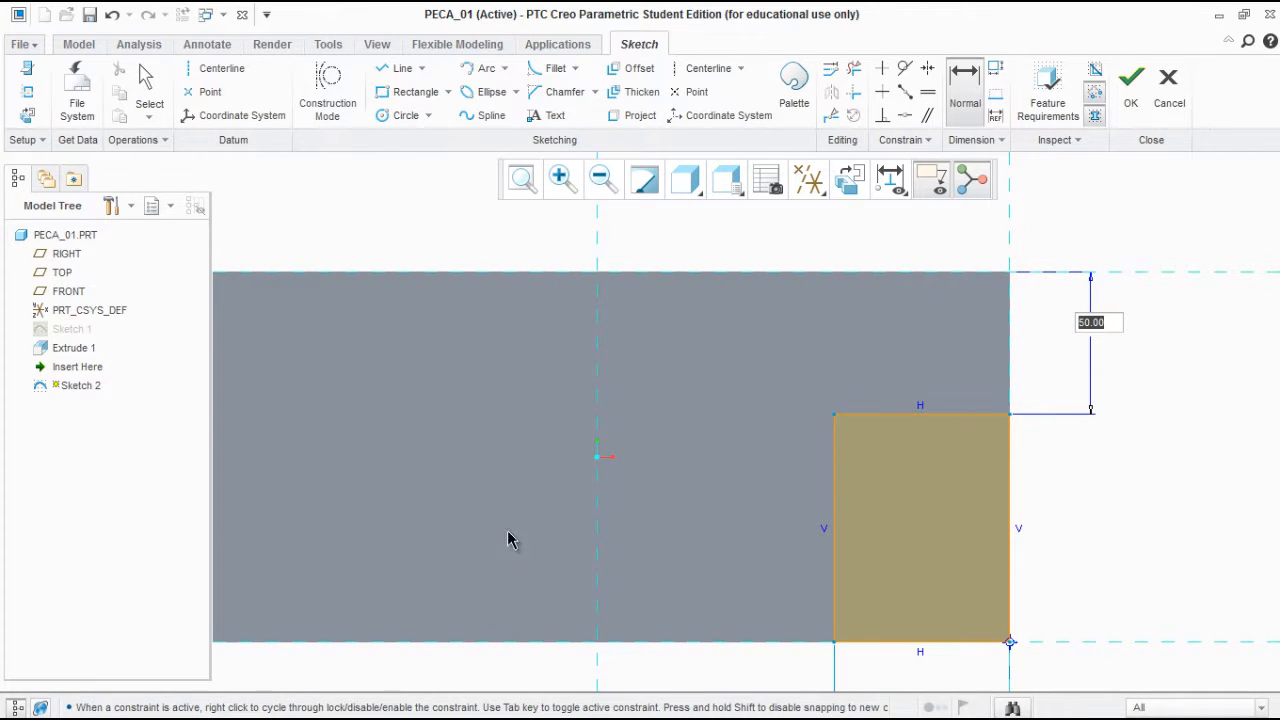
{"action": "key", "text": "Return"}
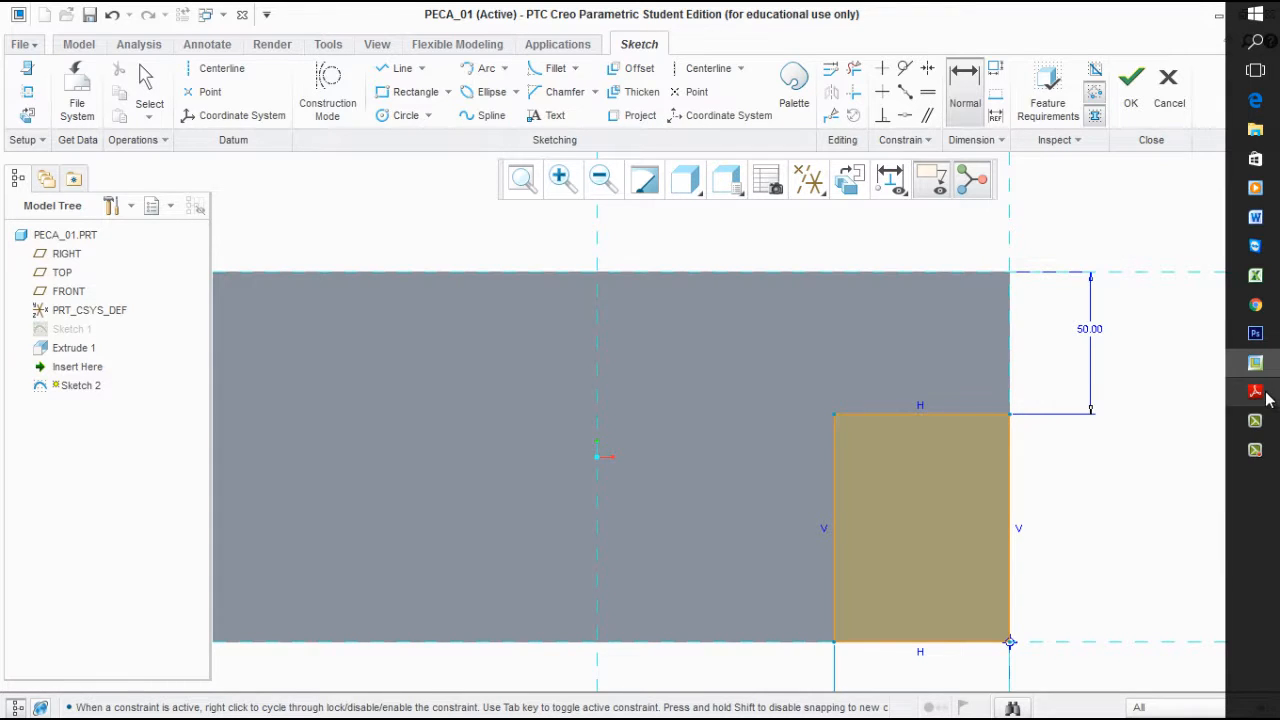
Compare the rectangle sketch in Creo Parametric with the step shown in section B-B of the PDF drawing in Adobe Reader
{"action": "left_click", "coordinate": [1258, 392]}
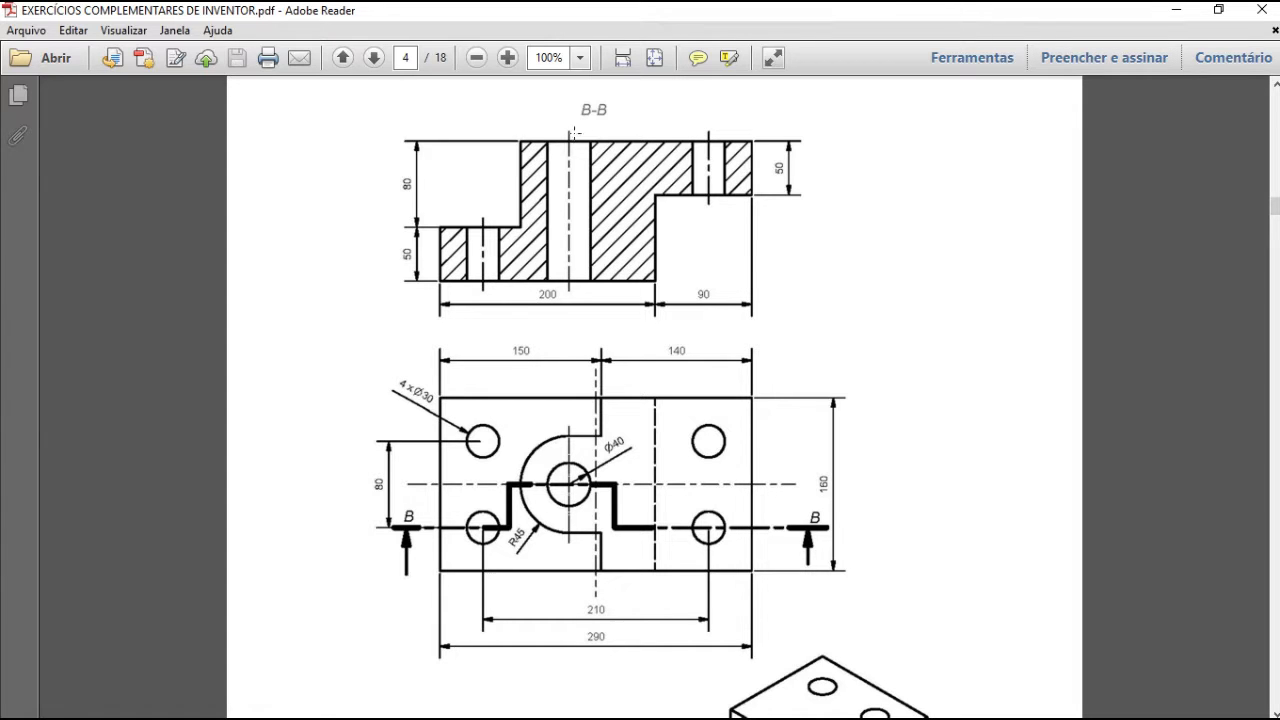
{"action": "left_click", "coordinate": [1178, 11]}
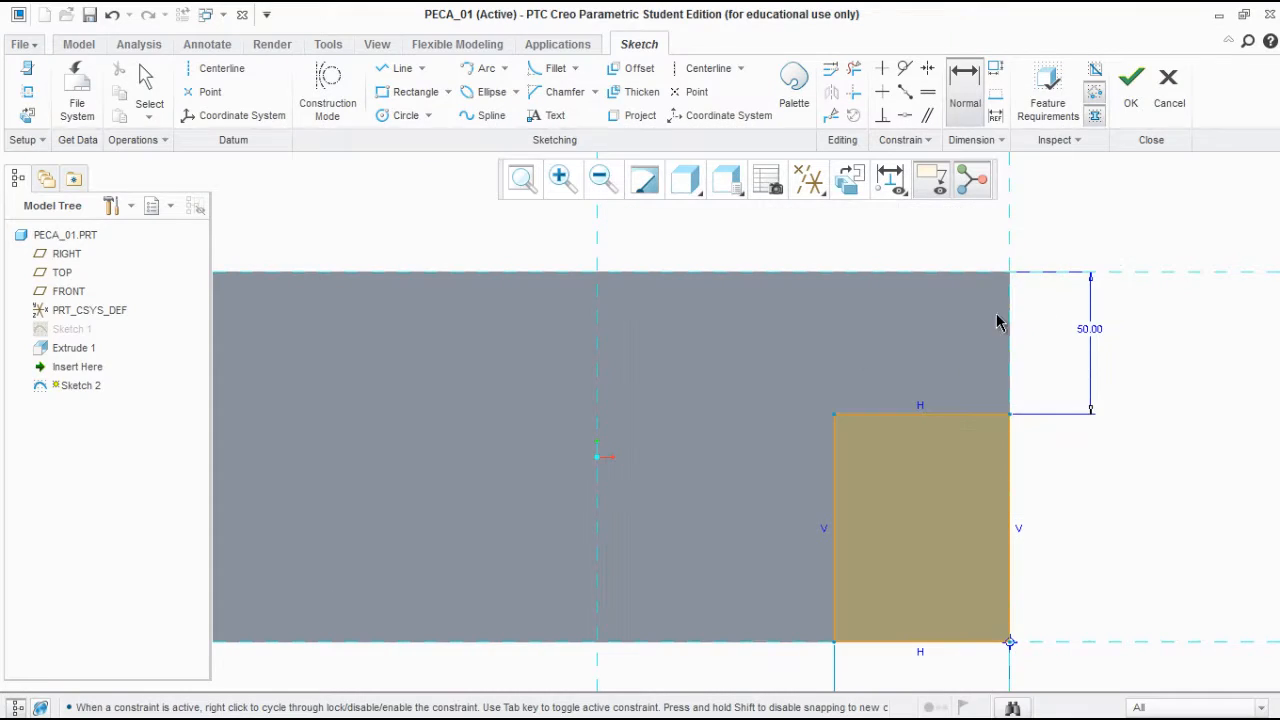
{"action": "scroll", "coordinate": [1035, 432], "scroll_direction": "down", "scroll_amount": 4}
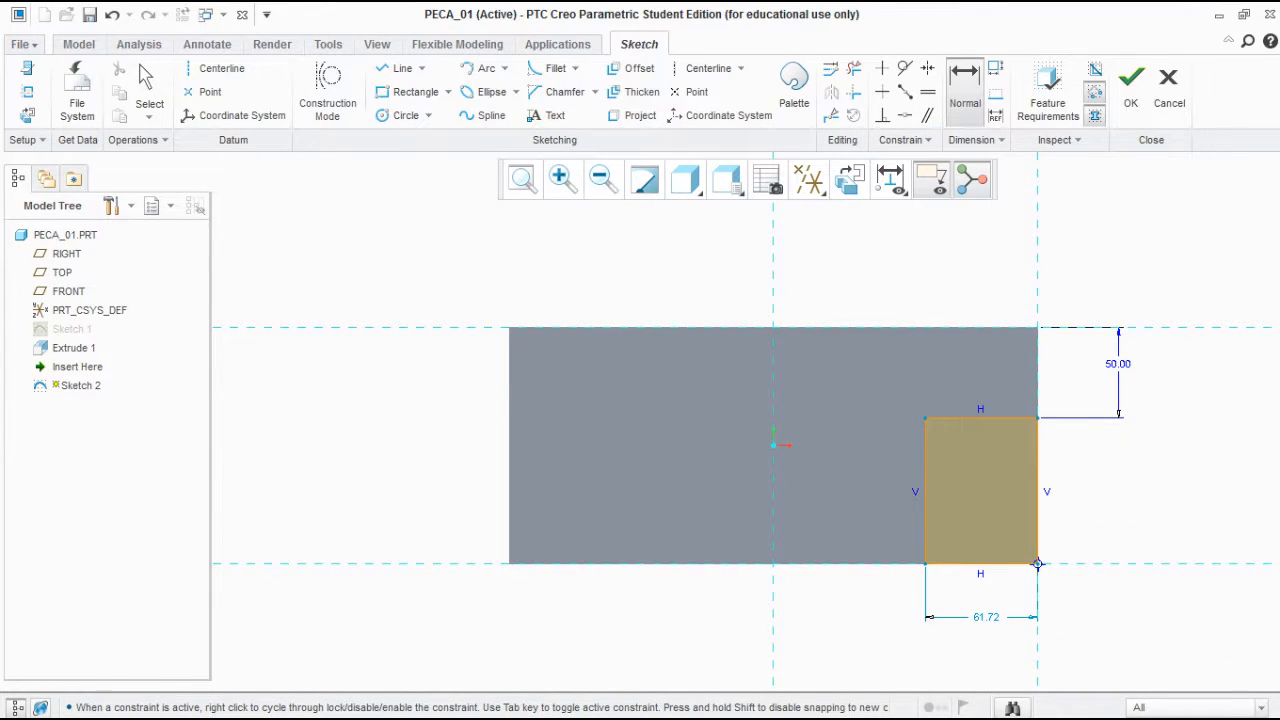
{"action": "left_click", "coordinate": [1262, 396]}
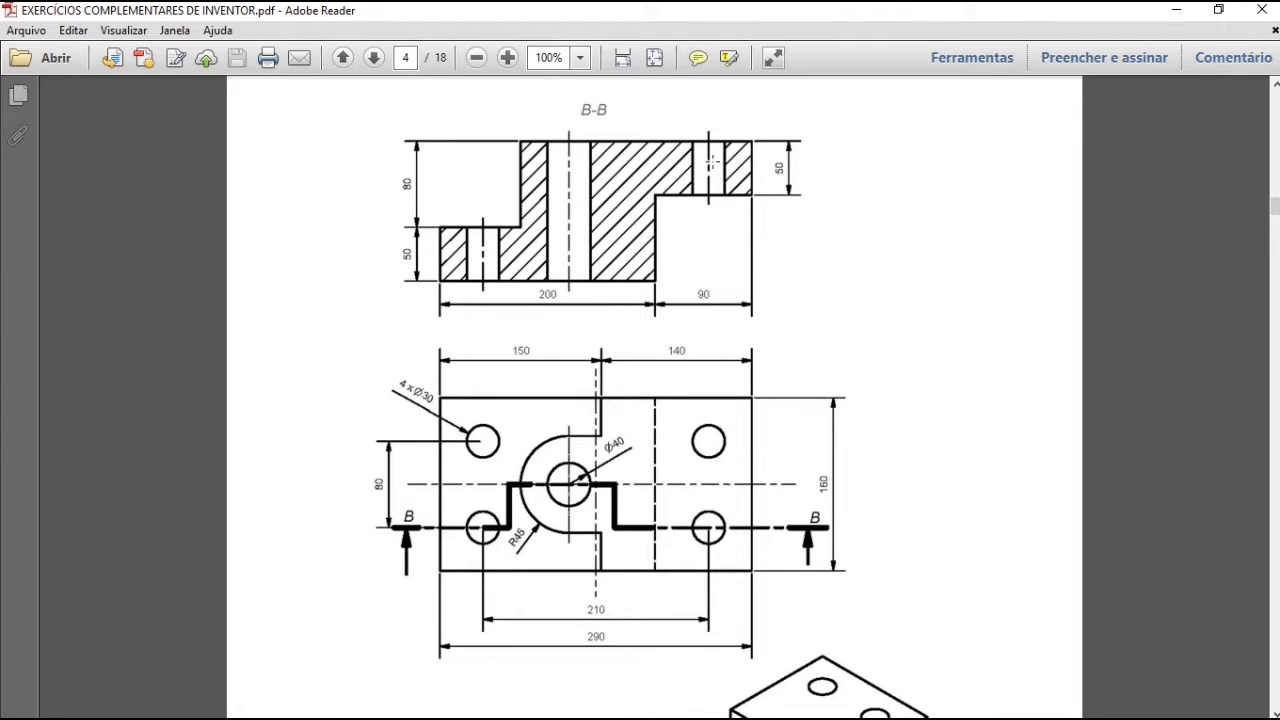
{"action": "mouse_move", "coordinate": [1270, 420]}
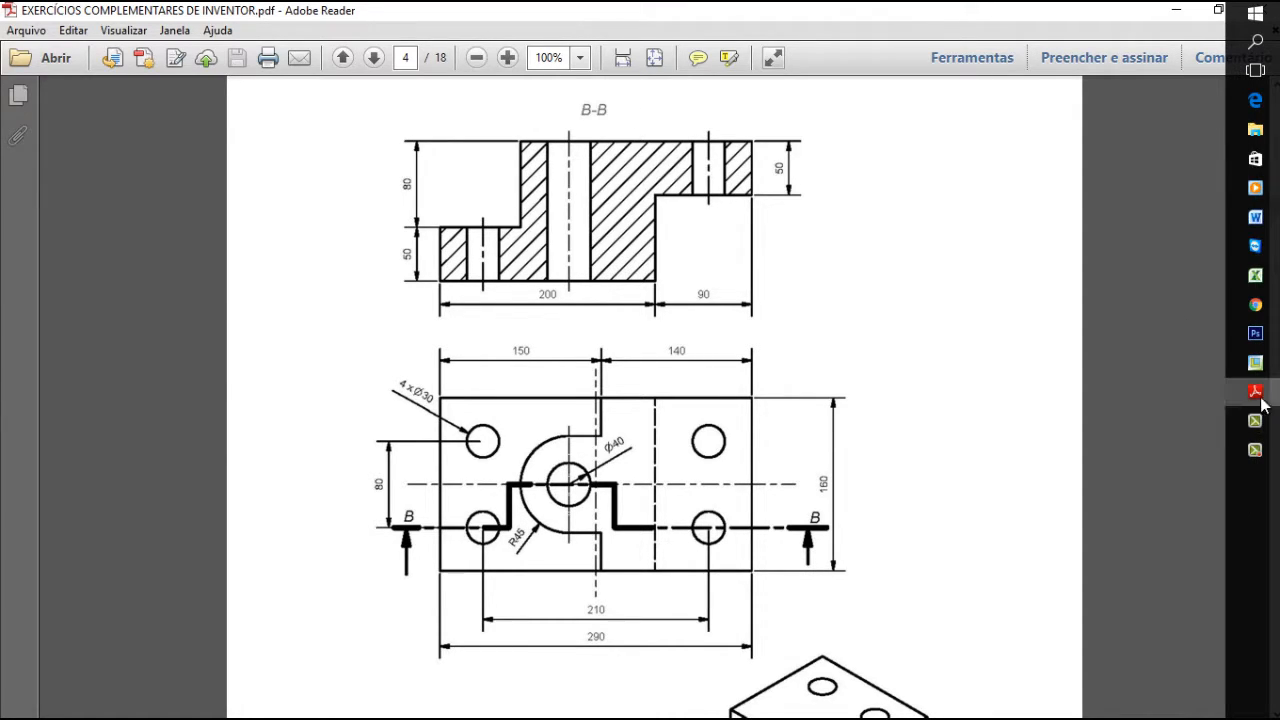
{"action": "mouse_move", "coordinate": [1262, 393]}
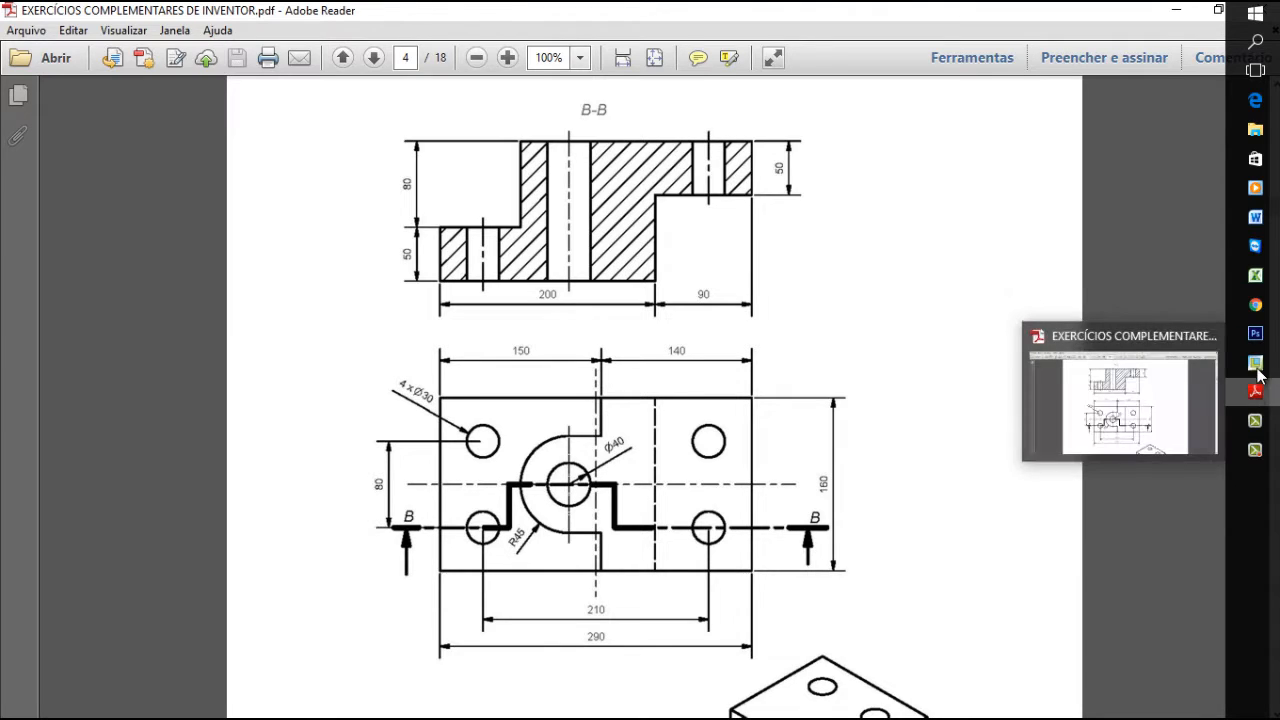
{"action": "left_click", "coordinate": [1256, 362]}
{"action": "left_click", "coordinate": [1262, 395]}
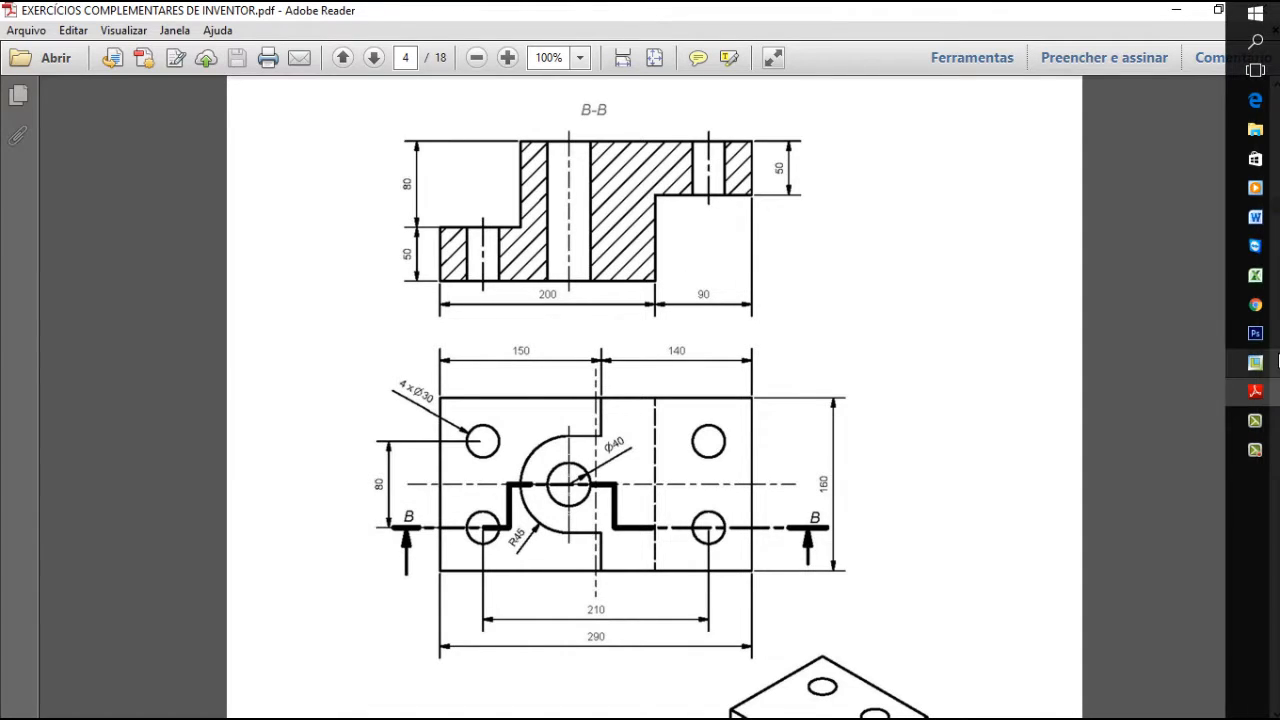
{"action": "left_click", "coordinate": [1256, 362]}
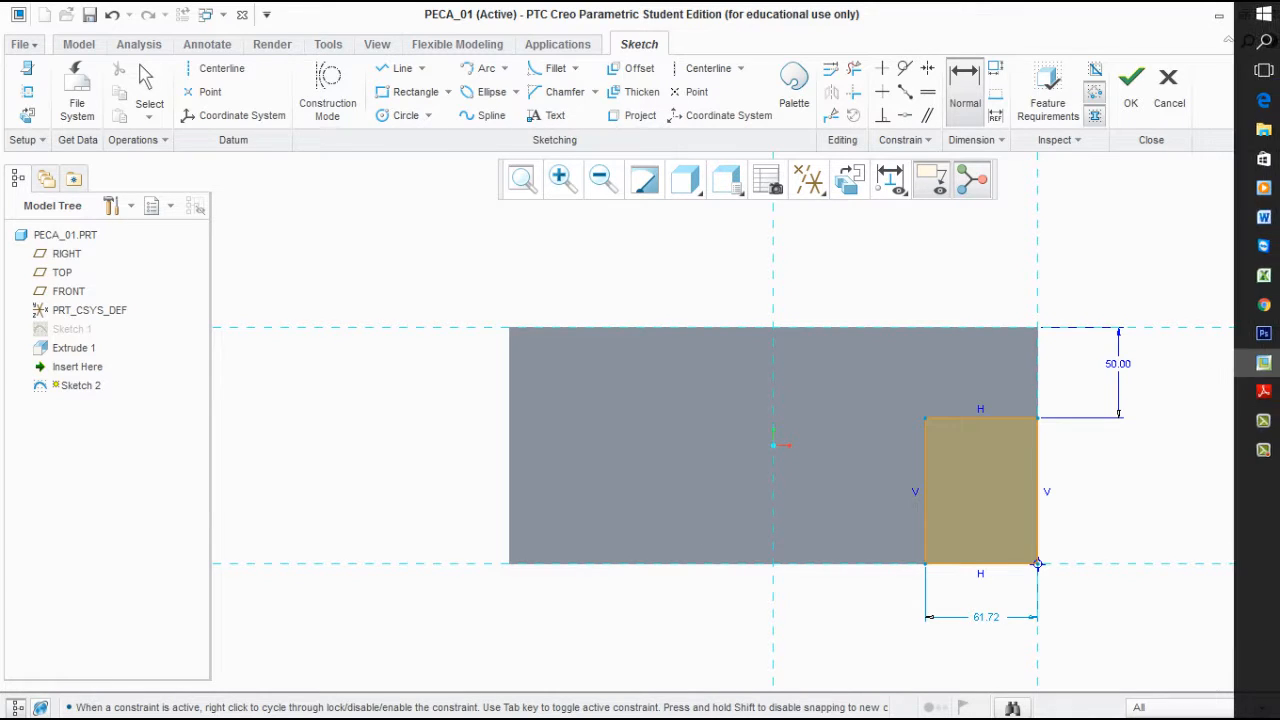
{"action": "left_click", "coordinate": [1256, 392]}
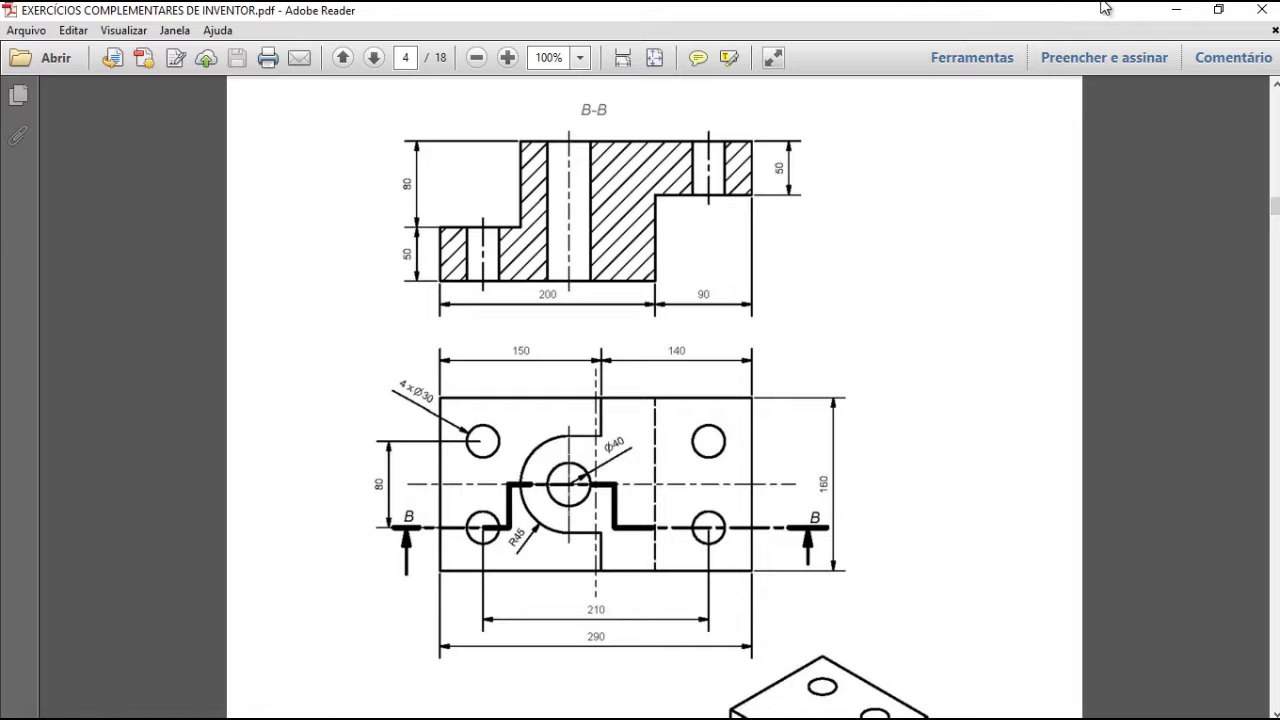
Check the step in section B-B of the PDF in Adobe Reader and lock the rectangle's 50 mm vertical dimension in Creo Parametric
{"action": "left_click", "coordinate": [1176, 10]}
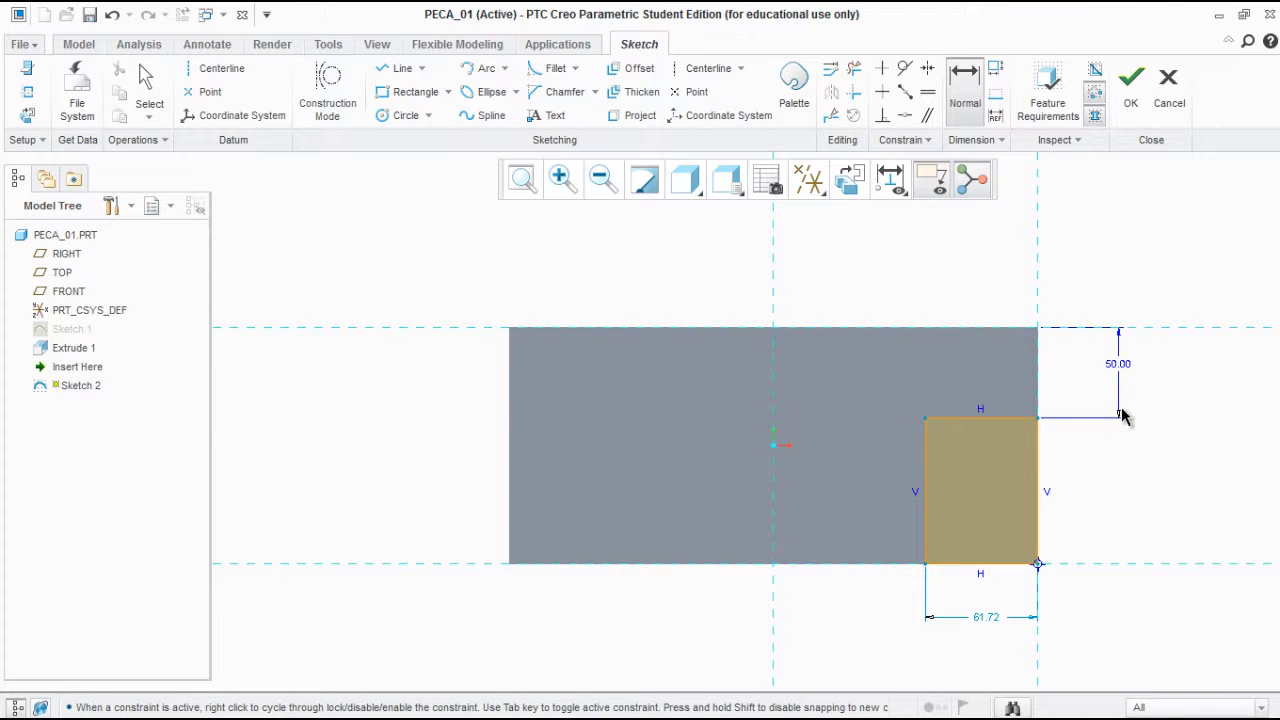
{"action": "mouse_move", "coordinate": [1262, 305]}
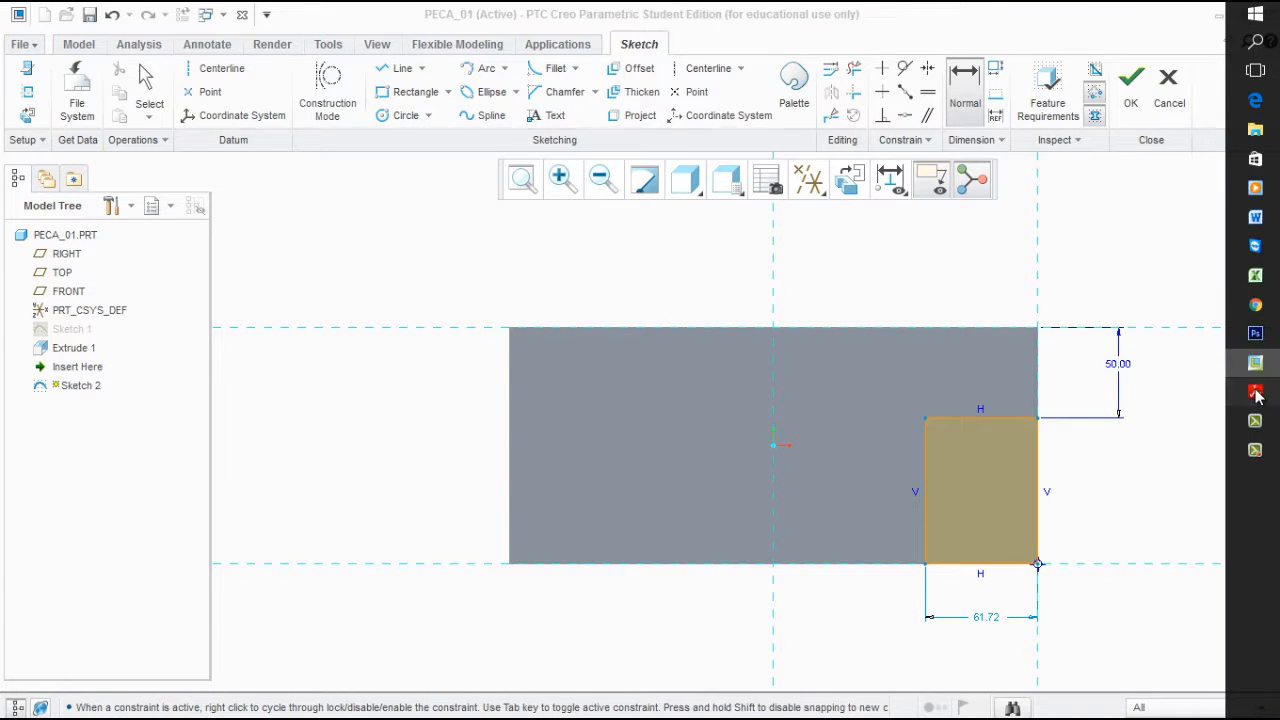
{"action": "left_click", "coordinate": [1256, 393]}
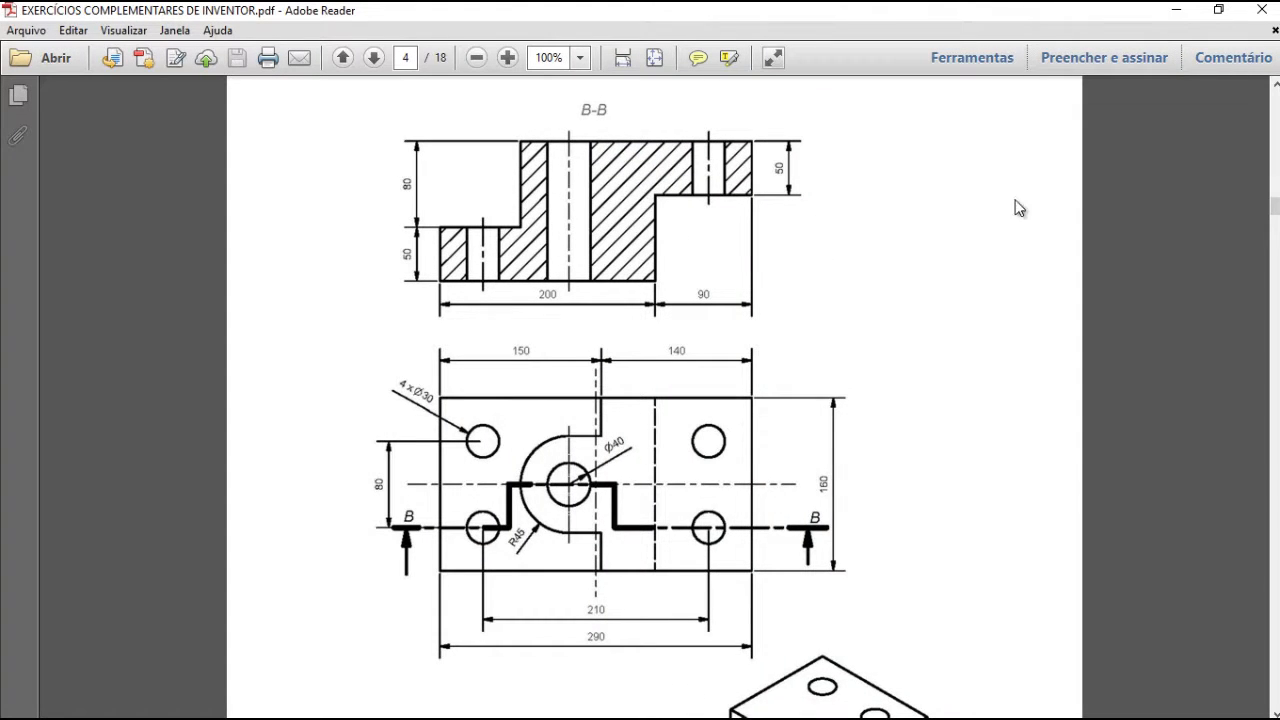
{"action": "left_click", "coordinate": [1256, 362]}
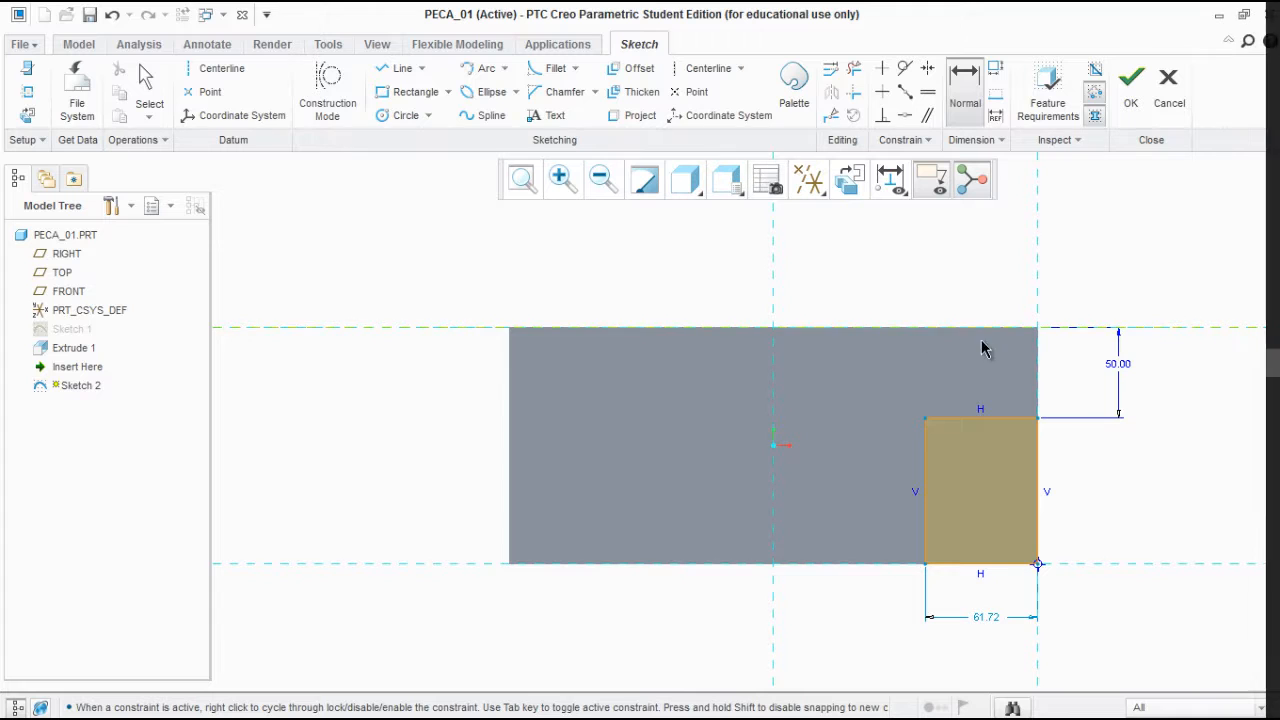
{"action": "left_click", "coordinate": [1258, 390]}
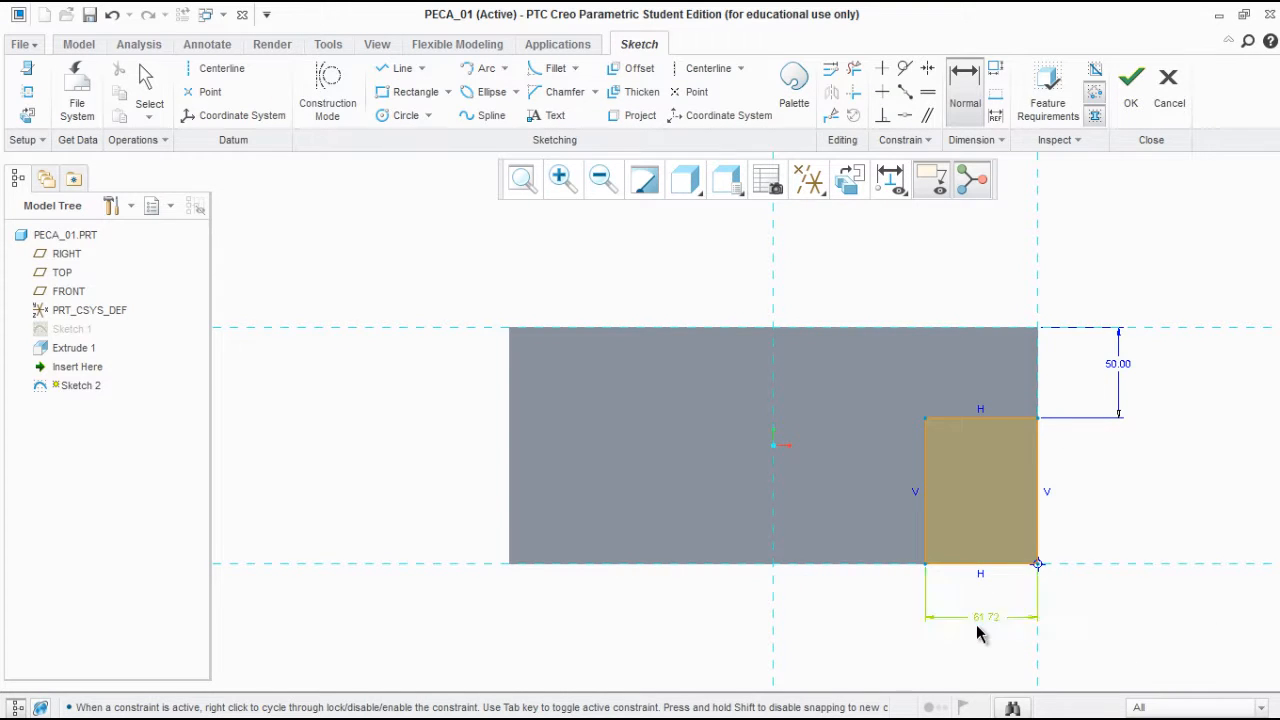
{"action": "right_click", "coordinate": [1116, 368]}
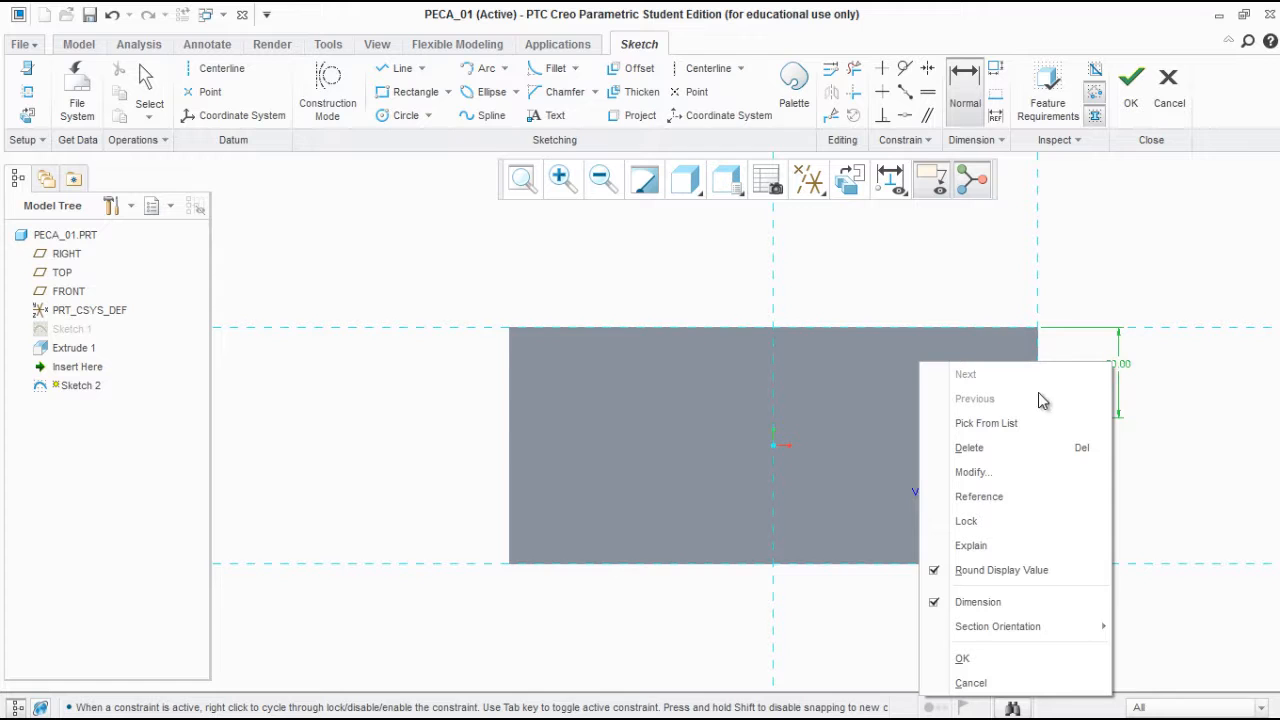
{"action": "left_click", "coordinate": [1005, 528]}
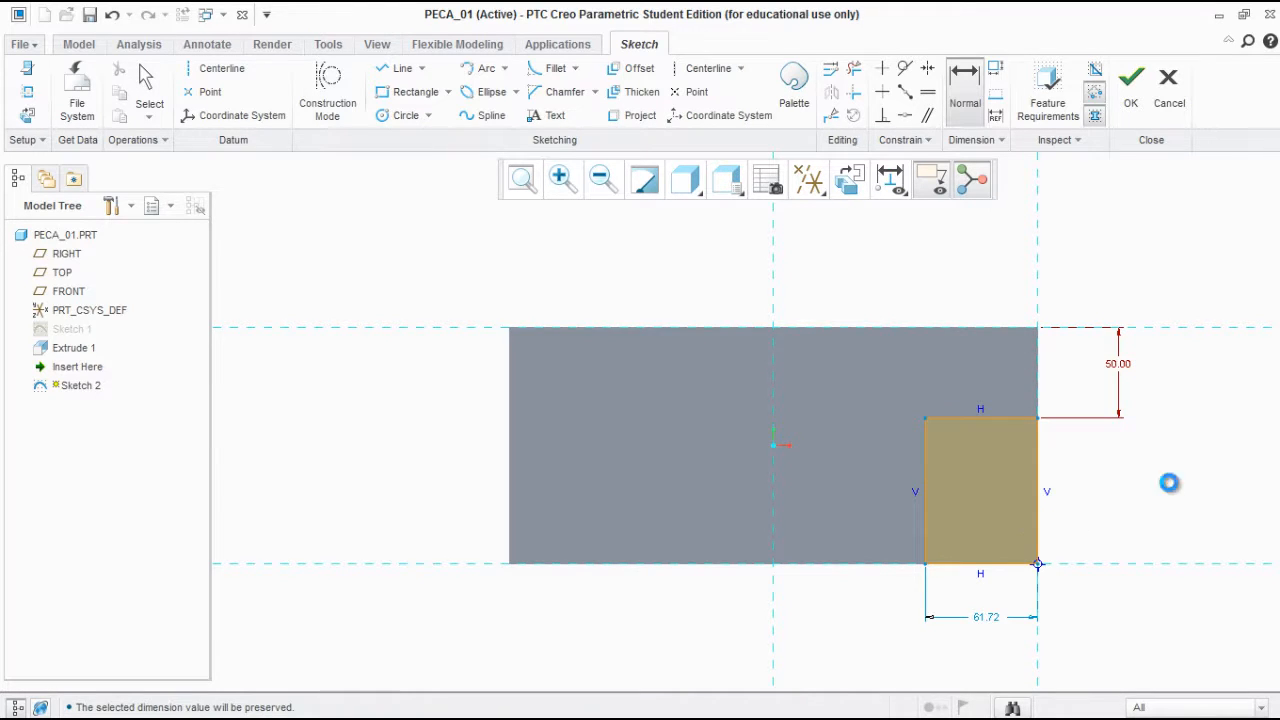
Read the width of the lower-right step in section B-B in Adobe Reader and return to the Creo Parametric sketch
{"action": "left_click", "coordinate": [1257, 393]}
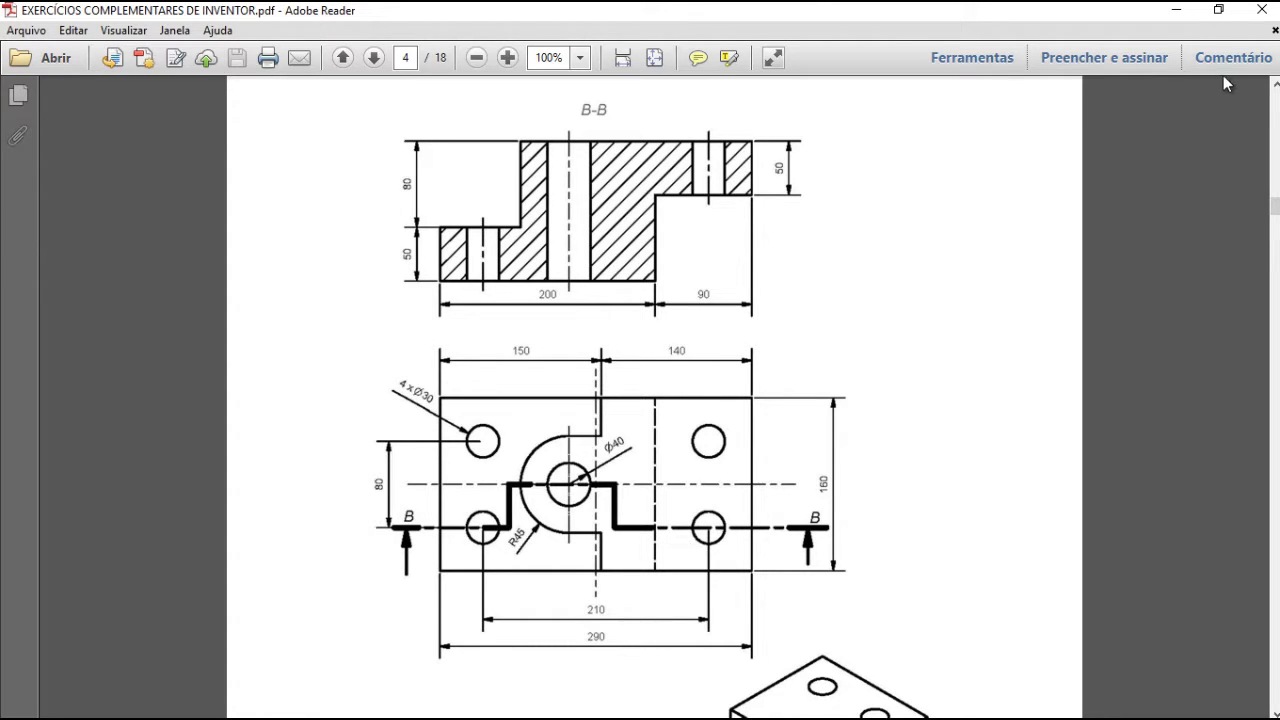
{"action": "left_click", "coordinate": [1177, 10]}
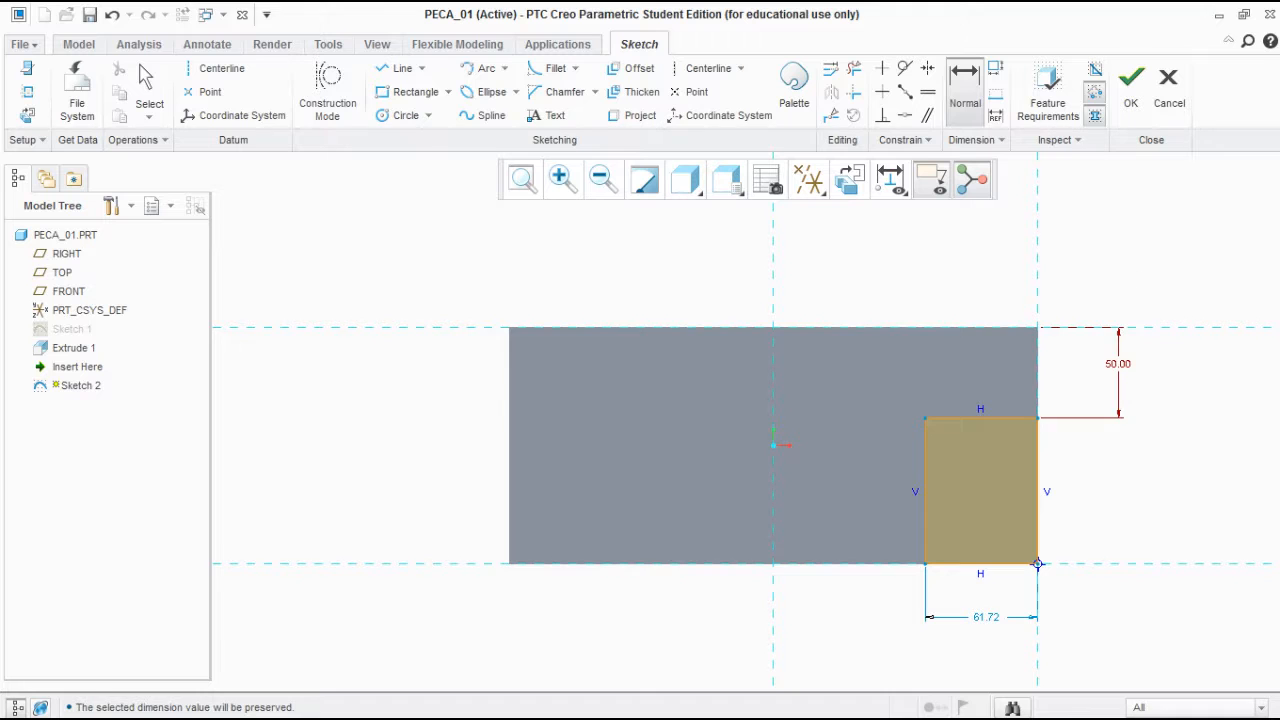
{"action": "left_click", "coordinate": [1262, 391]}
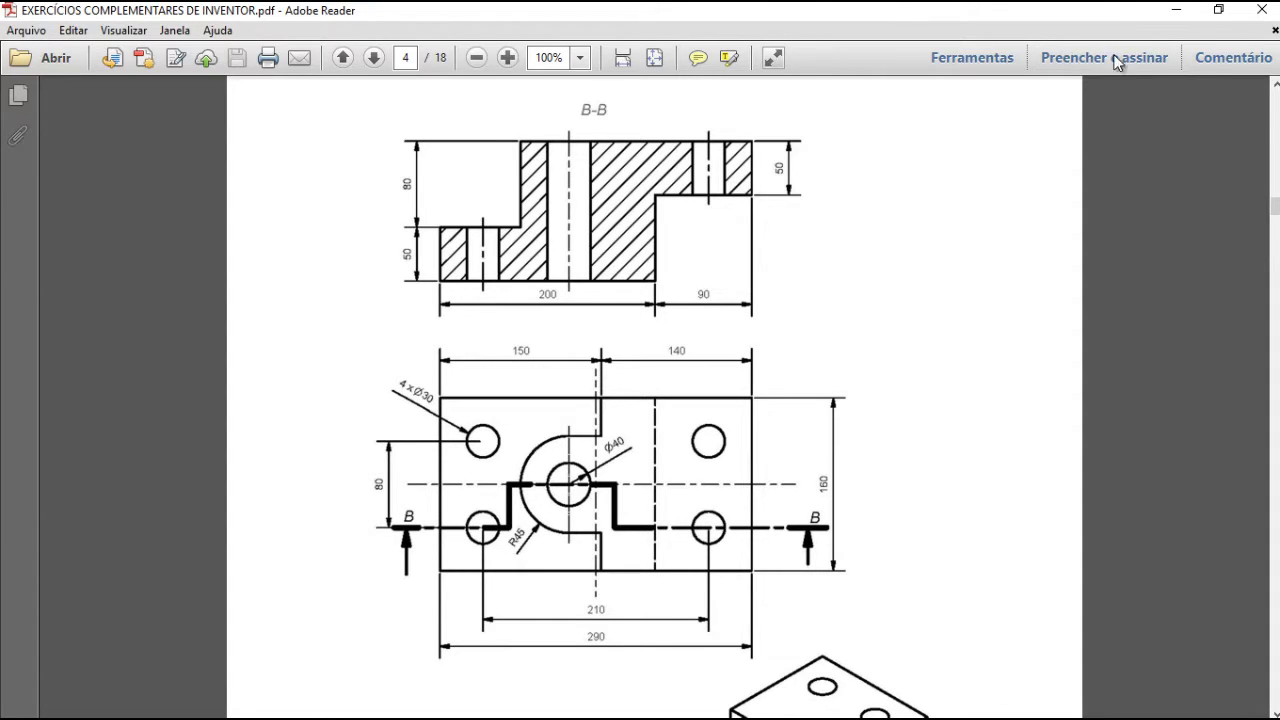
{"action": "left_click", "coordinate": [1176, 10]}
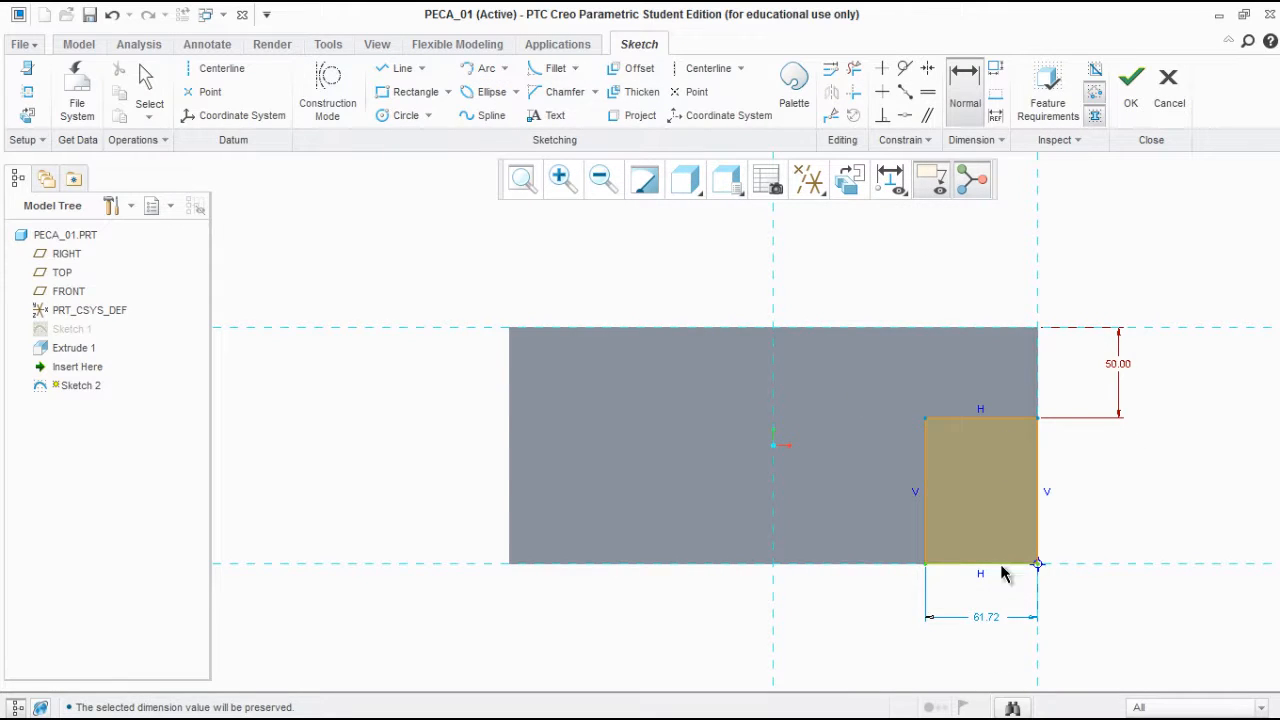
{"action": "mouse_move", "coordinate": [1277, 364]}
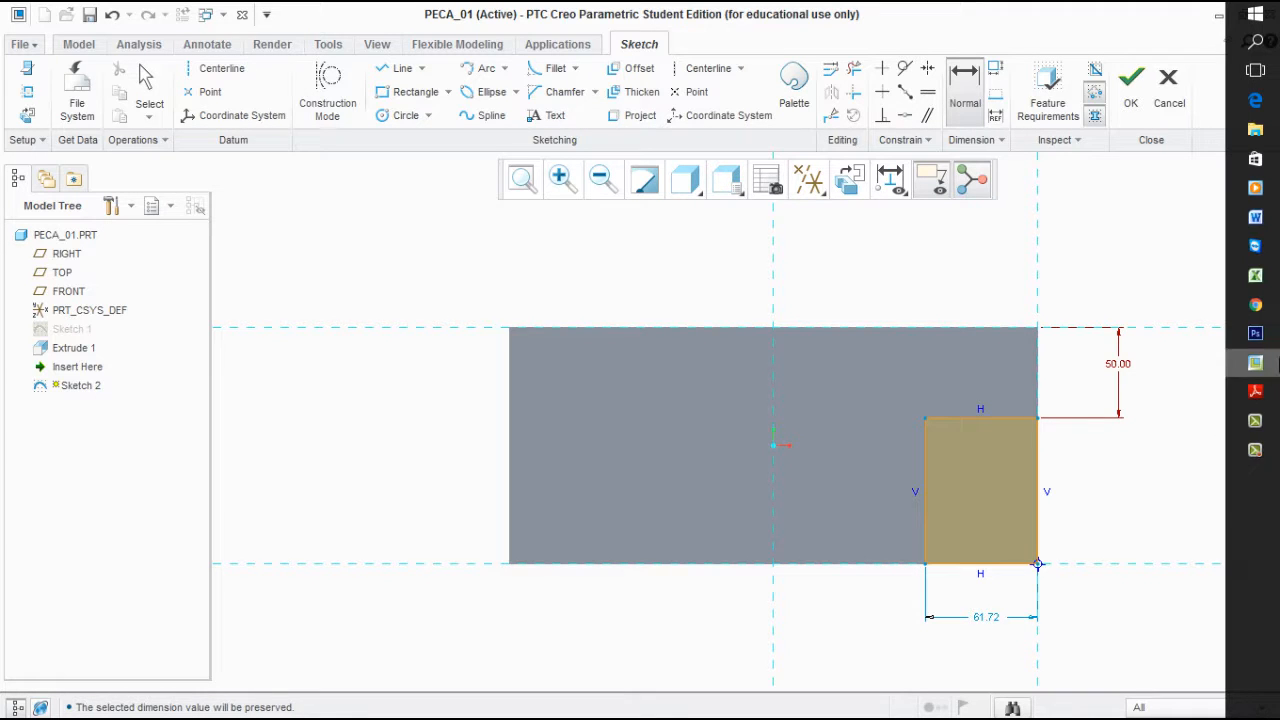
{"action": "left_click", "coordinate": [1255, 392]}
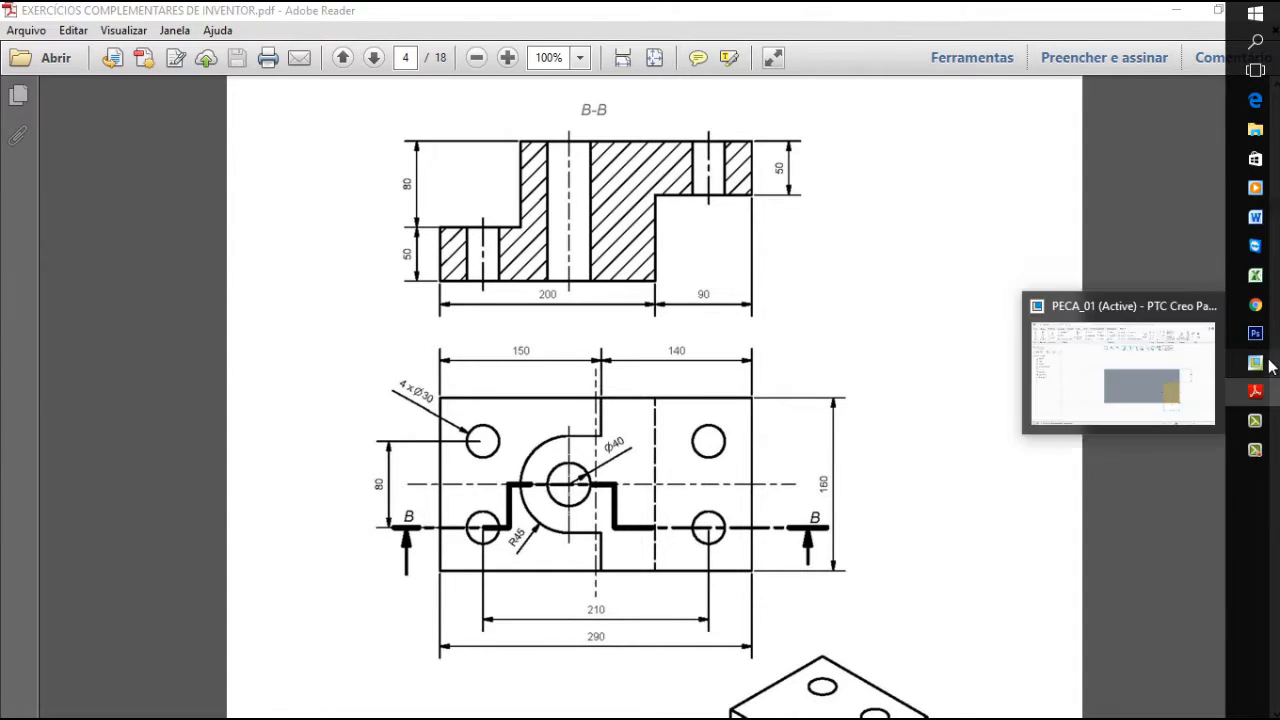
{"action": "left_click", "coordinate": [1270, 368]}
Set the rectangle's width to 90 mm, lock that dimension and finish the sketch
{"action": "double_click", "coordinate": [1010, 612]}
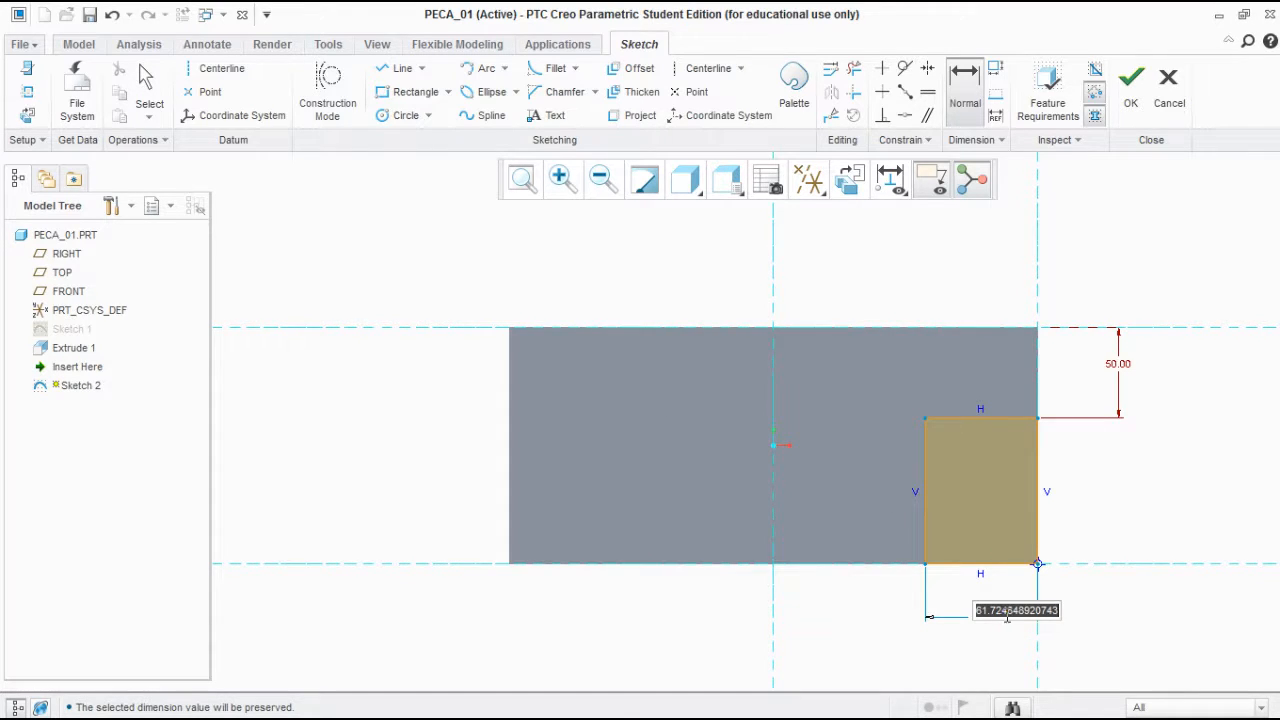
{"action": "type", "text": "90"}
{"action": "key", "text": "Return"}
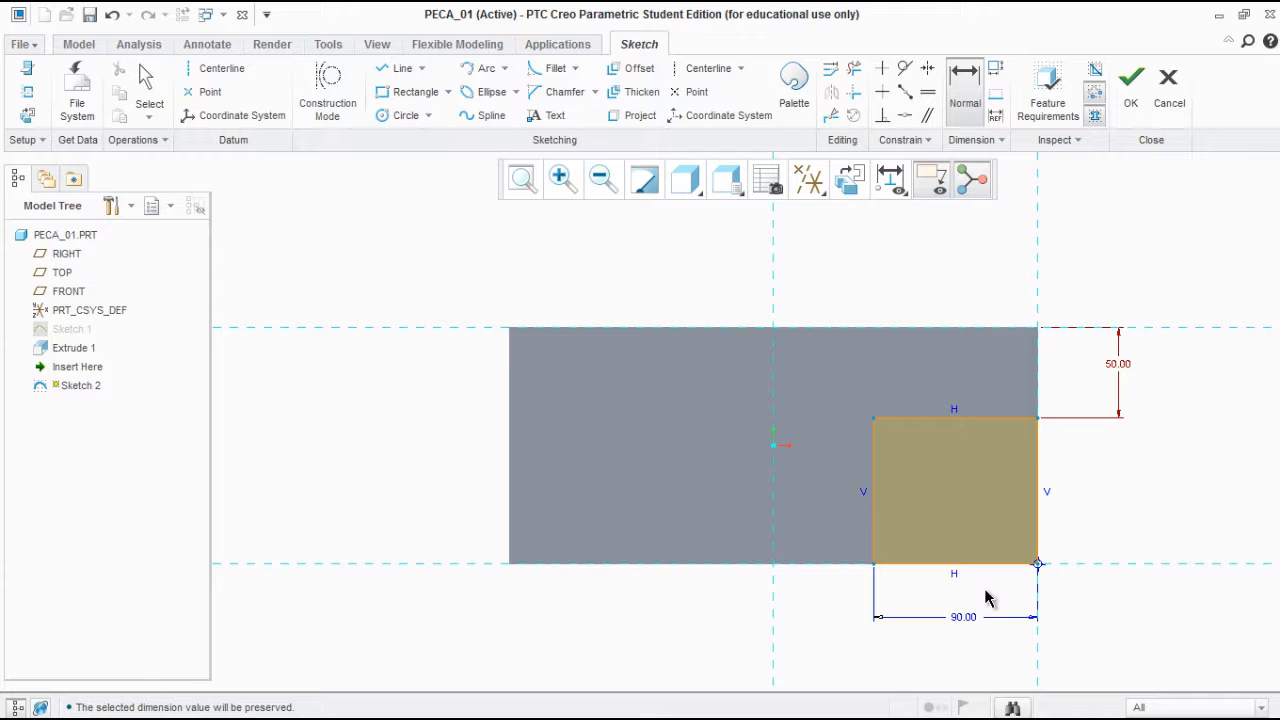
{"action": "left_click", "coordinate": [968, 616]}
{"action": "right_click", "coordinate": [969, 619]}
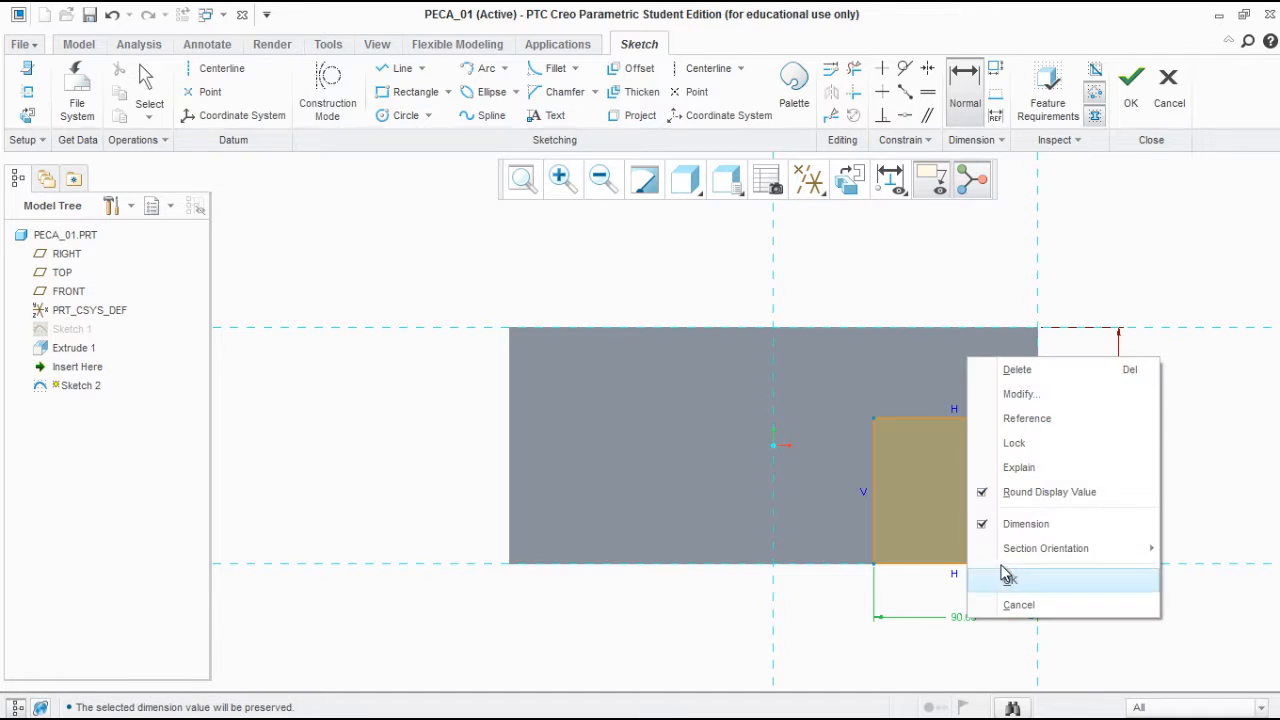
{"action": "left_click", "coordinate": [1027, 451]}
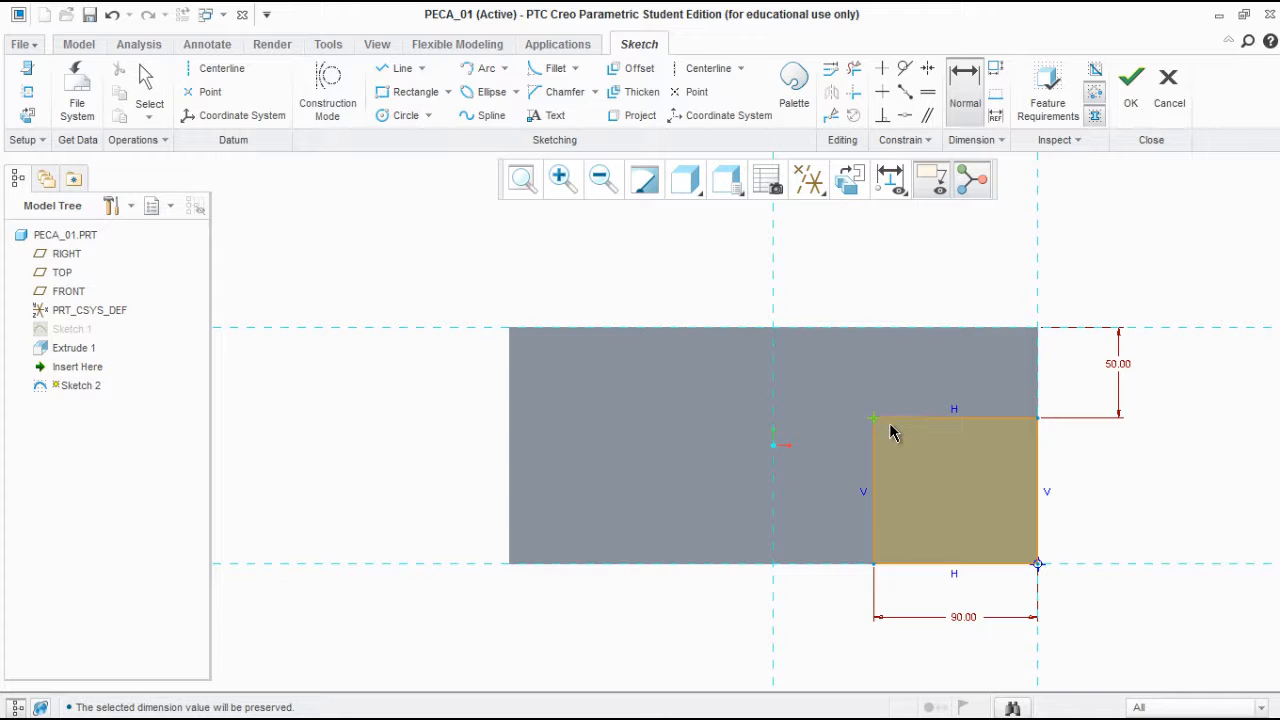
{"action": "left_click", "coordinate": [1133, 95]}
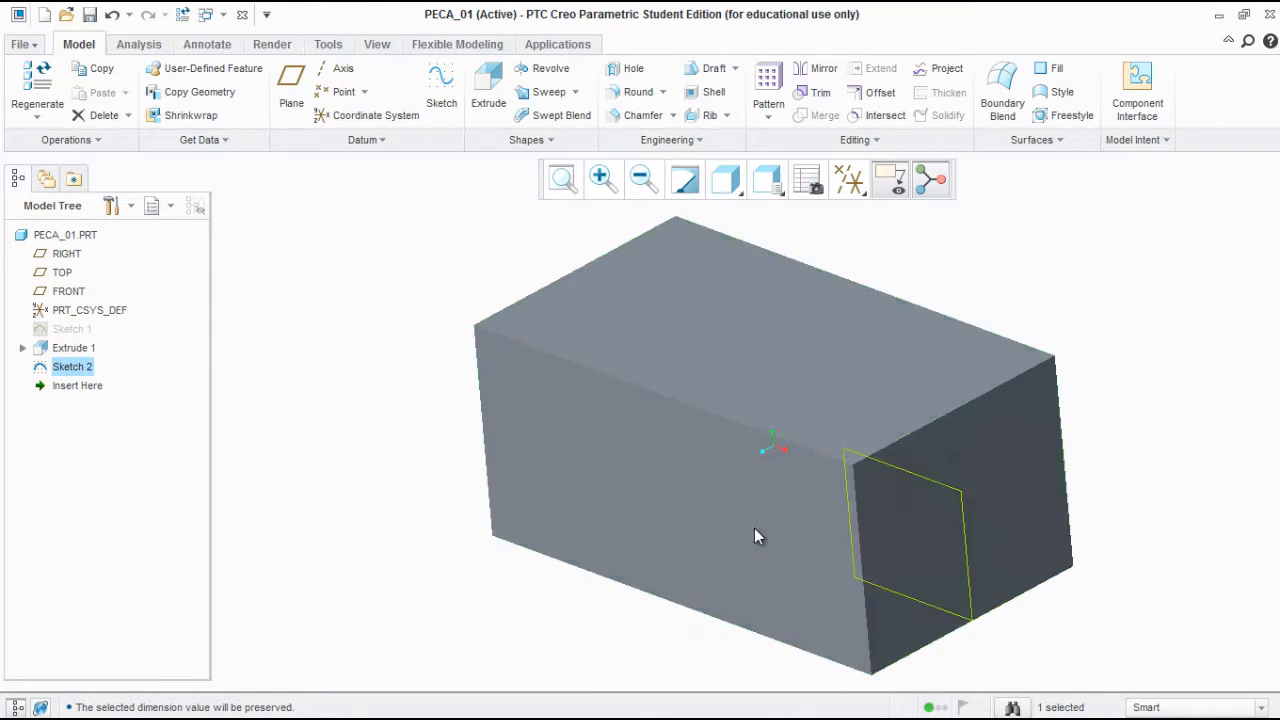
Select the FRONT plane and turn on the display of the datum planes
{"action": "left_click", "coordinate": [70, 292]}
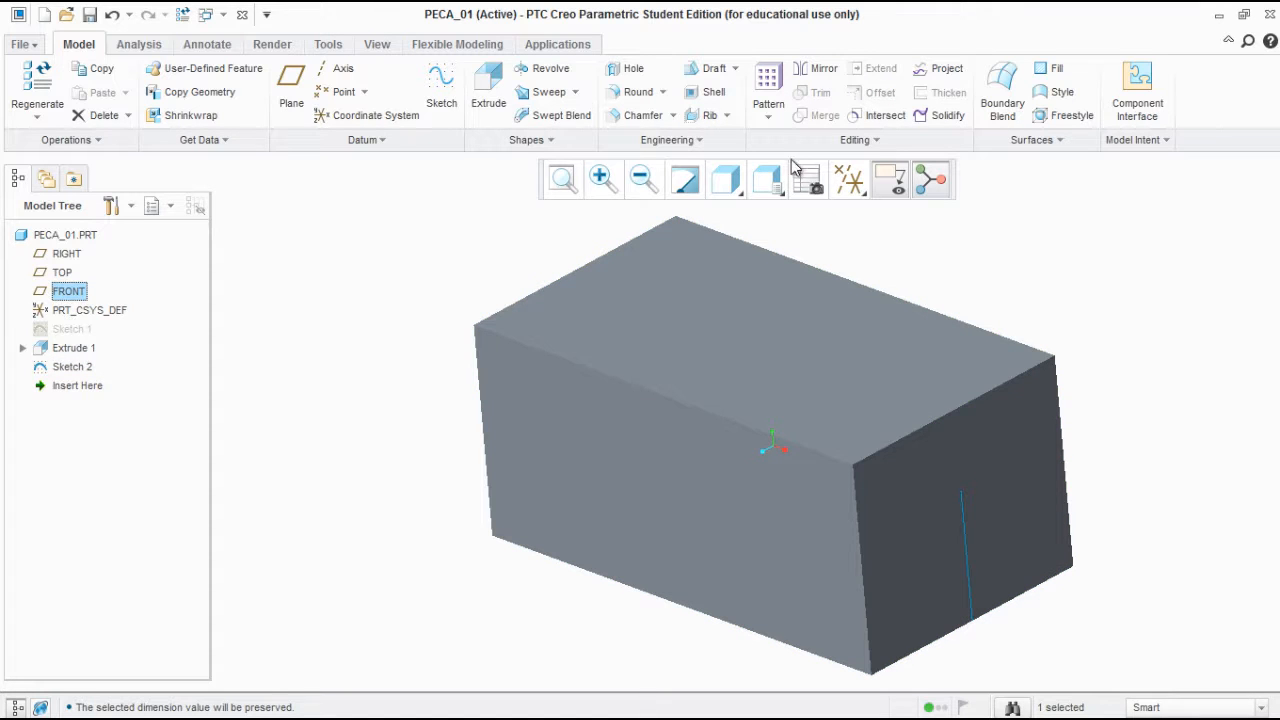
{"action": "left_click", "coordinate": [849, 180]}
{"action": "left_click", "coordinate": [842, 293]}
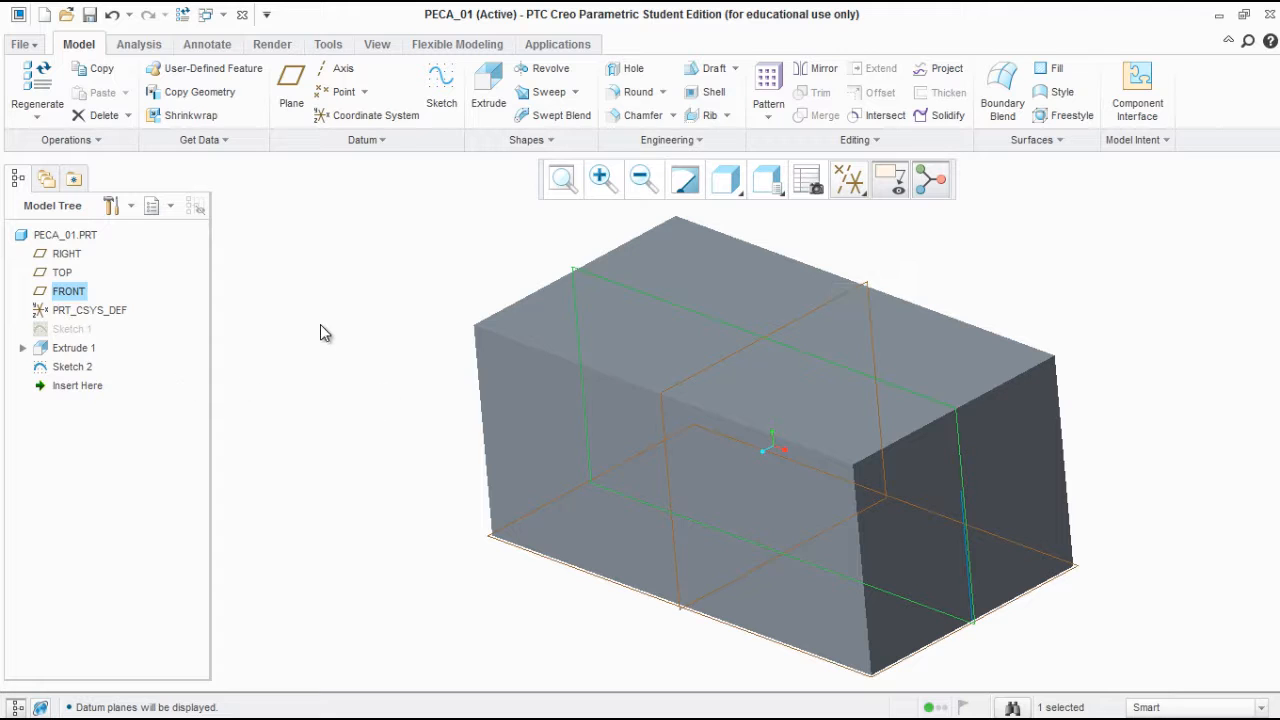
Extrude Sketch 2 as a solid cut that removes material from the block
{"action": "left_click", "coordinate": [60, 367]}
{"action": "mouse_move", "coordinate": [820, 460]}
{"action": "middle_mouse_down"}
{"action": "mouse_move", "coordinate": [873, 472]}
{"action": "mouse_move", "coordinate": [859, 481]}
{"action": "middle_mouse_up"}
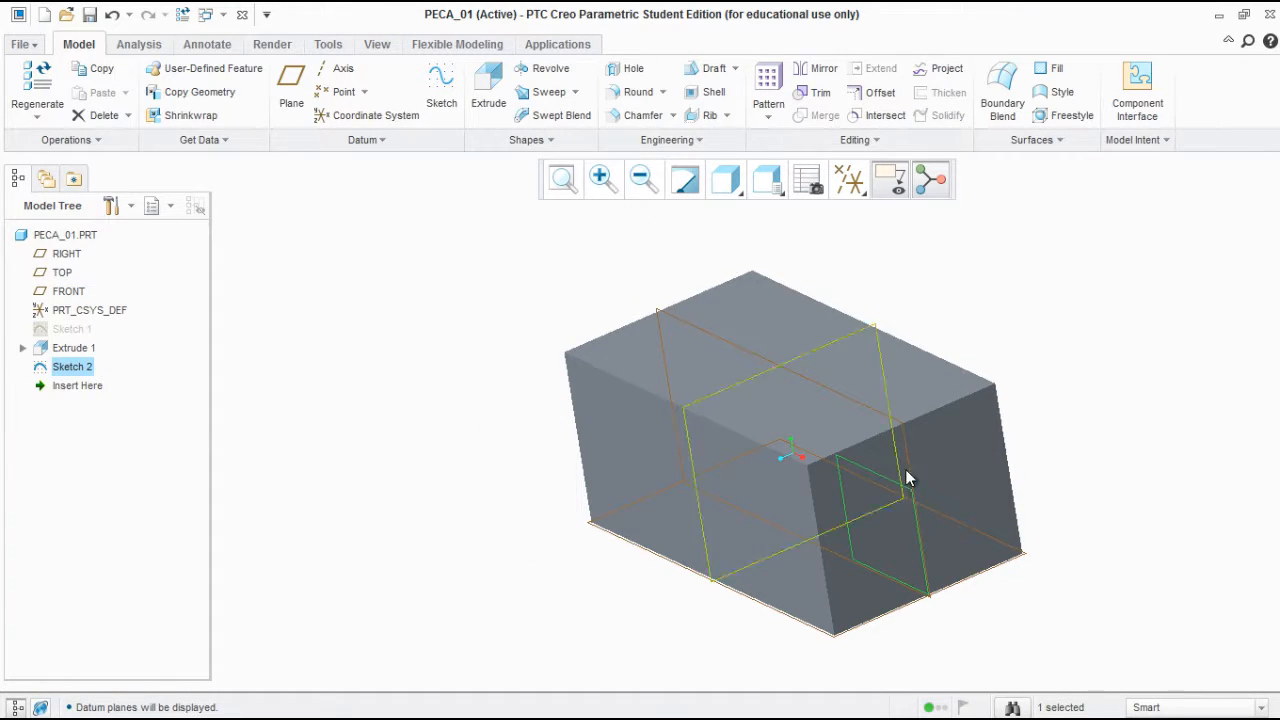
{"action": "left_click", "coordinate": [489, 92]}
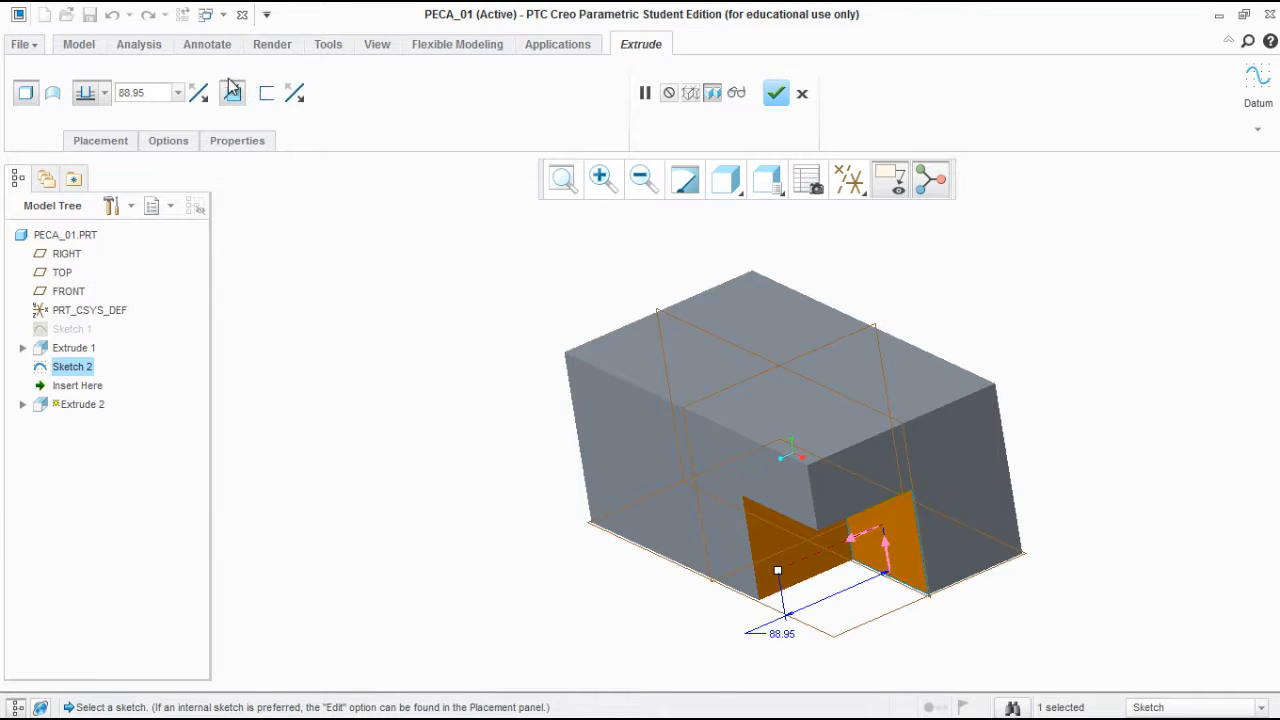
{"action": "left_click", "coordinate": [233, 94]}
{"action": "left_click", "coordinate": [233, 95]}
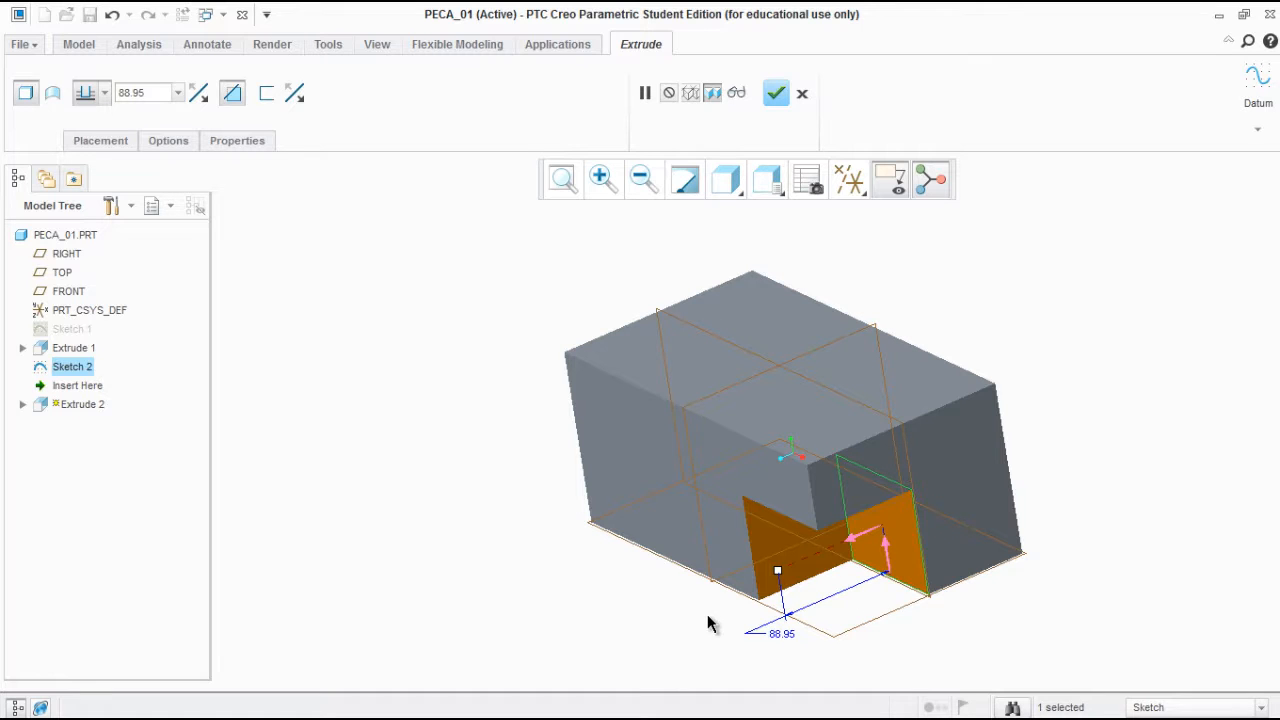
Change the cut's depth option to symmetric about the sketch plane
{"action": "left_click", "coordinate": [150, 90]}
{"action": "middle_click_drag", "start_coordinate": [857, 400], "coordinate": [764, 540]}
{"action": "middle_click_drag", "start_coordinate": [677, 485], "coordinate": [869, 482]}
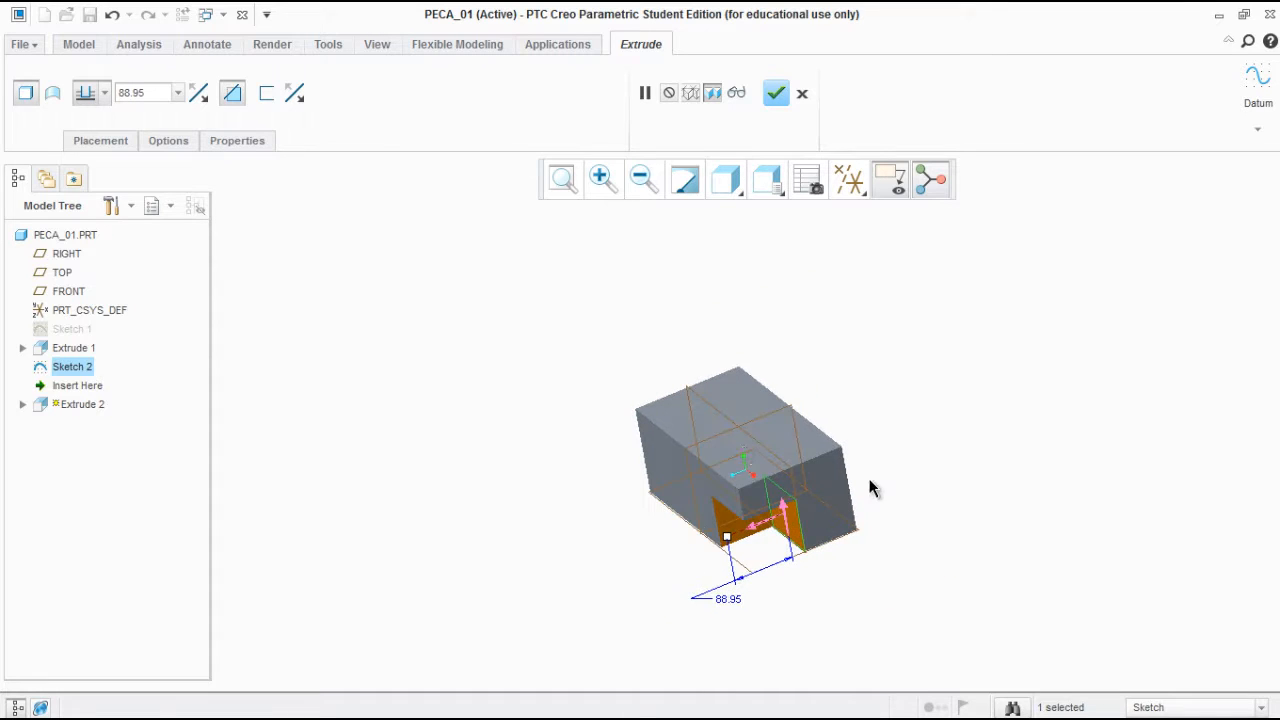
{"action": "scroll", "coordinate": [717, 582], "scroll_direction": "down", "scroll_amount": 2}
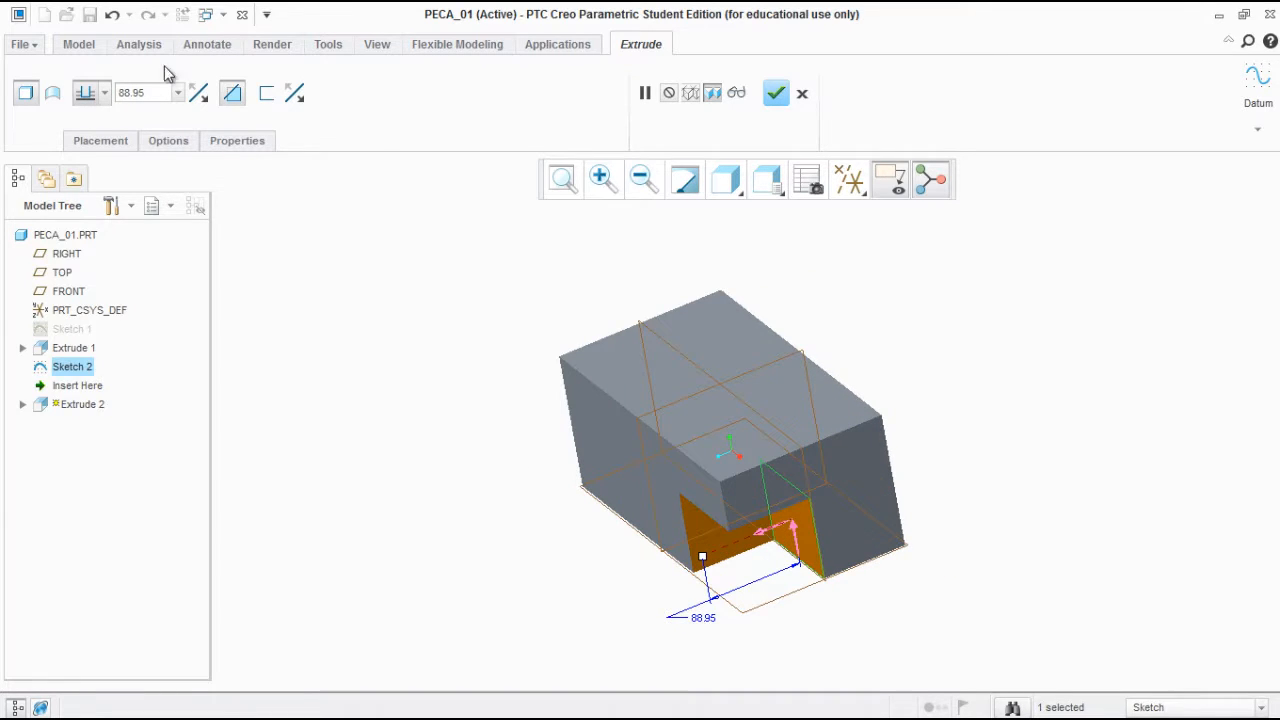
{"action": "left_click", "coordinate": [116, 95]}
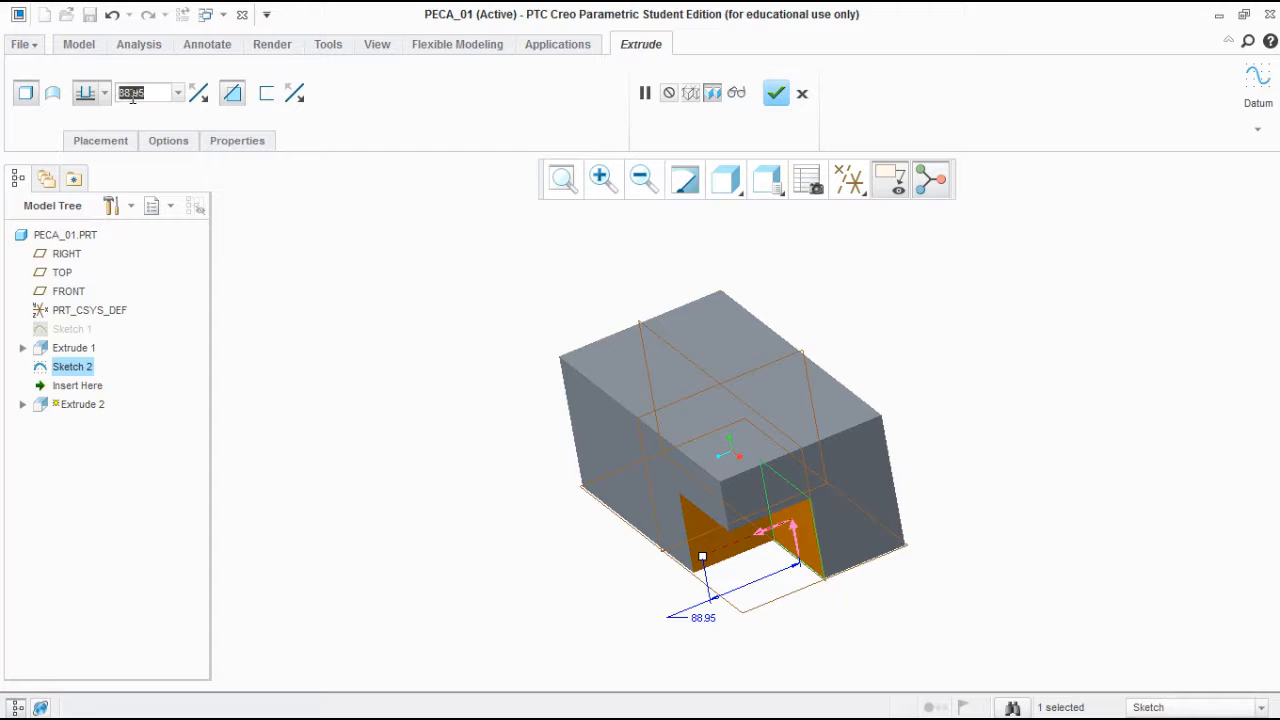
{"action": "mouse_move", "coordinate": [712, 502]}
{"action": "middle_mouse_down"}
{"action": "mouse_move", "coordinate": [691, 458]}
{"action": "mouse_move", "coordinate": [714, 520]}
{"action": "middle_mouse_up"}
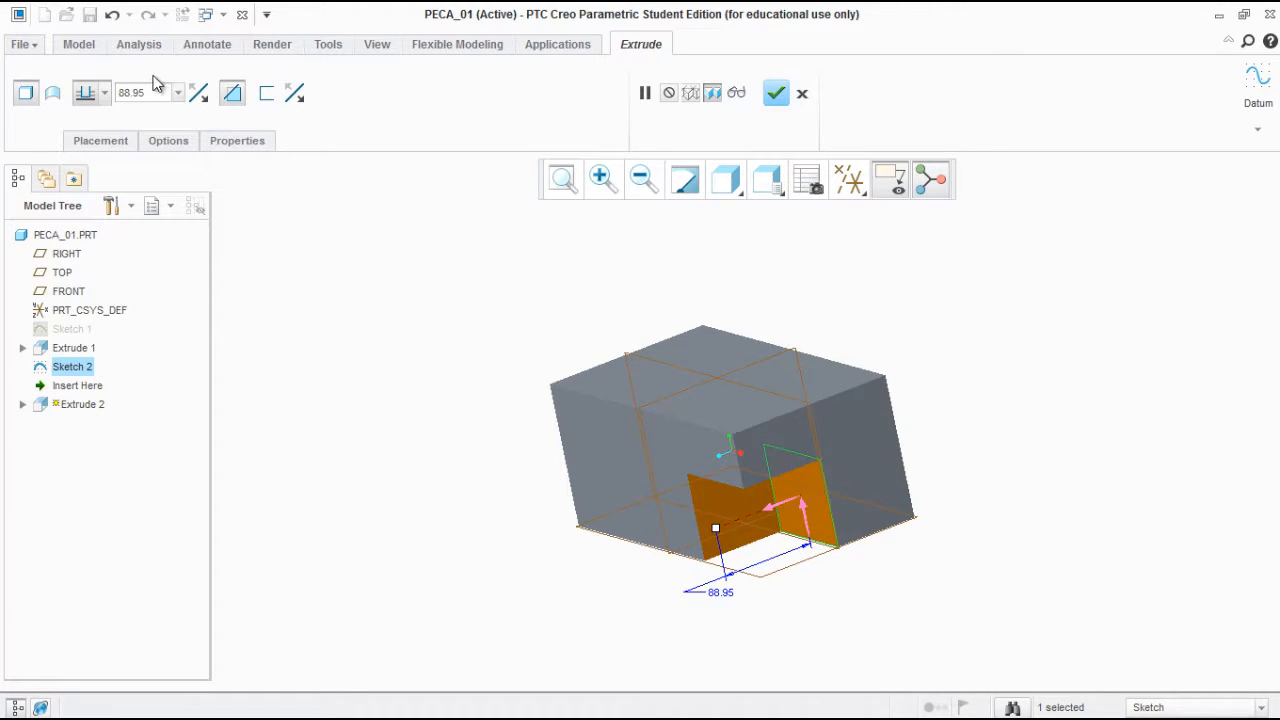
{"action": "left_click", "coordinate": [105, 94]}
{"action": "left_click", "coordinate": [86, 148]}
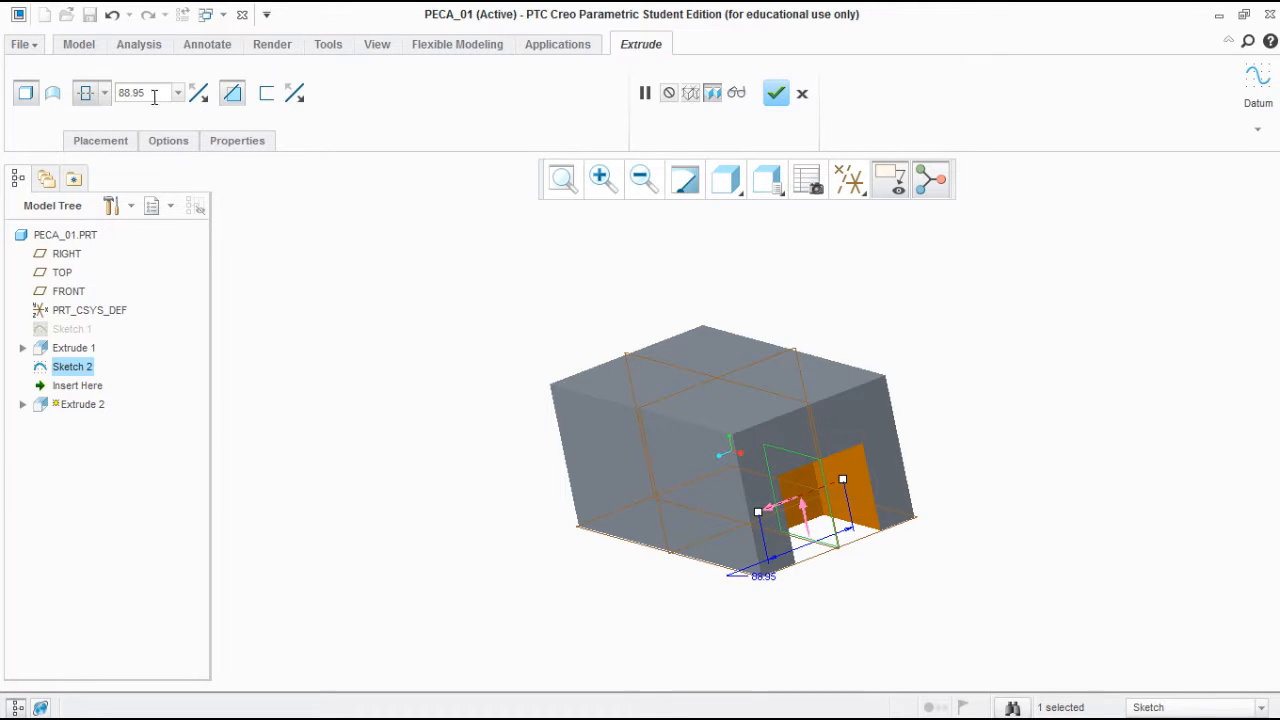
Set the symmetric cut's total depth to 50 mm
{"action": "double_click", "coordinate": [150, 93]}
{"action": "middle_click_drag", "start_coordinate": [745, 493], "coordinate": [389, 331]}
{"action": "double_click", "coordinate": [140, 93]}
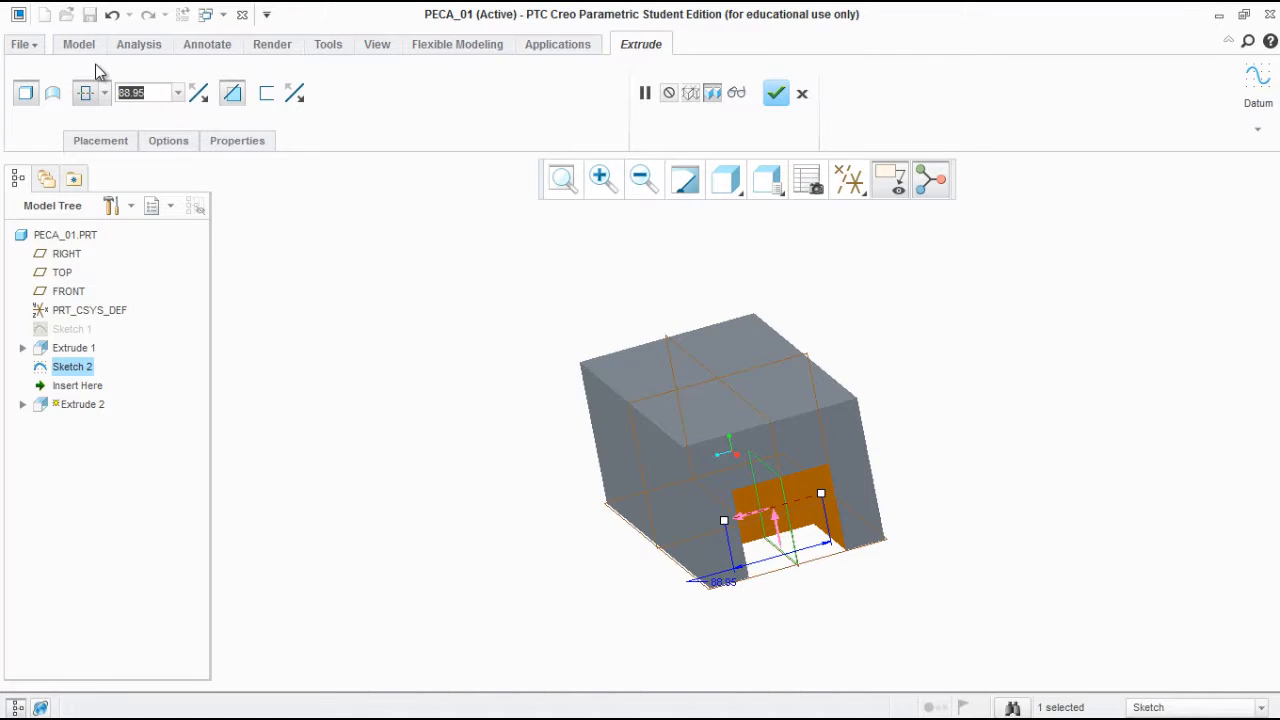
{"action": "type", "text": "50"}
{"action": "key", "text": "Return"}
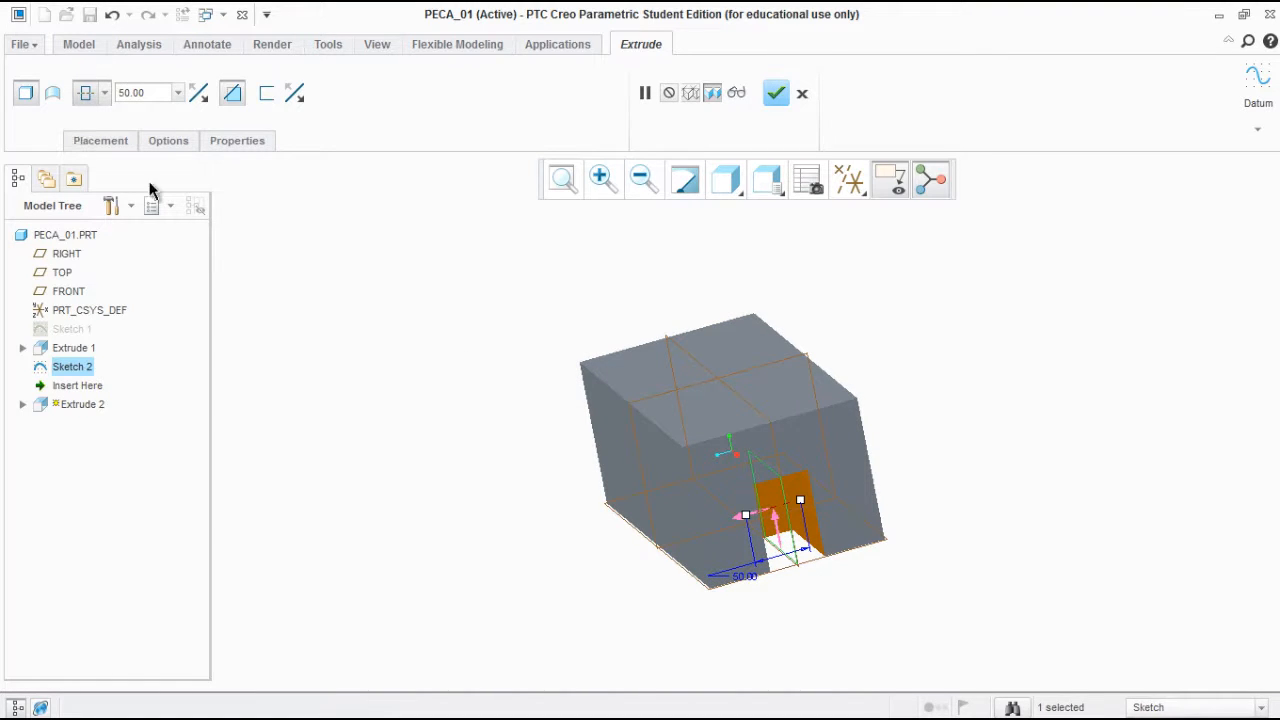
Increase the symmetric cut's depth to 200 mm and inspect its preview across the block's full width
{"action": "mouse_move", "coordinate": [760, 514]}
{"action": "middle_mouse_down"}
{"action": "mouse_move", "coordinate": [726, 449]}
{"action": "mouse_move", "coordinate": [750, 550]}
{"action": "mouse_move", "coordinate": [766, 524]}
{"action": "middle_mouse_up"}
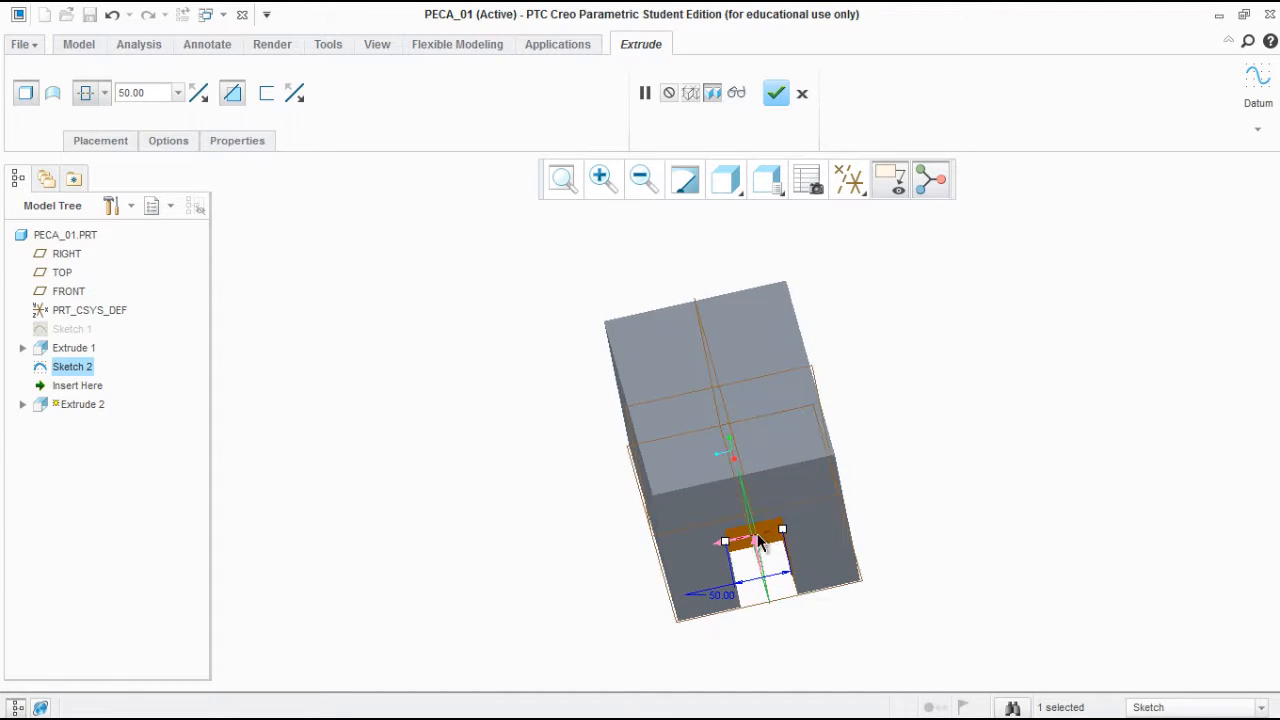
{"action": "double_click", "coordinate": [163, 93]}
{"action": "type", "text": "200"}
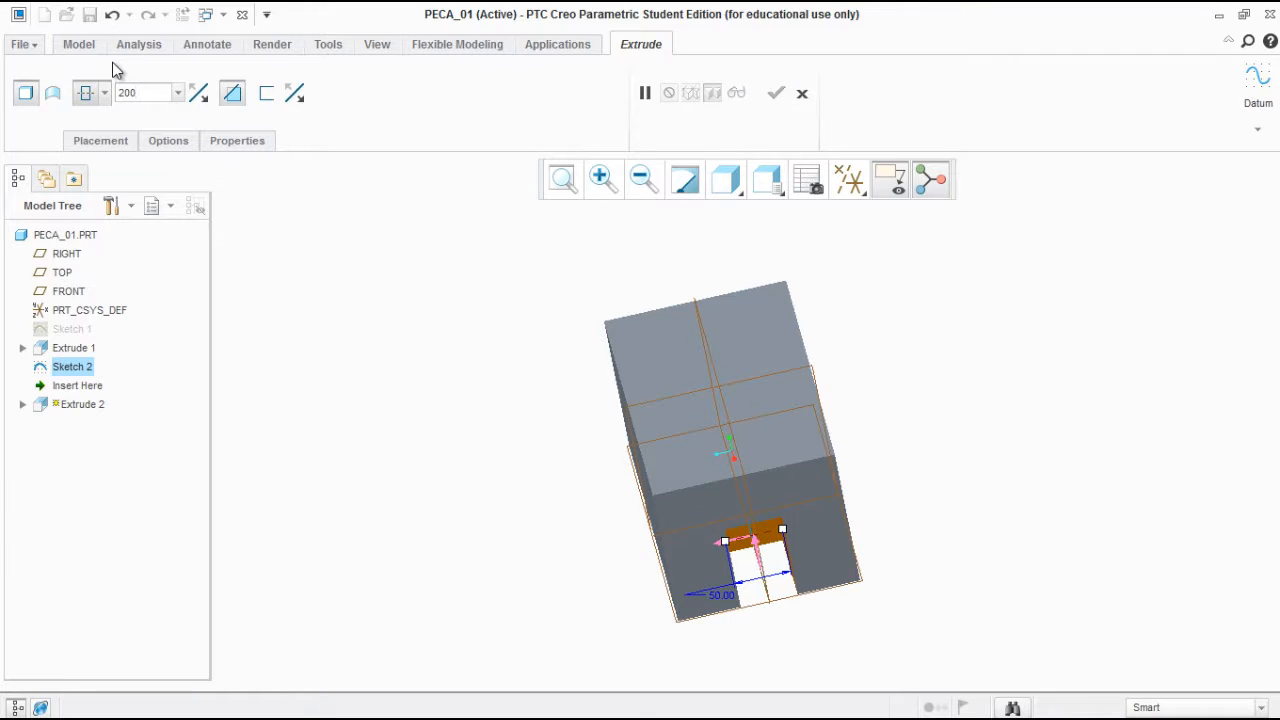
{"action": "key", "text": "Return"}
{"action": "middle_click_drag", "start_coordinate": [670, 395], "coordinate": [938, 435]}
{"action": "middle_click_drag", "start_coordinate": [824, 438], "coordinate": [812, 418]}
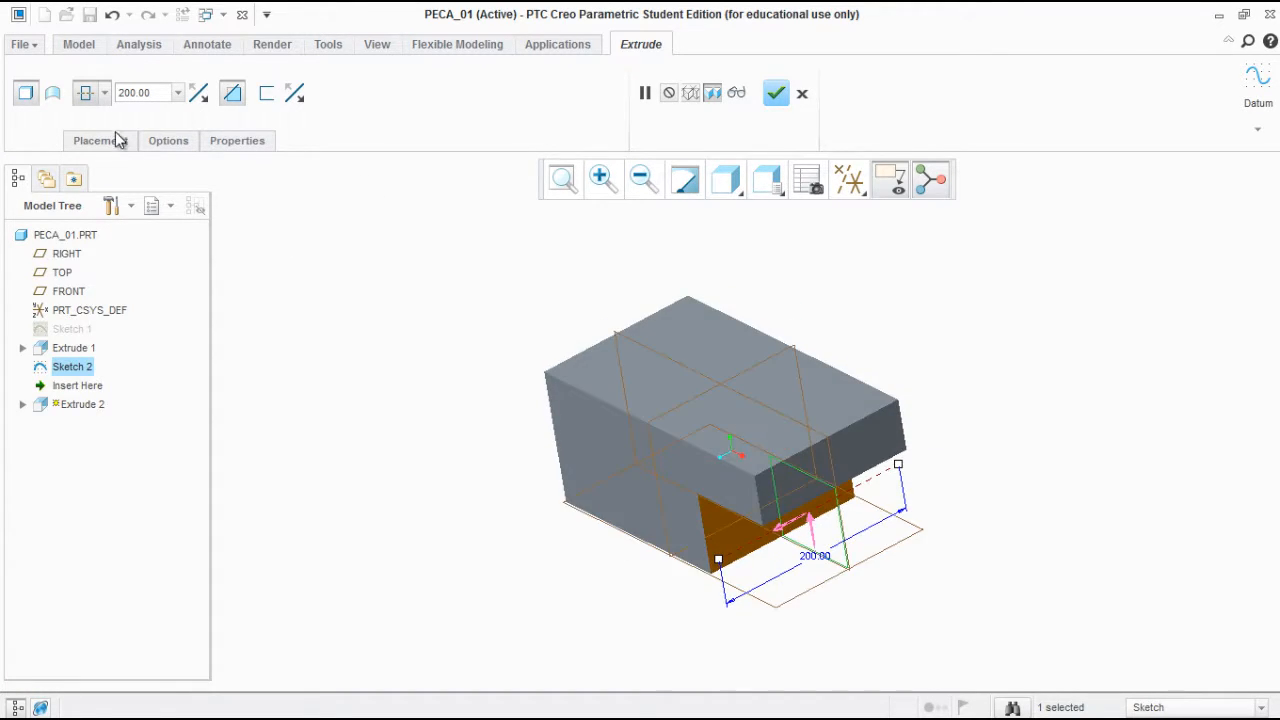
Switch the cut's depth option from symmetric to blind and finally to Through All
{"action": "left_click", "coordinate": [104, 94]}
{"action": "left_click", "coordinate": [88, 126]}
{"action": "left_click", "coordinate": [105, 93]}
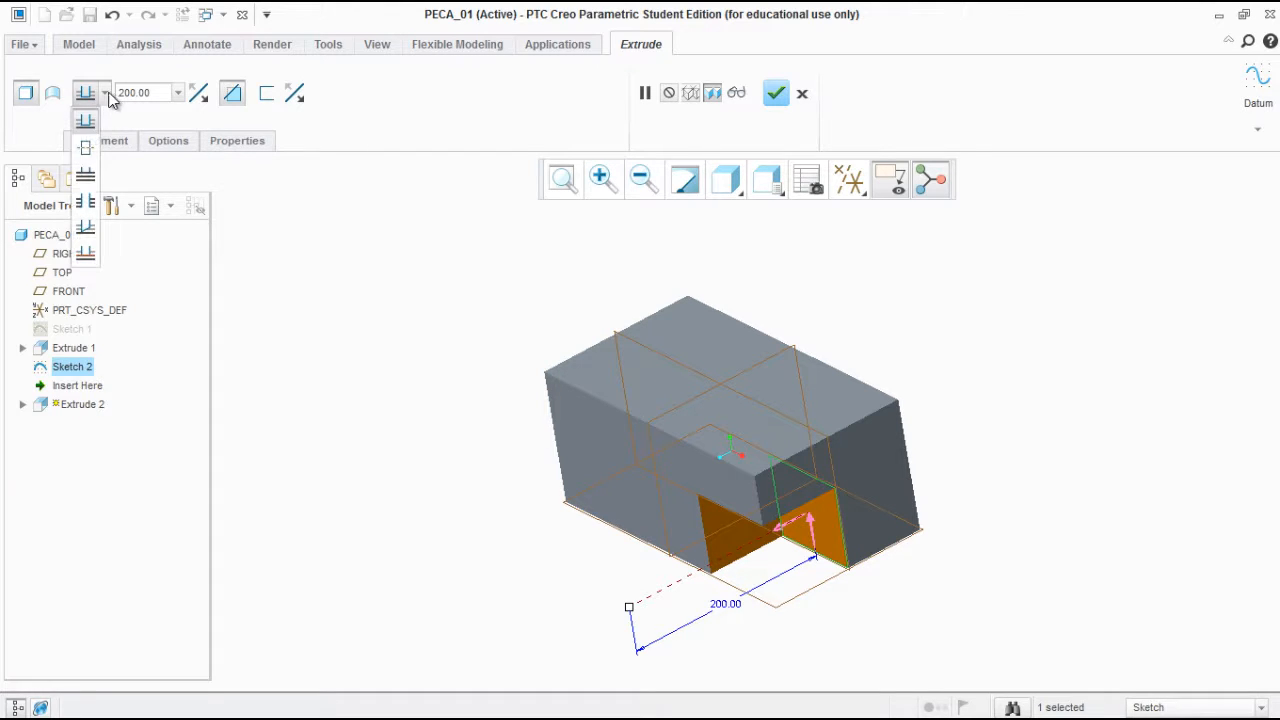
{"action": "left_click", "coordinate": [87, 204]}
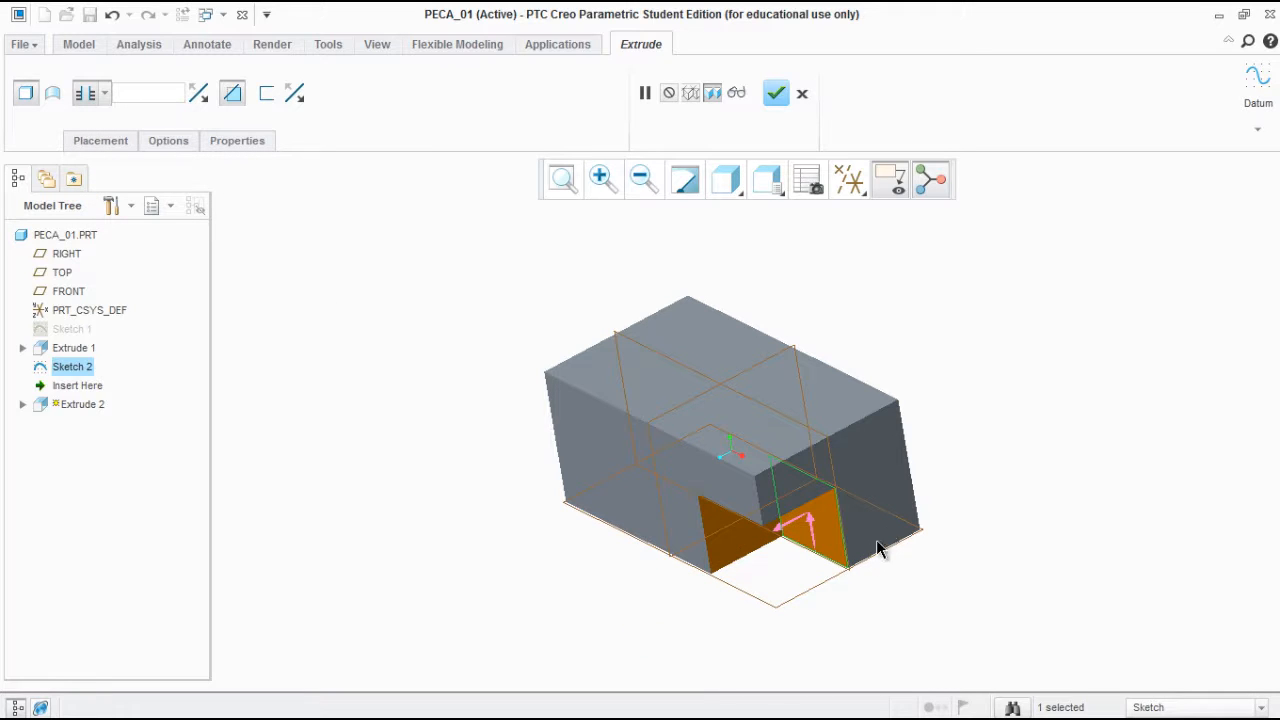
Set the cut's second side to Through All as well and complete the step cut across the block's full width
{"action": "middle_click_drag", "start_coordinate": [703, 566], "coordinate": [789, 436]}
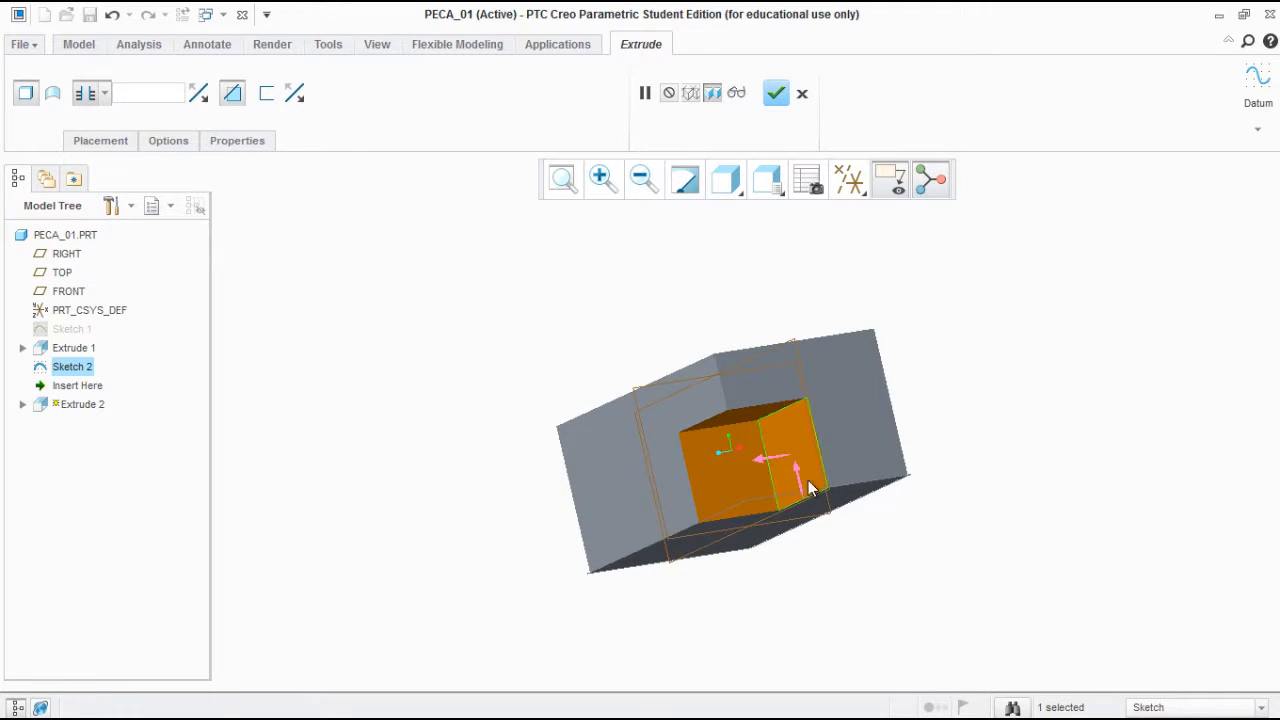
{"action": "middle_click_drag", "start_coordinate": [808, 483], "coordinate": [731, 521]}
{"action": "scroll", "coordinate": [654, 494], "scroll_direction": "up", "scroll_amount": 3}
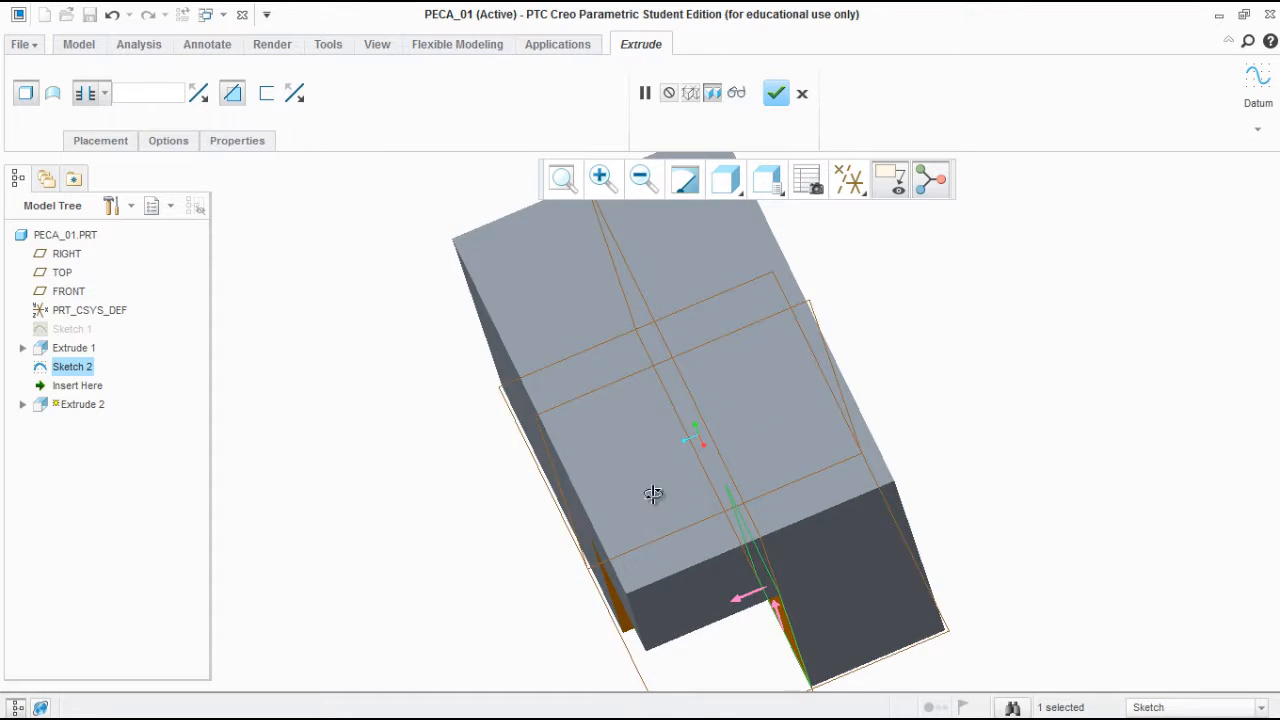
{"action": "mouse_move", "coordinate": [654, 494]}
{"action": "middle_mouse_down"}
{"action": "mouse_move", "coordinate": [749, 434]}
{"action": "mouse_move", "coordinate": [729, 460]}
{"action": "mouse_move", "coordinate": [669, 487]}
{"action": "middle_mouse_up"}
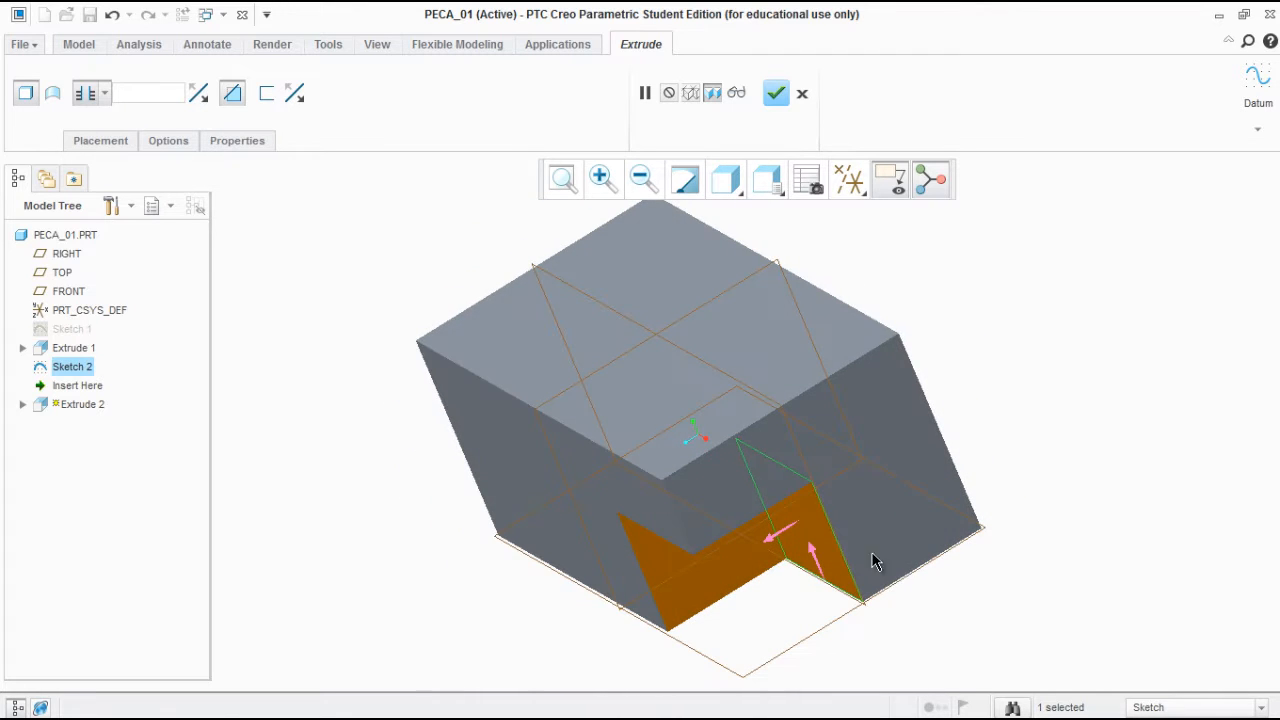
{"action": "left_click", "coordinate": [170, 143]}
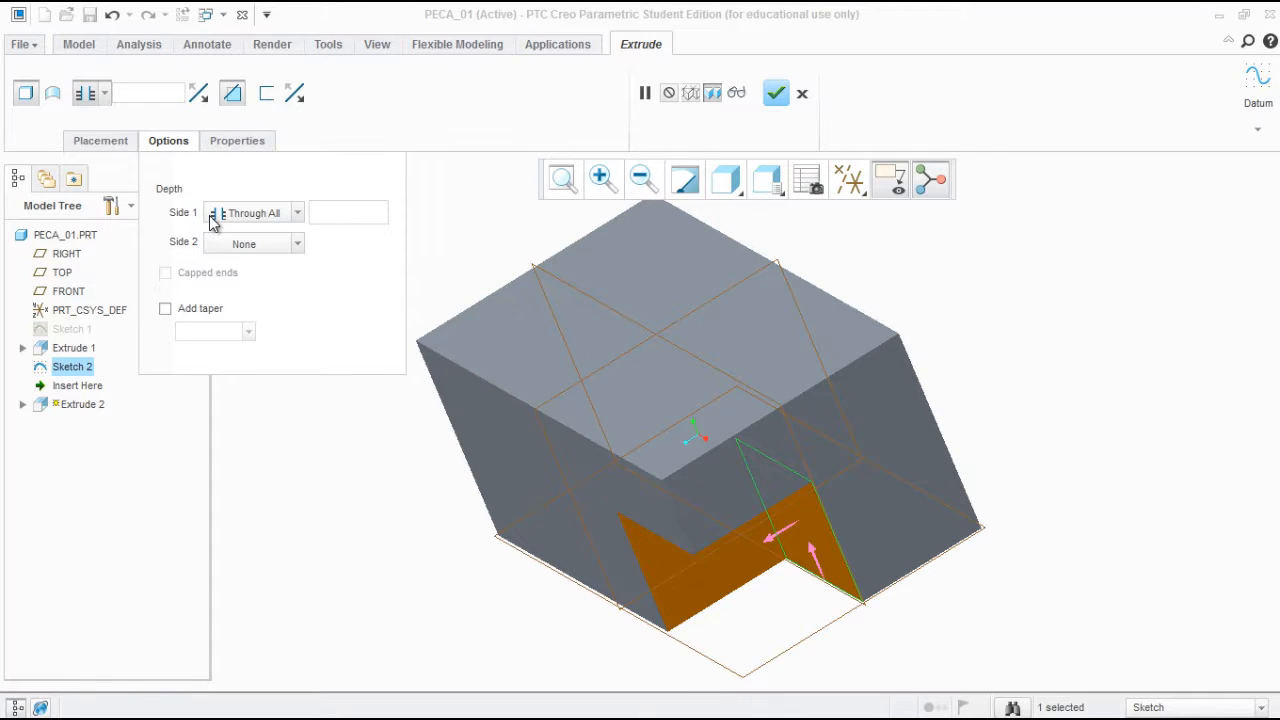
{"action": "left_click", "coordinate": [297, 246]}
{"action": "left_click", "coordinate": [256, 266]}
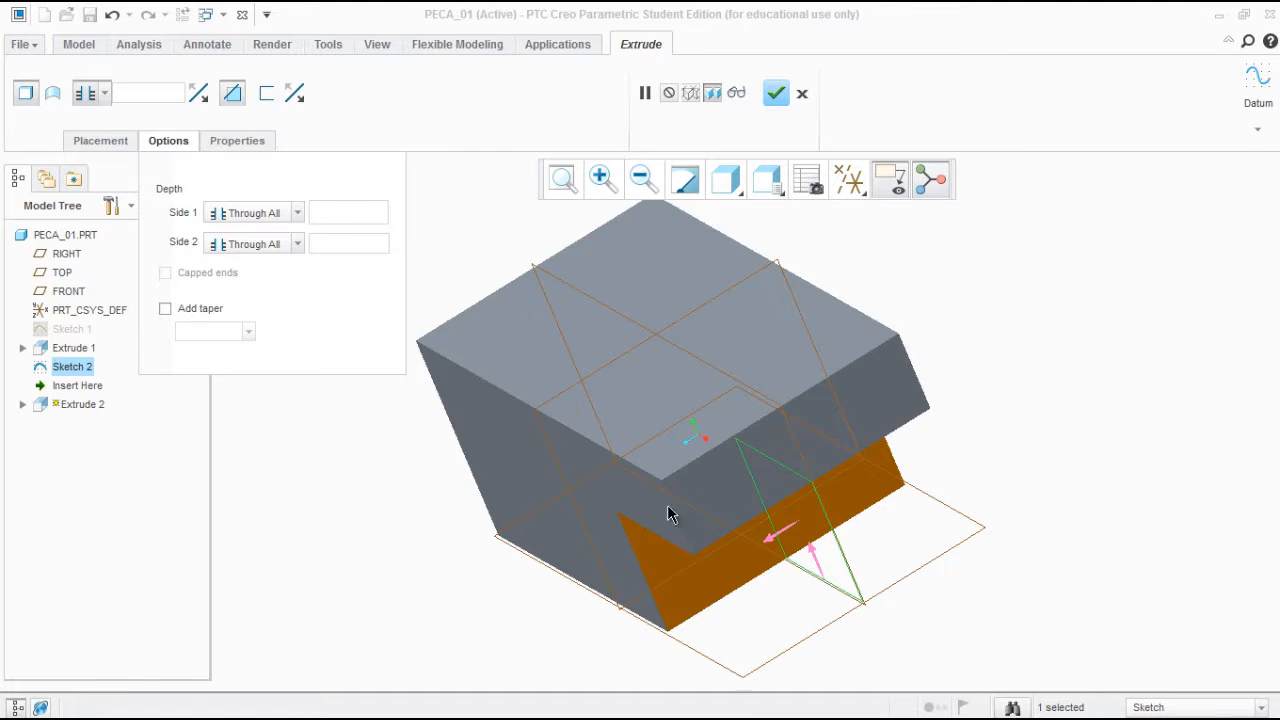
{"action": "middle_click_drag", "start_coordinate": [669, 514], "coordinate": [760, 469]}
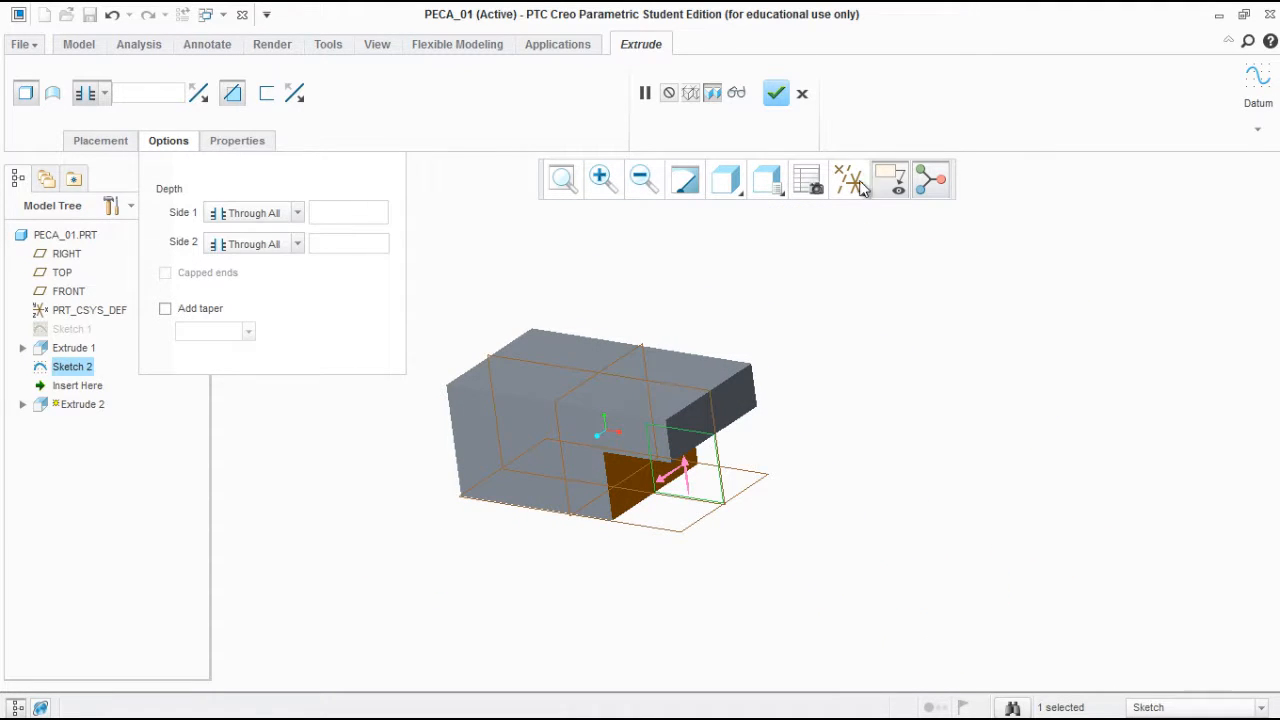
{"action": "left_click", "coordinate": [776, 93]}
Turn off the display of the datum planes
{"action": "left_click", "coordinate": [849, 179]}
{"action": "left_click", "coordinate": [900, 292]}
{"action": "middle_click_drag", "start_coordinate": [630, 400], "coordinate": [720, 425]}
Check the plan view in the PDF drawing, and start a sketch on the block's upper face in the TOP orientation
{"action": "left_click", "coordinate": [1256, 393]}
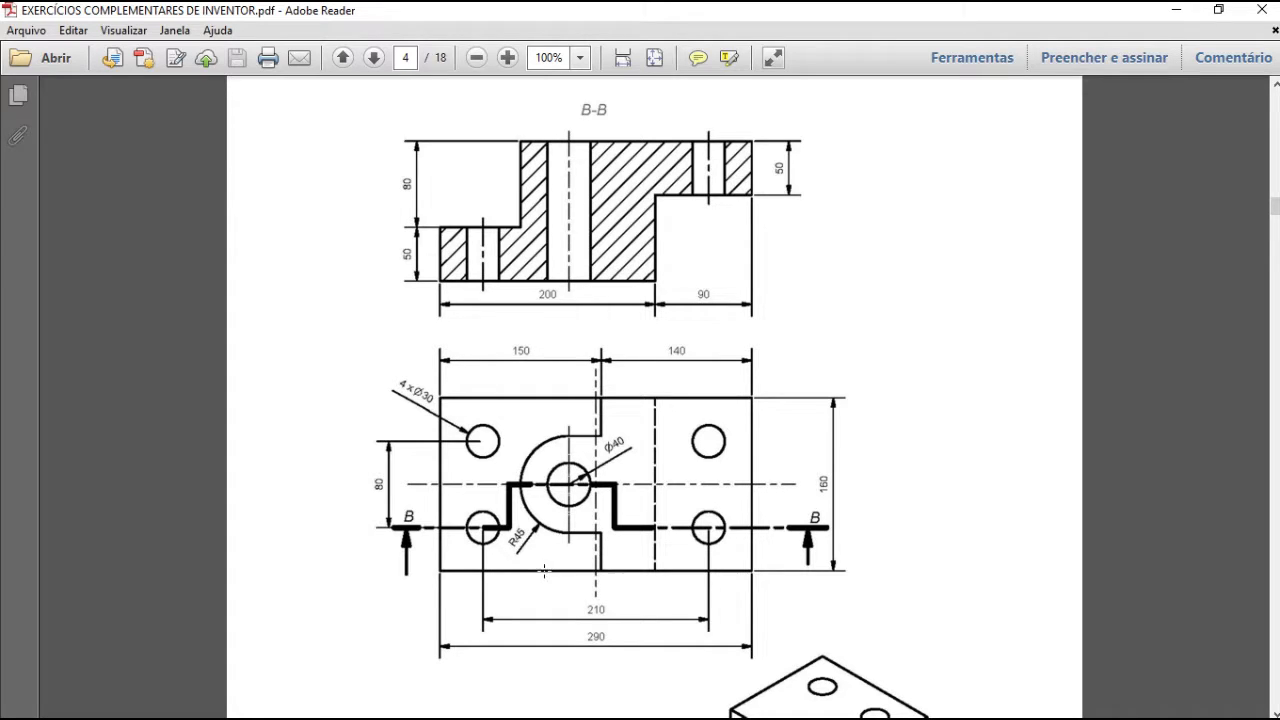
{"action": "left_click", "coordinate": [1177, 10]}
{"action": "middle_click_drag", "start_coordinate": [700, 390], "coordinate": [580, 367]}
{"action": "left_click", "coordinate": [579, 368]}
{"action": "left_click", "coordinate": [593, 372]}
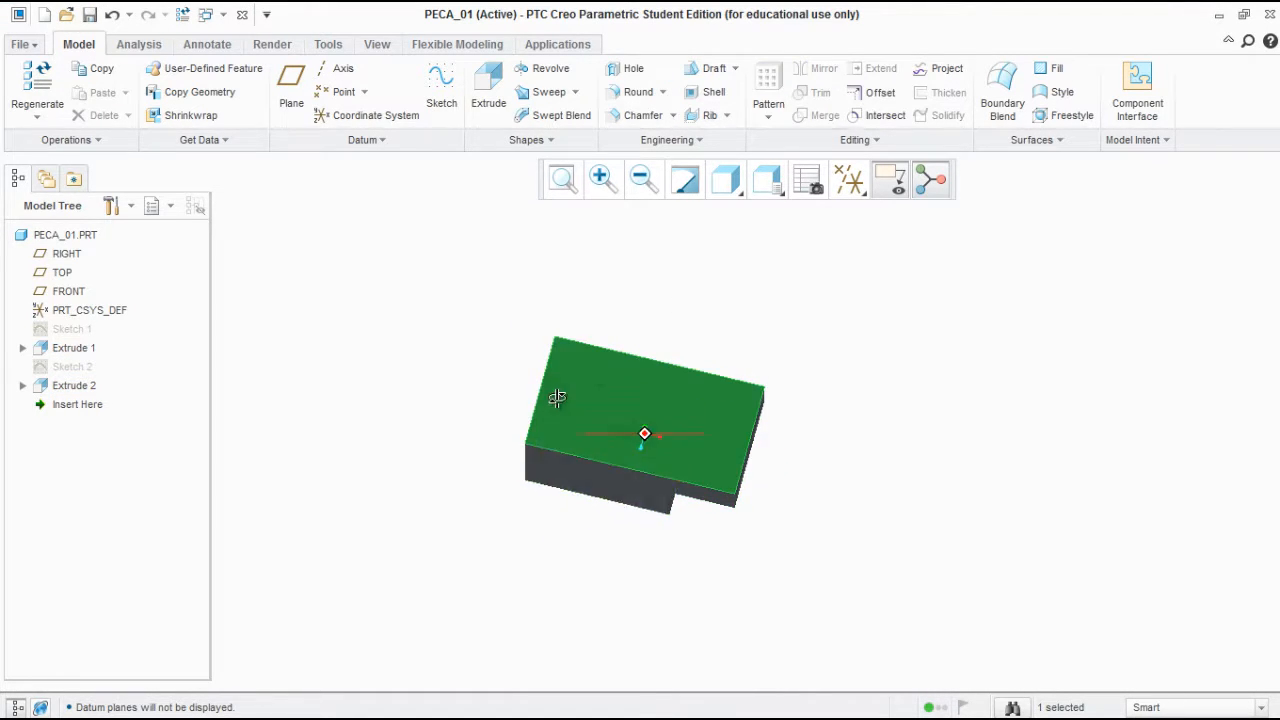
{"action": "middle_click_drag", "start_coordinate": [640, 432], "coordinate": [566, 356]}
{"action": "left_click", "coordinate": [441, 88]}
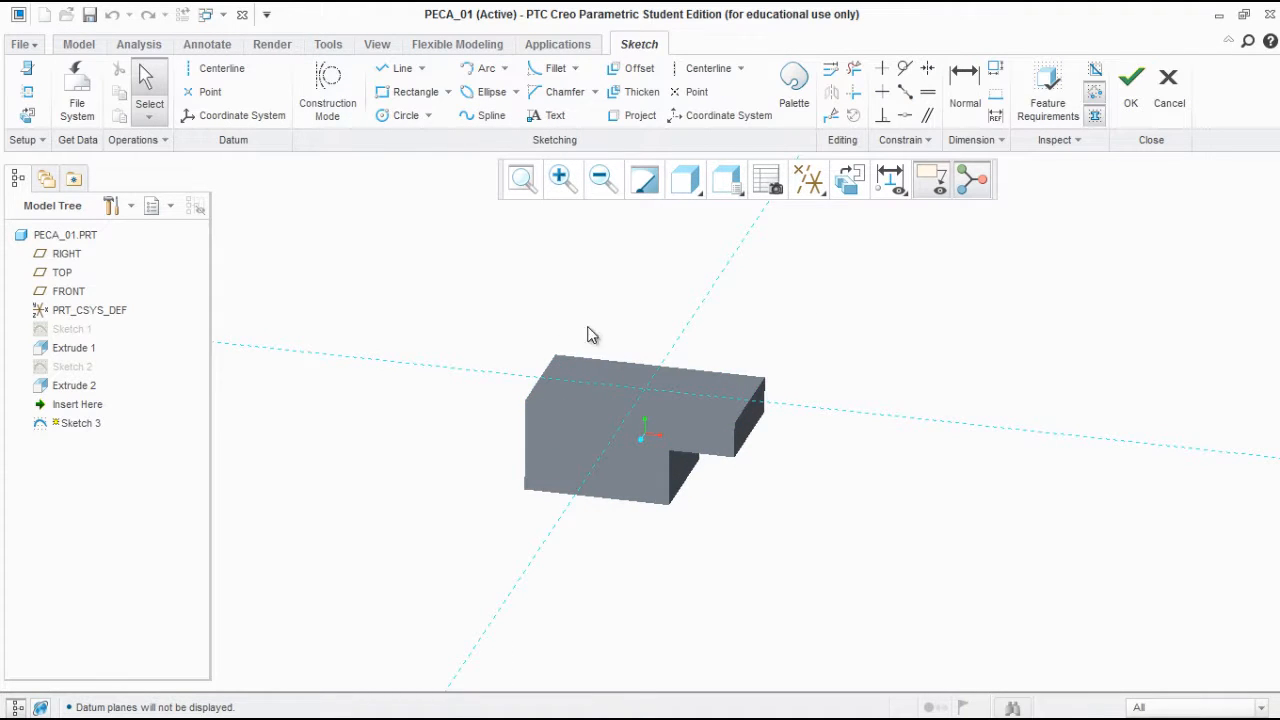
{"action": "left_click", "coordinate": [728, 180]}
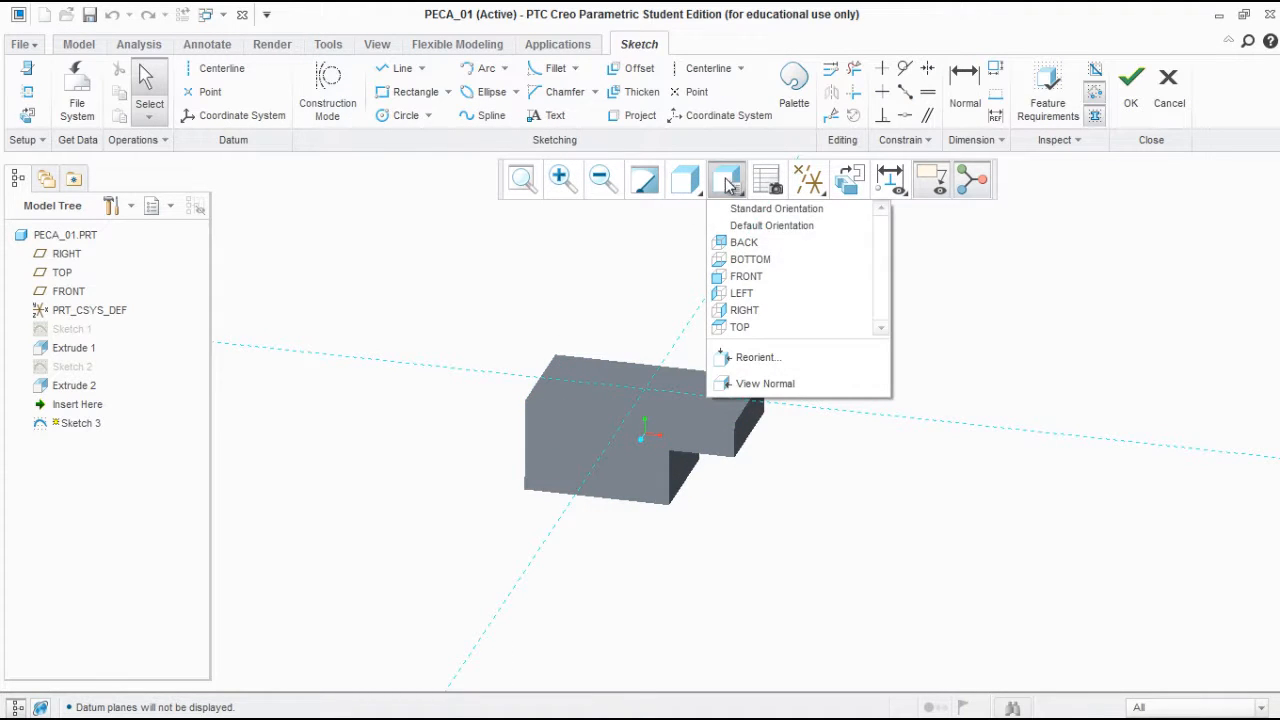
{"action": "left_click", "coordinate": [748, 329]}
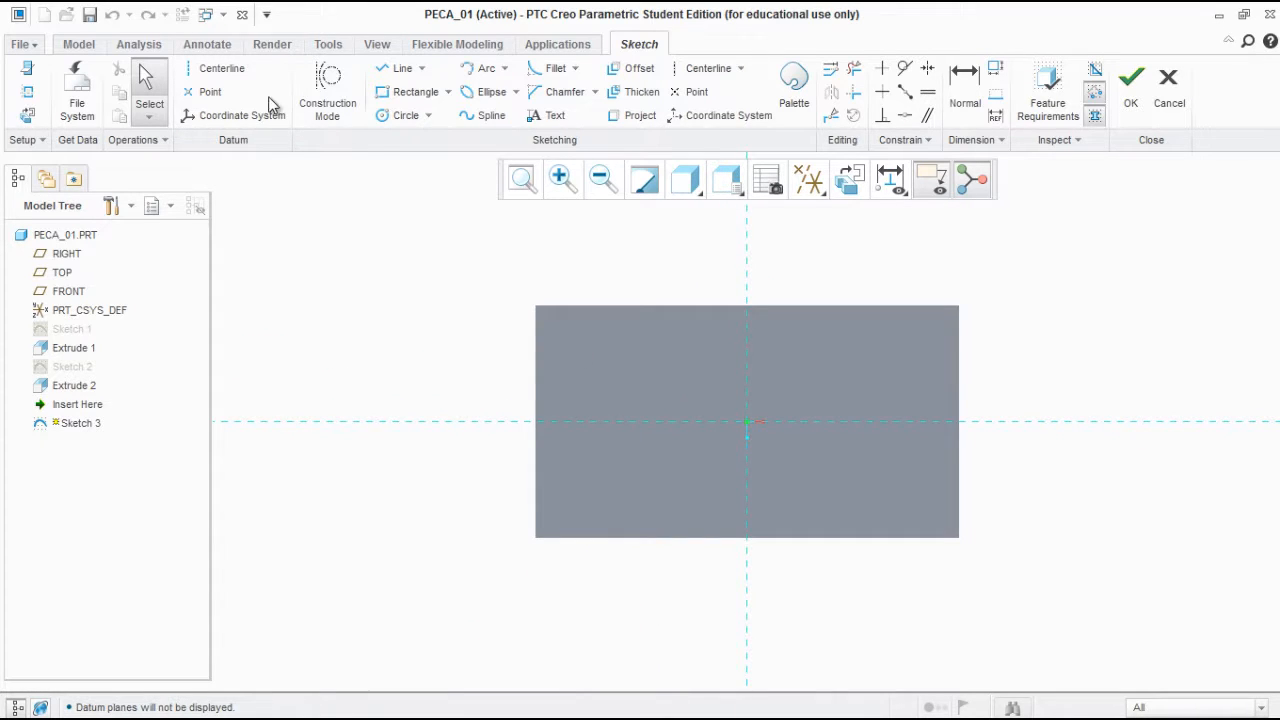
Add the block's left, upper and lower edges as sketch references
{"action": "left_click", "coordinate": [28, 93]}
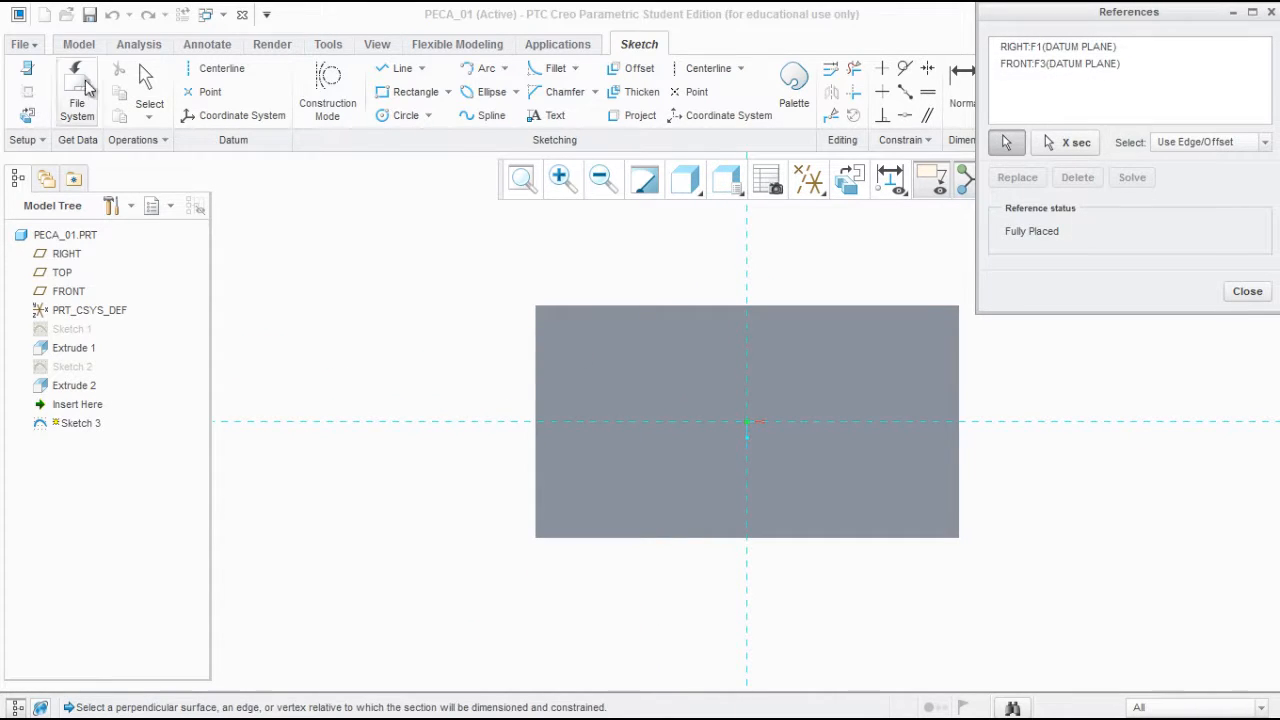
{"action": "left_click", "coordinate": [533, 342]}
{"action": "left_click", "coordinate": [537, 350]}
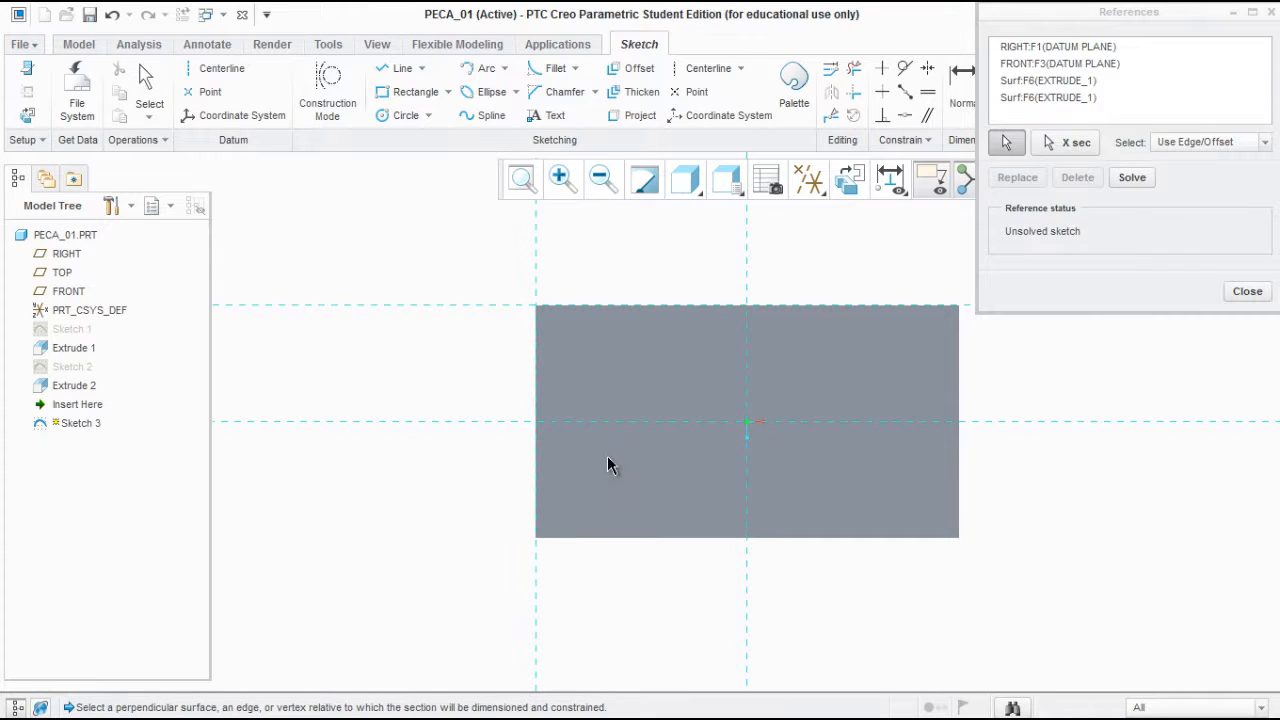
{"action": "left_click", "coordinate": [583, 541]}
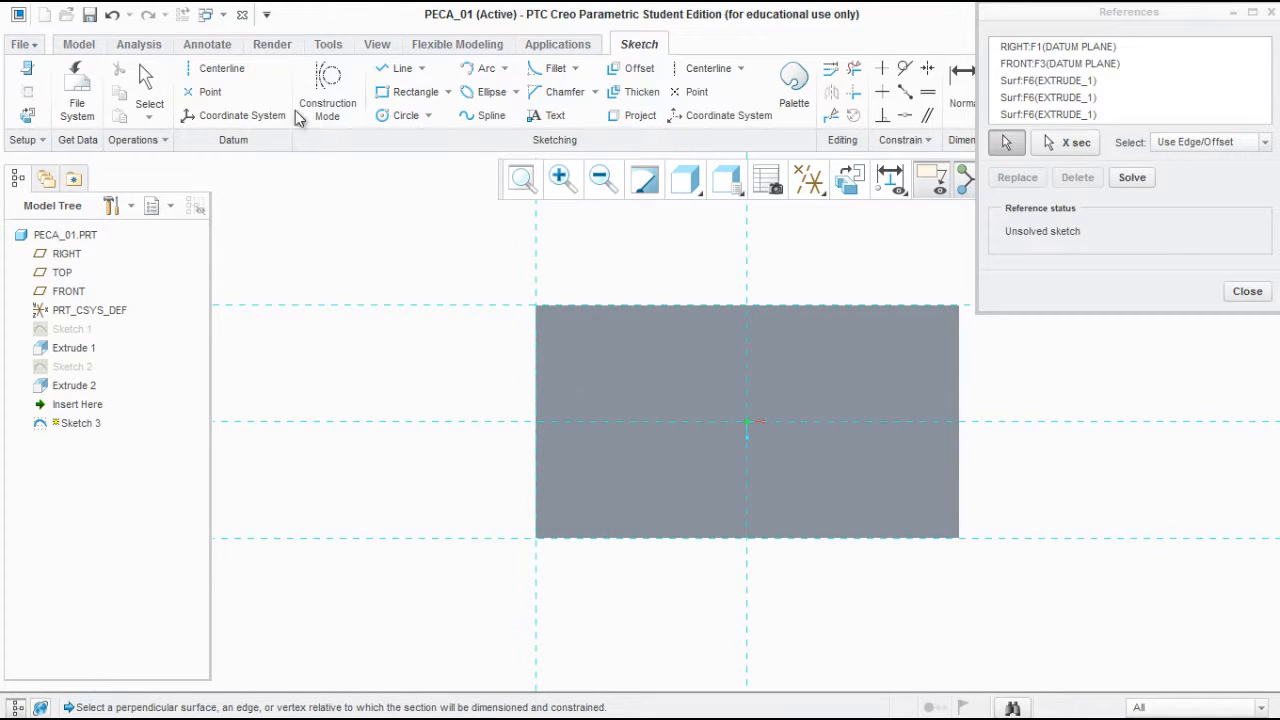
Draw a line chain up the block's left edge, about 125 mm along its upper edge and about 32 mm down
{"action": "left_click", "coordinate": [384, 70]}
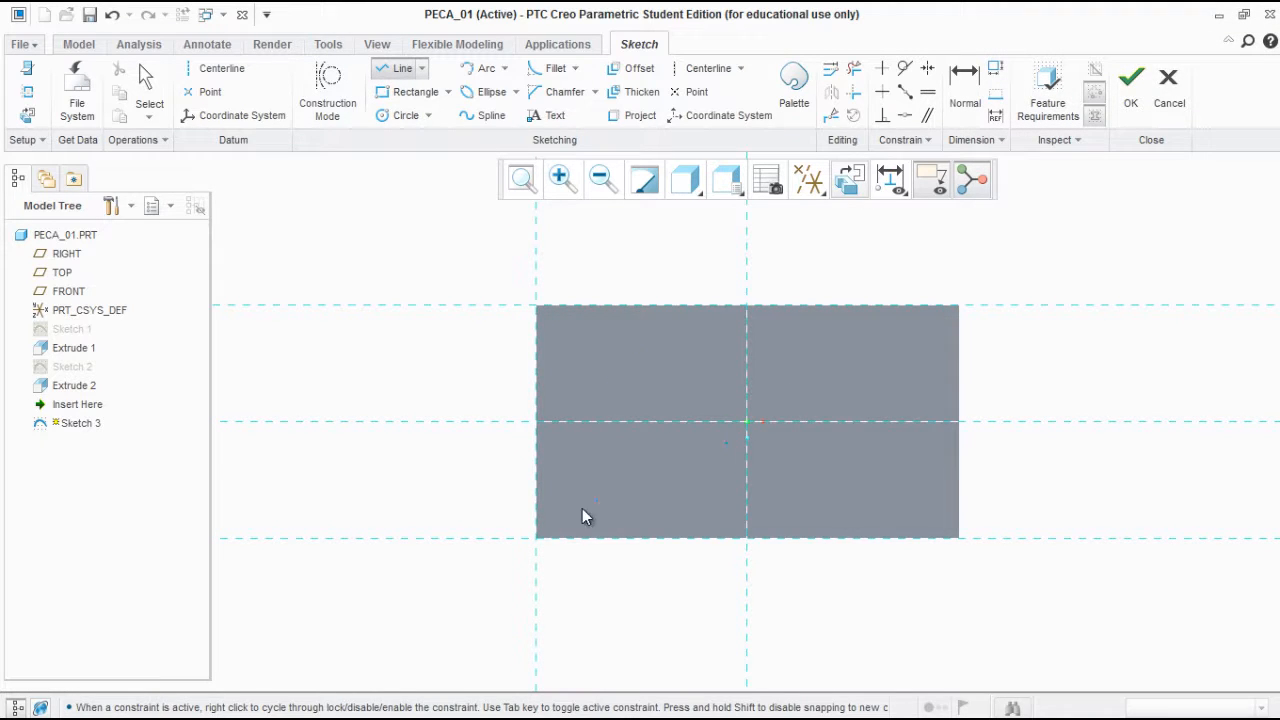
{"action": "left_click", "coordinate": [535, 538]}
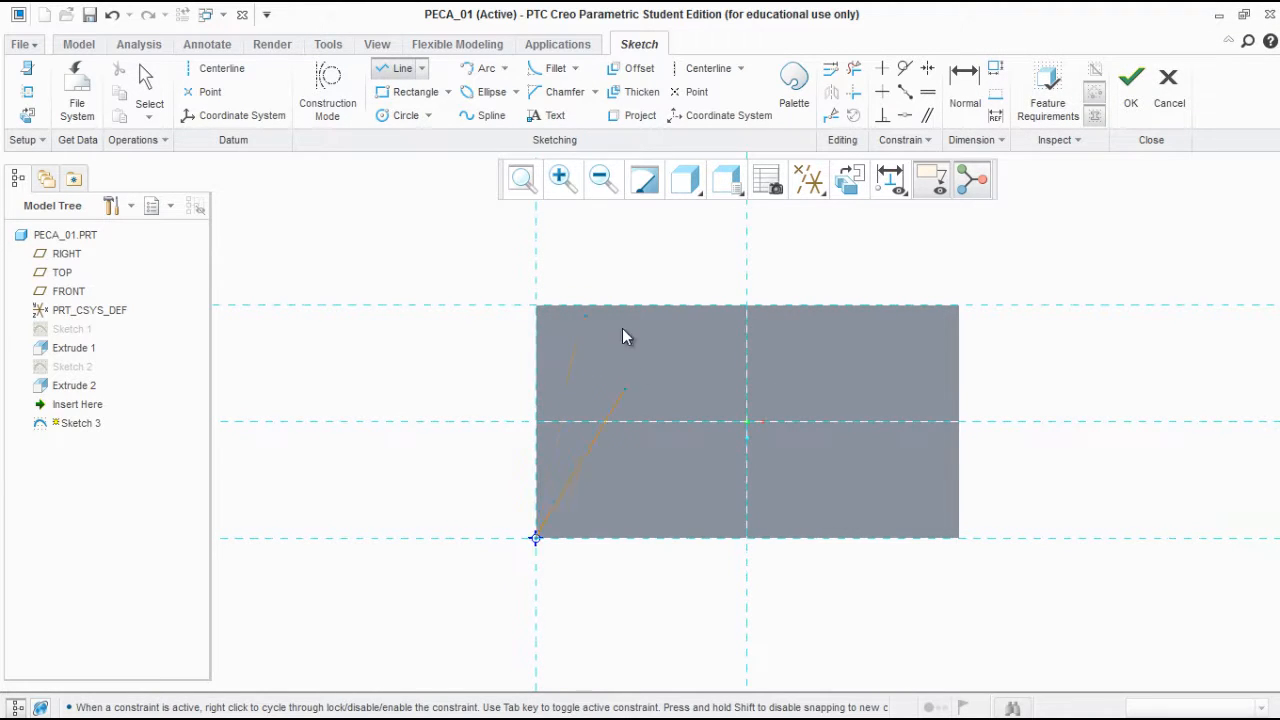
{"action": "left_click", "coordinate": [539, 309]}
{"action": "left_click", "coordinate": [718, 304]}
{"action": "left_click", "coordinate": [718, 350]}
{"action": "middle_click", "coordinate": [650, 352]}
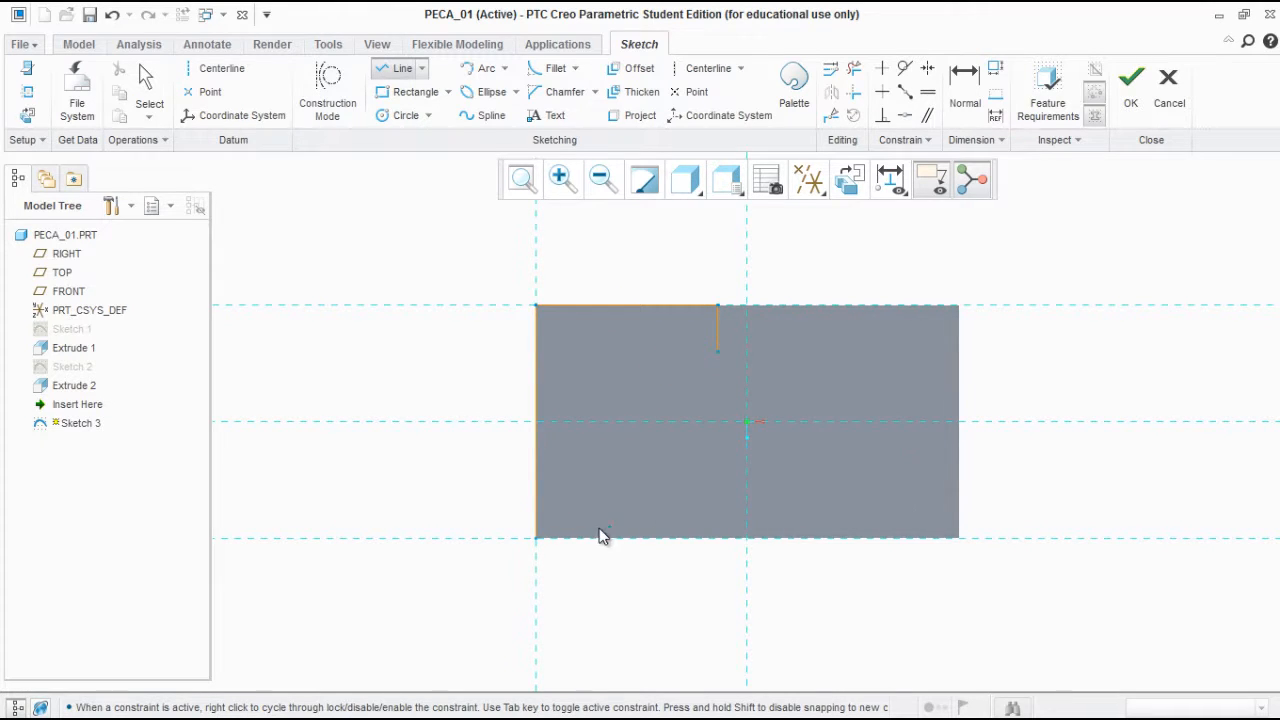
Draw the matching chain along the block's lower edge and up, equal in length to the upper lines, and finish the Line tool
{"action": "left_click", "coordinate": [720, 538]}
{"action": "left_click", "coordinate": [714, 491]}
{"action": "middle_click", "coordinate": [660, 467]}
{"action": "middle_click", "coordinate": [700, 257]}
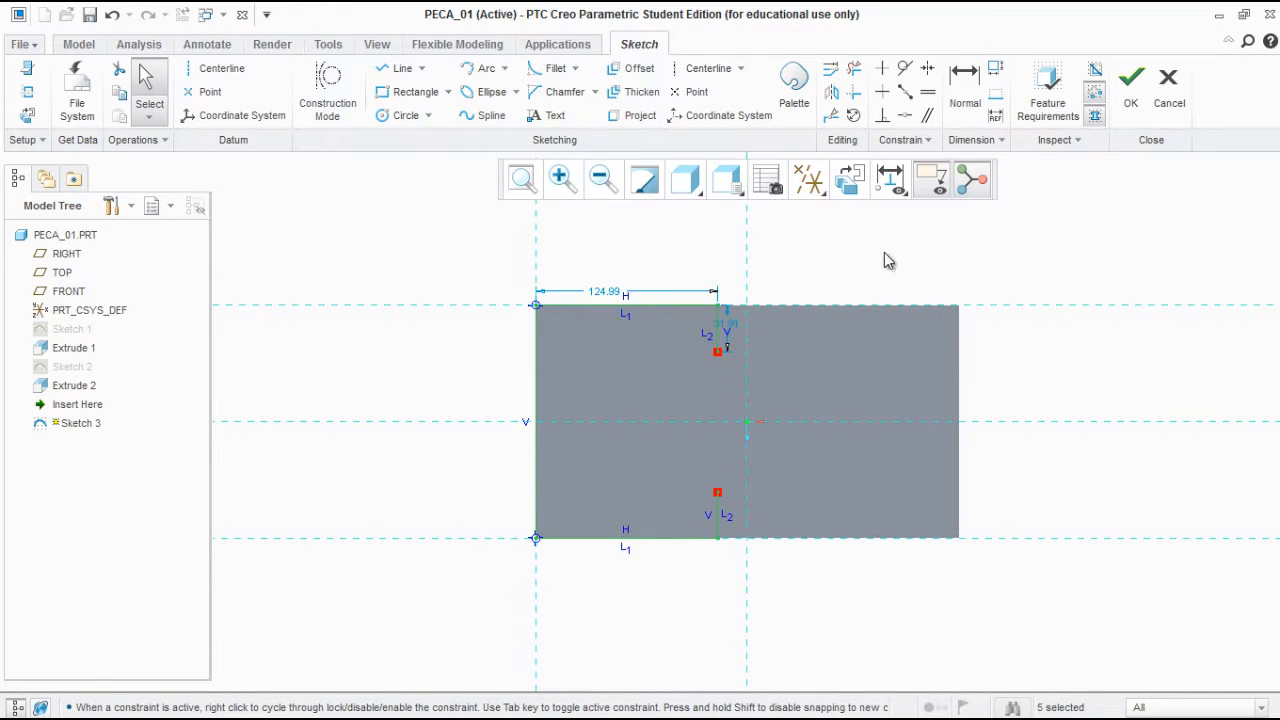
Move the profile's two dimensions clear of the block and pull its upper corner to a width of about 106 mm
{"action": "left_click_drag", "start_coordinate": [607, 289], "coordinate": [630, 245]}
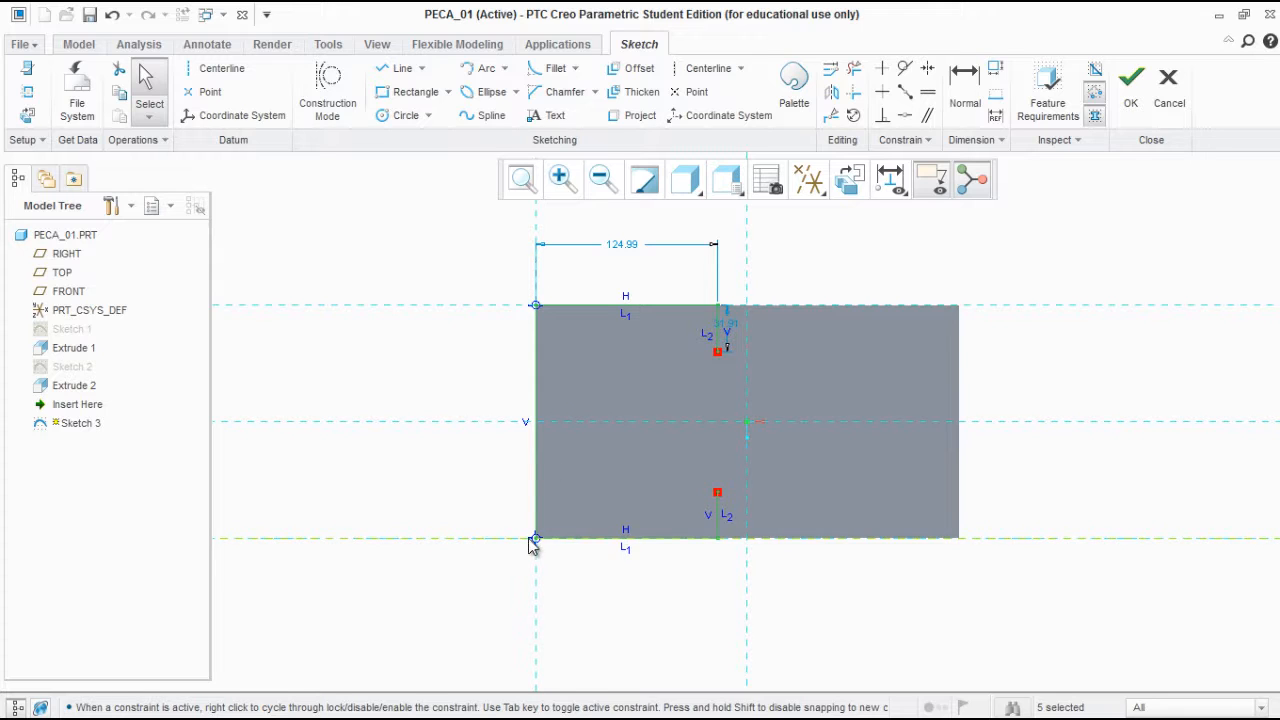
{"action": "left_click", "coordinate": [628, 556]}
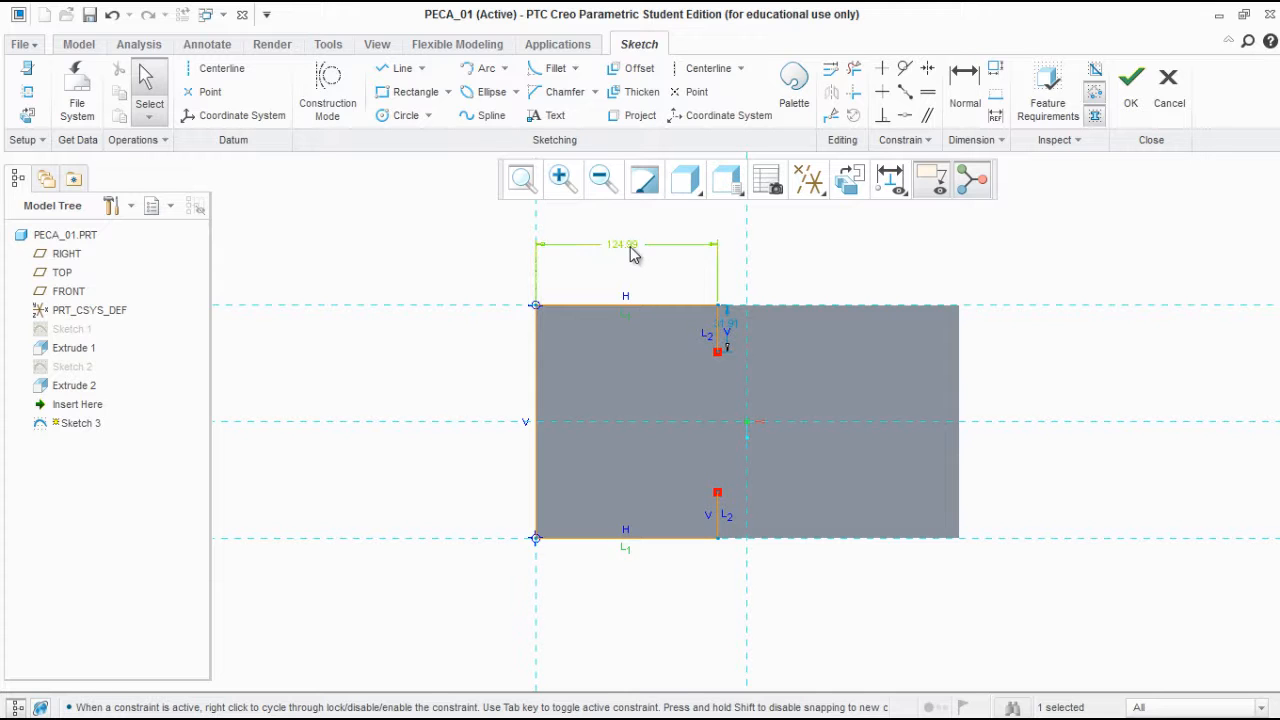
{"action": "left_click_drag", "start_coordinate": [631, 251], "coordinate": [625, 244]}
{"action": "left_click_drag", "start_coordinate": [718, 316], "coordinate": [689, 322]}
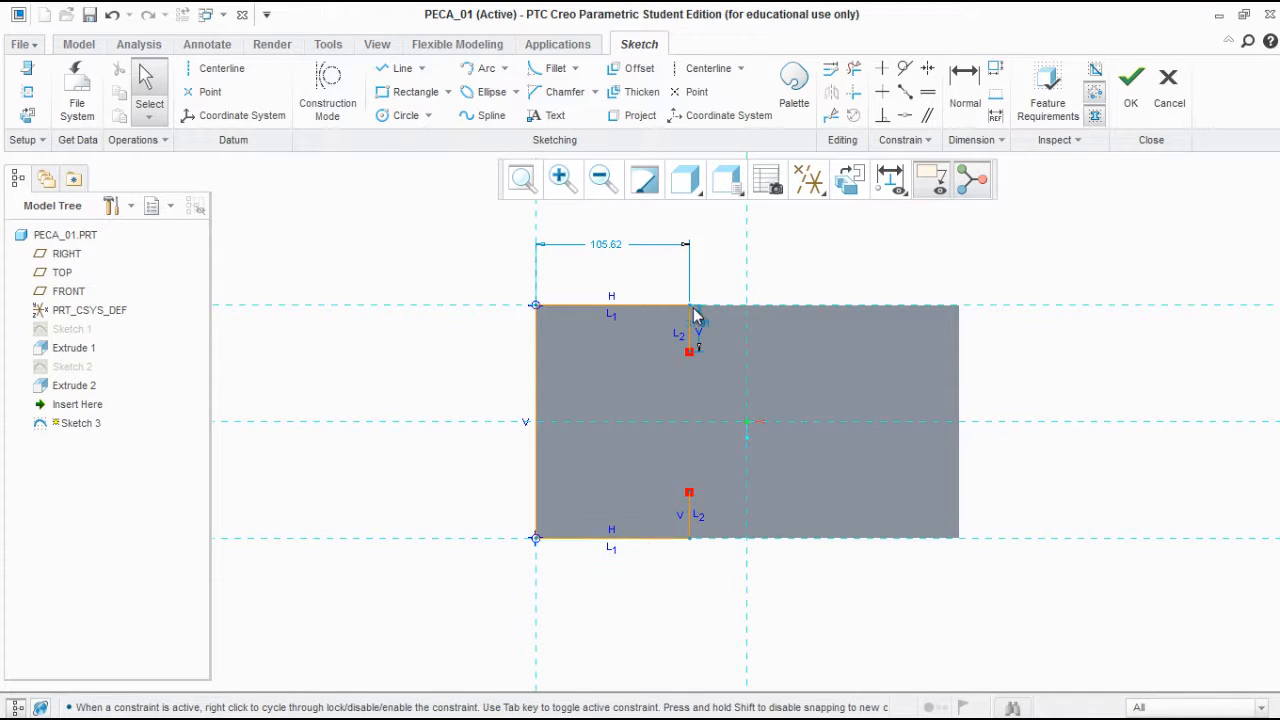
{"action": "left_click_drag", "start_coordinate": [700, 329], "coordinate": [812, 260]}
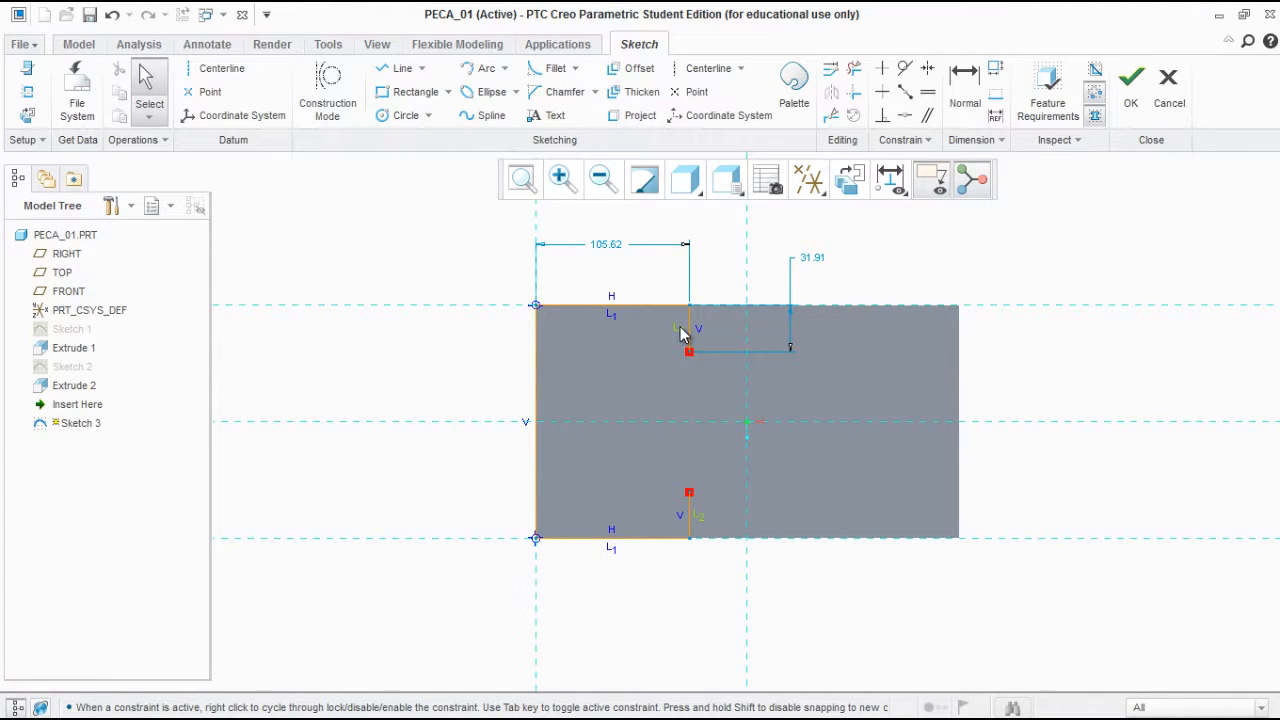
Pull the profile's open ends until it is about 119 mm wide with short vertical segments of about 25 mm
{"action": "left_click", "coordinate": [686, 348]}
{"action": "left_click_drag", "start_coordinate": [693, 503], "coordinate": [705, 461]}
{"action": "left_click", "coordinate": [830, 259]}
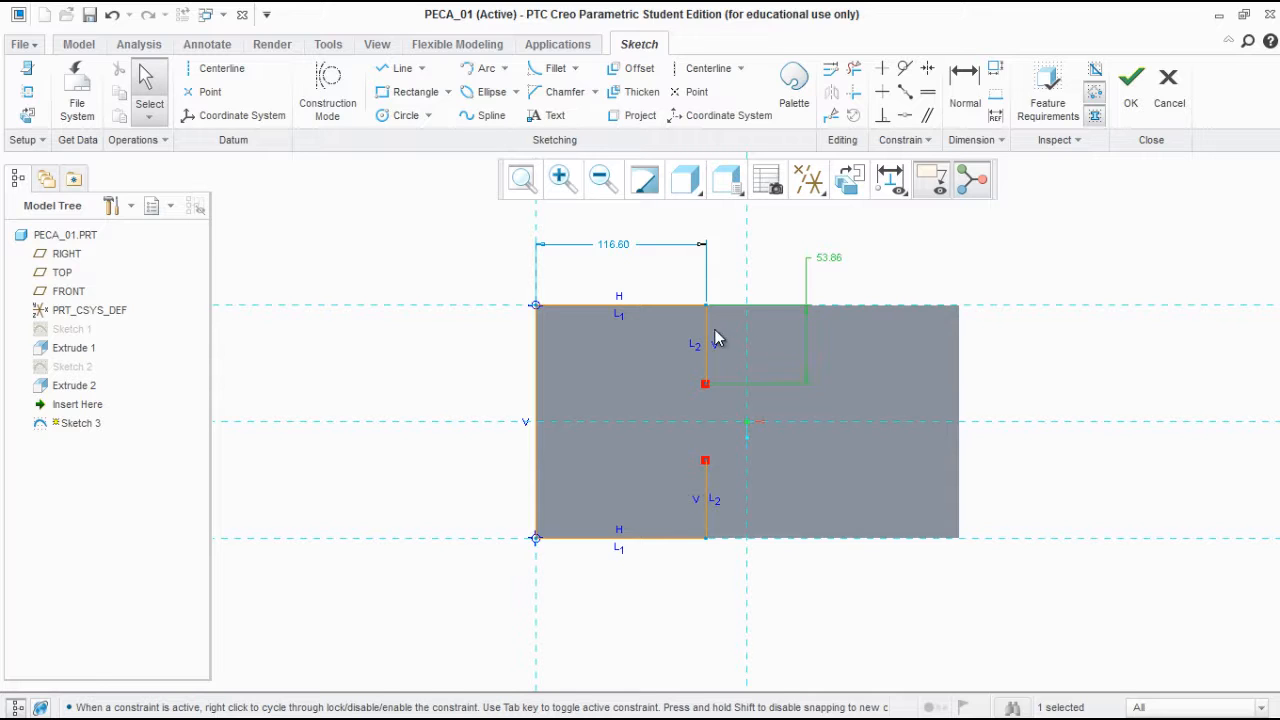
{"action": "left_click_drag", "start_coordinate": [711, 383], "coordinate": [709, 341]}
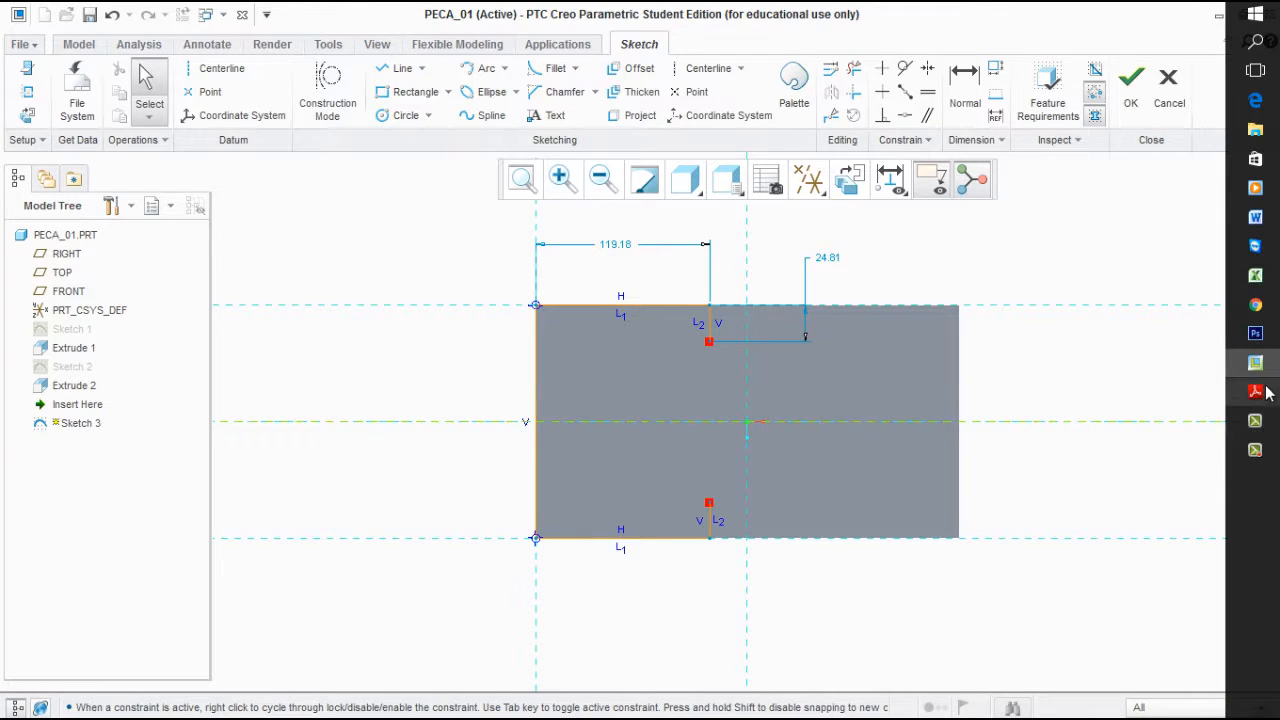
Check the width in the PDF drawing, set the profile's horizontal dimension to 150 mm and lock it
{"action": "left_click", "coordinate": [1260, 392]}
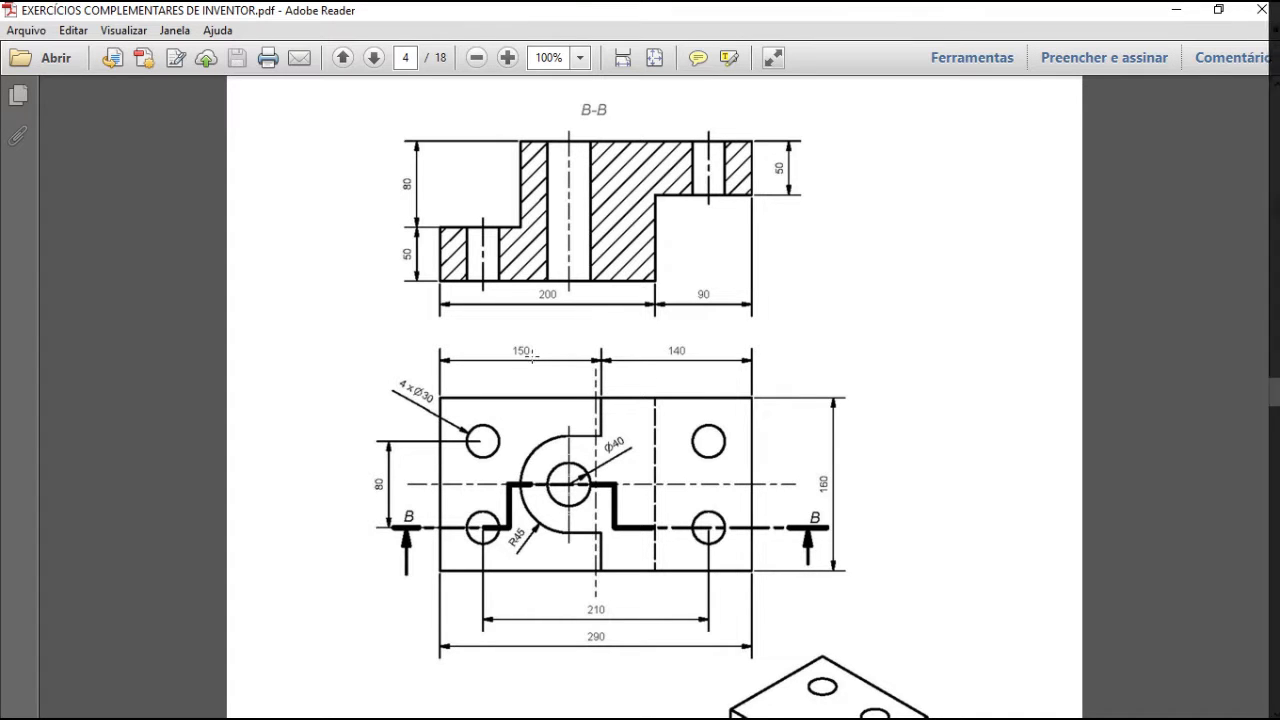
{"action": "key", "text": "alt+Tab"}
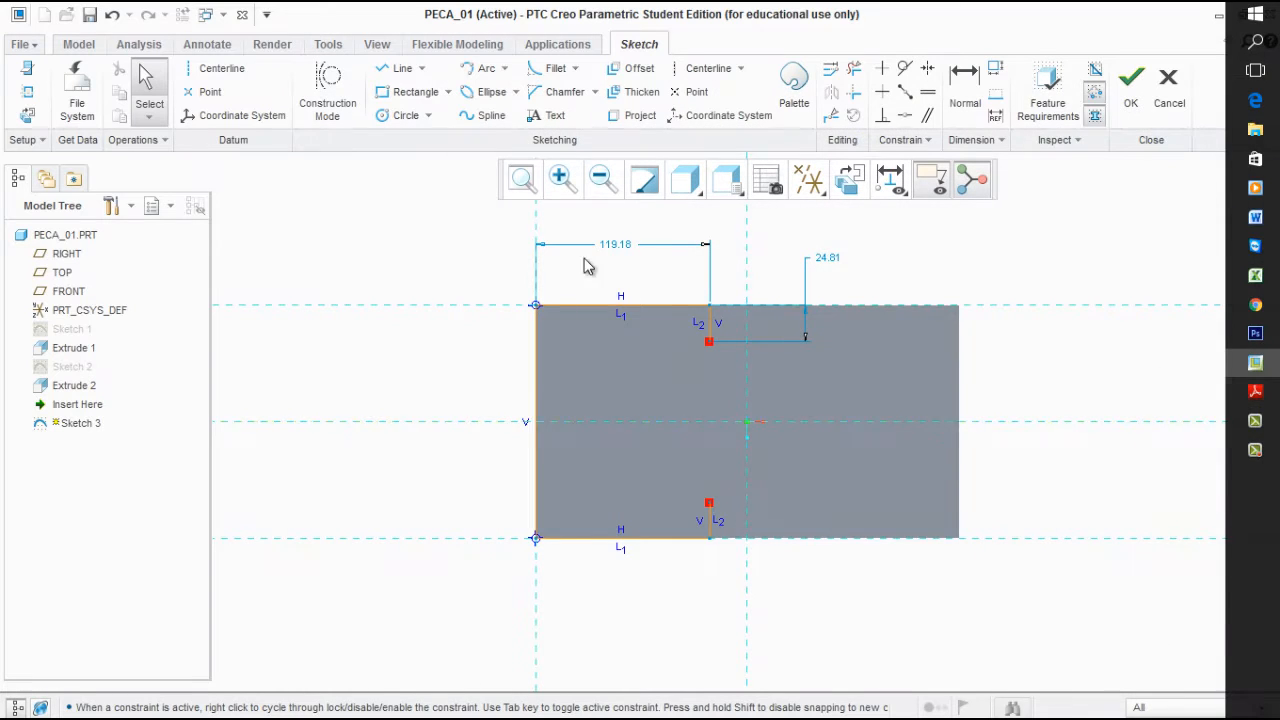
{"action": "double_click", "coordinate": [626, 246]}
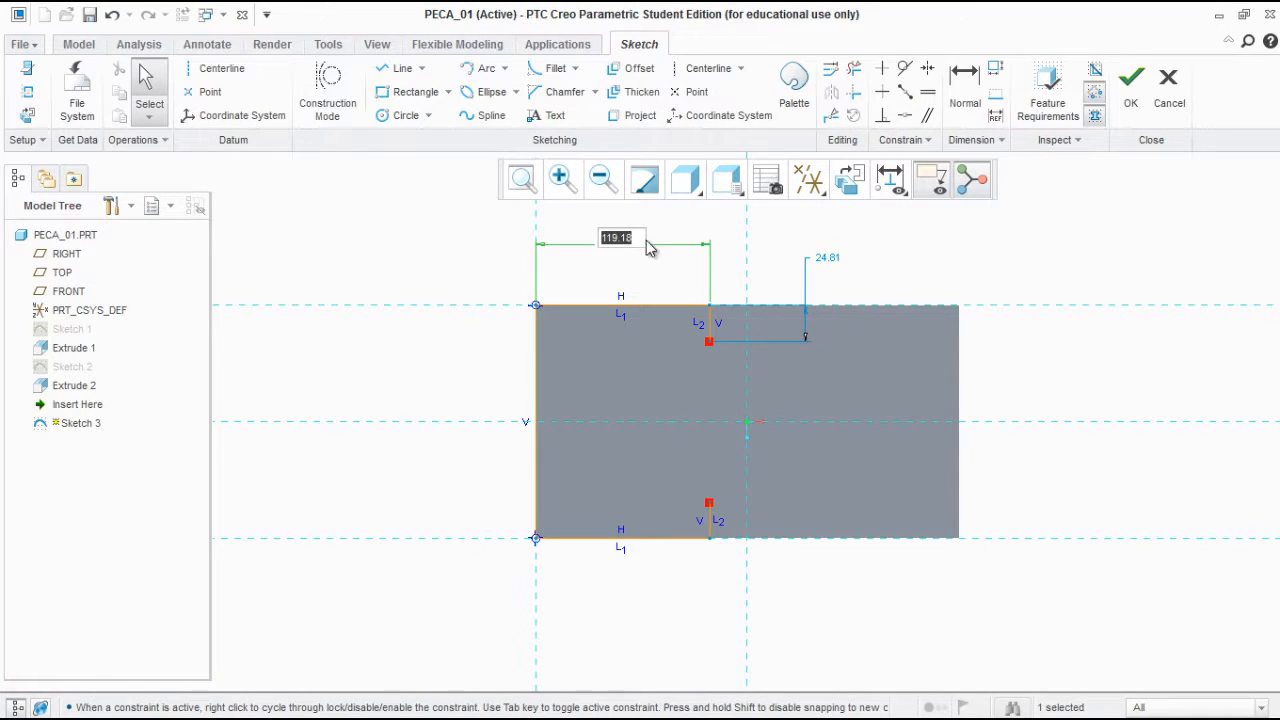
{"action": "type", "text": "150"}
{"action": "key", "text": "Return"}
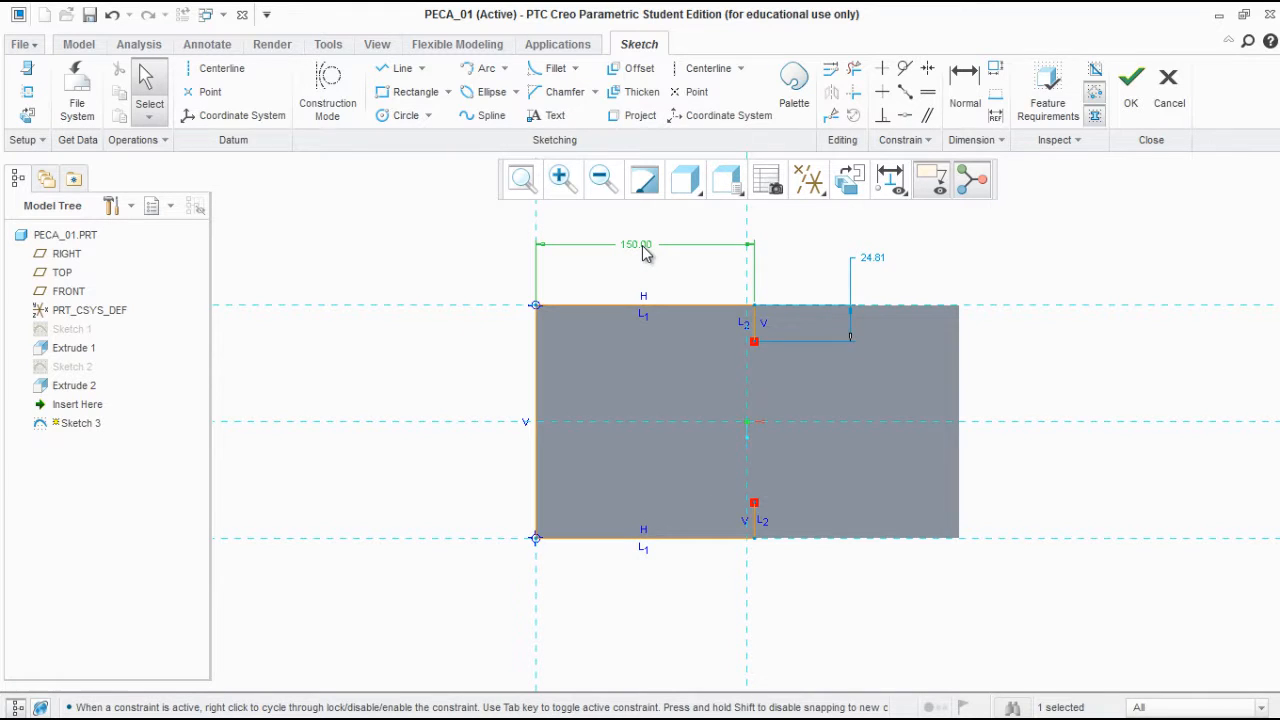
{"action": "right_click", "coordinate": [645, 253]}
{"action": "left_click", "coordinate": [740, 357]}
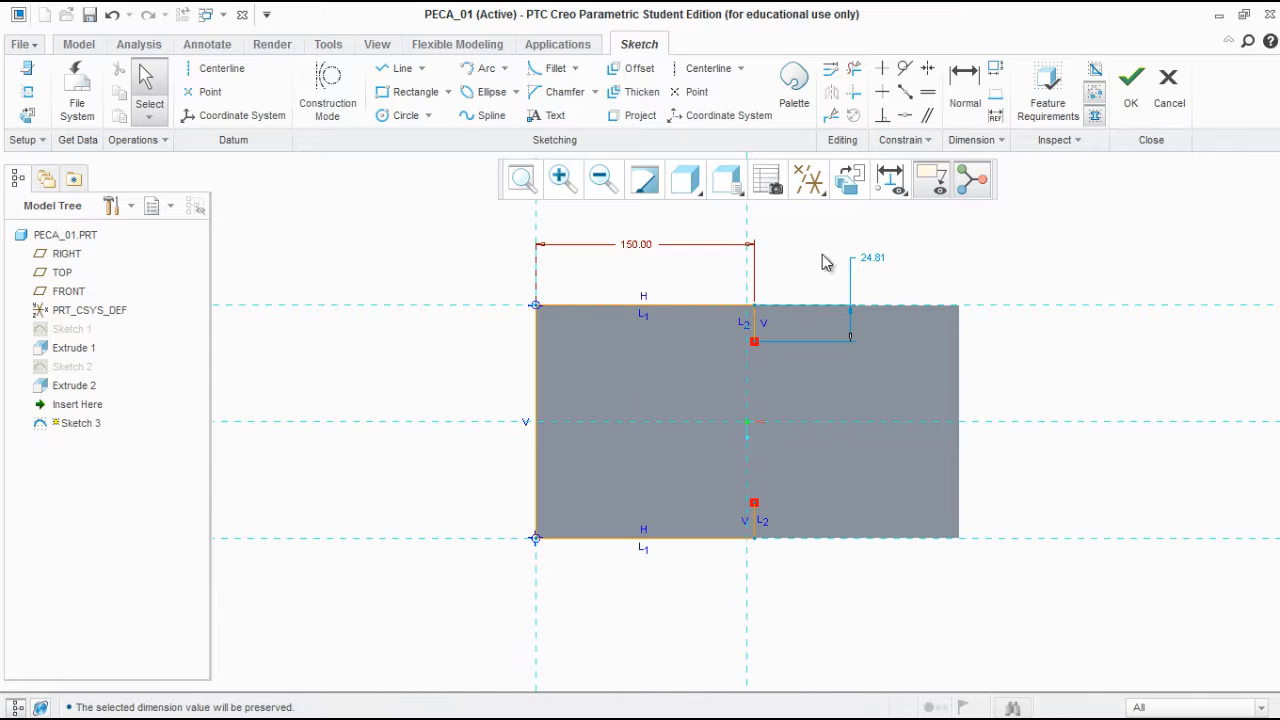
Check the rounded boss in the PDF, and draw two equal horizontal lines inward from the ends of the short vertical segments
{"action": "left_click", "coordinate": [1256, 392]}
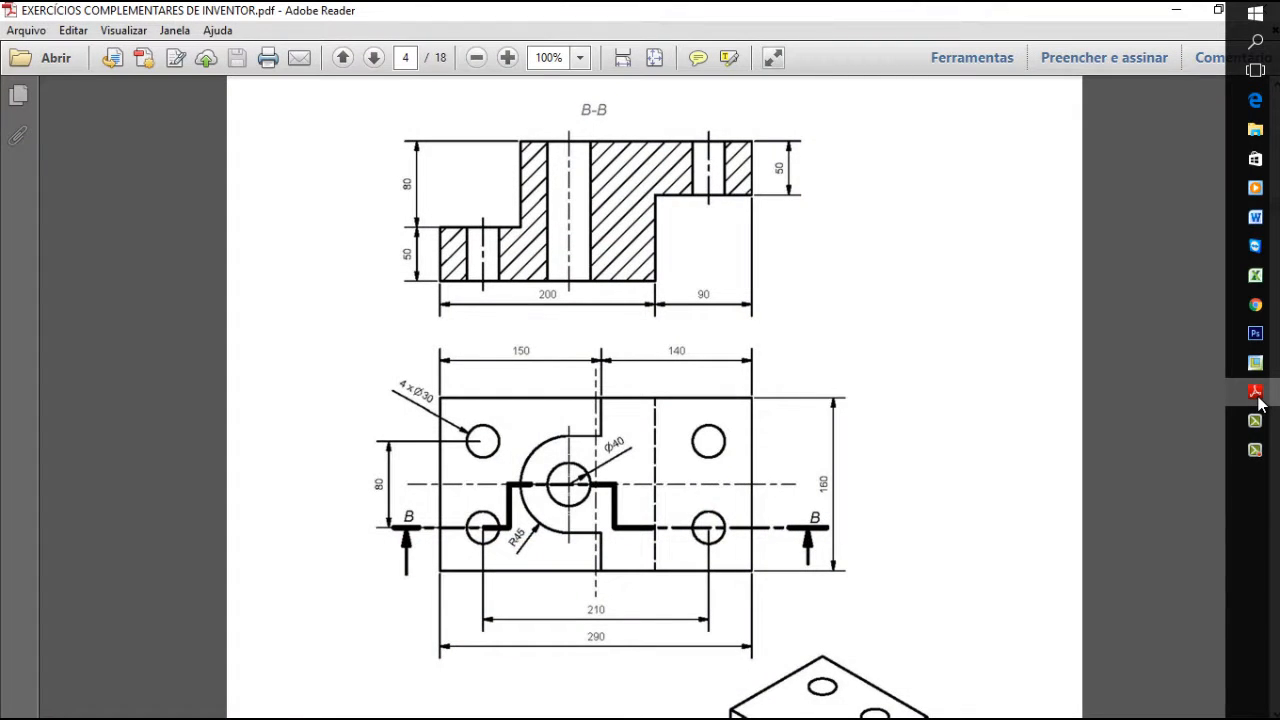
{"action": "left_click", "coordinate": [1258, 400]}
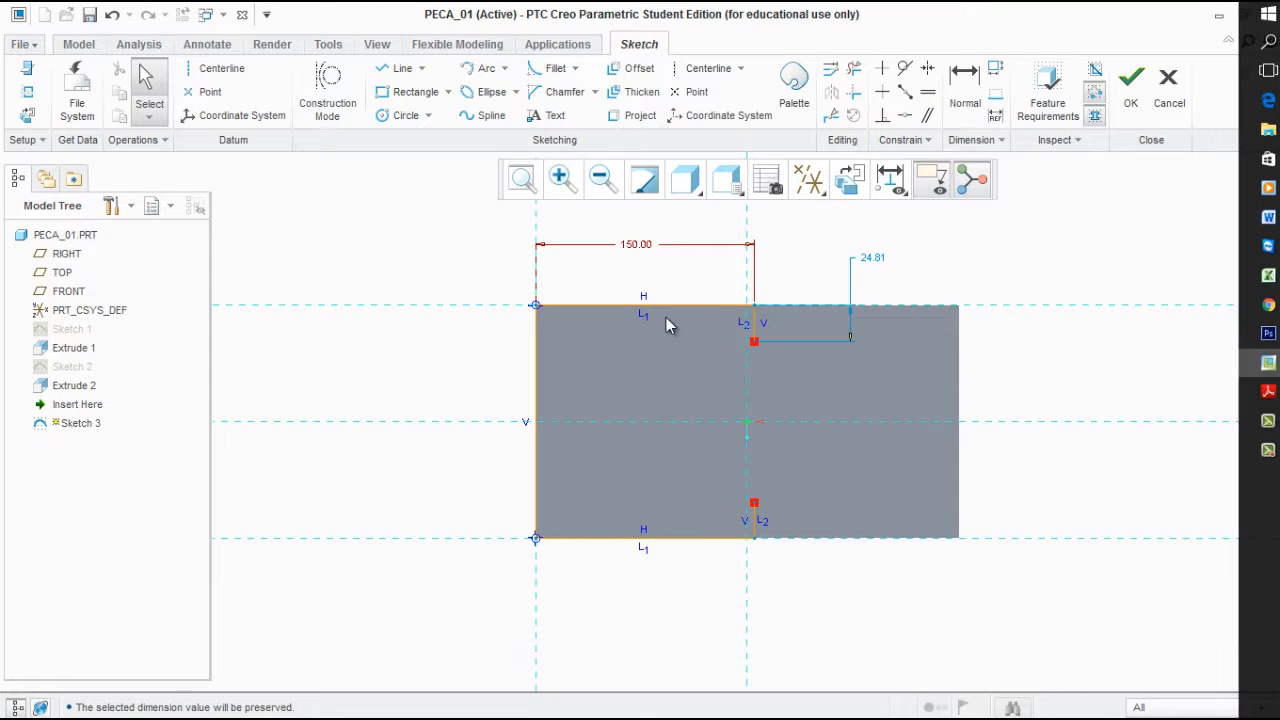
{"action": "left_click", "coordinate": [396, 68]}
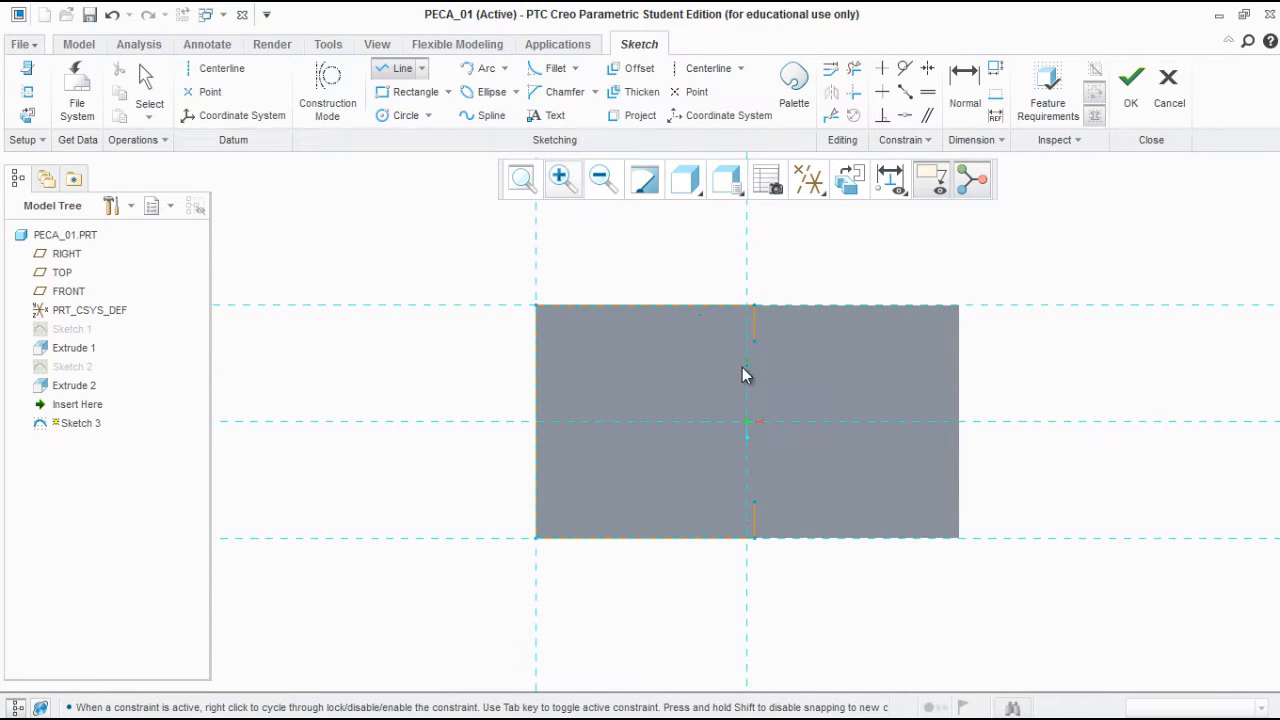
{"action": "left_click", "coordinate": [675, 341]}
{"action": "middle_click", "coordinate": [751, 470]}
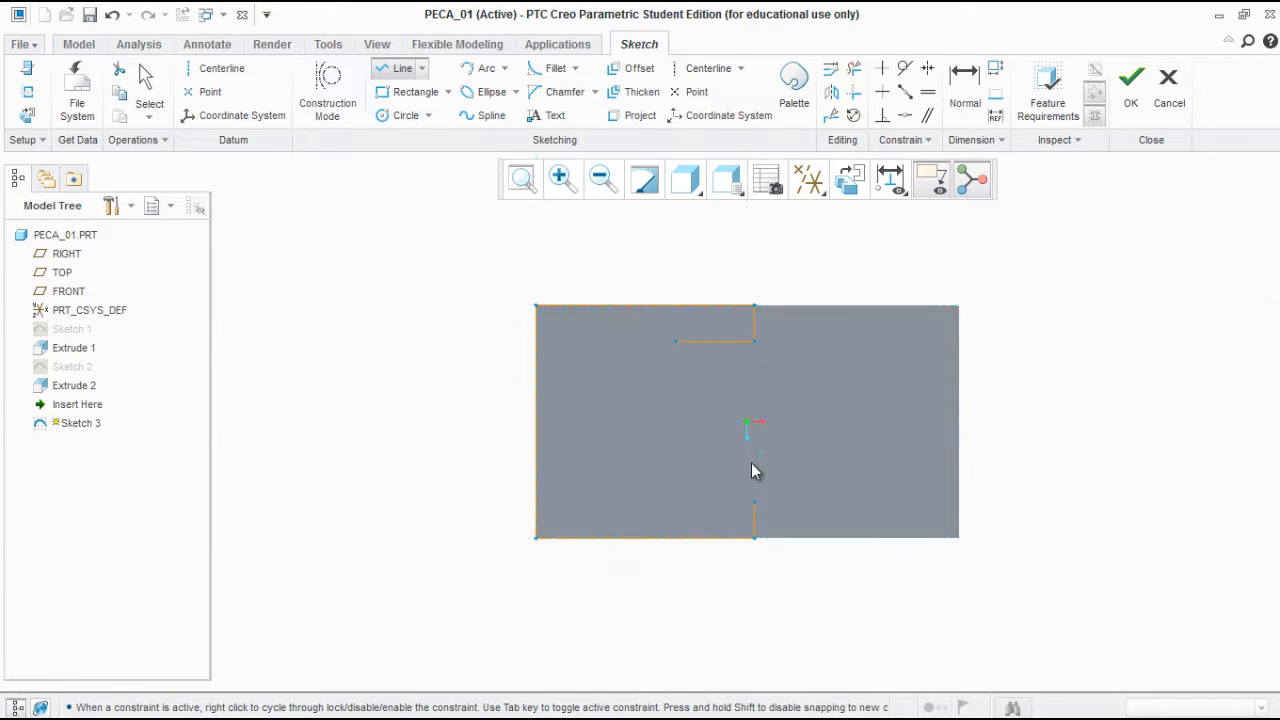
{"action": "left_click", "coordinate": [673, 502]}
{"action": "middle_click", "coordinate": [680, 475]}
{"action": "scroll", "coordinate": [686, 450], "scroll_direction": "up", "scroll_amount": 2}
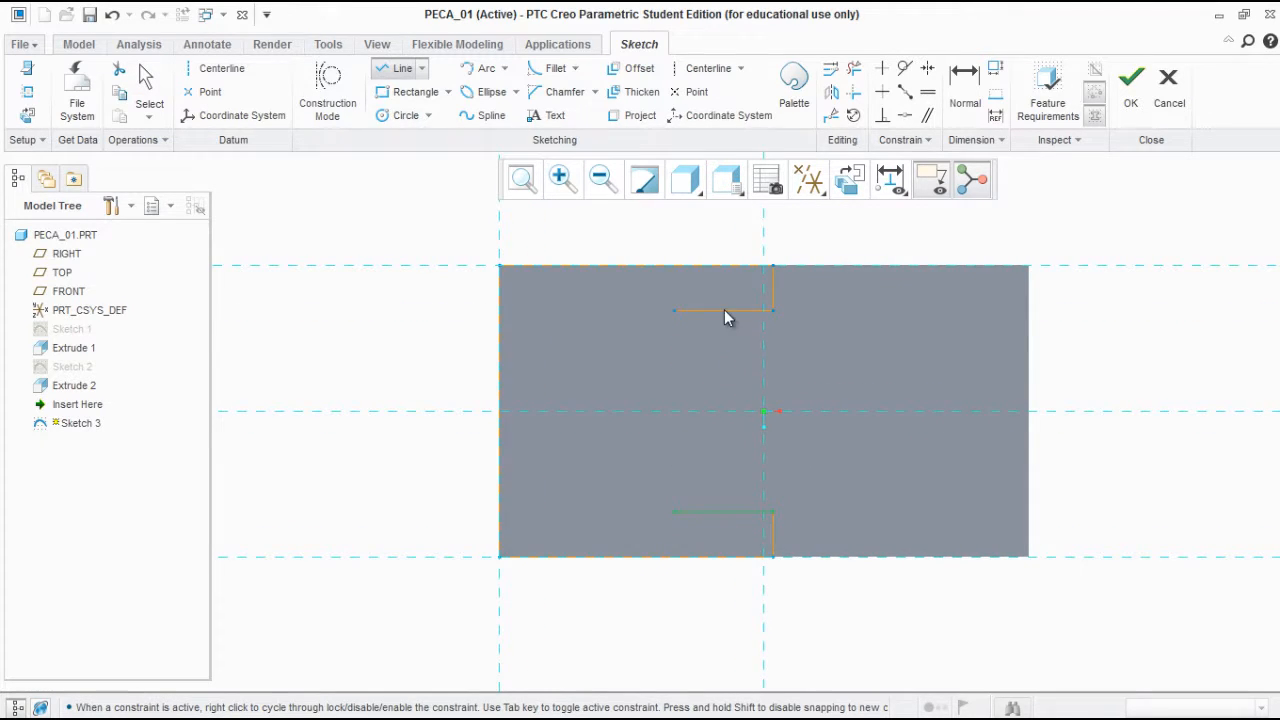
Join the two horizontal lines with a 3-Point / Tangent End arc of about 55 mm radius, centred on the horizontal reference
{"action": "left_click", "coordinate": [505, 68]}
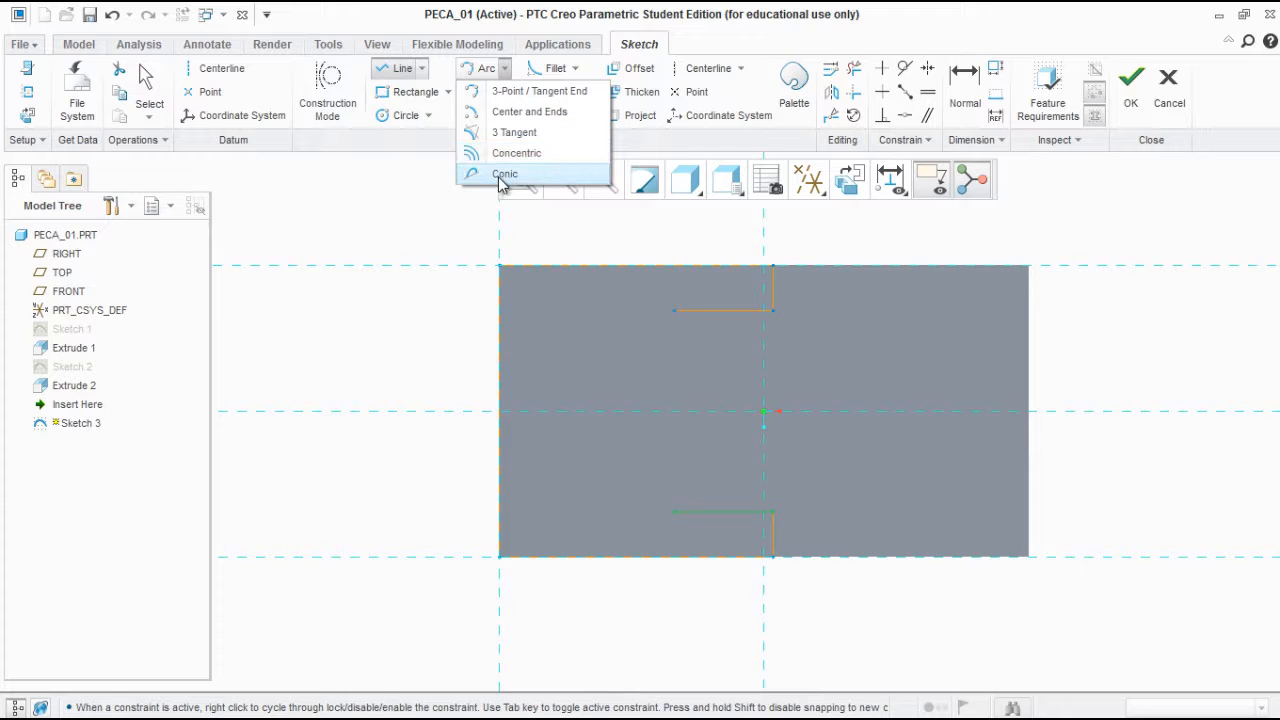
{"action": "left_click", "coordinate": [539, 91]}
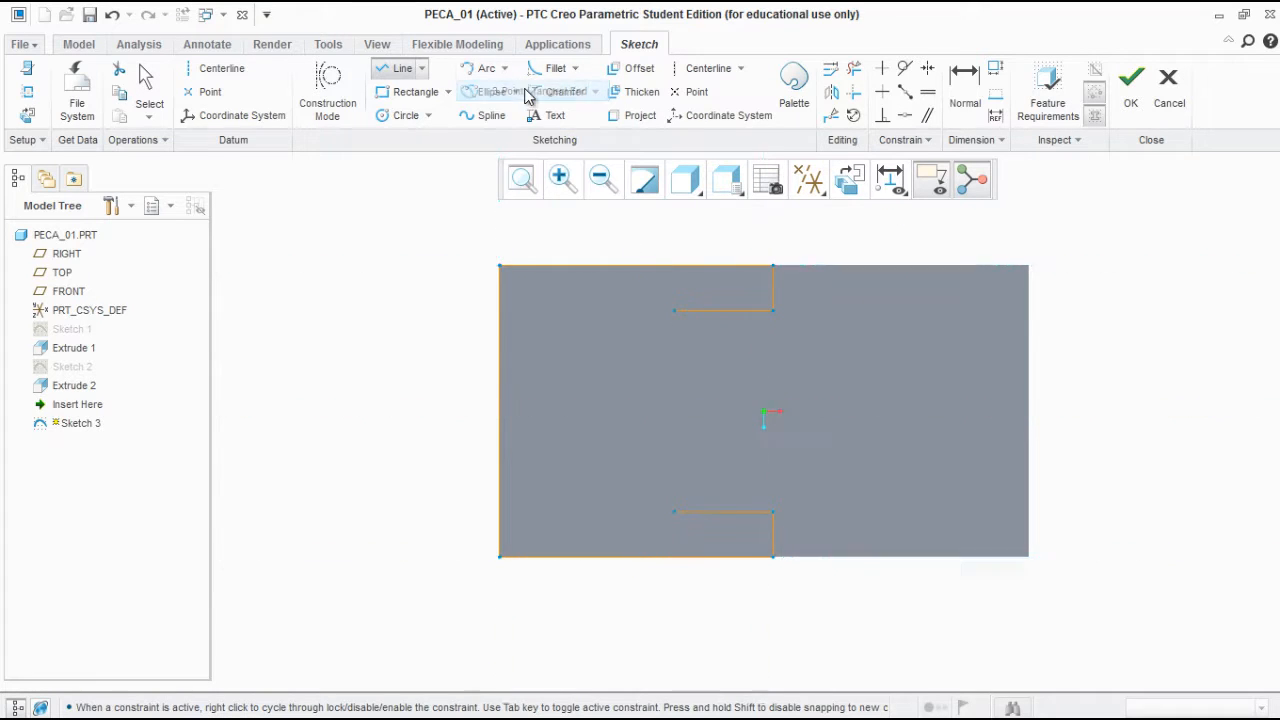
{"action": "left_click", "coordinate": [674, 311]}
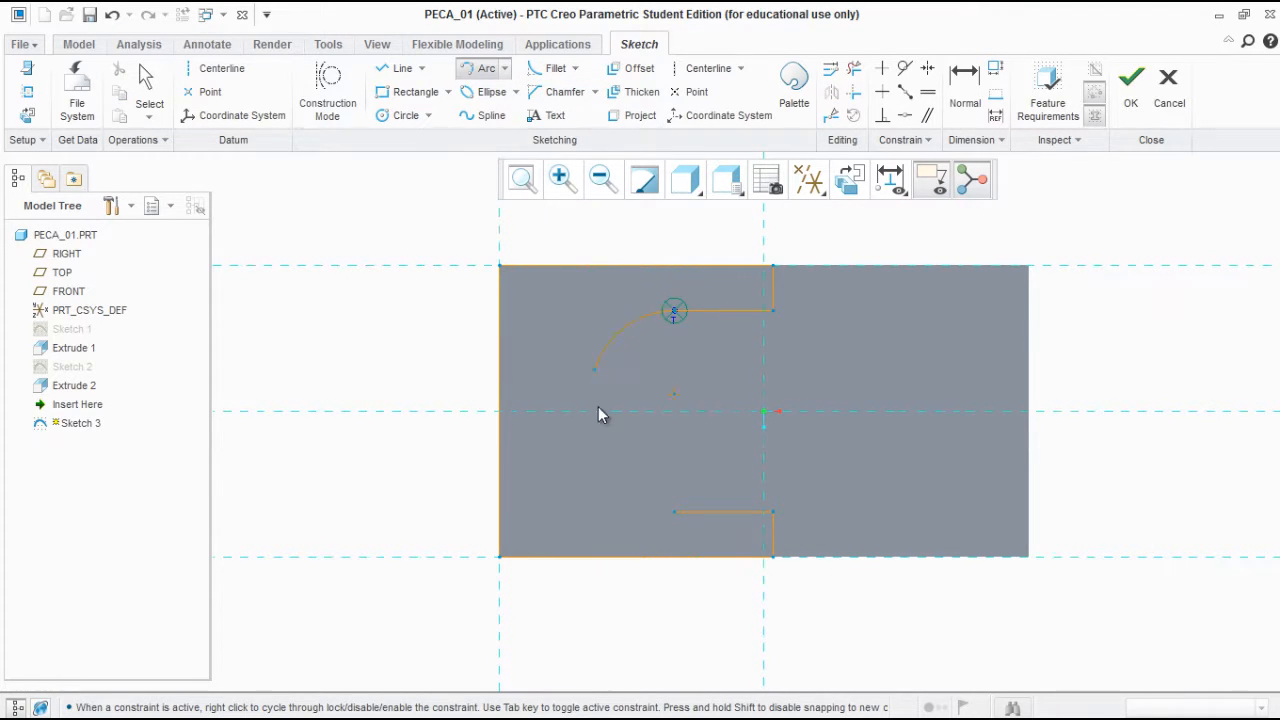
{"action": "left_click", "coordinate": [680, 517]}
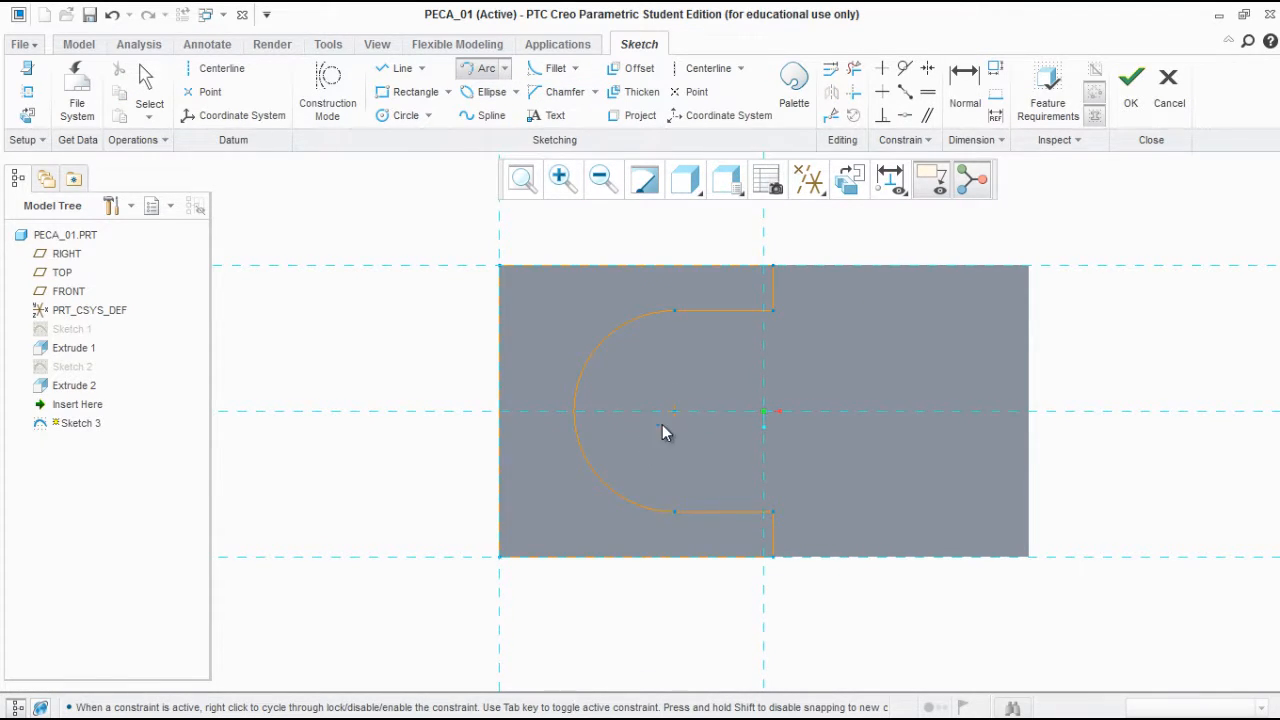
{"action": "middle_click", "coordinate": [664, 424]}
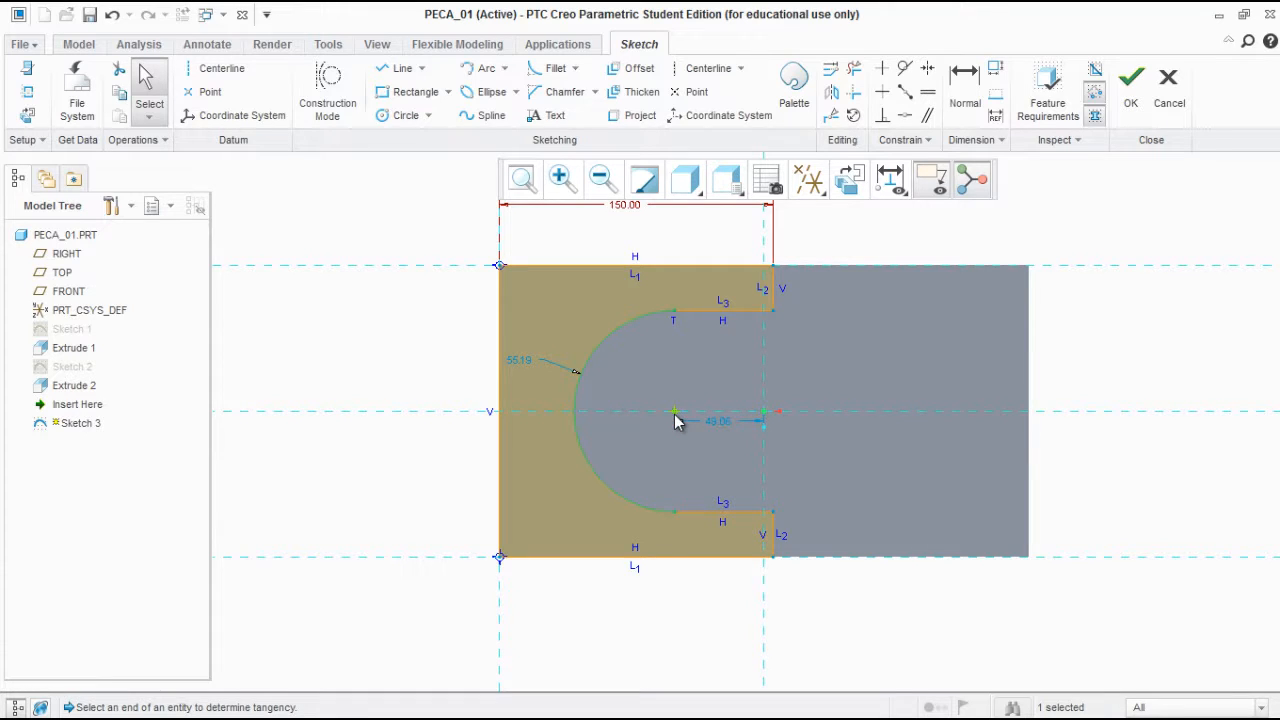
Set the radius of the U-shaped profile's arc to 45 and lock the dimension
{"action": "left_click", "coordinate": [527, 370]}
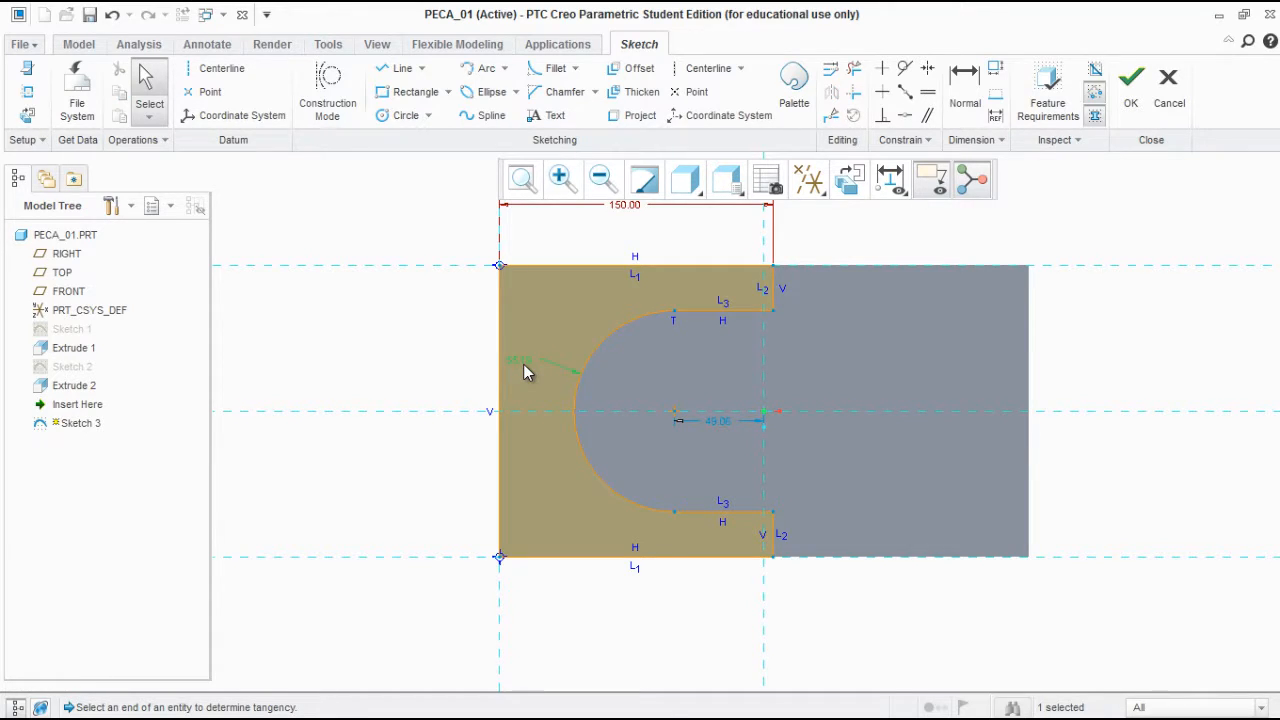
{"action": "double_click", "coordinate": [520, 360]}
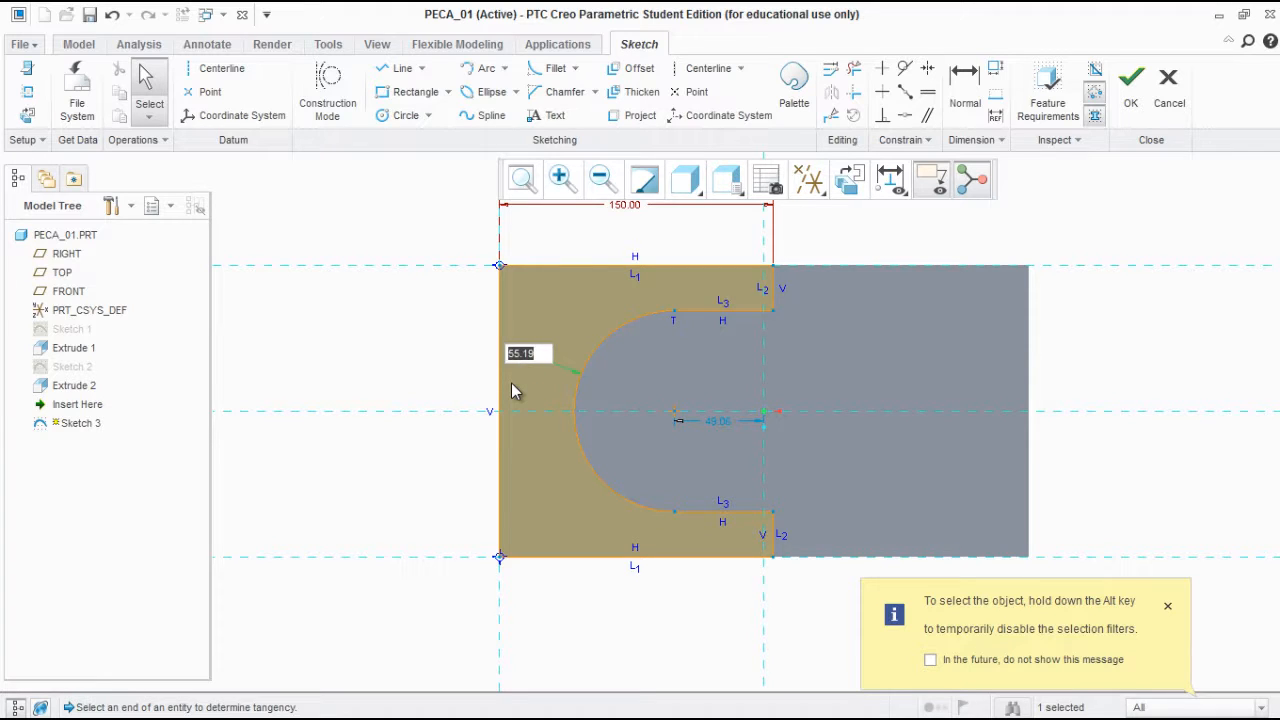
{"action": "type", "text": "45"}
{"action": "key", "text": "Return"}
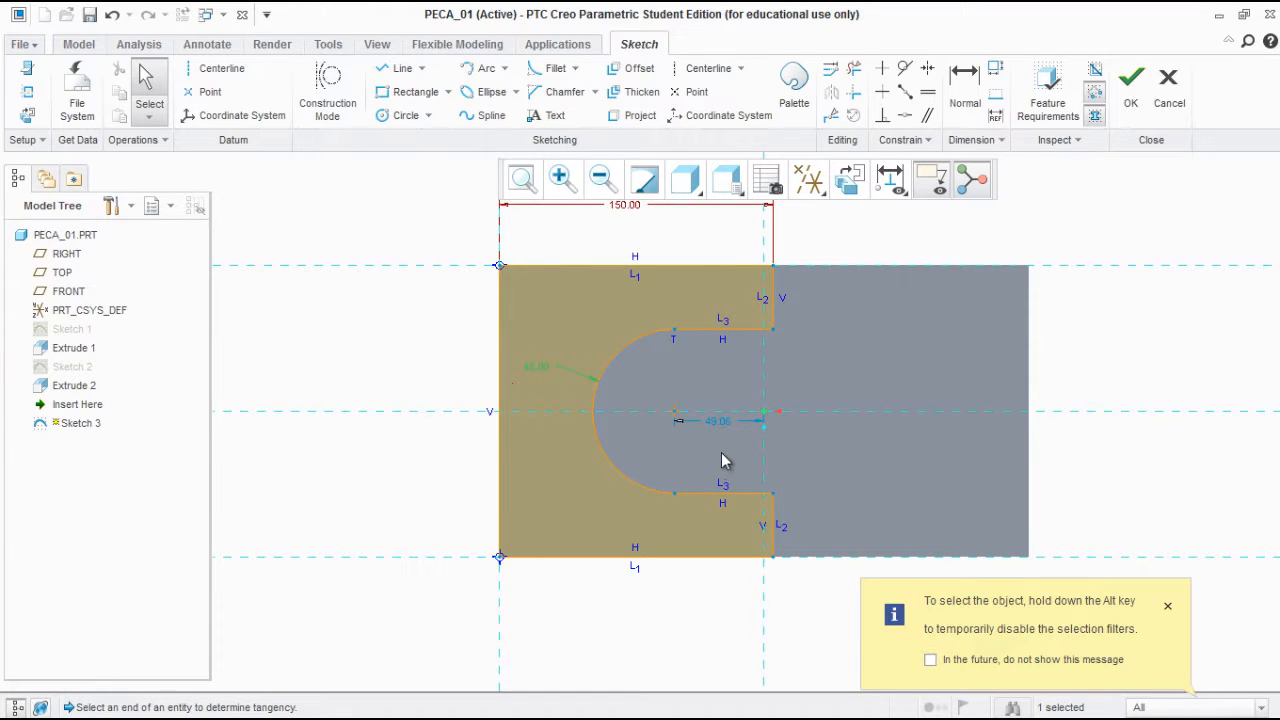
{"action": "right_click", "coordinate": [543, 367]}
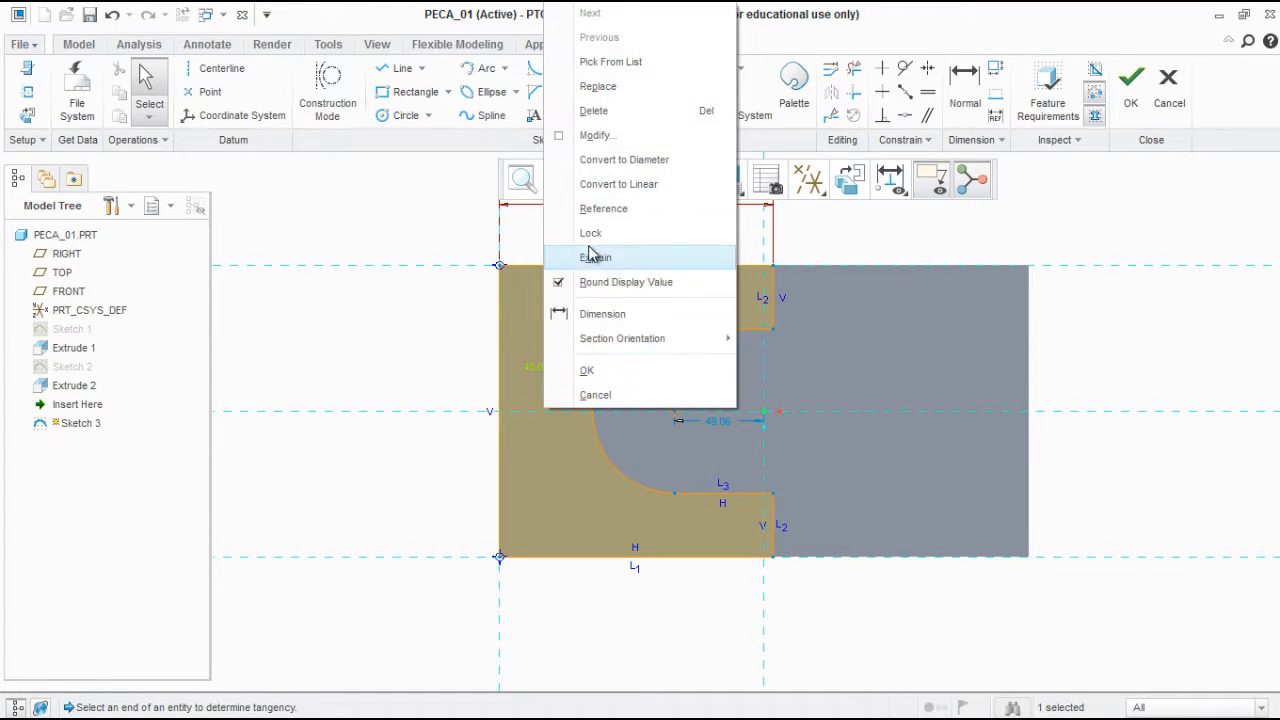
{"action": "left_click", "coordinate": [588, 240]}
{"action": "left_click", "coordinate": [448, 322]}
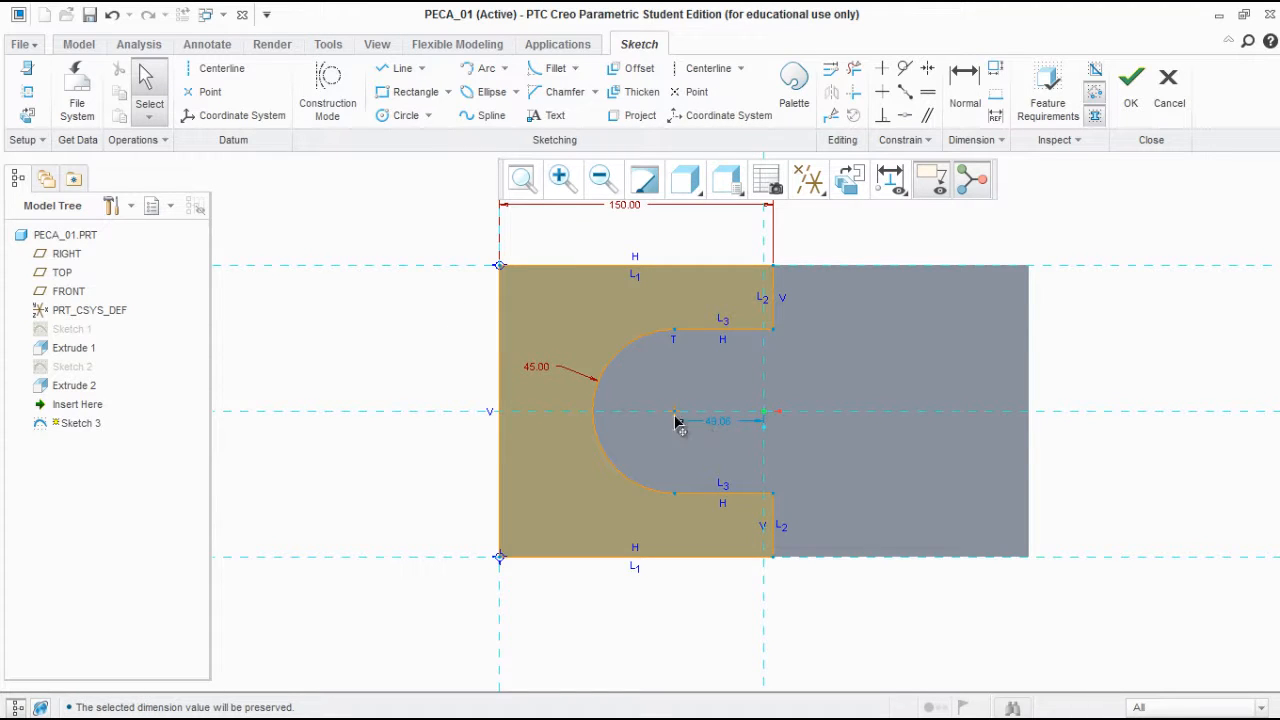
Reposition the arc centre's horizontal dimension, set it to 30 after consulting the PDF drawing, and lock it
{"action": "left_click_drag", "start_coordinate": [677, 420], "coordinate": [720, 466]}
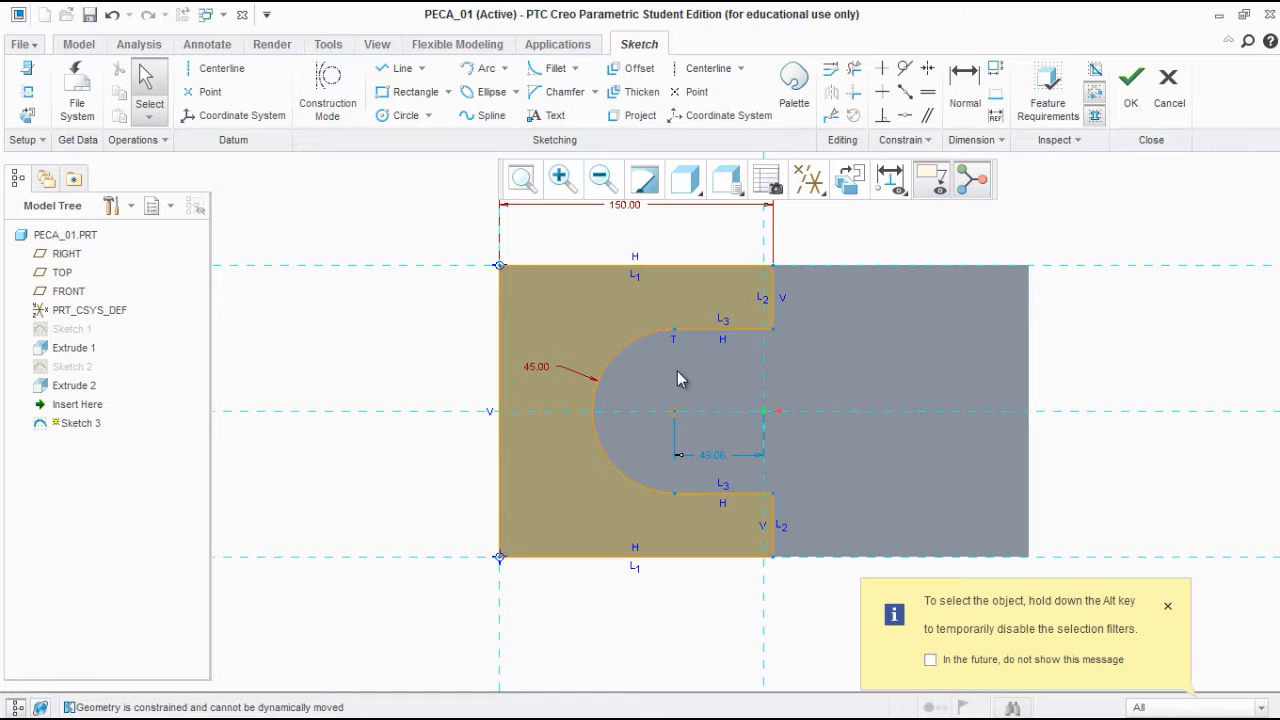
{"action": "left_click", "coordinate": [675, 419]}
{"action": "mouse_move", "coordinate": [615, 368]}
{"action": "left_mouse_down"}
{"action": "mouse_move", "coordinate": [569, 366]}
{"action": "mouse_move", "coordinate": [603, 368]}
{"action": "left_mouse_up"}
{"action": "left_click", "coordinate": [1254, 398]}
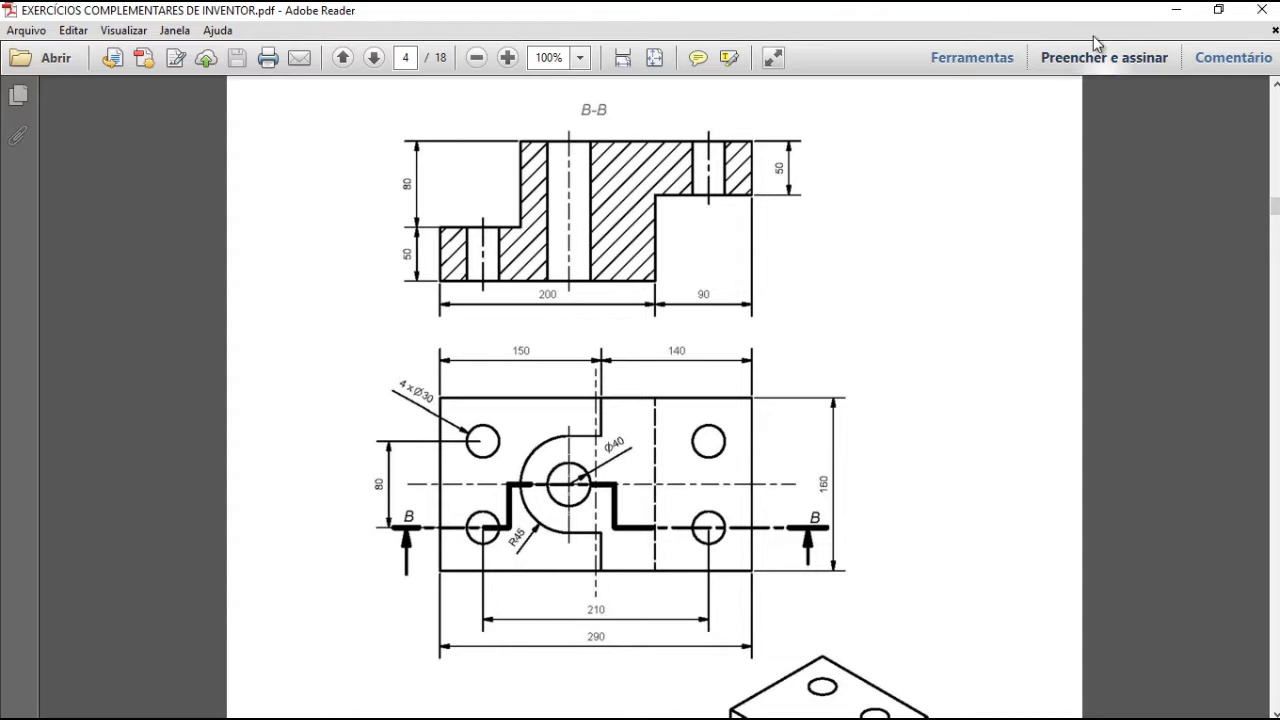
{"action": "left_click", "coordinate": [1176, 10]}
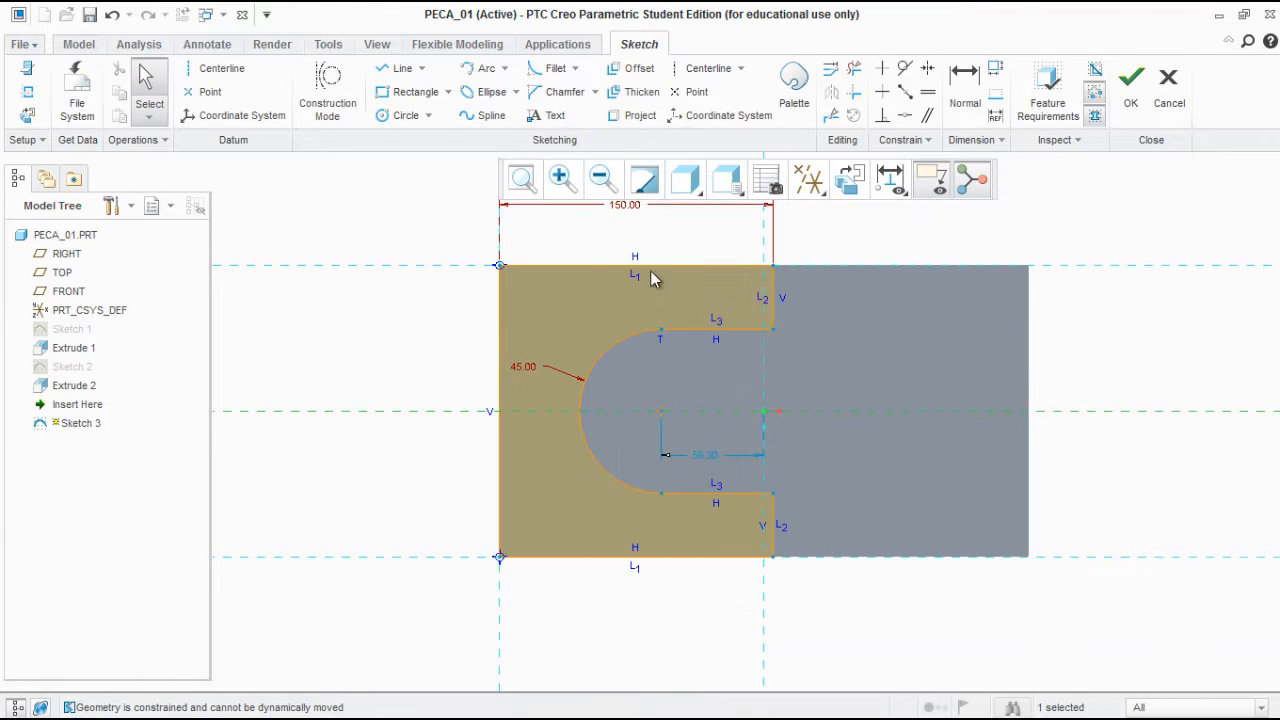
{"action": "double_click", "coordinate": [704, 456]}
{"action": "type", "text": "30"}
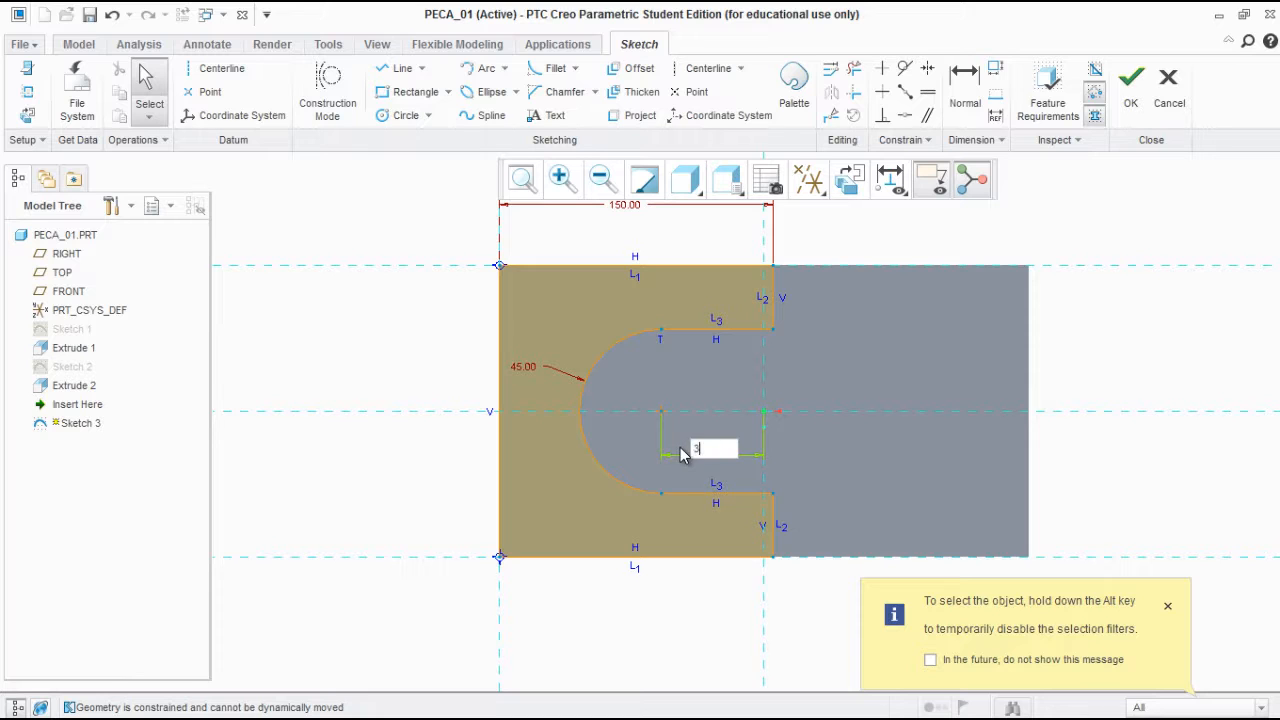
{"action": "key", "text": "Return"}
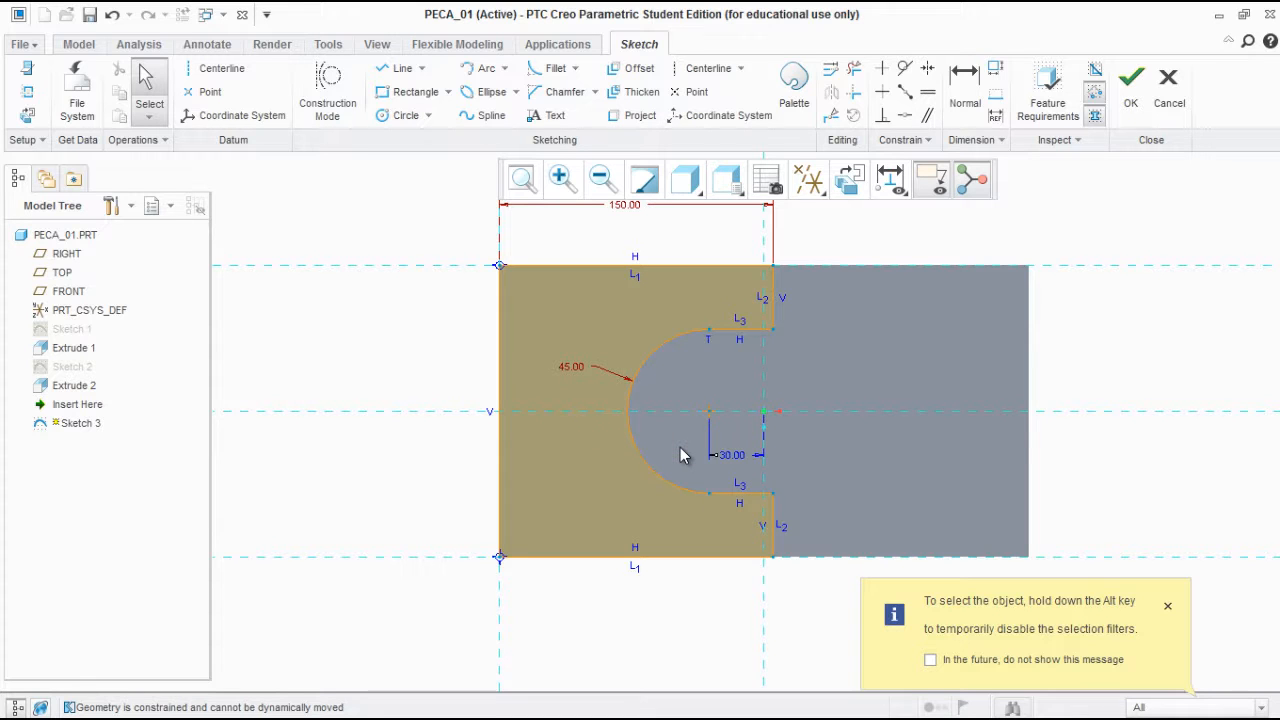
{"action": "left_click", "coordinate": [736, 456]}
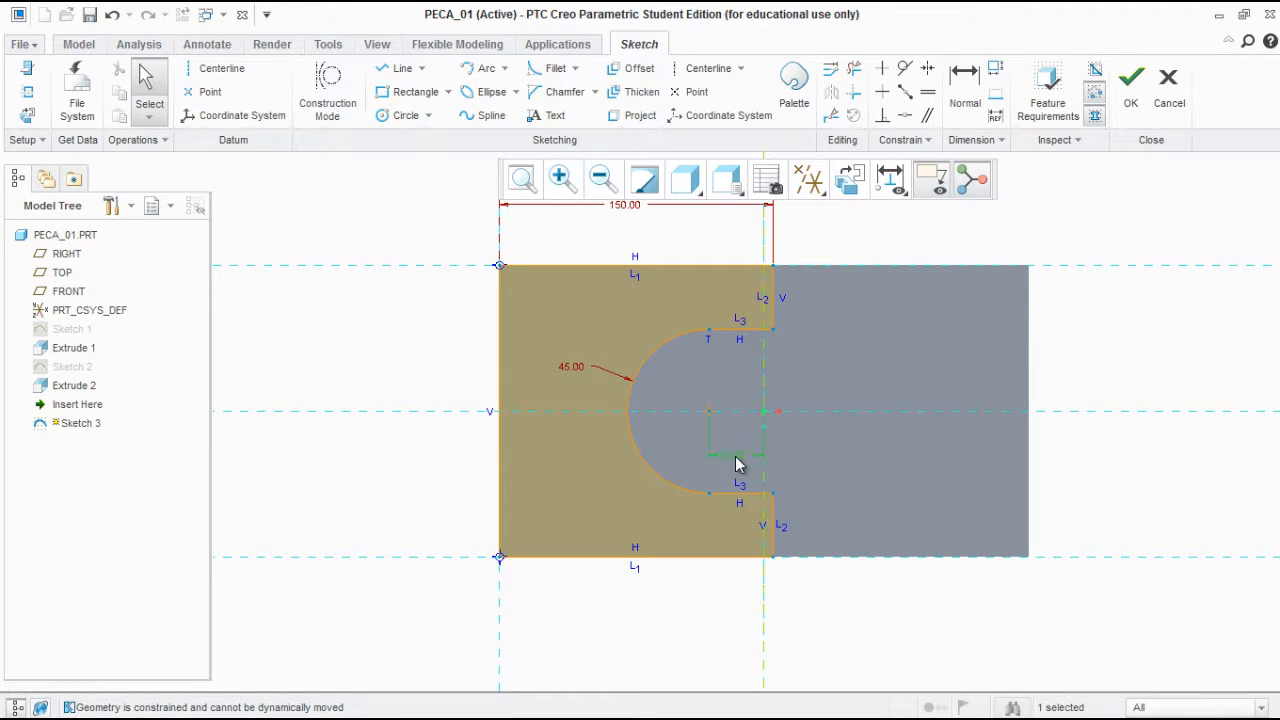
{"action": "right_click", "coordinate": [736, 457]}
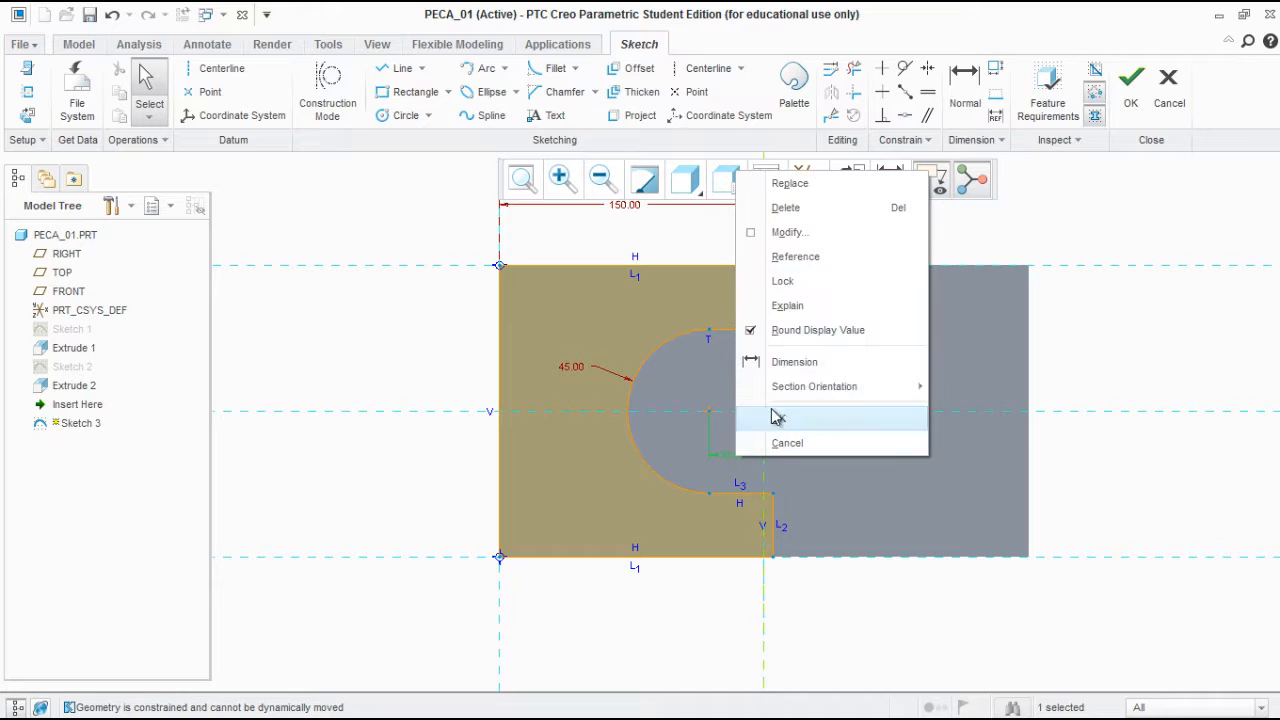
{"action": "left_click", "coordinate": [800, 284]}
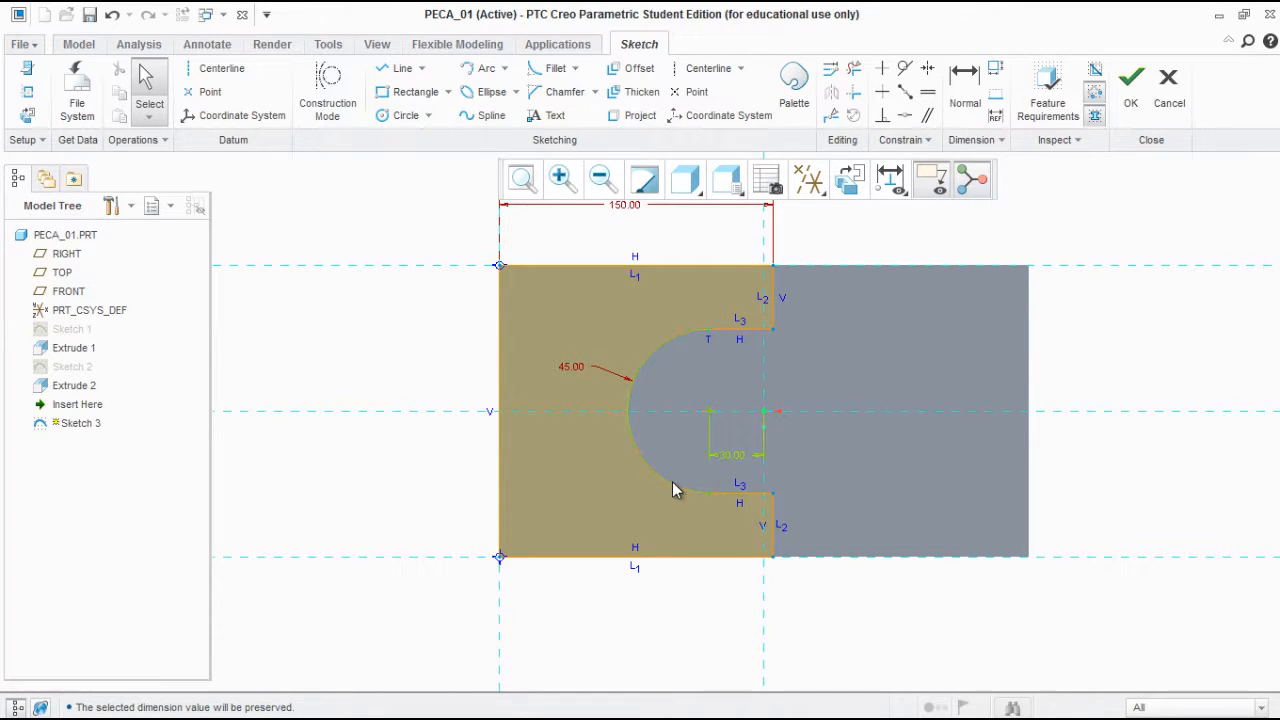
Finish the sketch of the U-shaped profile on the block's upper face
{"action": "mouse_move", "coordinate": [637, 530]}
{"action": "middle_mouse_down"}
{"action": "mouse_move", "coordinate": [660, 423]}
{"action": "mouse_move", "coordinate": [600, 434]}
{"action": "mouse_move", "coordinate": [611, 414]}
{"action": "mouse_move", "coordinate": [590, 435]}
{"action": "middle_mouse_up"}
{"action": "scroll", "coordinate": [600, 432], "scroll_direction": "down", "scroll_amount": 3}
{"action": "scroll", "coordinate": [770, 520], "scroll_direction": "up", "scroll_amount": 5}
{"action": "scroll", "coordinate": [750, 500], "scroll_direction": "down", "scroll_amount": 6}
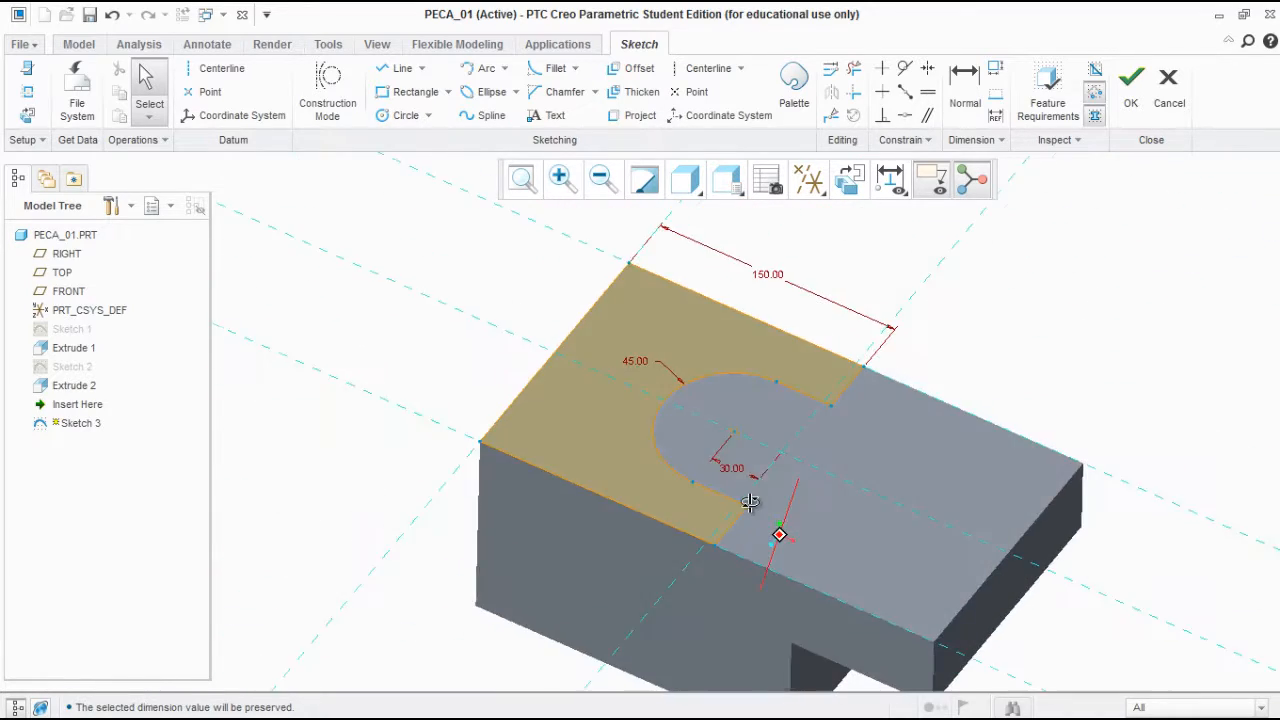
{"action": "mouse_move", "coordinate": [728, 484]}
{"action": "middle_mouse_down"}
{"action": "mouse_move", "coordinate": [749, 491]}
{"action": "mouse_move", "coordinate": [763, 546]}
{"action": "mouse_move", "coordinate": [737, 509]}
{"action": "middle_mouse_up"}
{"action": "scroll", "coordinate": [740, 476], "scroll_direction": "up", "scroll_amount": 3}
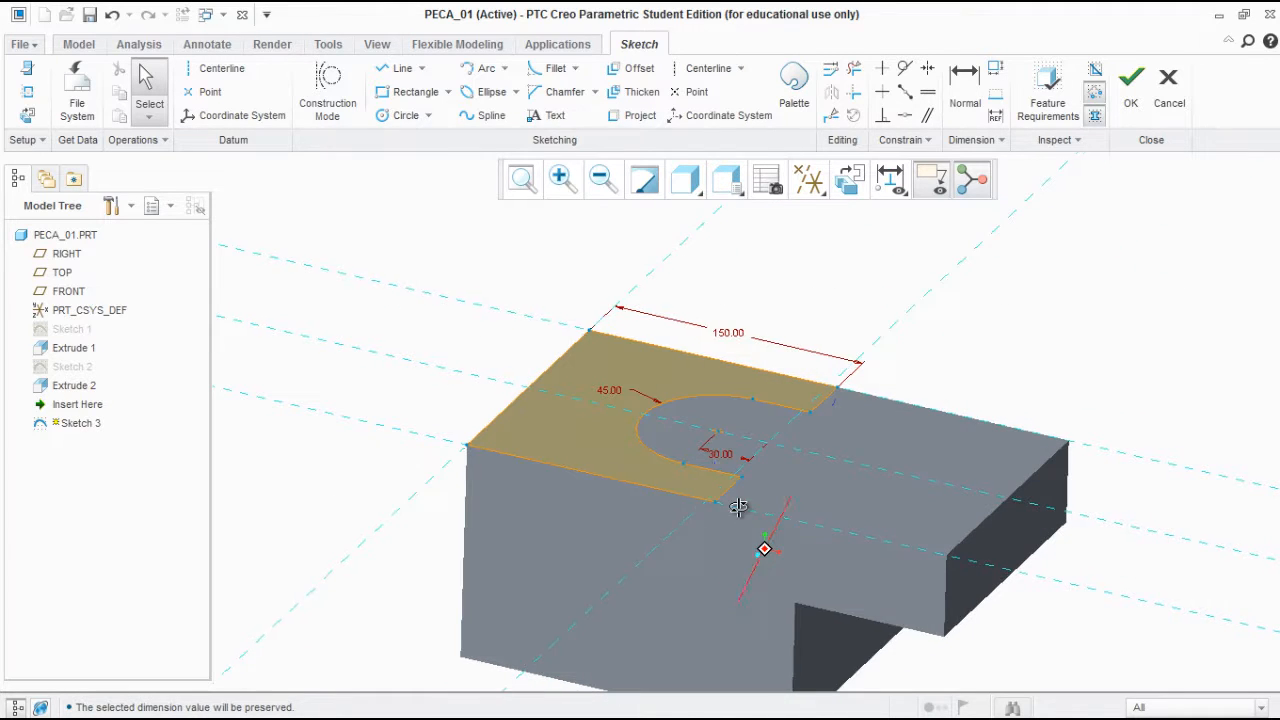
{"action": "left_click", "coordinate": [1132, 88]}
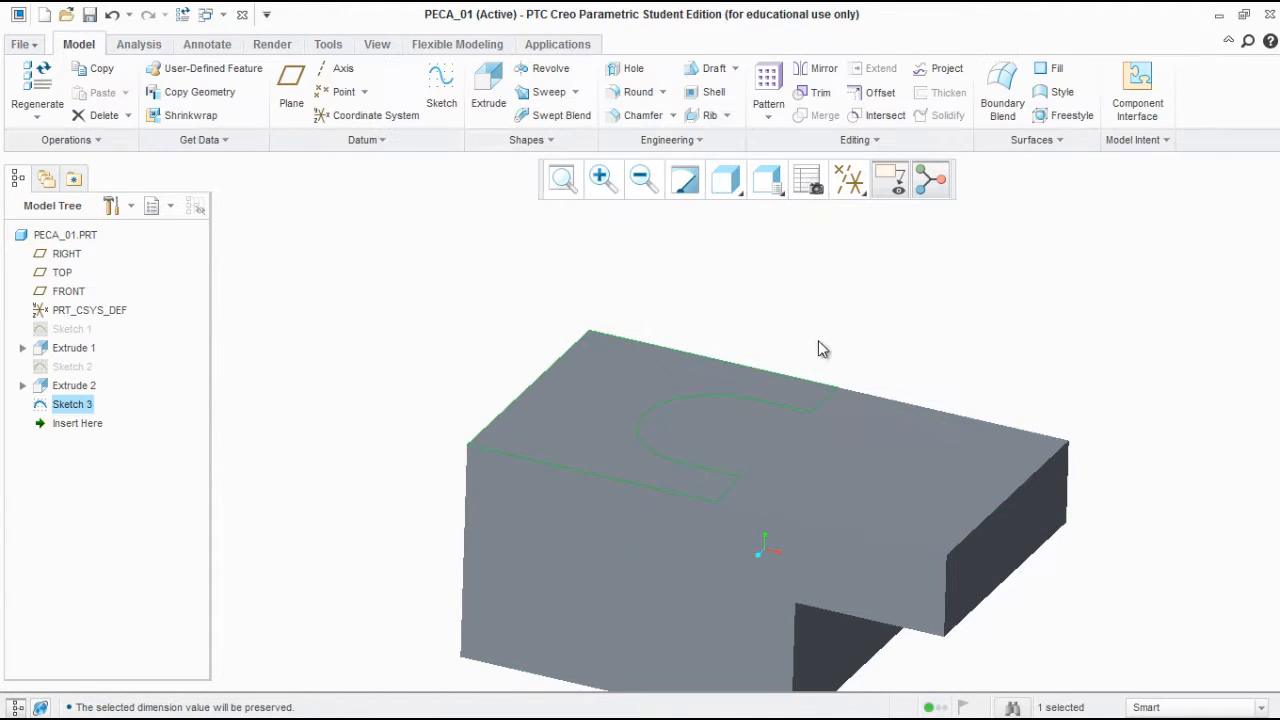
Extrude the U-shaped profile as a material-removing cut and reverse its direction down into the block
{"action": "left_click", "coordinate": [488, 90]}
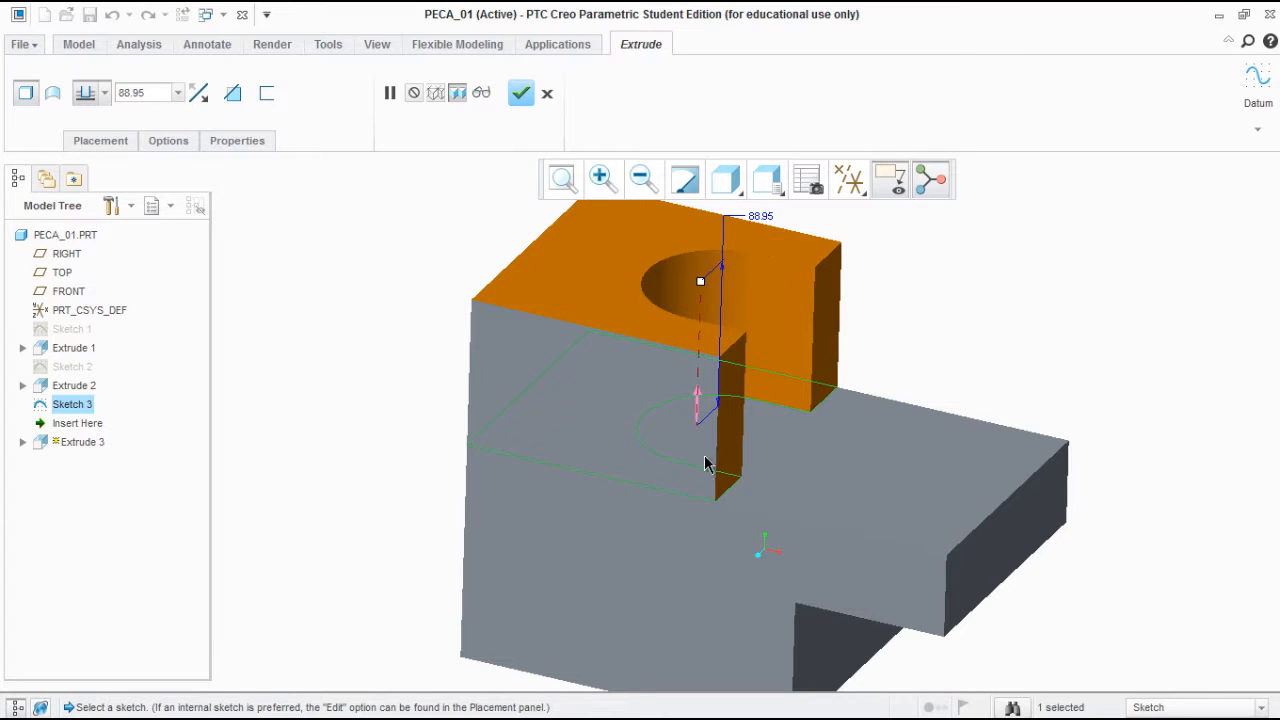
{"action": "middle_click_drag", "start_coordinate": [731, 449], "coordinate": [847, 487]}
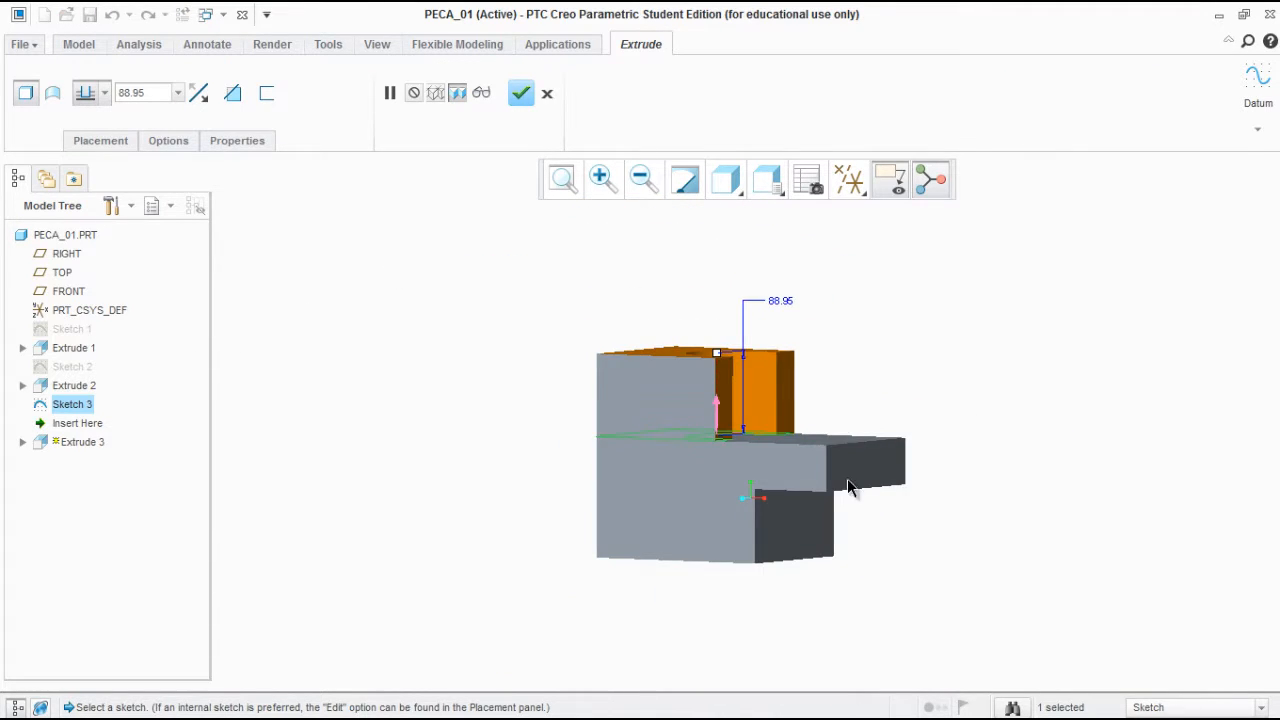
{"action": "scroll", "coordinate": [847, 478], "scroll_direction": "down", "scroll_amount": 3}
{"action": "middle_click_drag", "start_coordinate": [635, 369], "coordinate": [600, 430]}
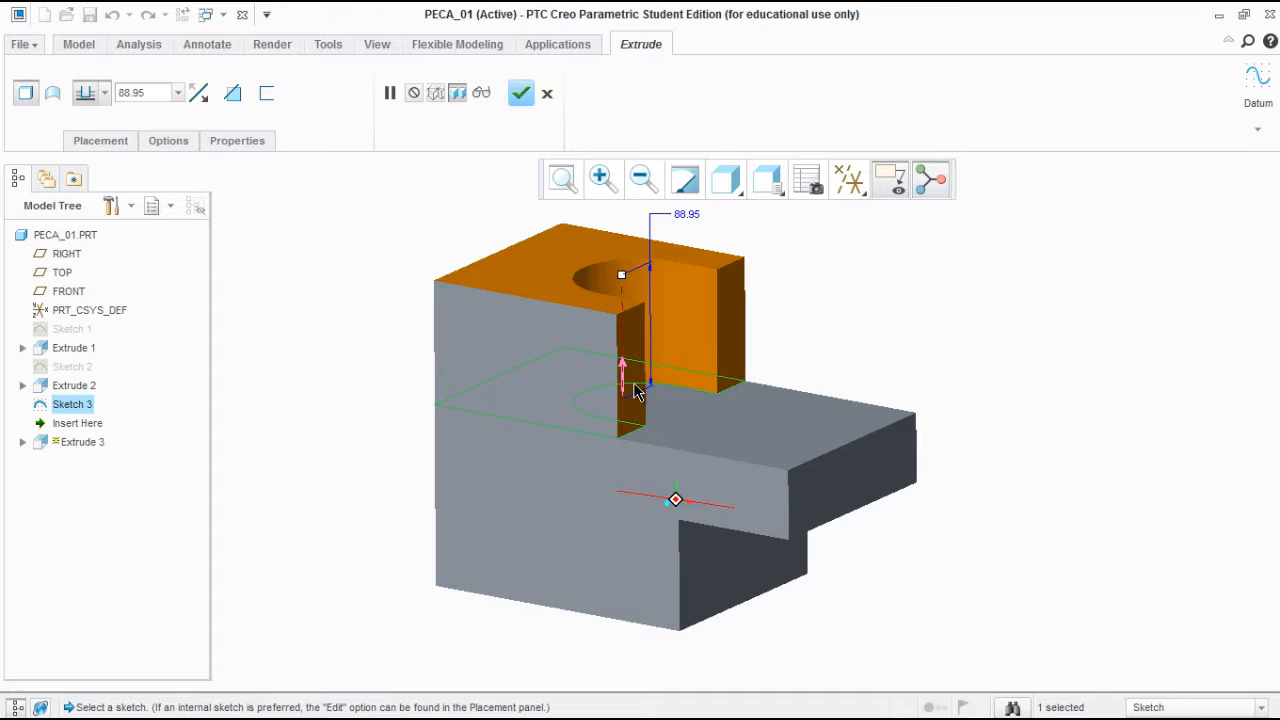
{"action": "left_click", "coordinate": [238, 100]}
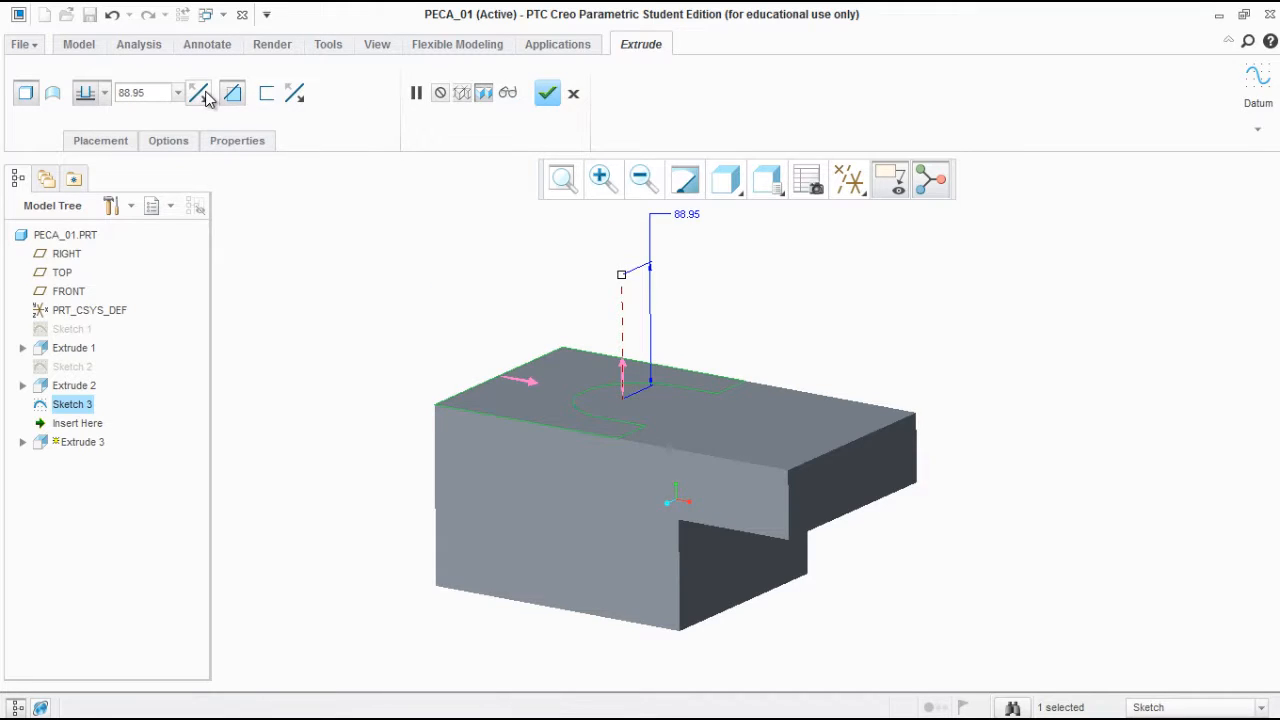
{"action": "left_click", "coordinate": [203, 95]}
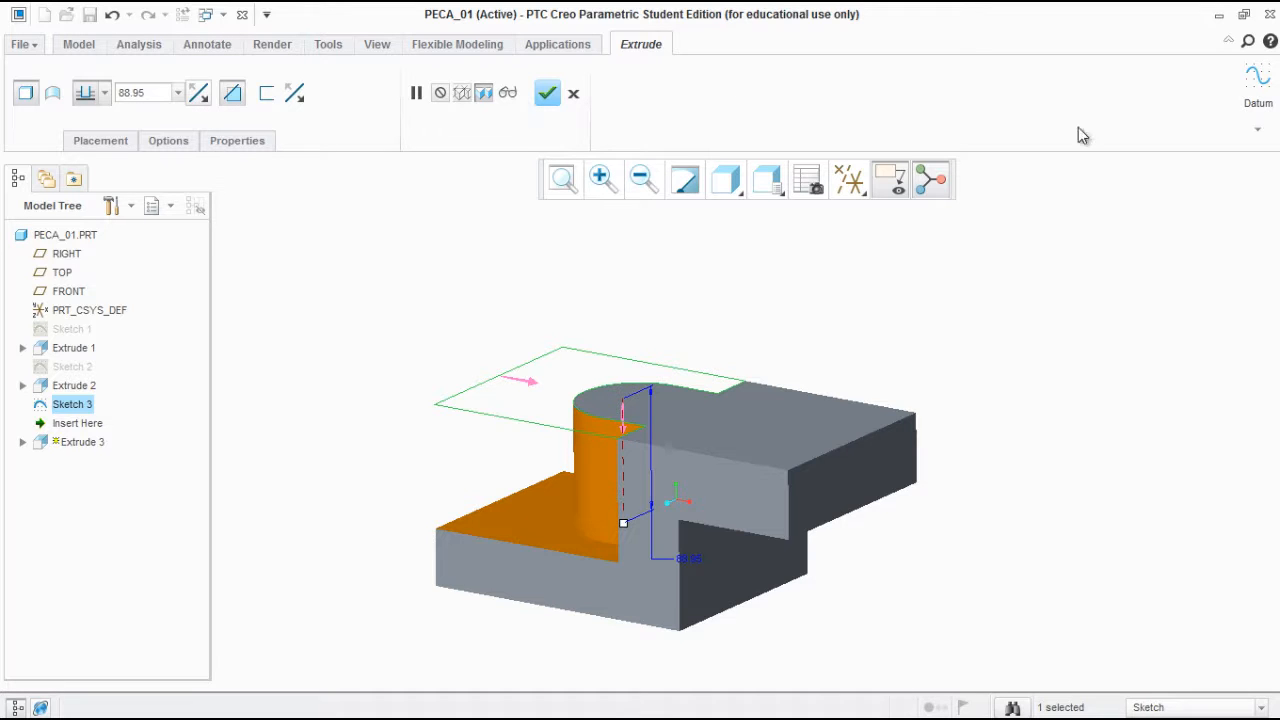
Check the step height in the PDF drawing, set the cut depth to 80 and complete the extrusion
{"action": "left_click", "coordinate": [1255, 391]}
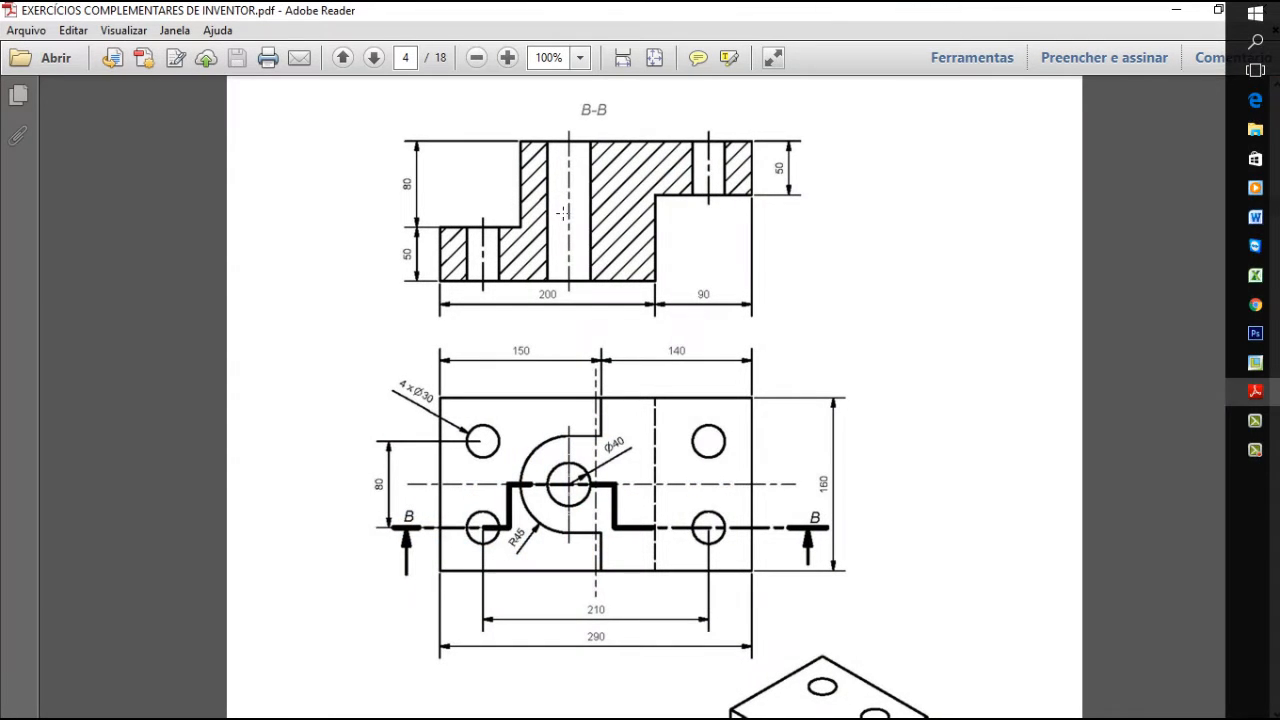
{"action": "left_click", "coordinate": [1177, 10]}
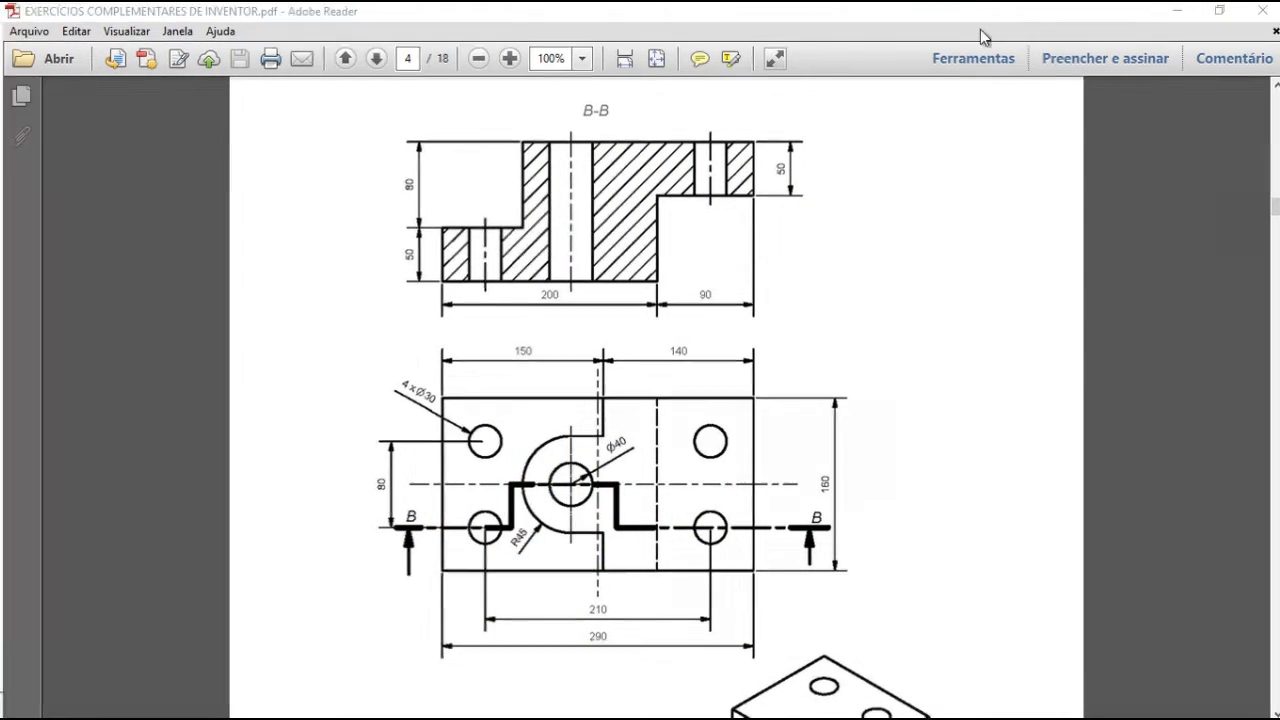
{"action": "double_click", "coordinate": [156, 95]}
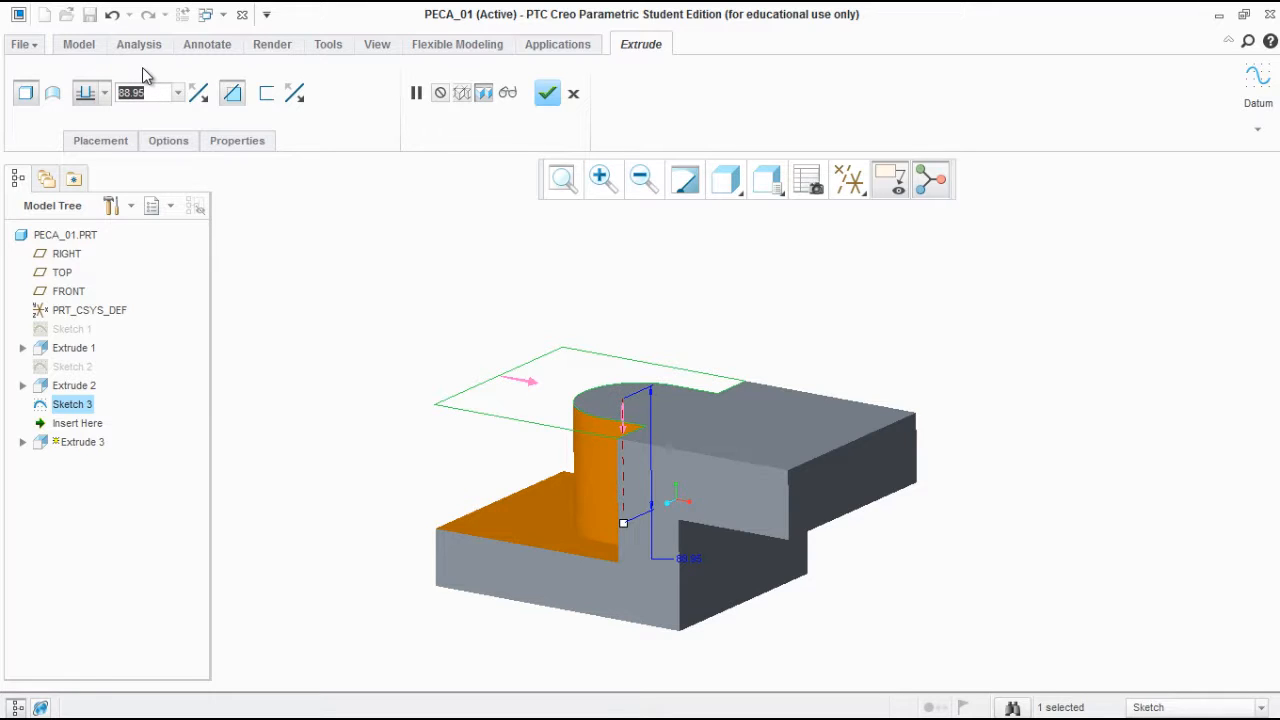
{"action": "type", "text": "80"}
{"action": "key", "text": "Return"}
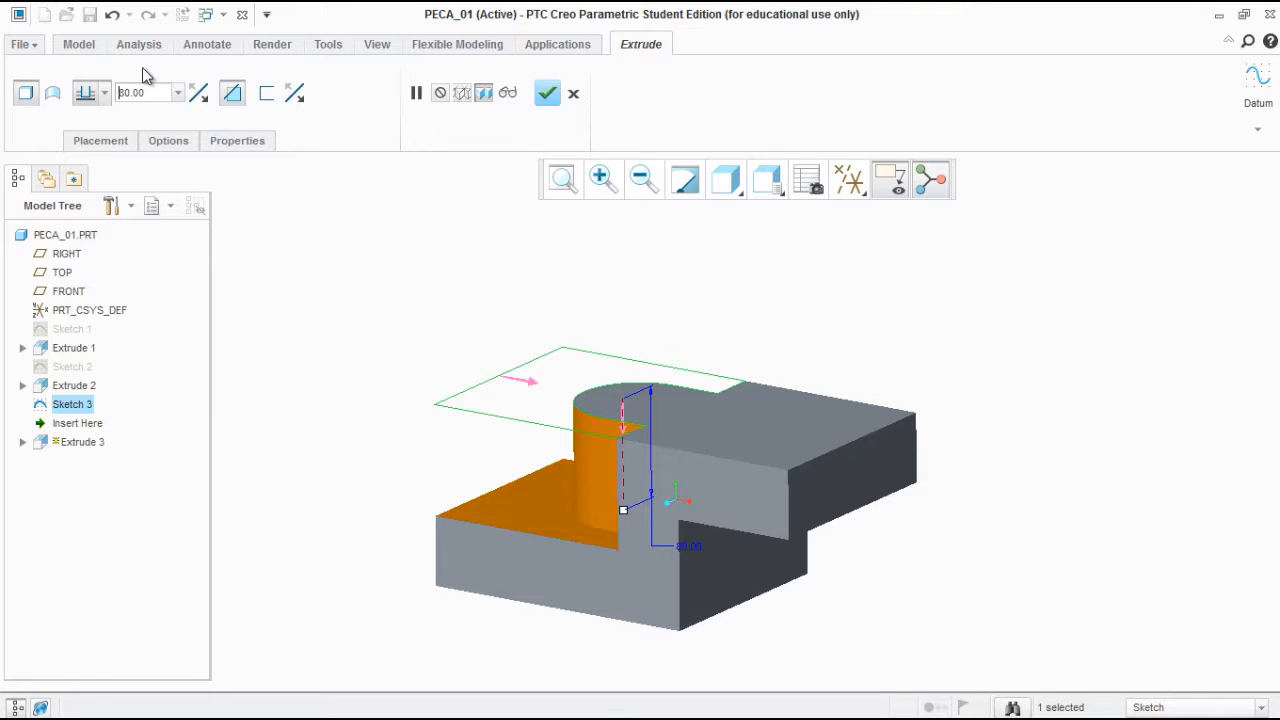
{"action": "left_click", "coordinate": [547, 93]}
Examine the cut part and check the hole diameters and positions in the PDF drawing
{"action": "mouse_move", "coordinate": [606, 337]}
{"action": "middle_mouse_down"}
{"action": "mouse_move", "coordinate": [654, 354]}
{"action": "mouse_move", "coordinate": [615, 392]}
{"action": "mouse_move", "coordinate": [648, 438]}
{"action": "mouse_move", "coordinate": [622, 385]}
{"action": "mouse_move", "coordinate": [687, 388]}
{"action": "mouse_move", "coordinate": [640, 323]}
{"action": "mouse_move", "coordinate": [631, 337]}
{"action": "mouse_move", "coordinate": [723, 397]}
{"action": "mouse_move", "coordinate": [734, 517]}
{"action": "middle_mouse_up"}
{"action": "left_click", "coordinate": [601, 352]}
{"action": "left_click", "coordinate": [1256, 393]}
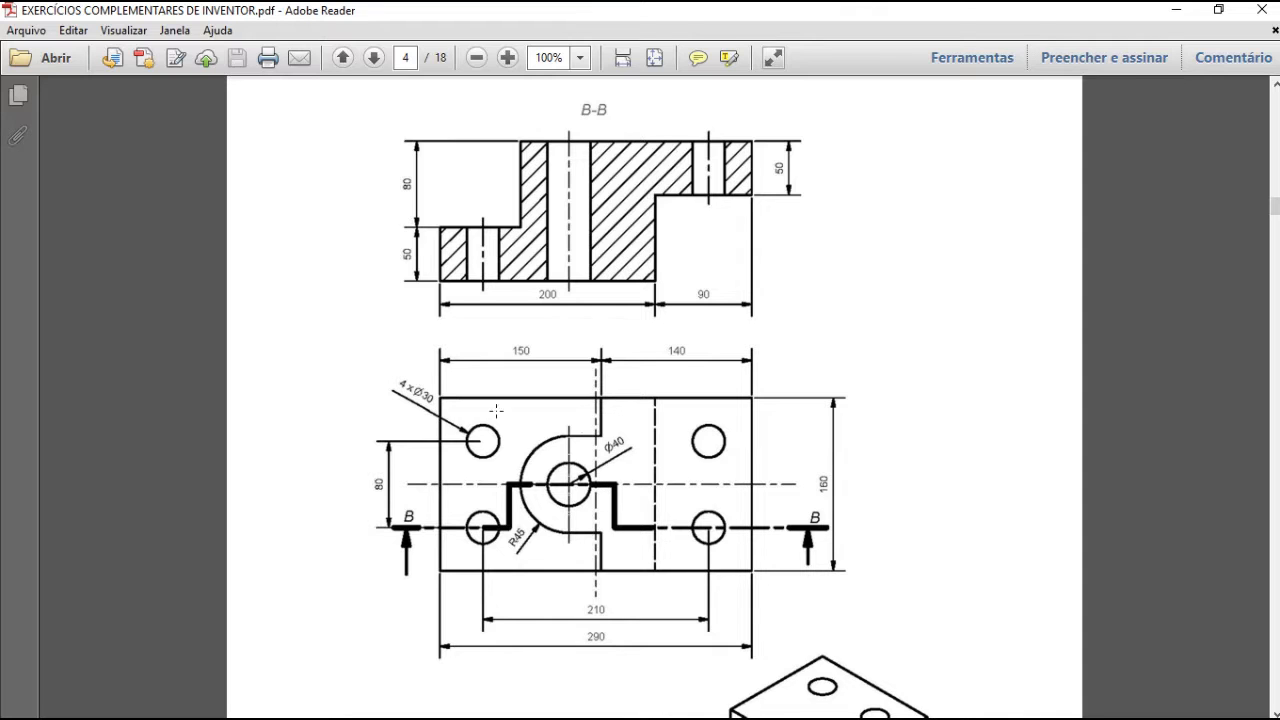
{"action": "left_click", "coordinate": [1176, 10]}
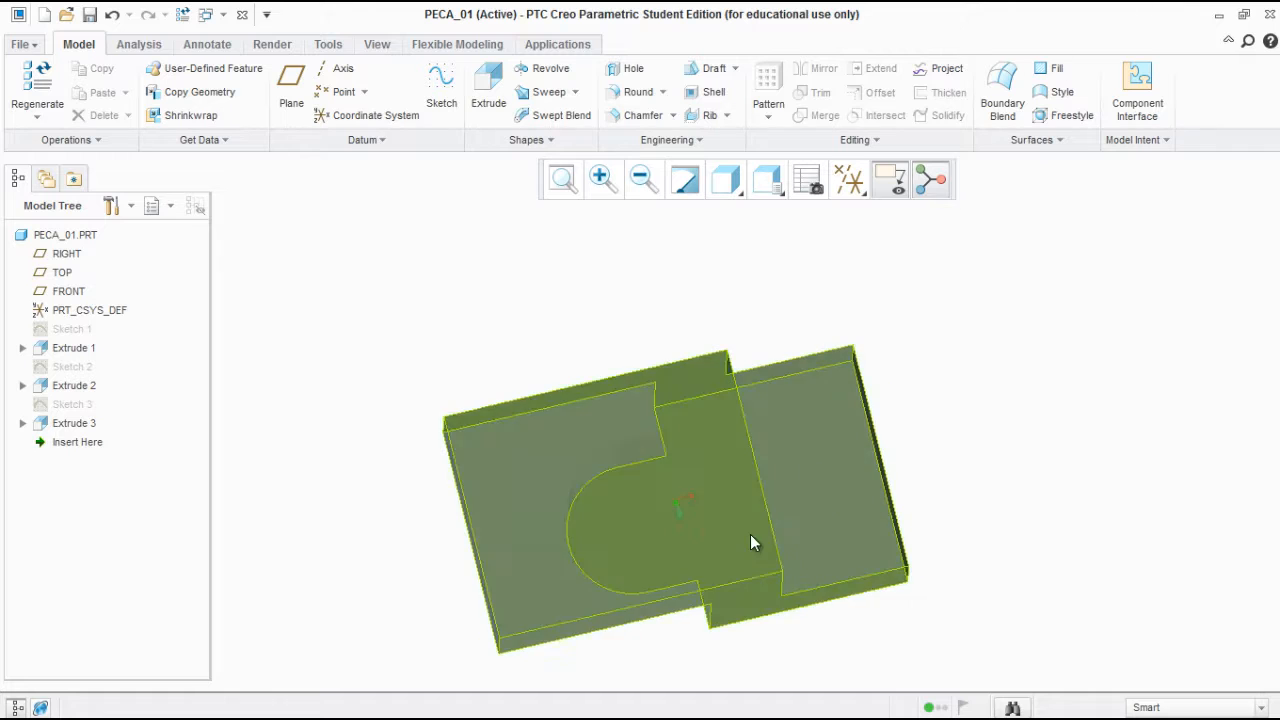
{"action": "middle_click_drag", "start_coordinate": [750, 534], "coordinate": [664, 529]}
{"action": "scroll", "coordinate": [674, 500], "scroll_direction": "down", "scroll_amount": 3}
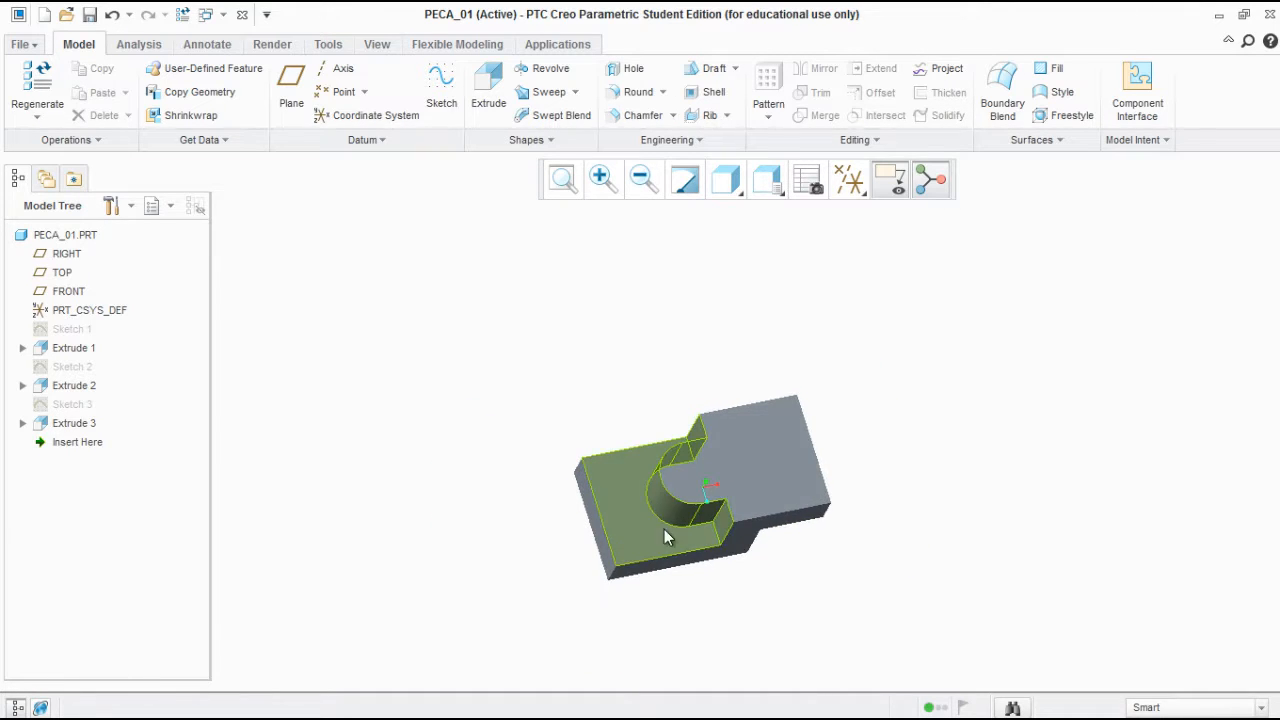
{"action": "scroll", "coordinate": [664, 529], "scroll_direction": "up", "scroll_amount": 3}
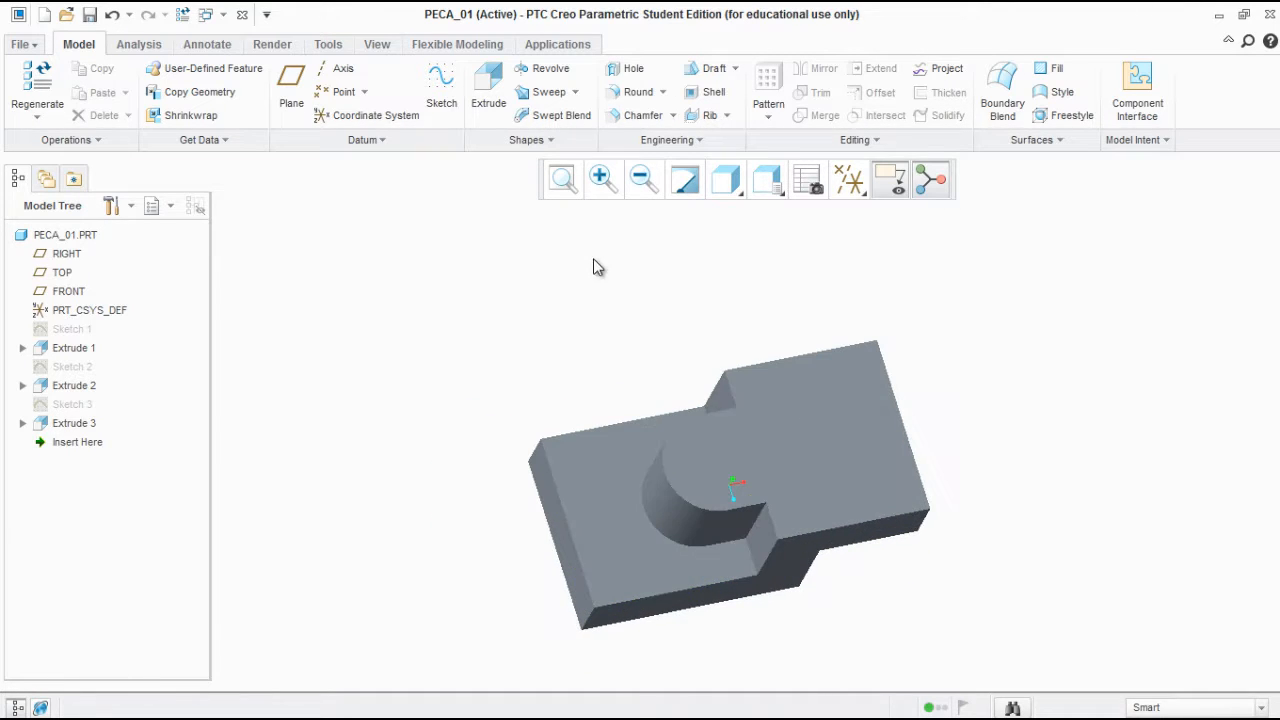
Start a Hole feature as a standard hole and review the thread standards, keeping ISO
{"action": "left_click", "coordinate": [632, 77]}
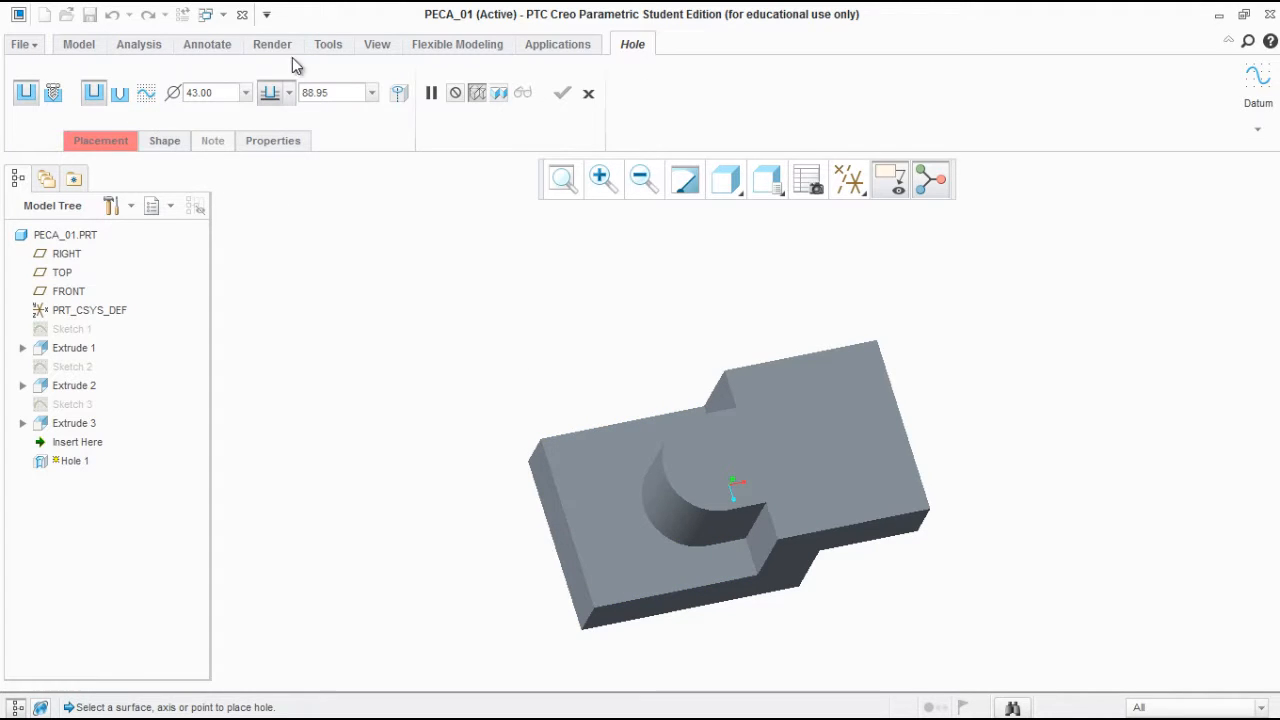
{"action": "left_click", "coordinate": [52, 93]}
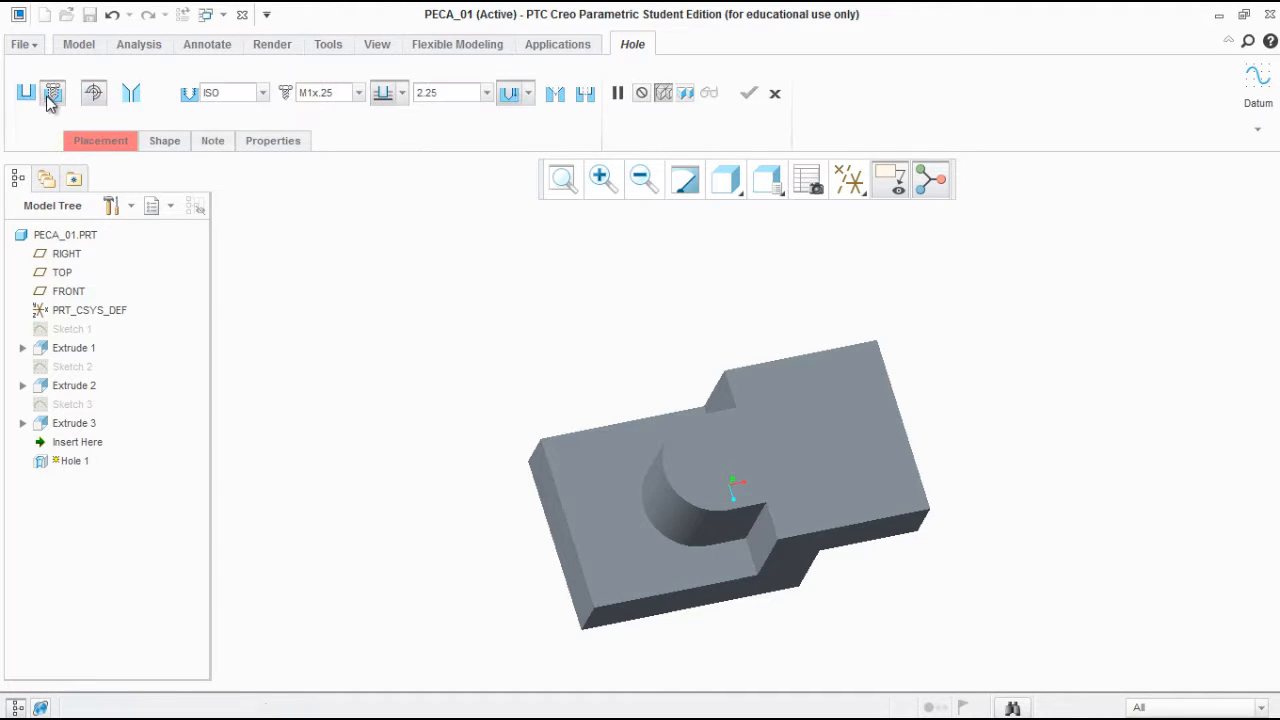
{"action": "left_click", "coordinate": [262, 92]}
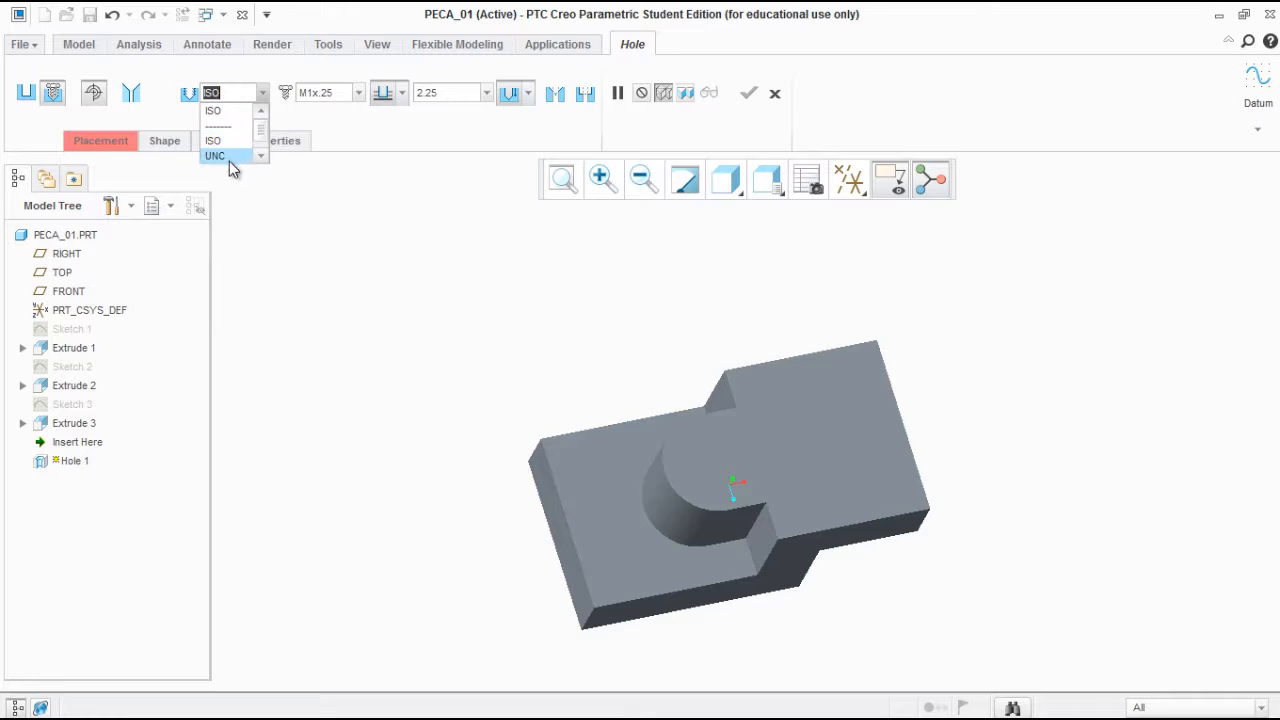
{"action": "scroll", "coordinate": [258, 150], "scroll_direction": "down", "scroll_amount": 1}
{"action": "left_click", "coordinate": [260, 110]}
{"action": "left_click", "coordinate": [584, 96]}
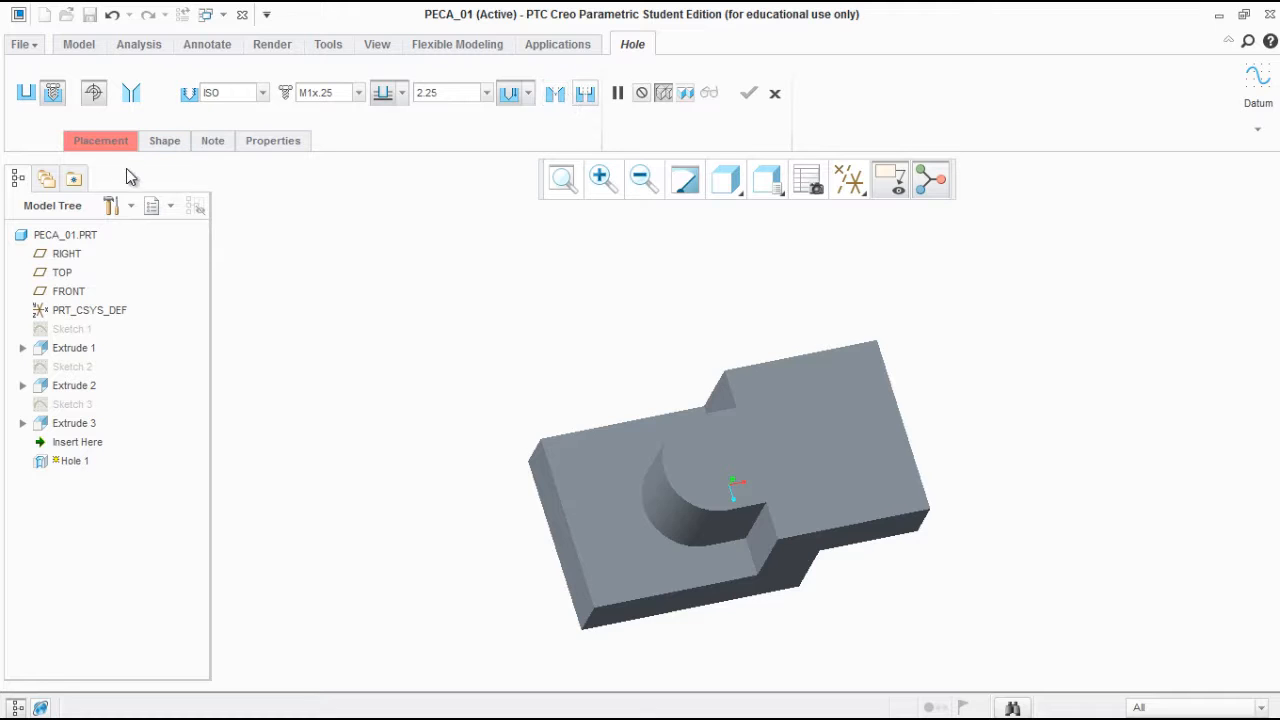
Place the hole on the lower stepped face around the rounded boss, using linear placement
{"action": "left_click", "coordinate": [102, 142]}
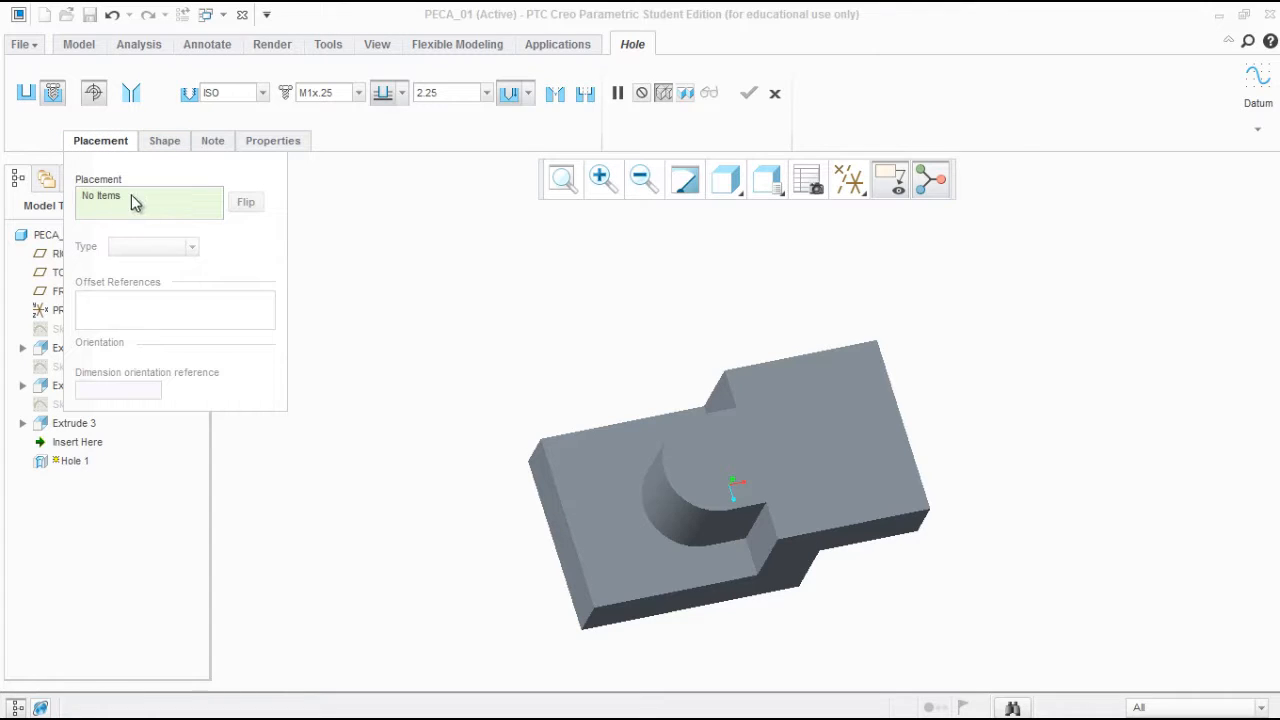
{"action": "left_click", "coordinate": [814, 397]}
{"action": "left_click", "coordinate": [634, 482]}
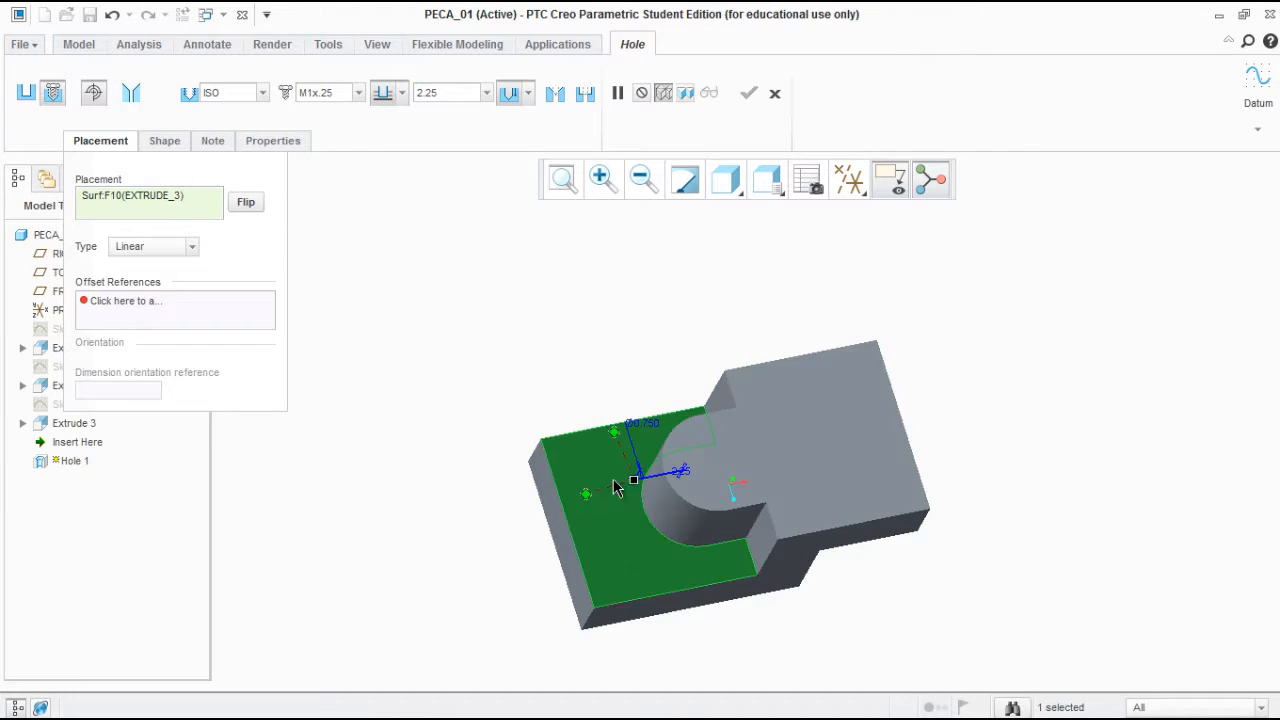
Remove the selected surface from the hole's placement references
{"action": "right_click", "coordinate": [213, 202]}
{"action": "left_click", "coordinate": [262, 216]}
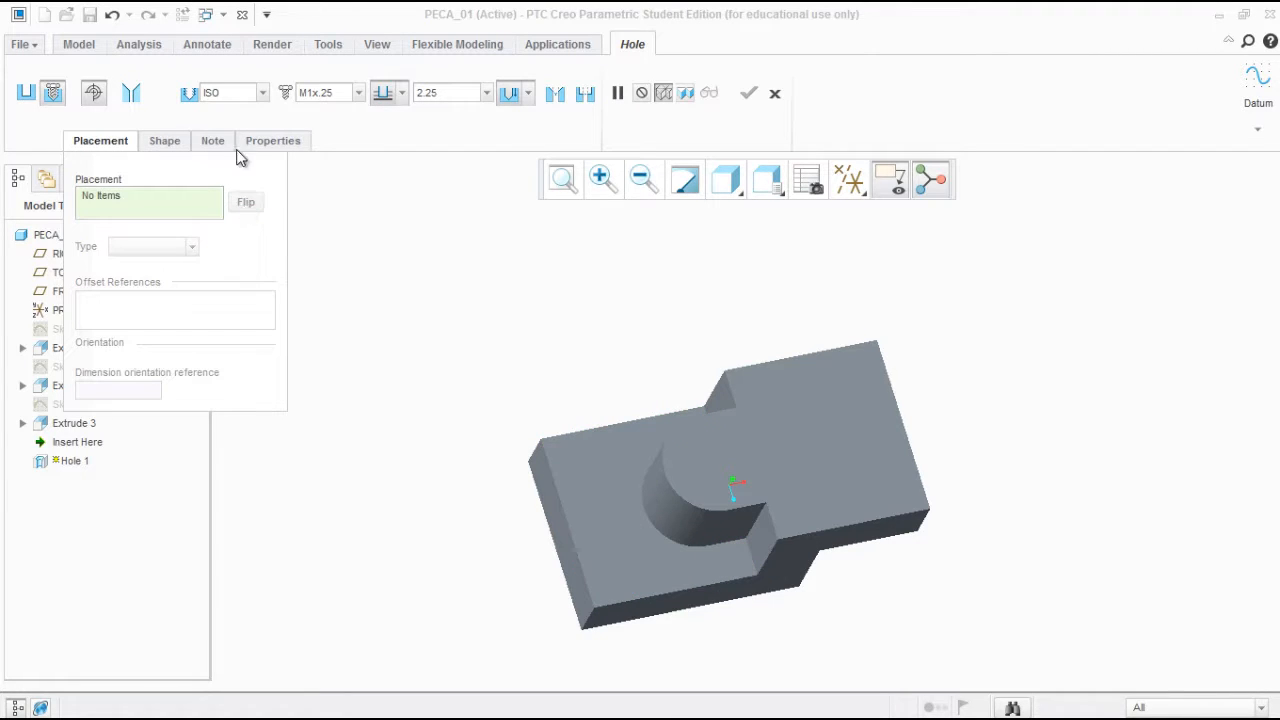
Preview the standard hole's shape with the countersink and counterbore options, leaving both switched off
{"action": "left_click", "coordinate": [166, 140]}
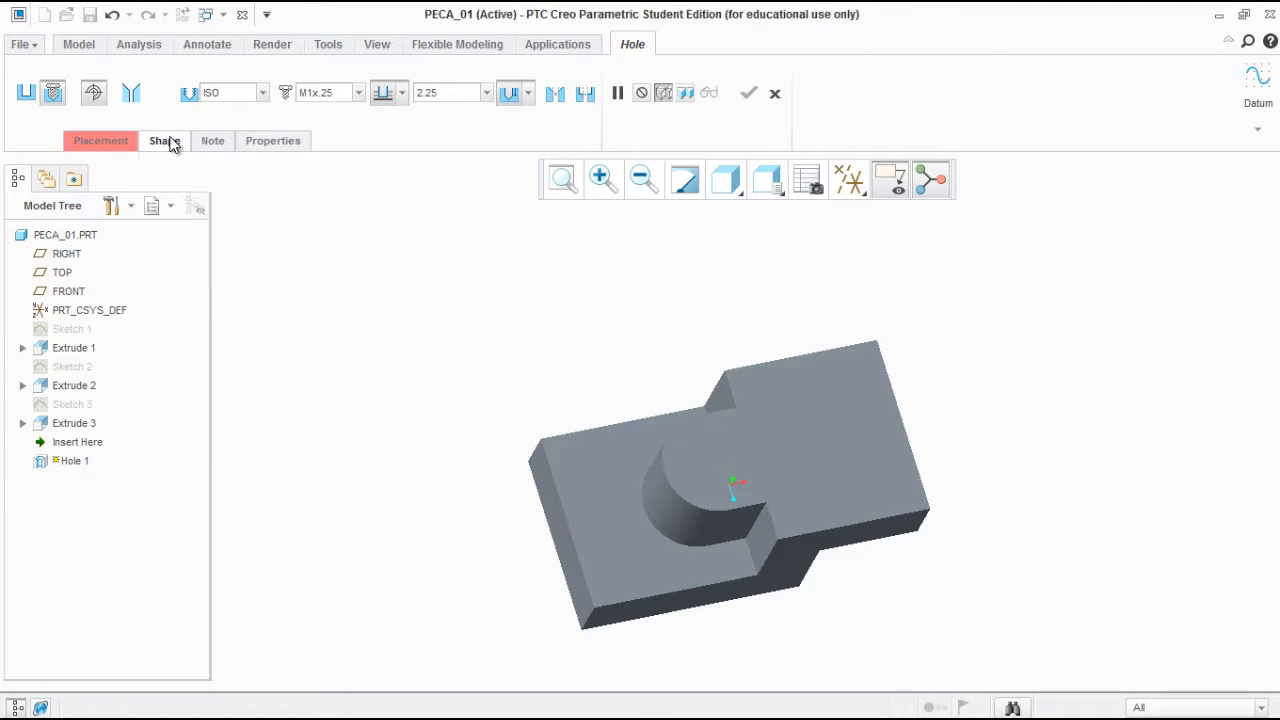
{"action": "left_click", "coordinate": [555, 92]}
{"action": "left_click", "coordinate": [585, 92]}
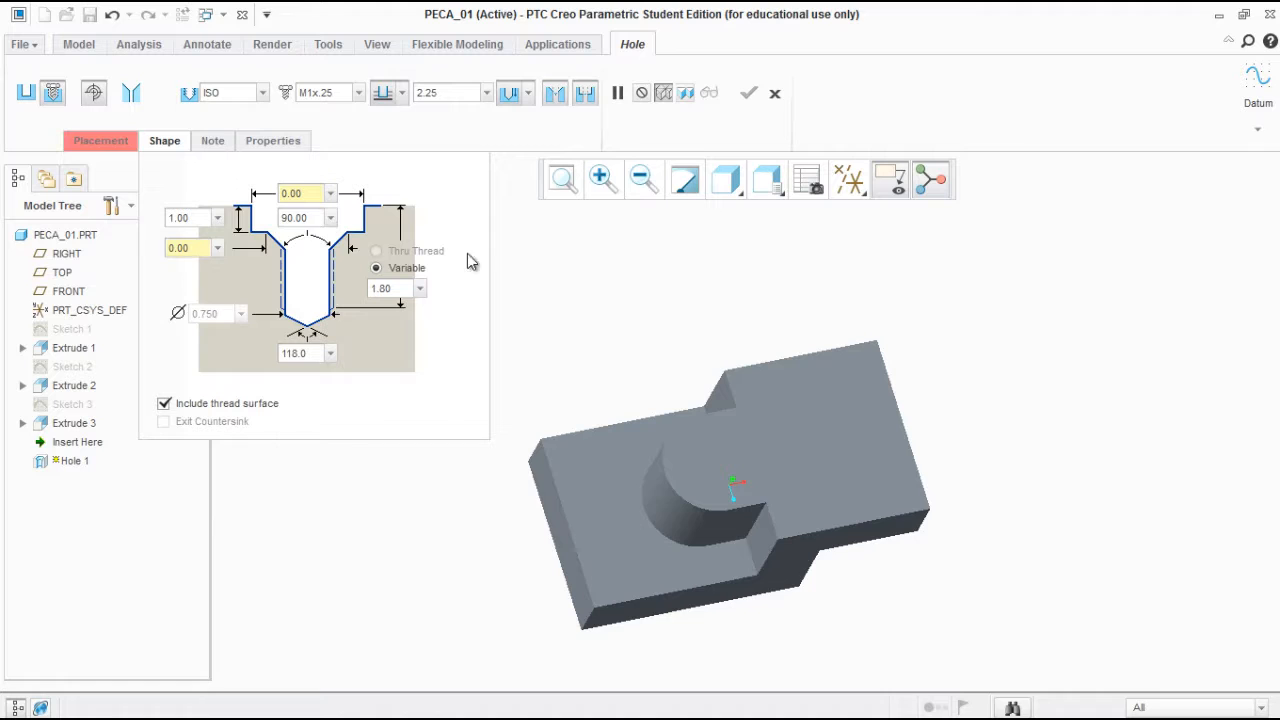
{"action": "left_click", "coordinate": [555, 92]}
{"action": "left_click", "coordinate": [585, 92]}
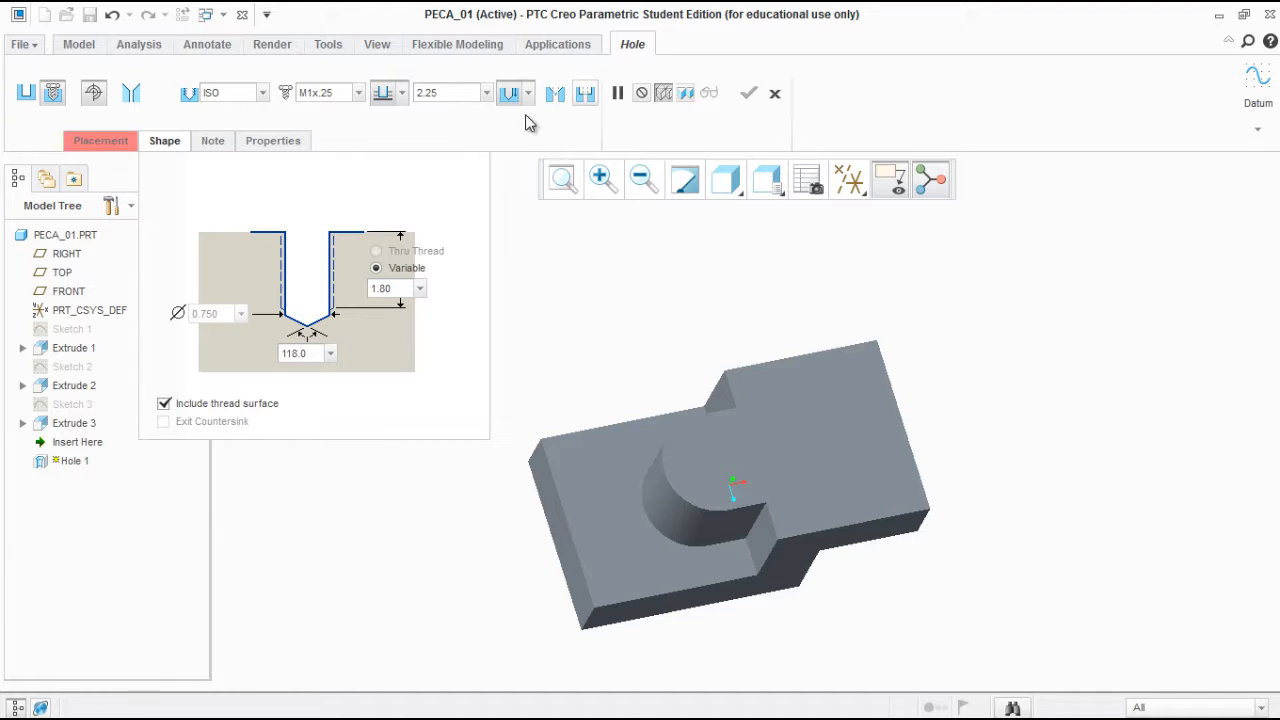
{"action": "left_click", "coordinate": [555, 92]}
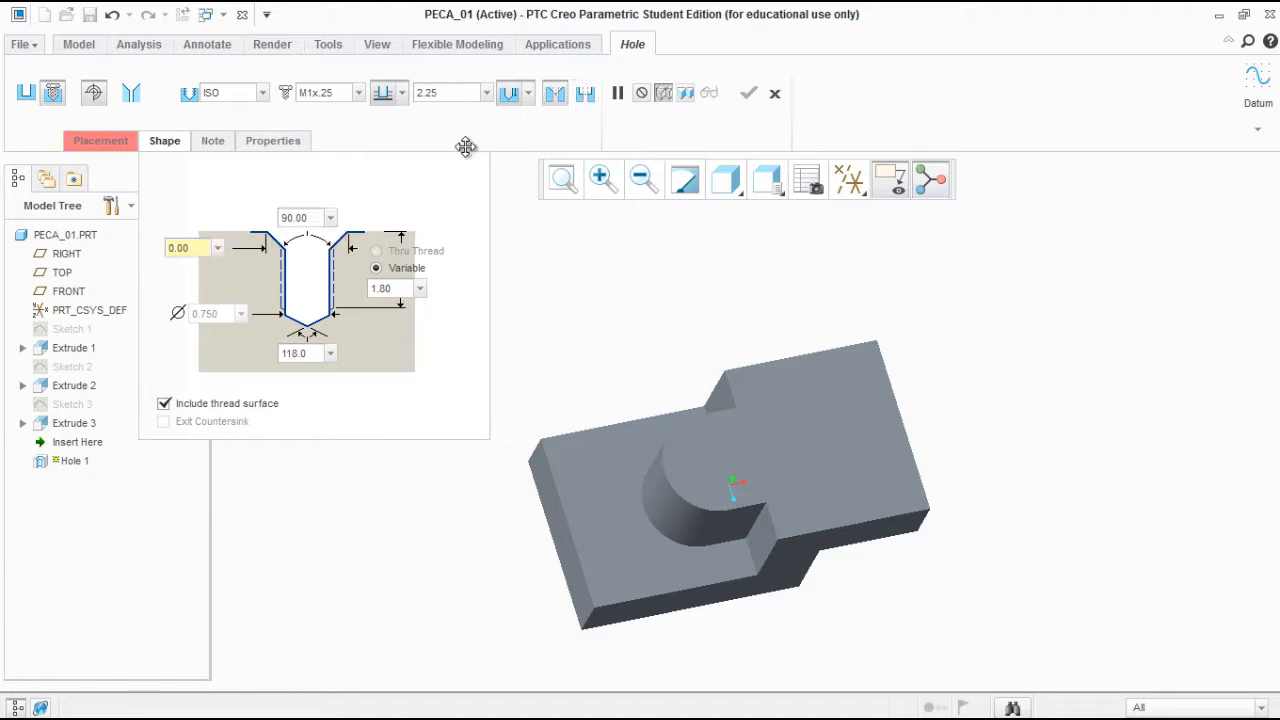
{"action": "left_click", "coordinate": [586, 93]}
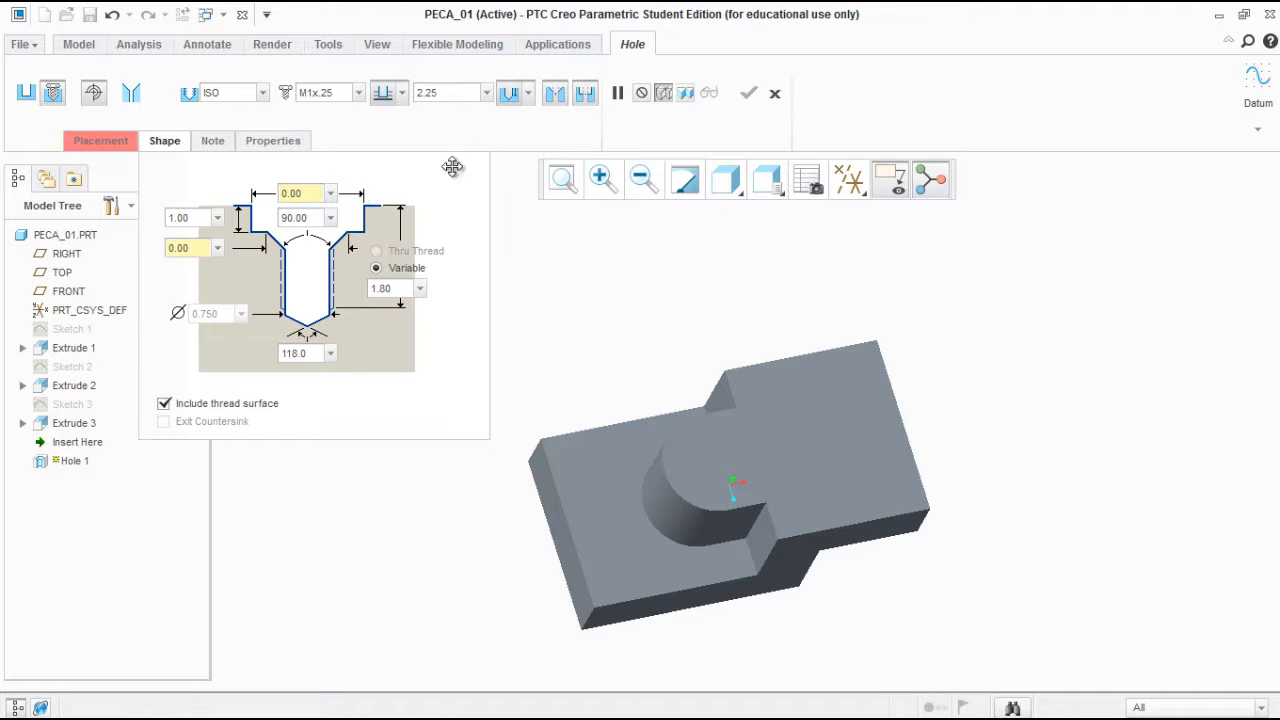
{"action": "left_click", "coordinate": [555, 92]}
{"action": "left_click", "coordinate": [585, 93]}
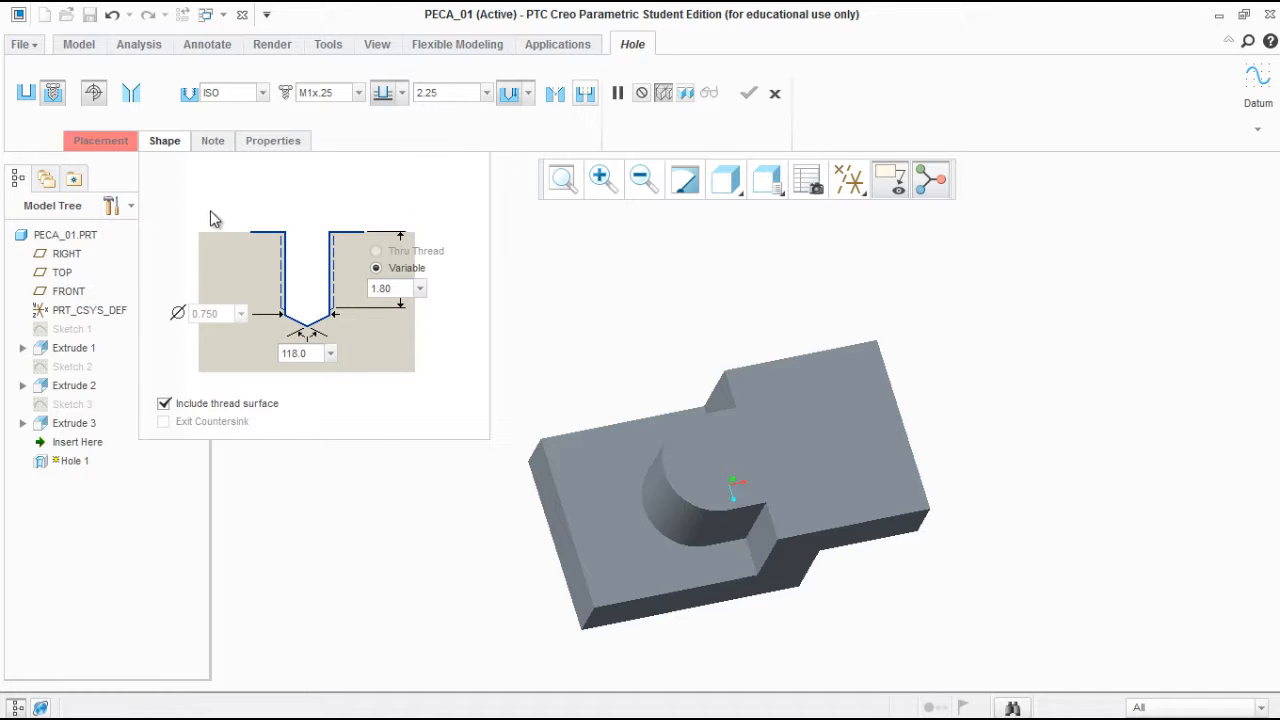
Examine the thread and drill note text generated for the standard hole
{"action": "left_click", "coordinate": [100, 140]}
{"action": "left_click", "coordinate": [213, 141]}
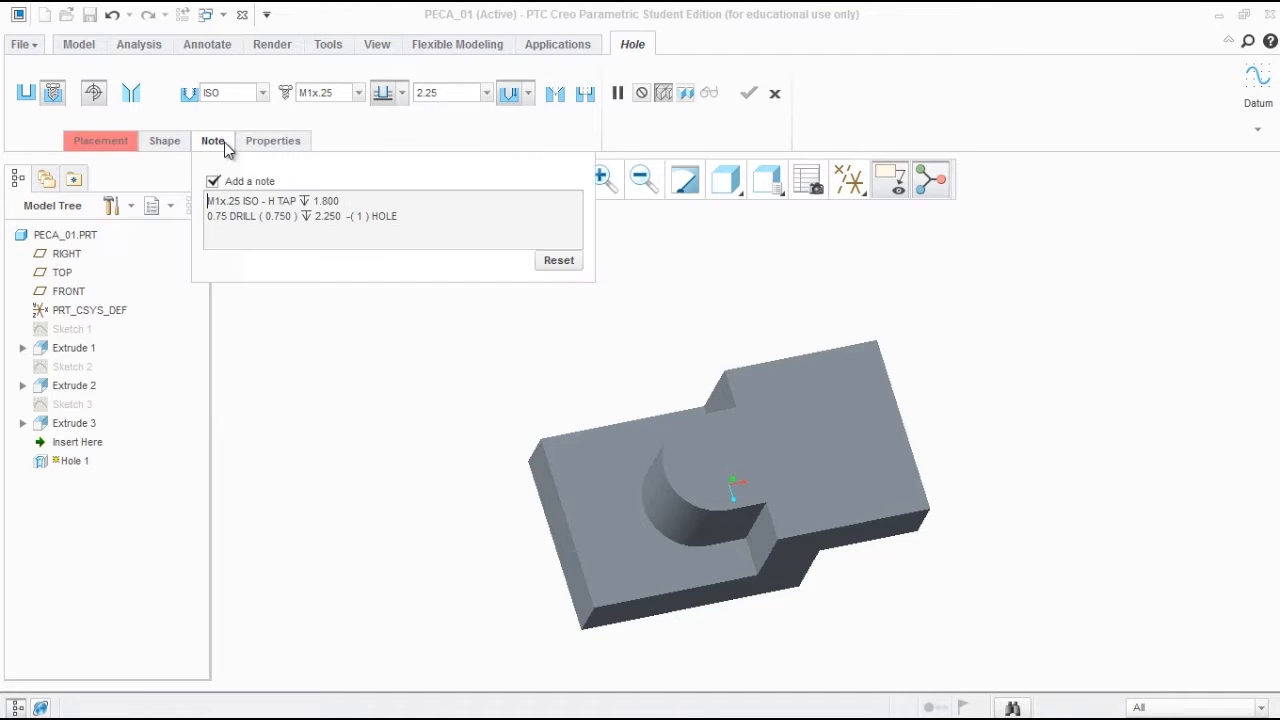
{"action": "left_click_drag", "start_coordinate": [213, 201], "coordinate": [355, 193]}
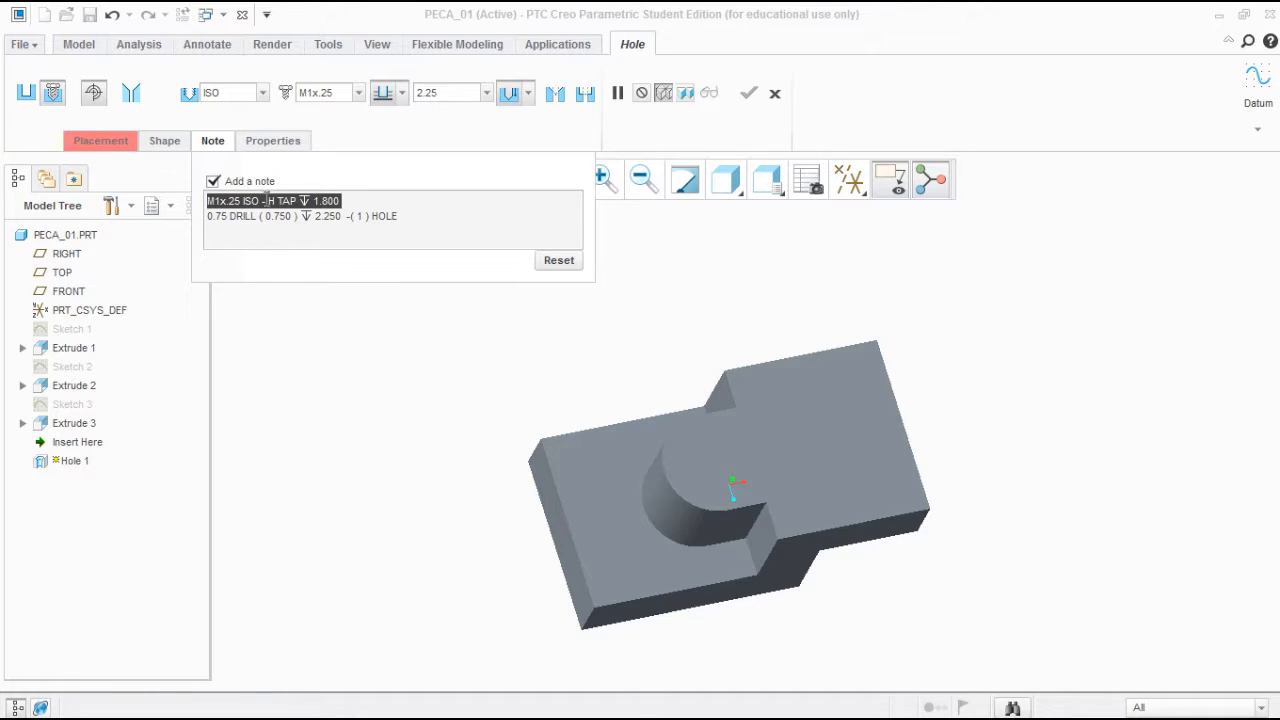
{"action": "double_click", "coordinate": [249, 200]}
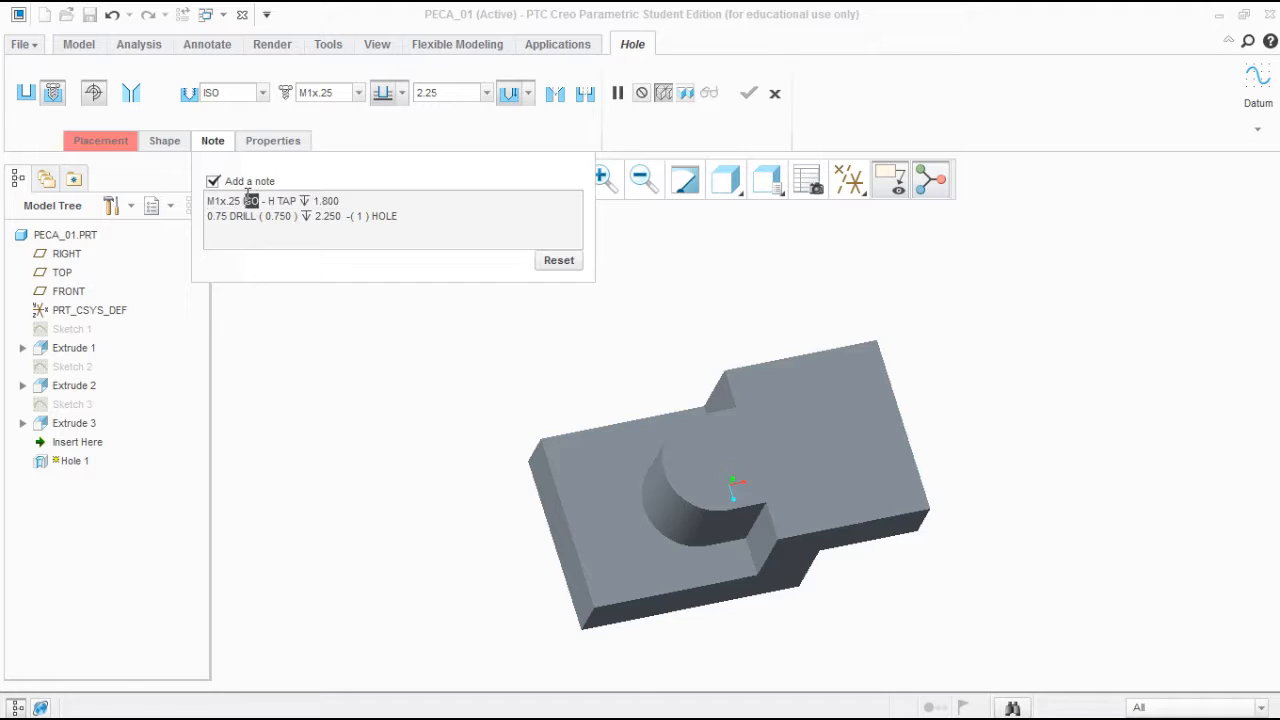
{"action": "left_click_drag", "start_coordinate": [298, 201], "coordinate": [199, 196]}
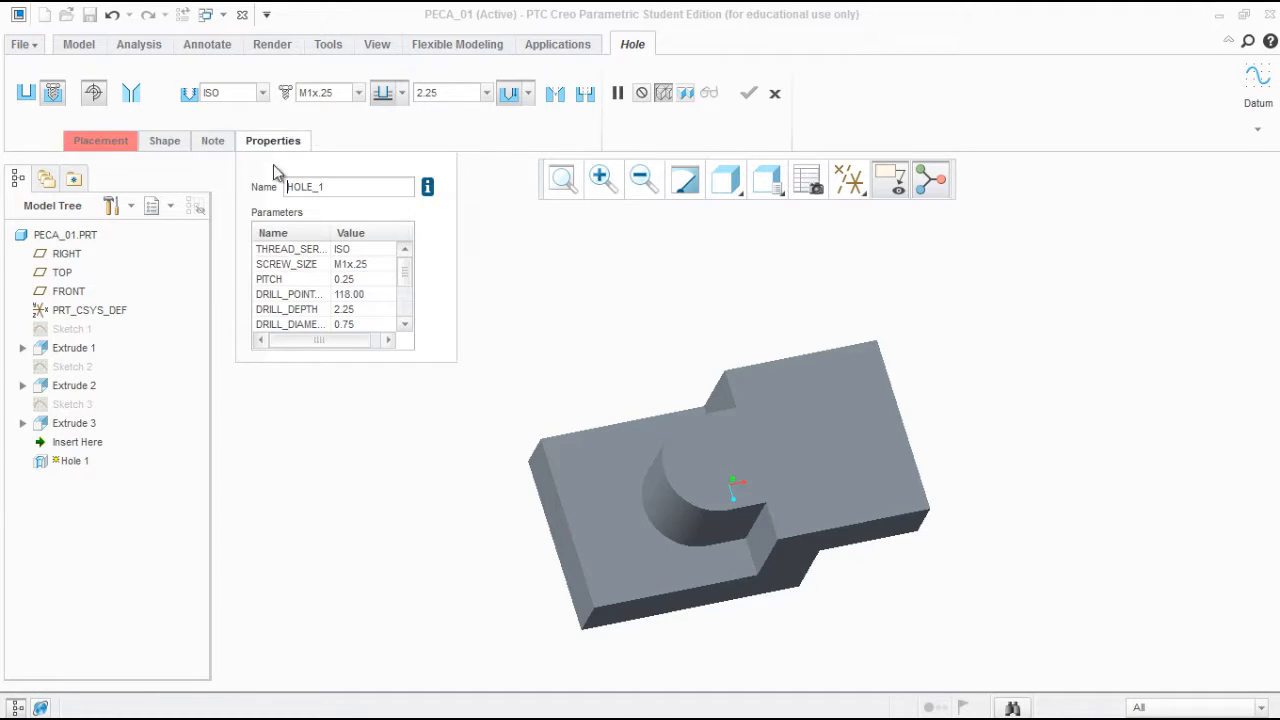
Examine the hole's name field and its list of thread and drill parameters
{"action": "left_click", "coordinate": [250, 140]}
{"action": "left_click_drag", "start_coordinate": [409, 274], "coordinate": [429, 251]}
{"action": "double_click", "coordinate": [329, 185]}
{"action": "scroll", "coordinate": [409, 280], "scroll_direction": "down", "scroll_amount": 2}
{"action": "scroll", "coordinate": [409, 280], "scroll_direction": "up", "scroll_amount": 2}
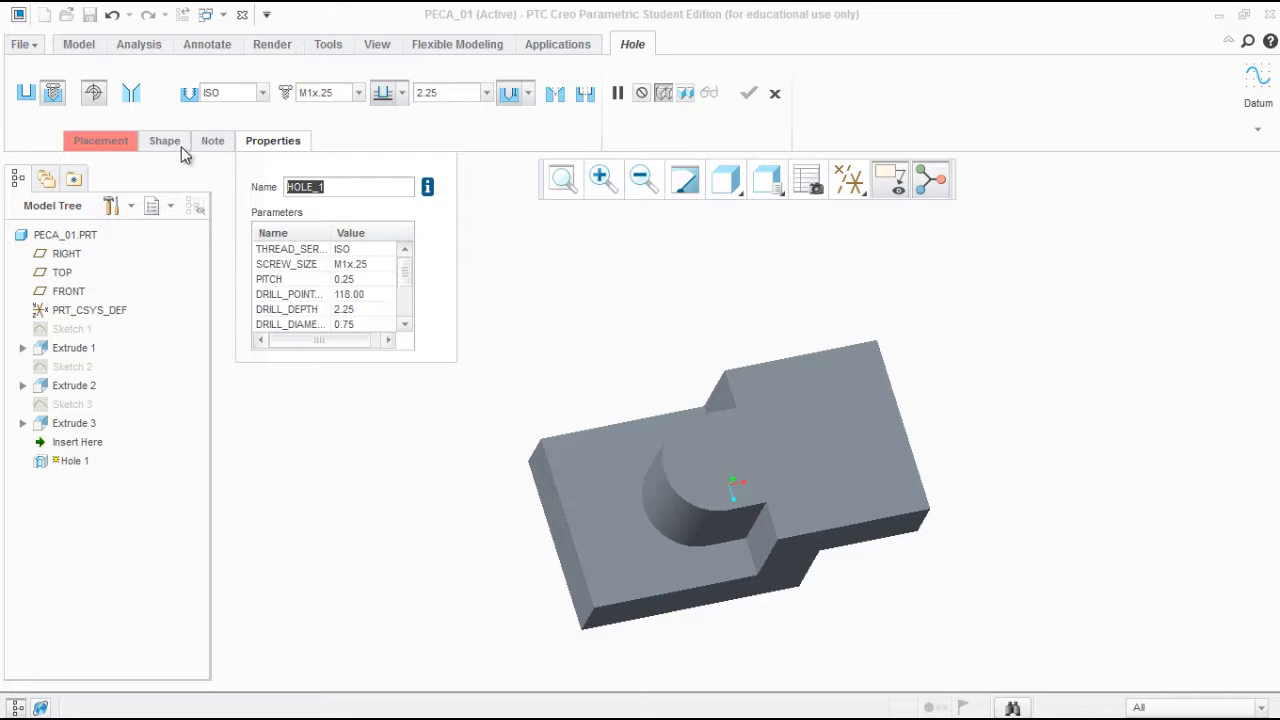
{"action": "left_click", "coordinate": [208, 145]}
{"action": "left_click", "coordinate": [260, 144]}
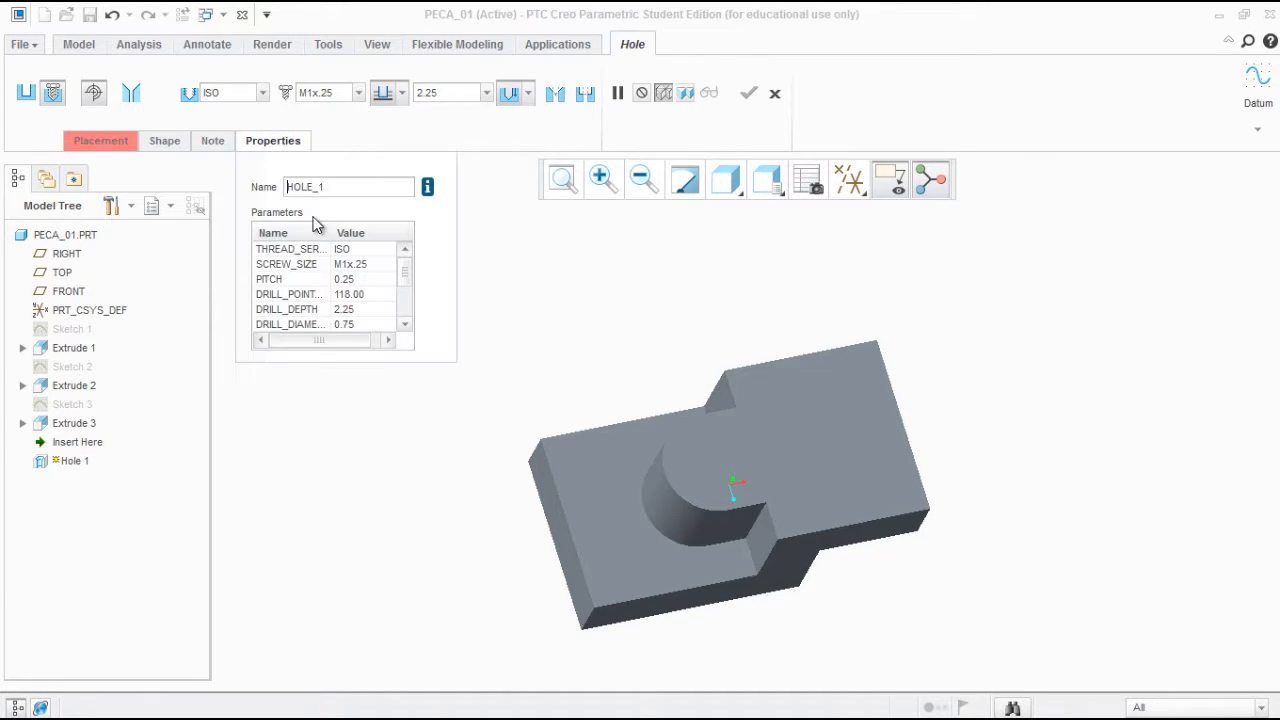
{"action": "scroll", "coordinate": [404, 286], "scroll_direction": "down", "scroll_amount": 2}
{"action": "scroll", "coordinate": [400, 282], "scroll_direction": "up", "scroll_amount": 2}
Change the hole type to a simple hole, compare the predefined and standard profiles, and keep the standard hole profile
{"action": "left_click", "coordinate": [104, 142]}
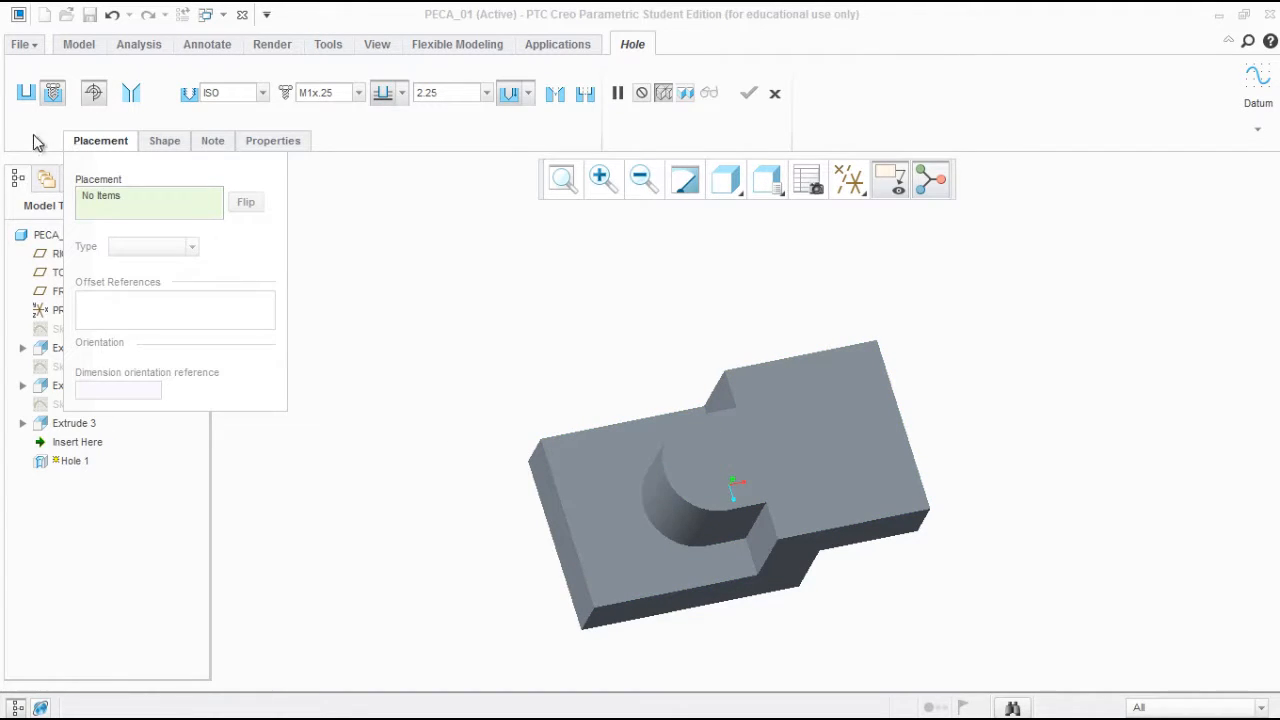
{"action": "left_click", "coordinate": [26, 93]}
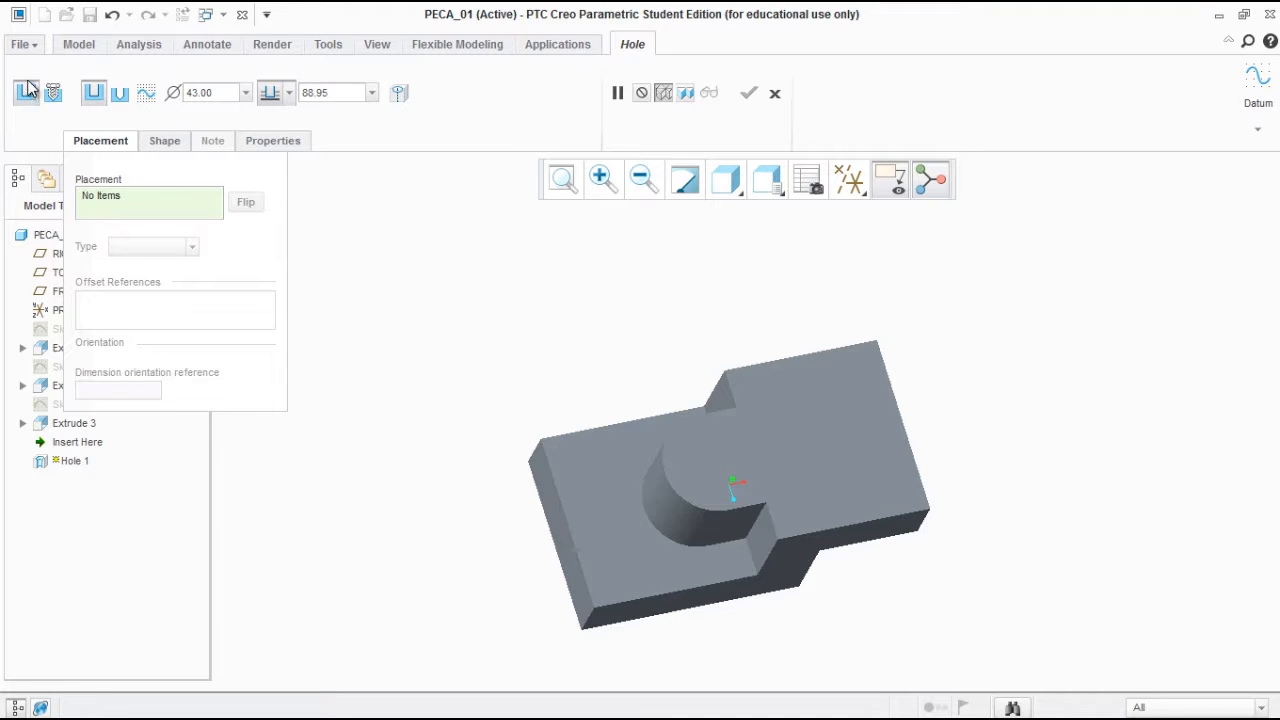
{"action": "left_click", "coordinate": [120, 97]}
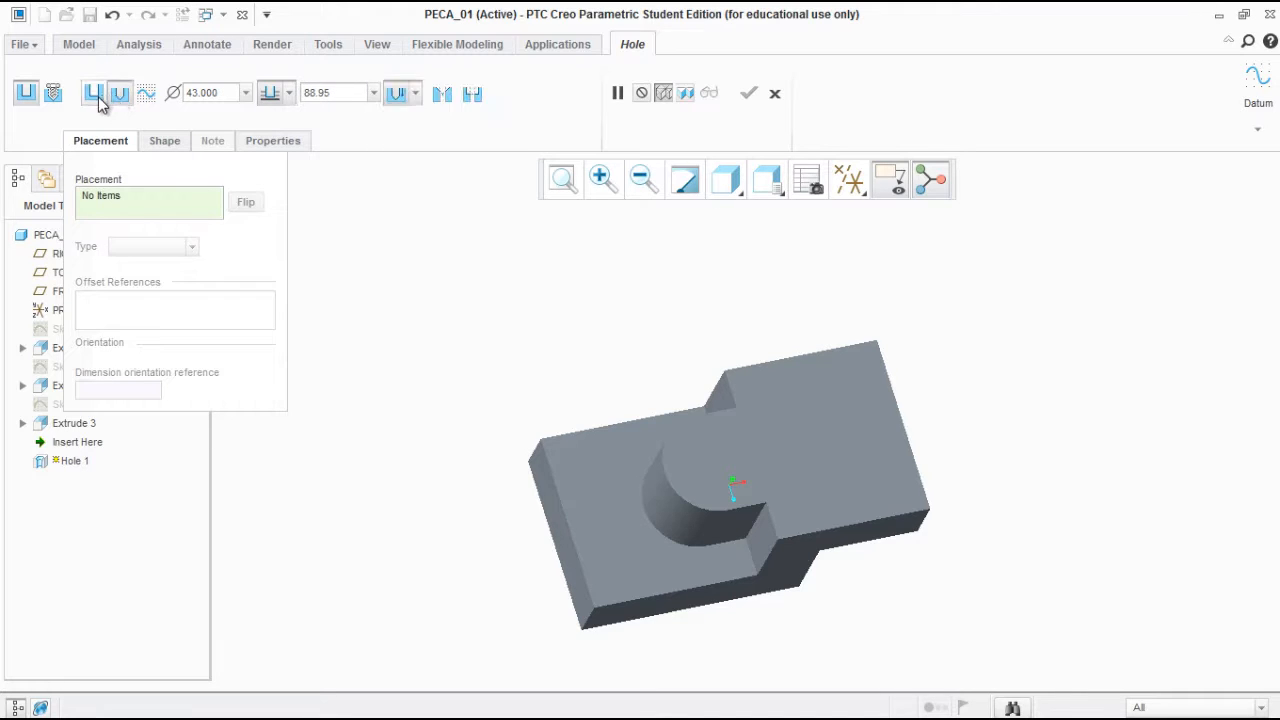
{"action": "left_click", "coordinate": [97, 100]}
{"action": "left_click", "coordinate": [119, 97]}
{"action": "left_click", "coordinate": [95, 98]}
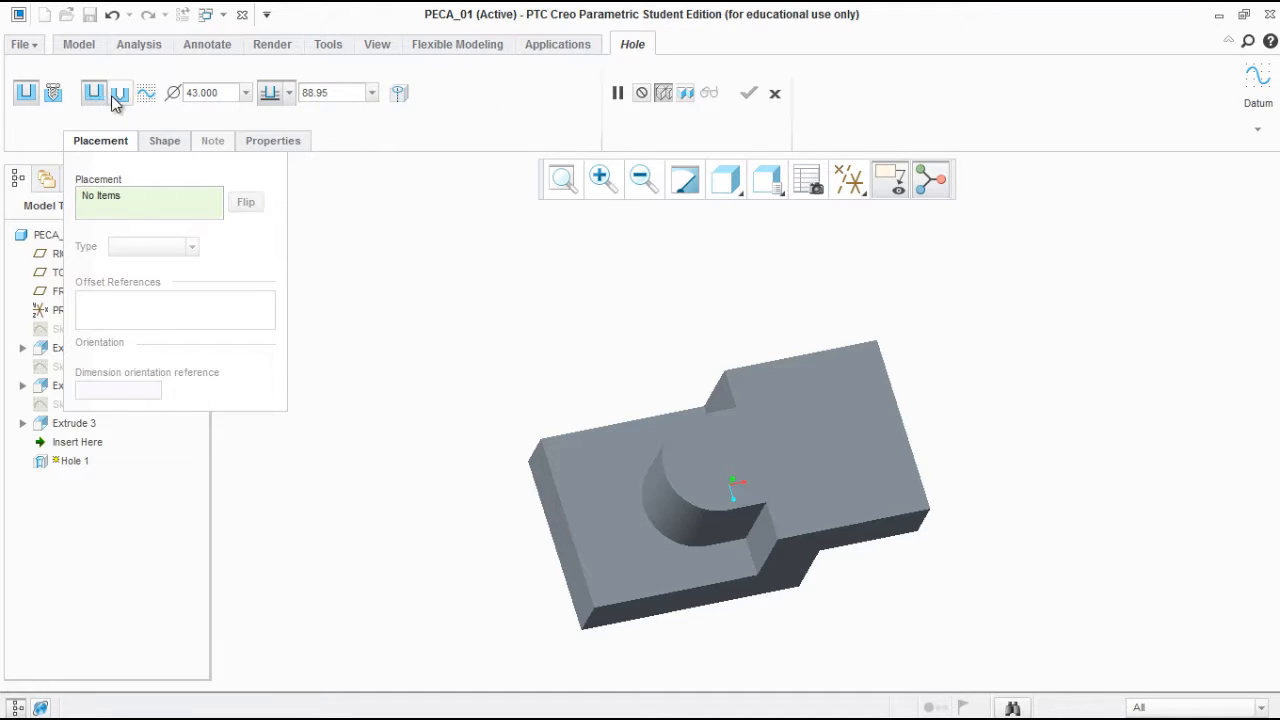
{"action": "left_click", "coordinate": [116, 96]}
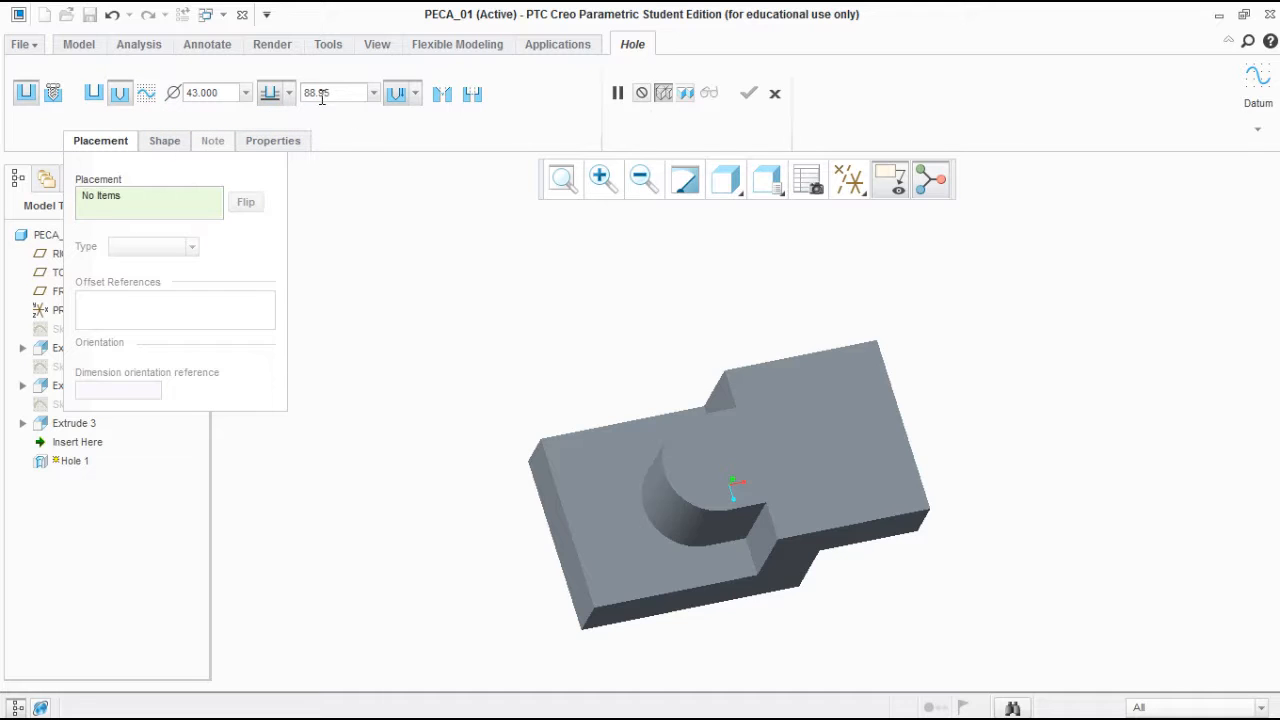
{"action": "left_click", "coordinate": [119, 95]}
Set the hole depth to through all, check the hole size in the PDF drawing and set the diameter to 30
{"action": "left_click", "coordinate": [289, 92]}
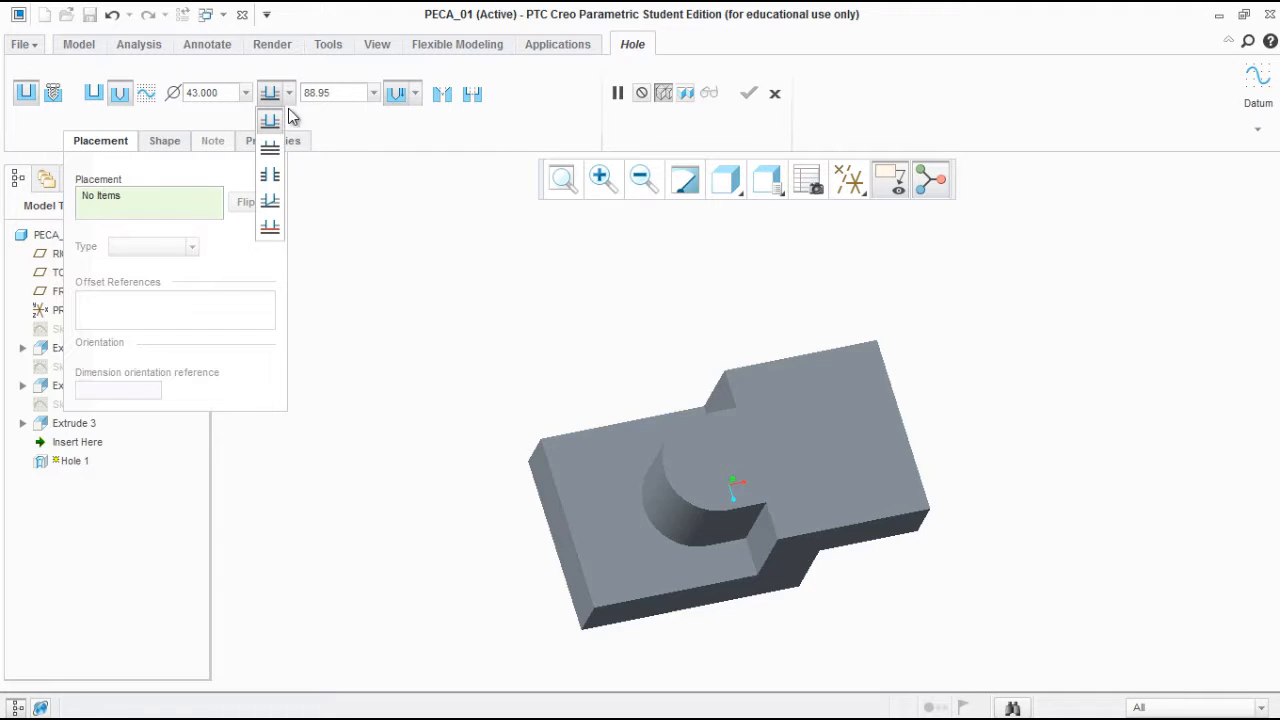
{"action": "left_click", "coordinate": [271, 178]}
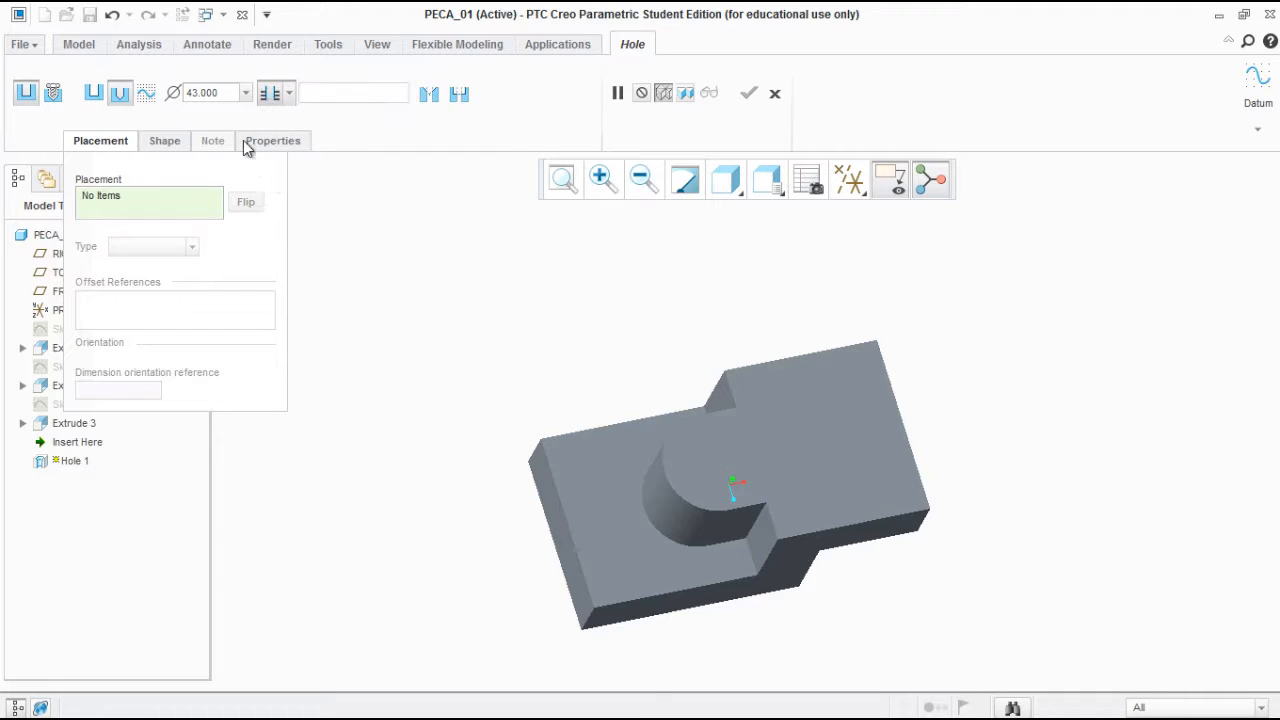
{"action": "mouse_move", "coordinate": [1274, 250]}
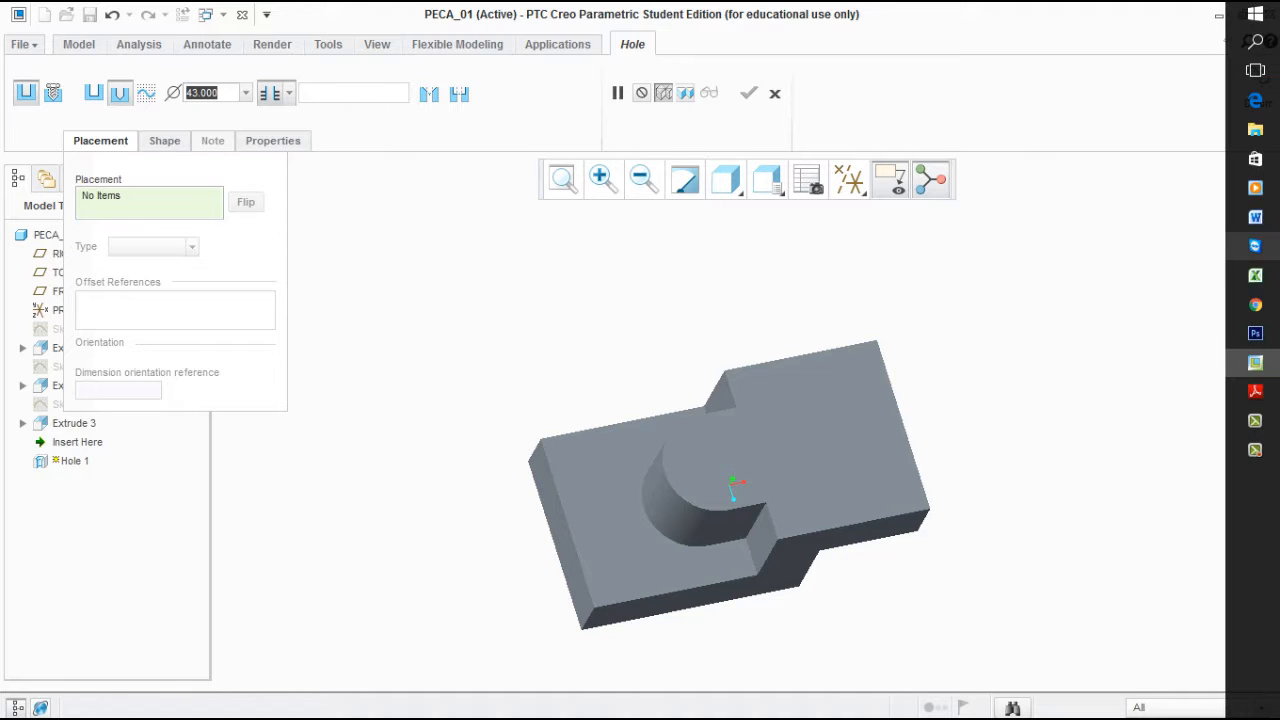
{"action": "left_click", "coordinate": [1270, 396]}
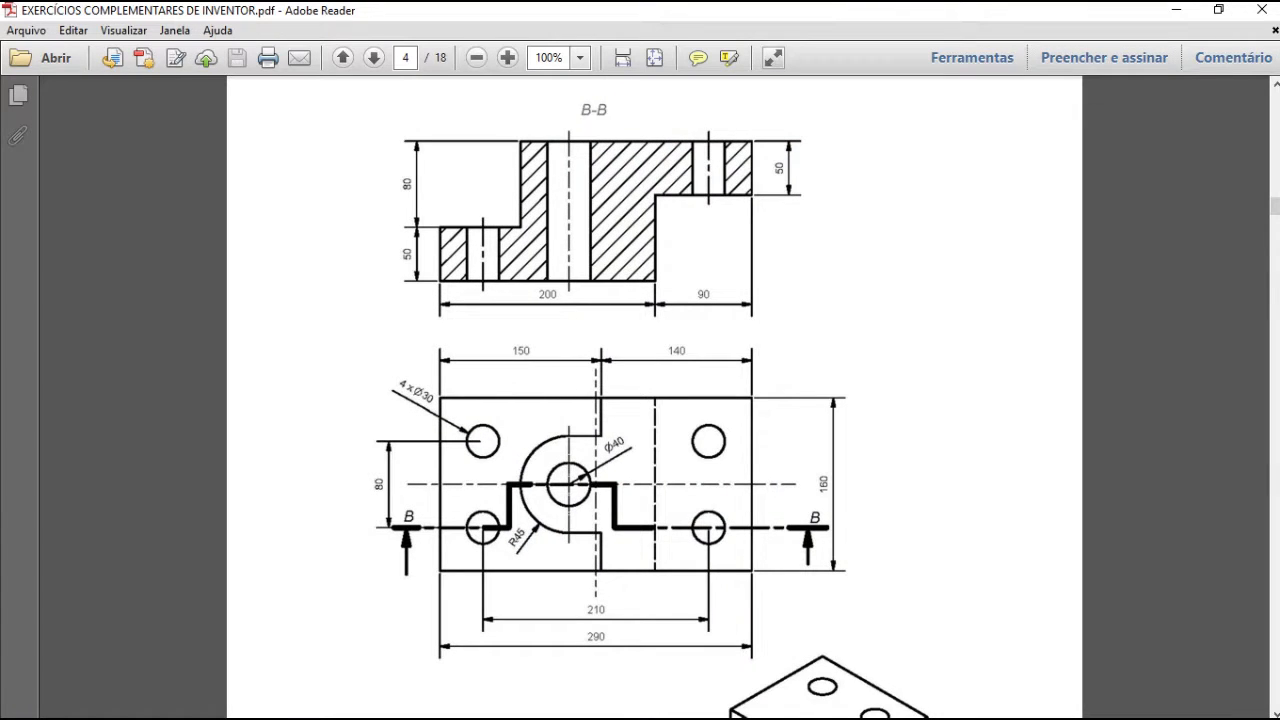
{"action": "left_click", "coordinate": [1256, 364]}
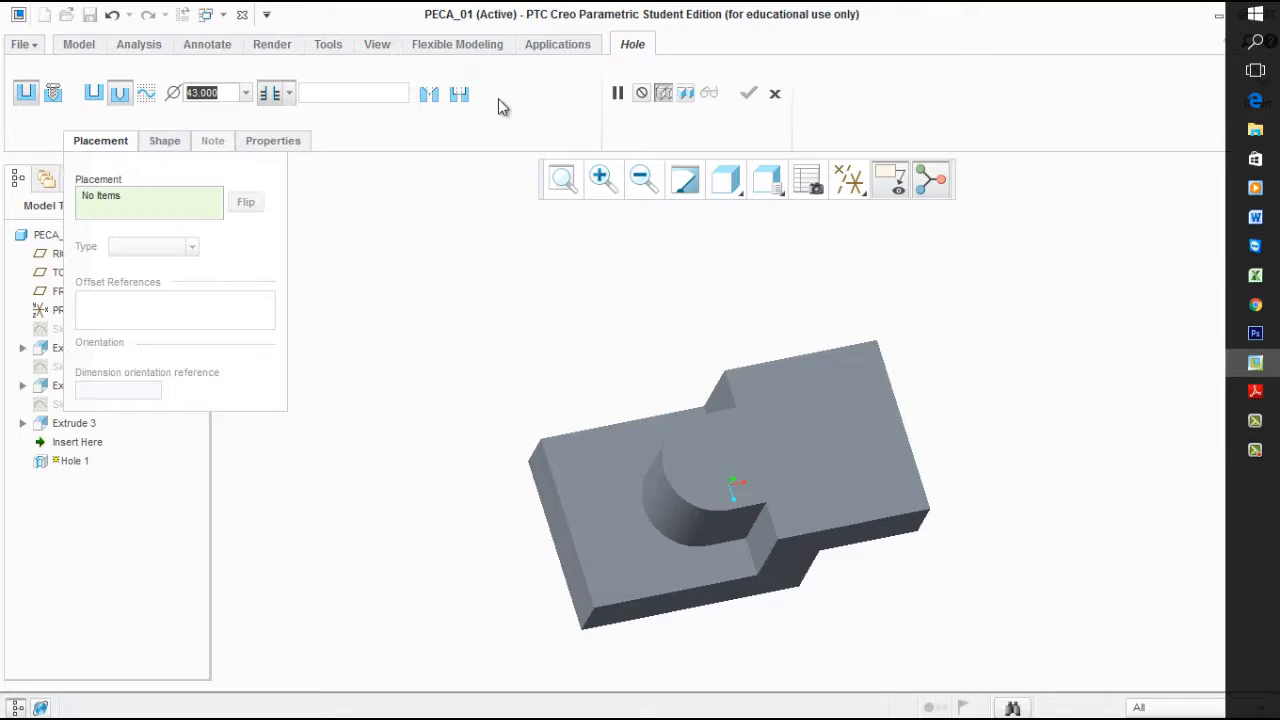
{"action": "type", "text": "30"}
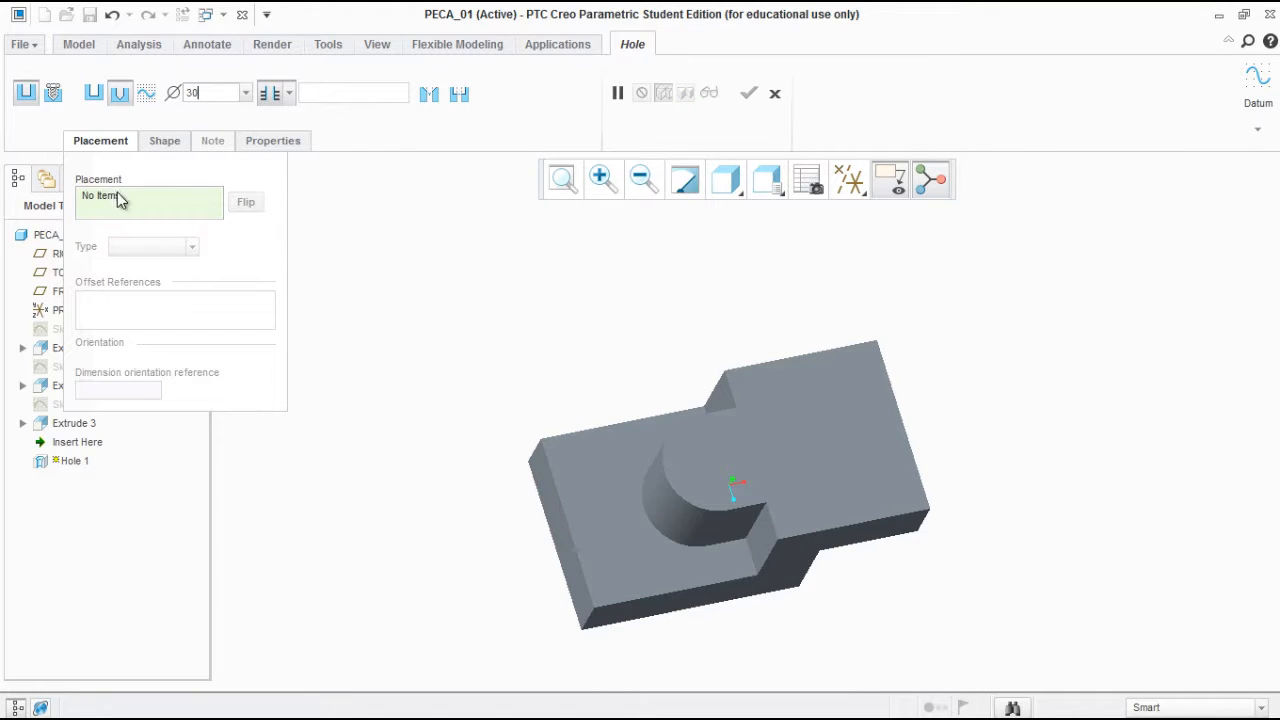
{"action": "key", "text": "Return"}
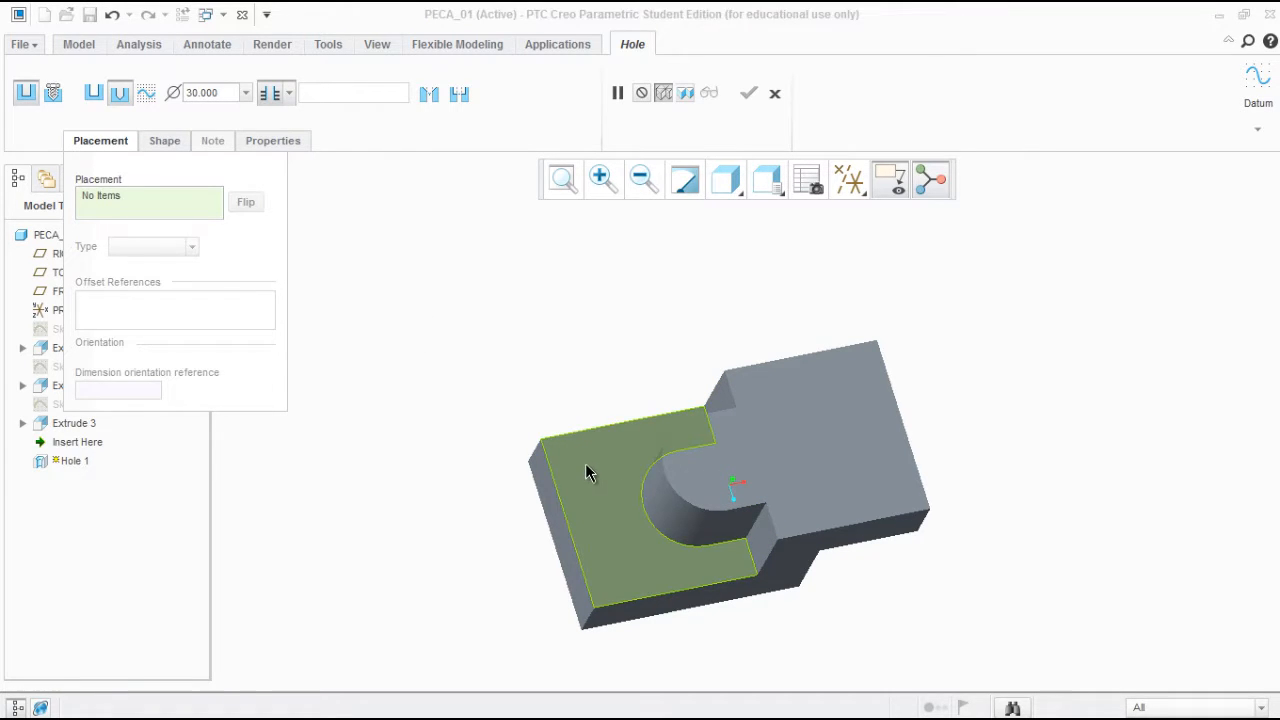
Place the hole on the lower stepped face near its outer corner, pulling both offset reference handles clear of the part
{"action": "left_click", "coordinate": [587, 473]}
{"action": "middle_click_drag", "start_coordinate": [628, 490], "coordinate": [651, 455]}
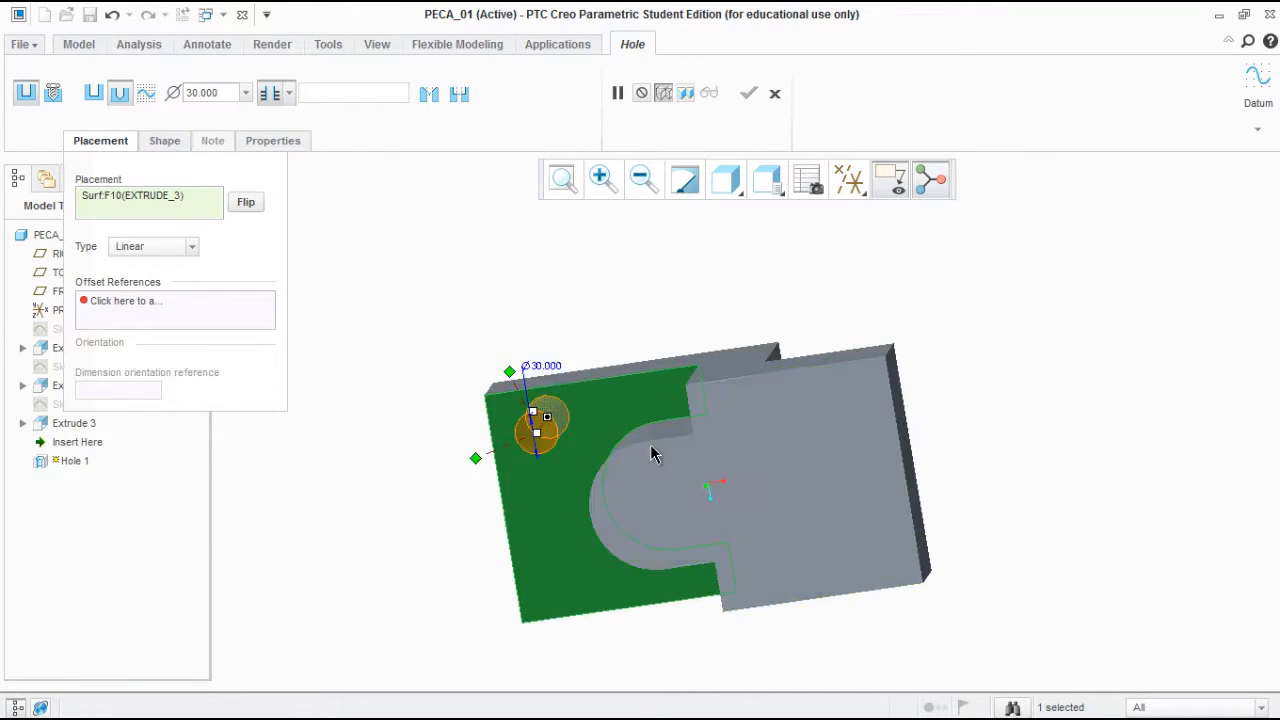
{"action": "scroll", "coordinate": [651, 455], "scroll_direction": "up", "scroll_amount": 3}
{"action": "left_click_drag", "start_coordinate": [429, 324], "coordinate": [458, 256]}
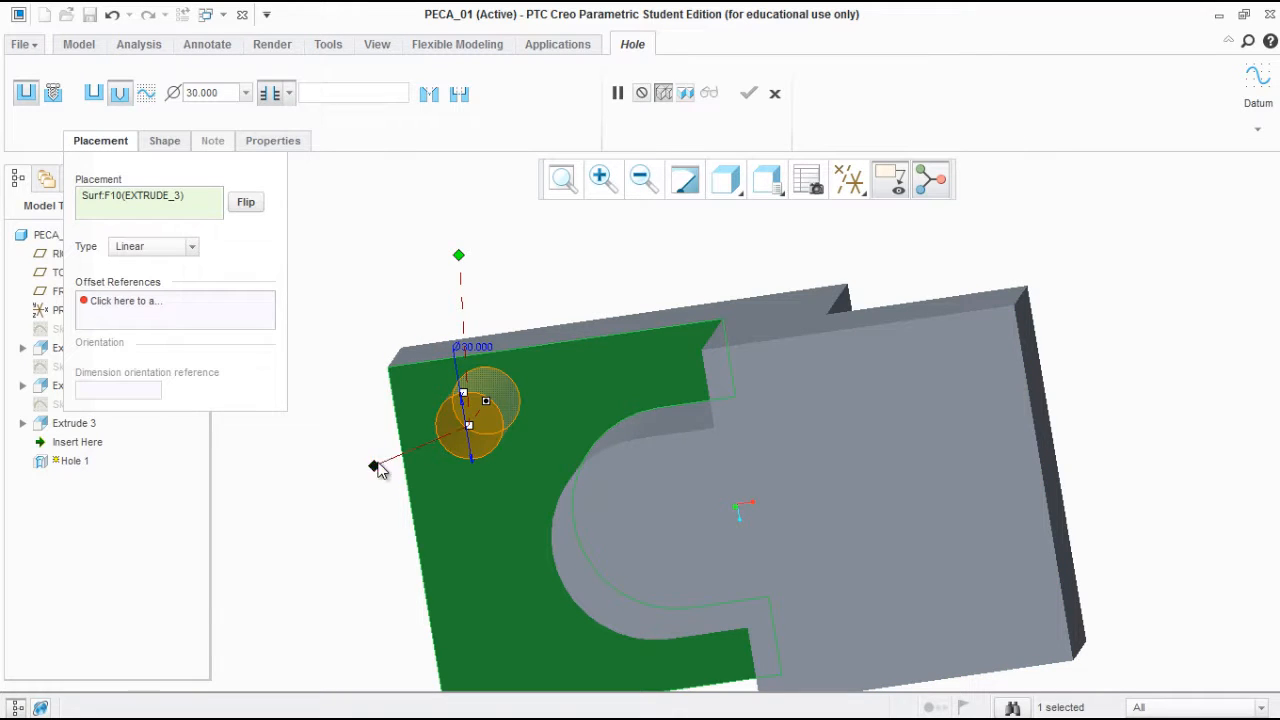
{"action": "left_click_drag", "start_coordinate": [378, 471], "coordinate": [334, 460]}
{"action": "scroll", "coordinate": [545, 475], "scroll_direction": "down", "scroll_amount": 4}
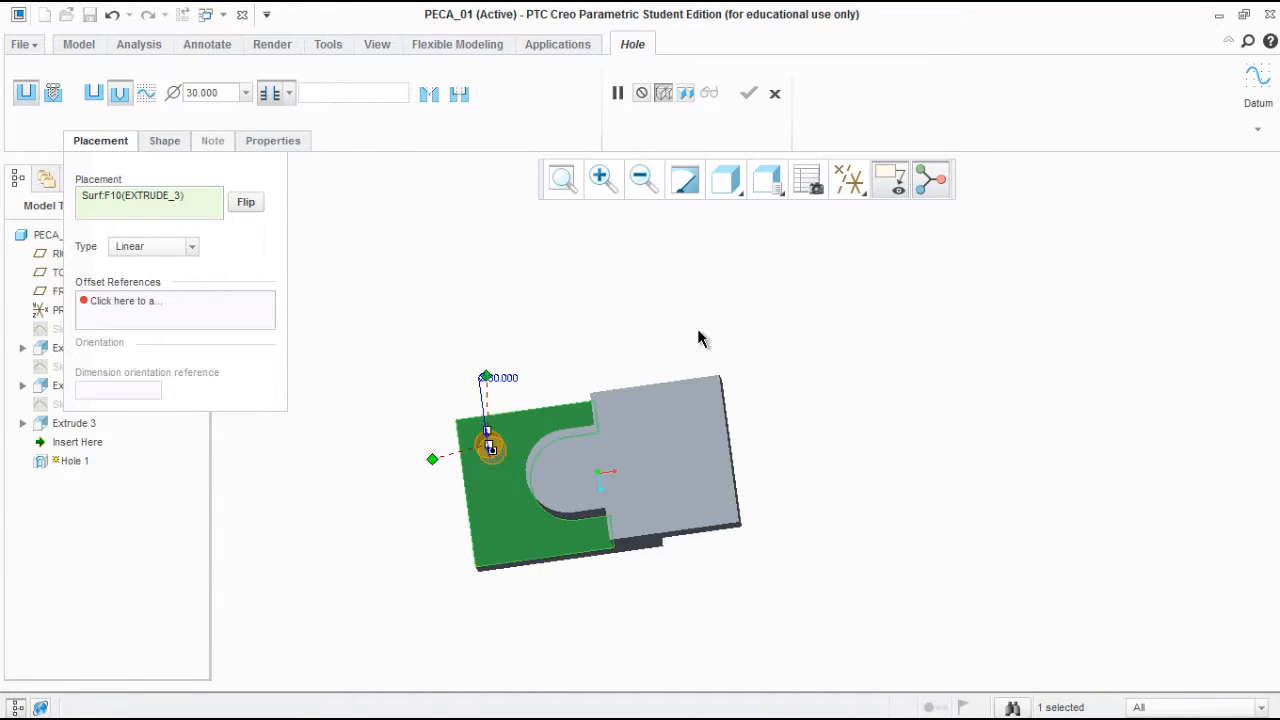
Display the datum planes and assign the RIGHT and FRONT planes as the hole's offset references
{"action": "left_click", "coordinate": [849, 178]}
{"action": "left_click", "coordinate": [845, 293]}
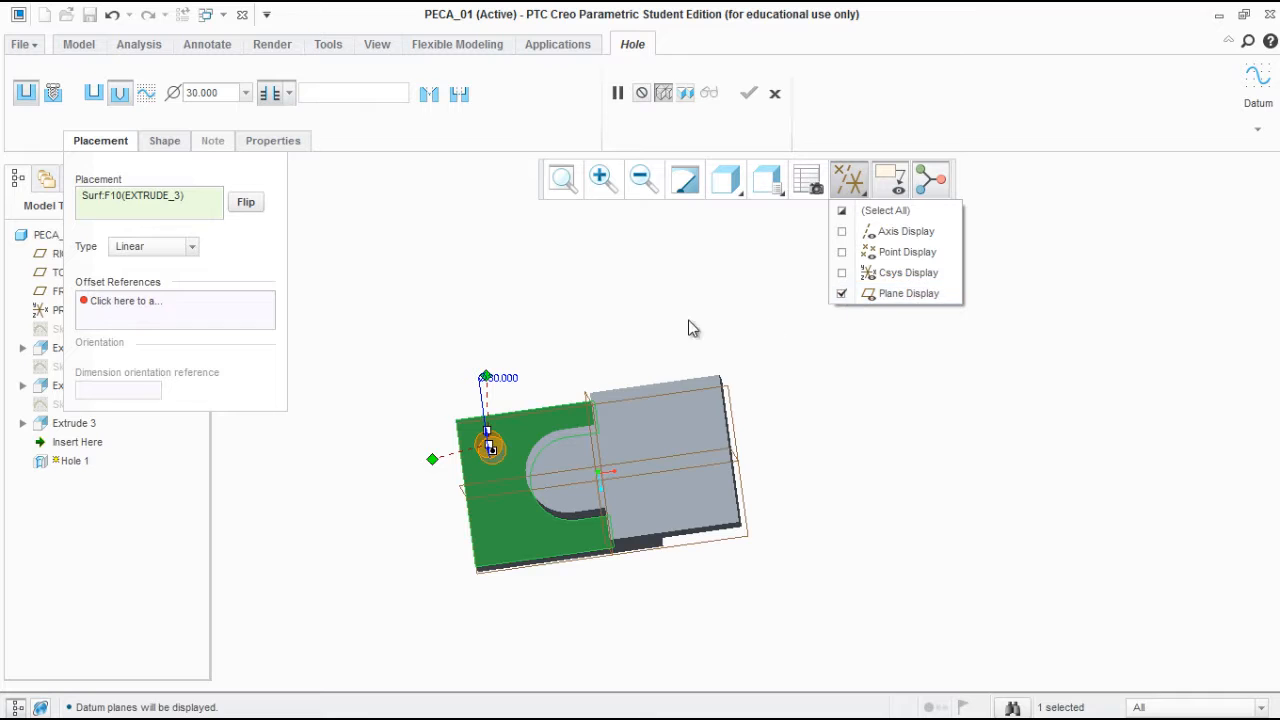
{"action": "left_click", "coordinate": [767, 180]}
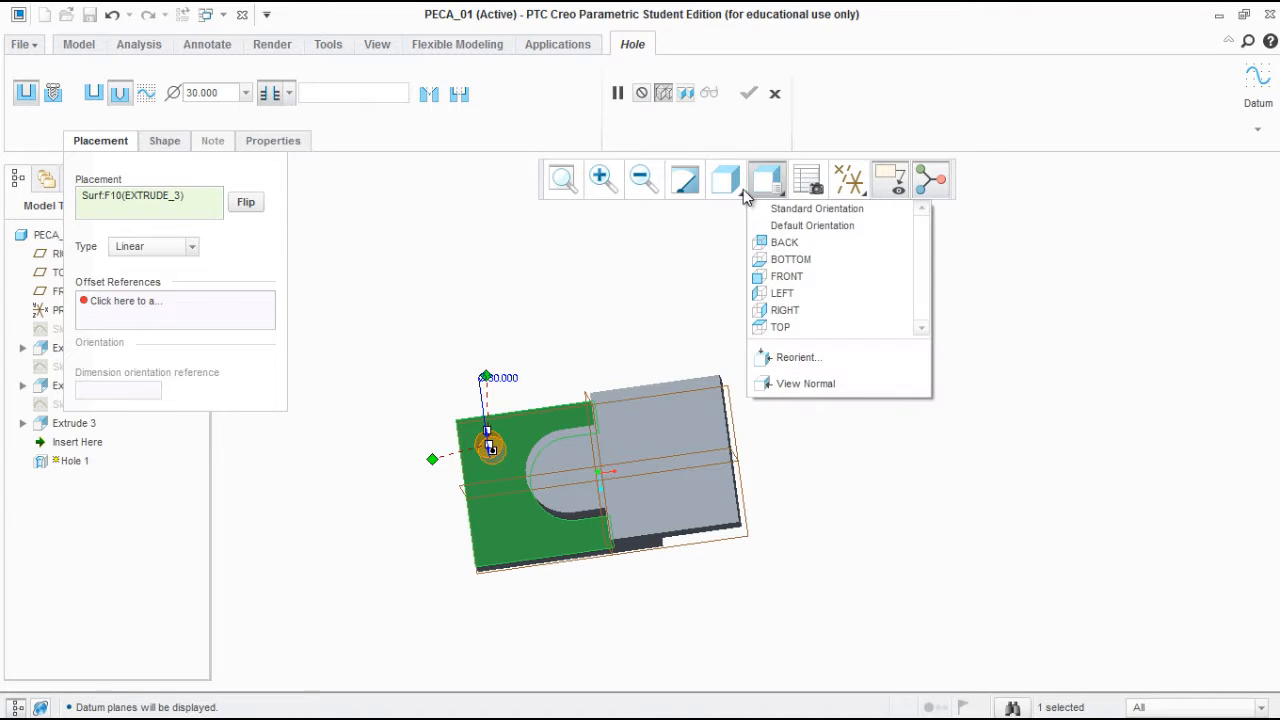
{"action": "left_click", "coordinate": [782, 326]}
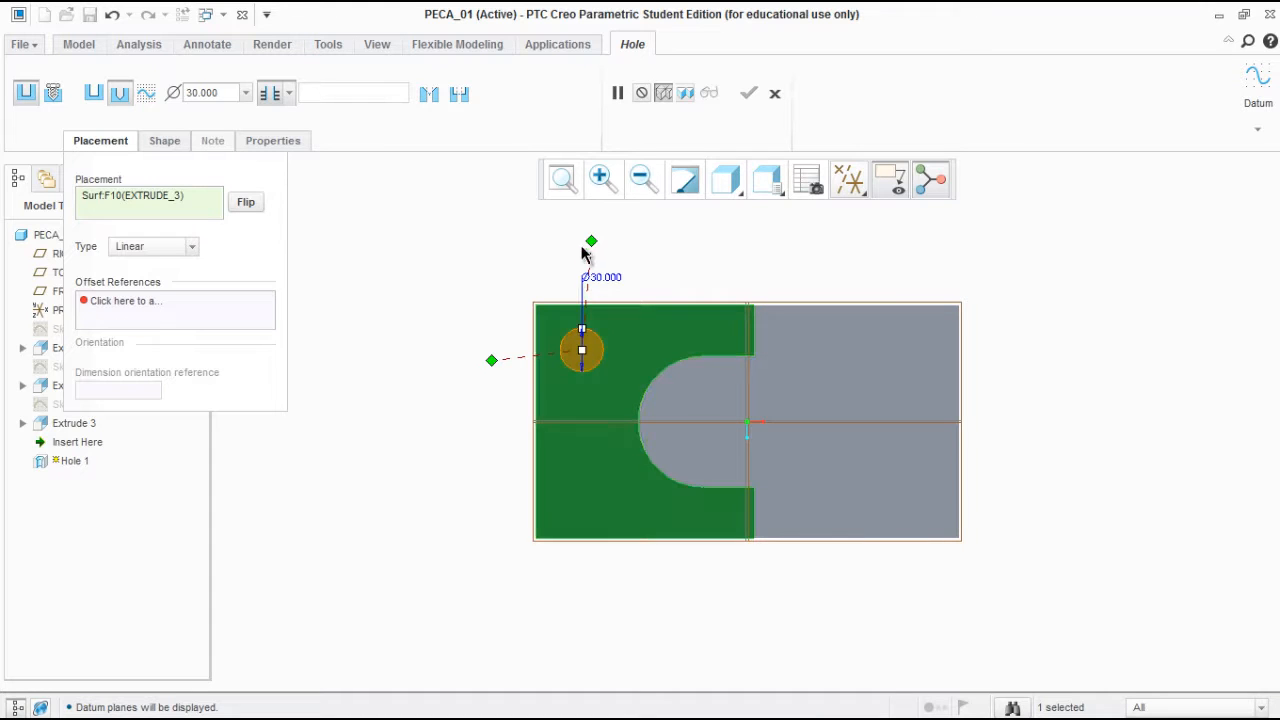
{"action": "left_click_drag", "start_coordinate": [590, 243], "coordinate": [655, 255]}
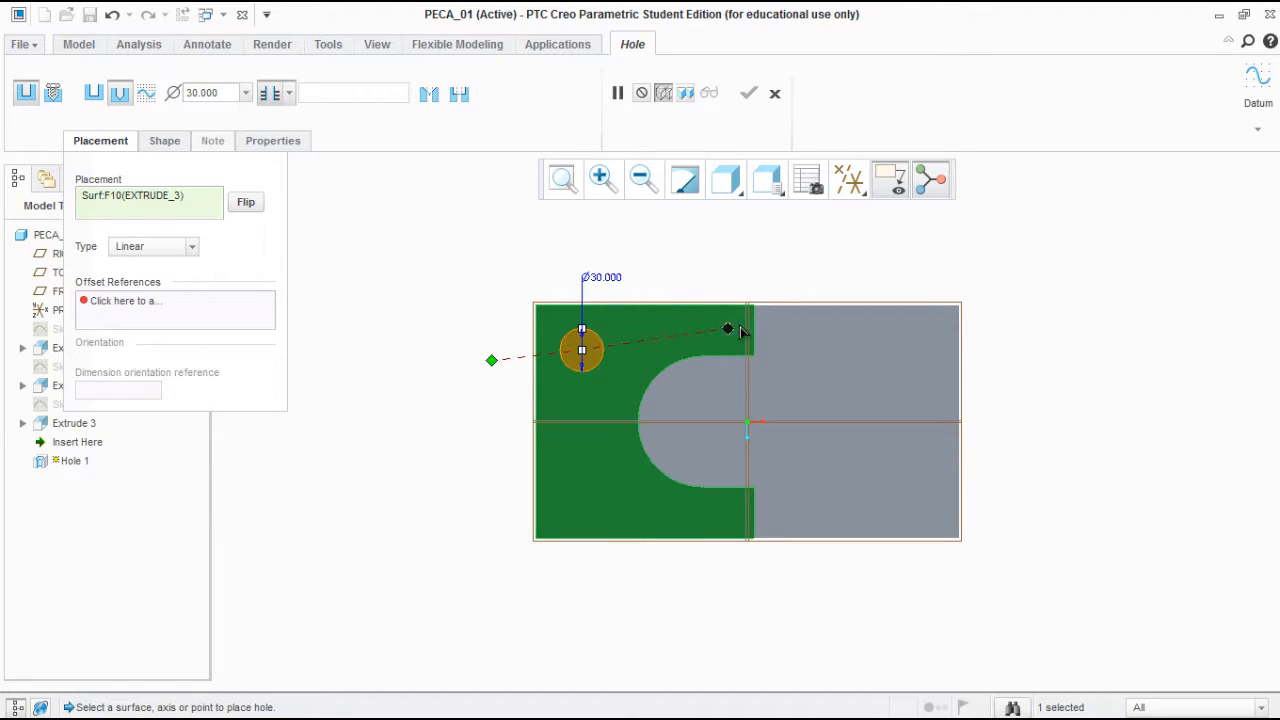
{"action": "mouse_move", "coordinate": [741, 332]}
{"action": "left_mouse_down"}
{"action": "mouse_move", "coordinate": [690, 310]}
{"action": "mouse_move", "coordinate": [588, 315]}
{"action": "mouse_move", "coordinate": [757, 329]}
{"action": "mouse_move", "coordinate": [755, 352]}
{"action": "mouse_move", "coordinate": [746, 331]}
{"action": "mouse_move", "coordinate": [737, 343]}
{"action": "left_mouse_up"}
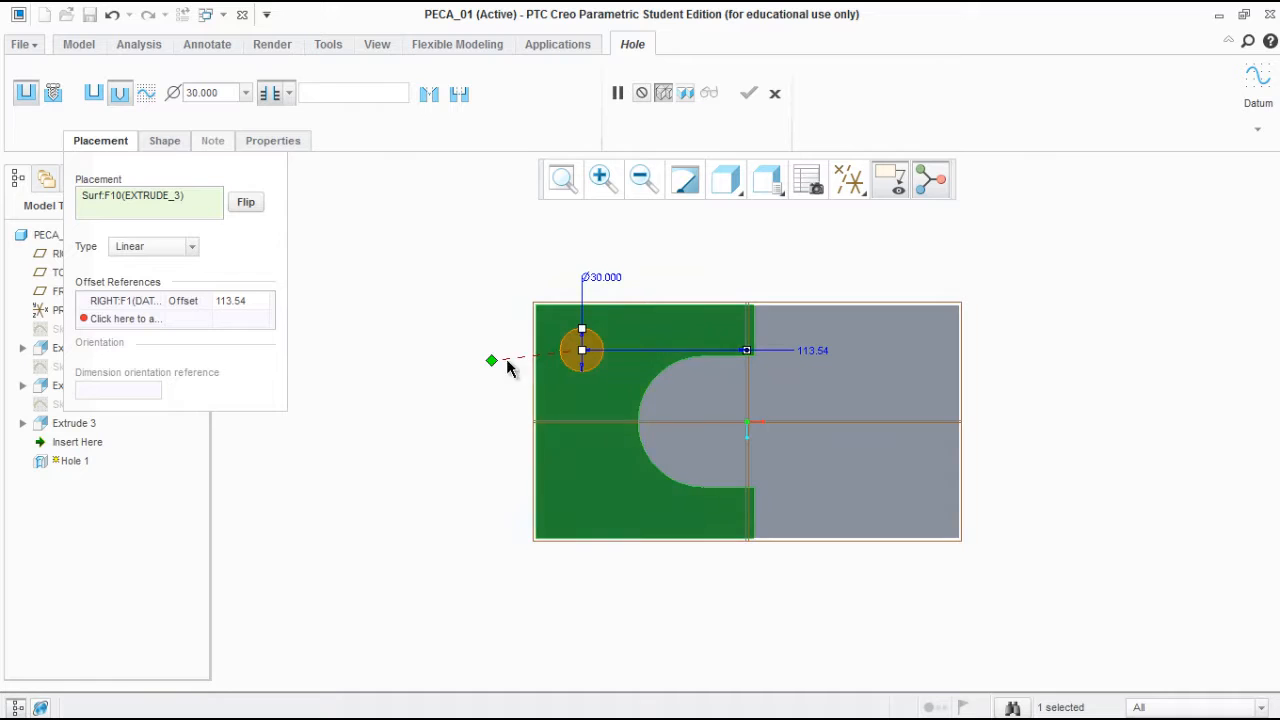
{"action": "left_click_drag", "start_coordinate": [491, 360], "coordinate": [582, 421]}
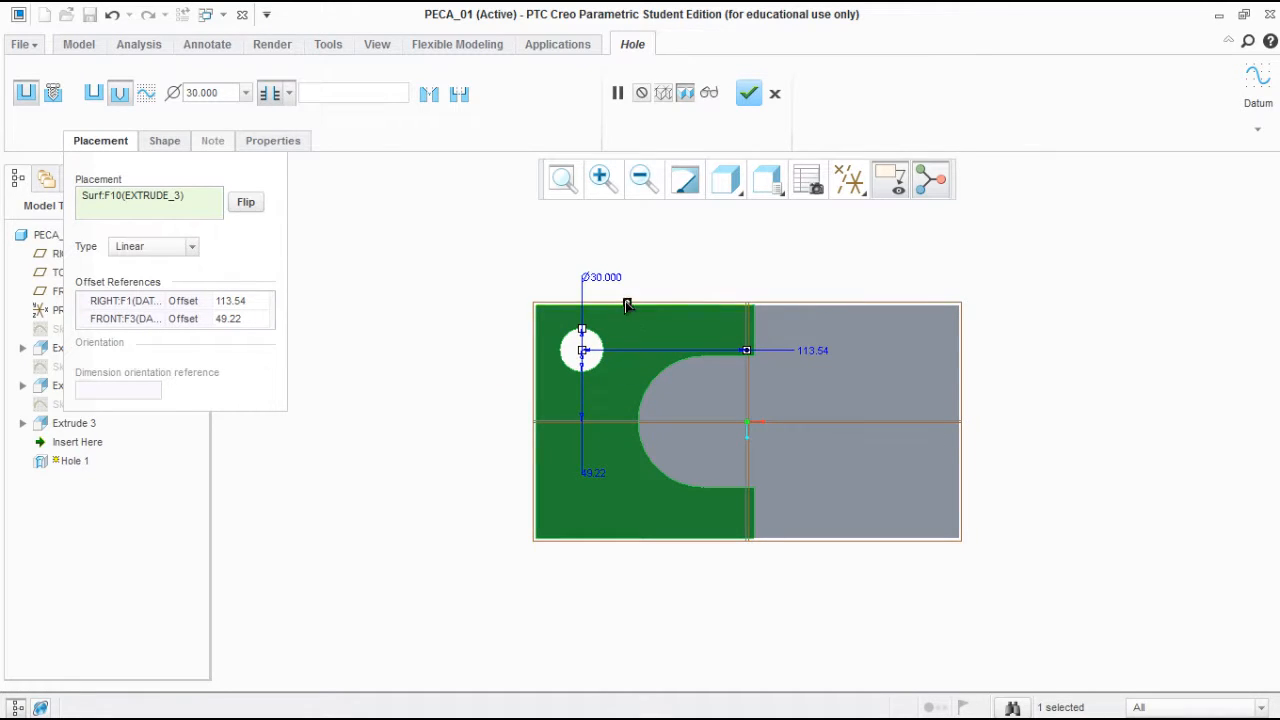
{"action": "left_click_drag", "start_coordinate": [615, 311], "coordinate": [582, 421]}
Check the hole spacing in the PDF drawing and set the hole's offset from the RIGHT plane to 210/2
{"action": "left_click", "coordinate": [1264, 405]}
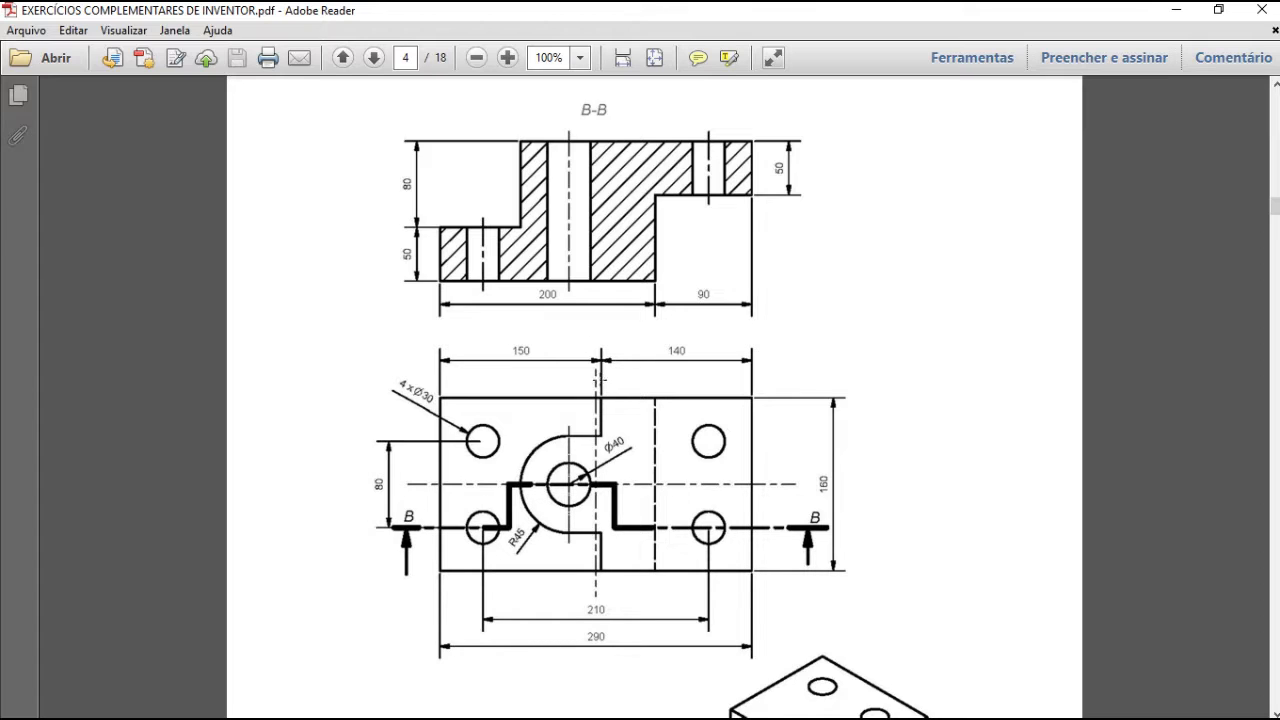
{"action": "left_click", "coordinate": [1177, 12]}
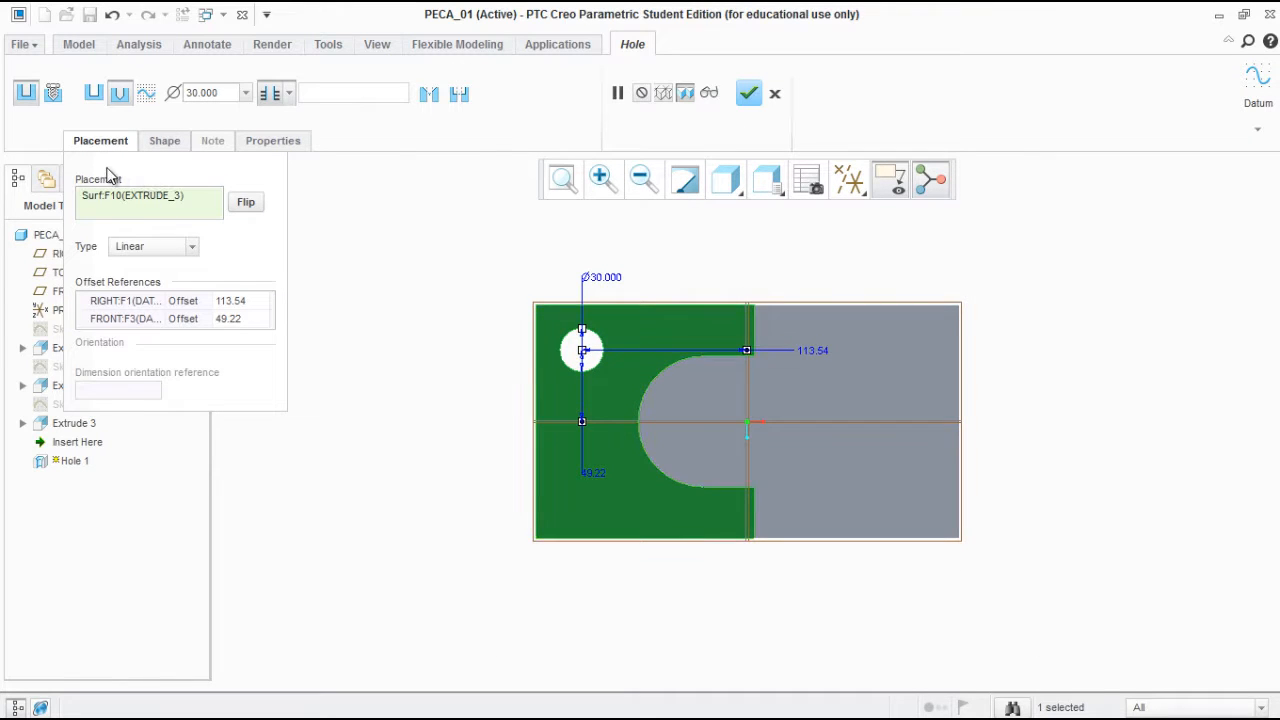
{"action": "left_click", "coordinate": [233, 304]}
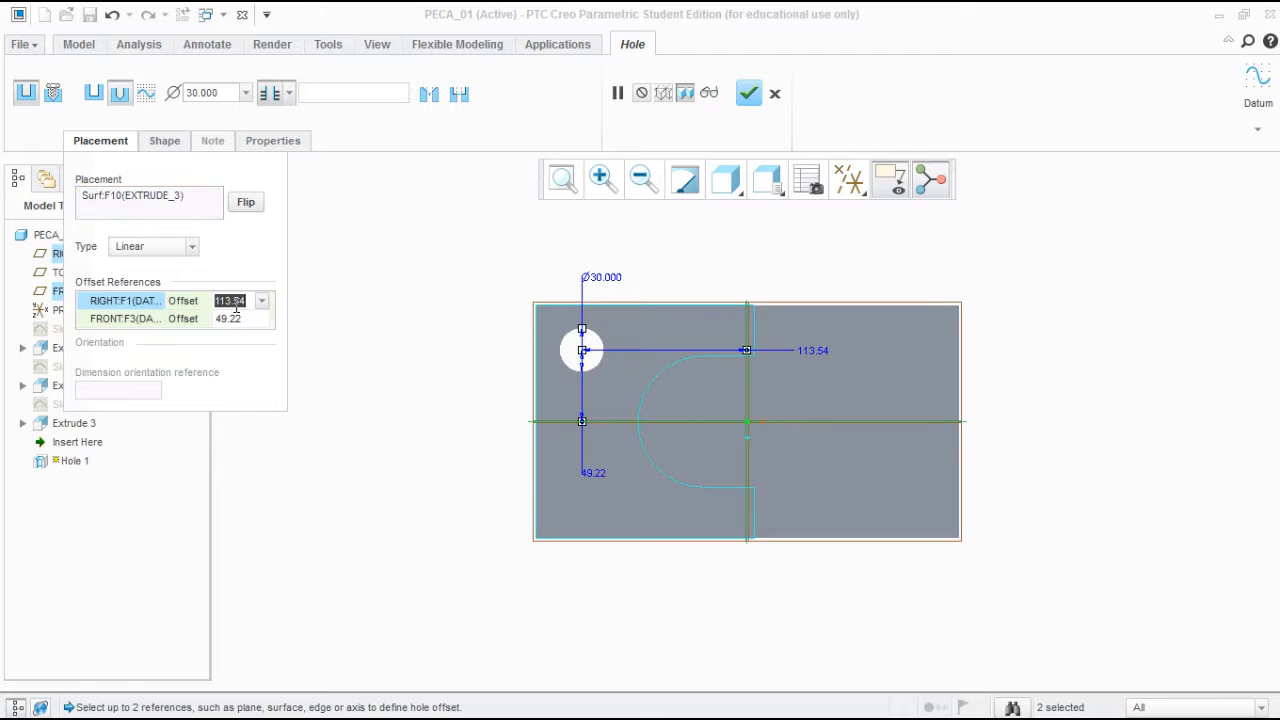
{"action": "type", "text": "210"}
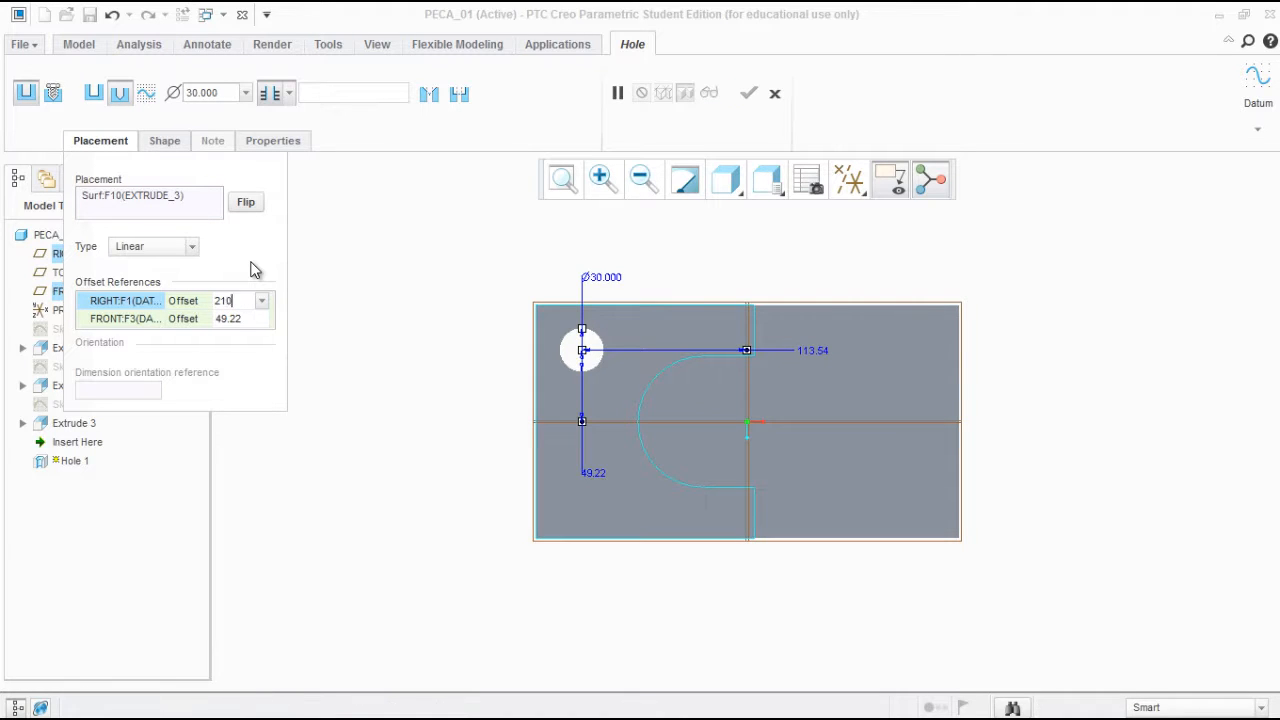
{"action": "type", "text": "/2"}
{"action": "key", "text": "Return"}
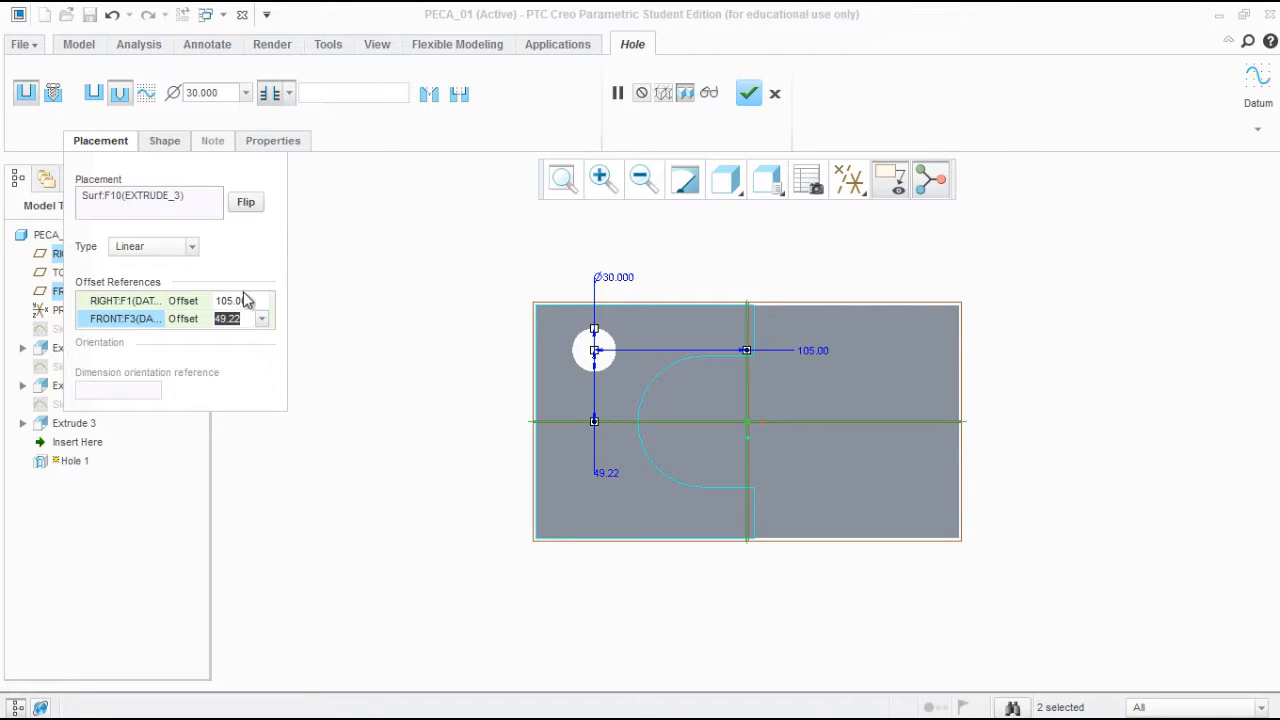
Set the hole's offset from the FRONT plane to 80/2 and complete the hole
{"action": "type", "text": "80/2"}
{"action": "key", "text": "Return"}
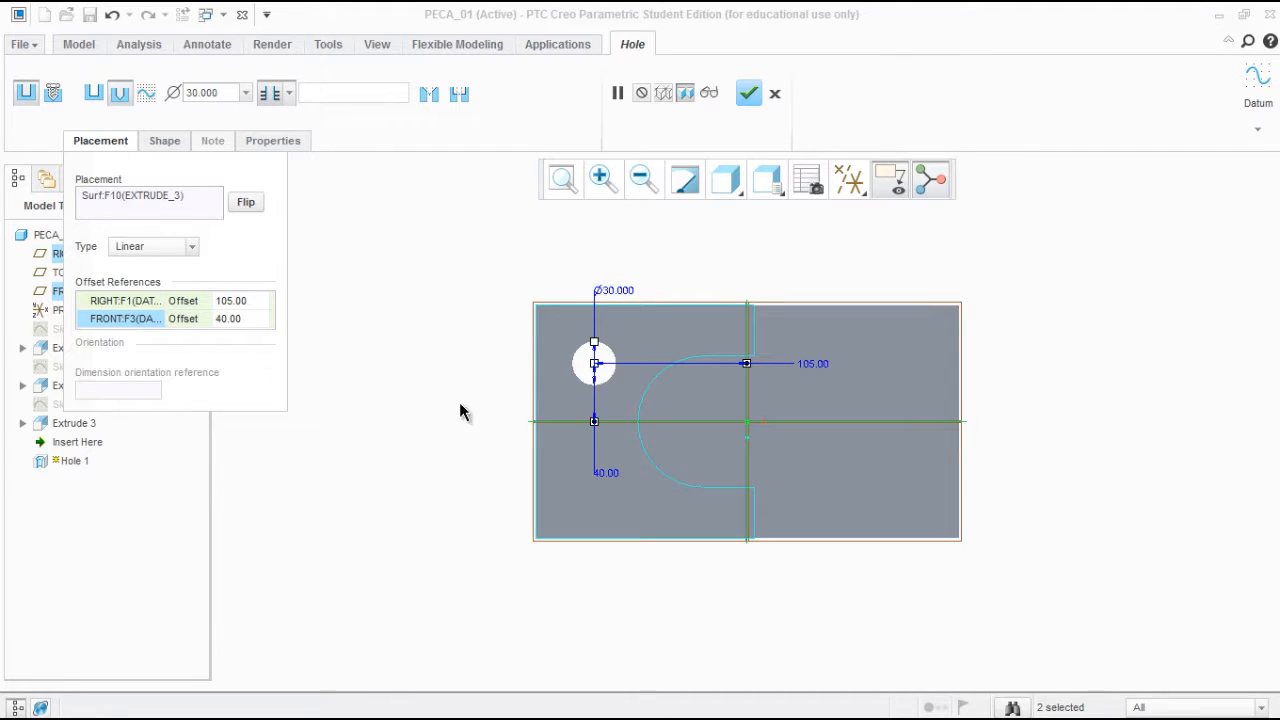
{"action": "left_click", "coordinate": [751, 93]}
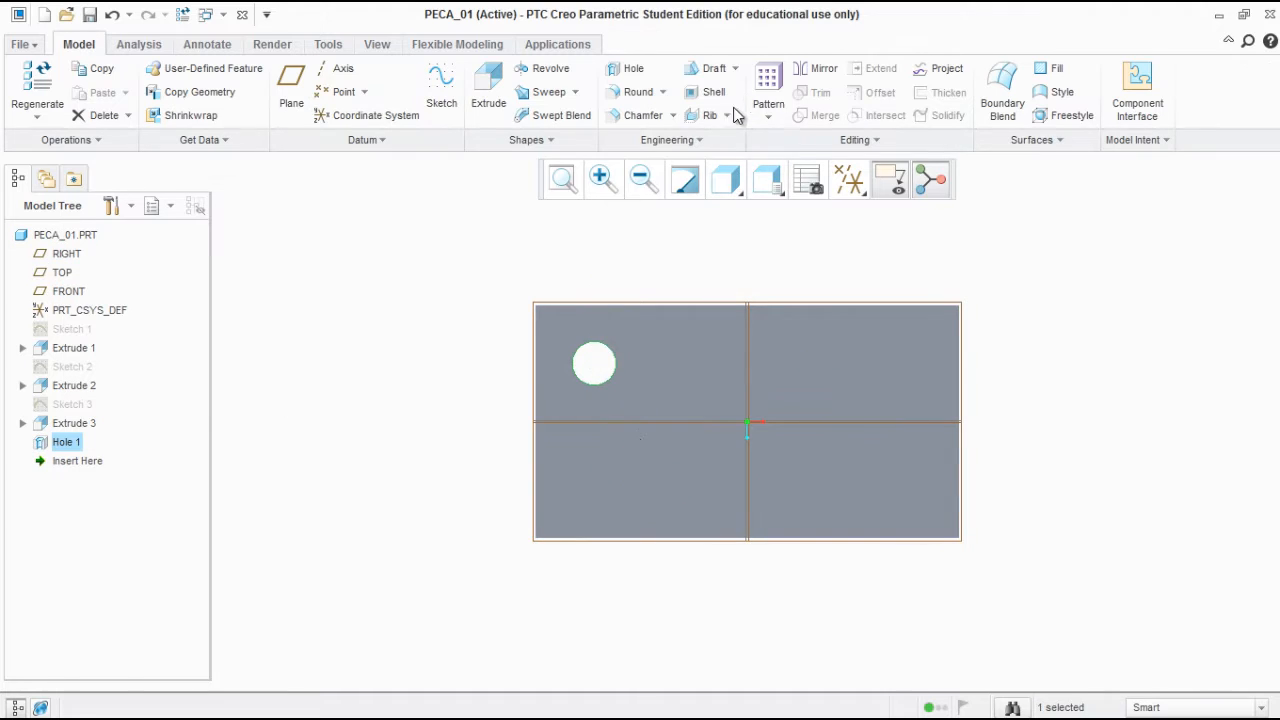
Inspect the finished hole in a tilted 3D view and select it as the feature to pattern
{"action": "middle_click_drag", "start_coordinate": [623, 480], "coordinate": [651, 456]}
{"action": "scroll", "coordinate": [609, 429], "scroll_direction": "up", "scroll_amount": 3}
{"action": "left_click", "coordinate": [466, 217]}
{"action": "scroll", "coordinate": [644, 381], "scroll_direction": "down", "scroll_amount": 5}
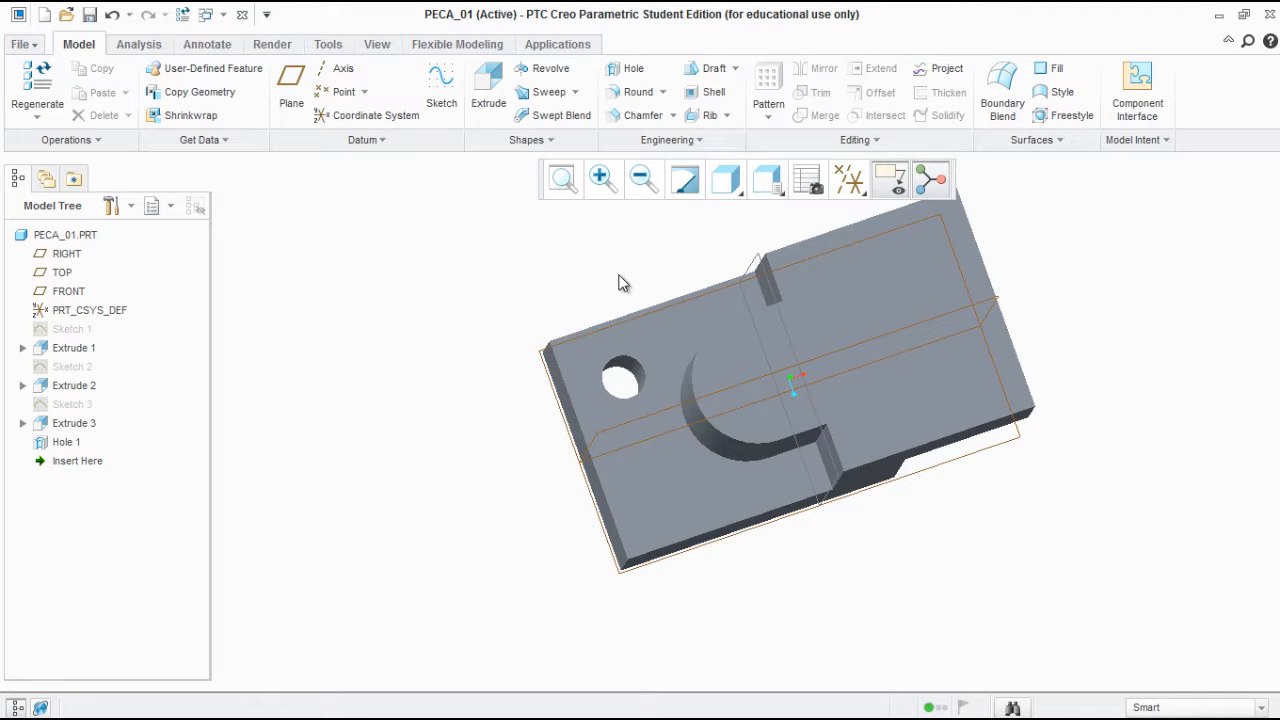
{"action": "middle_click_drag", "start_coordinate": [626, 285], "coordinate": [678, 303]}
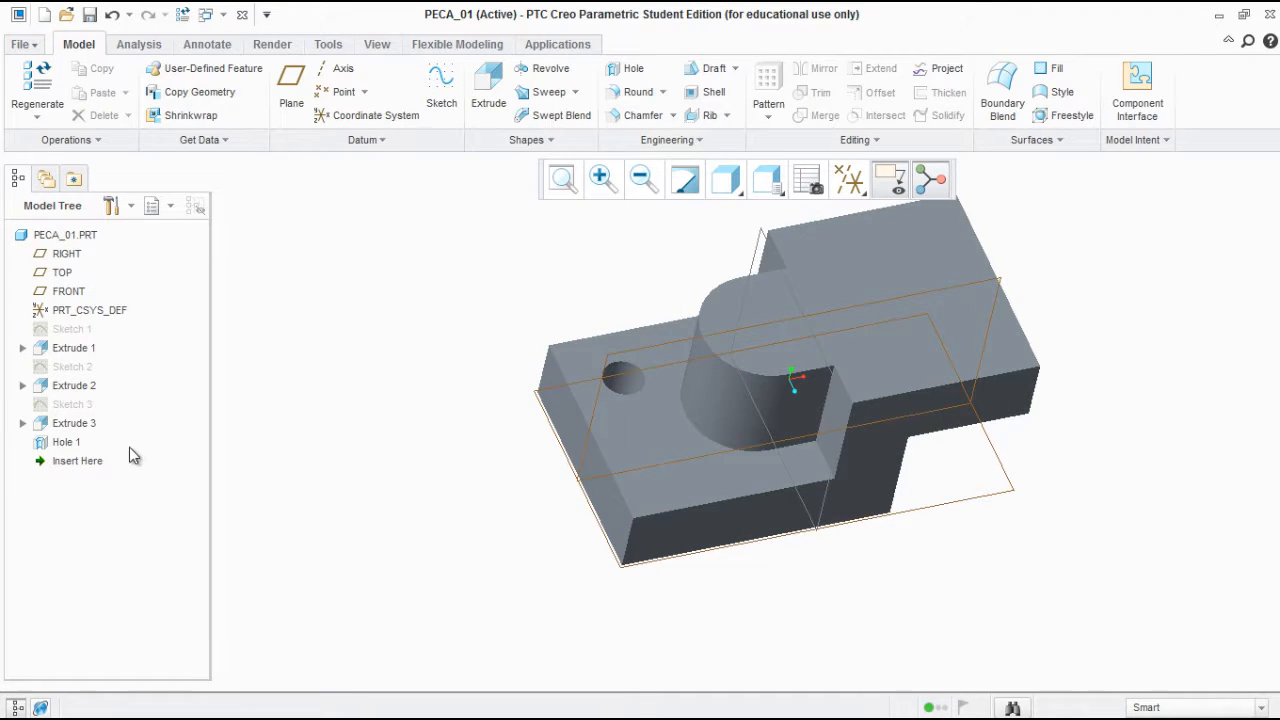
{"action": "left_click", "coordinate": [624, 382]}
{"action": "left_click", "coordinate": [477, 277]}
{"action": "left_click", "coordinate": [632, 382]}
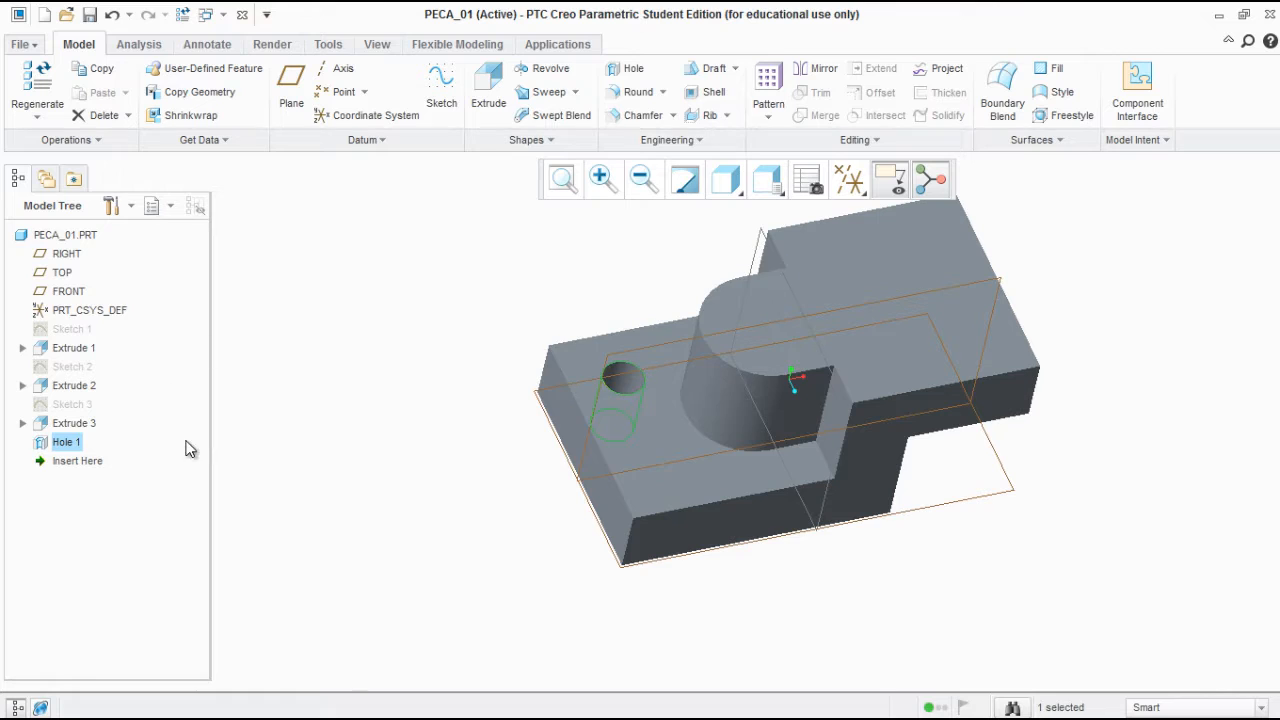
{"action": "left_click", "coordinate": [62, 441]}
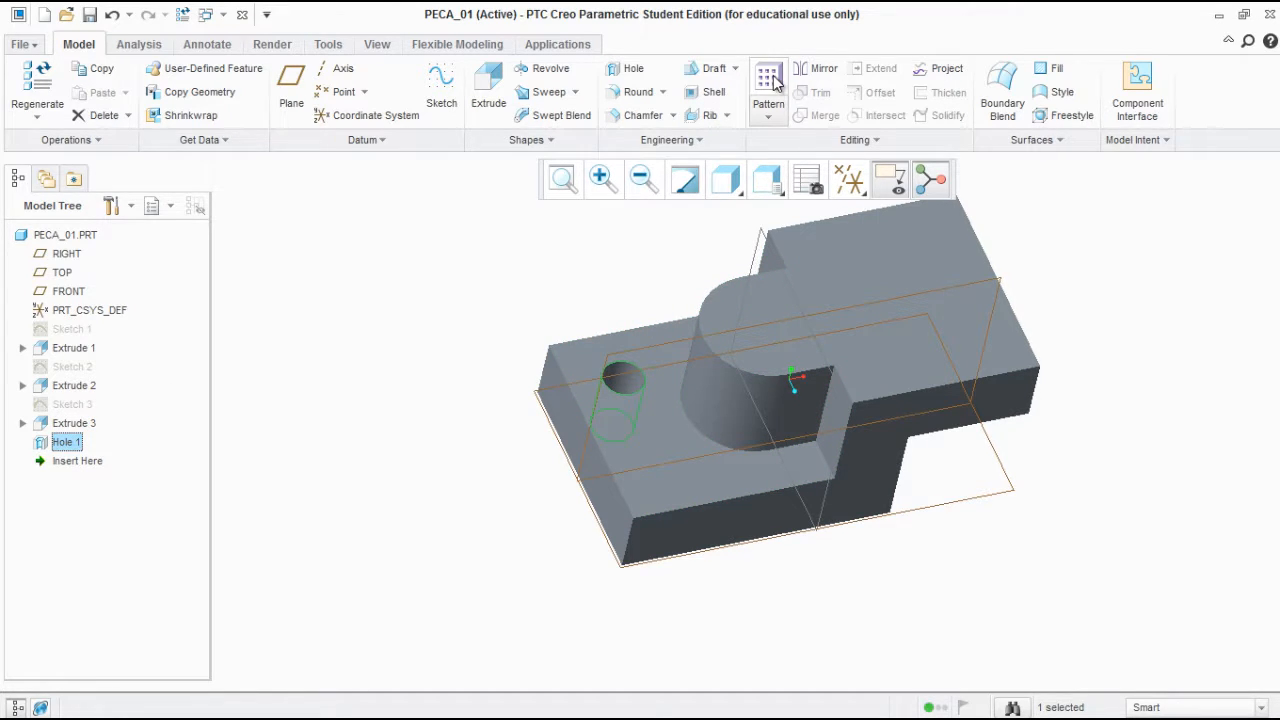
{"action": "left_click", "coordinate": [770, 114]}
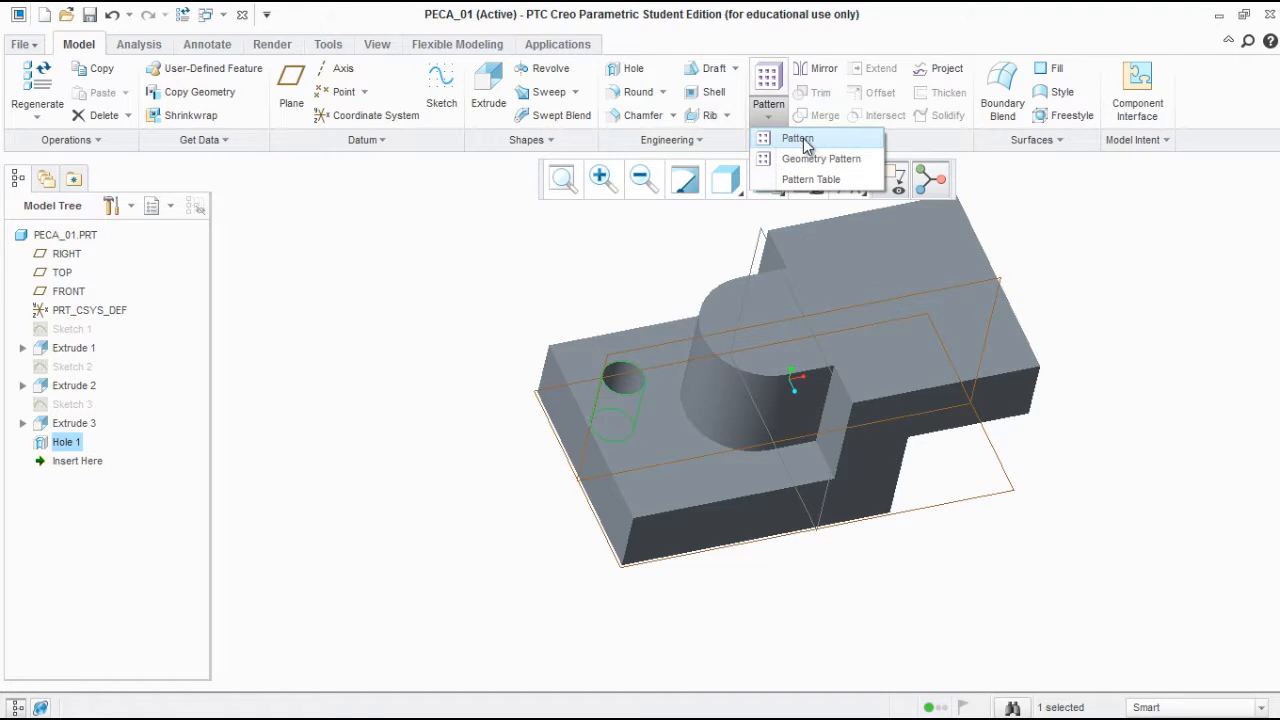
{"action": "left_click", "coordinate": [790, 139]}
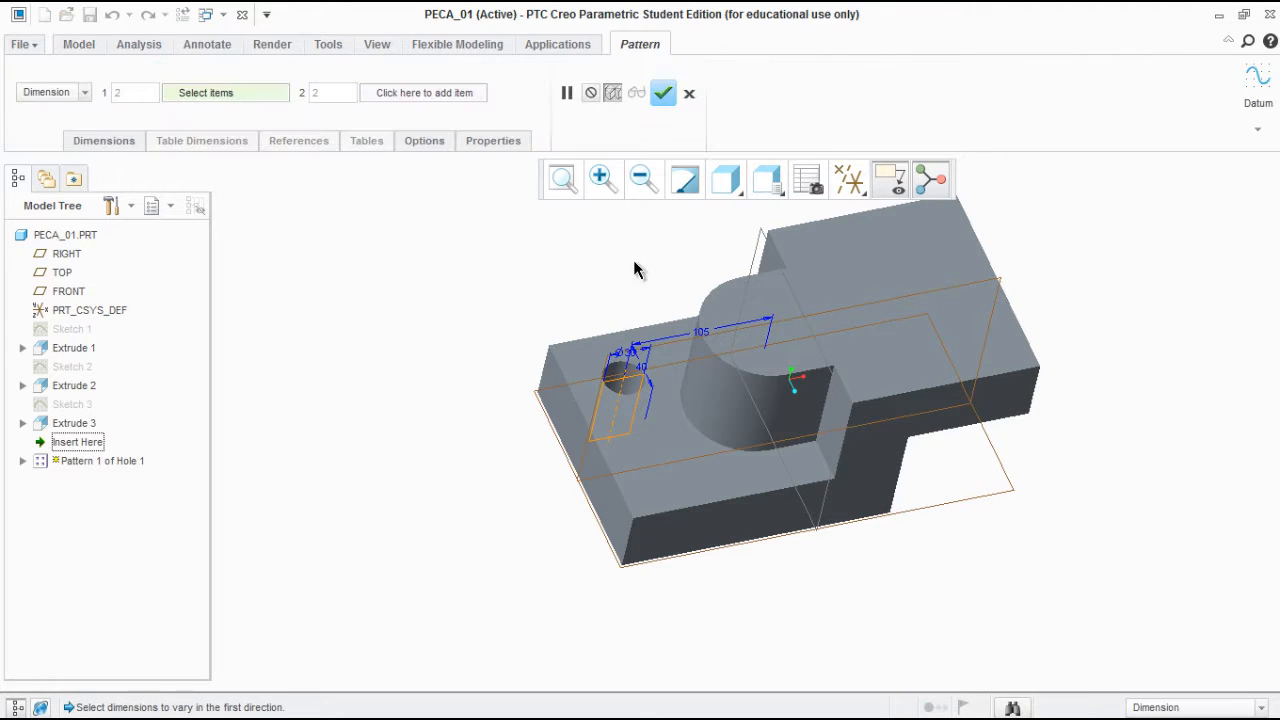
{"action": "left_click", "coordinate": [688, 94]}
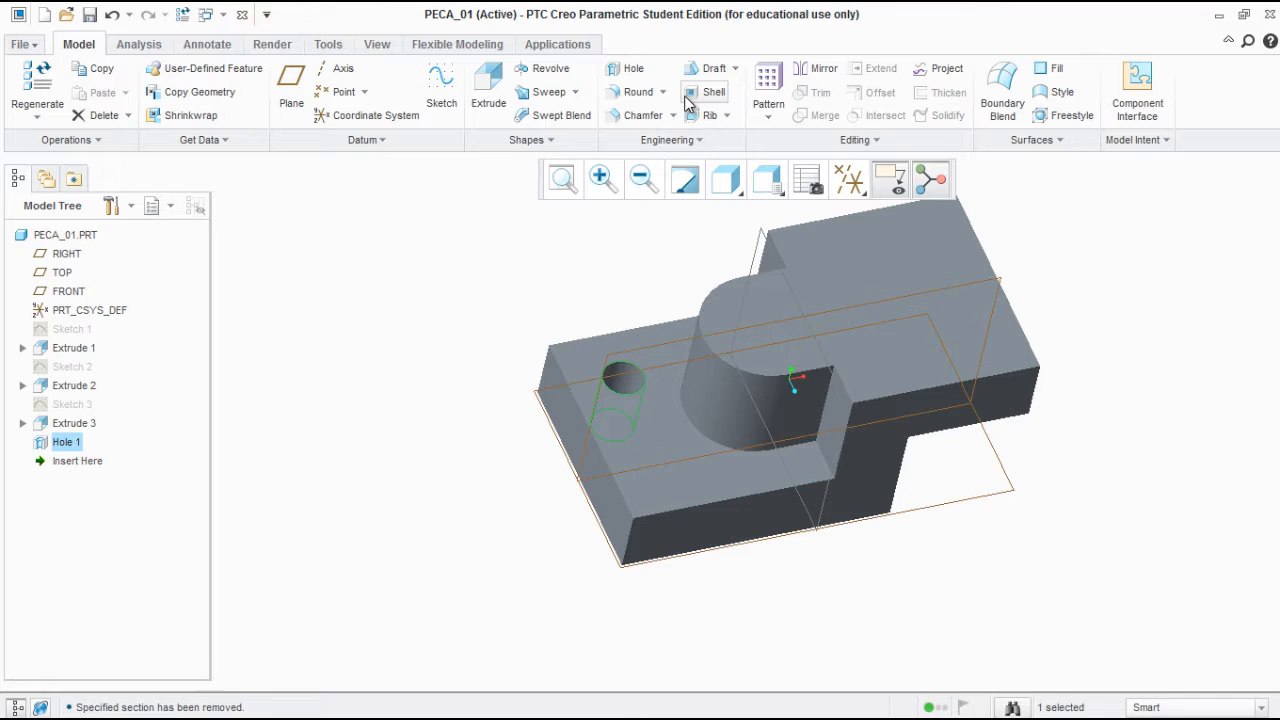
{"action": "left_click", "coordinate": [765, 122]}
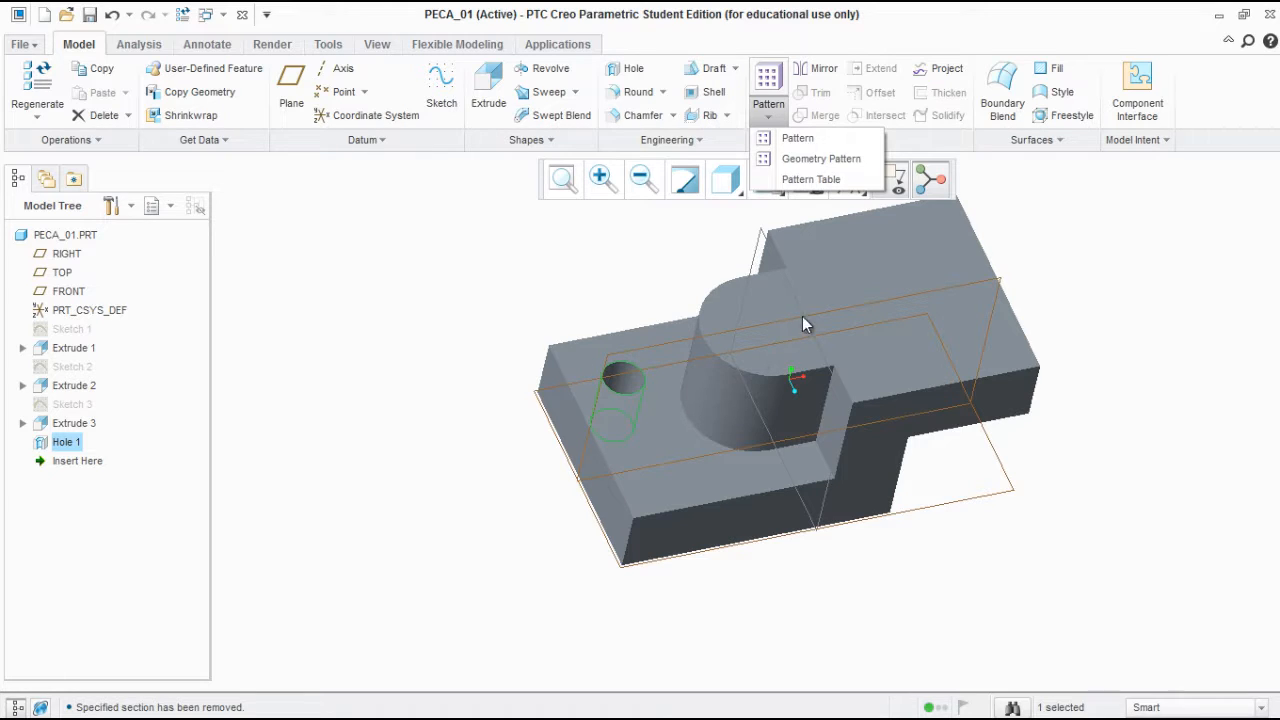
{"action": "left_click", "coordinate": [816, 141]}
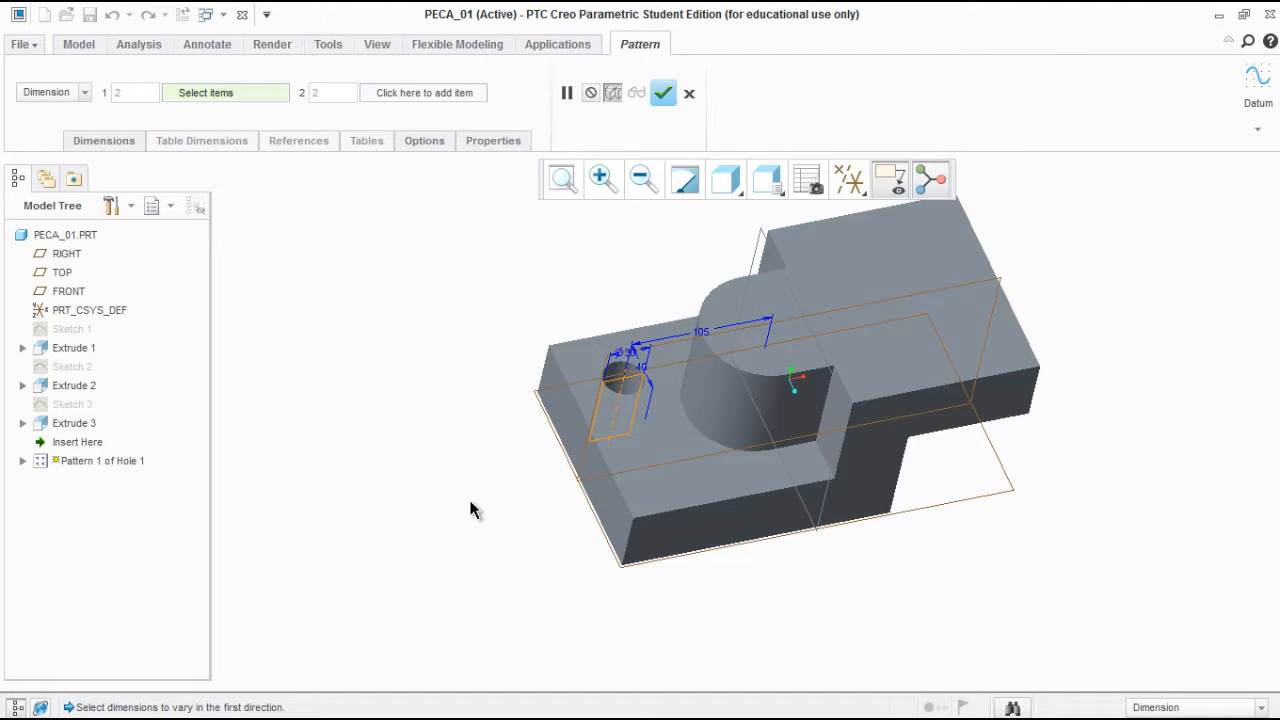
{"action": "left_click", "coordinate": [689, 97]}
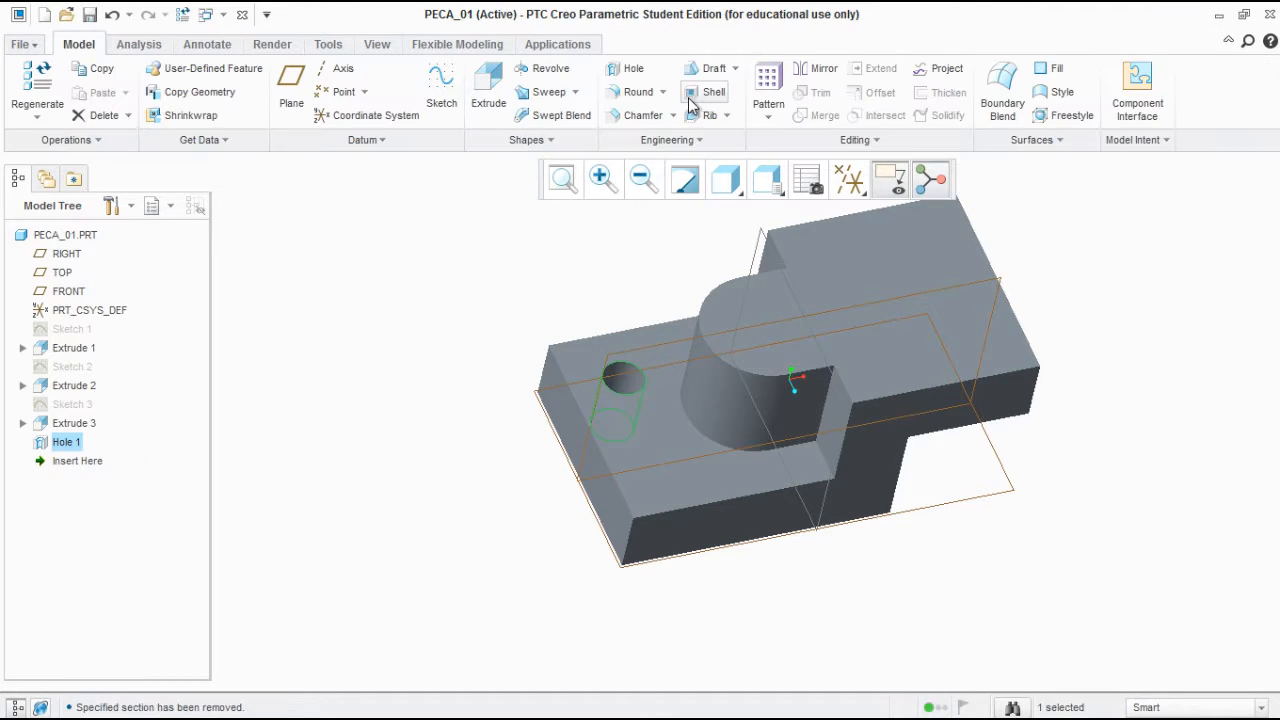
{"action": "left_click", "coordinate": [775, 110]}
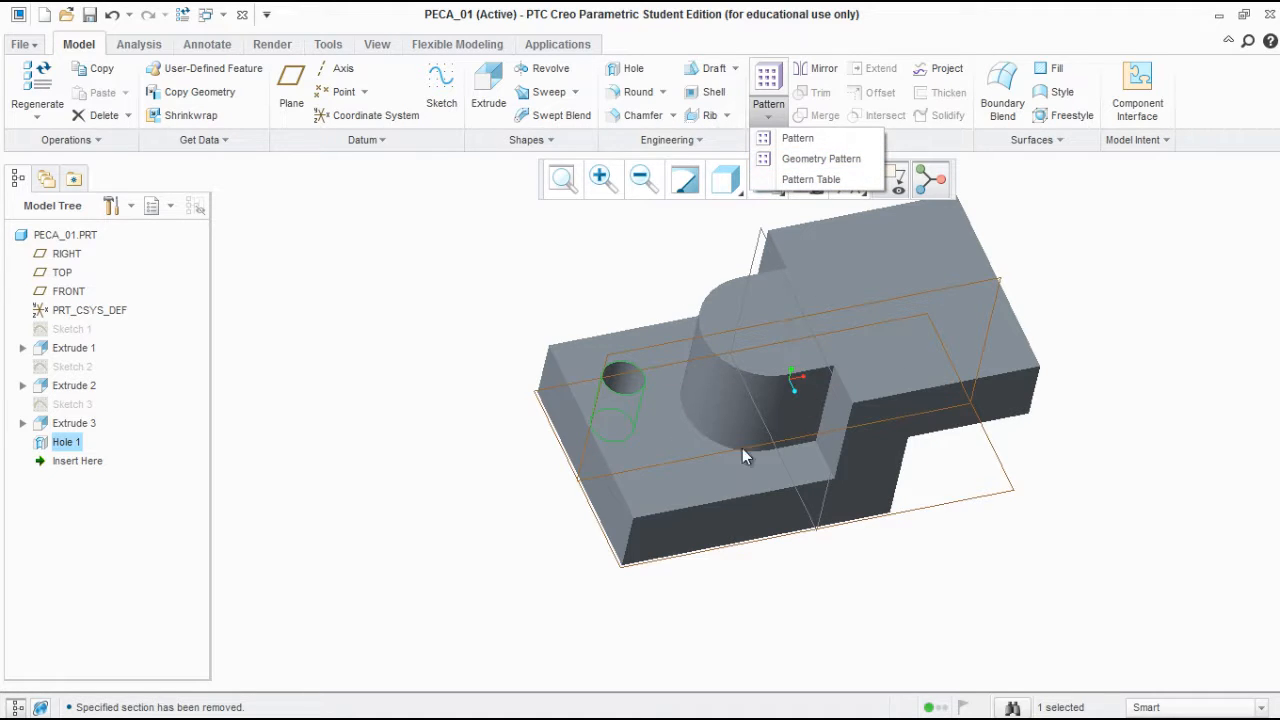
{"action": "left_click", "coordinate": [826, 496]}
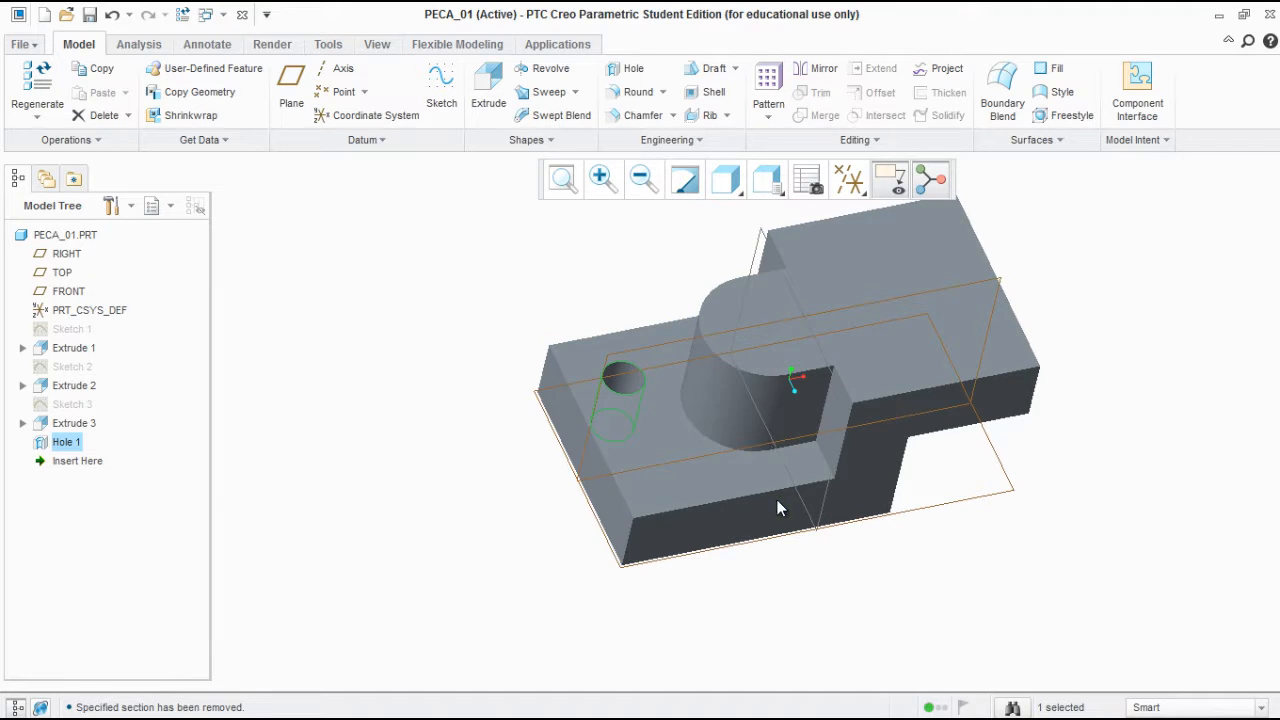
Start a pattern of the selected 30 mm hole on the lower stepped face
{"action": "middle_click_drag", "start_coordinate": [782, 505], "coordinate": [730, 420]}
{"action": "scroll", "coordinate": [711, 452], "scroll_direction": "down", "scroll_amount": 4}
{"action": "left_click", "coordinate": [767, 112]}
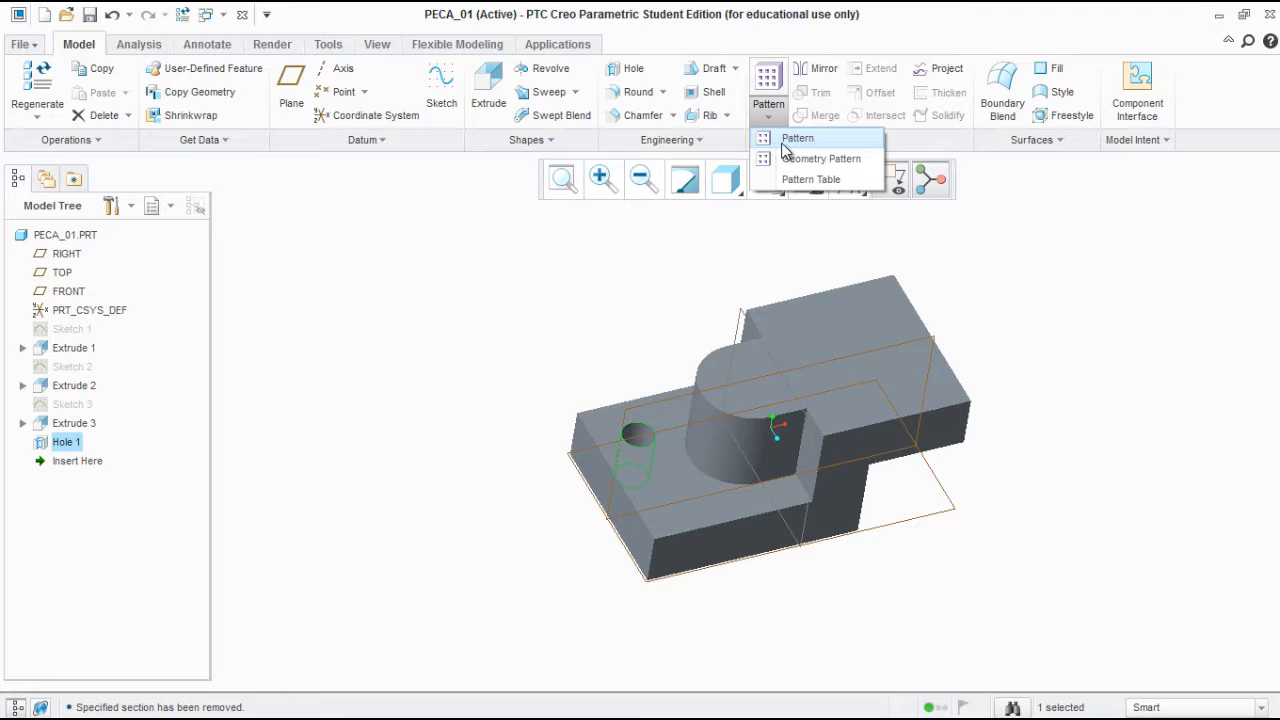
{"action": "left_click", "coordinate": [790, 140]}
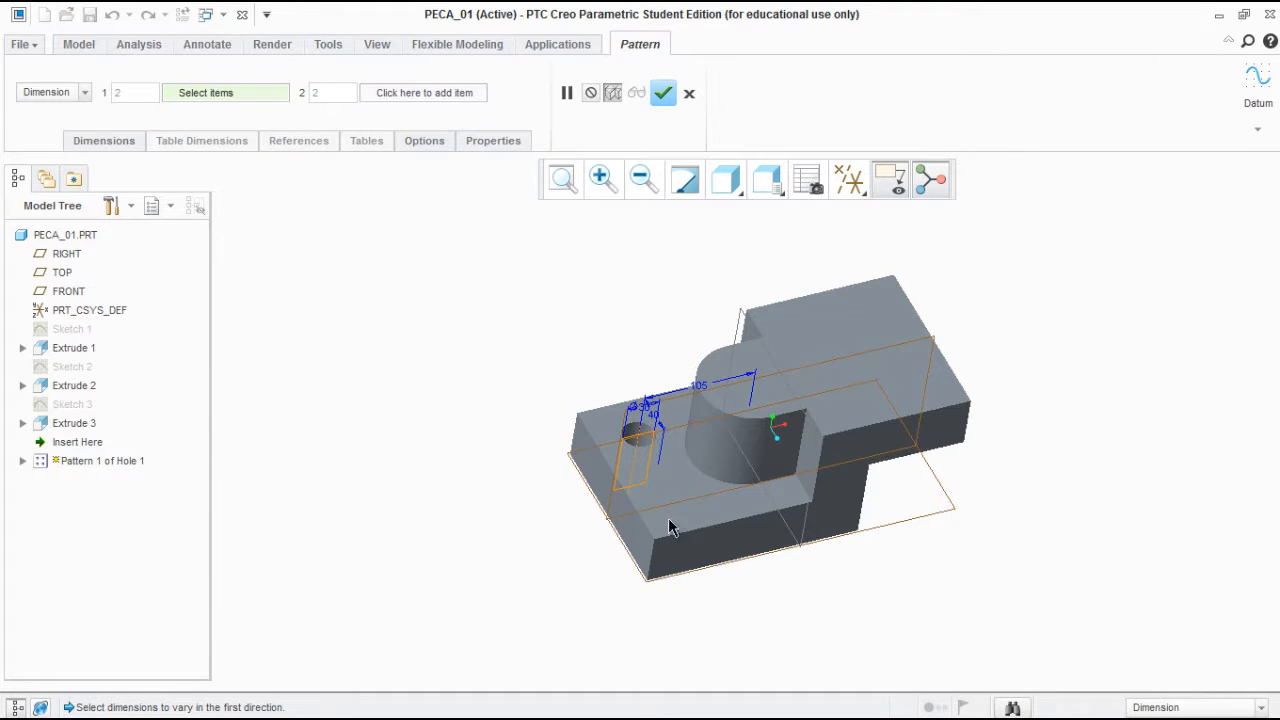
{"action": "scroll", "coordinate": [645, 468], "scroll_direction": "up", "scroll_amount": 4}
{"action": "middle_click_drag", "start_coordinate": [658, 478], "coordinate": [688, 443]}
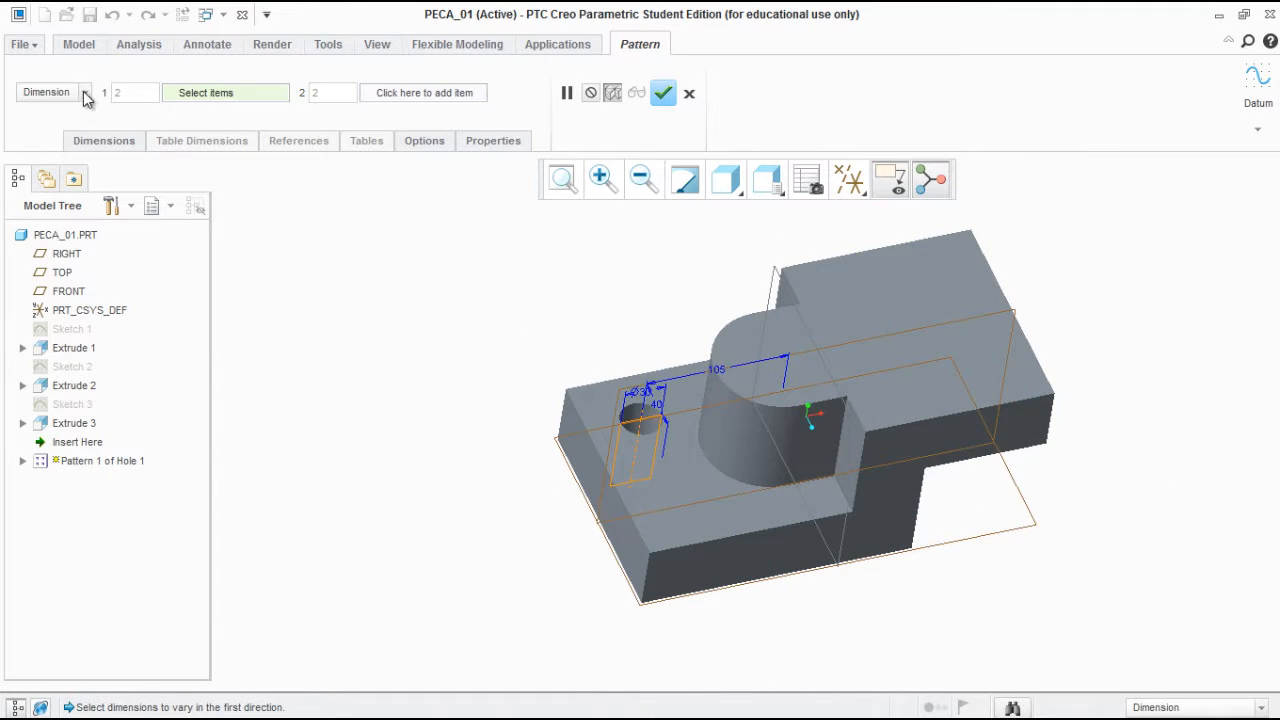
{"action": "scroll", "coordinate": [712, 468], "scroll_direction": "up", "scroll_amount": 5}
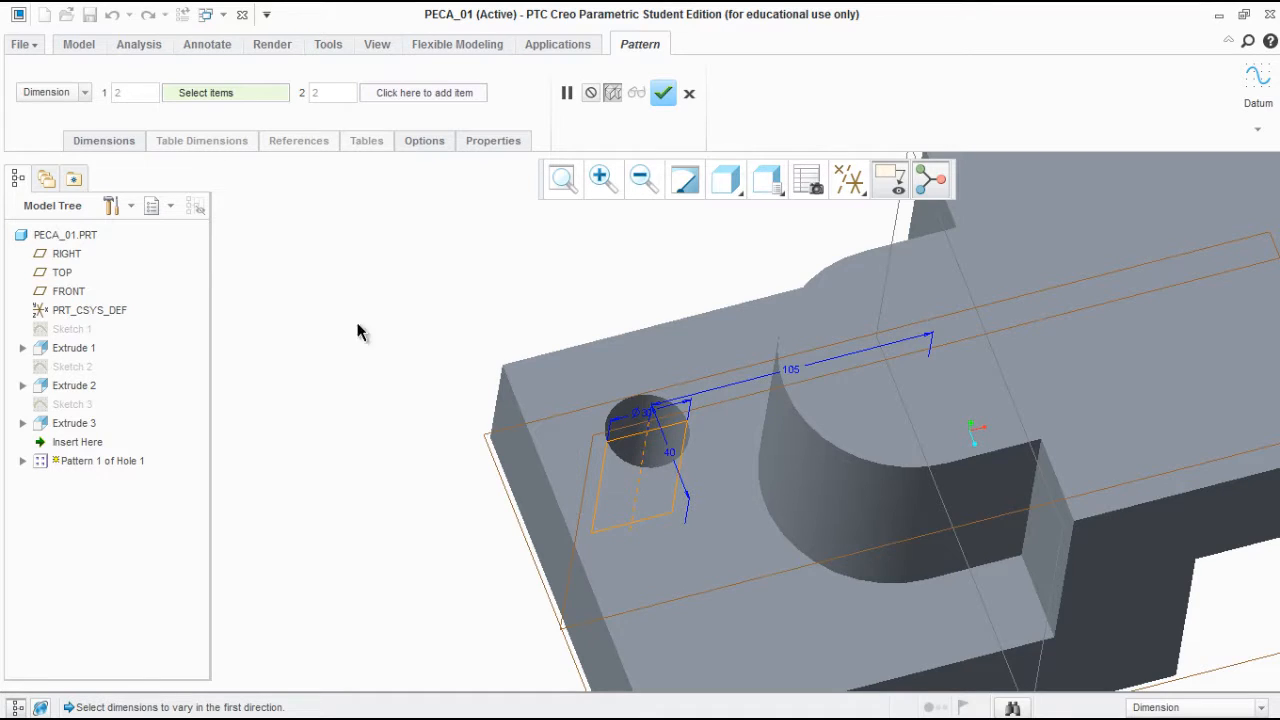
Review the available pattern types for the hole, trying the Axis type
{"action": "left_click", "coordinate": [84, 92]}
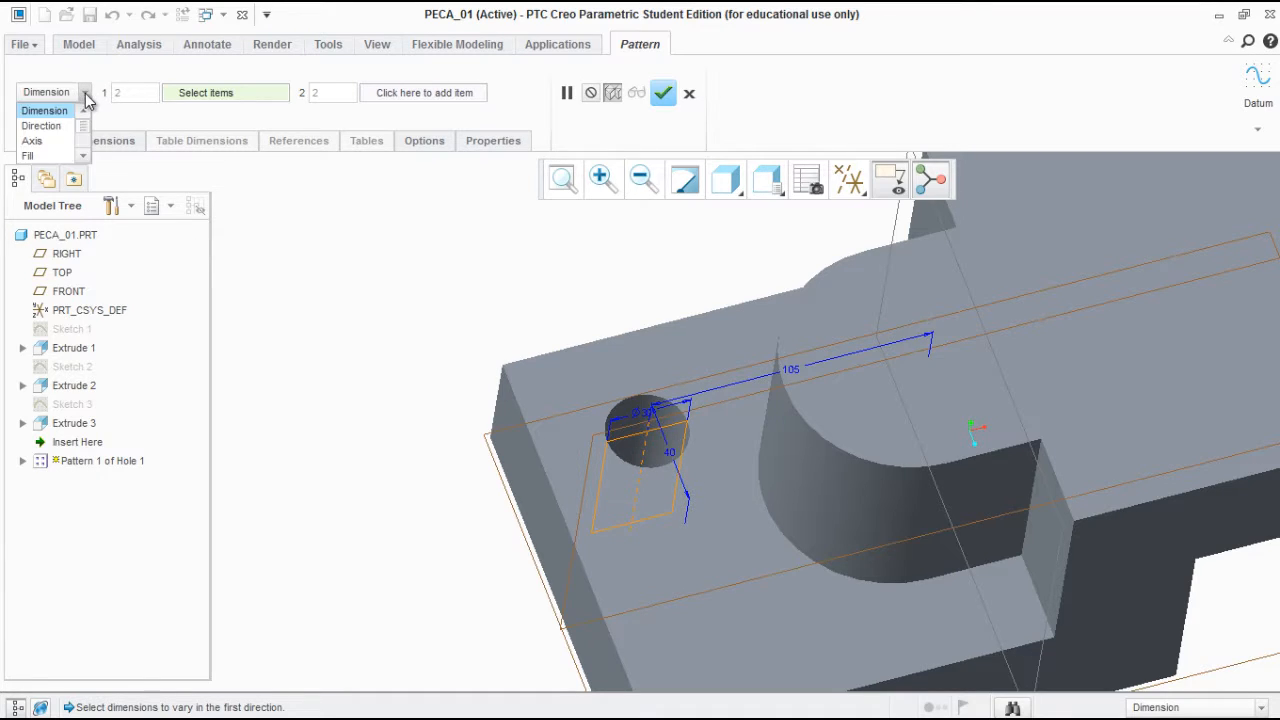
{"action": "left_click", "coordinate": [82, 94]}
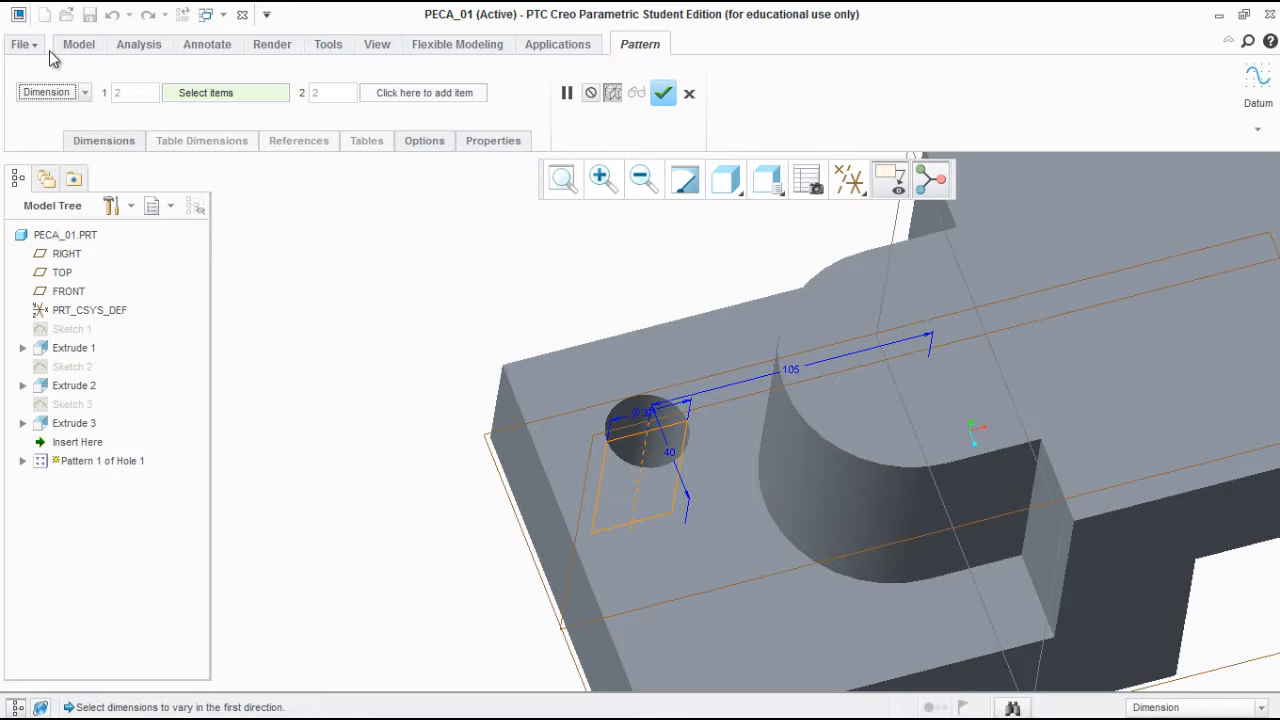
{"action": "left_click", "coordinate": [84, 92]}
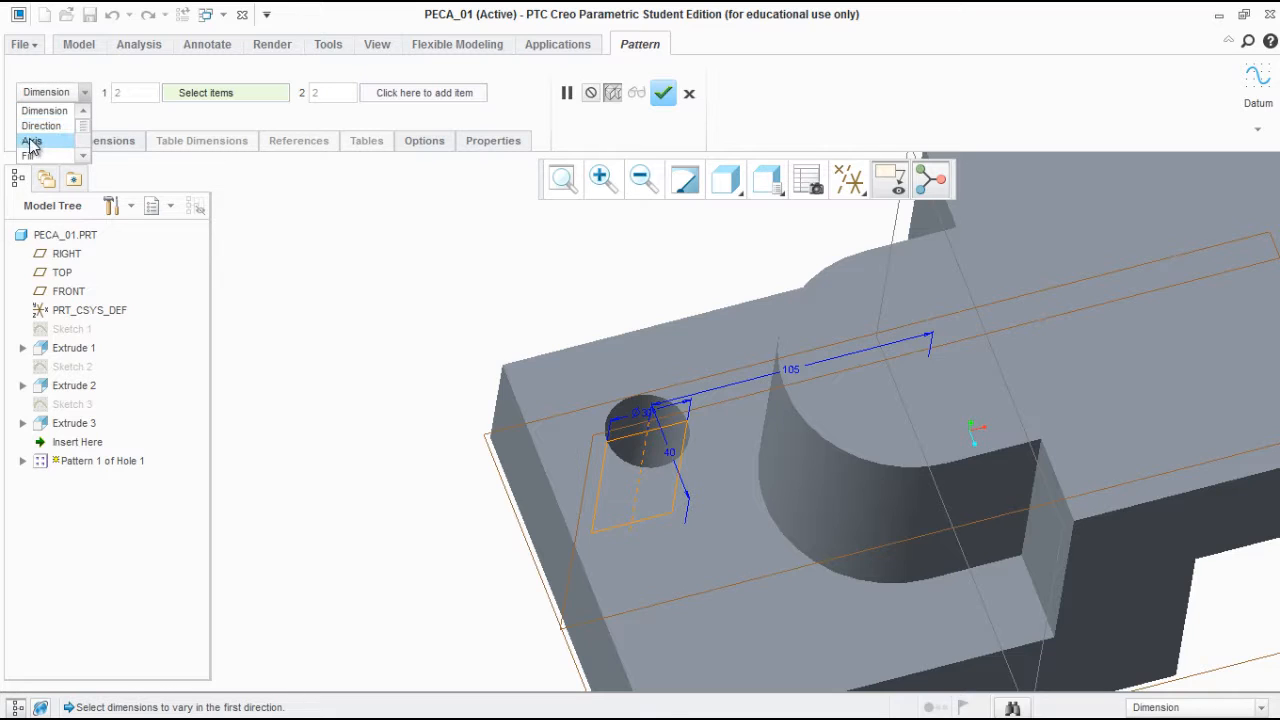
{"action": "scroll", "coordinate": [82, 156], "scroll_direction": "down", "scroll_amount": 2}
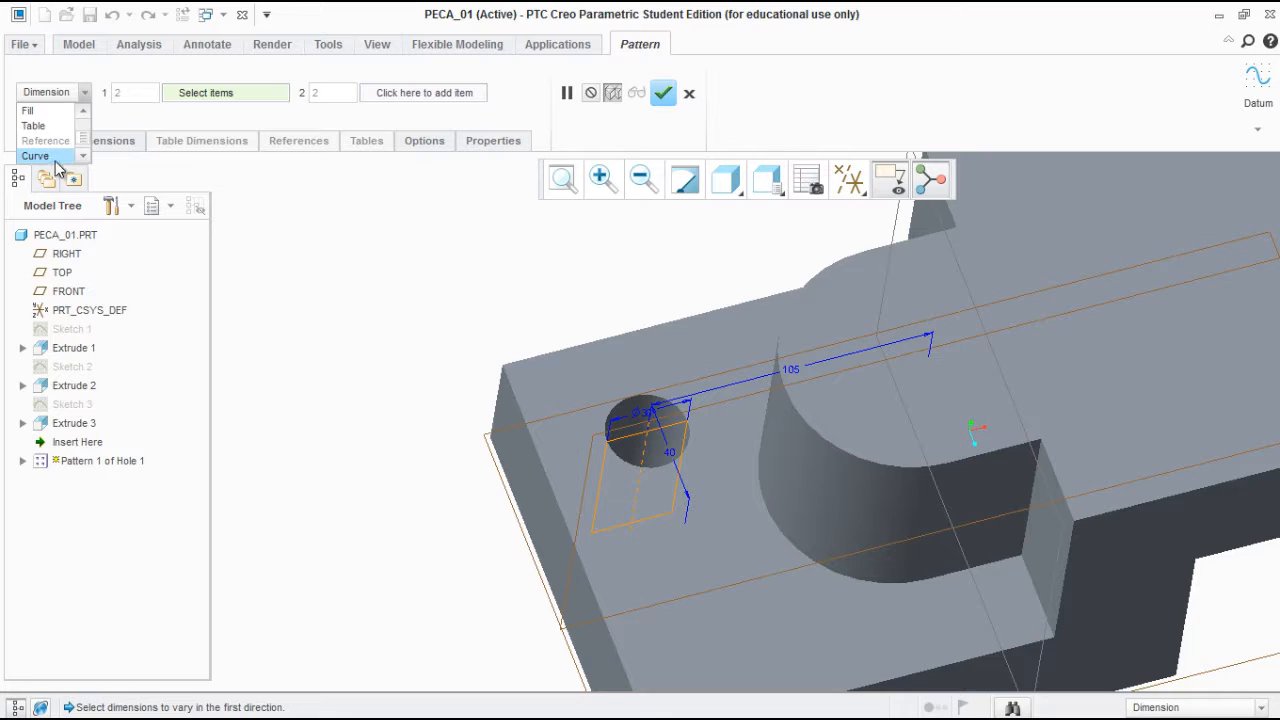
{"action": "left_click", "coordinate": [86, 156]}
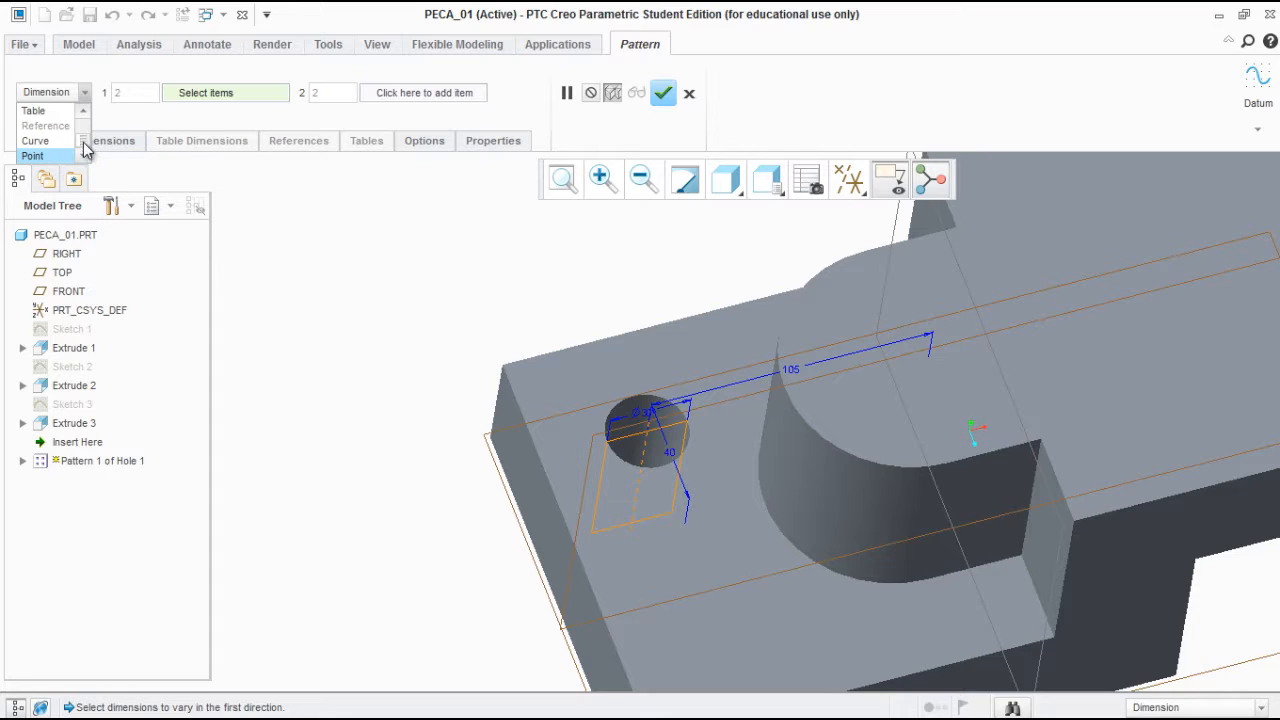
{"action": "scroll", "coordinate": [83, 142], "scroll_direction": "up", "scroll_amount": 2}
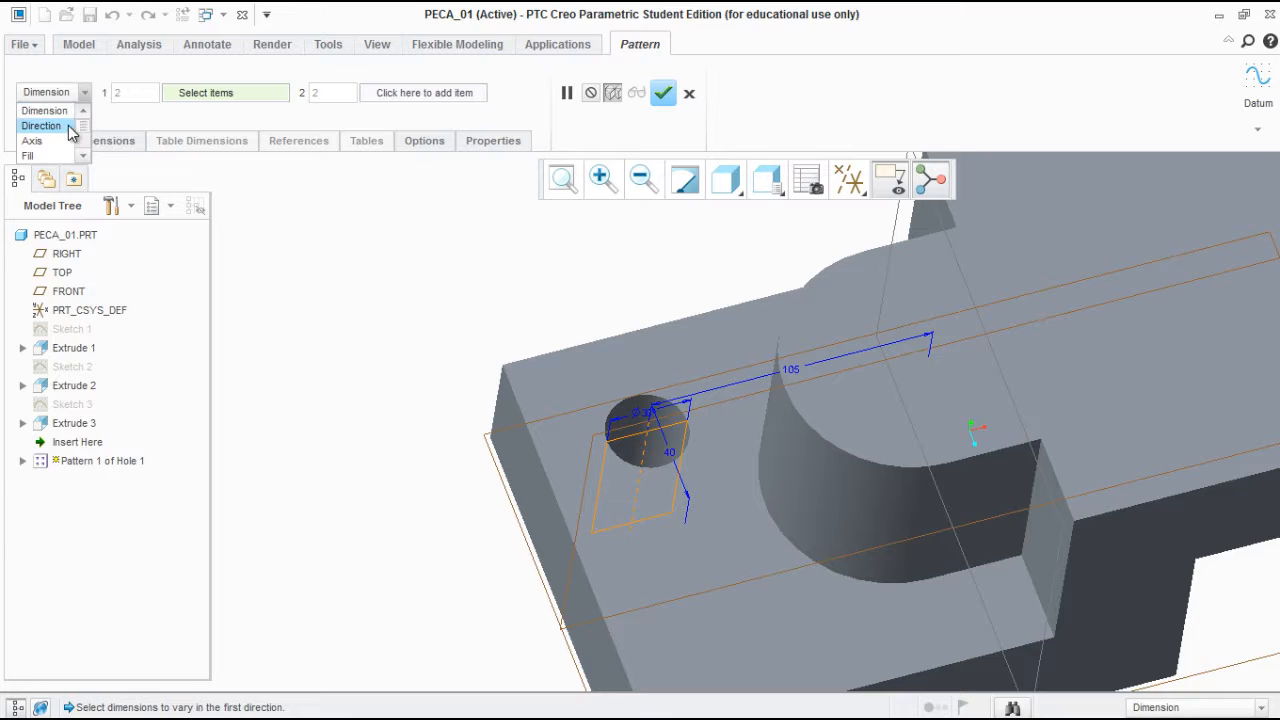
{"action": "left_click", "coordinate": [46, 142]}
{"action": "left_click", "coordinate": [80, 95]}
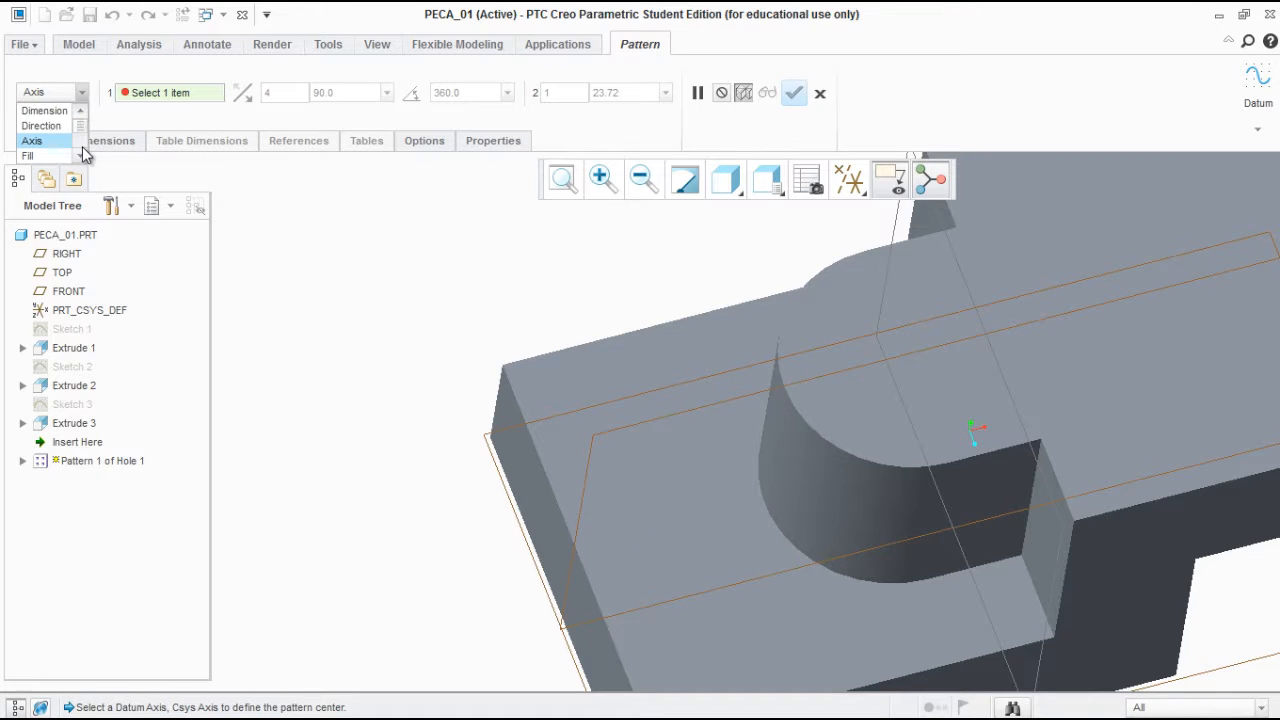
{"action": "scroll", "coordinate": [83, 158], "scroll_direction": "down", "scroll_amount": 1}
{"action": "scroll", "coordinate": [85, 162], "scroll_direction": "down", "scroll_amount": 3}
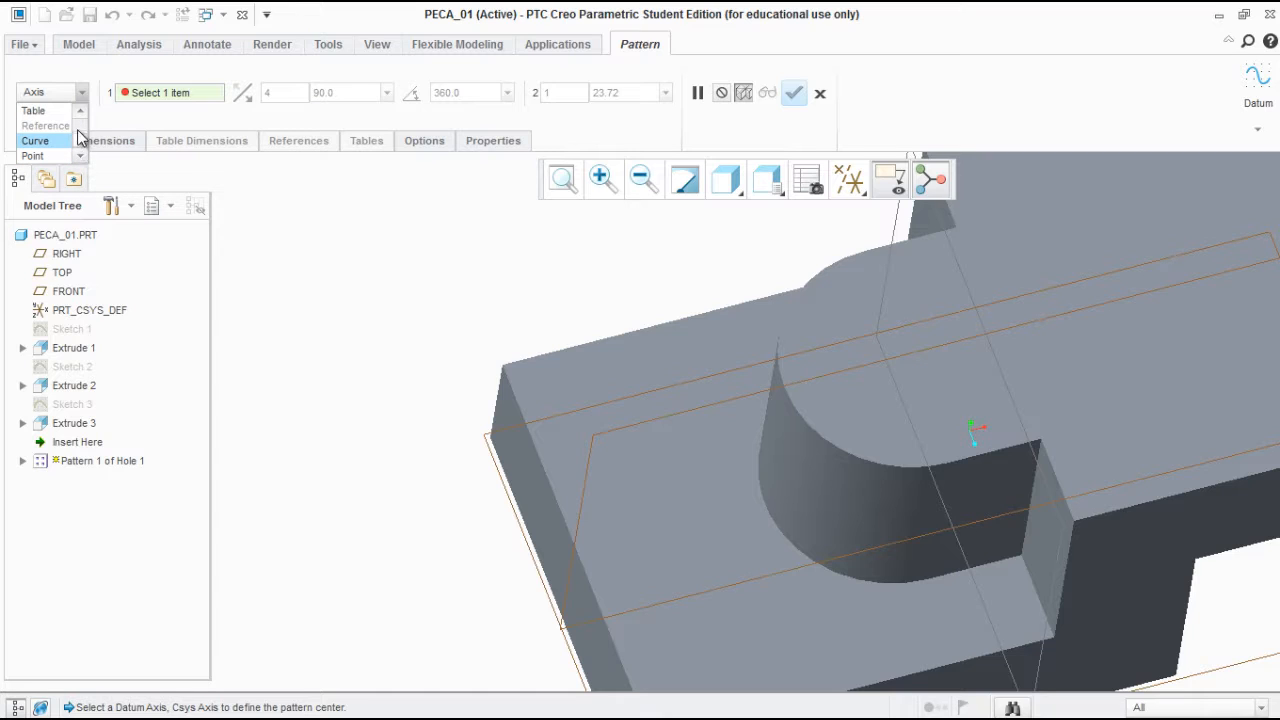
{"action": "scroll", "coordinate": [79, 115], "scroll_direction": "up", "scroll_amount": 4}
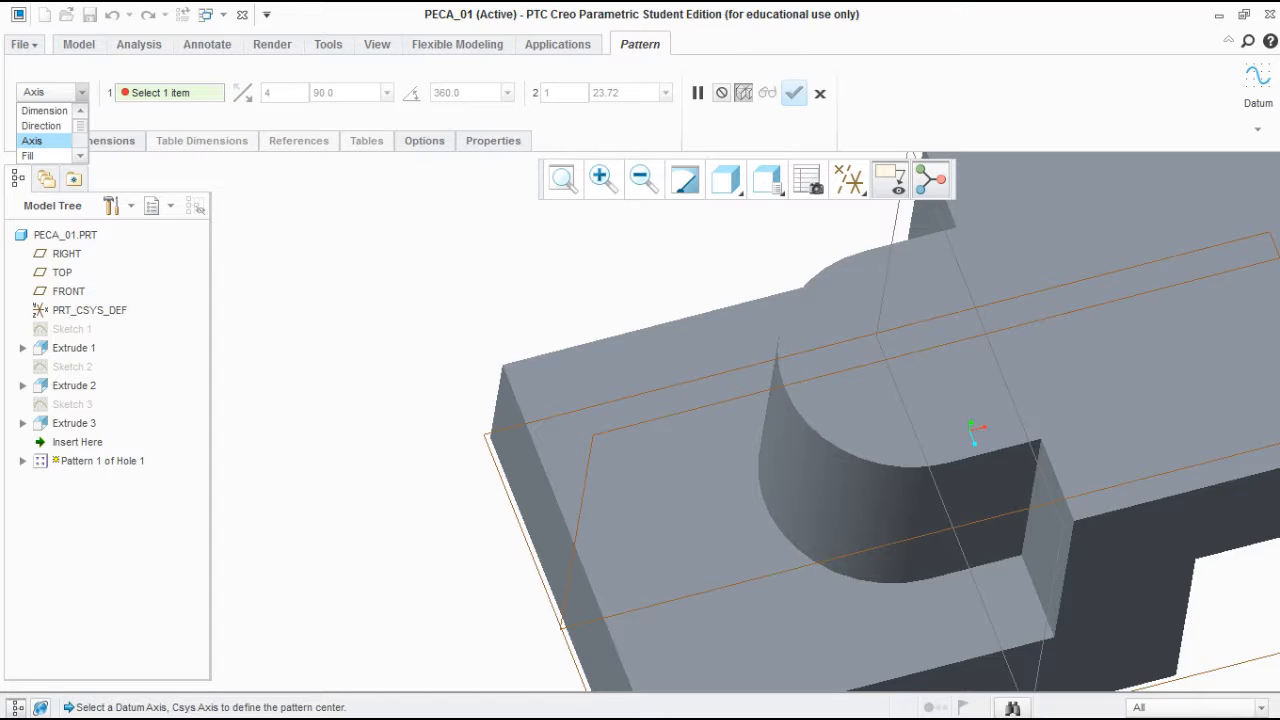
Set the pattern type to Direction and use the lower step's outer short top edge as the first direction
{"action": "left_click", "coordinate": [32, 140]}
{"action": "left_click", "coordinate": [41, 126]}
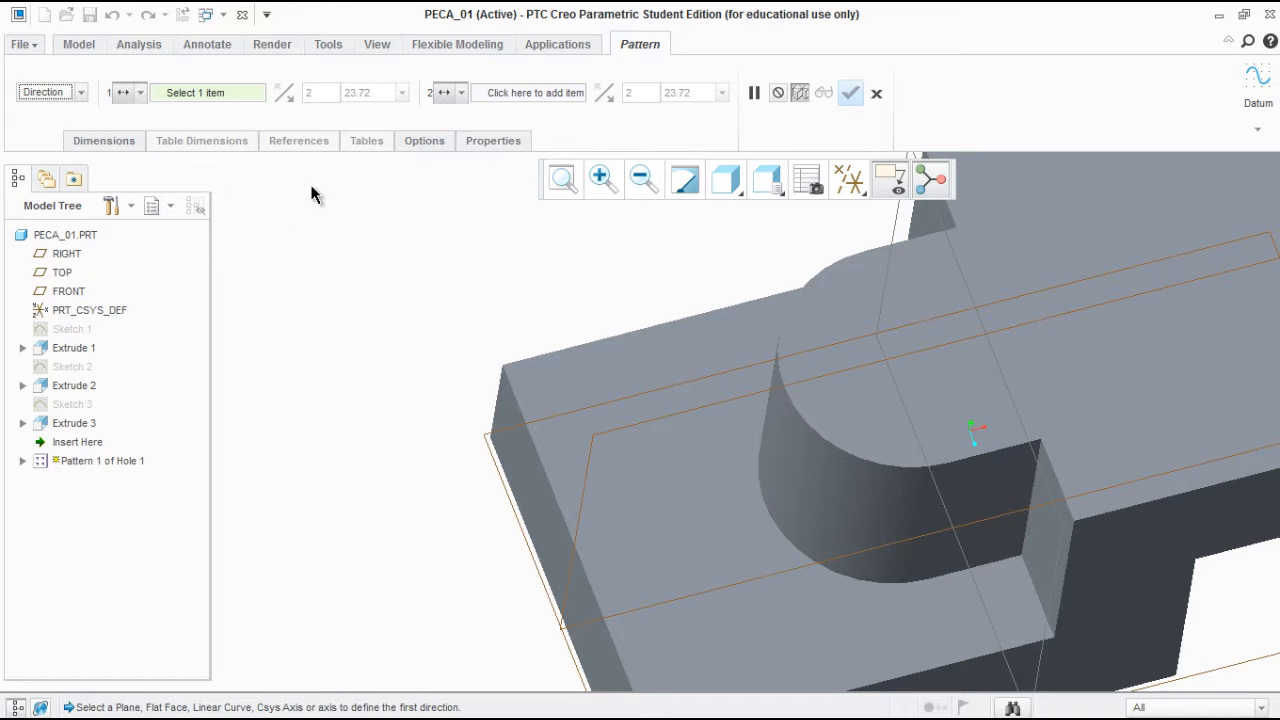
{"action": "scroll", "coordinate": [452, 200], "scroll_direction": "up", "scroll_amount": 3}
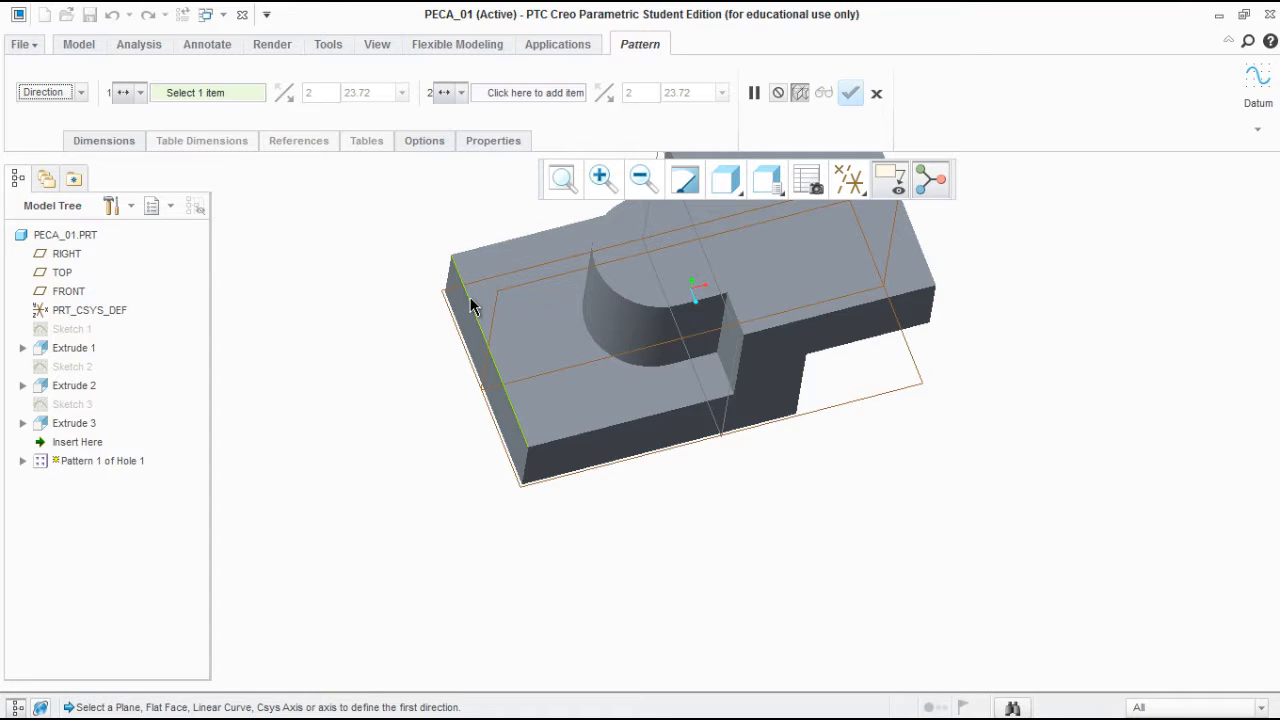
{"action": "left_click", "coordinate": [472, 307]}
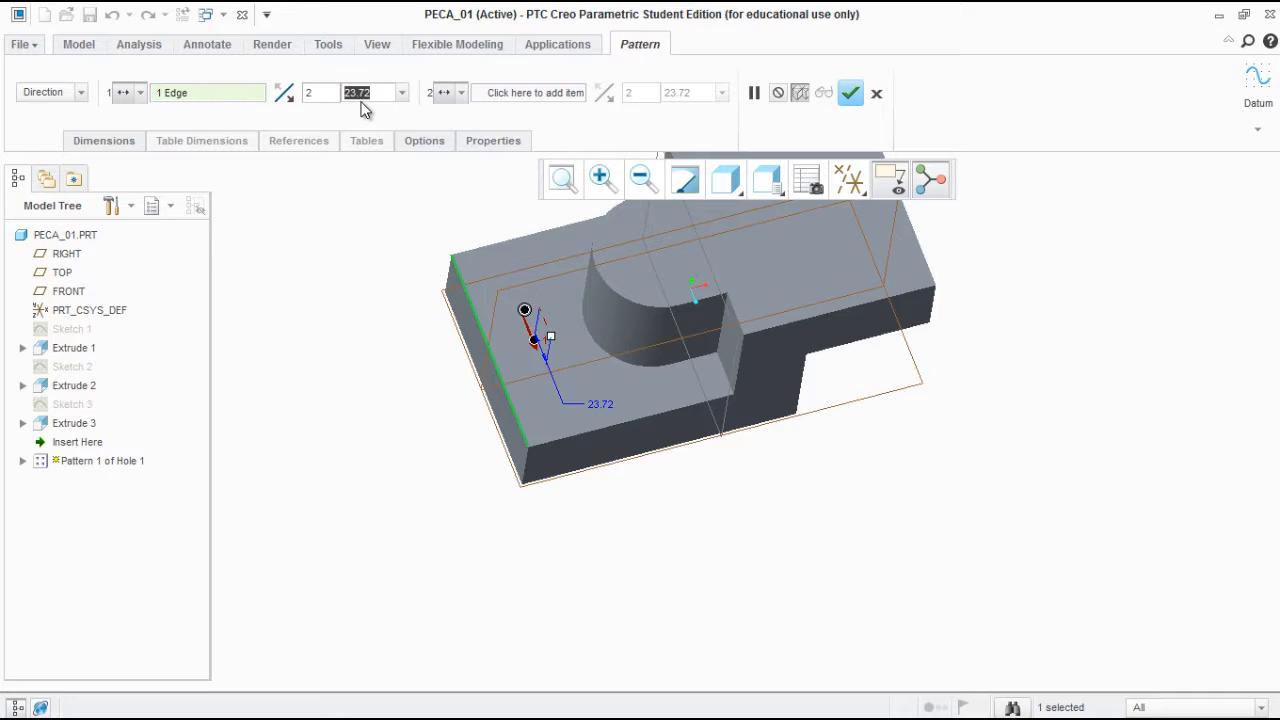
Try a 40 mm spacing for the two pattern members along the first direction and change it to 80 mm
{"action": "type", "text": "40"}
{"action": "key", "text": "Return"}
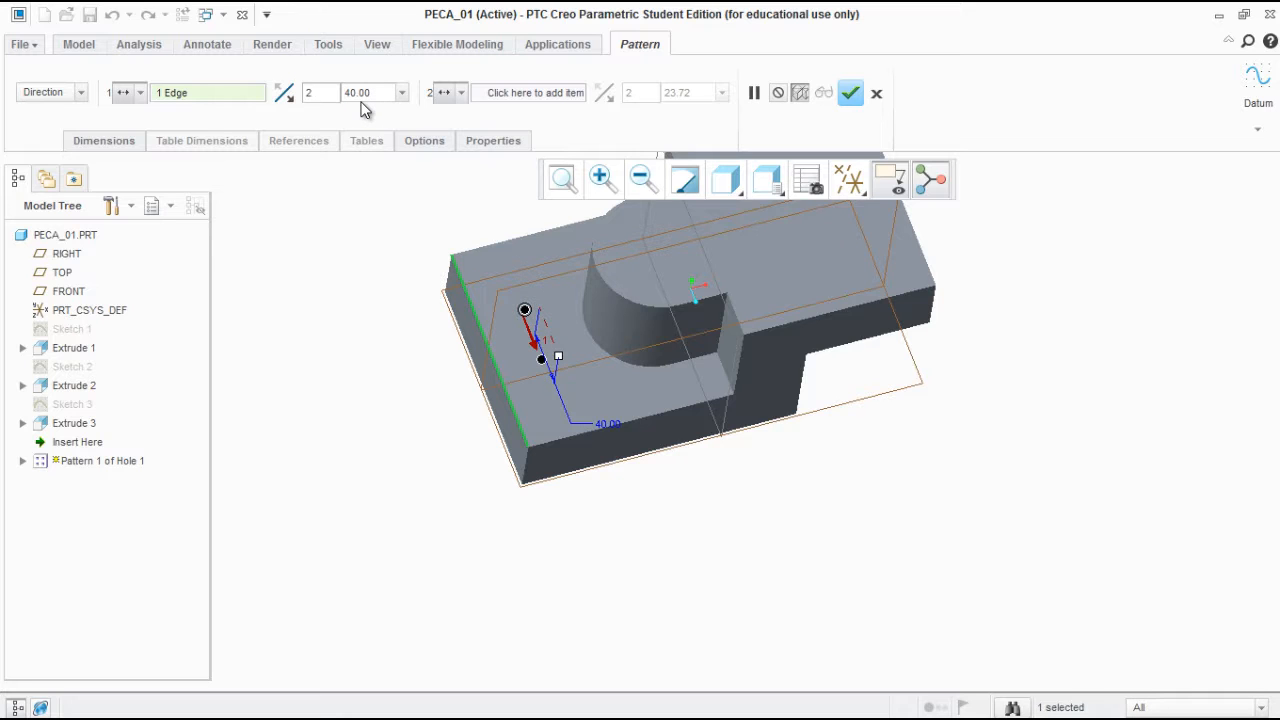
{"action": "middle_click_drag", "start_coordinate": [540, 365], "coordinate": [615, 400]}
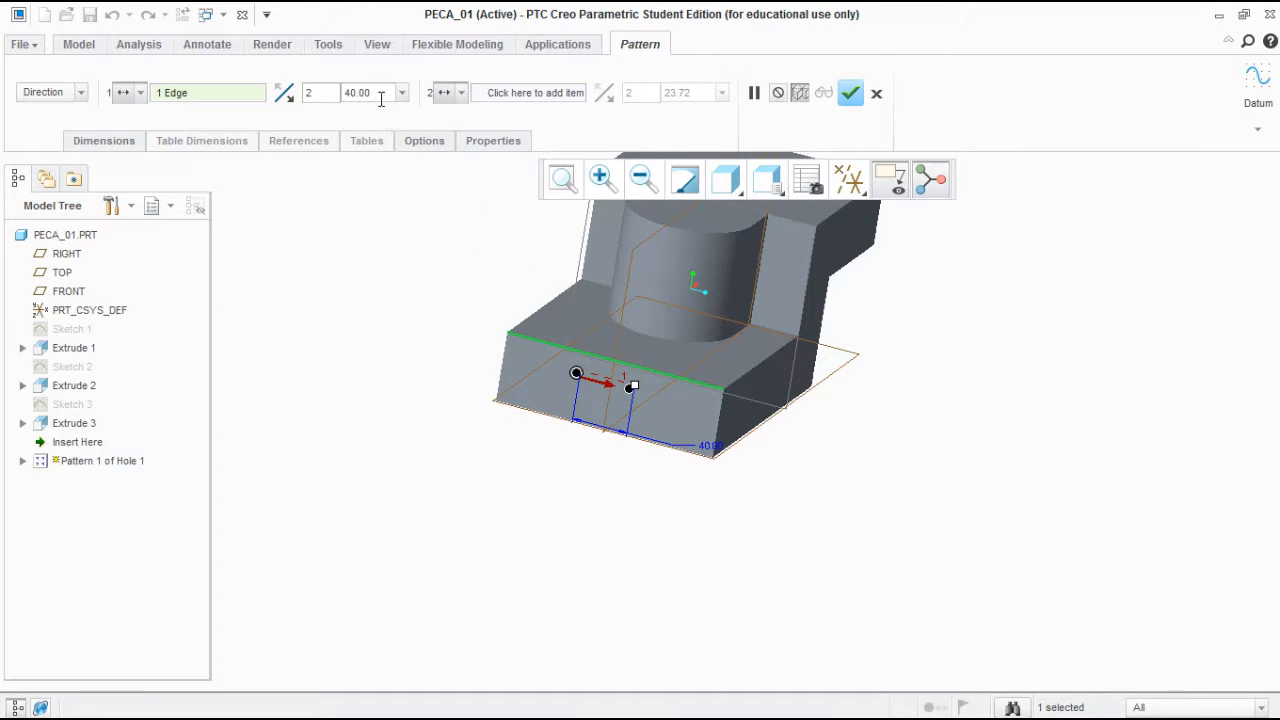
{"action": "type", "text": "80"}
{"action": "key", "text": "Return"}
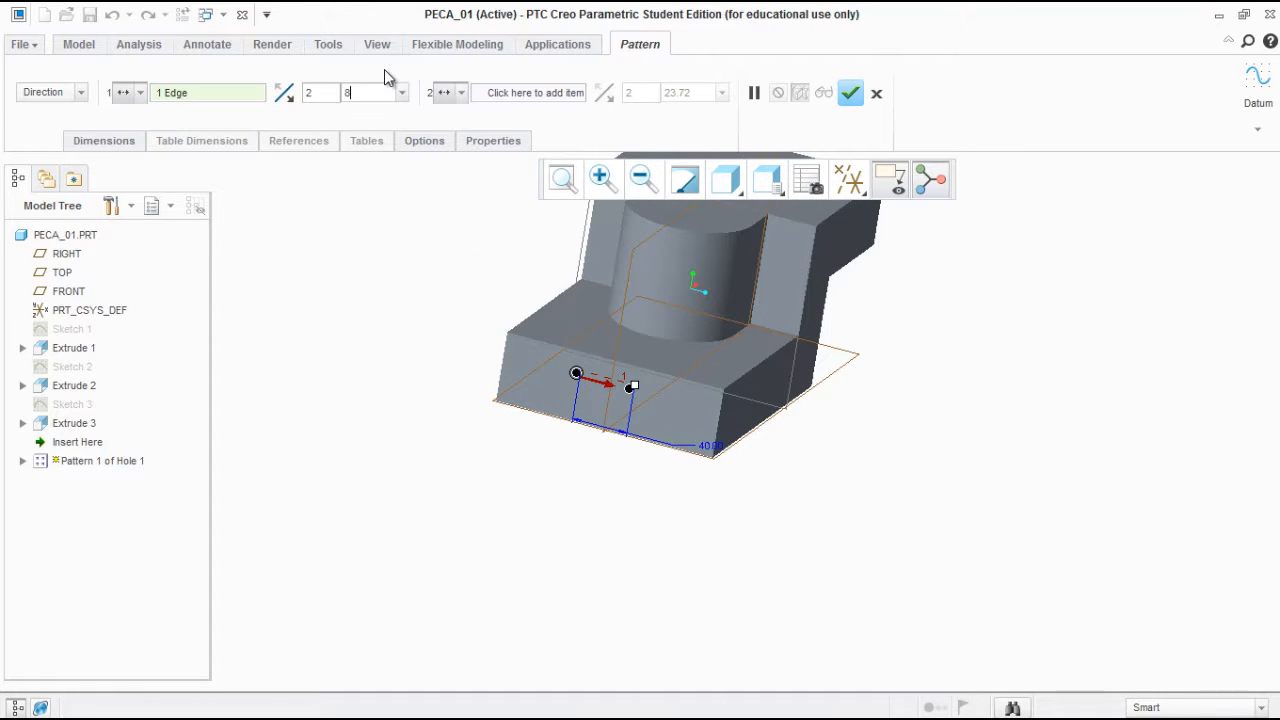
{"action": "middle_click_drag", "start_coordinate": [503, 286], "coordinate": [603, 415]}
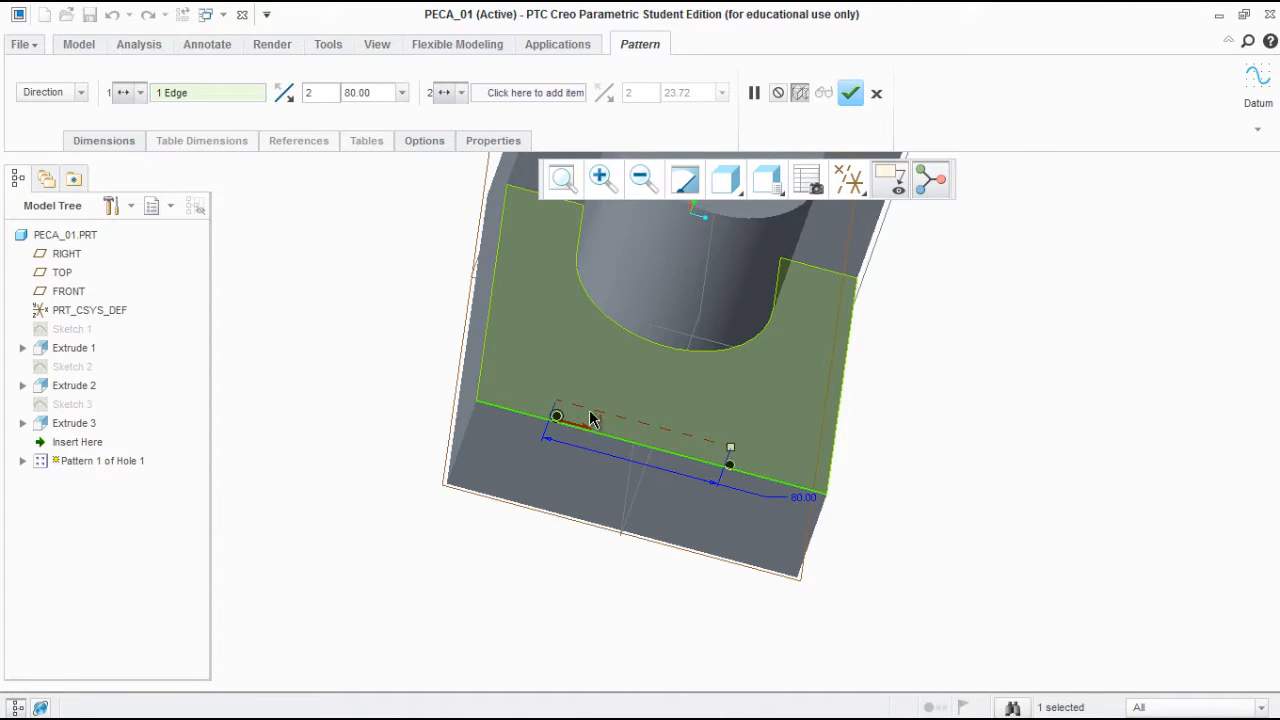
{"action": "middle_click_drag", "start_coordinate": [683, 410], "coordinate": [489, 423]}
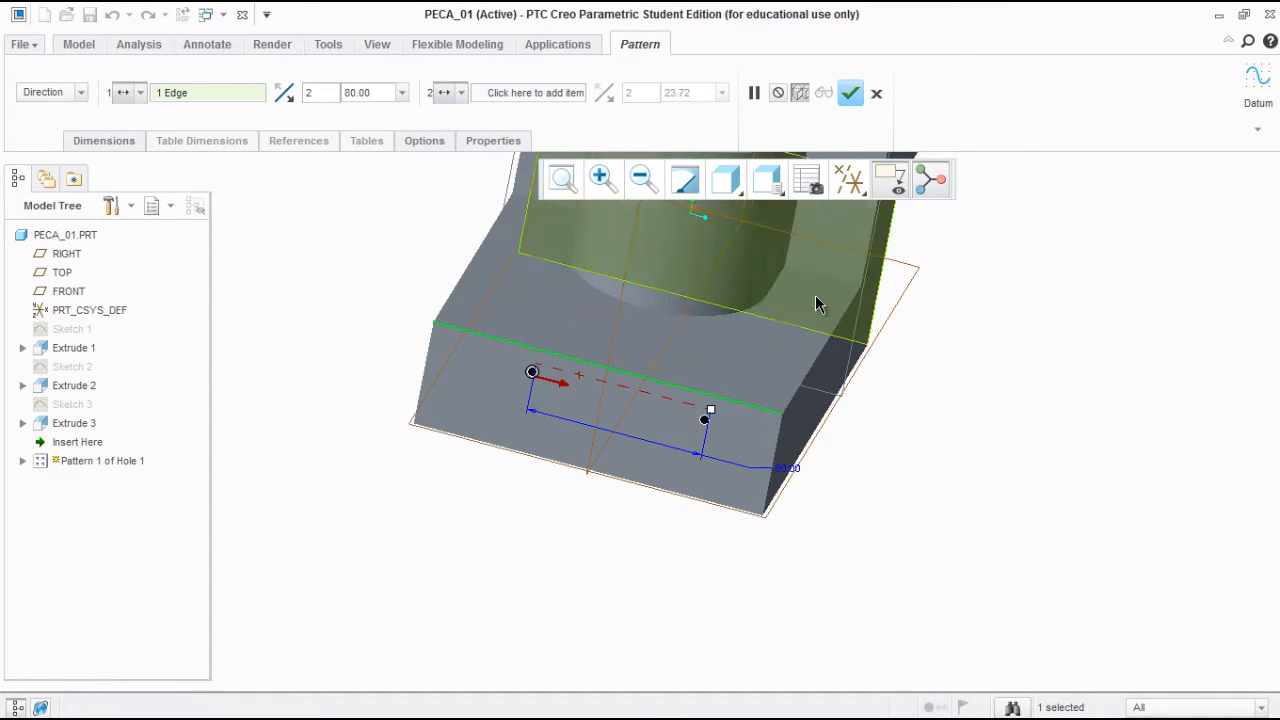
Switch to the PDF exercise in Adobe Reader to check the spacing of the lower step's holes and return to Creo
{"action": "left_click", "coordinate": [1255, 391]}
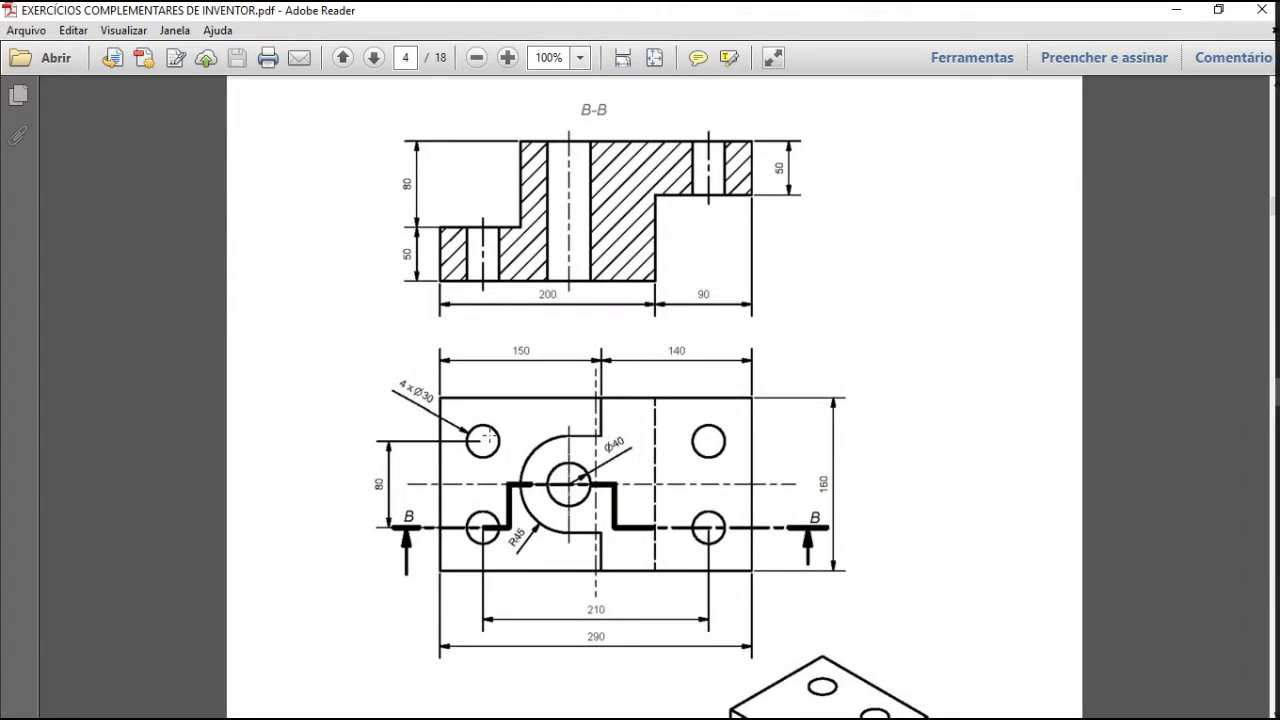
{"action": "mouse_move", "coordinate": [1270, 387]}
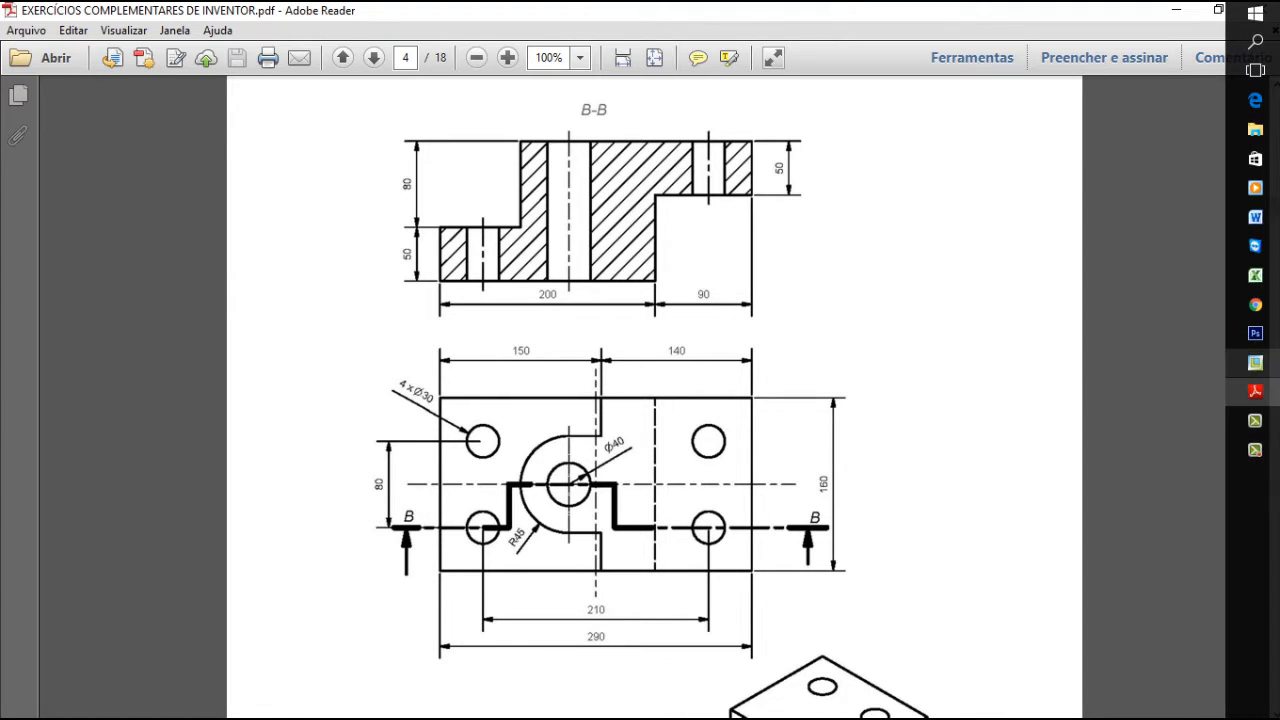
{"action": "left_click", "coordinate": [1261, 361]}
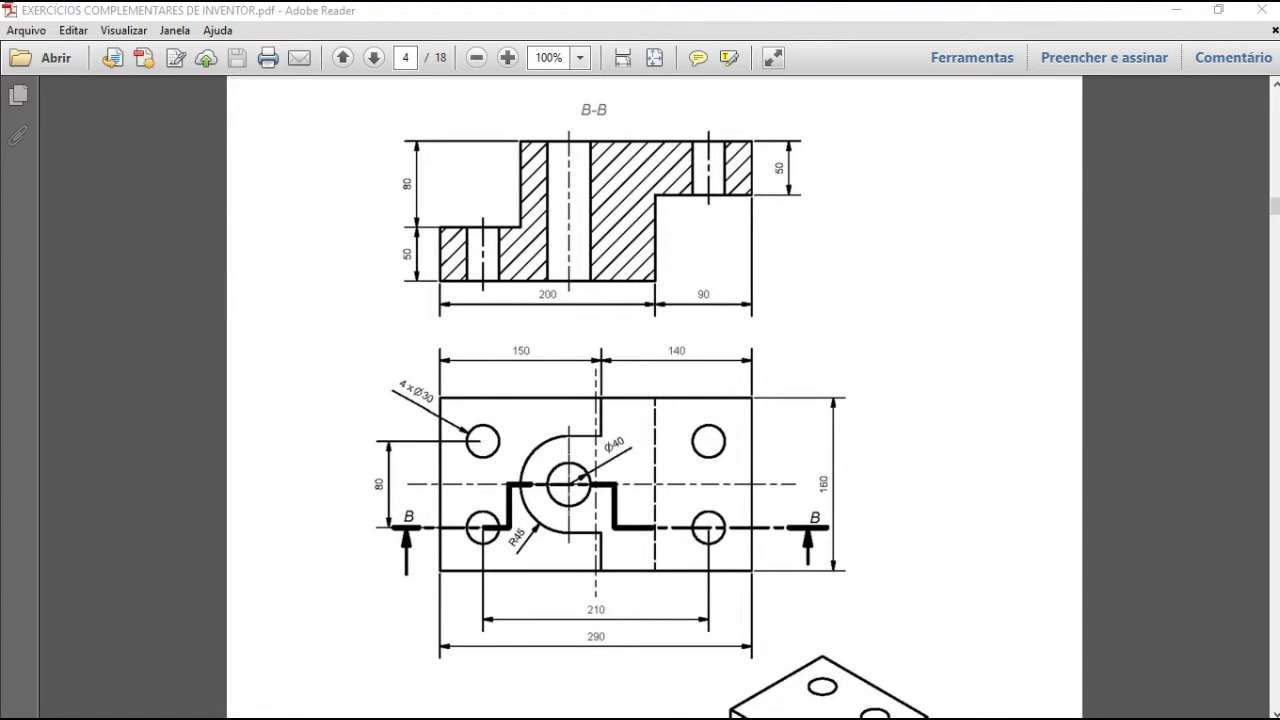
{"action": "left_click", "coordinate": [1230, 386]}
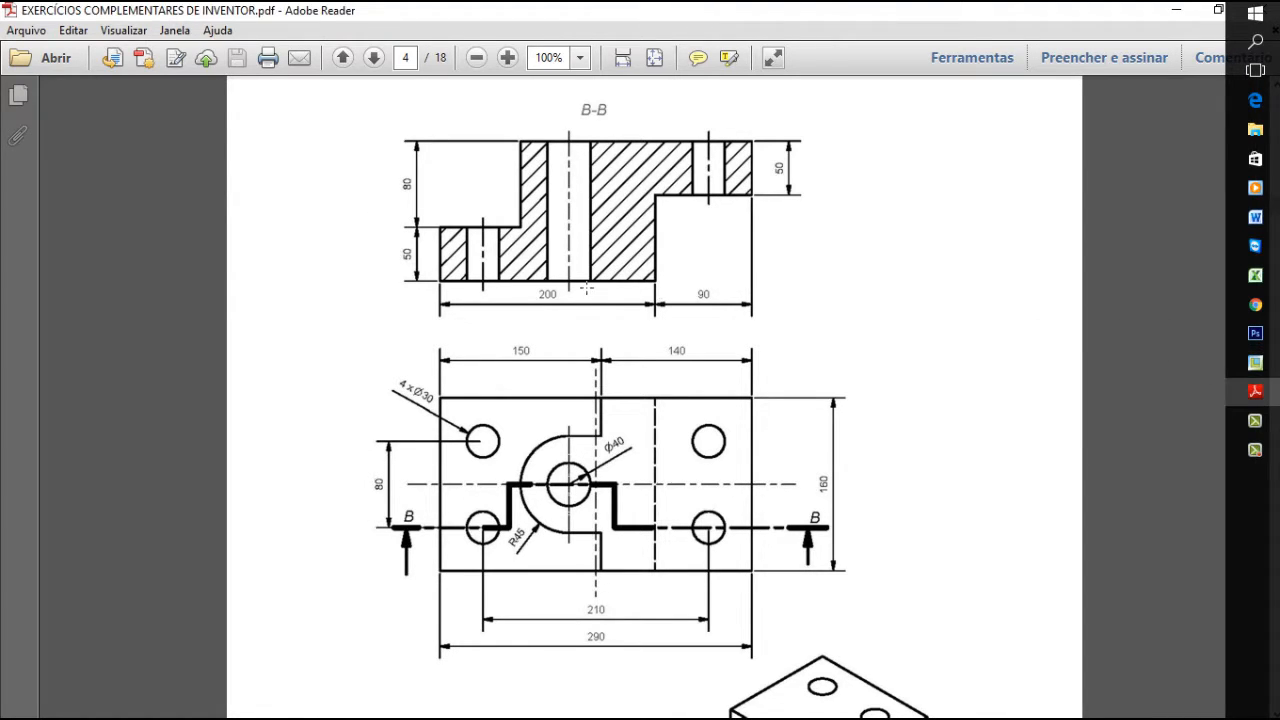
{"action": "left_click", "coordinate": [1253, 363]}
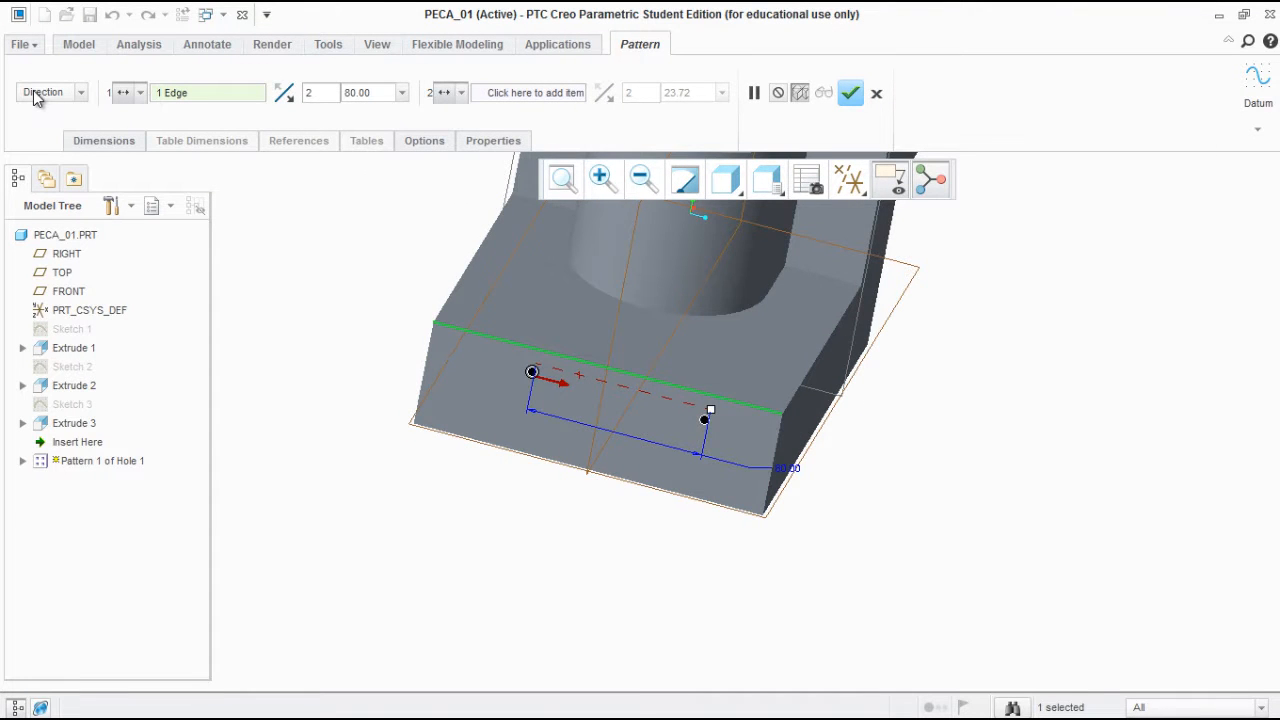
Try reversing the first direction, restore it to run across the lower step, and complete the two-hole pattern
{"action": "left_click", "coordinate": [288, 98]}
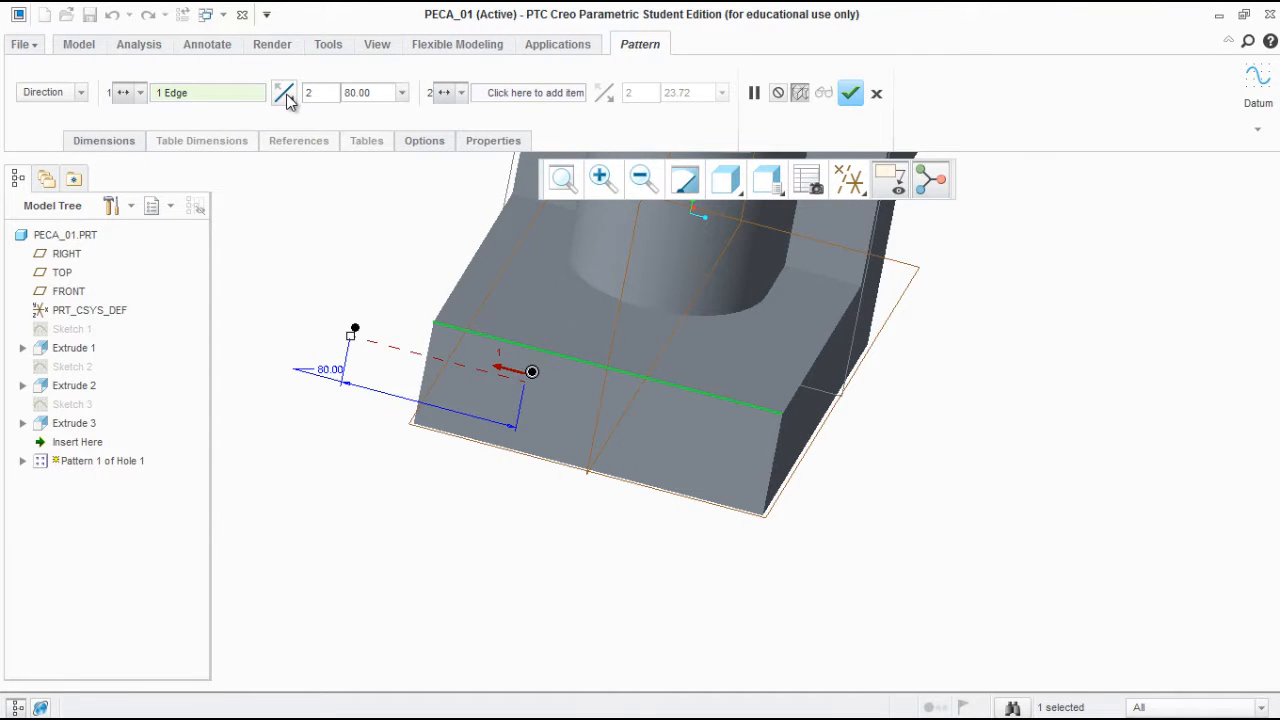
{"action": "left_click", "coordinate": [285, 104]}
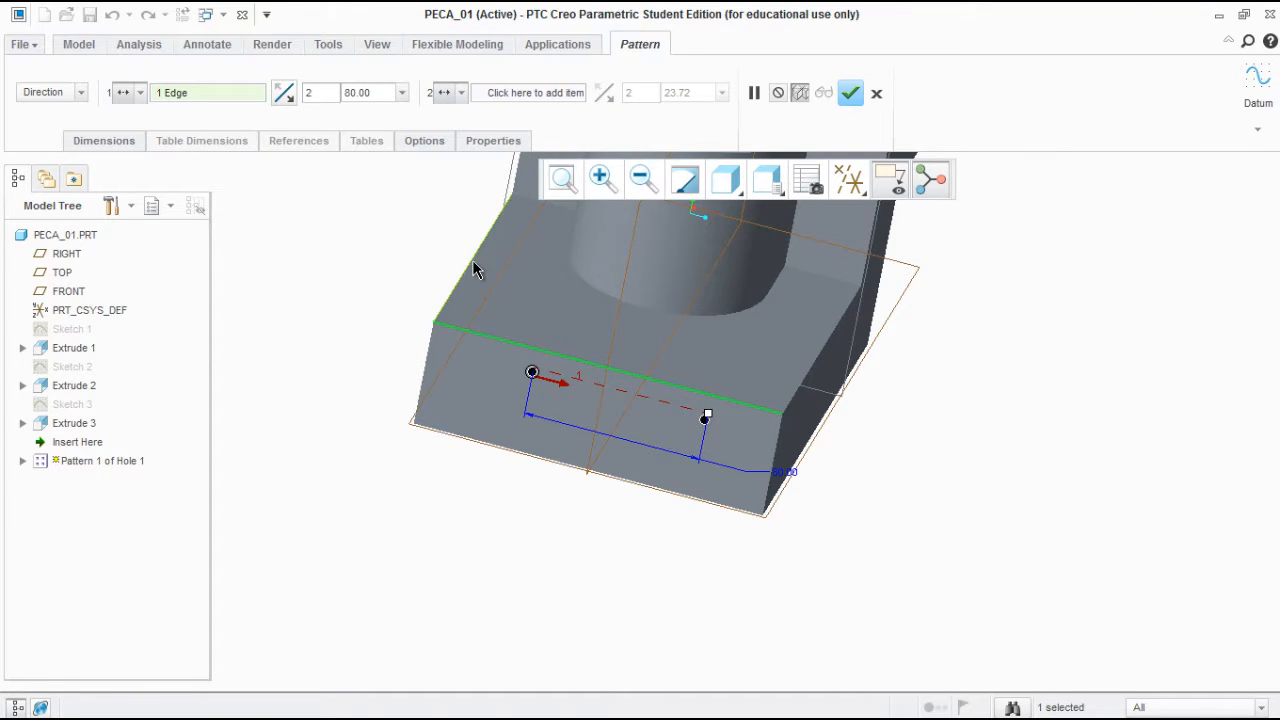
{"action": "middle_click_drag", "start_coordinate": [708, 352], "coordinate": [739, 526]}
{"action": "left_click", "coordinate": [850, 93]}
{"action": "left_click", "coordinate": [739, 526]}
Examine the two patterned holes on the lower step from several angles
{"action": "scroll", "coordinate": [739, 526], "scroll_direction": "down", "scroll_amount": 3}
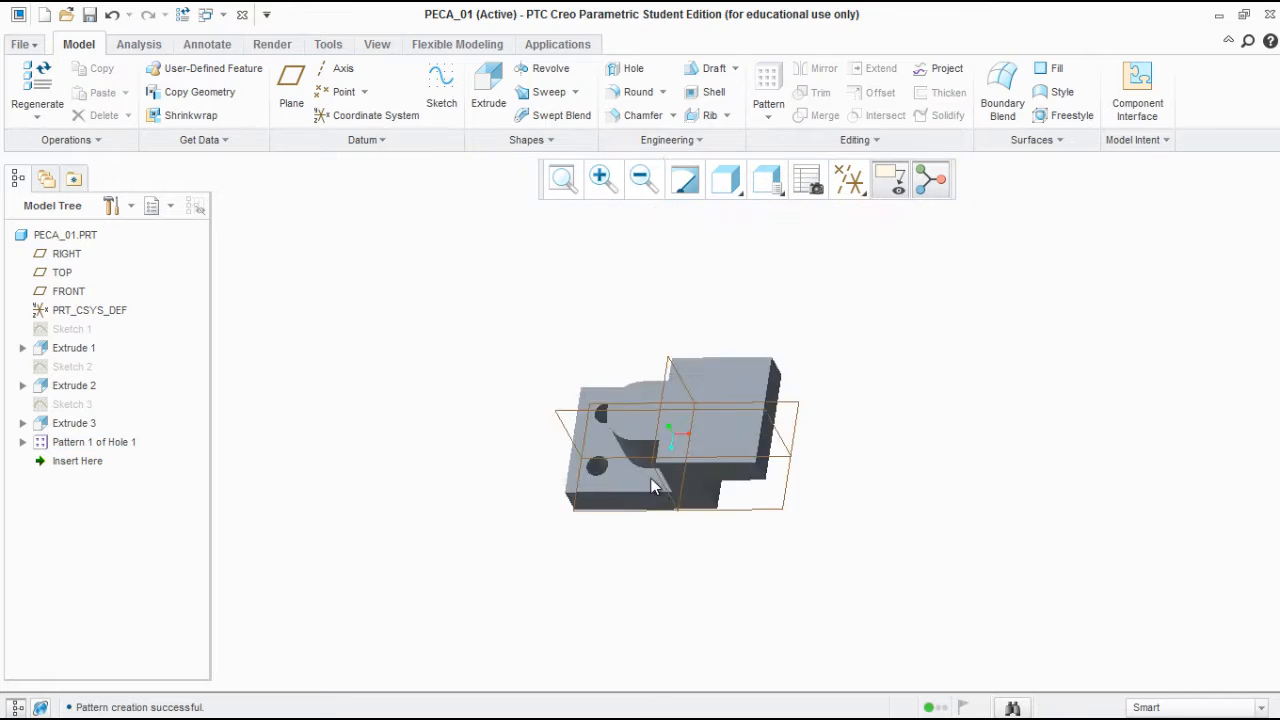
{"action": "middle_click_drag", "start_coordinate": [651, 486], "coordinate": [571, 320]}
{"action": "scroll", "coordinate": [622, 382], "scroll_direction": "up", "scroll_amount": 8}
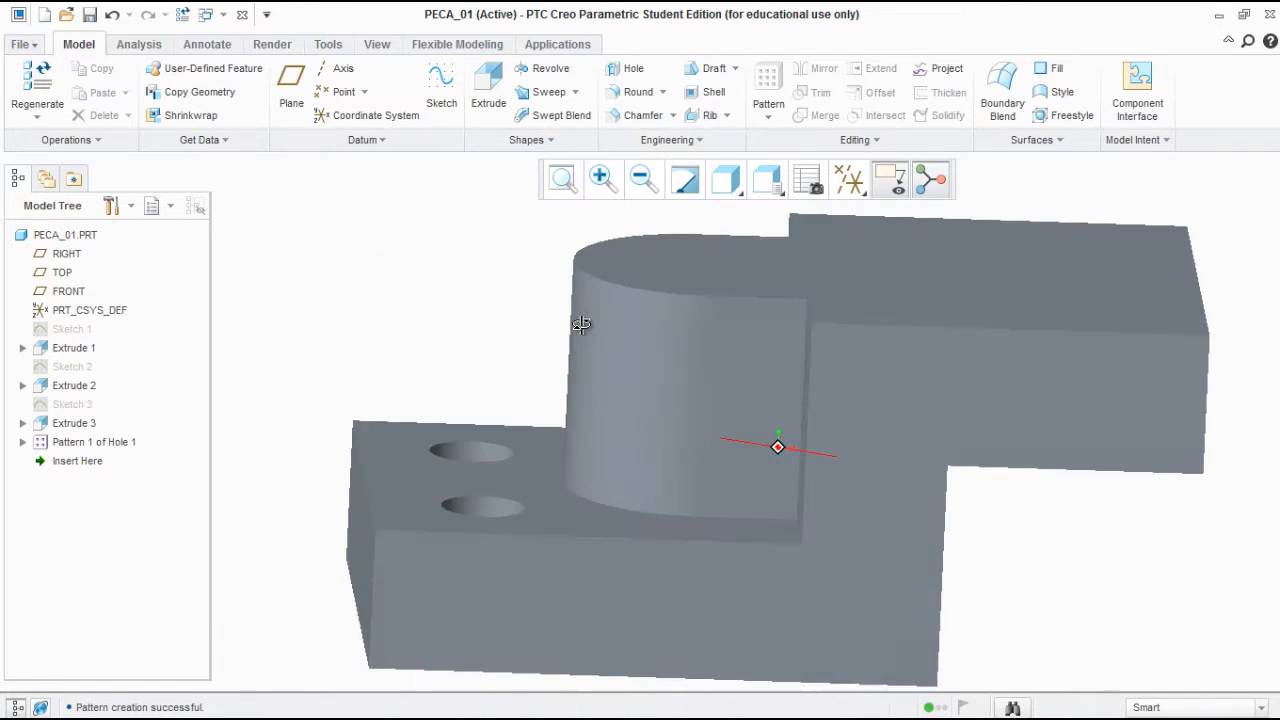
{"action": "scroll", "coordinate": [571, 320], "scroll_direction": "down", "scroll_amount": 5}
{"action": "middle_click_drag", "start_coordinate": [602, 385], "coordinate": [573, 342]}
{"action": "scroll", "coordinate": [573, 342], "scroll_direction": "up", "scroll_amount": 5}
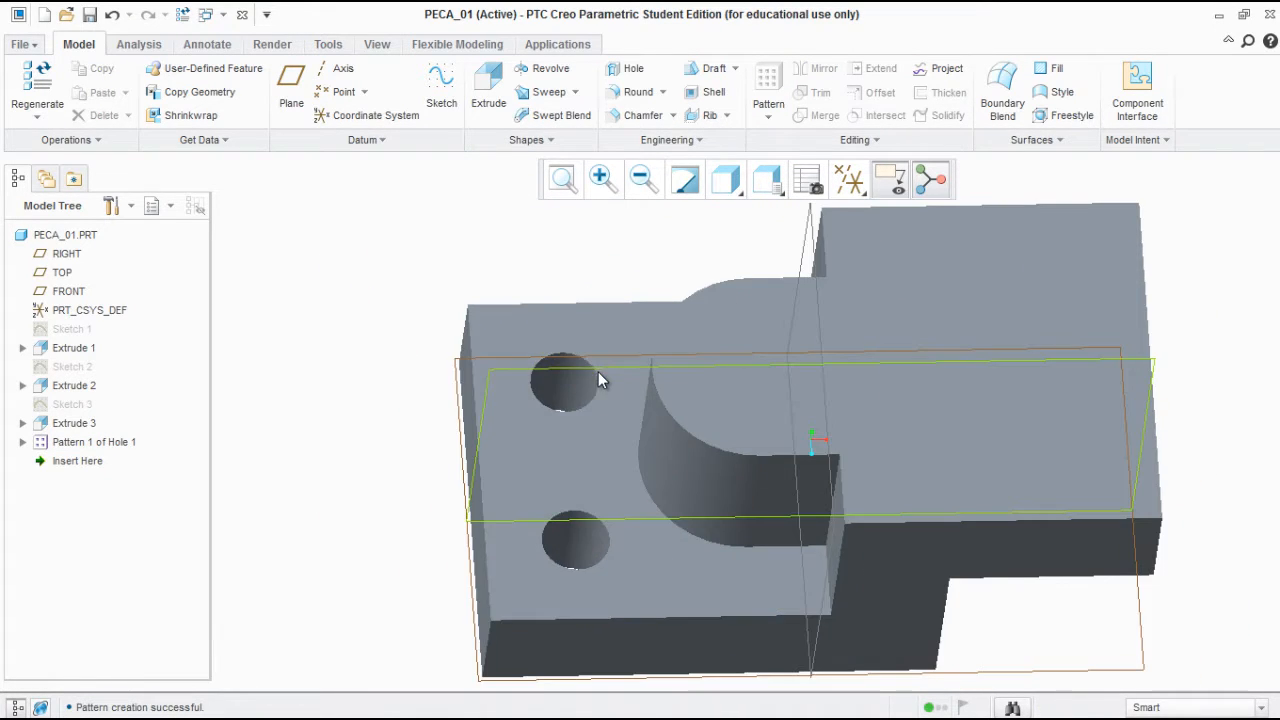
{"action": "scroll", "coordinate": [598, 372], "scroll_direction": "down", "scroll_amount": 2}
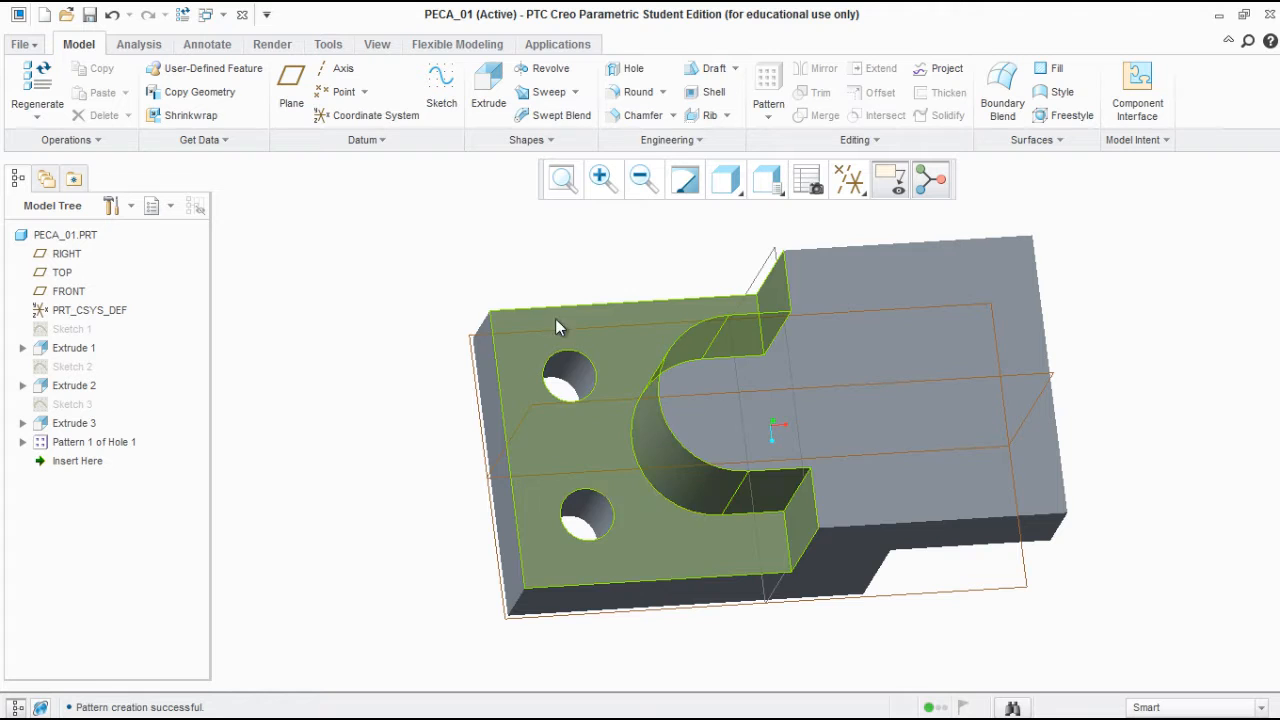
{"action": "middle_click_drag", "start_coordinate": [551, 428], "coordinate": [583, 378]}
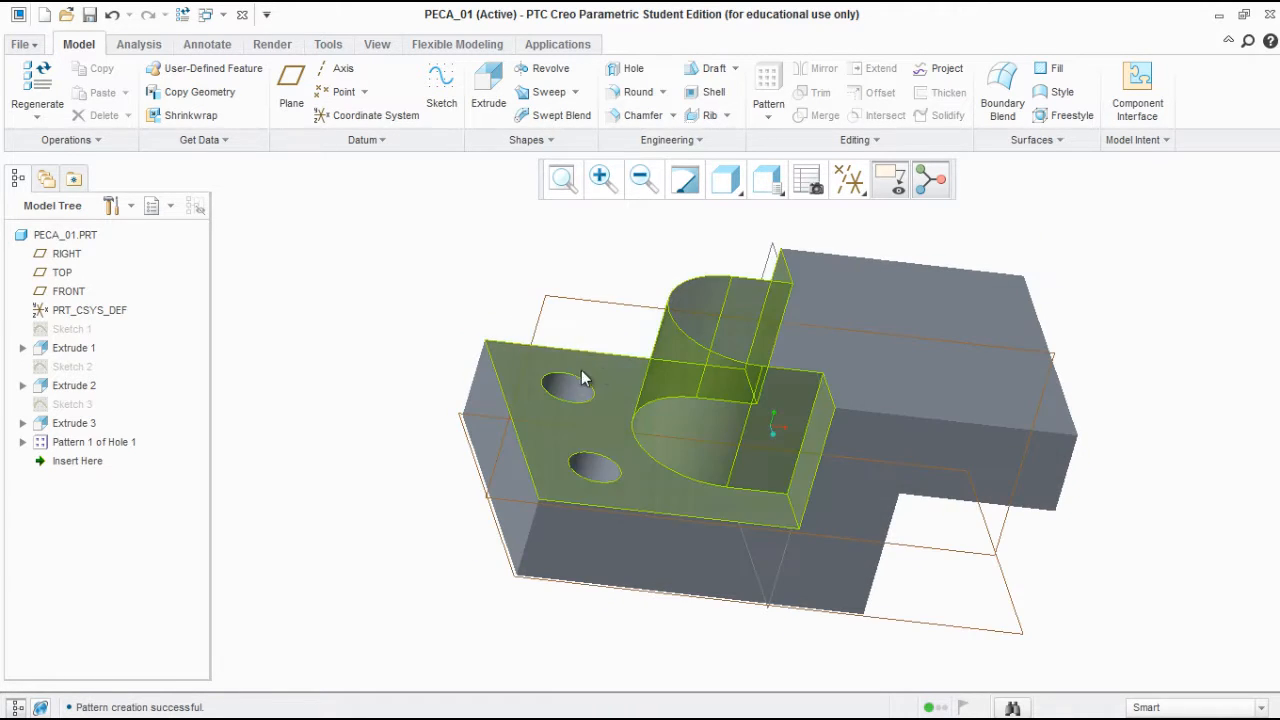
{"action": "middle_click_drag", "start_coordinate": [554, 456], "coordinate": [580, 294]}
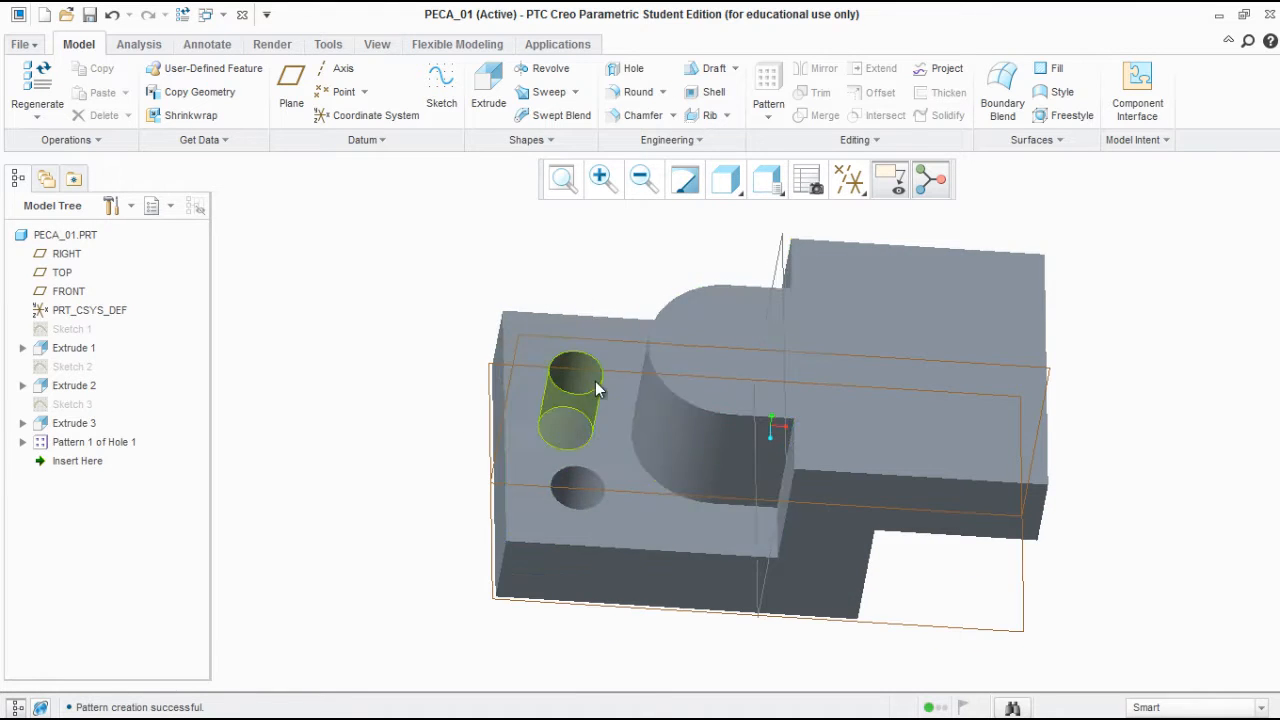
{"action": "middle_click_drag", "start_coordinate": [557, 505], "coordinate": [575, 400]}
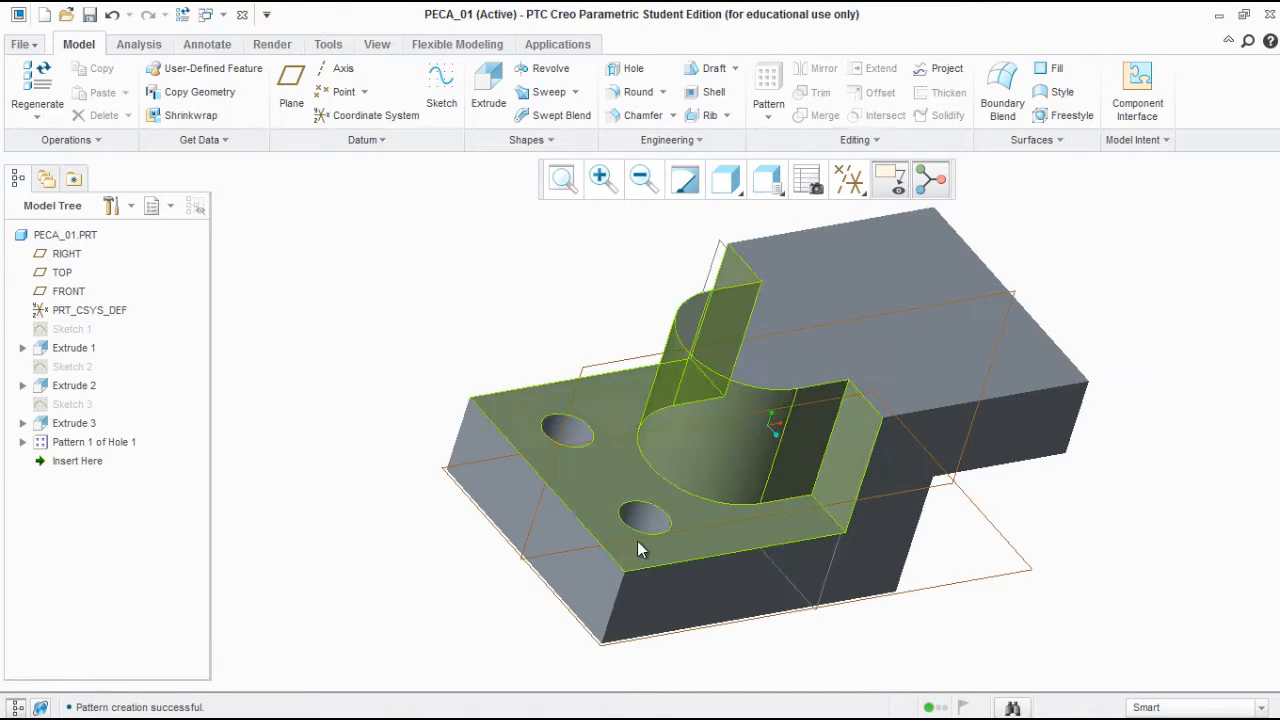
{"action": "mouse_move", "coordinate": [637, 541]}
{"action": "middle_mouse_down"}
{"action": "mouse_move", "coordinate": [609, 466]}
{"action": "mouse_move", "coordinate": [617, 495]}
{"action": "mouse_move", "coordinate": [651, 523]}
{"action": "middle_mouse_up"}
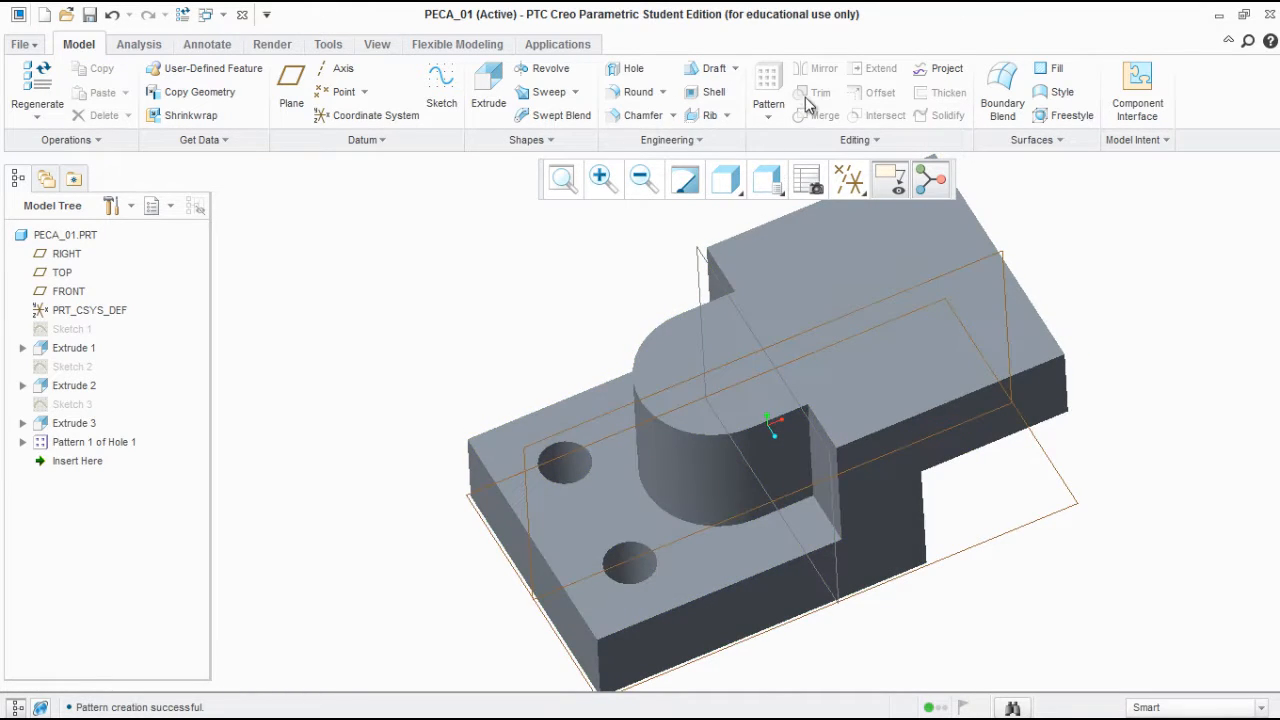
{"action": "scroll", "coordinate": [630, 520], "scroll_direction": "down", "scroll_amount": 3}
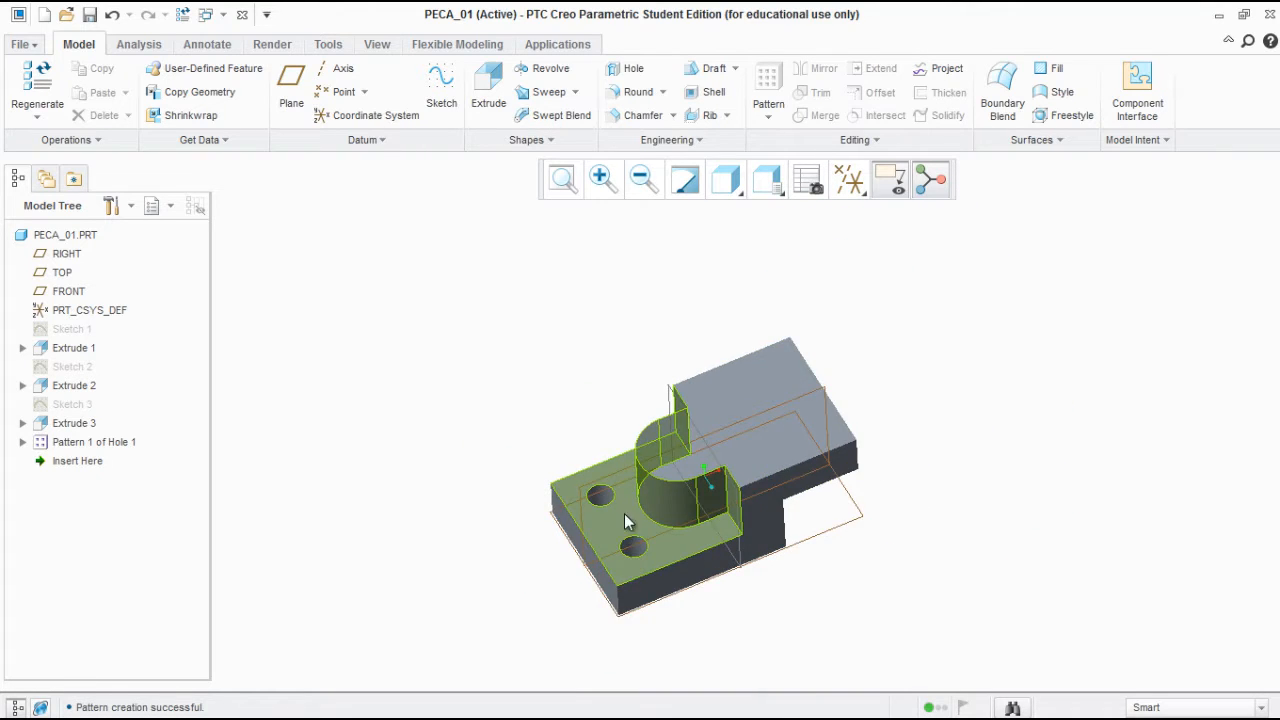
{"action": "middle_click_drag", "start_coordinate": [624, 513], "coordinate": [609, 442]}
{"action": "scroll", "coordinate": [626, 517], "scroll_direction": "up", "scroll_amount": 3}
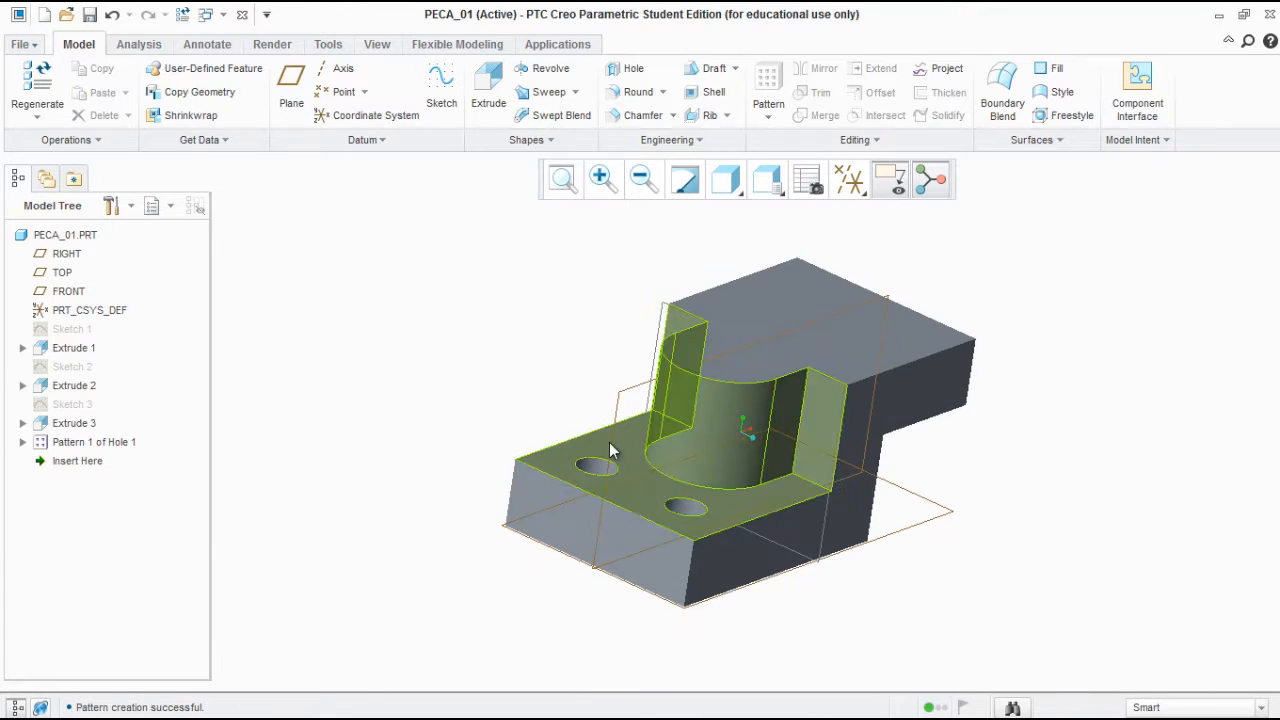
{"action": "middle_click_drag", "start_coordinate": [690, 540], "coordinate": [572, 370]}
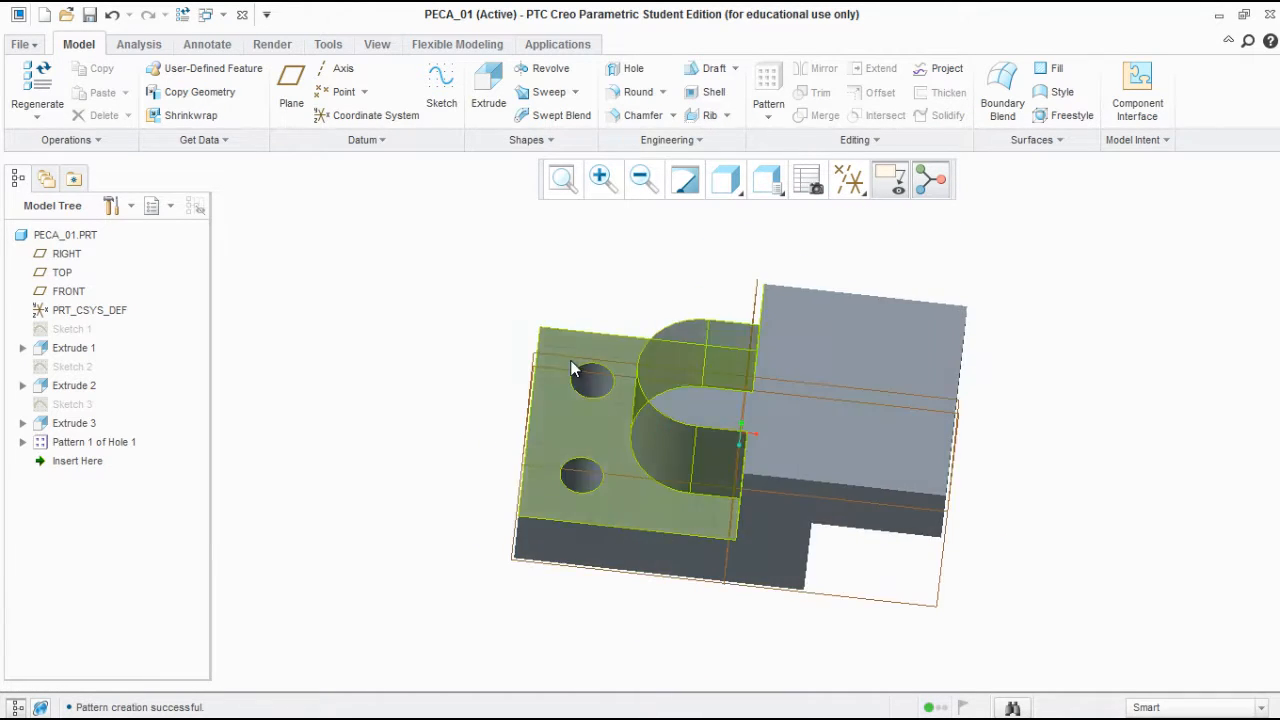
{"action": "middle_click_drag", "start_coordinate": [697, 581], "coordinate": [713, 310]}
{"action": "scroll", "coordinate": [640, 485], "scroll_direction": "down", "scroll_amount": 2}
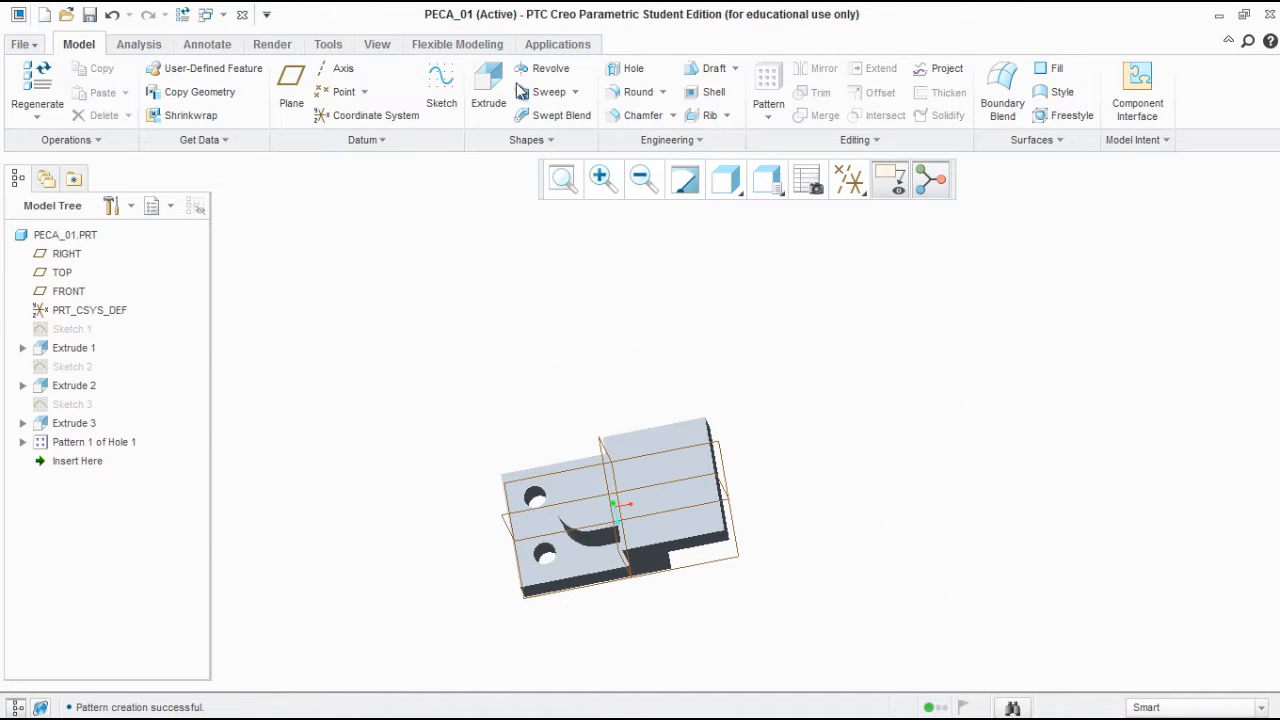
Start a new 30 mm hole and place it freely on the top face of the upper step
{"action": "left_click", "coordinate": [633, 70]}
{"action": "scroll", "coordinate": [625, 492], "scroll_direction": "up", "scroll_amount": 3}
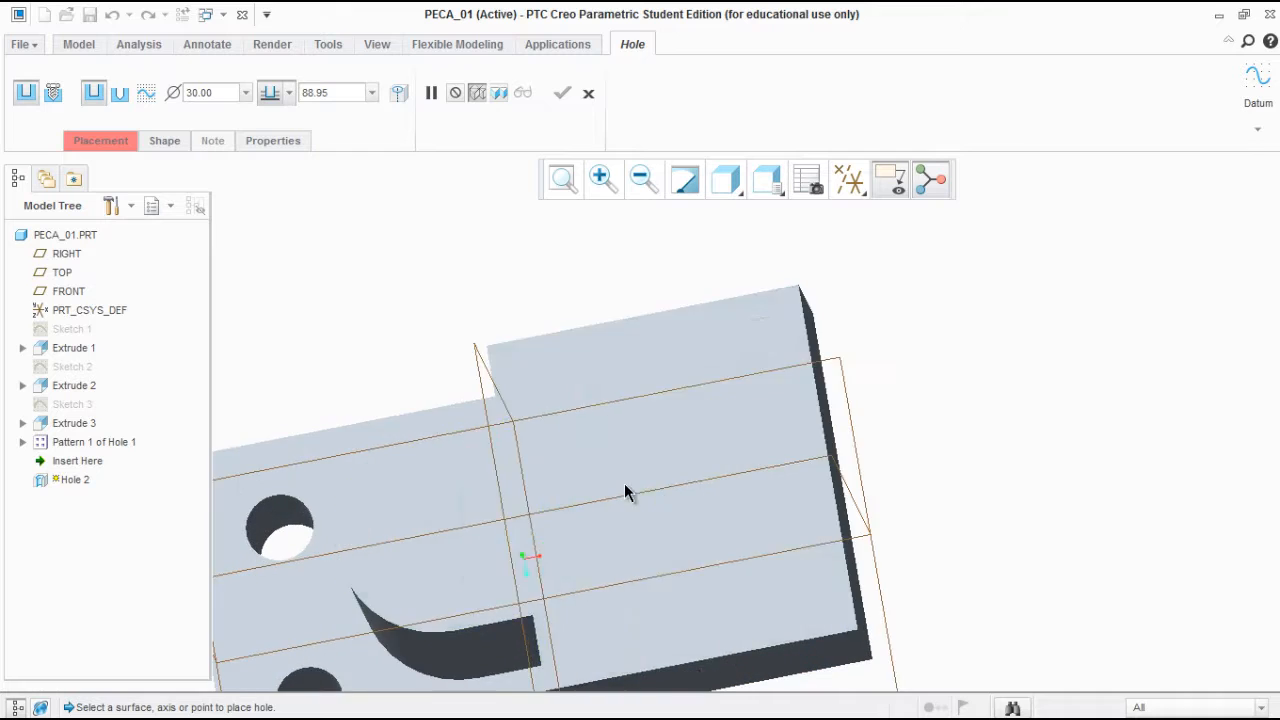
{"action": "scroll", "coordinate": [625, 492], "scroll_direction": "down", "scroll_amount": 2}
{"action": "middle_click_drag", "start_coordinate": [703, 466], "coordinate": [751, 346]}
{"action": "left_click", "coordinate": [746, 405]}
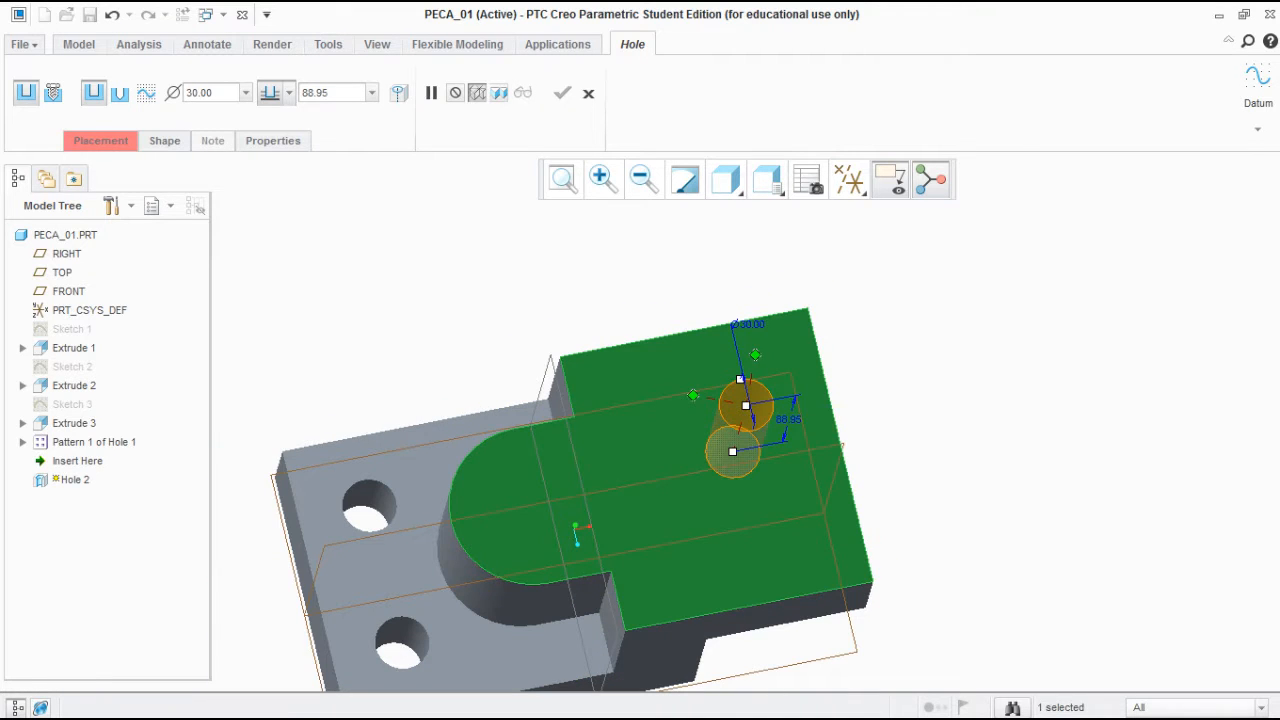
Check the hole positions in the PDF drawing and try referencing the new hole to the lengthwise and crosswise datum planes
{"action": "left_click", "coordinate": [1262, 394]}
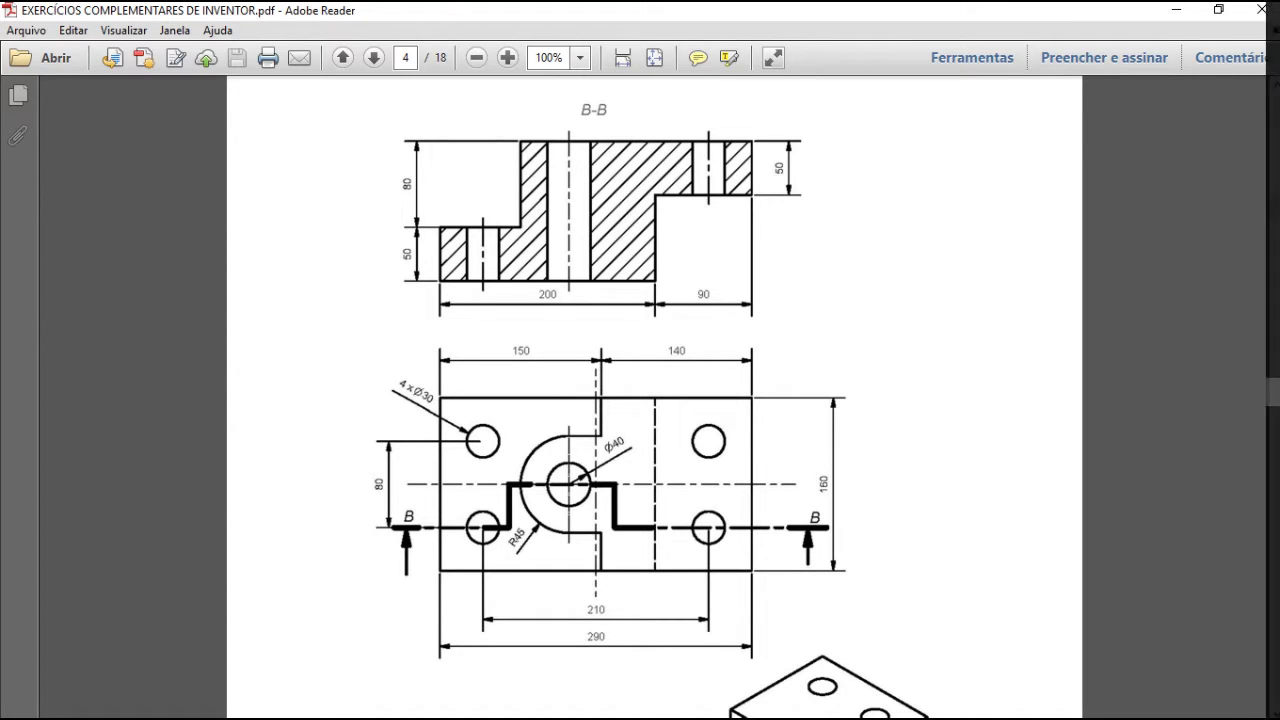
{"action": "left_click", "coordinate": [1262, 352]}
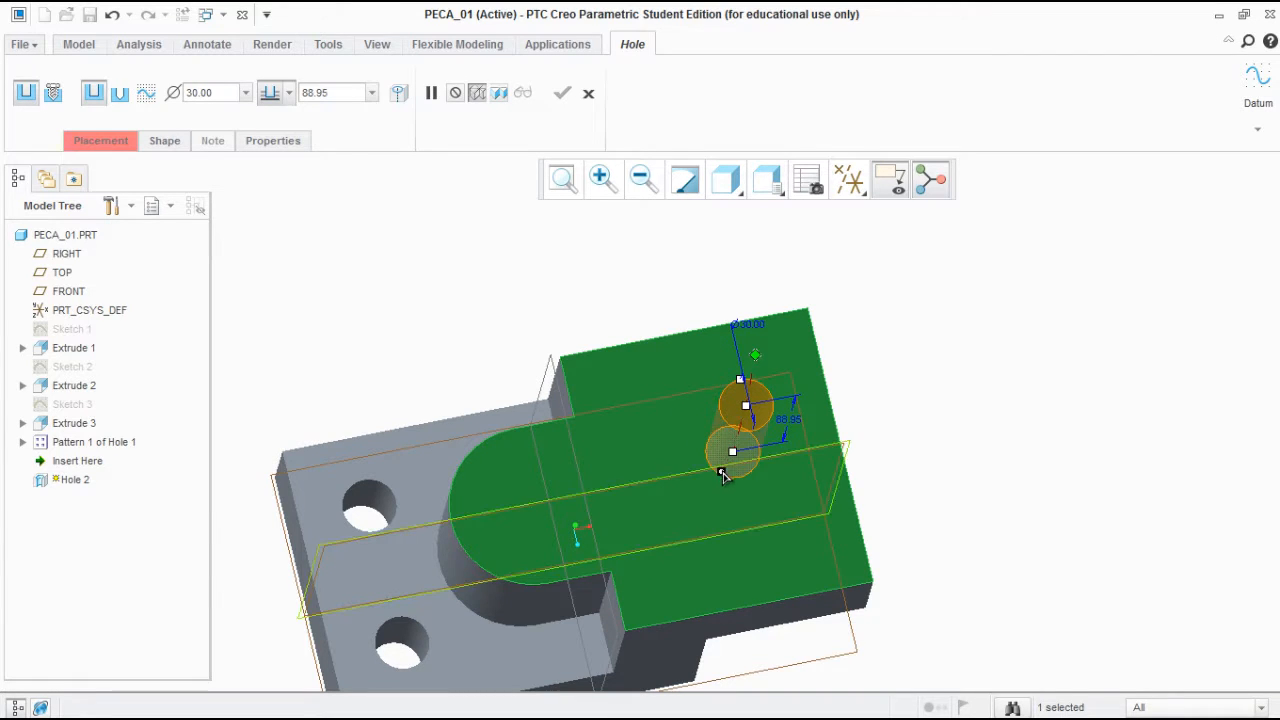
{"action": "left_click_drag", "start_coordinate": [726, 478], "coordinate": [760, 460]}
{"action": "left_click_drag", "start_coordinate": [565, 360], "coordinate": [557, 380]}
{"action": "mouse_move", "coordinate": [667, 414]}
{"action": "middle_mouse_down"}
{"action": "mouse_move", "coordinate": [690, 445]}
{"action": "mouse_move", "coordinate": [676, 423]}
{"action": "middle_mouse_up"}
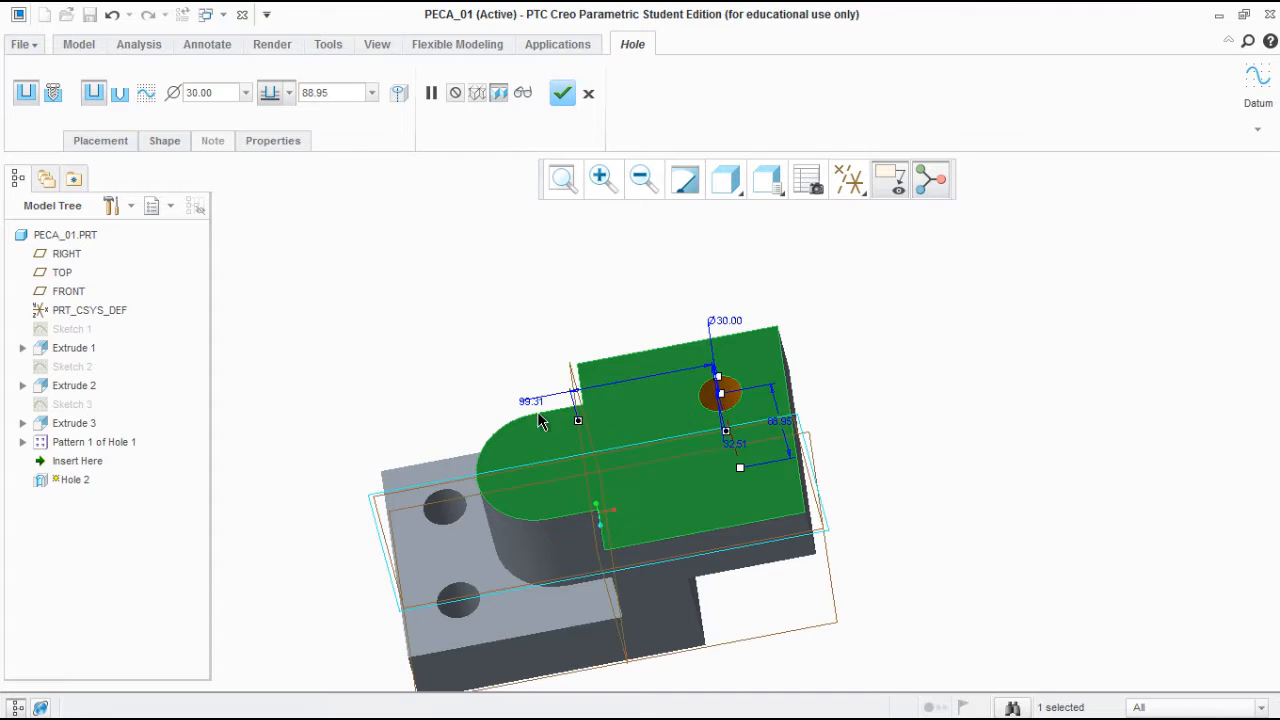
Detach both offset references of the new hole from the datum planes
{"action": "left_click_drag", "start_coordinate": [578, 420], "coordinate": [617, 301]}
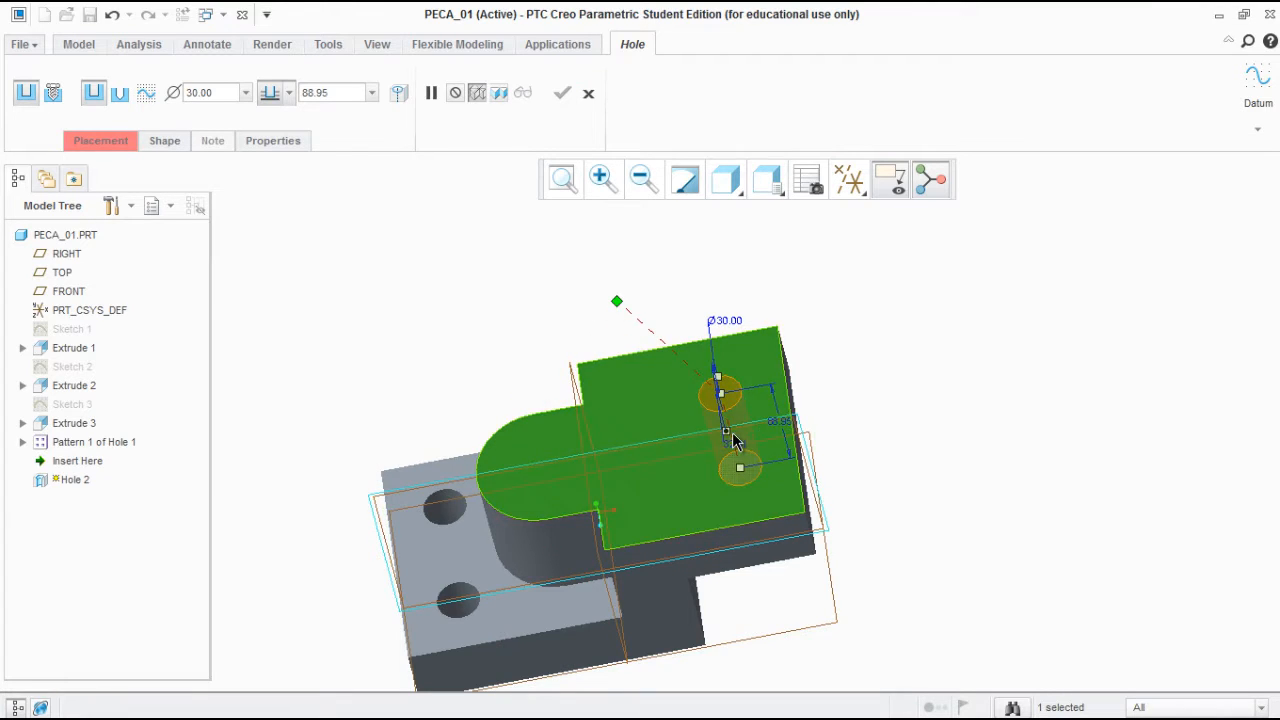
{"action": "left_click_drag", "start_coordinate": [726, 431], "coordinate": [697, 424]}
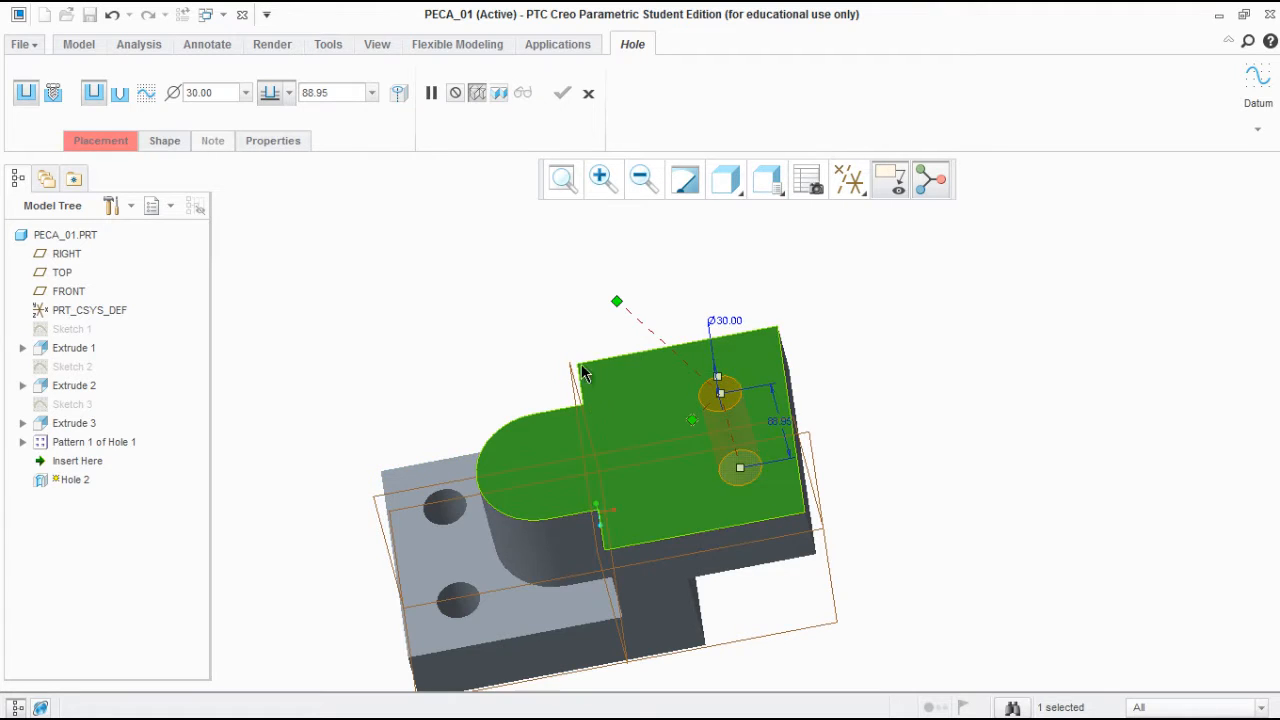
{"action": "scroll", "coordinate": [580, 362], "scroll_direction": "up", "scroll_amount": 1}
{"action": "middle_click_drag", "start_coordinate": [580, 355], "coordinate": [575, 380]}
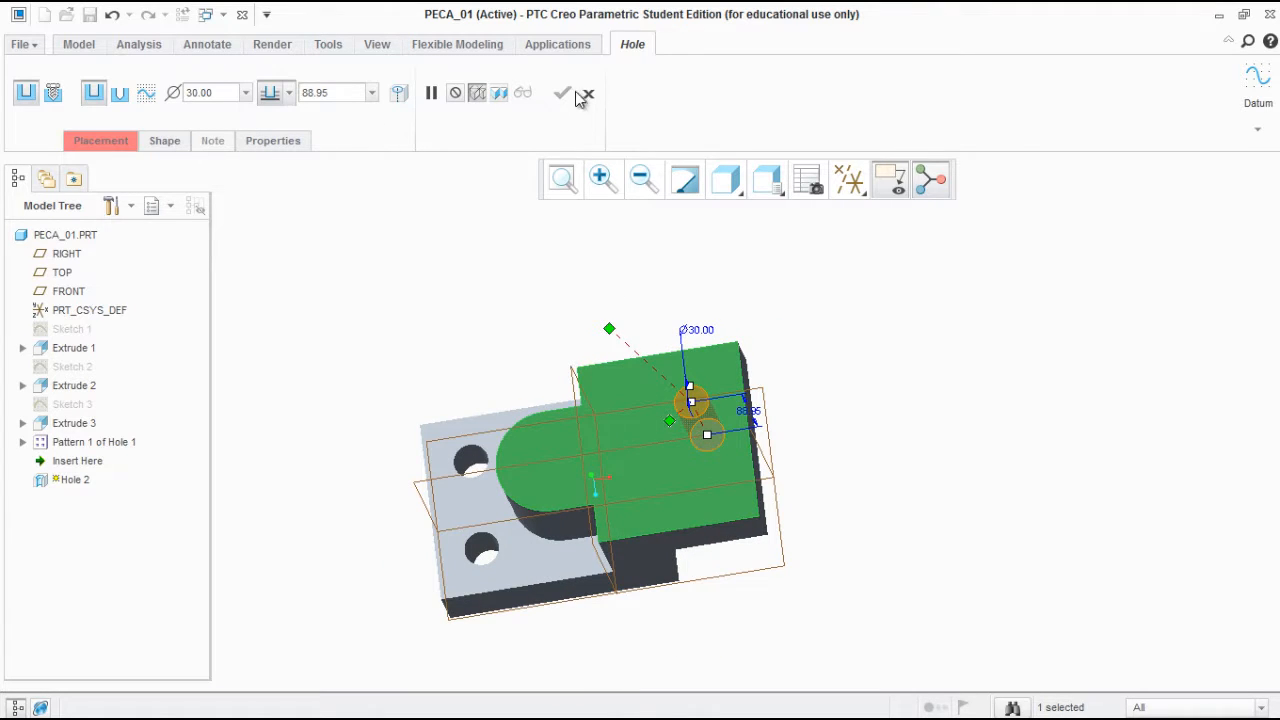
Turn on the display of axes and examine the axes of the two existing holes
{"action": "left_click", "coordinate": [903, 194]}
{"action": "left_click", "coordinate": [849, 194]}
{"action": "left_click", "coordinate": [868, 236]}
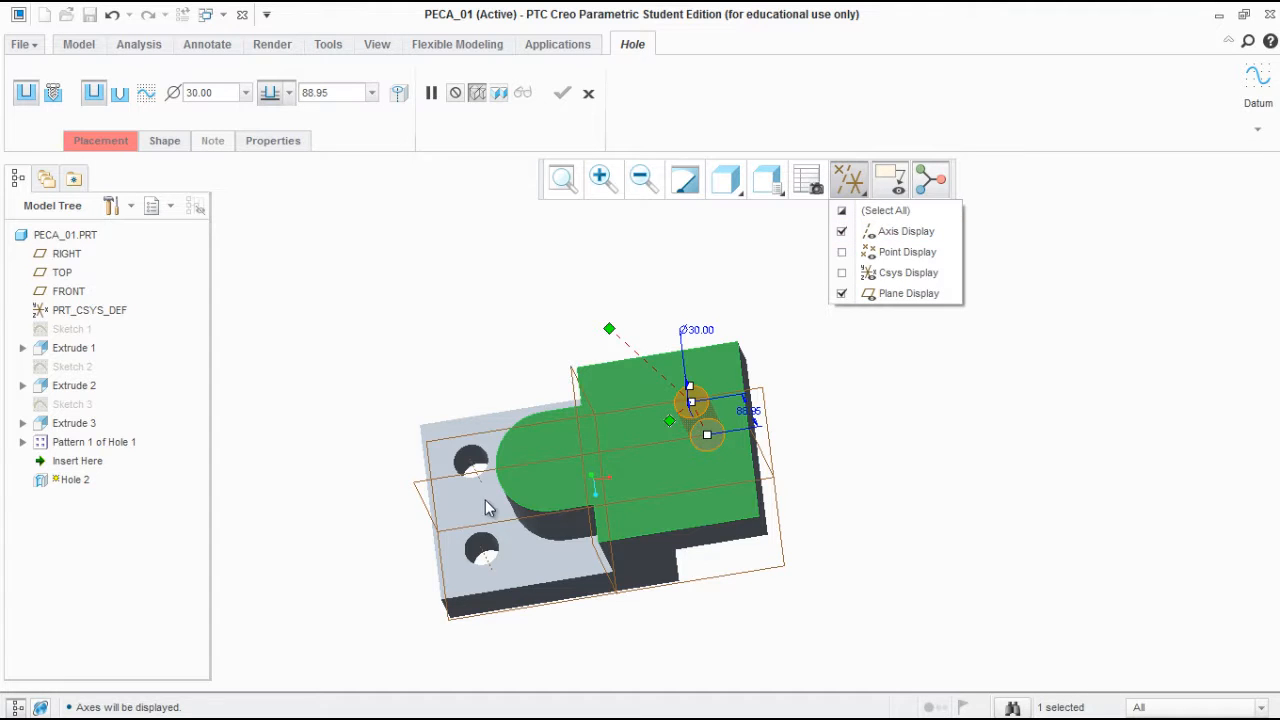
{"action": "left_click", "coordinate": [541, 351]}
{"action": "scroll", "coordinate": [508, 445], "scroll_direction": "down", "scroll_amount": 4}
{"action": "middle_click_drag", "start_coordinate": [508, 445], "coordinate": [520, 400]}
{"action": "scroll", "coordinate": [522, 394], "scroll_direction": "up", "scroll_amount": 4}
{"action": "middle_click_drag", "start_coordinate": [506, 487], "coordinate": [745, 370]}
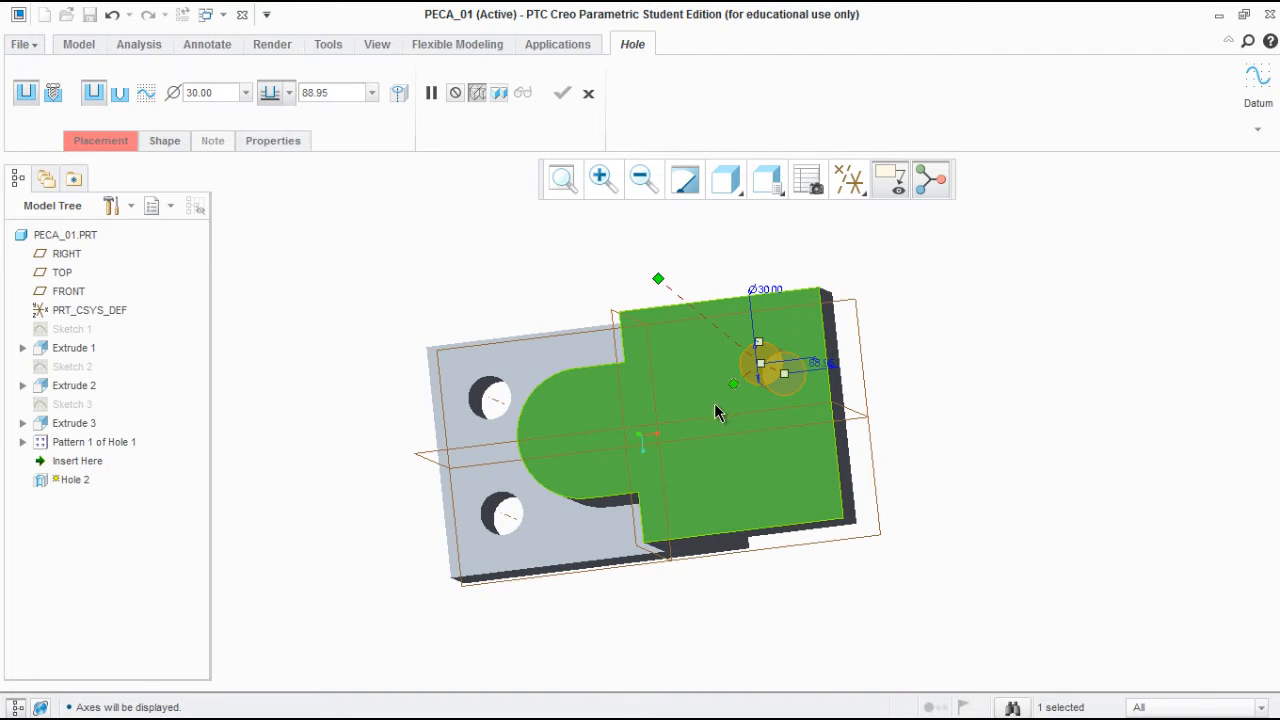
Turn off the display of datum planes while keeping the new hole's placement open
{"action": "left_click", "coordinate": [849, 179]}
{"action": "left_click", "coordinate": [870, 293]}
{"action": "left_click", "coordinate": [661, 316]}
{"action": "scroll", "coordinate": [680, 323], "scroll_direction": "up", "scroll_amount": 2}
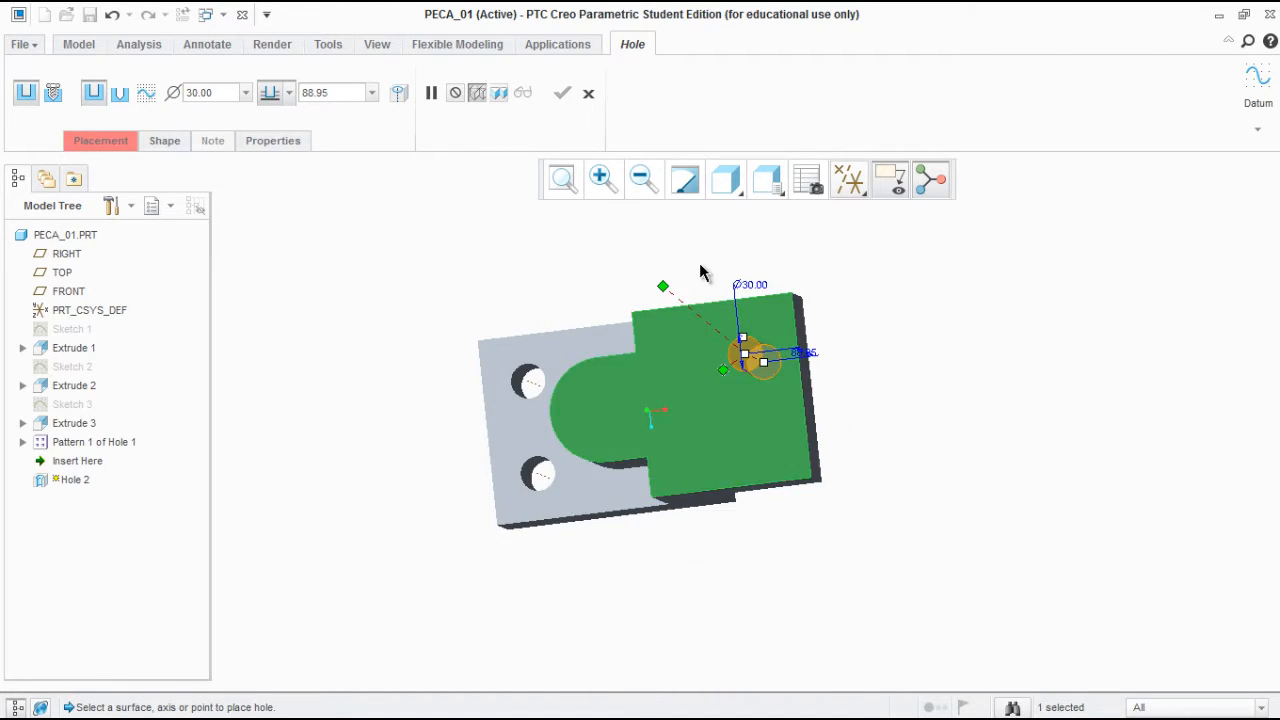
Reference the new hole to the axis of the existing rear hole, with the FRONT datum plane as dimension orientation reference
{"action": "middle_click_drag", "start_coordinate": [663, 280], "coordinate": [698, 290]}
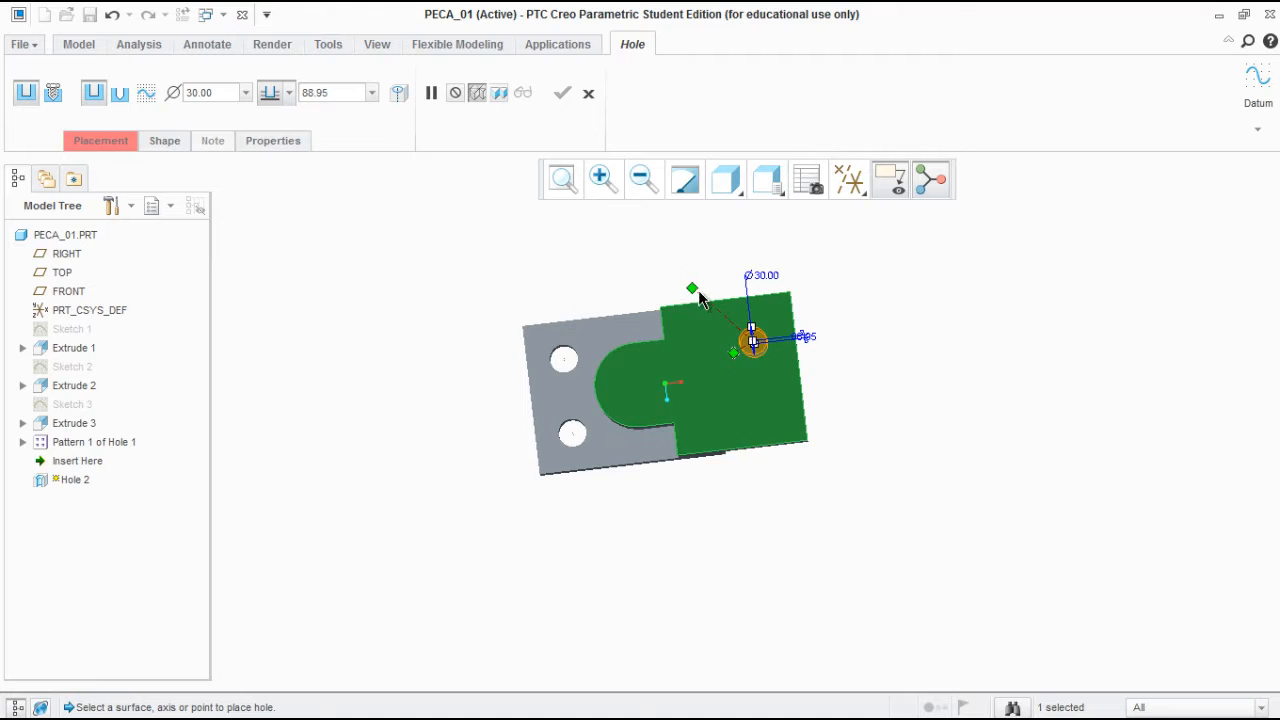
{"action": "left_click", "coordinate": [565, 364], "text": "ctrl"}
{"action": "left_click", "coordinate": [652, 384], "text": "ctrl"}
{"action": "scroll", "coordinate": [700, 360], "scroll_direction": "down", "scroll_amount": 3}
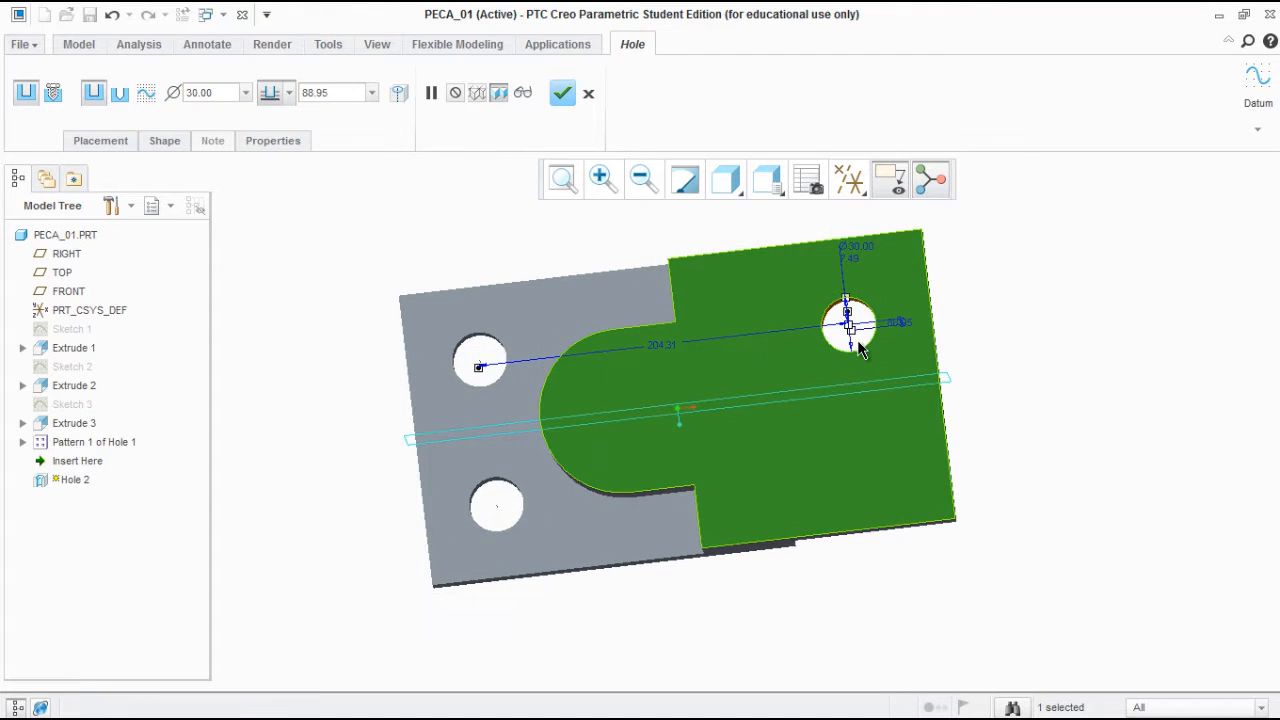
{"action": "middle_click_drag", "start_coordinate": [787, 365], "coordinate": [795, 340]}
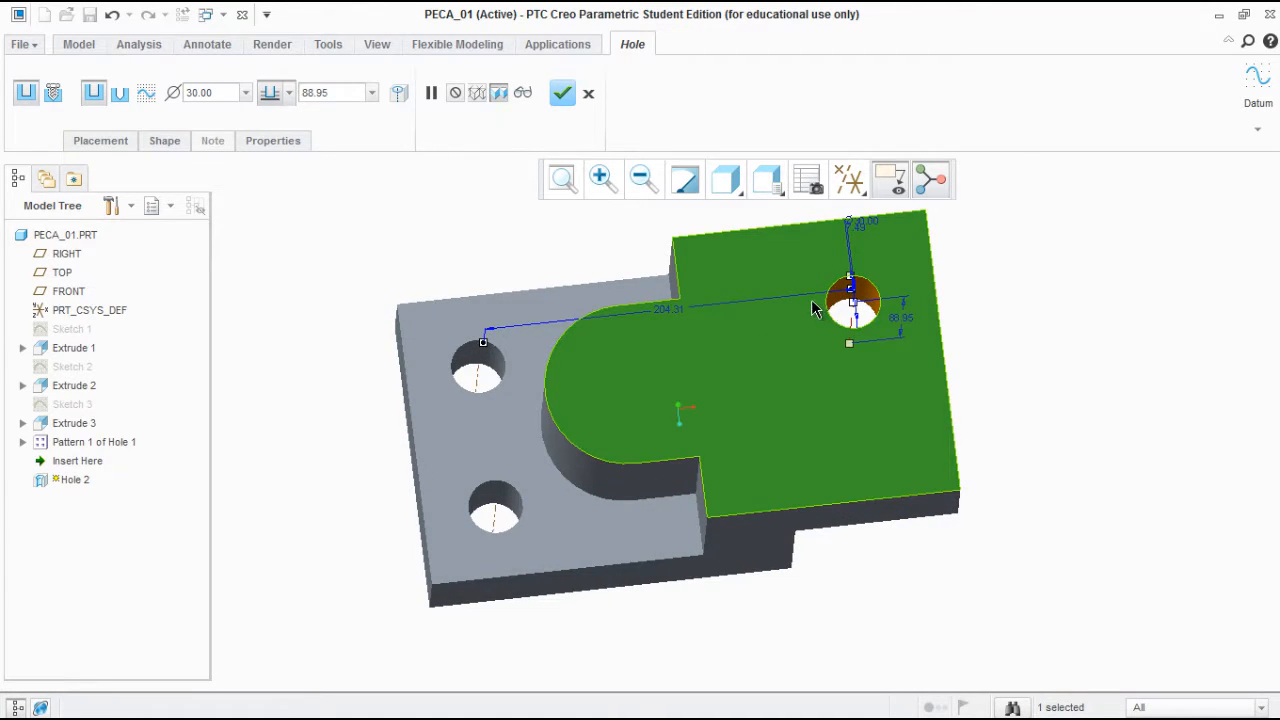
Set the new hole's lengthwise offset from the existing hole's axis to 210
{"action": "left_click", "coordinate": [102, 141]}
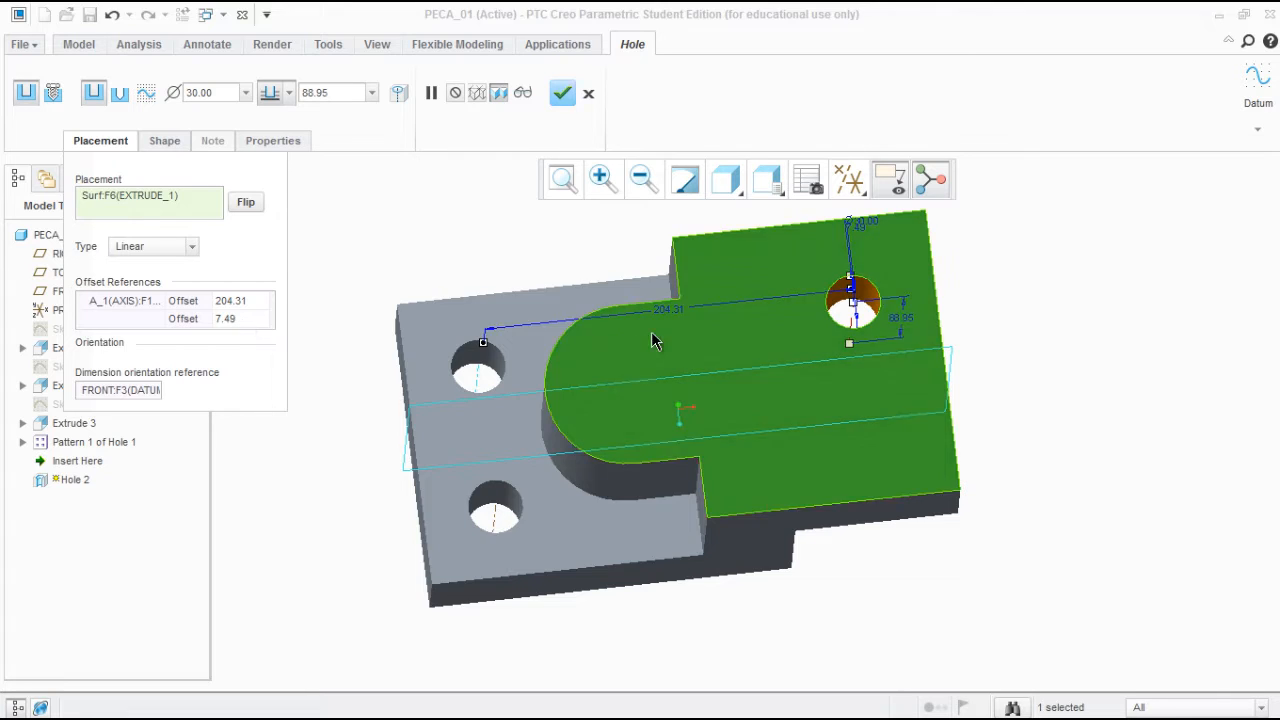
{"action": "left_click", "coordinate": [241, 300]}
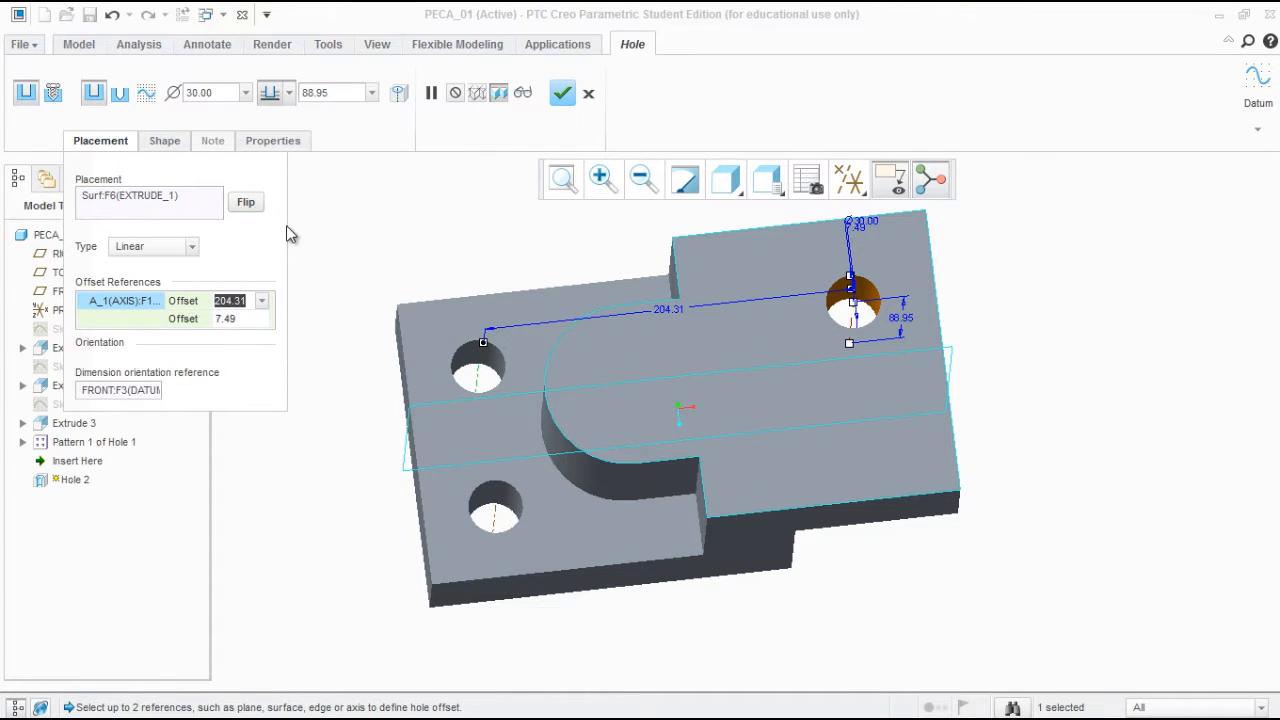
{"action": "type", "text": "210"}
{"action": "key", "text": "Return"}
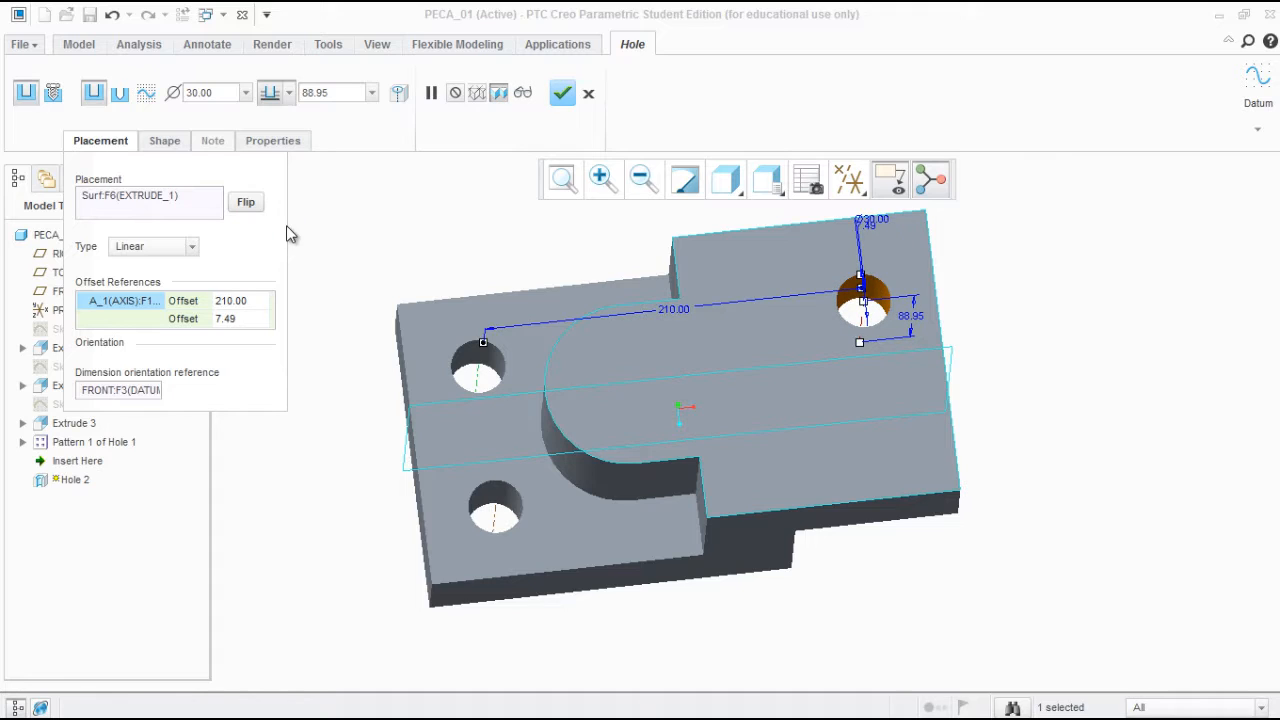
Try a crosswise offset of 80 from the existing hole's axis for the new hole
{"action": "left_click", "coordinate": [258, 327]}
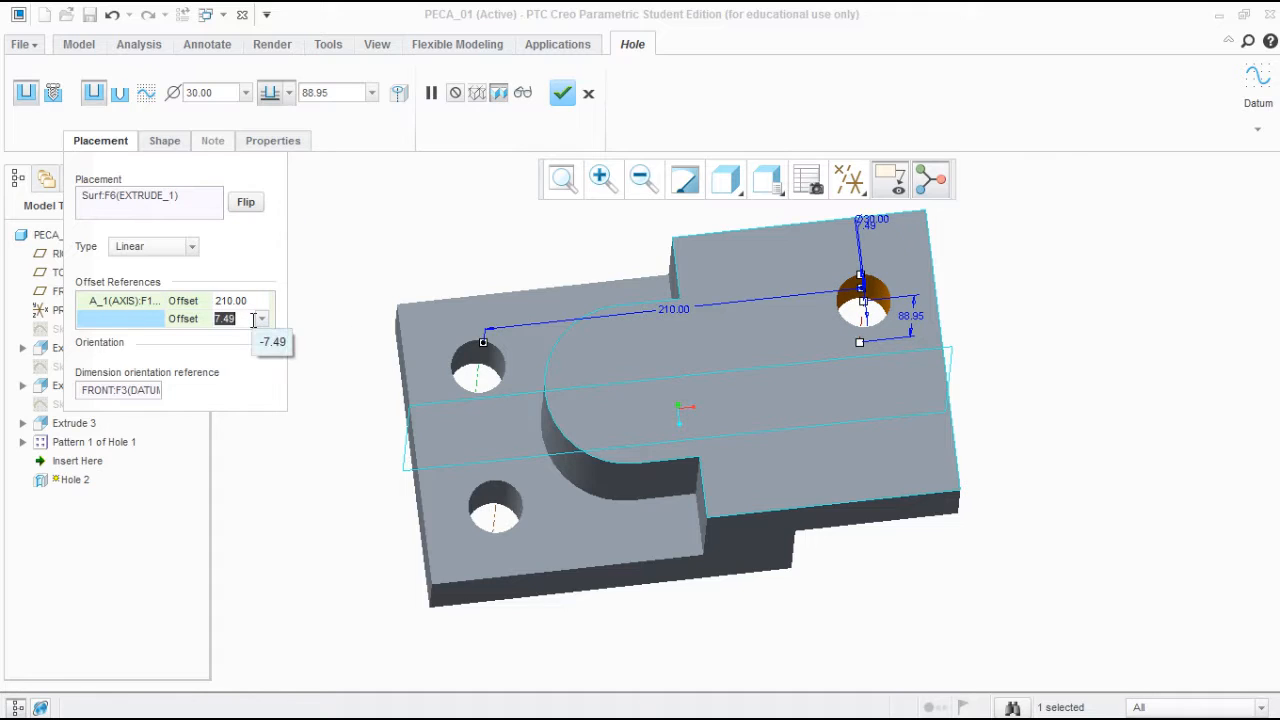
{"action": "left_click", "coordinate": [261, 319]}
{"action": "left_click", "coordinate": [229, 346]}
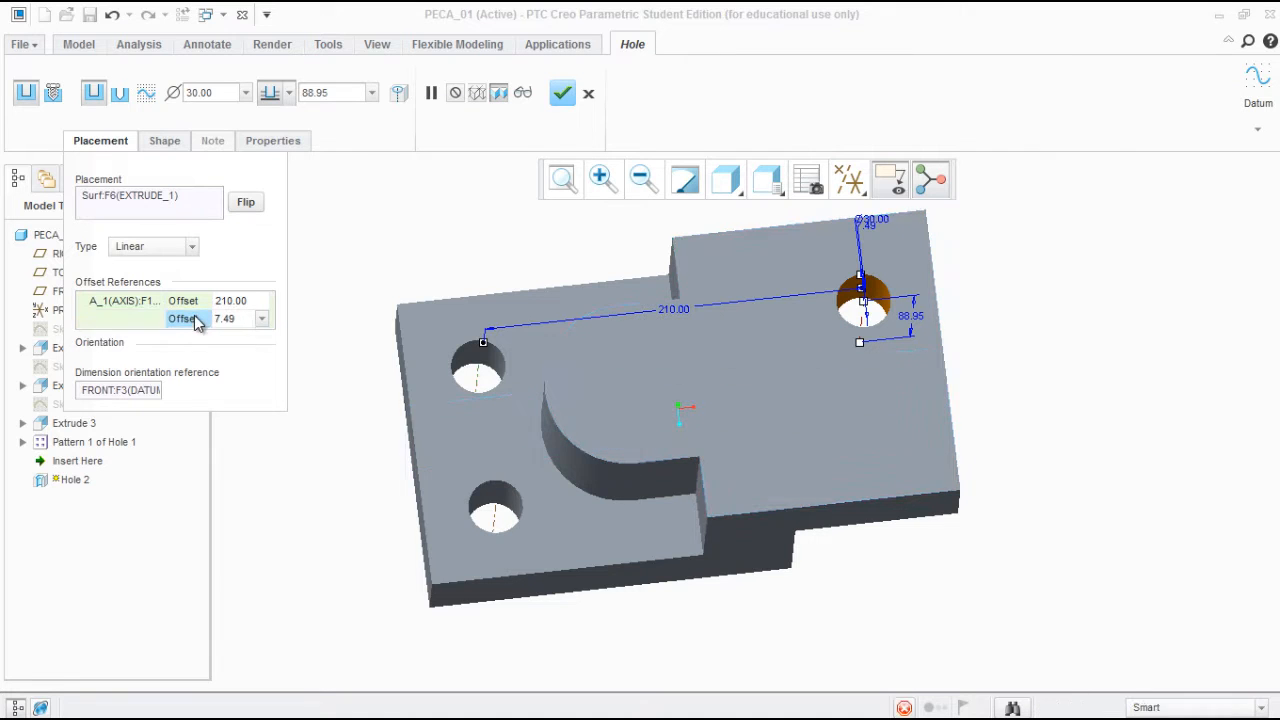
{"action": "left_click", "coordinate": [238, 320]}
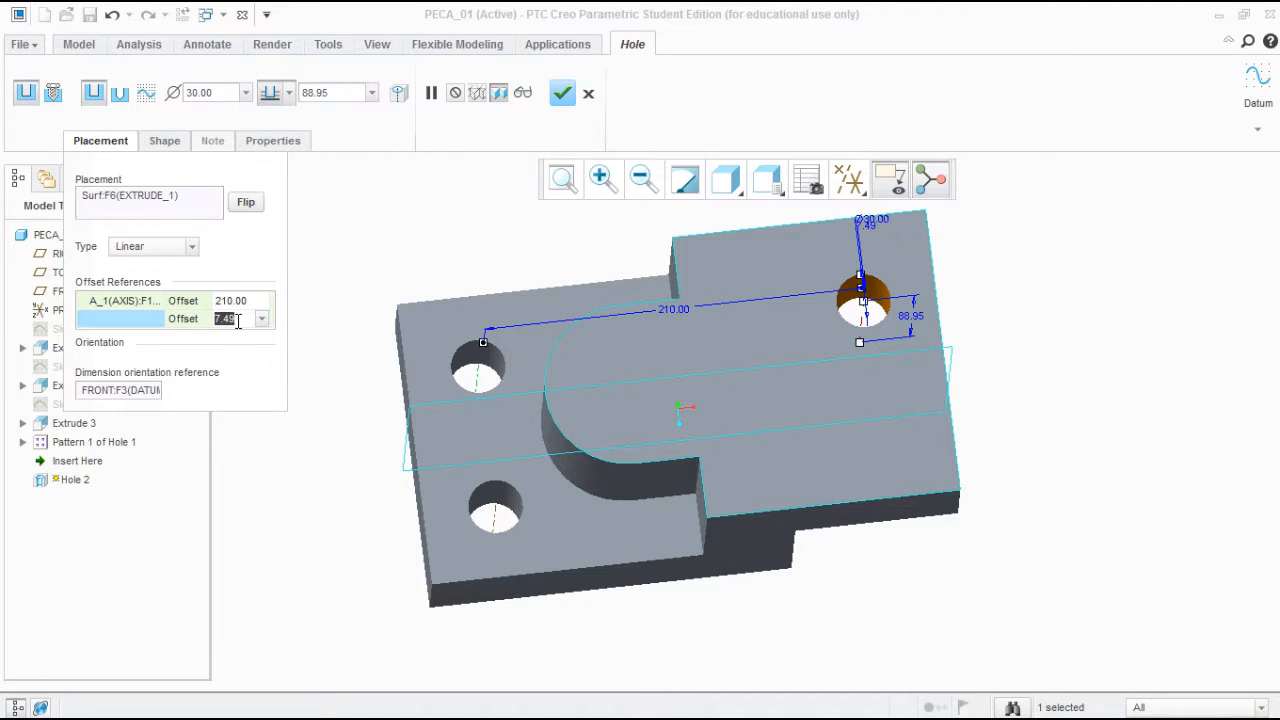
{"action": "type", "text": "80"}
{"action": "key", "text": "Return"}
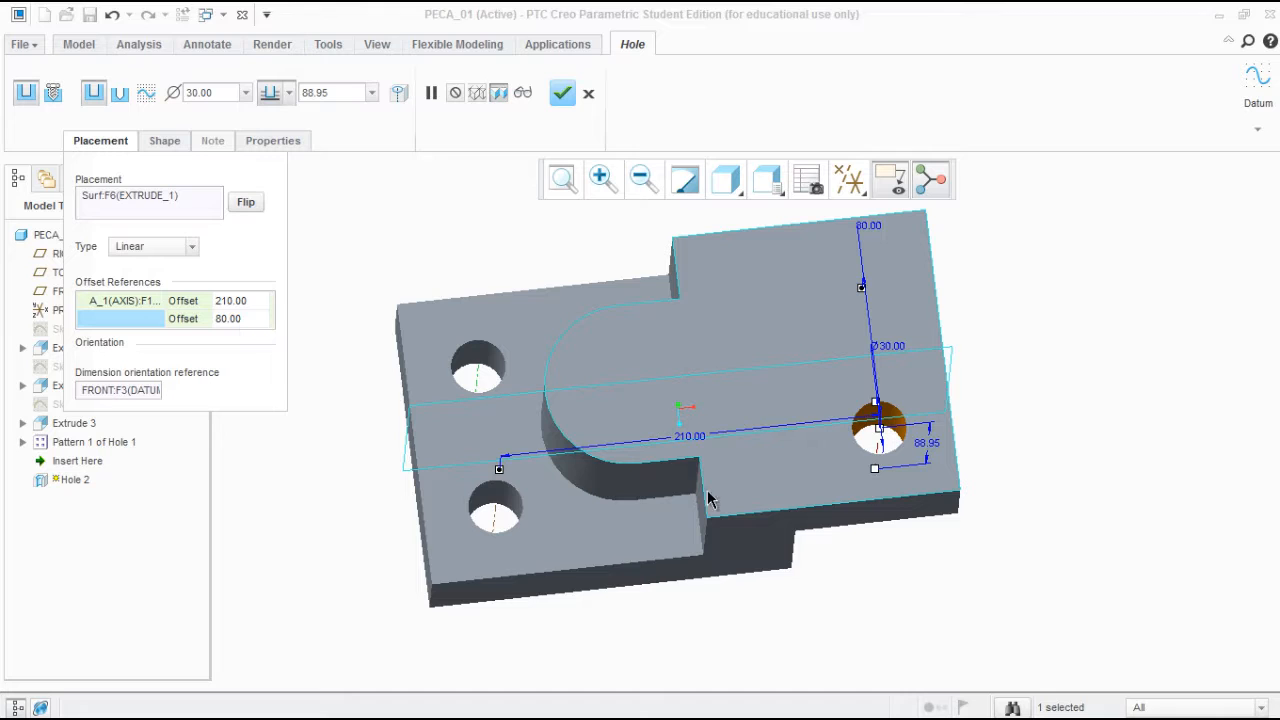
Change the new hole's crosswise offset constraint to Align so it lines up with the existing hole
{"action": "middle_click_drag", "start_coordinate": [708, 500], "coordinate": [293, 337]}
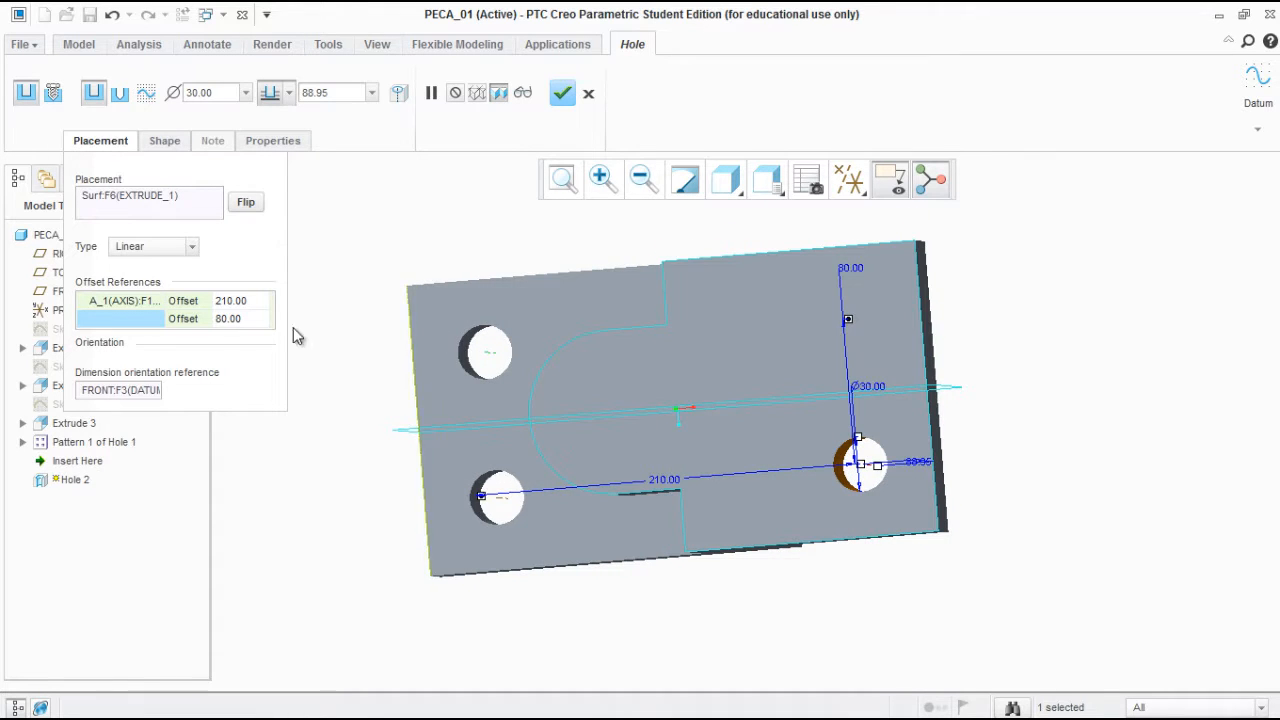
{"action": "left_click", "coordinate": [203, 320]}
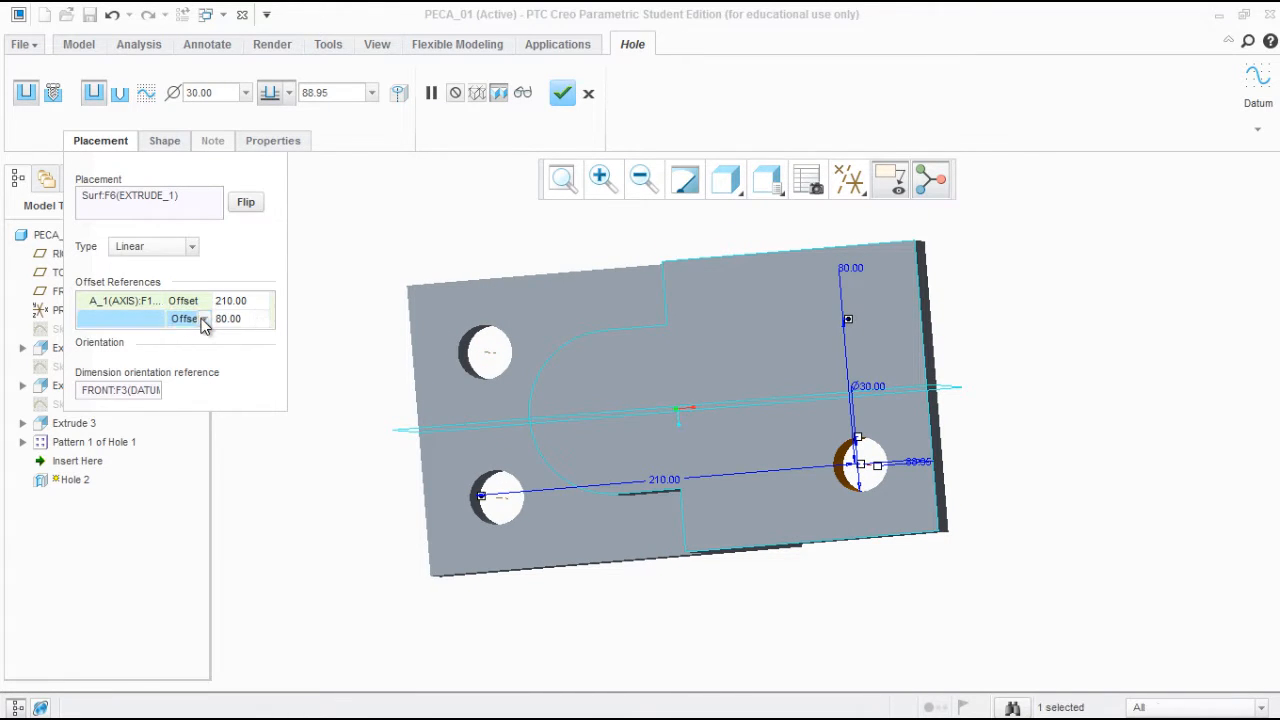
{"action": "left_click", "coordinate": [203, 319]}
{"action": "left_click", "coordinate": [194, 351]}
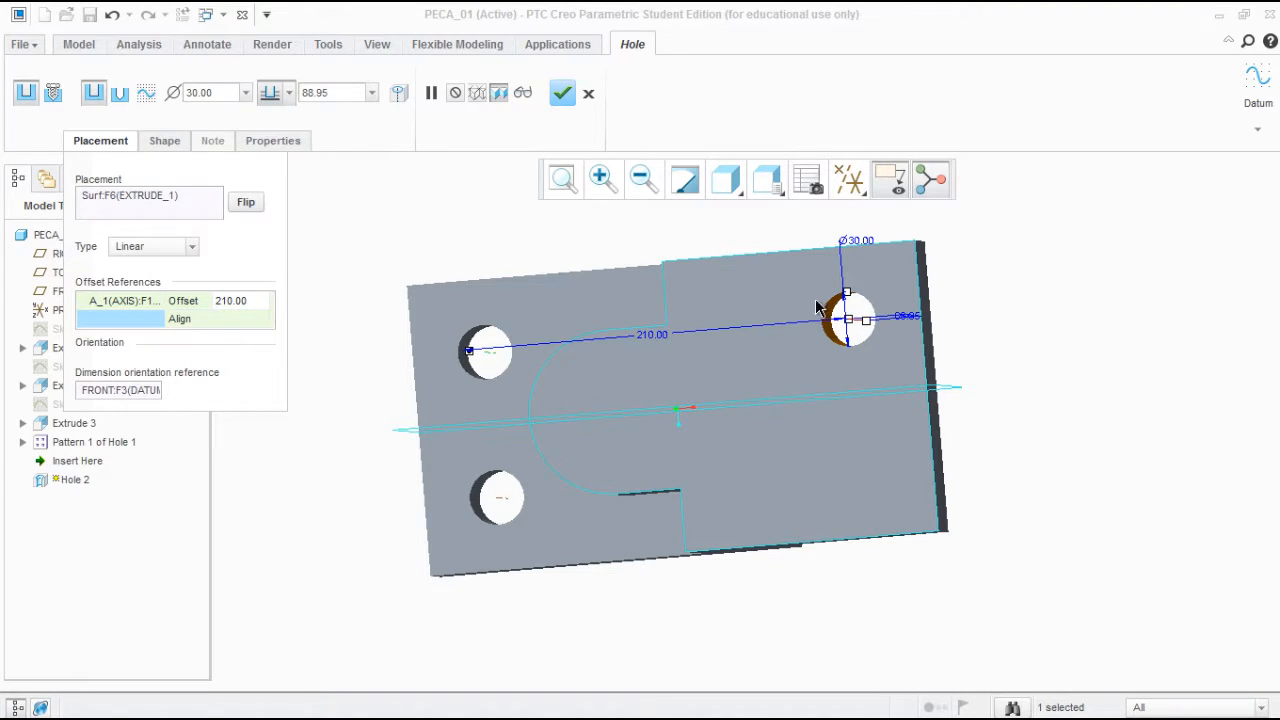
Check the hole spacing and the B-B section view in the PDF exercise drawing, then return to the model
{"action": "mouse_move", "coordinate": [1276, 352]}
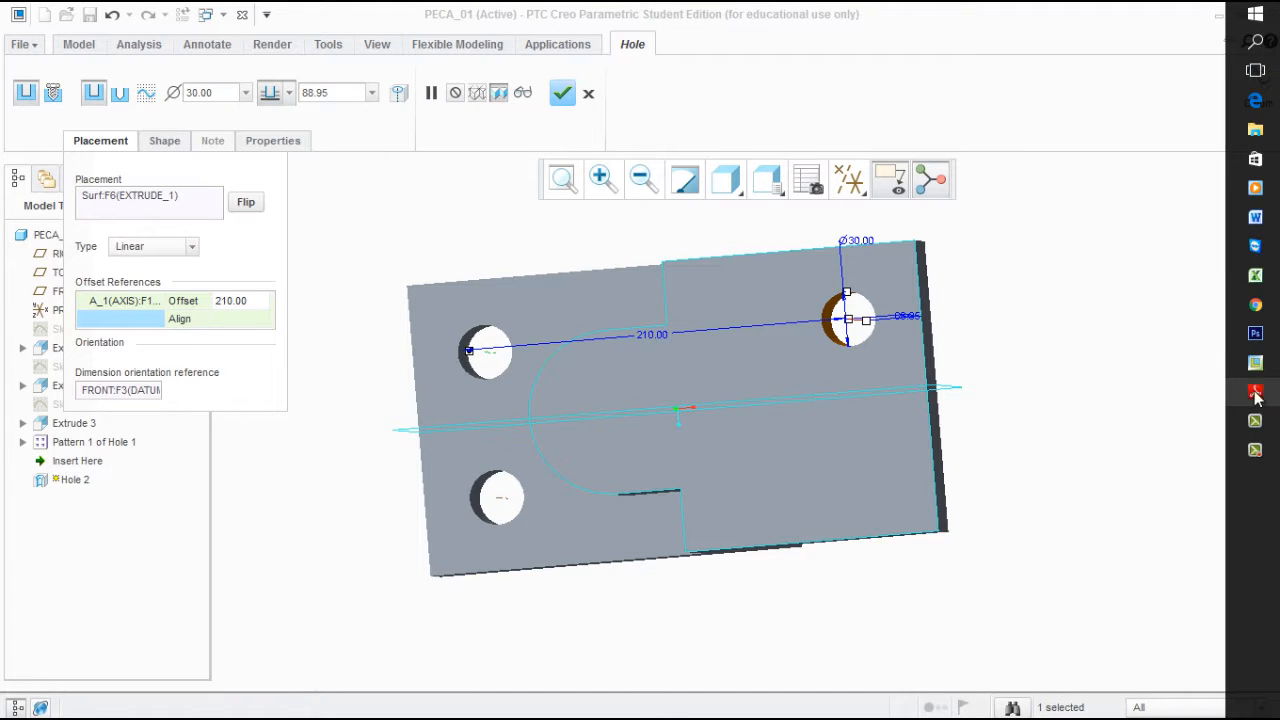
{"action": "left_click", "coordinate": [1255, 391]}
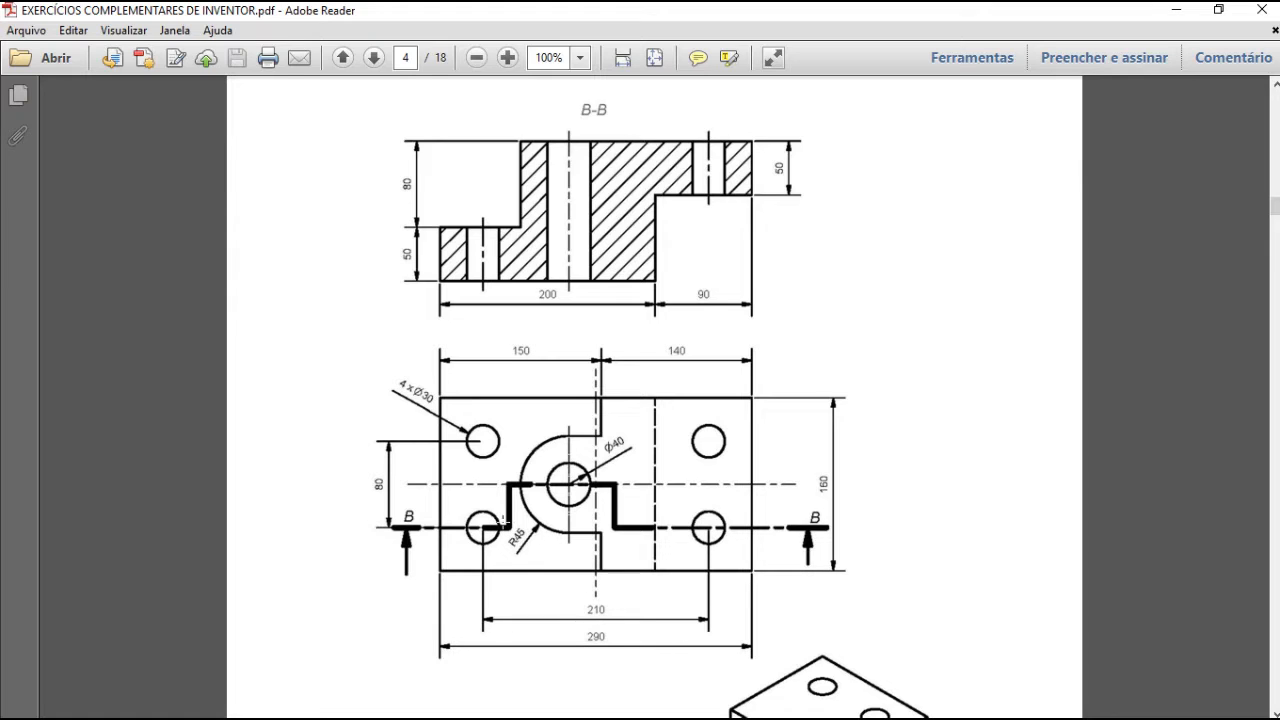
{"action": "left_click", "coordinate": [1176, 10]}
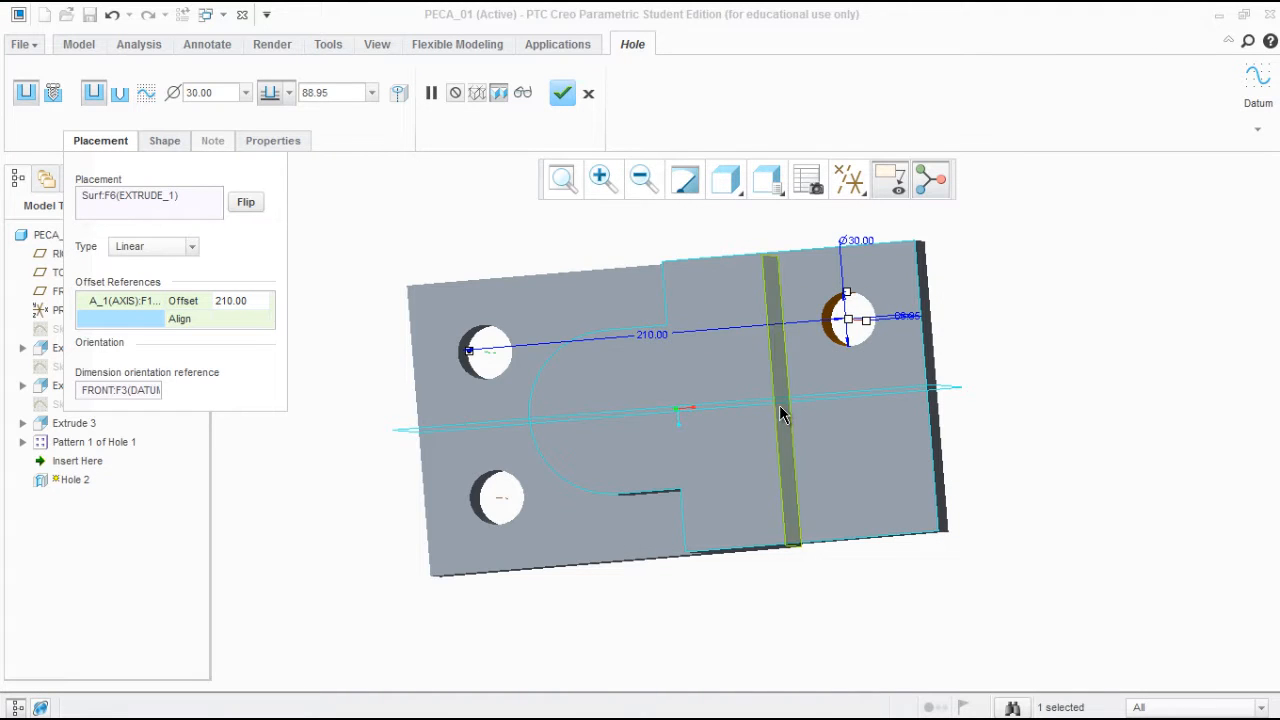
Set the new hole's depth to Through All and complete the hole on the upper step
{"action": "key", "text": "ctrl+d"}
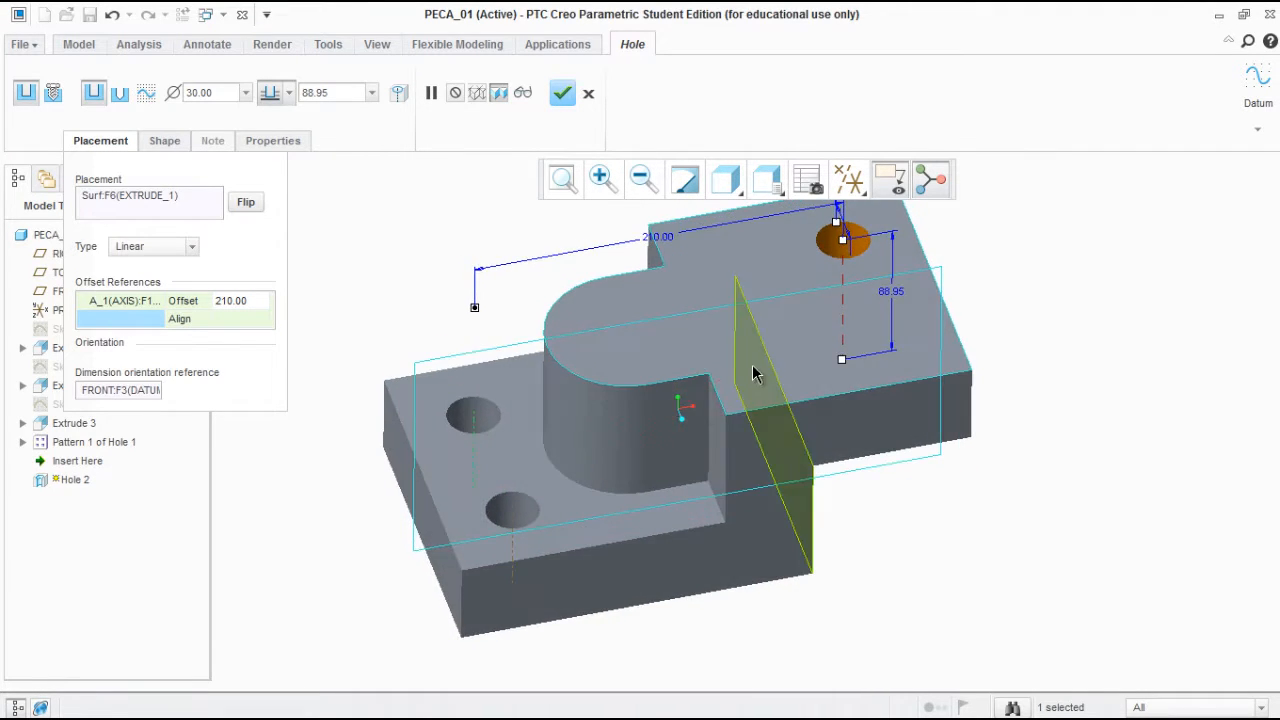
{"action": "middle_click_drag", "start_coordinate": [735, 380], "coordinate": [729, 420]}
{"action": "scroll", "coordinate": [737, 429], "scroll_direction": "down", "scroll_amount": 2}
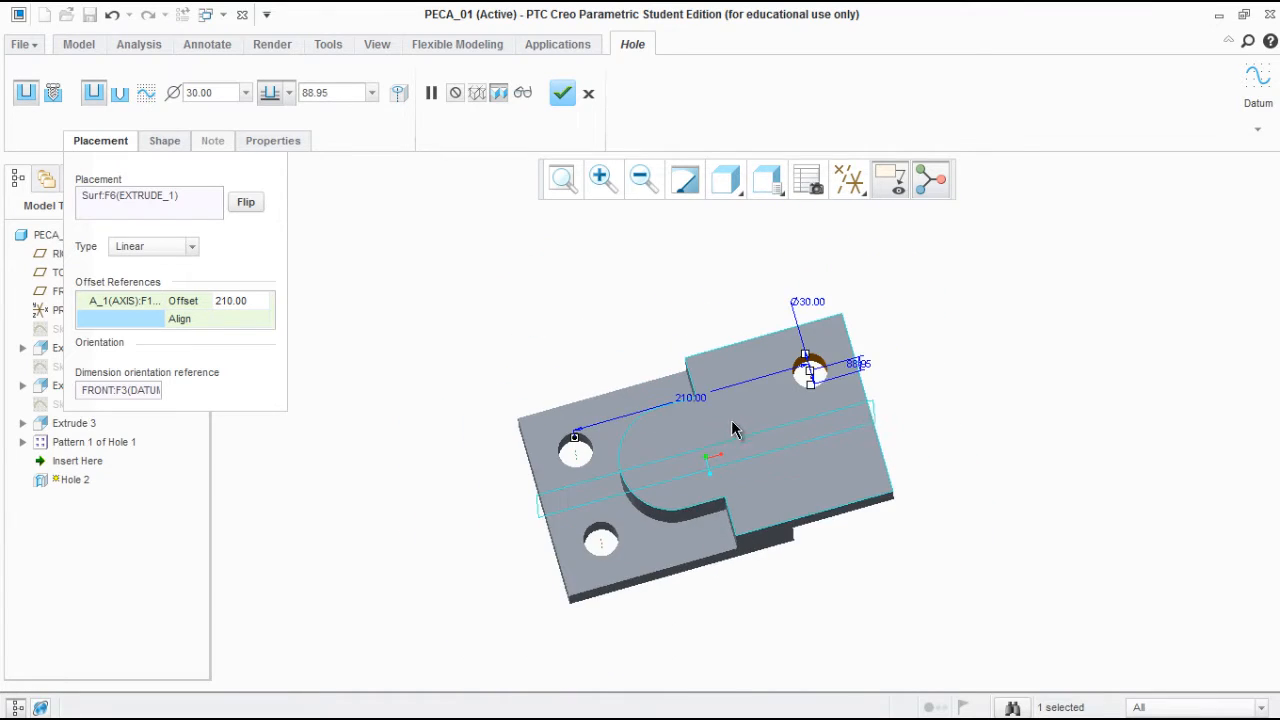
{"action": "scroll", "coordinate": [647, 401], "scroll_direction": "up", "scroll_amount": 3}
{"action": "middle_click_drag", "start_coordinate": [647, 401], "coordinate": [685, 480]}
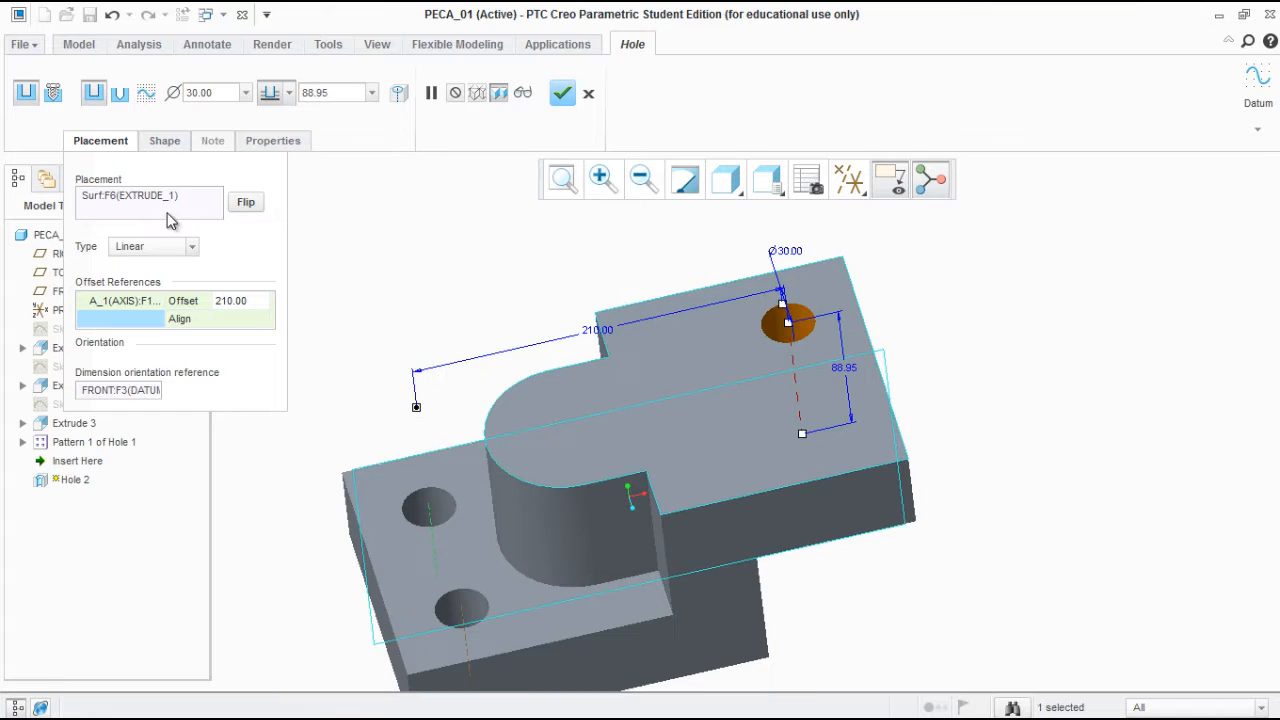
{"action": "left_click", "coordinate": [288, 93]}
{"action": "left_click", "coordinate": [277, 201]}
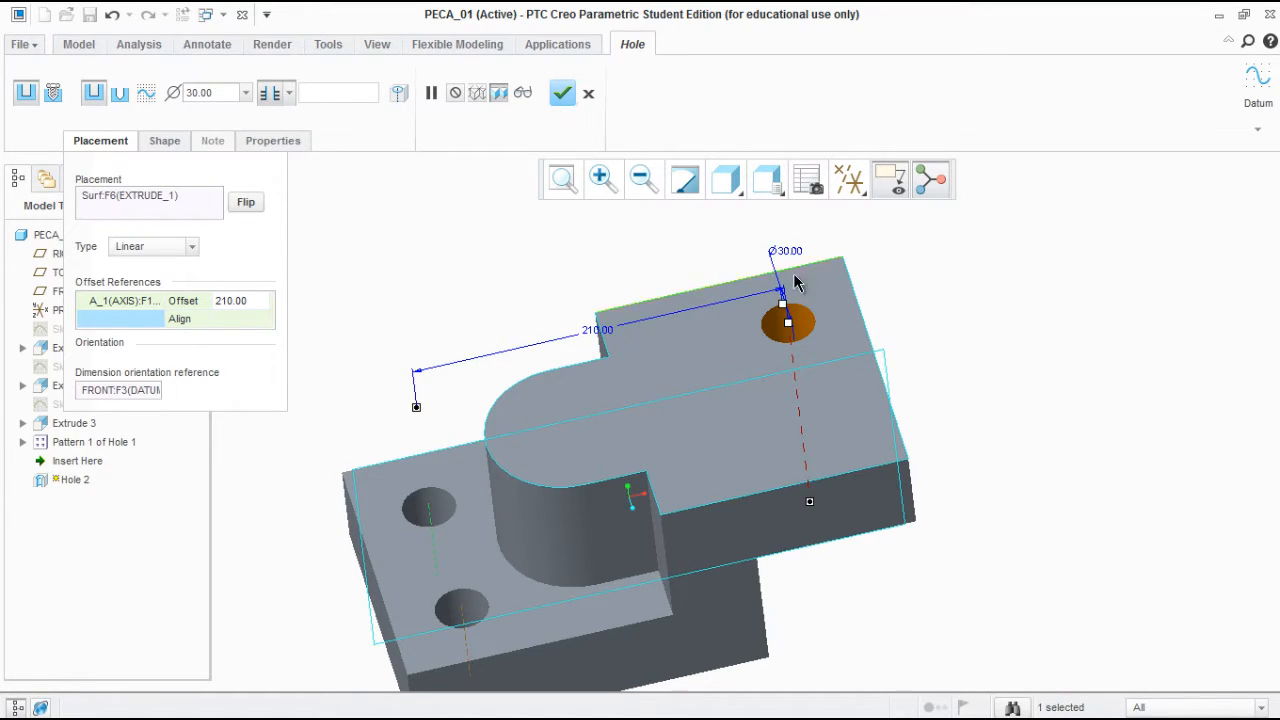
{"action": "middle_click_drag", "start_coordinate": [793, 275], "coordinate": [610, 378]}
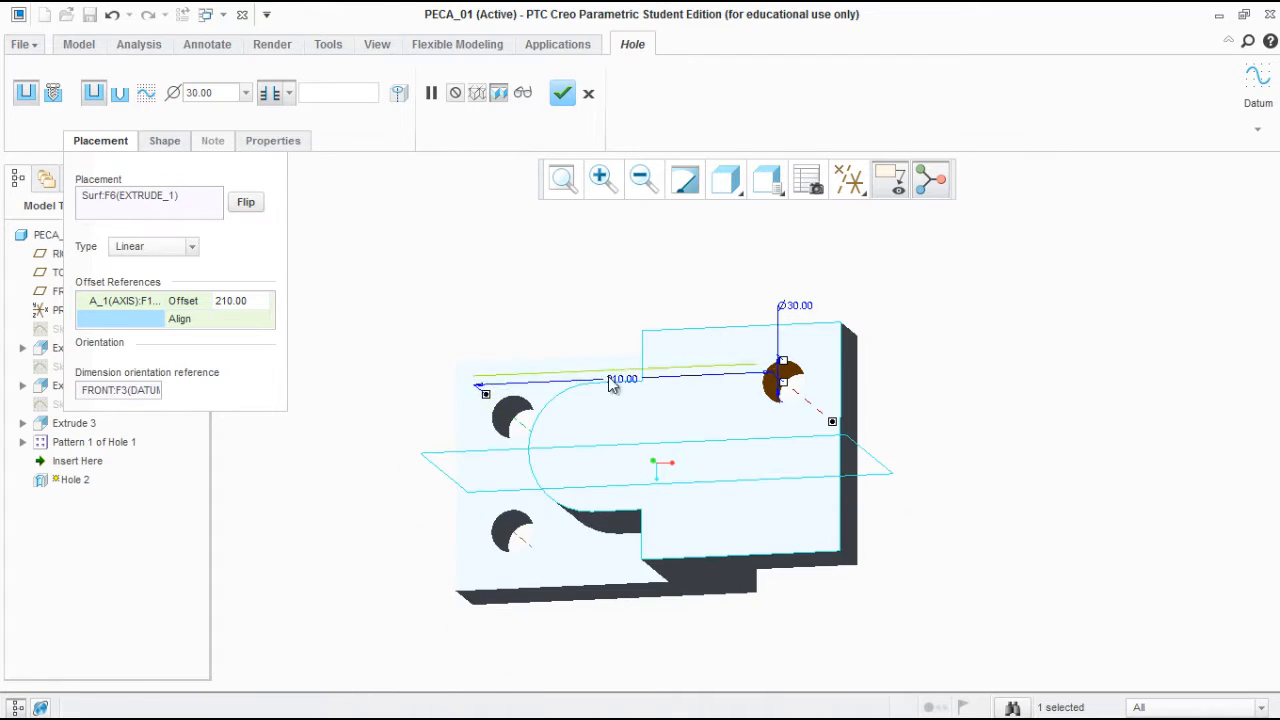
{"action": "left_click", "coordinate": [562, 93]}
{"action": "middle_click_drag", "start_coordinate": [786, 443], "coordinate": [871, 229]}
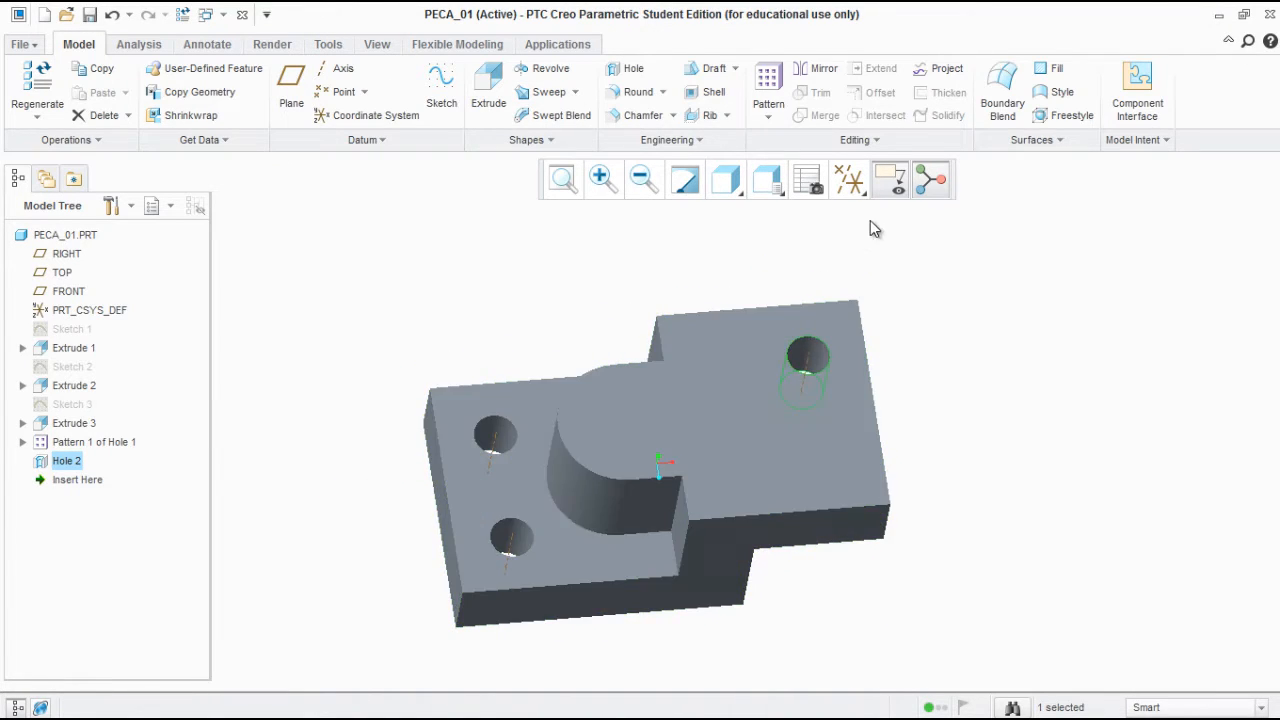
Create a geometry pattern of the upper-step hole with 2 members spaced 80 along the block's short end edge, with the direction reversed inward
{"action": "left_click", "coordinate": [903, 351]}
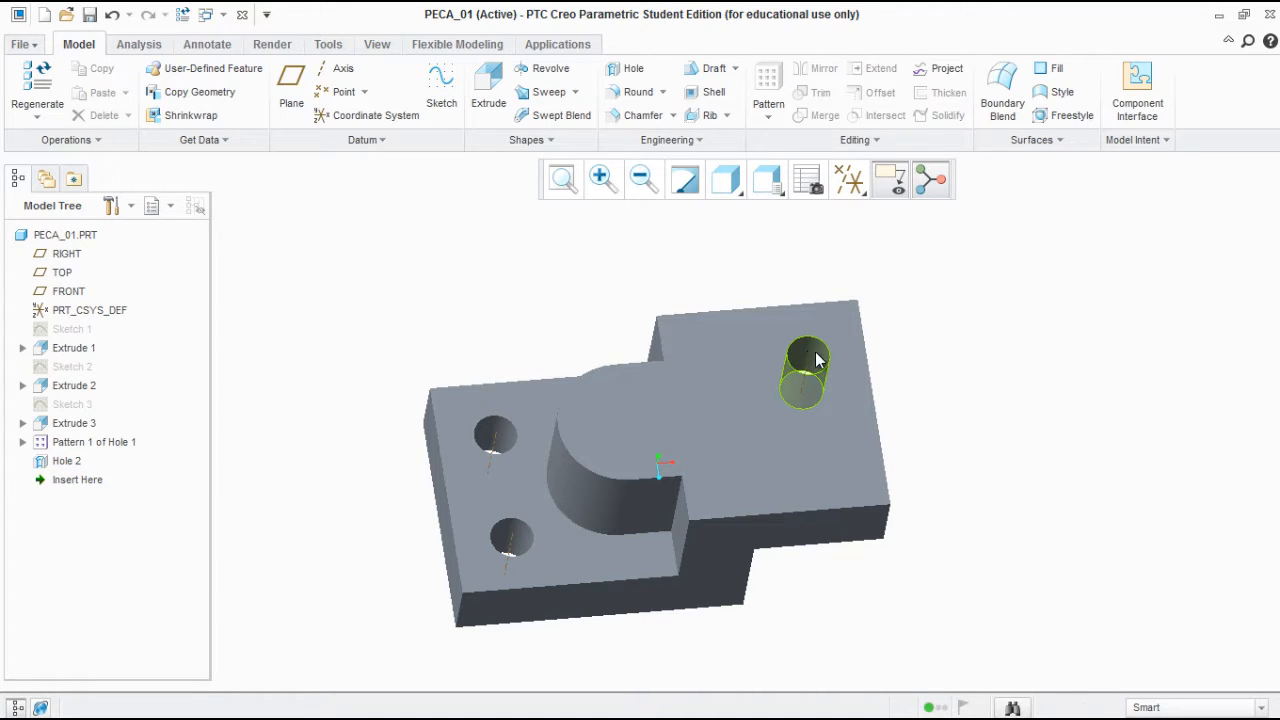
{"action": "left_click", "coordinate": [817, 360]}
{"action": "left_click", "coordinate": [783, 117]}
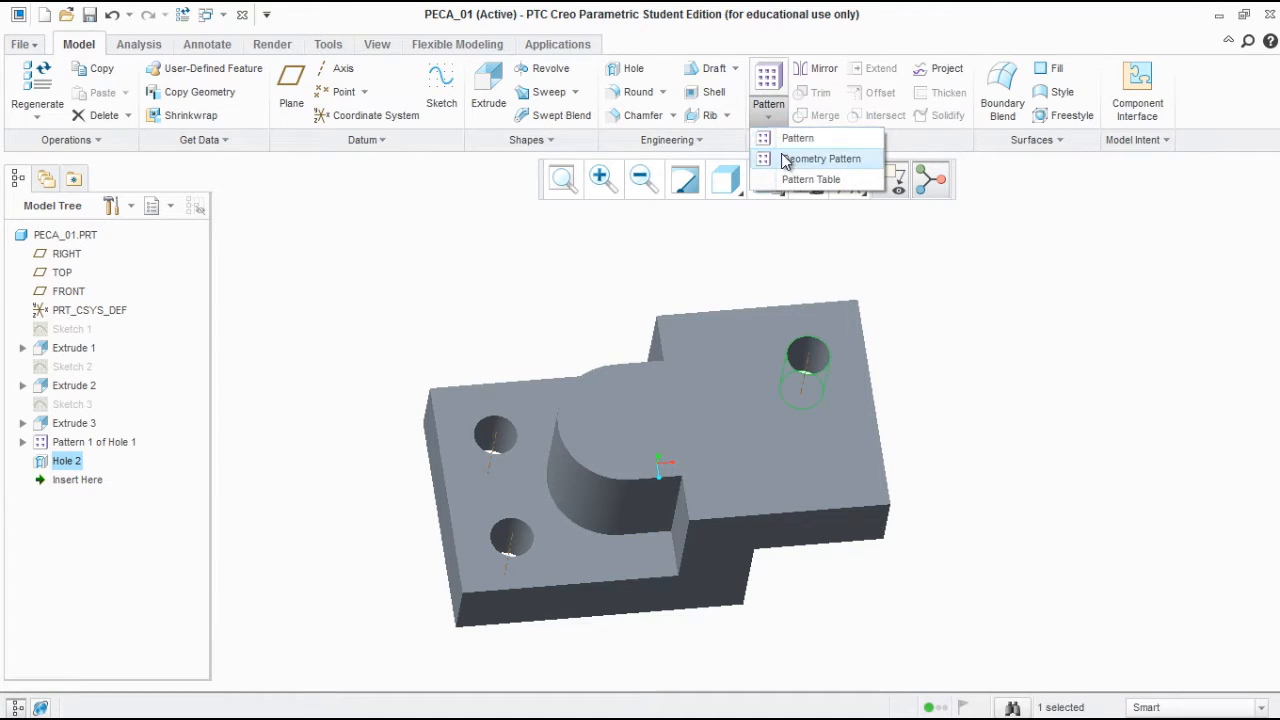
{"action": "left_click", "coordinate": [785, 158]}
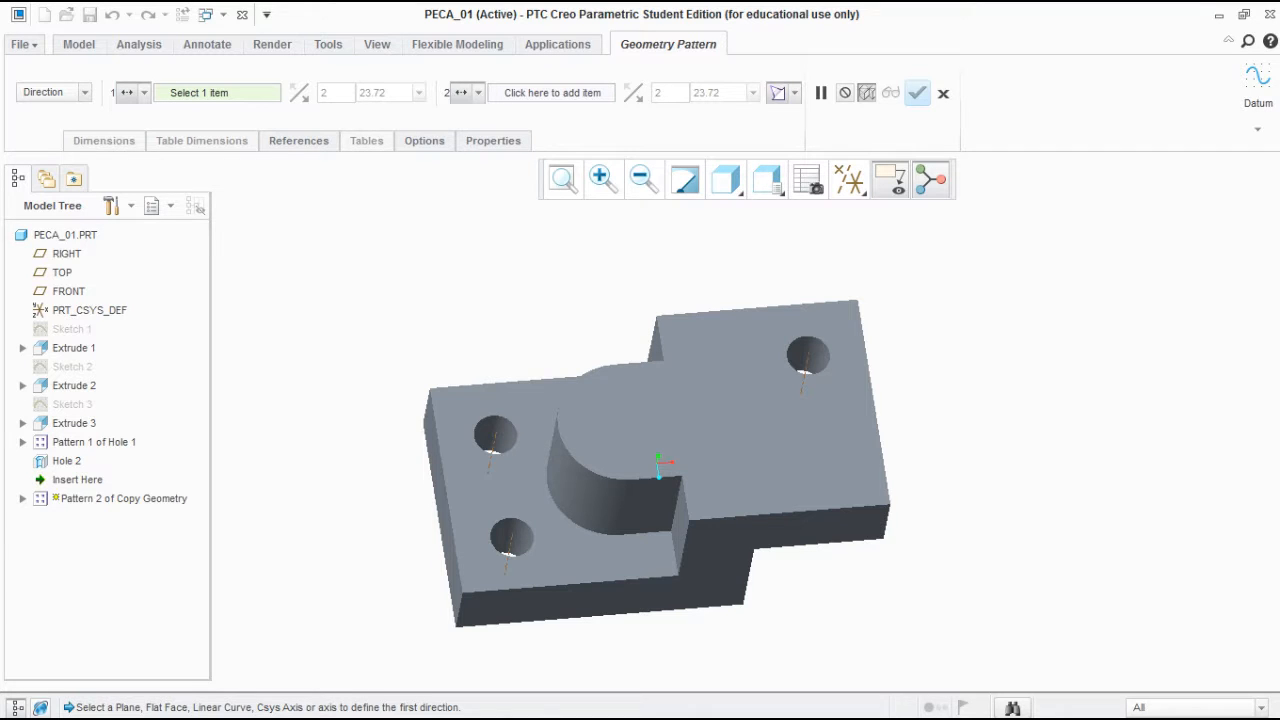
{"action": "left_click", "coordinate": [879, 417]}
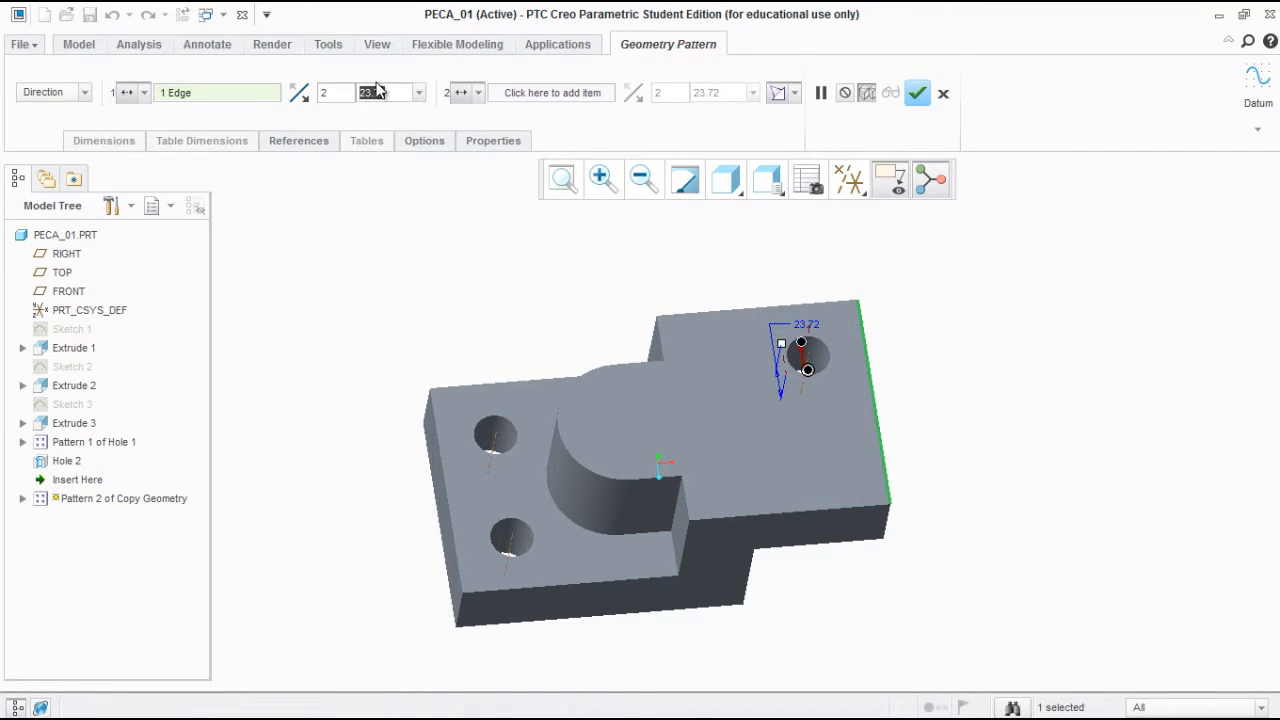
{"action": "type", "text": "80"}
{"action": "key", "text": "Return"}
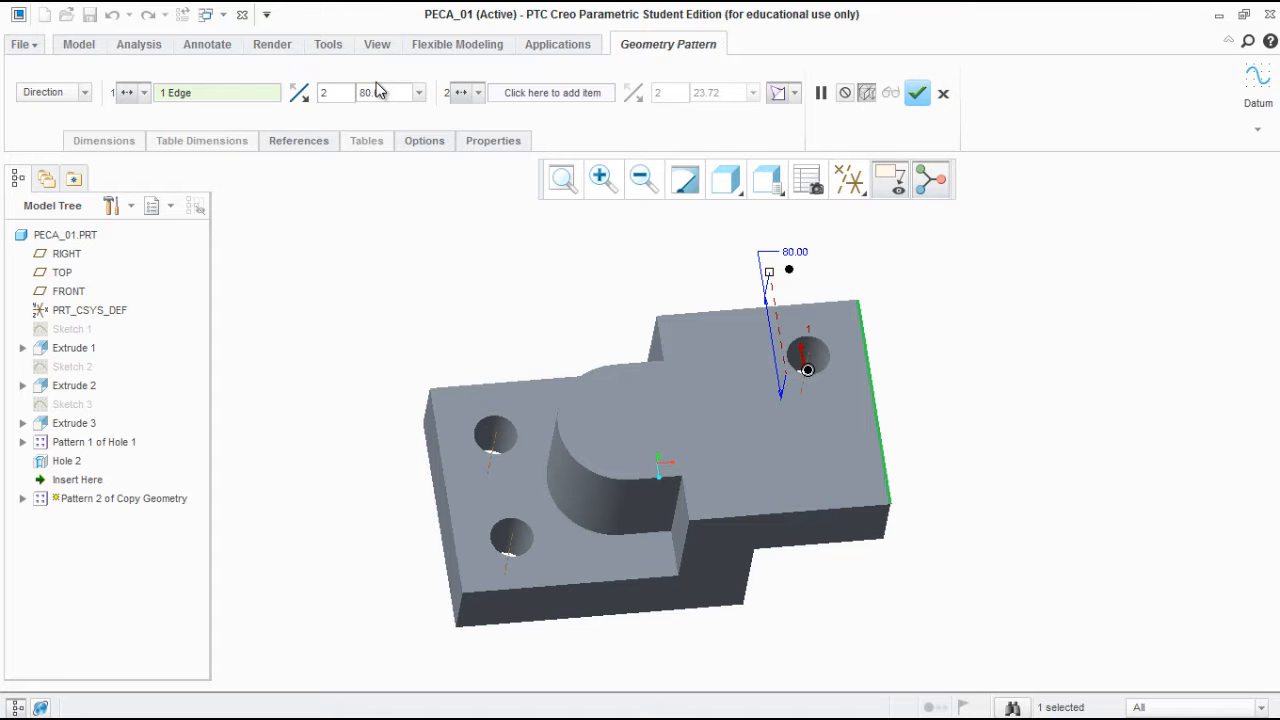
{"action": "left_click", "coordinate": [299, 92]}
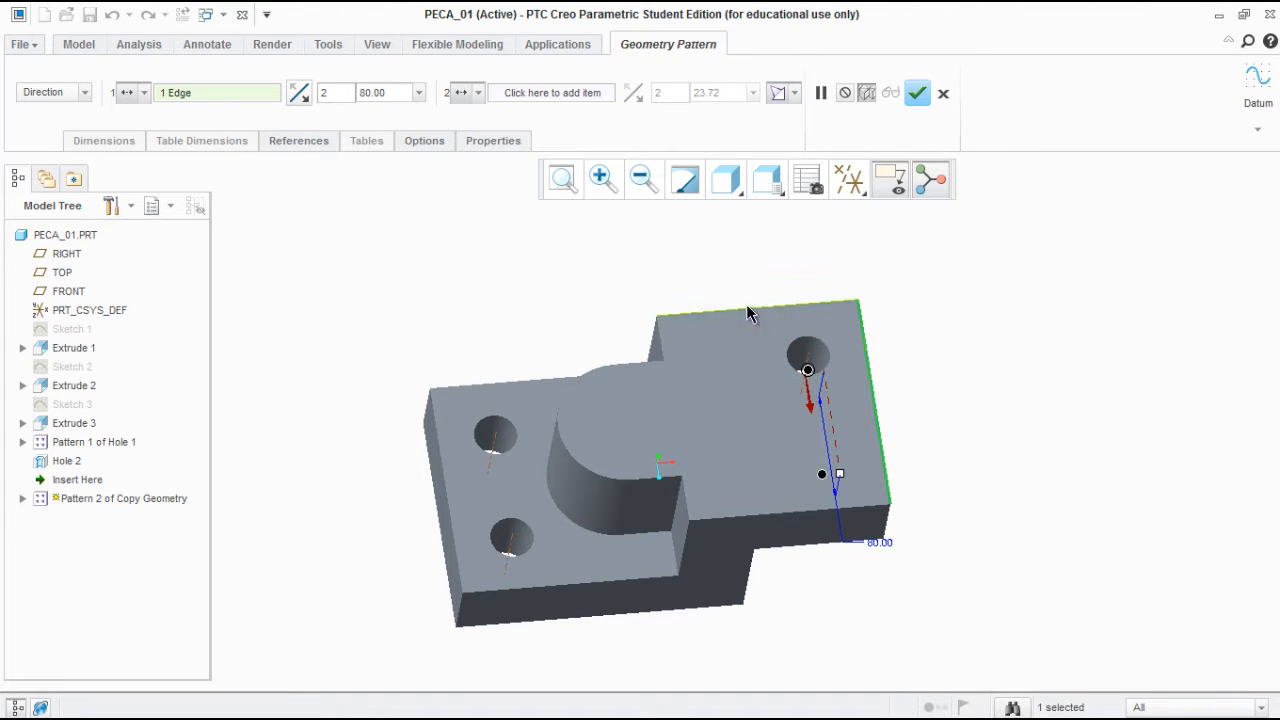
{"action": "middle_click_drag", "start_coordinate": [753, 318], "coordinate": [763, 270]}
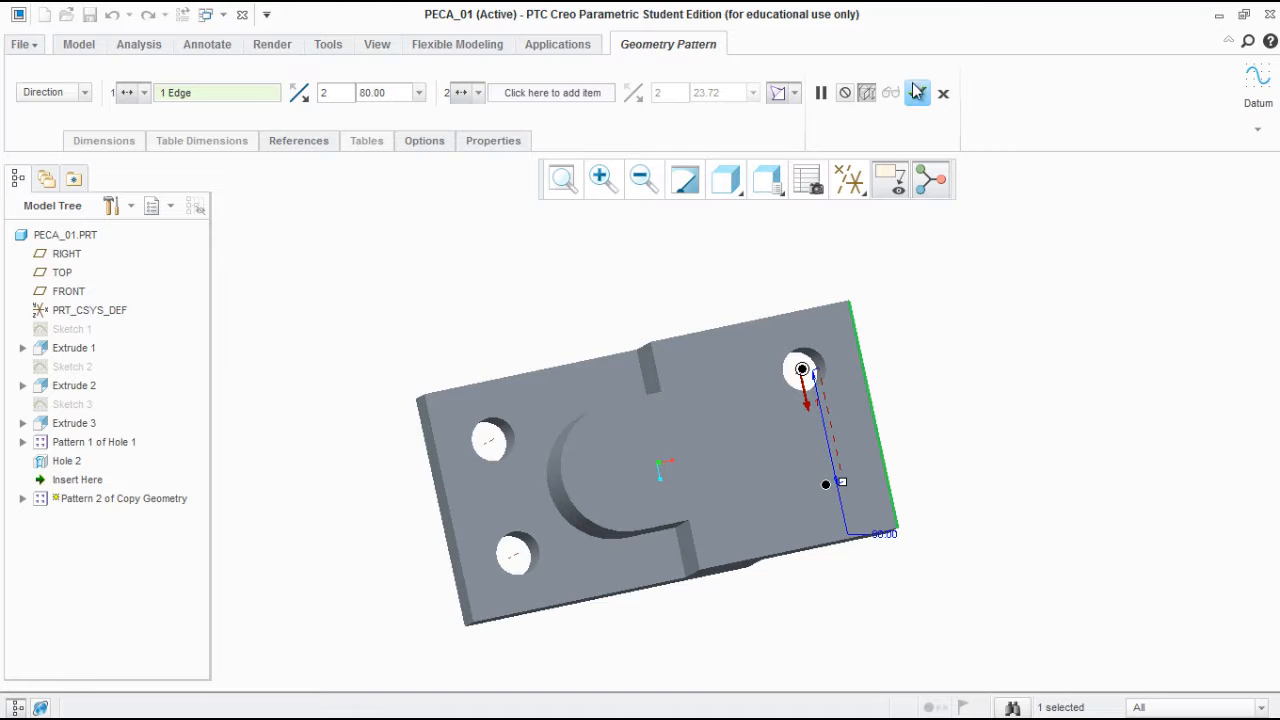
{"action": "left_click", "coordinate": [917, 92]}
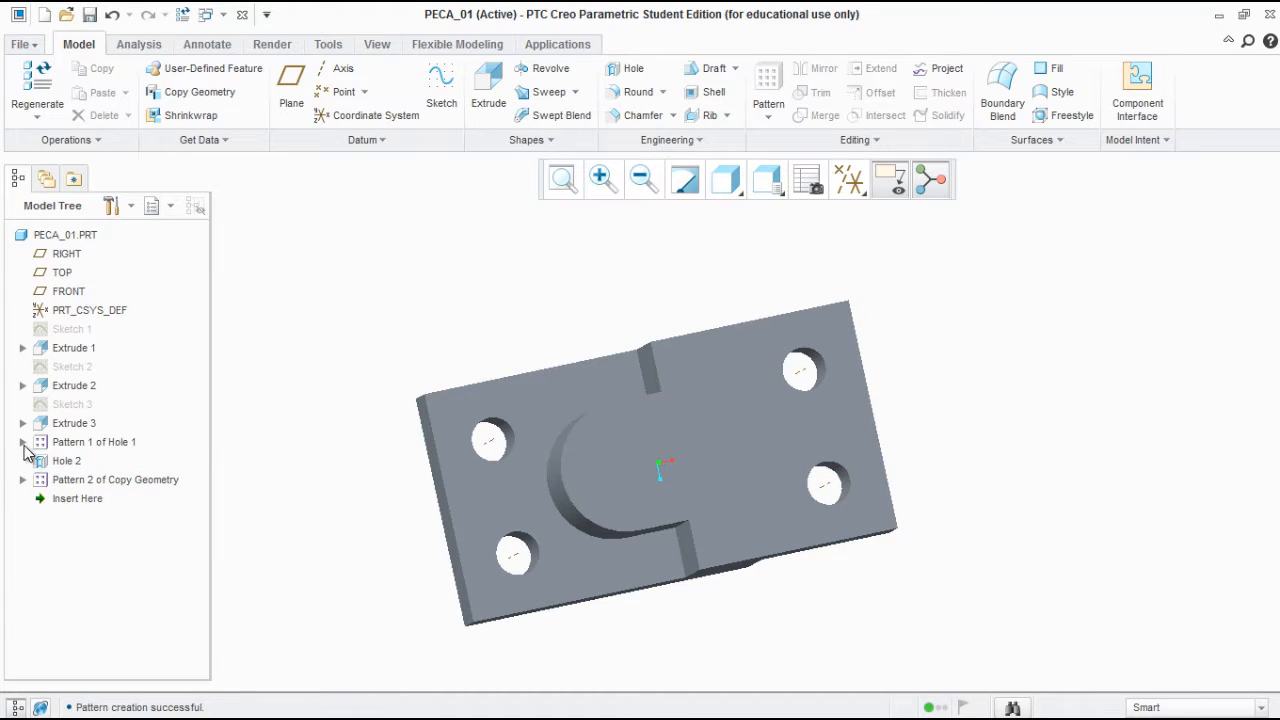
Expand both hole patterns and review the definition of the first pattern's hole by opening its second member
{"action": "left_click", "coordinate": [23, 443]}
{"action": "left_click", "coordinate": [23, 518]}
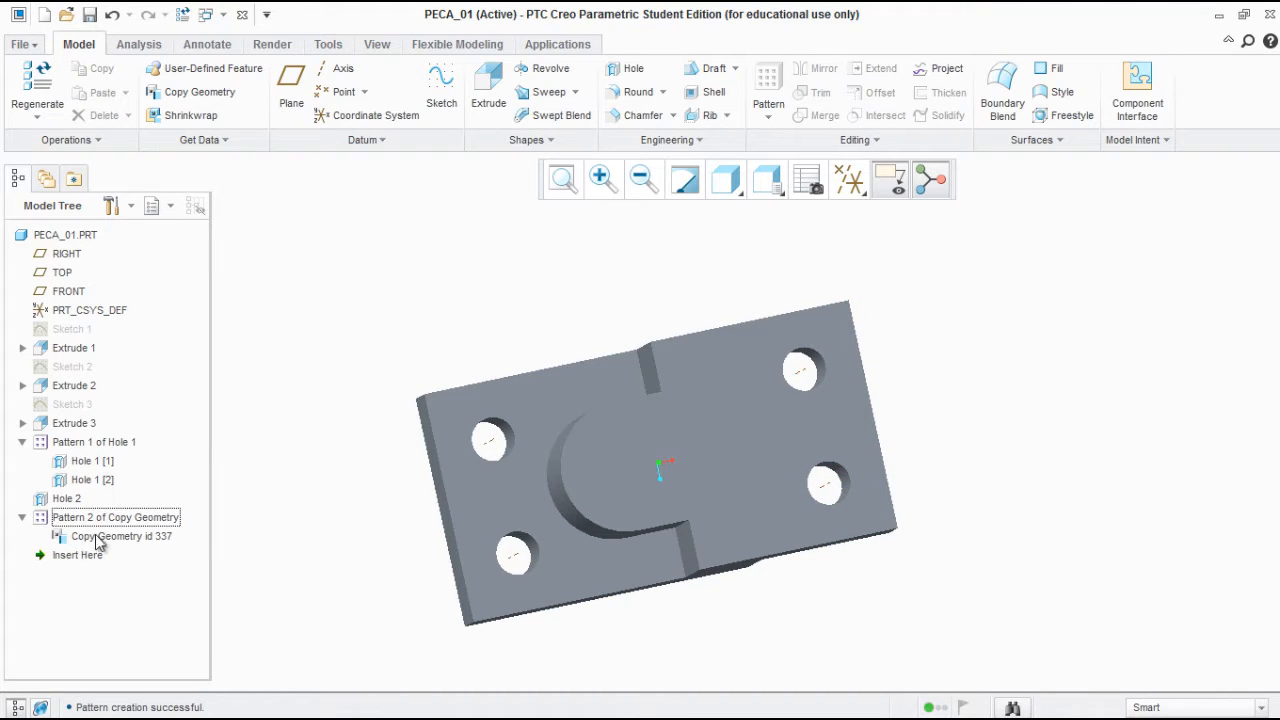
{"action": "left_click", "coordinate": [88, 482]}
{"action": "right_click", "coordinate": [88, 482]}
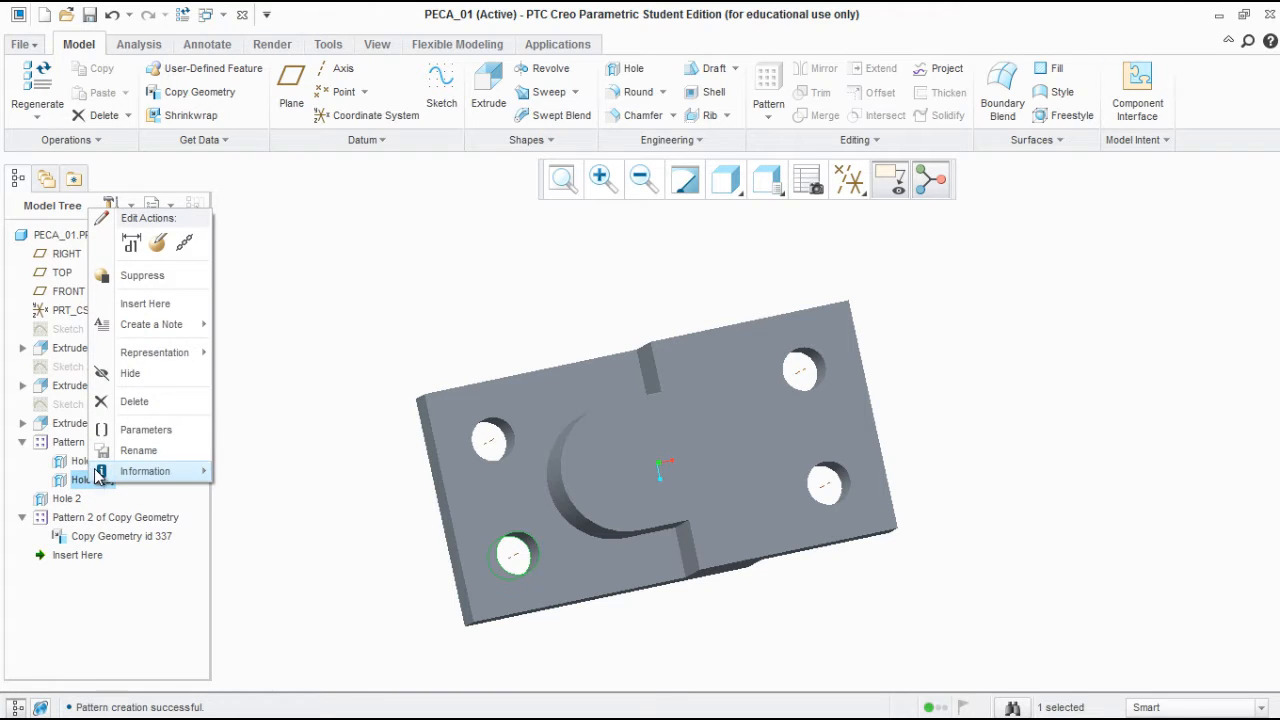
{"action": "left_click", "coordinate": [167, 244]}
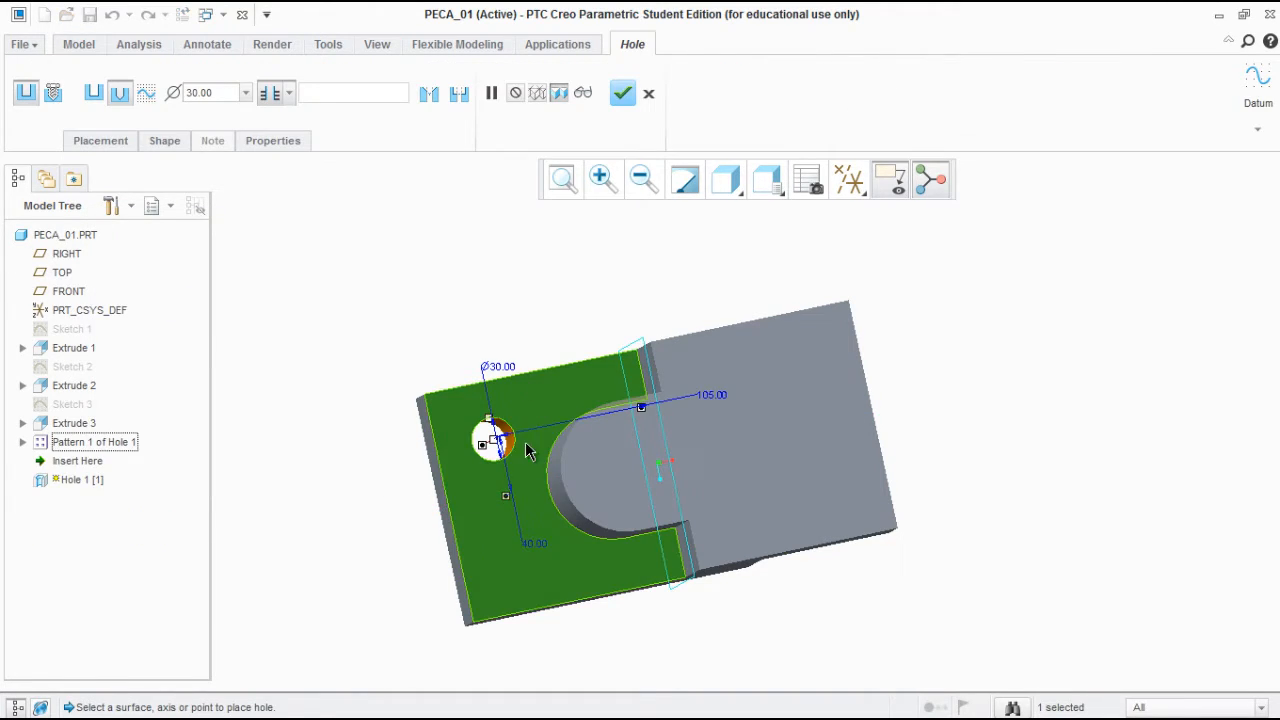
{"action": "left_click", "coordinate": [623, 93]}
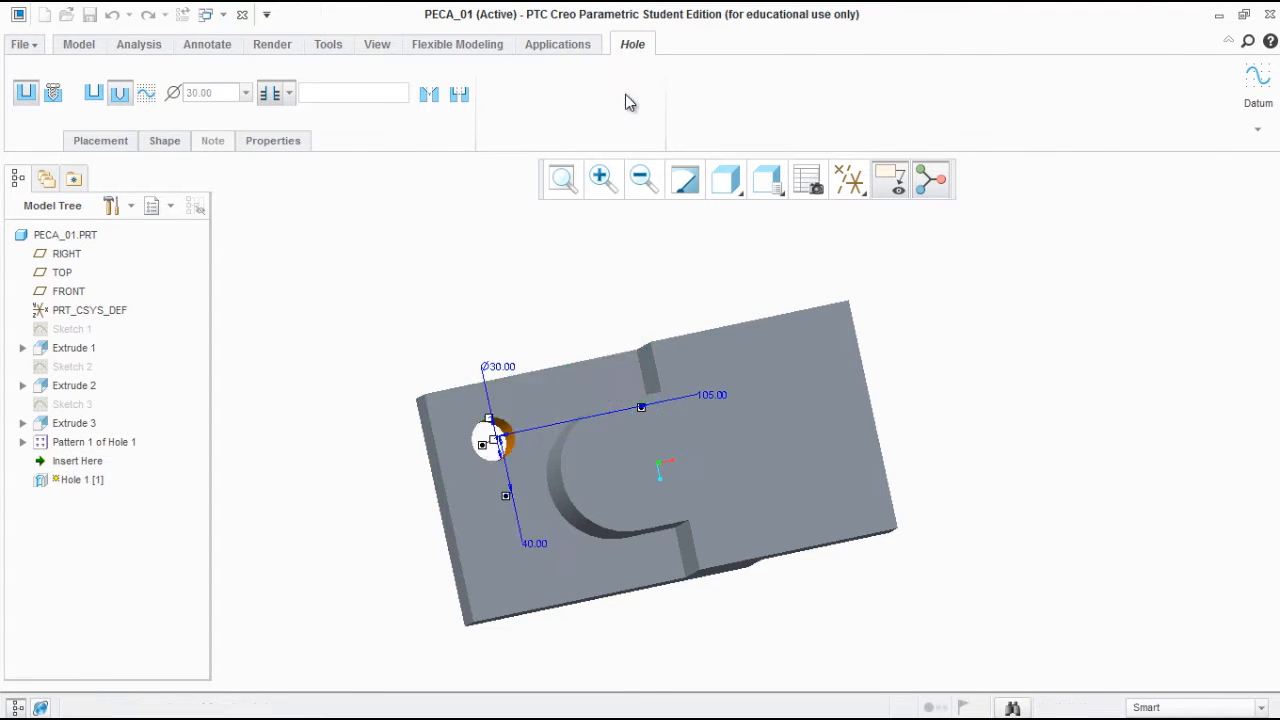
Expand the second hole pattern and review the geometry references of its copied-geometry member, then close the definition
{"action": "left_click", "coordinate": [22, 480]}
{"action": "left_click", "coordinate": [70, 499]}
{"action": "right_click", "coordinate": [70, 499]}
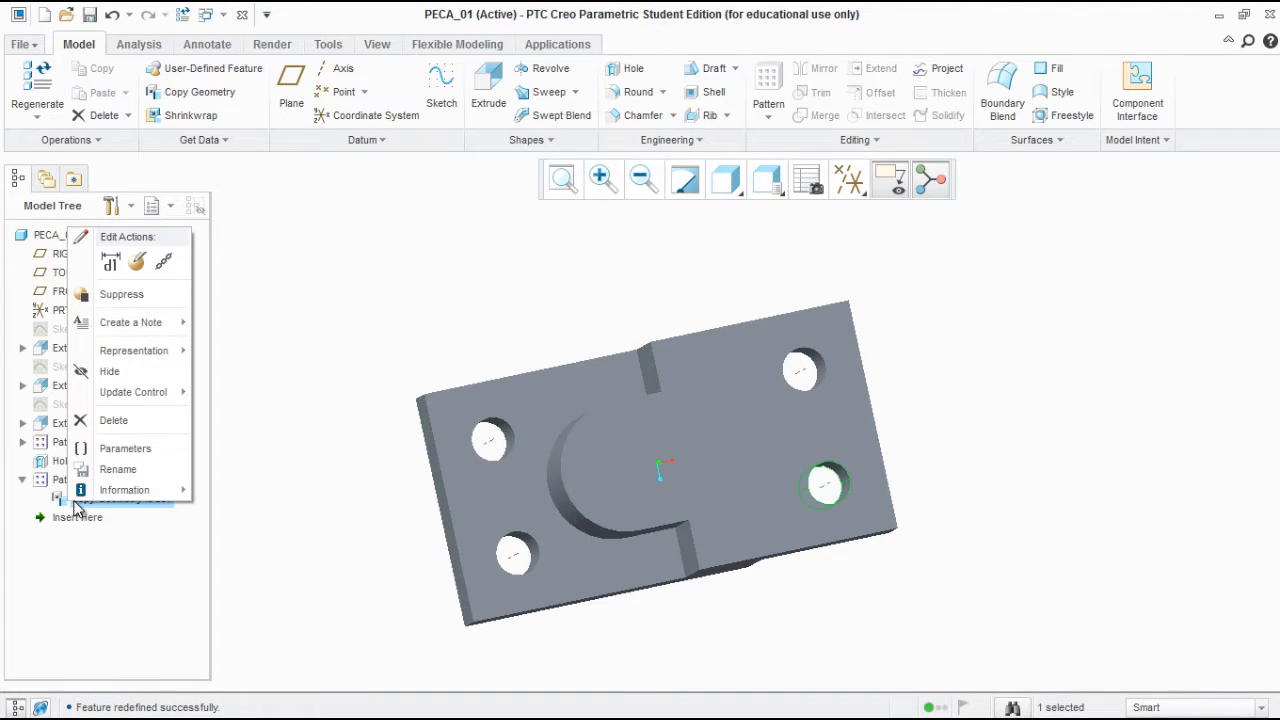
{"action": "left_click", "coordinate": [137, 262]}
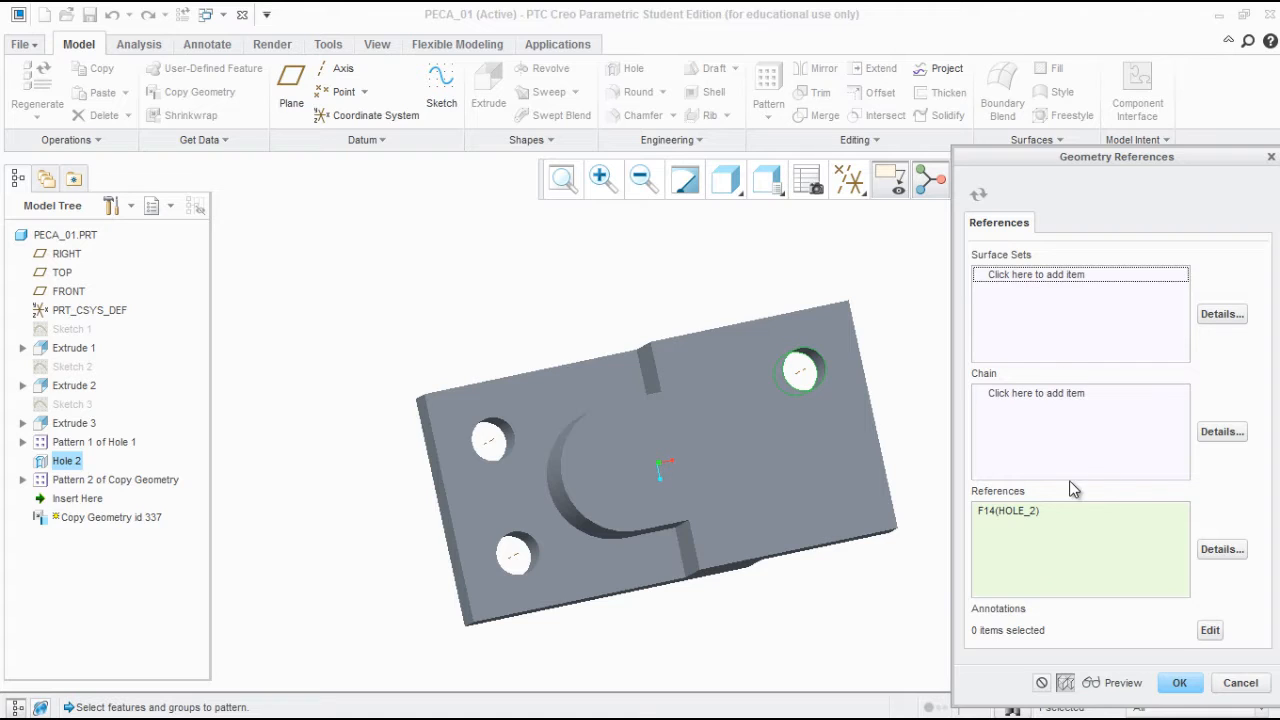
{"action": "left_click", "coordinate": [1271, 157]}
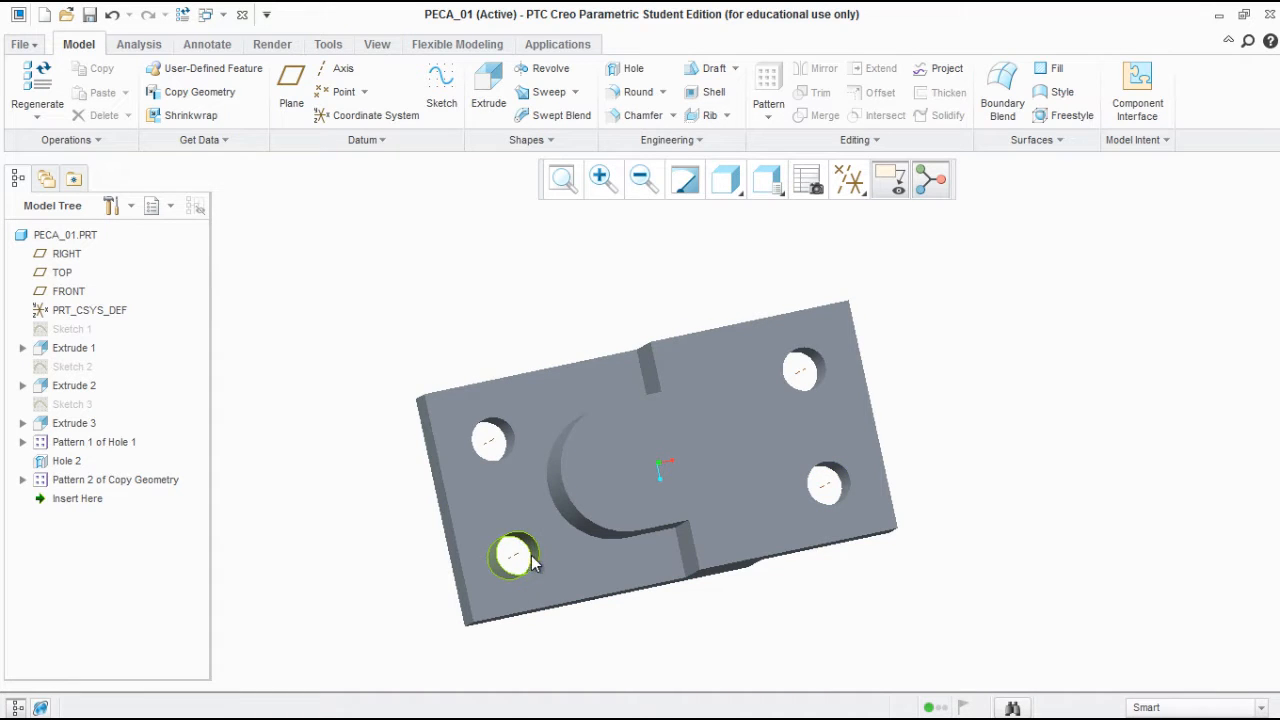
Check the central hole's diameter and position in the PDF exercise drawing, then return to the Creo model
{"action": "middle_click_drag", "start_coordinate": [920, 463], "coordinate": [986, 457]}
{"action": "mouse_move", "coordinate": [1272, 380]}
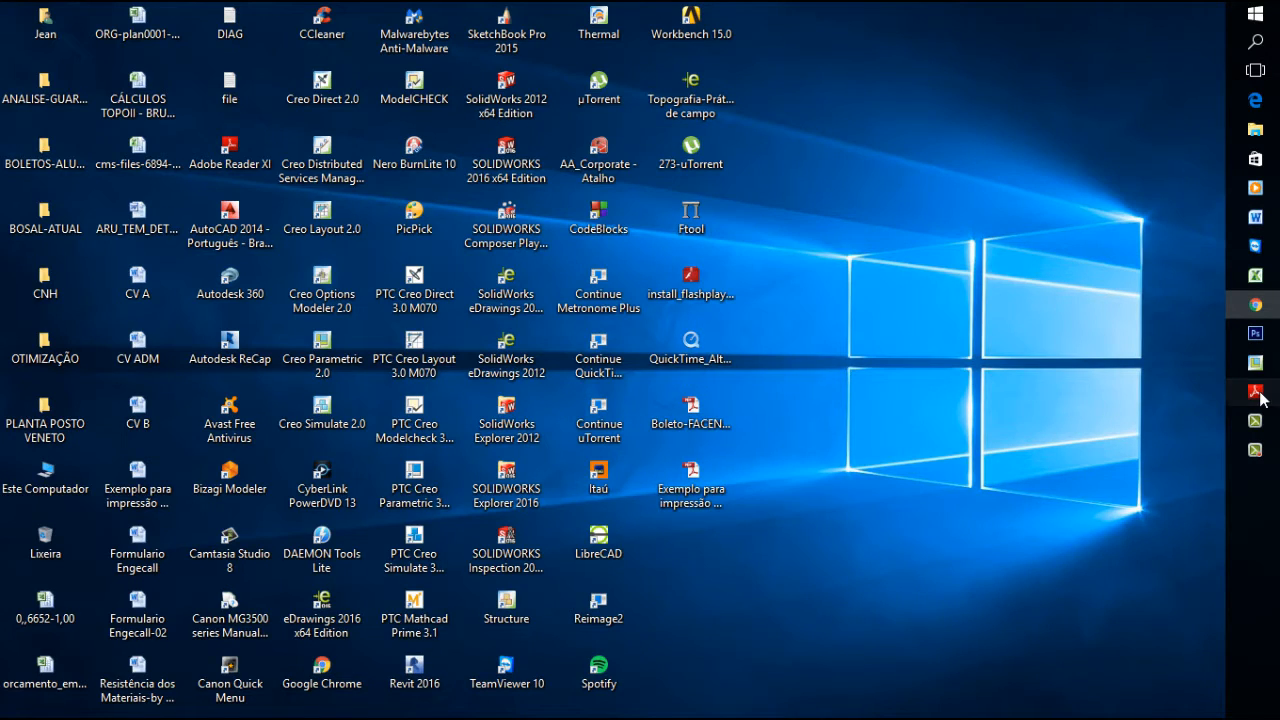
{"action": "left_click", "coordinate": [1255, 391]}
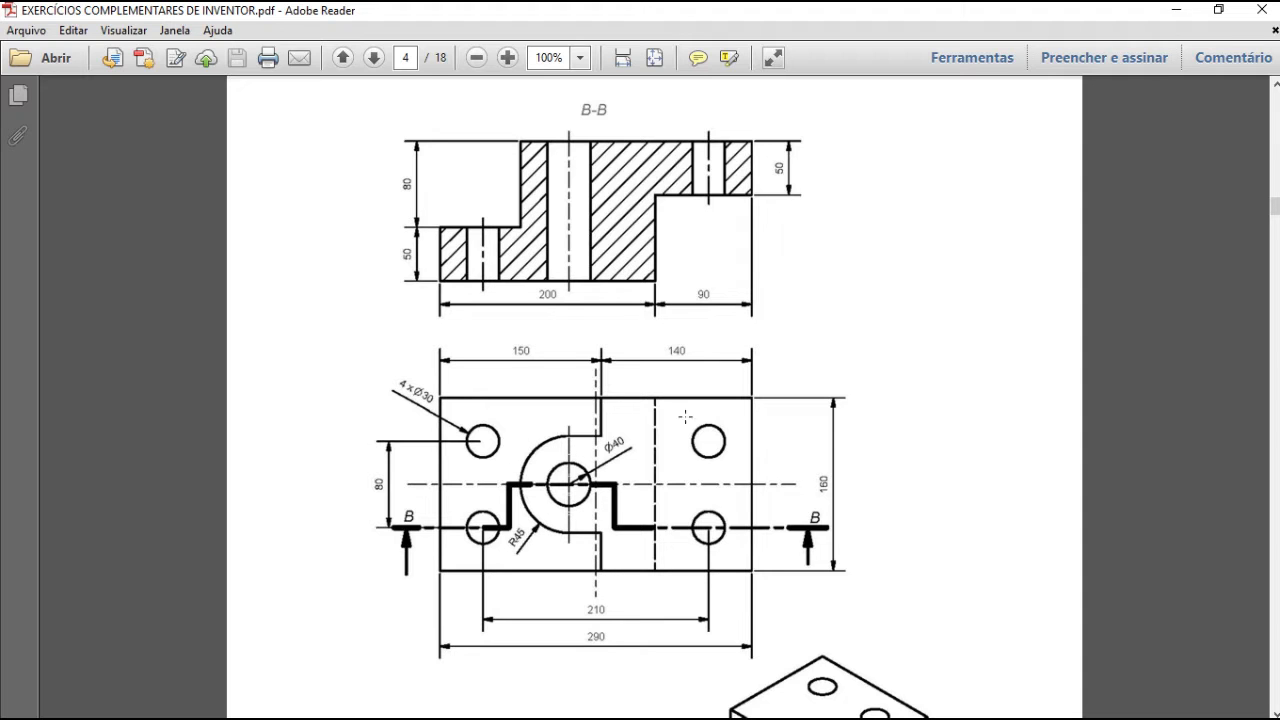
{"action": "left_click", "coordinate": [1250, 358]}
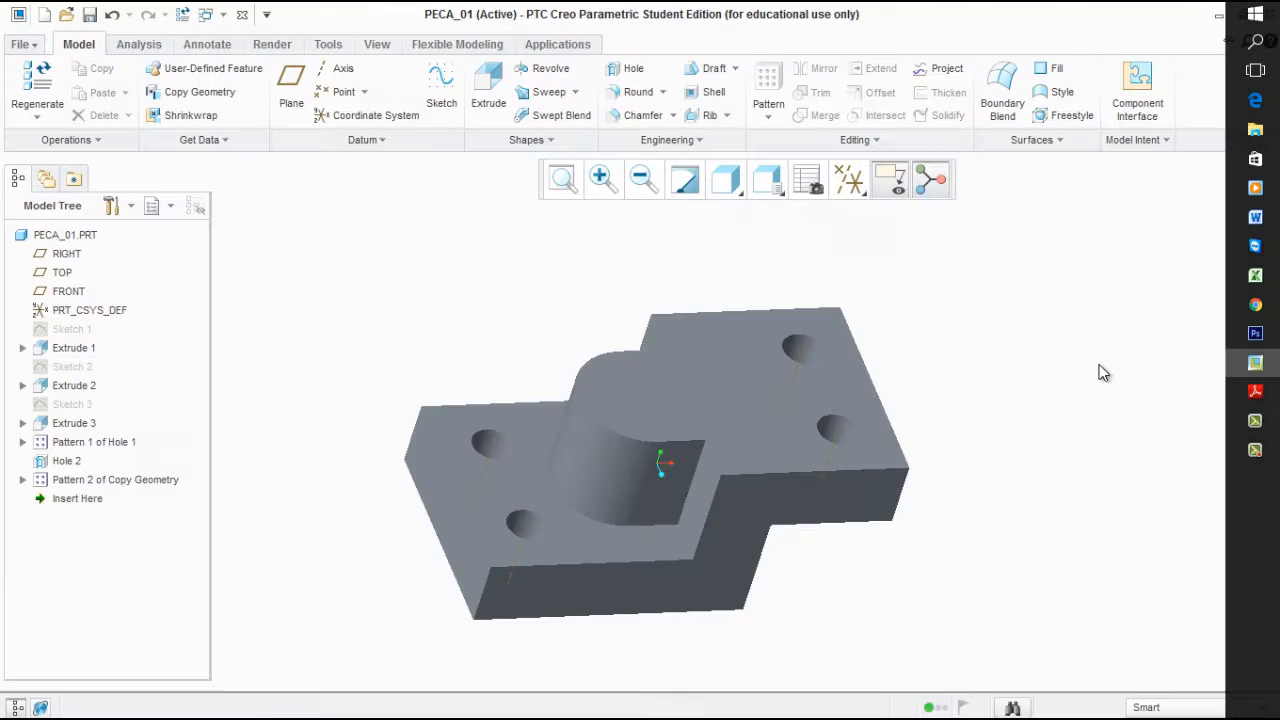
Hide the datum axes in the graphics view
{"action": "left_click", "coordinate": [849, 180]}
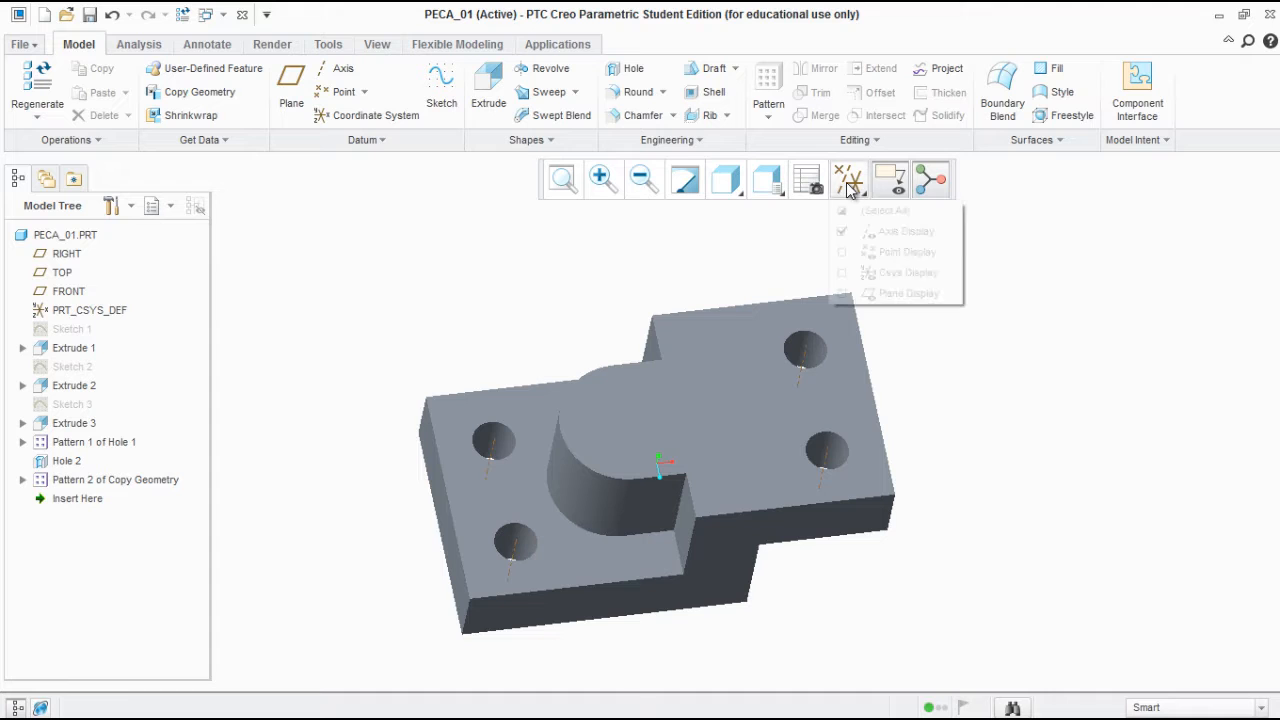
{"action": "left_click", "coordinate": [845, 231]}
{"action": "mouse_move", "coordinate": [689, 323]}
{"action": "middle_mouse_down"}
{"action": "mouse_move", "coordinate": [640, 323]}
{"action": "mouse_move", "coordinate": [641, 391]}
{"action": "mouse_move", "coordinate": [636, 378]}
{"action": "middle_mouse_up"}
{"action": "mouse_move", "coordinate": [574, 326]}
{"action": "middle_mouse_down"}
{"action": "mouse_move", "coordinate": [600, 370]}
{"action": "mouse_move", "coordinate": [609, 349]}
{"action": "mouse_move", "coordinate": [534, 297]}
{"action": "middle_mouse_up"}
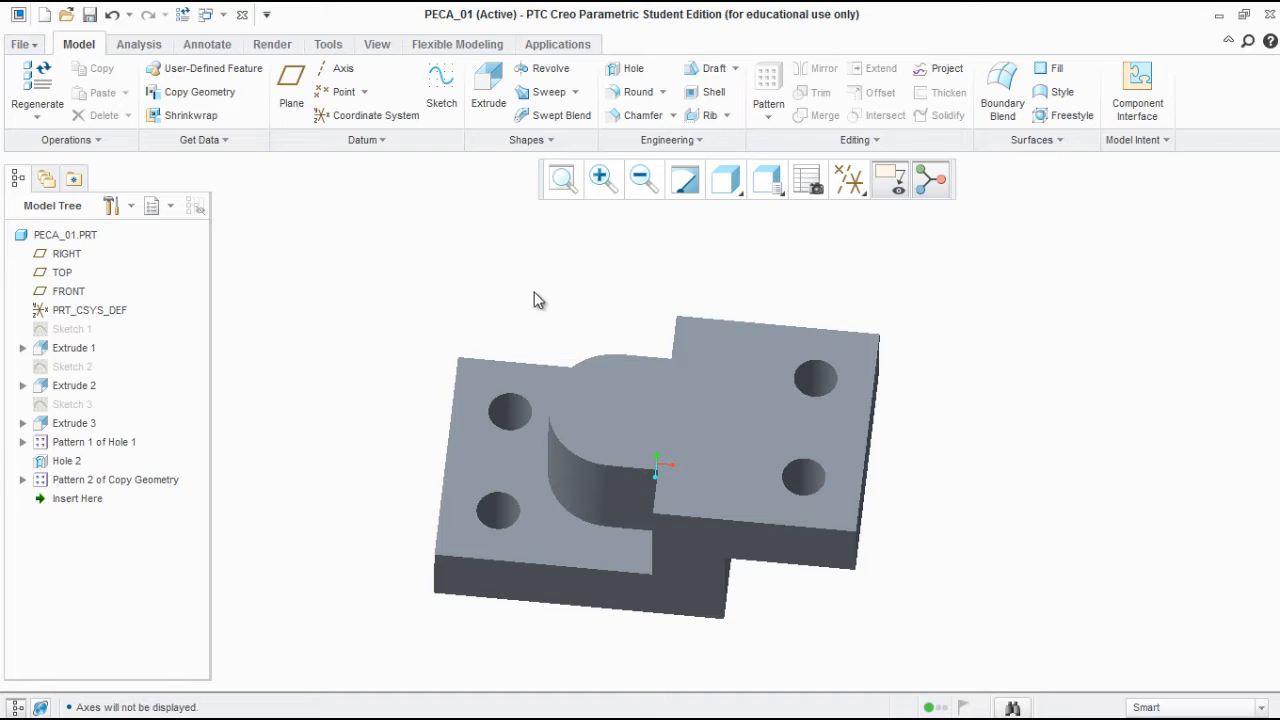
Start a 40 mm diameter Through All hole and place it on the block's upper surface, over the rounded boss
{"action": "left_click", "coordinate": [625, 69]}
{"action": "double_click", "coordinate": [197, 93]}
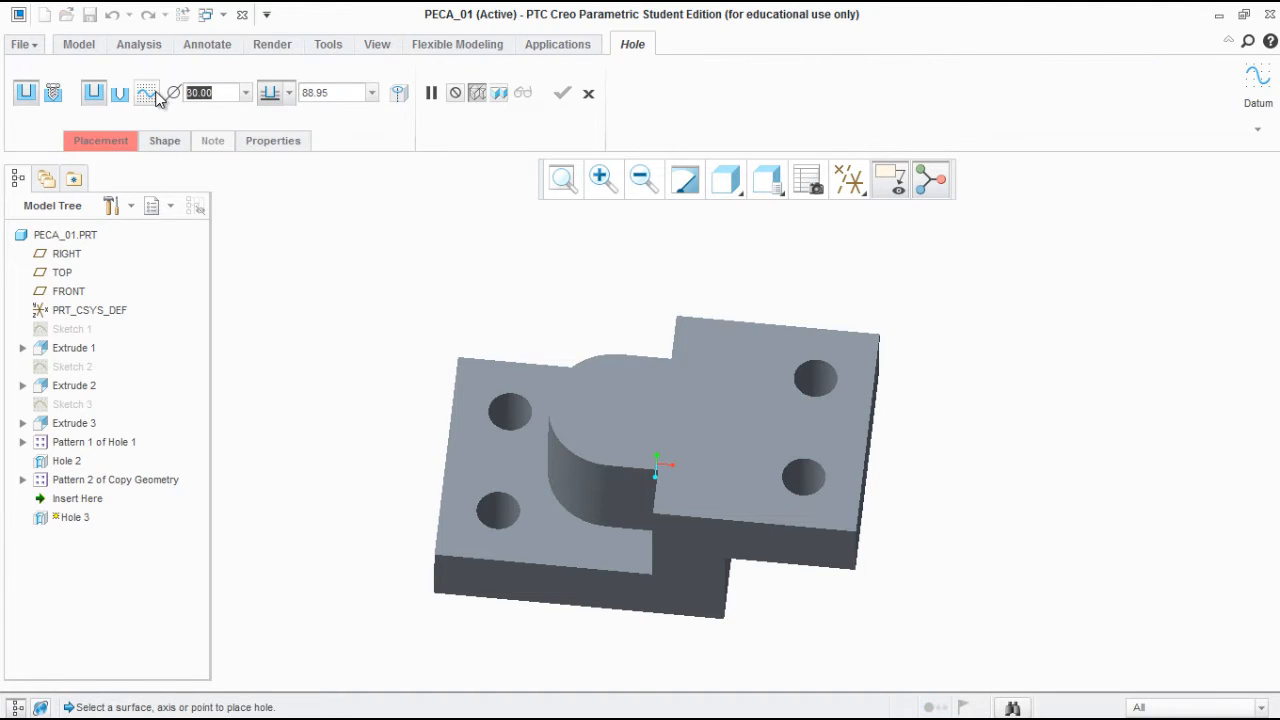
{"action": "type", "text": "40"}
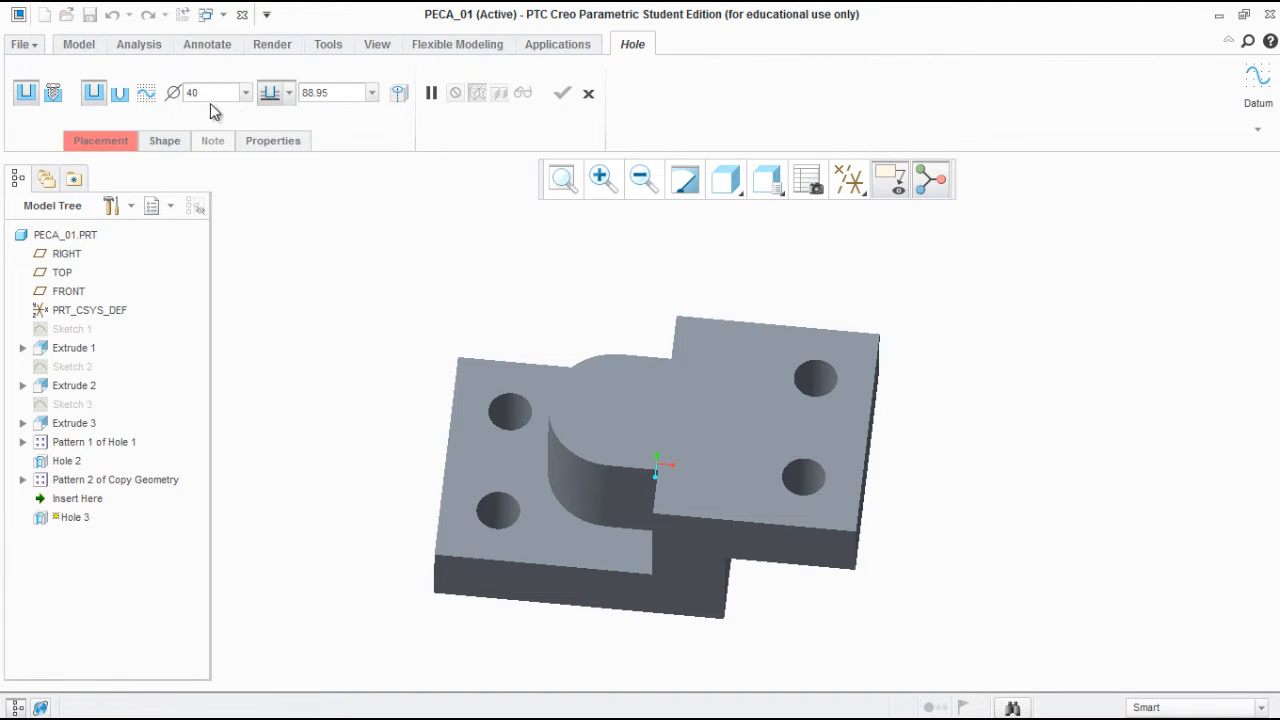
{"action": "left_click", "coordinate": [289, 92]}
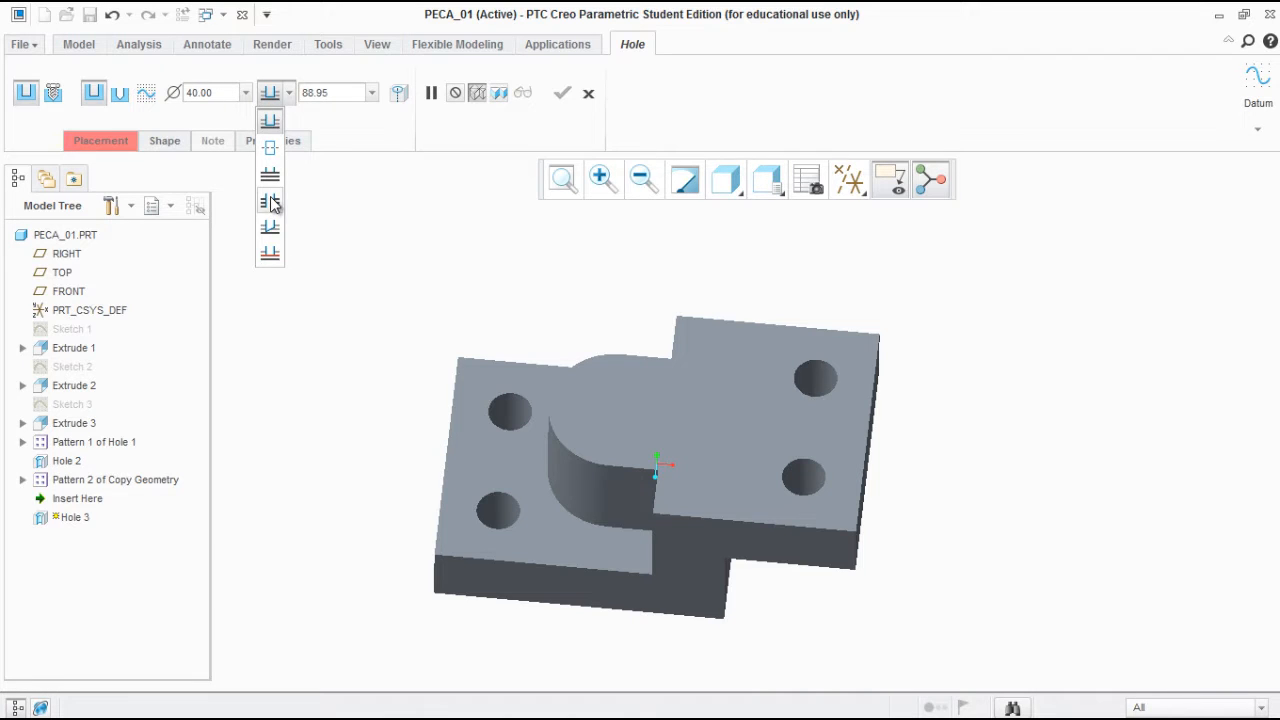
{"action": "left_click", "coordinate": [272, 202]}
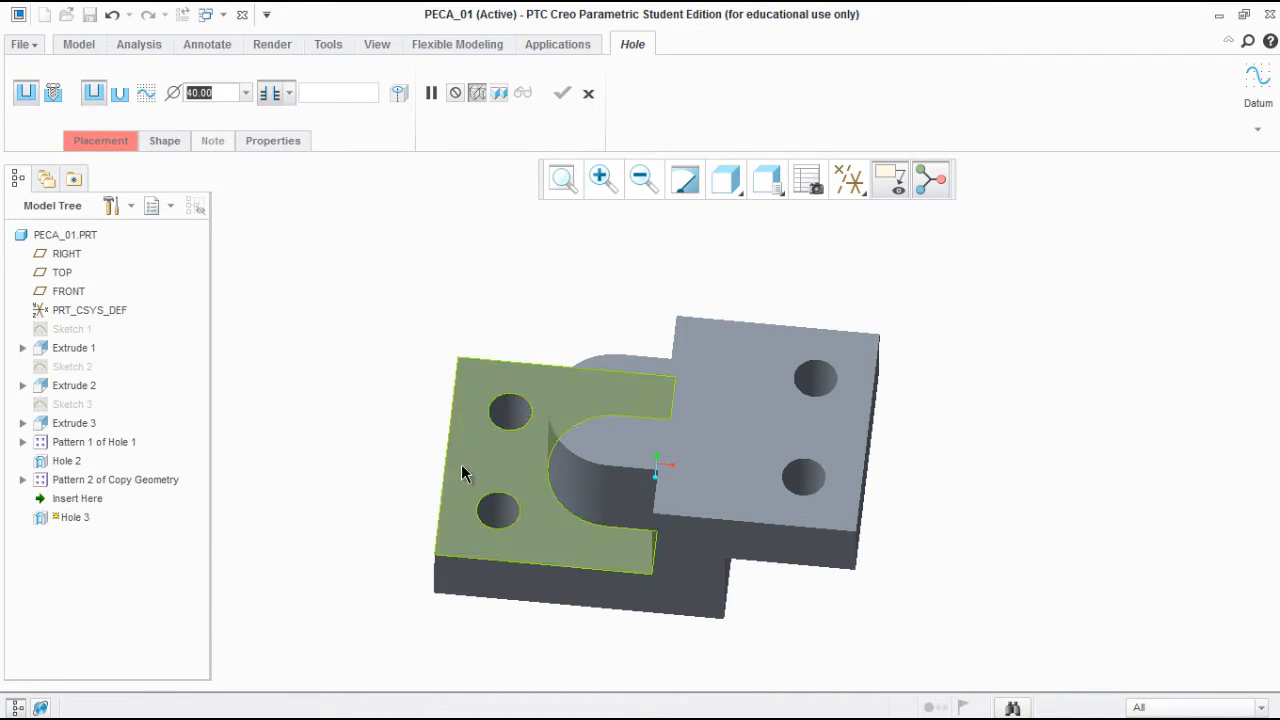
{"action": "left_click", "coordinate": [100, 141]}
{"action": "left_click", "coordinate": [600, 412]}
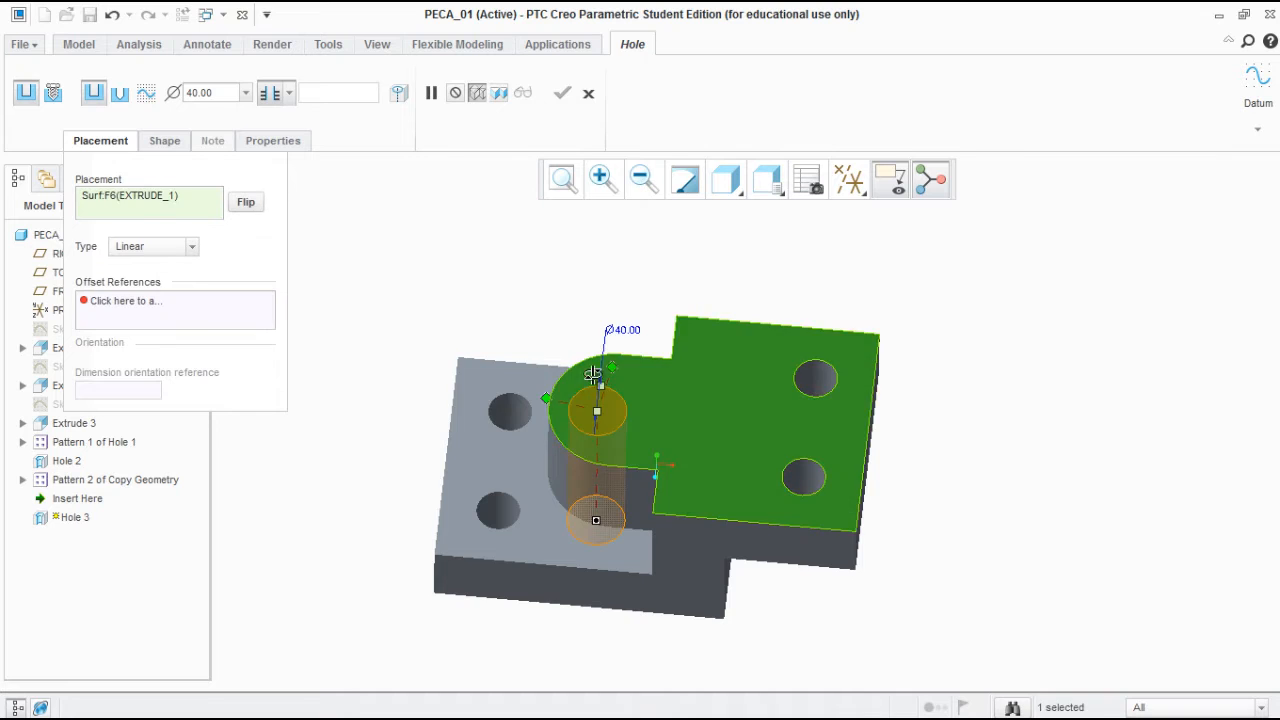
Turn on the datum plane display while placing the hole
{"action": "left_click", "coordinate": [850, 182]}
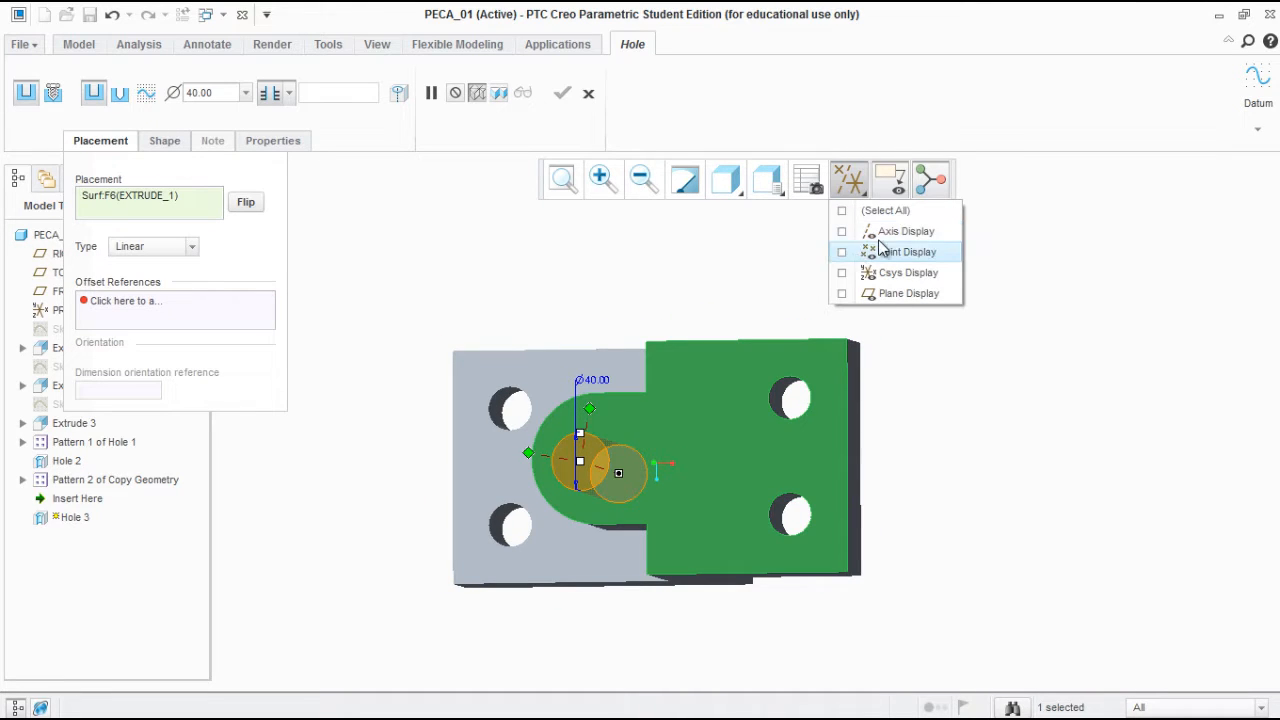
{"action": "left_click", "coordinate": [888, 293]}
{"action": "scroll", "coordinate": [590, 410], "scroll_direction": "down", "scroll_amount": 3}
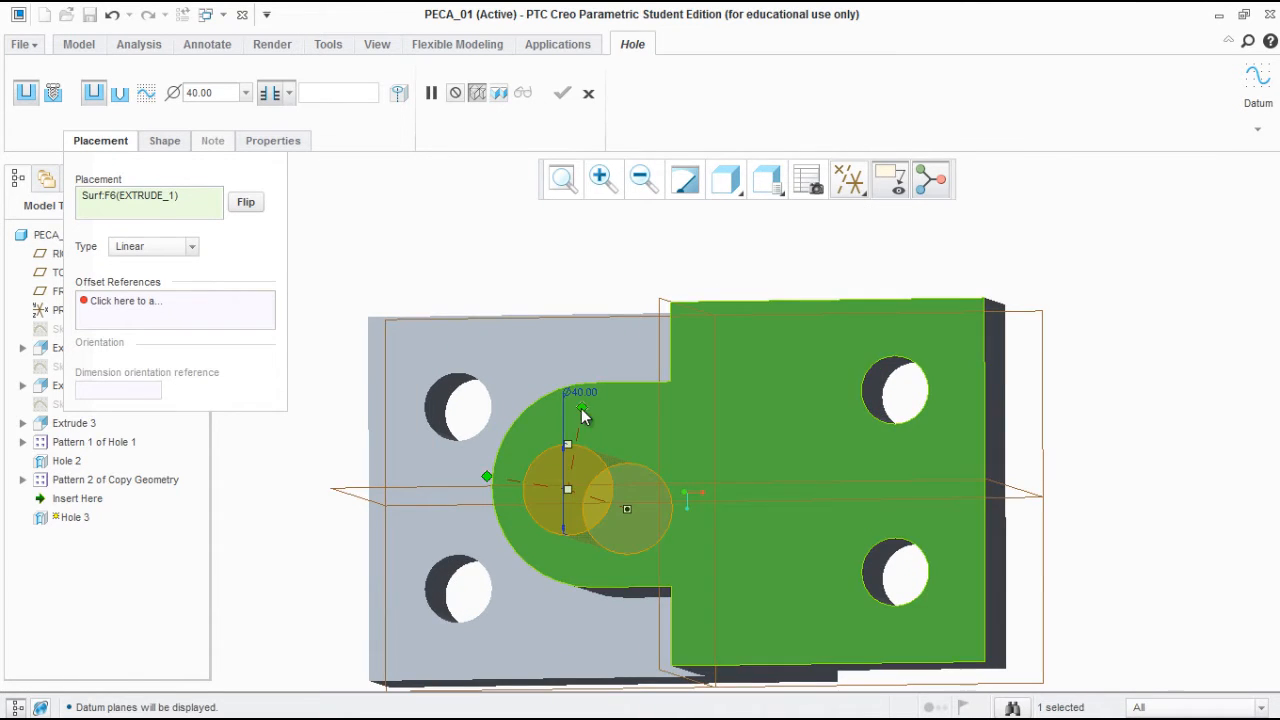
Attach the hole's two offset reference handles to the FRONT and RIGHT datum planes
{"action": "left_click_drag", "start_coordinate": [624, 492], "coordinate": [626, 491]}
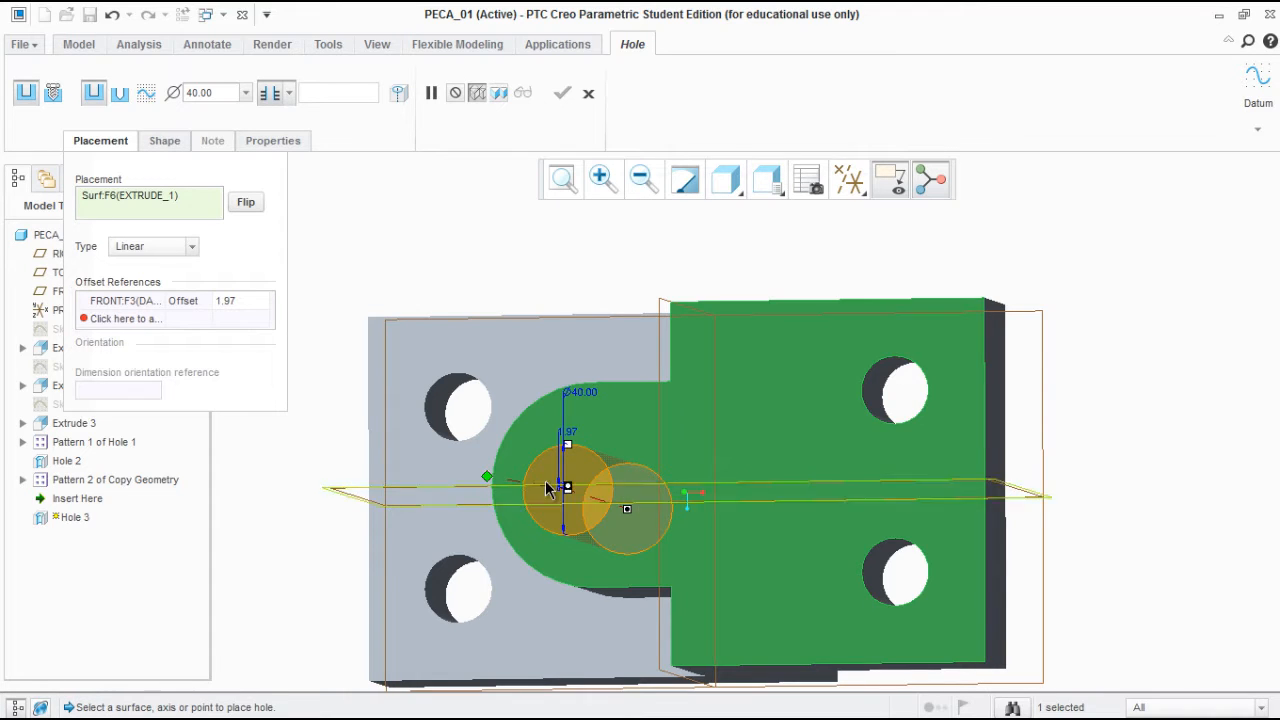
{"action": "middle_click_drag", "start_coordinate": [615, 441], "coordinate": [628, 448]}
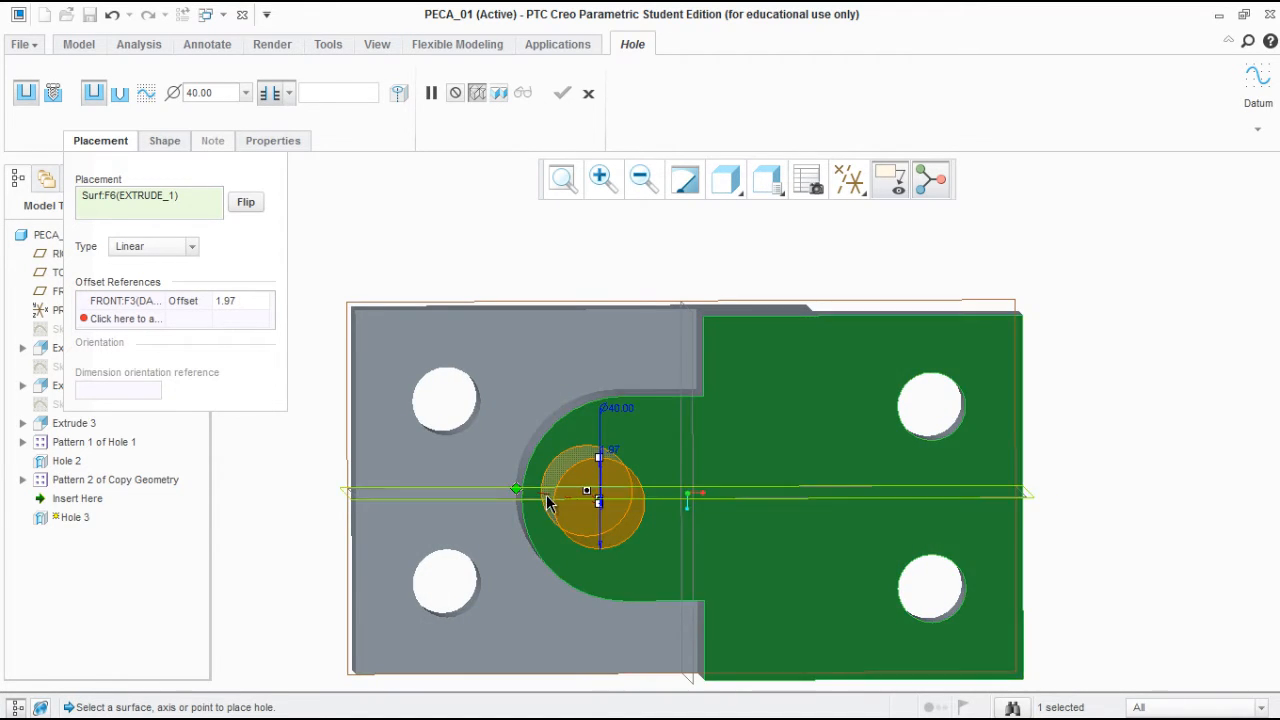
{"action": "mouse_move", "coordinate": [606, 493]}
{"action": "middle_mouse_down"}
{"action": "mouse_move", "coordinate": [643, 489]}
{"action": "mouse_move", "coordinate": [600, 485]}
{"action": "middle_mouse_up"}
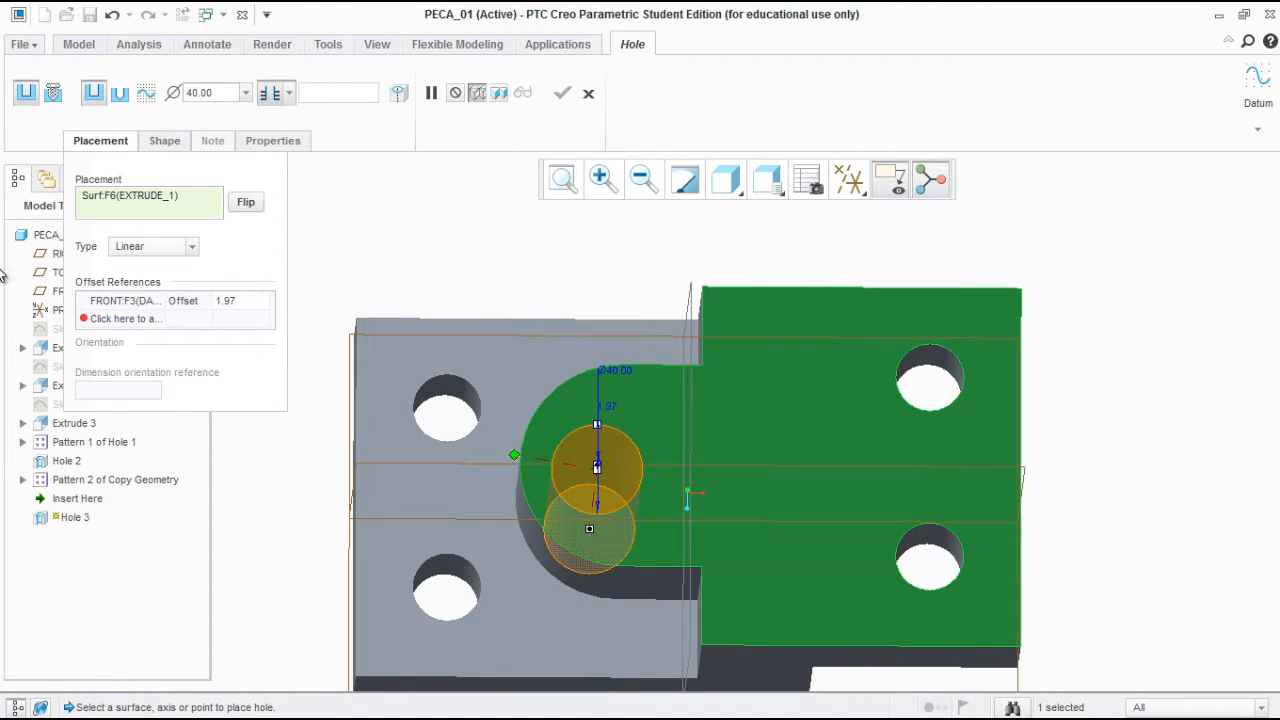
{"action": "left_click_drag", "start_coordinate": [514, 455], "coordinate": [688, 440]}
{"action": "middle_click_drag", "start_coordinate": [651, 443], "coordinate": [614, 509]}
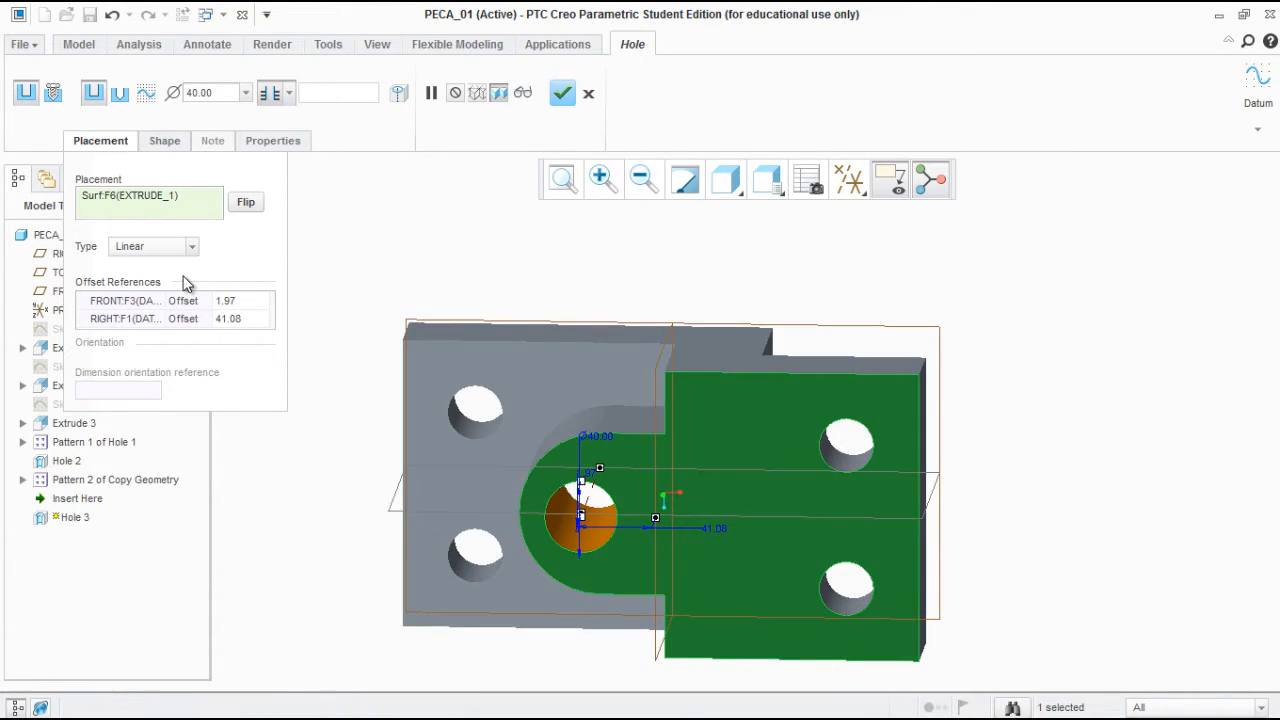
Change the hole's FRONT plane reference from Offset to Align
{"action": "left_click", "coordinate": [190, 301]}
{"action": "left_click", "coordinate": [198, 301]}
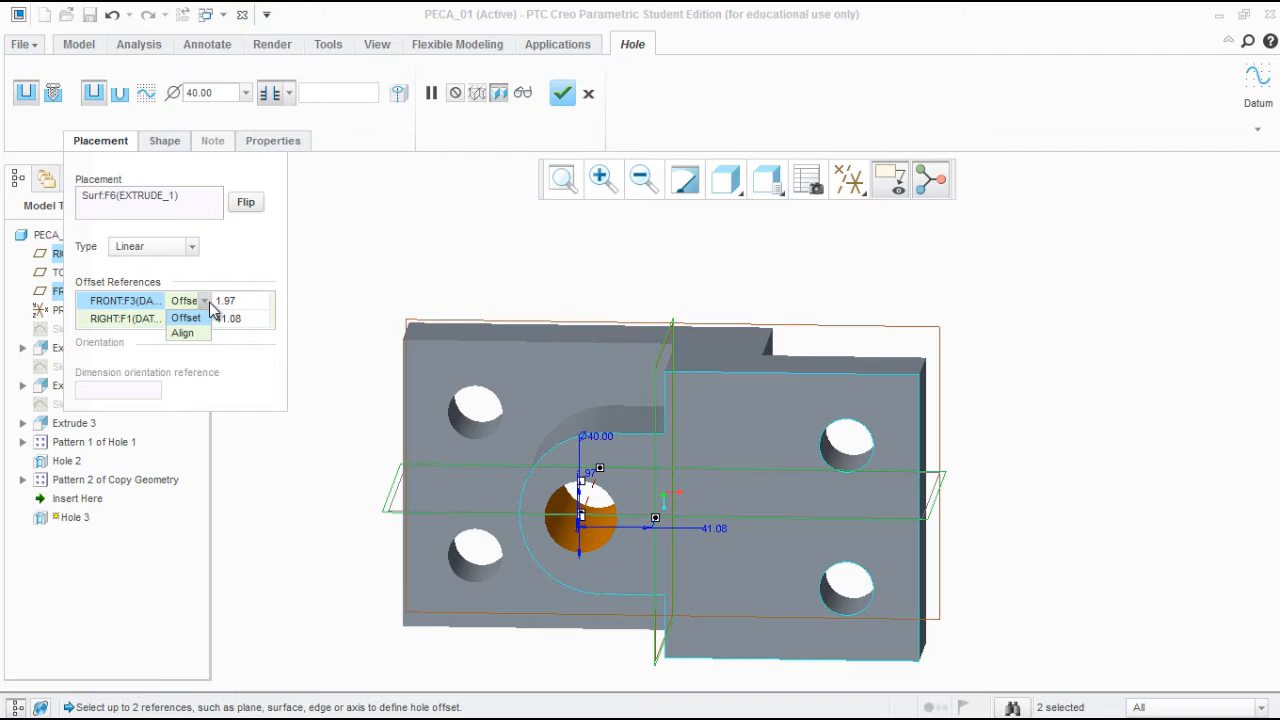
{"action": "left_click", "coordinate": [207, 314]}
{"action": "left_click", "coordinate": [199, 307]}
{"action": "left_click", "coordinate": [200, 331]}
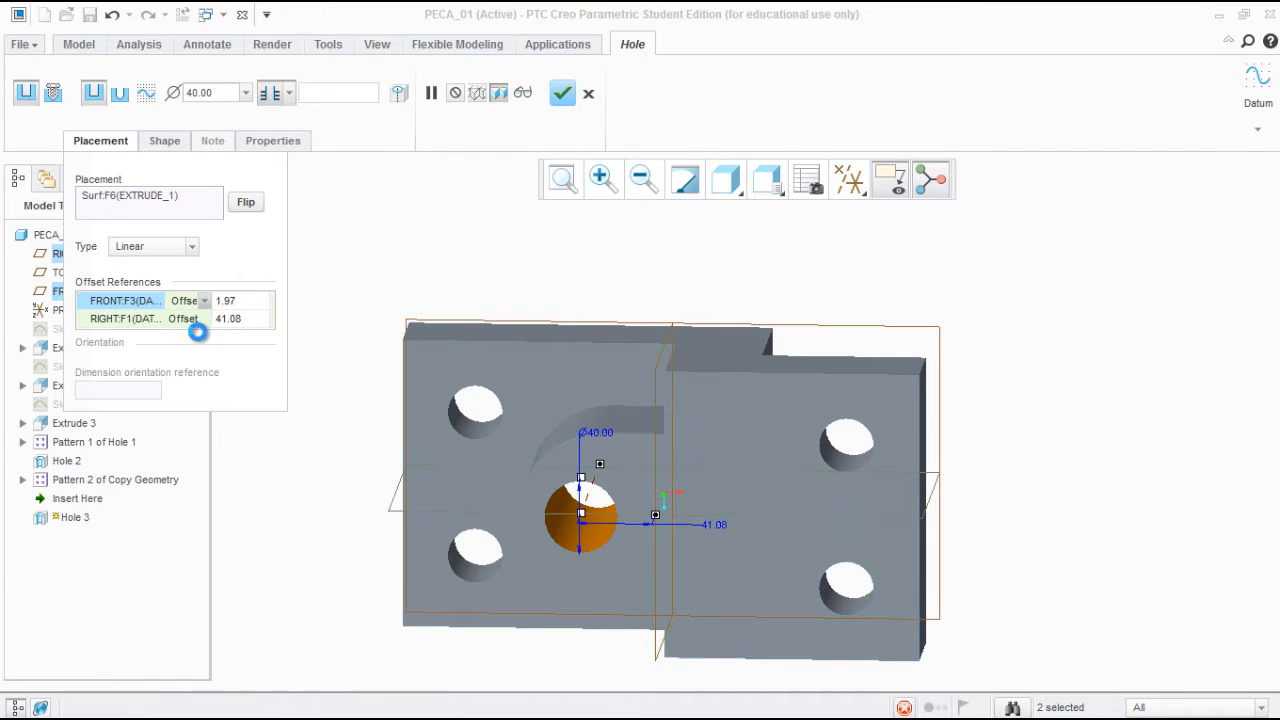
{"action": "middle_click_drag", "start_coordinate": [675, 549], "coordinate": [684, 481]}
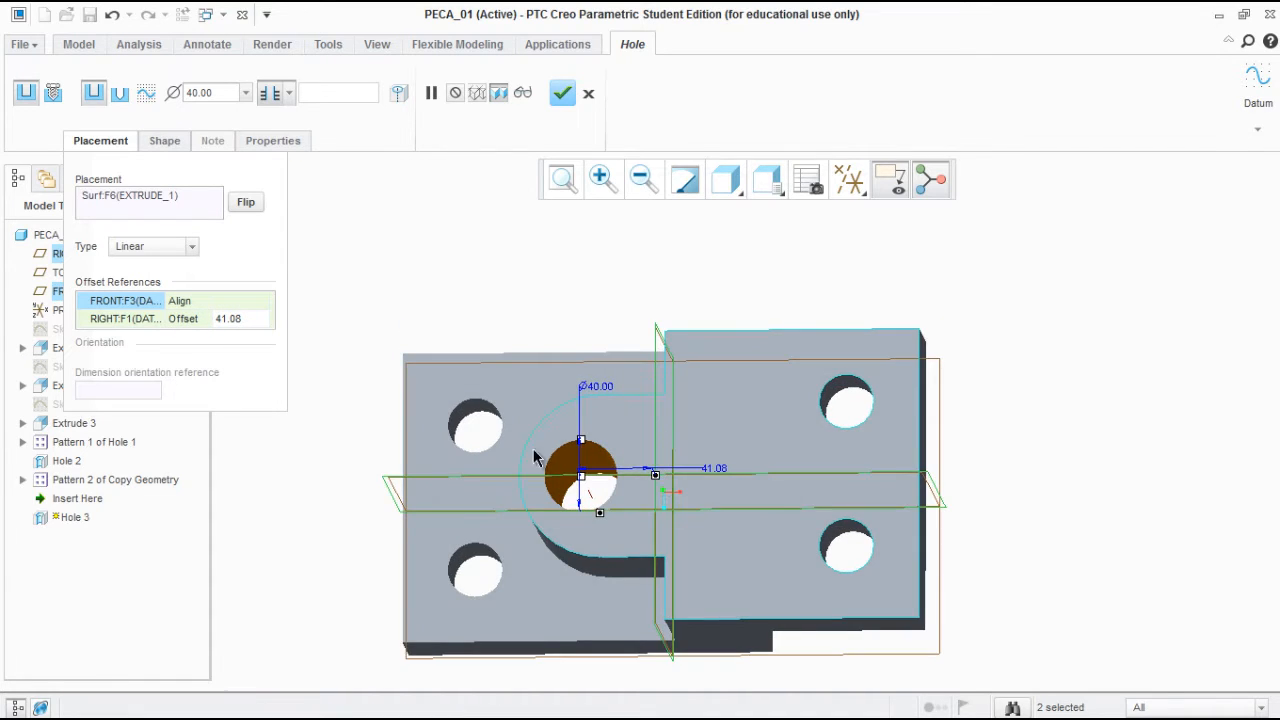
Set the hole's offset from the RIGHT plane to 30, then cancel the hole feature
{"action": "left_click", "coordinate": [238, 320]}
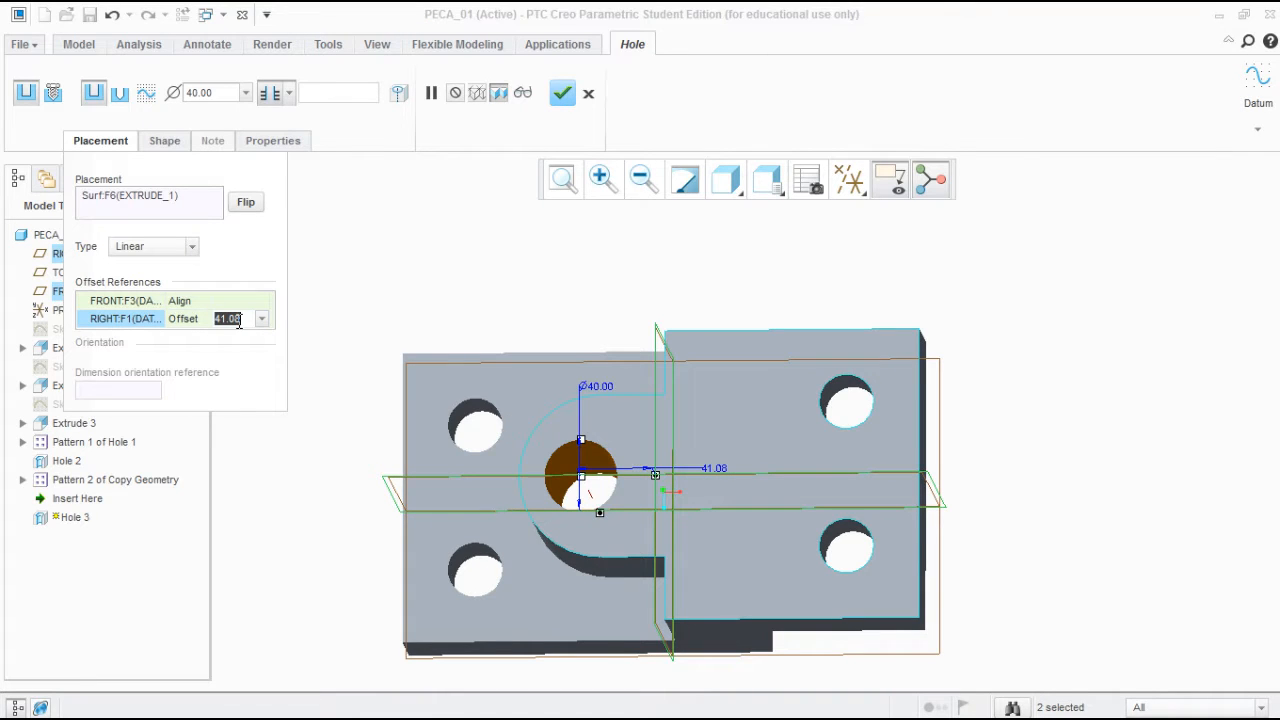
{"action": "type", "text": "30"}
{"action": "key", "text": "Return"}
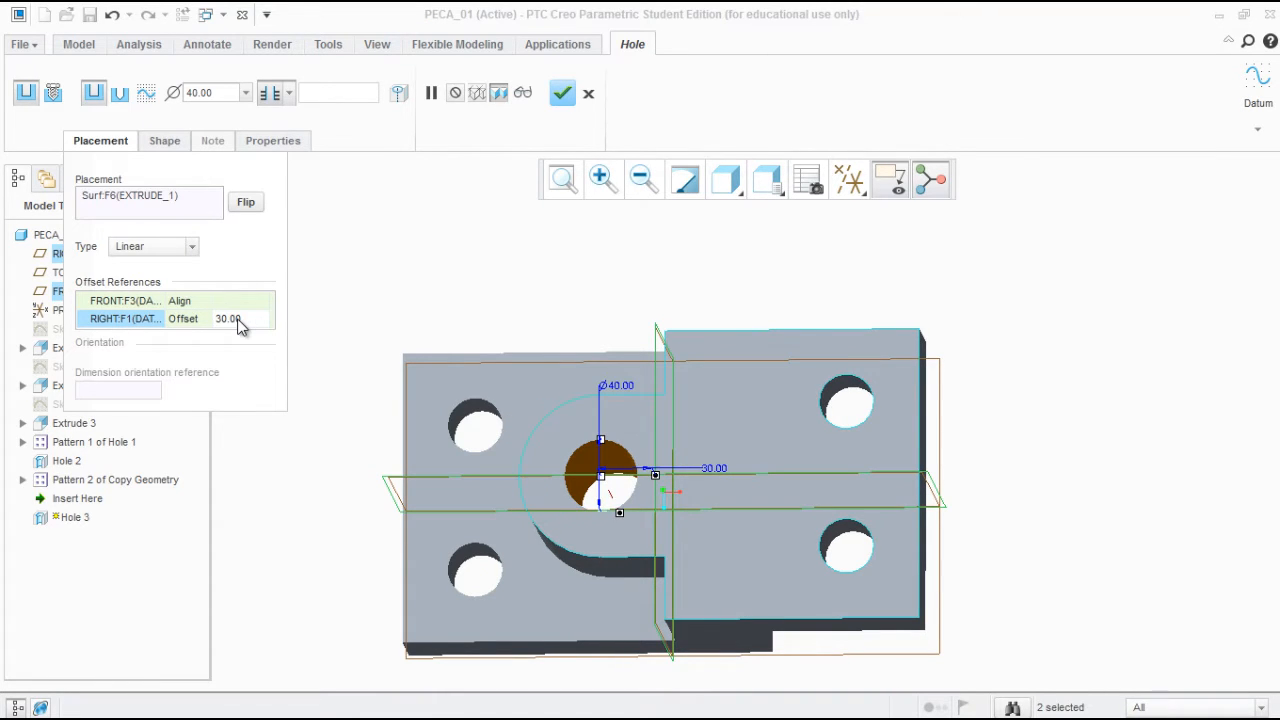
{"action": "mouse_move", "coordinate": [590, 449]}
{"action": "middle_mouse_down"}
{"action": "mouse_move", "coordinate": [606, 454]}
{"action": "mouse_move", "coordinate": [655, 412]}
{"action": "middle_mouse_up"}
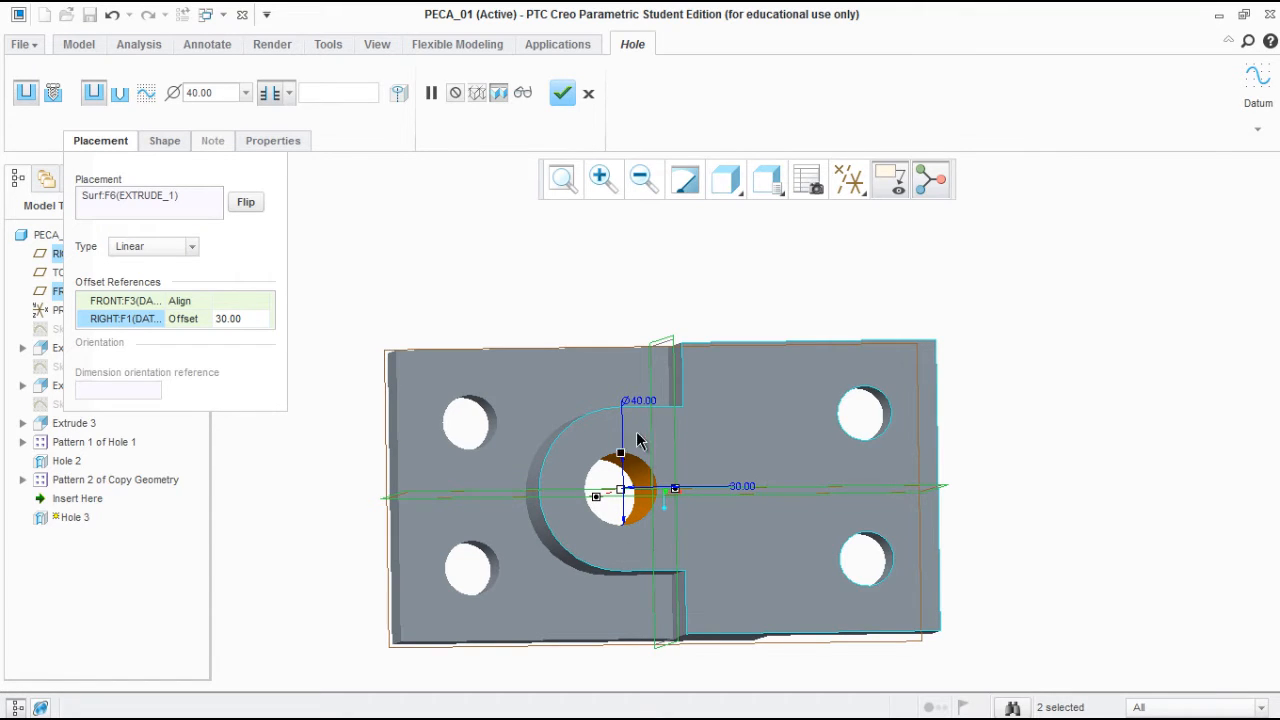
{"action": "middle_click_drag", "start_coordinate": [770, 530], "coordinate": [760, 480]}
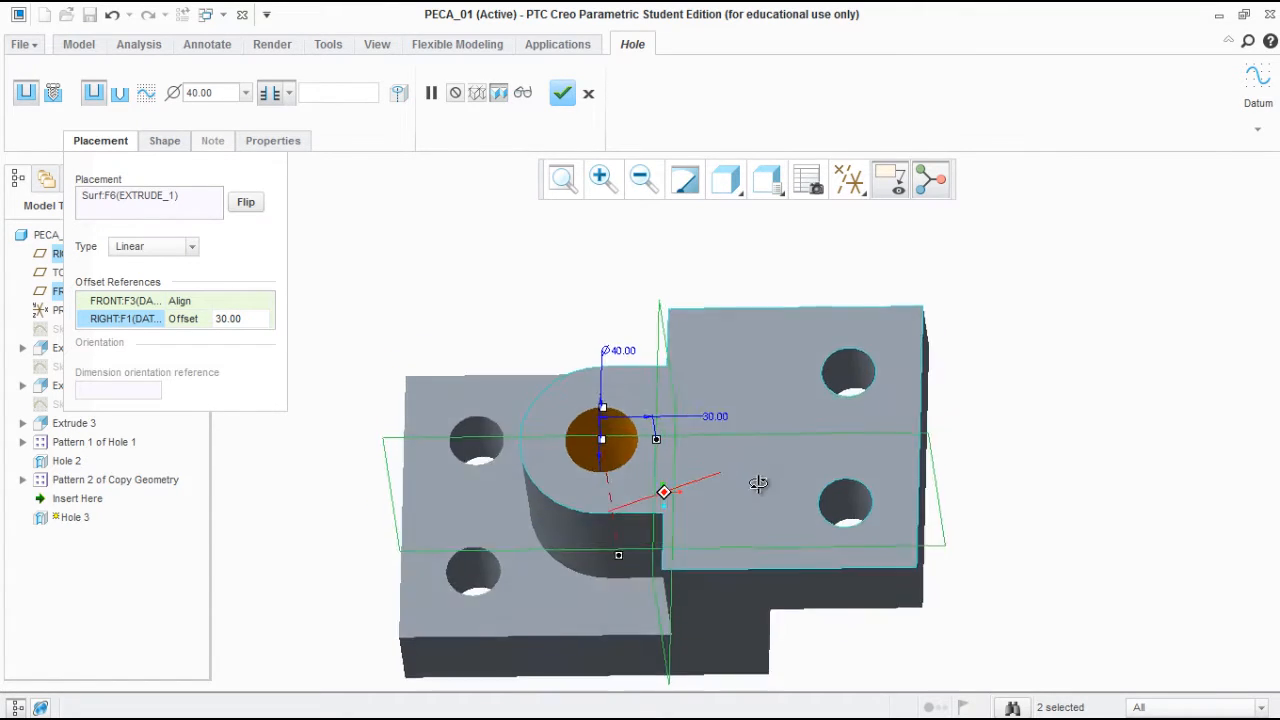
{"action": "left_click", "coordinate": [587, 94]}
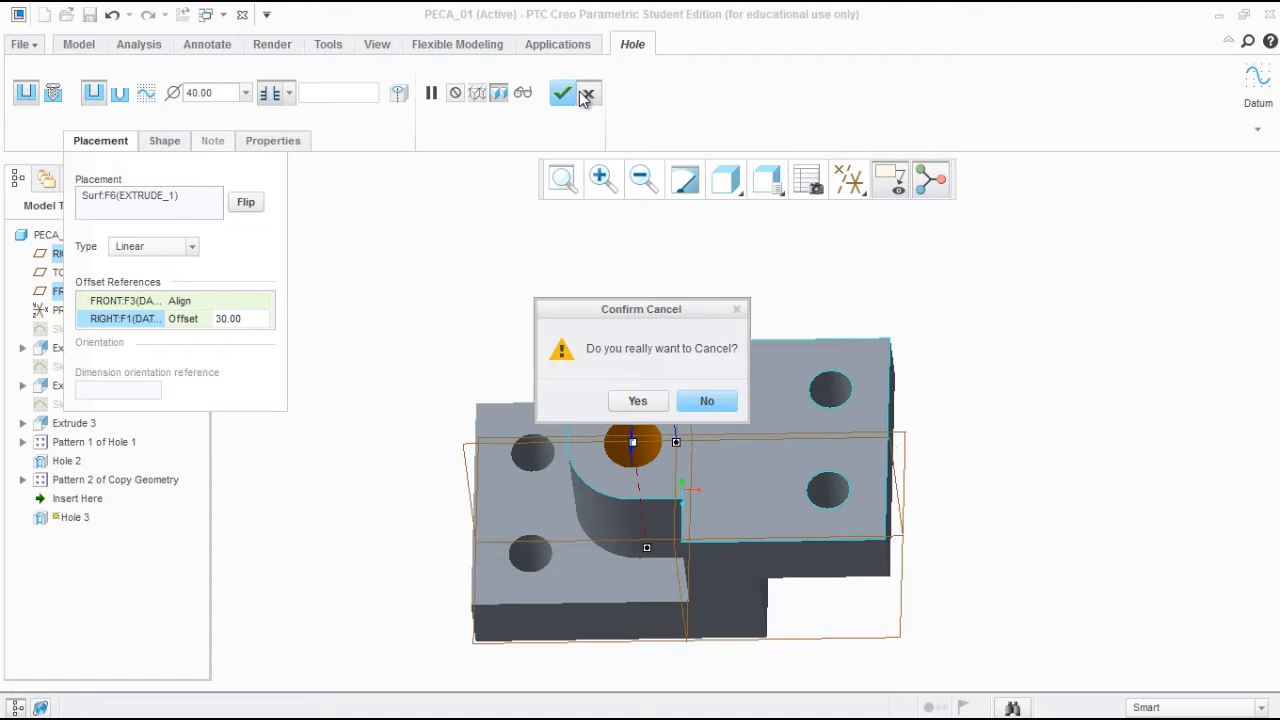
{"action": "left_click", "coordinate": [636, 401]}
Open Sketch 3 to review the boss arc's radius and center distance, then close the sketch without changes
{"action": "middle_click_drag", "start_coordinate": [628, 404], "coordinate": [640, 294]}
{"action": "middle_click_drag", "start_coordinate": [685, 403], "coordinate": [610, 400]}
{"action": "left_click", "coordinate": [76, 409]}
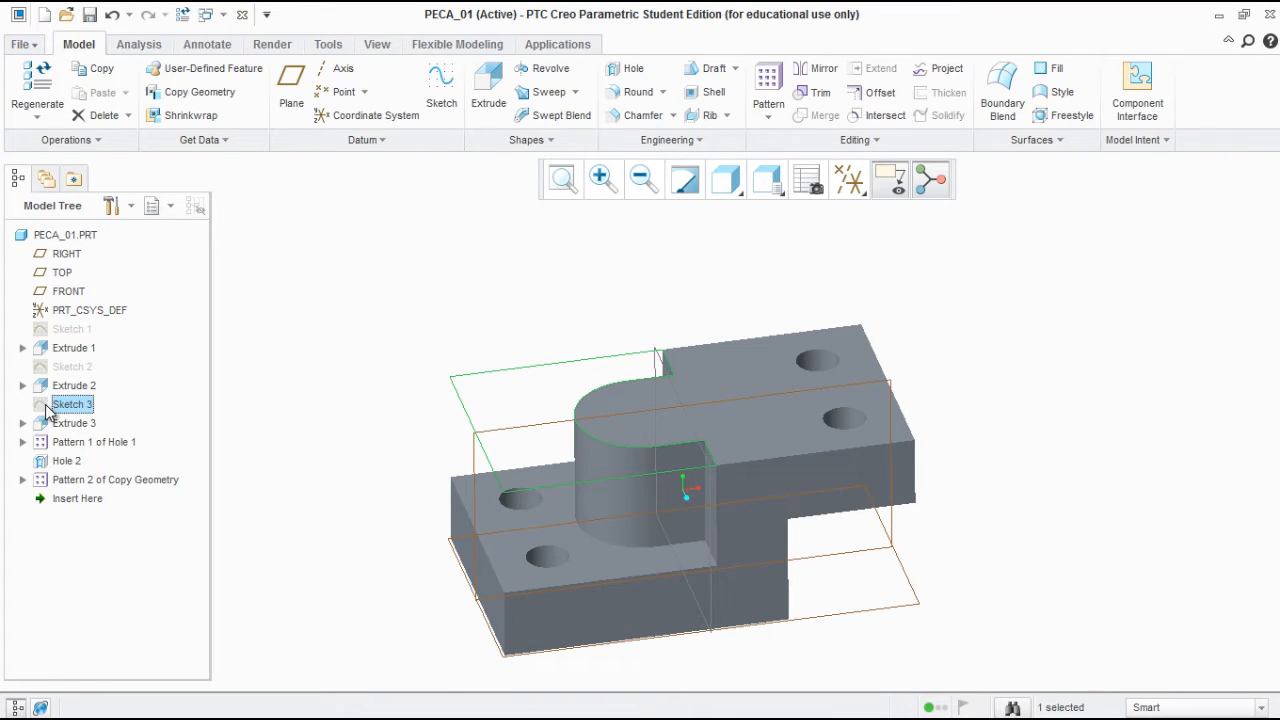
{"action": "right_click", "coordinate": [47, 412]}
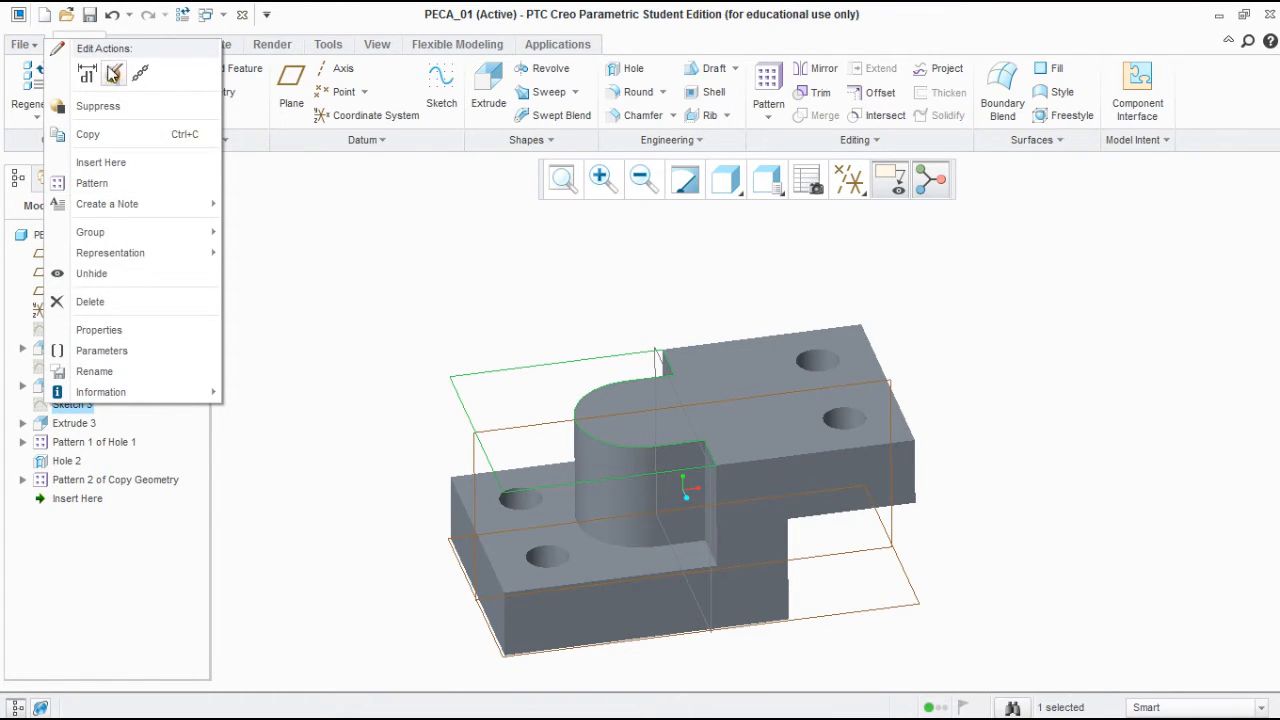
{"action": "left_click", "coordinate": [107, 72]}
{"action": "scroll", "coordinate": [605, 395], "scroll_direction": "down", "scroll_amount": 4}
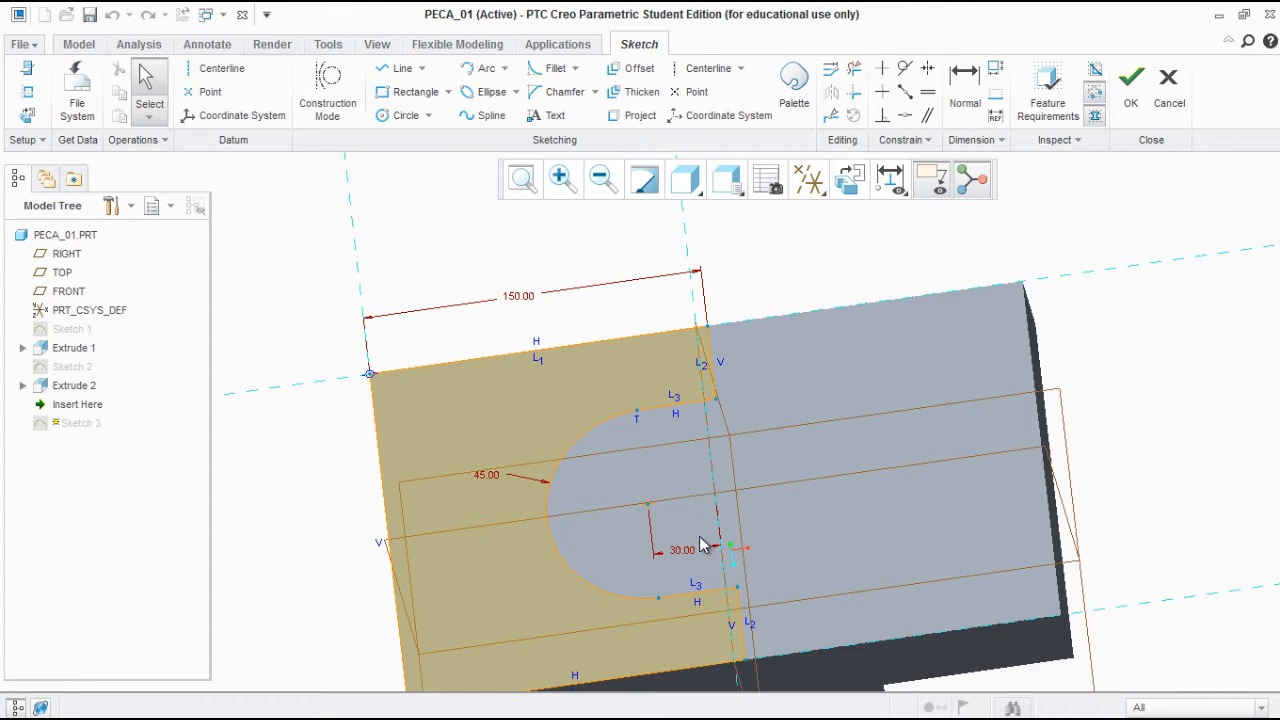
{"action": "left_click", "coordinate": [1133, 100]}
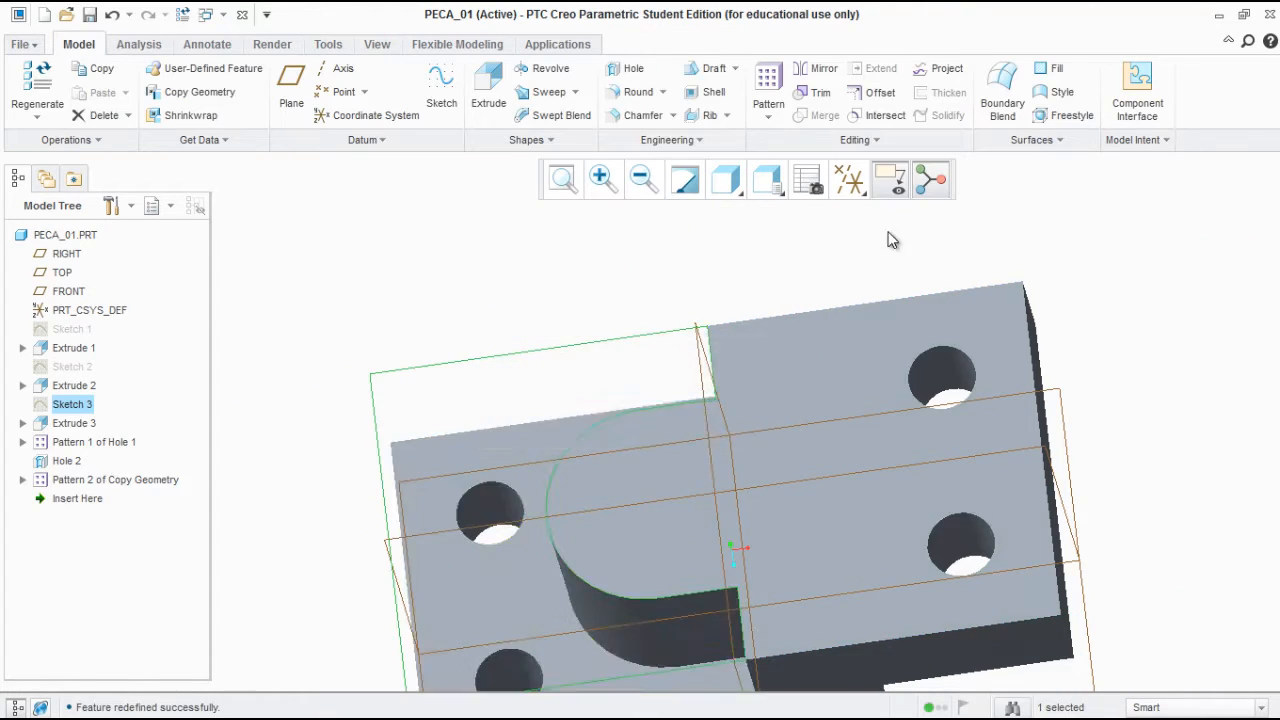
Create a datum axis through the boss's cylindrical surface from Extrude 3
{"action": "left_click", "coordinate": [320, 69]}
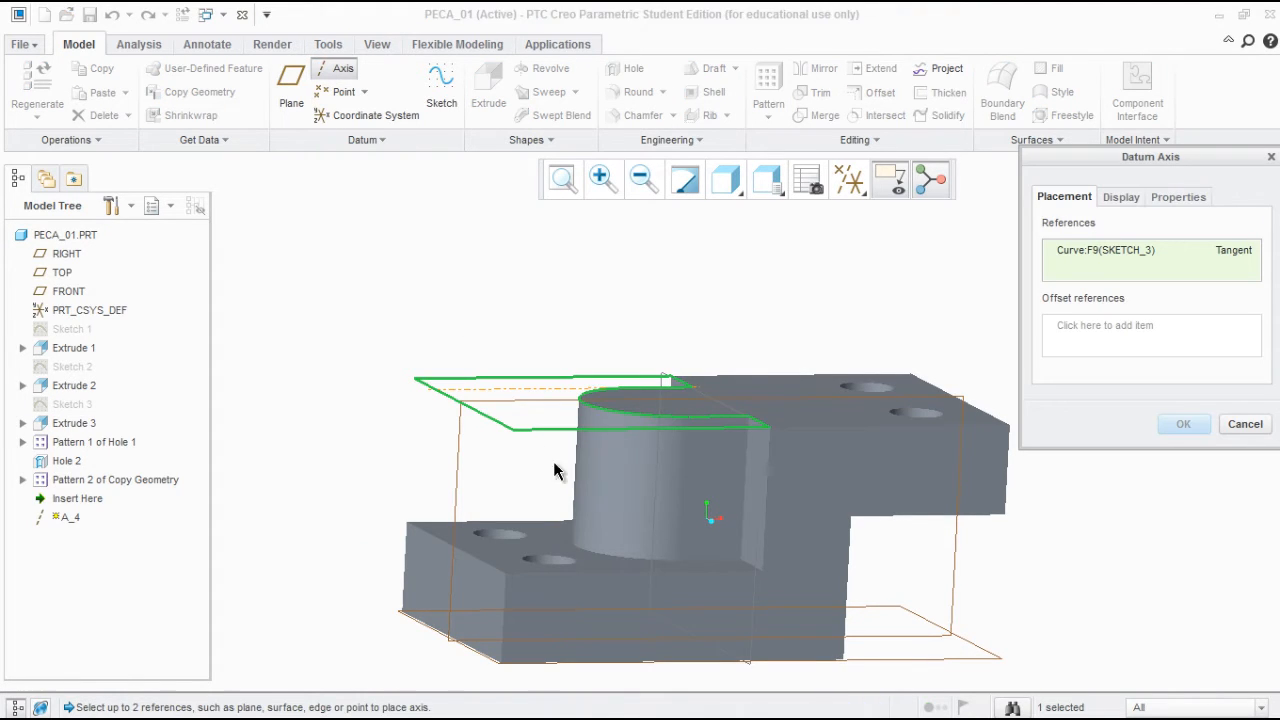
{"action": "left_click", "coordinate": [609, 486]}
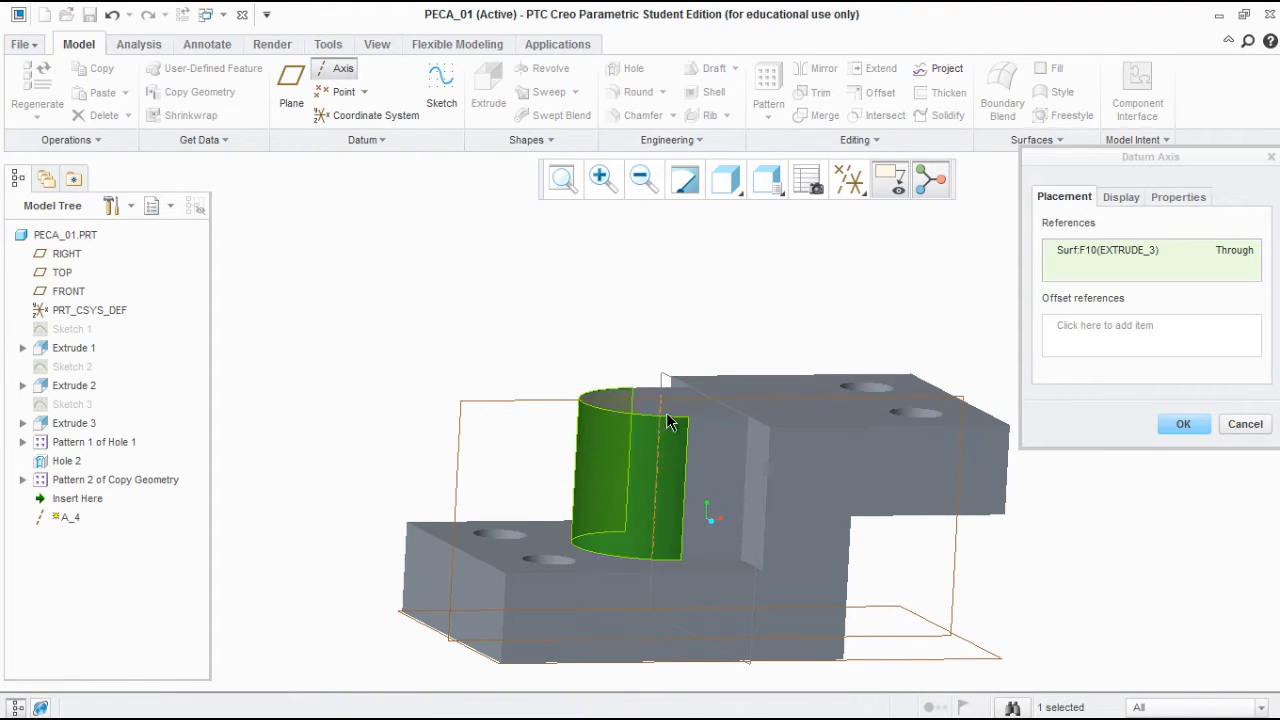
{"action": "middle_click_drag", "start_coordinate": [664, 480], "coordinate": [633, 466]}
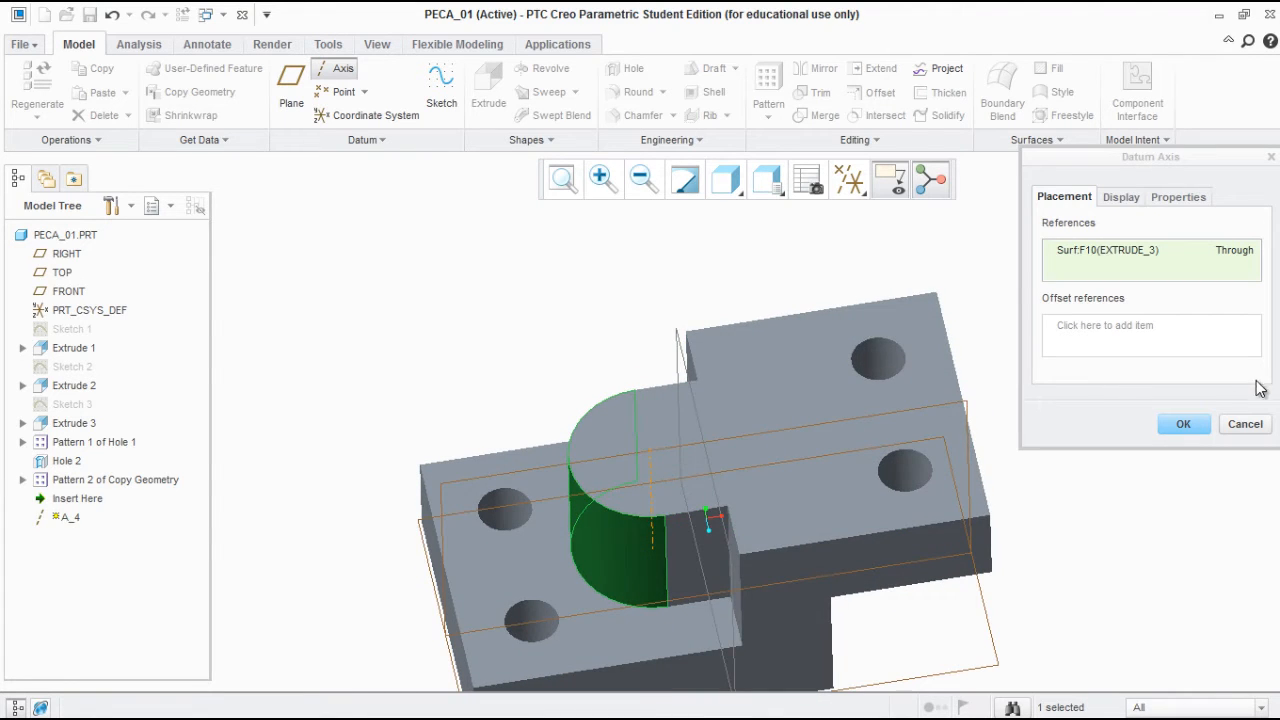
{"action": "middle_click", "coordinate": [633, 466]}
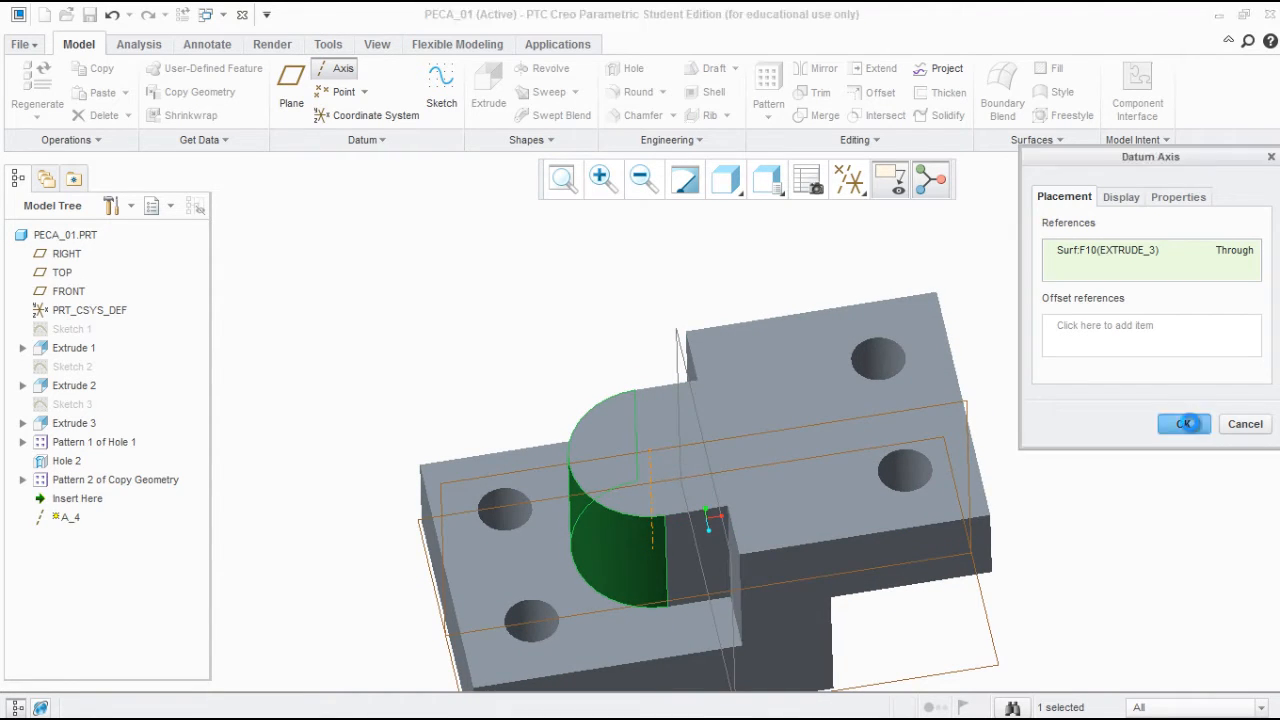
Hide the datum planes and datum points, keeping only the datum axes displayed
{"action": "left_click", "coordinate": [851, 181]}
{"action": "left_click", "coordinate": [900, 293]}
{"action": "left_click", "coordinate": [900, 252]}
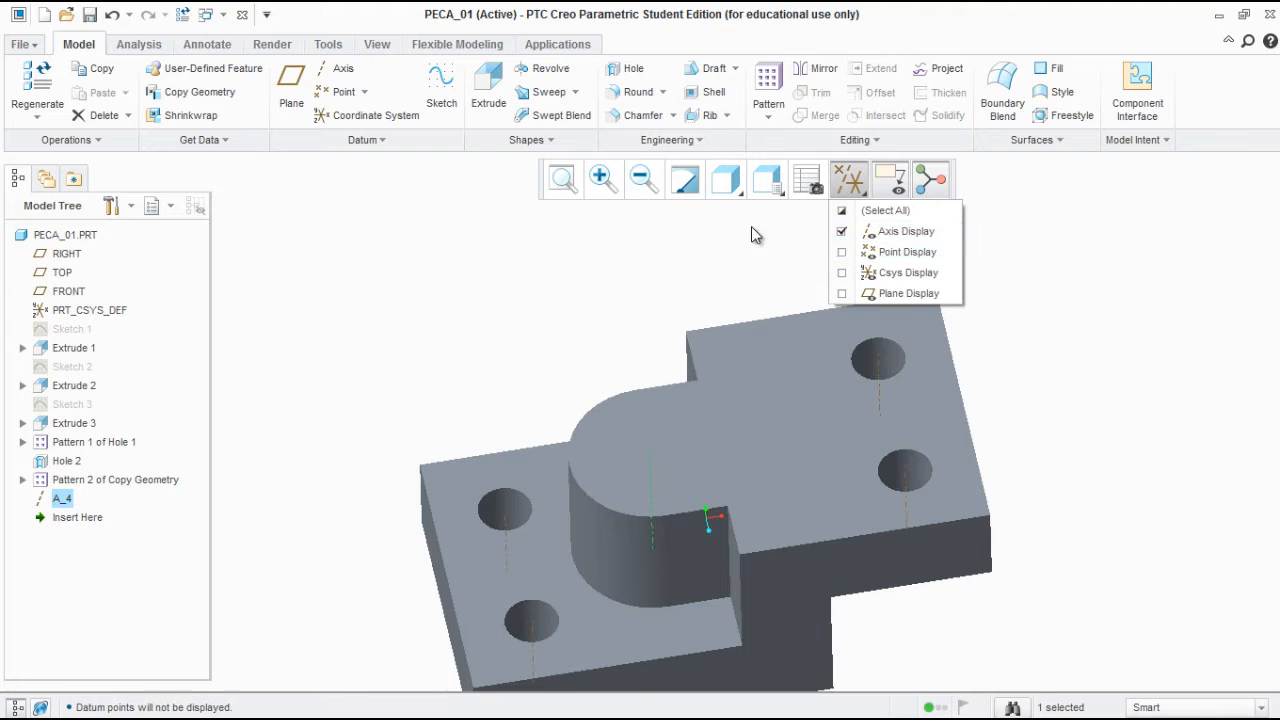
{"action": "left_click", "coordinate": [443, 309]}
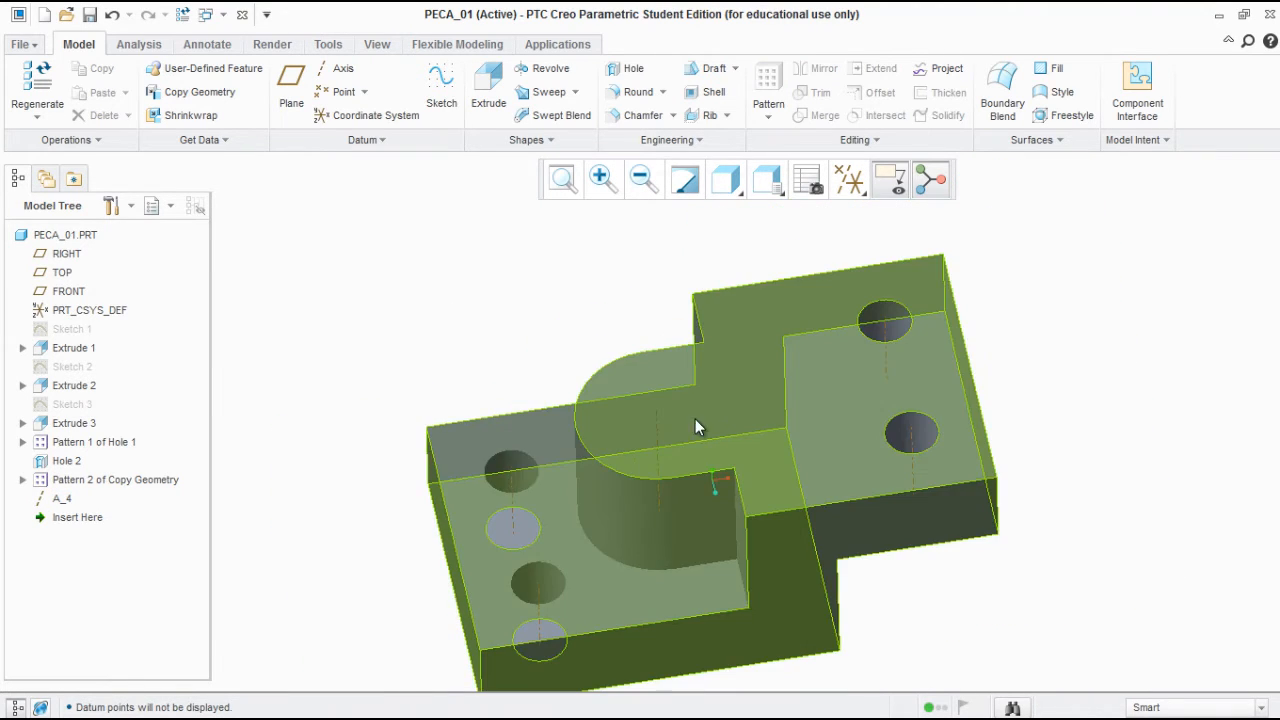
Redefine Sketch 3, setting the boss arc center's distance from the vertical reference to 45 mm, and accept the sketch
{"action": "left_click", "coordinate": [75, 406]}
{"action": "right_click", "coordinate": [85, 412]}
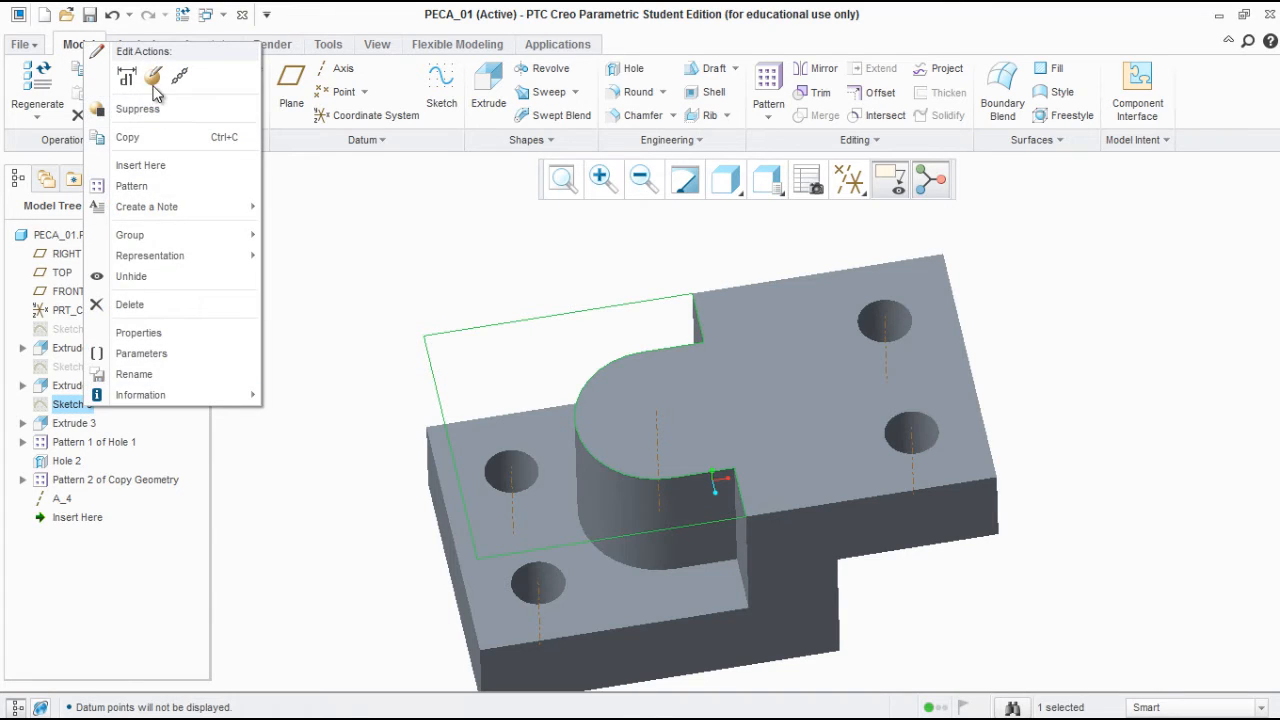
{"action": "left_click", "coordinate": [150, 38]}
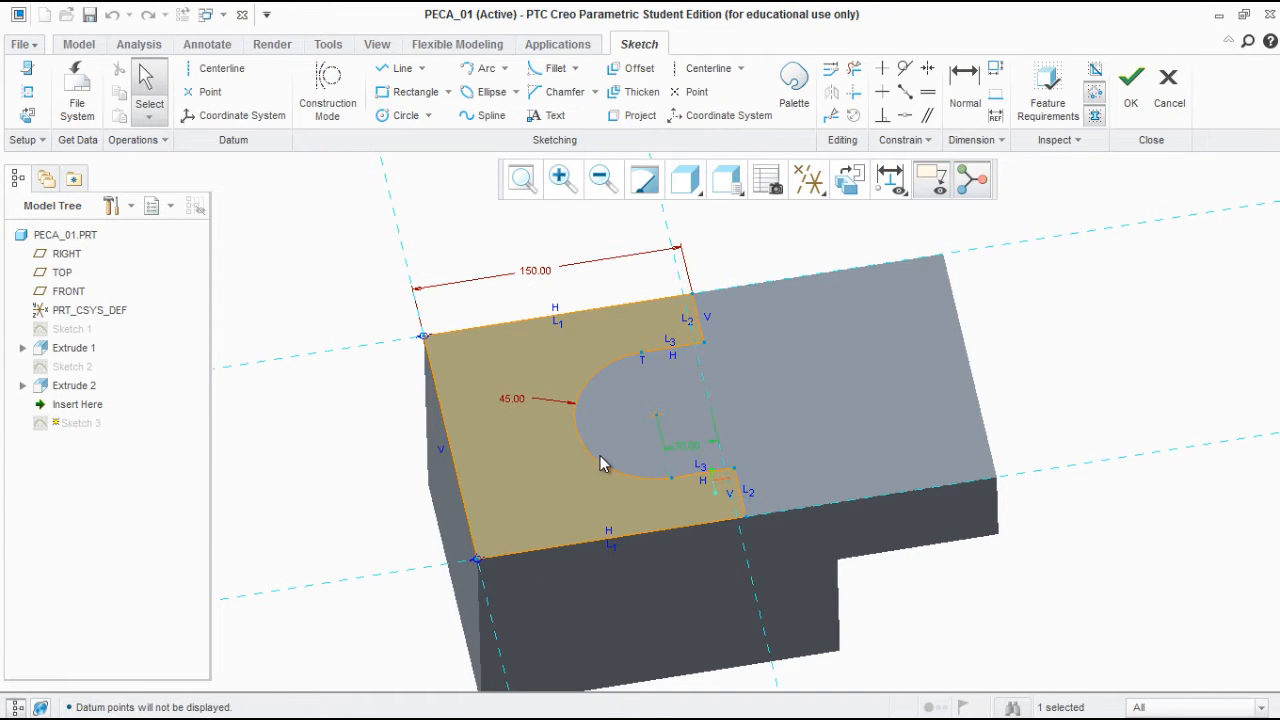
{"action": "left_click", "coordinate": [697, 460]}
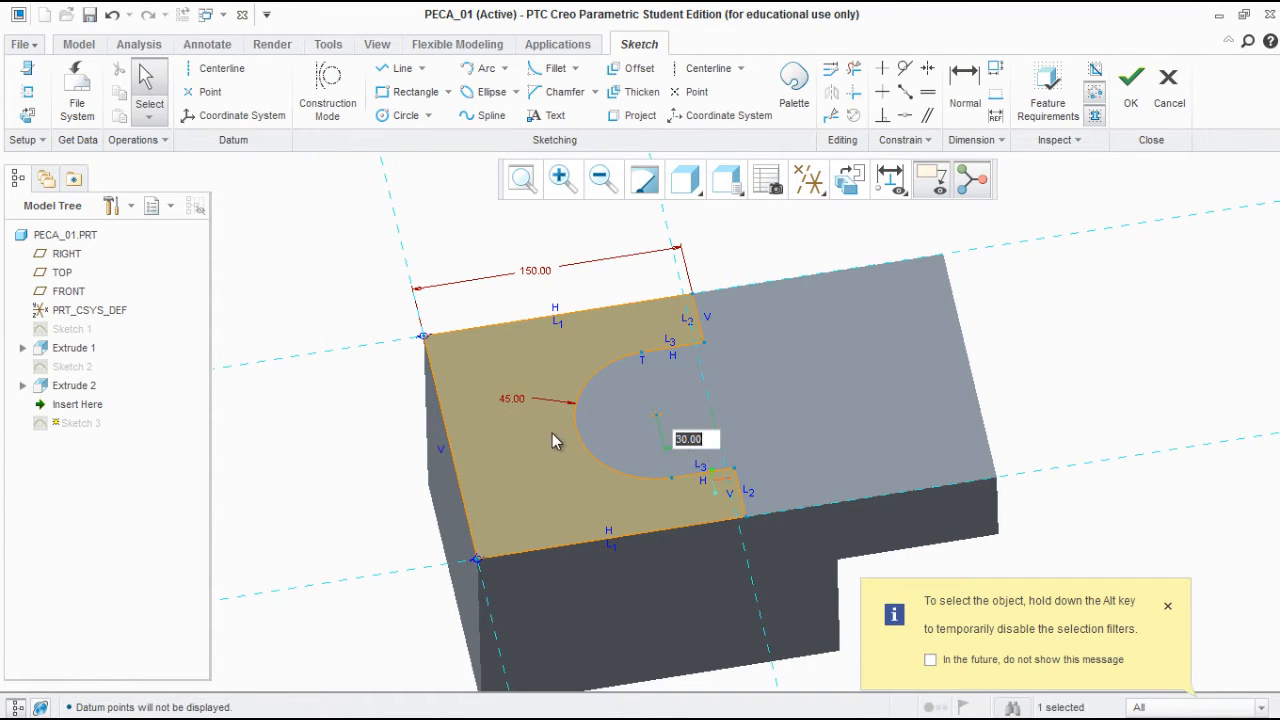
{"action": "type", "text": "40"}
{"action": "key", "text": "Return"}
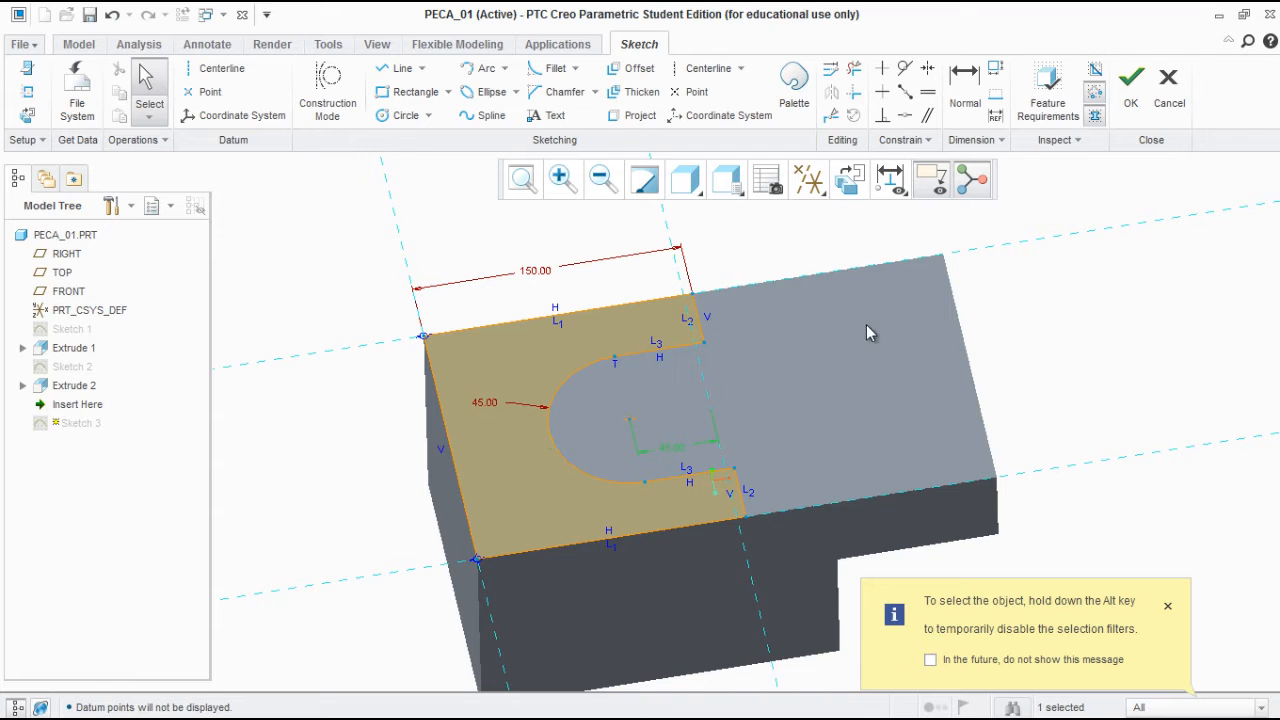
{"action": "left_click", "coordinate": [1131, 80]}
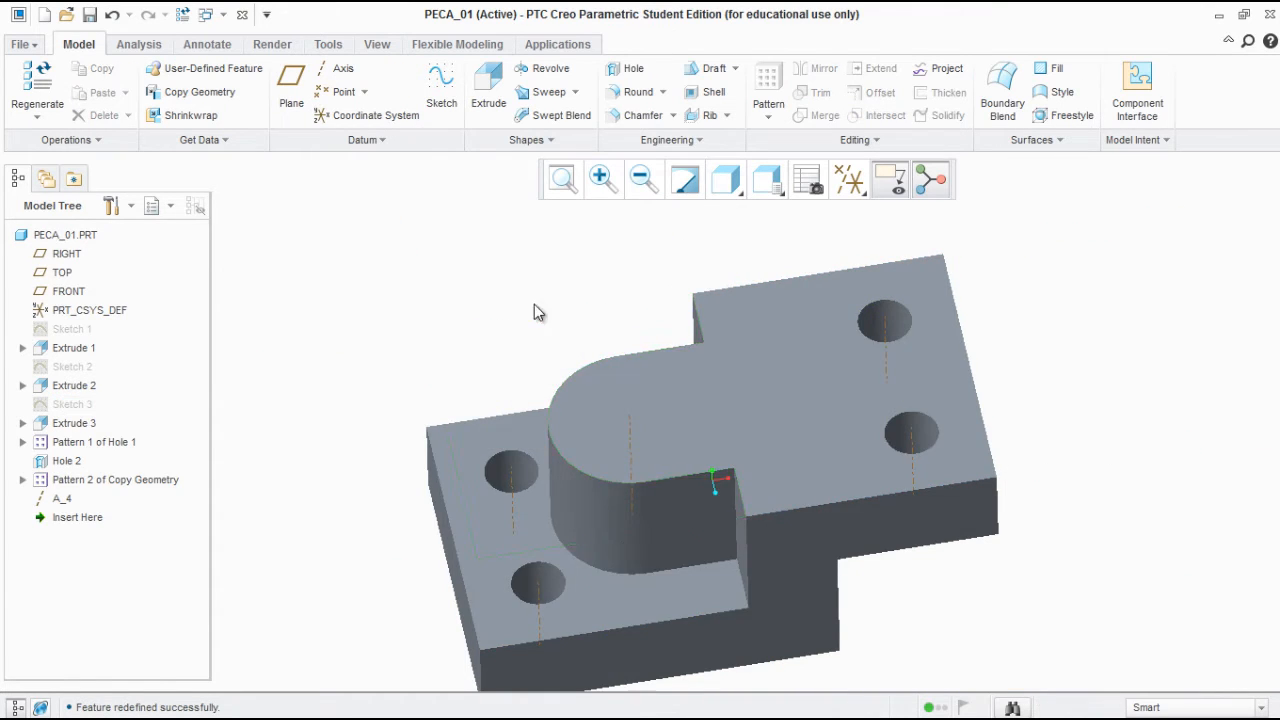
Reopen Sketch 3, set the boss arc center's distance to 30 mm, and accept the sketch
{"action": "left_click", "coordinate": [60, 404]}
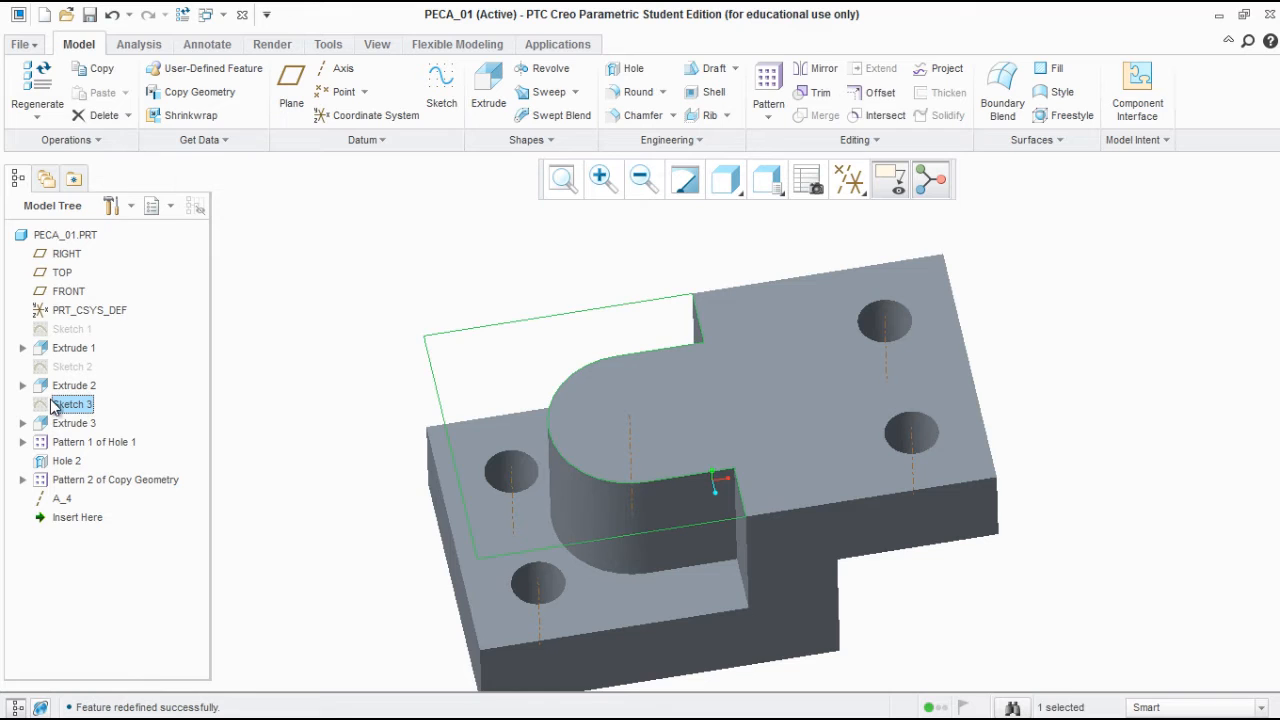
{"action": "right_click", "coordinate": [60, 404]}
{"action": "left_click", "coordinate": [120, 68]}
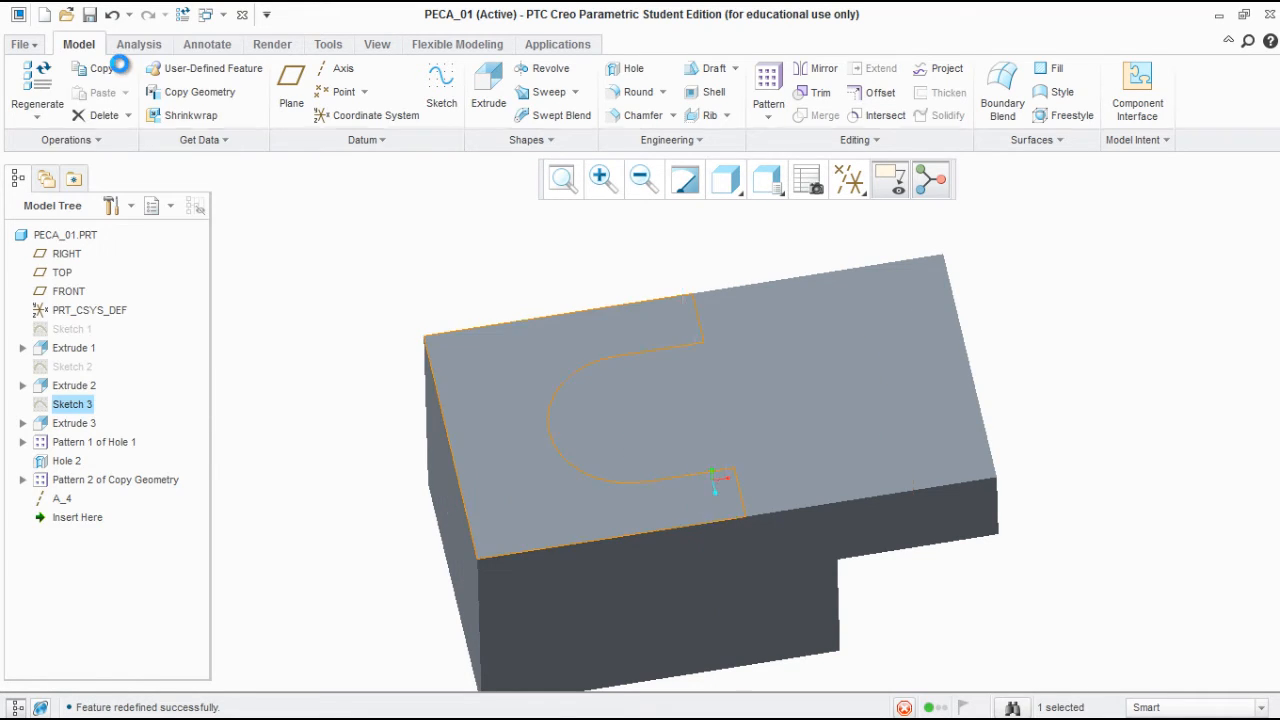
{"action": "left_click", "coordinate": [672, 456]}
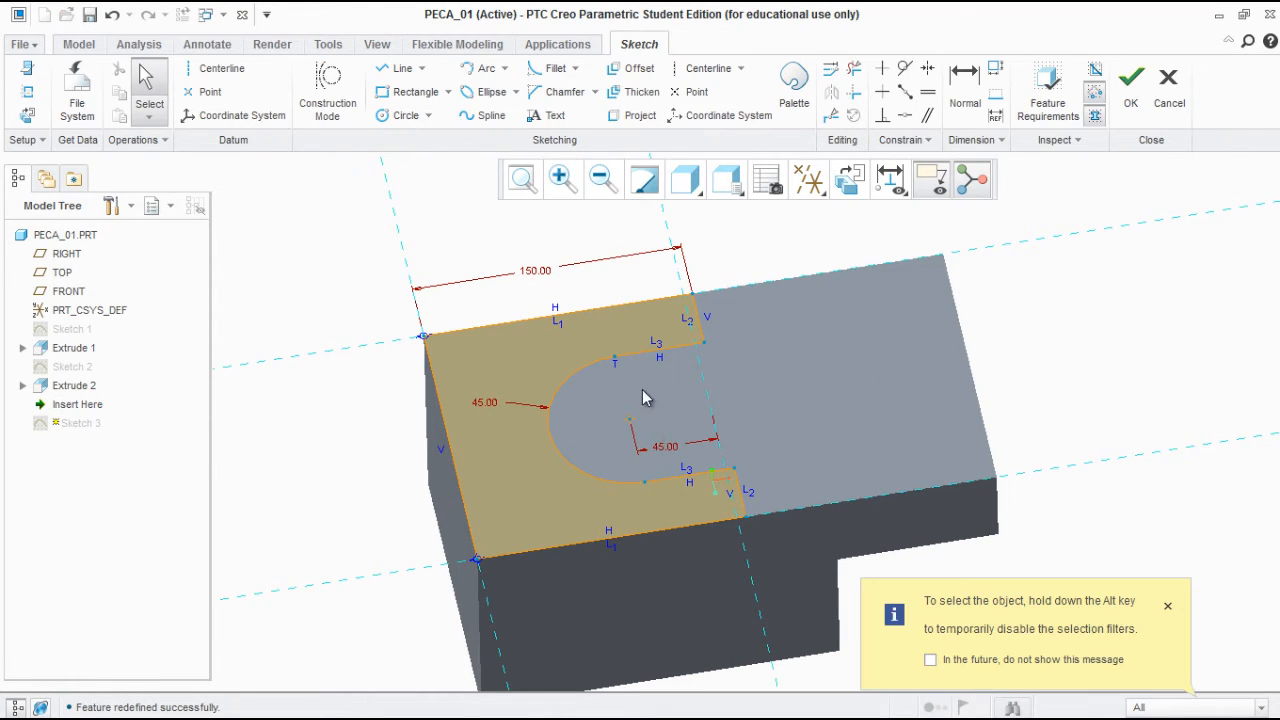
{"action": "double_click", "coordinate": [665, 450]}
{"action": "type", "text": "30"}
{"action": "key", "text": "Return"}
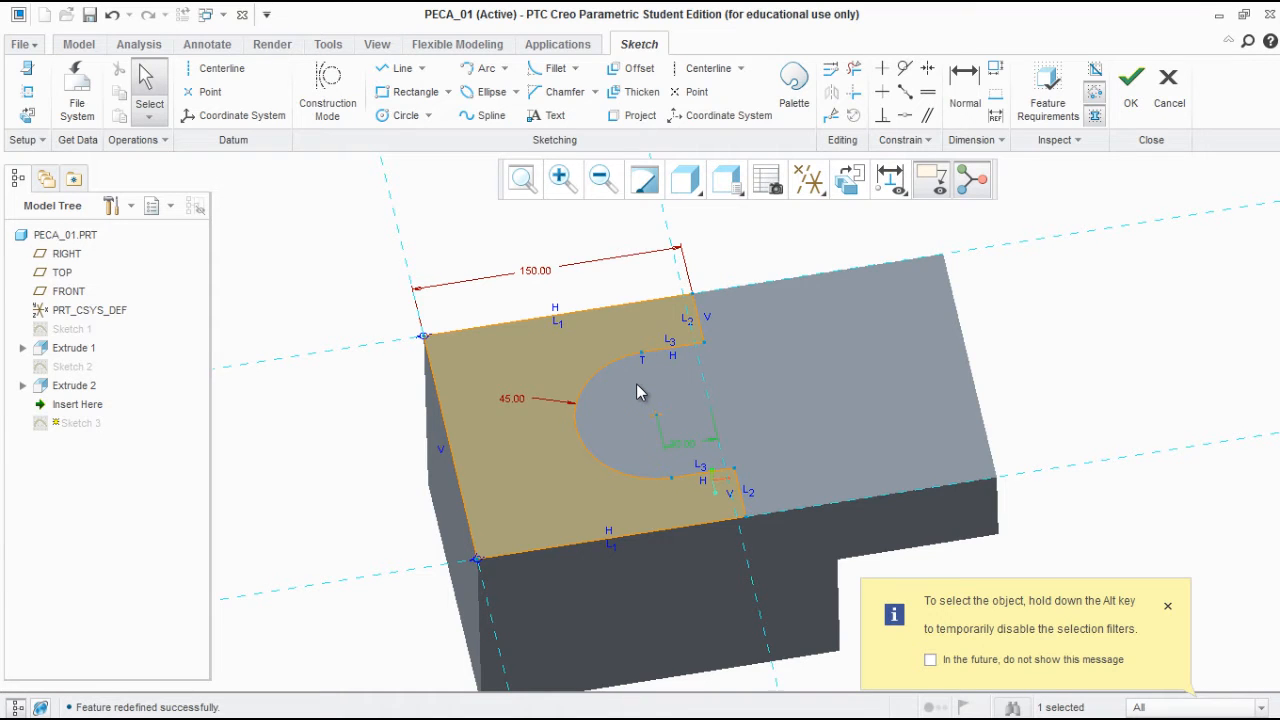
{"action": "left_click", "coordinate": [1131, 80]}
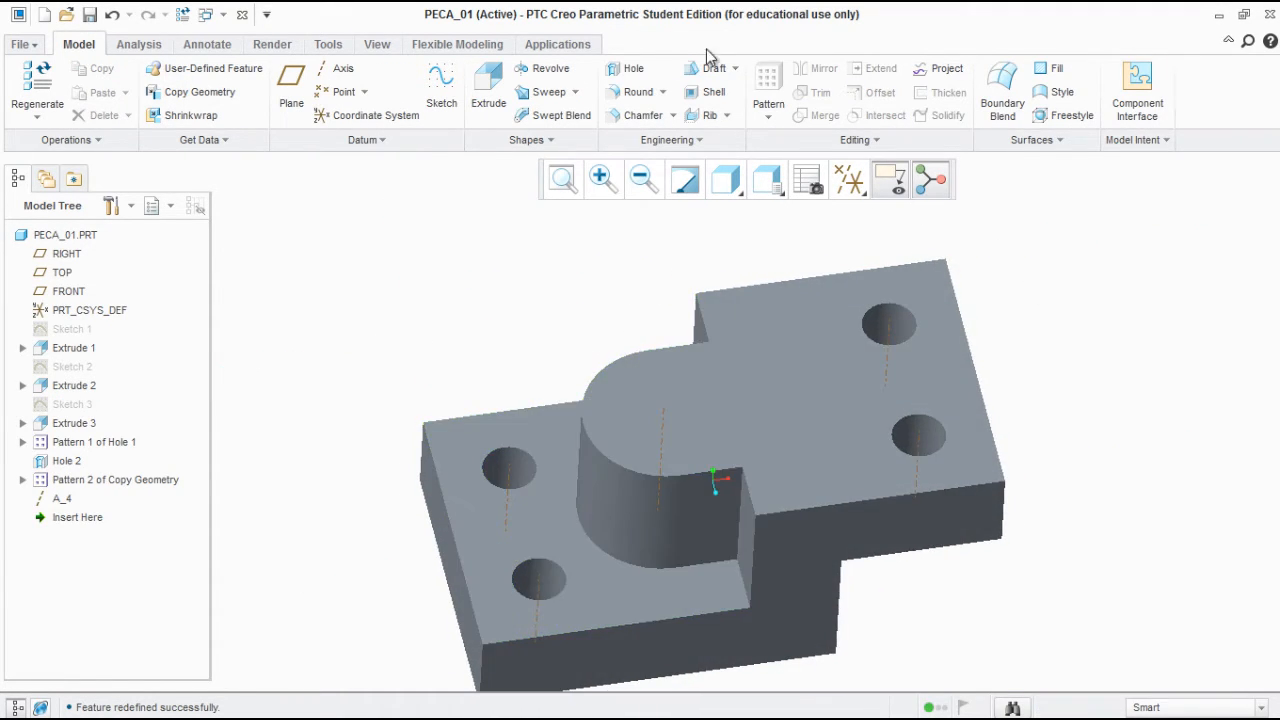
Start a 40 mm hole with through-all depth, placed on the upper face of the boss
{"action": "left_click", "coordinate": [628, 70]}
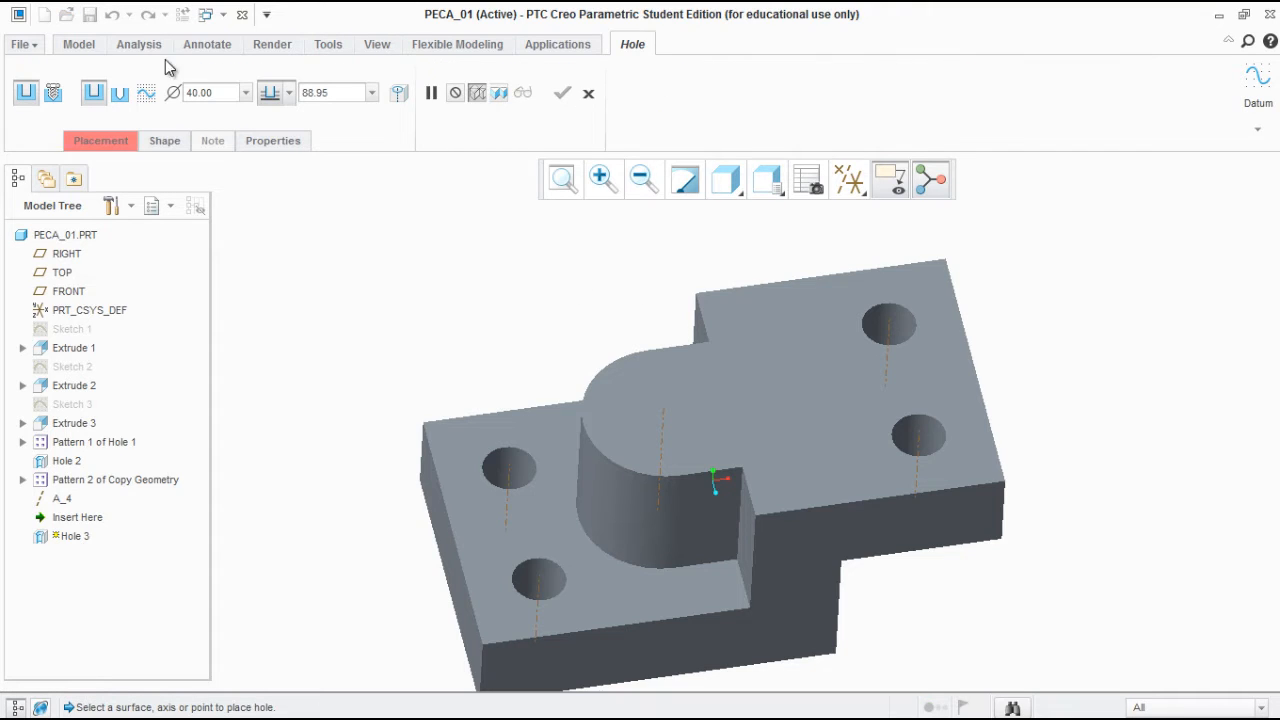
{"action": "left_click", "coordinate": [290, 93]}
{"action": "left_click", "coordinate": [272, 201]}
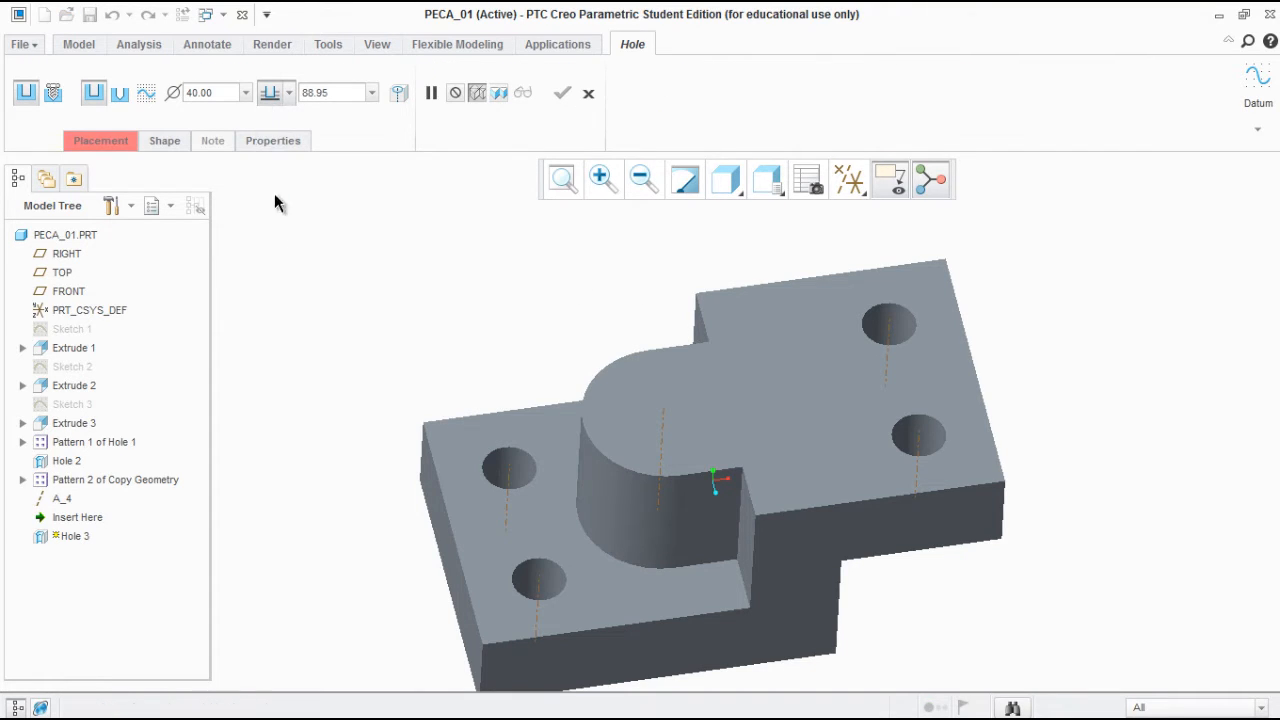
{"action": "left_click", "coordinate": [127, 143]}
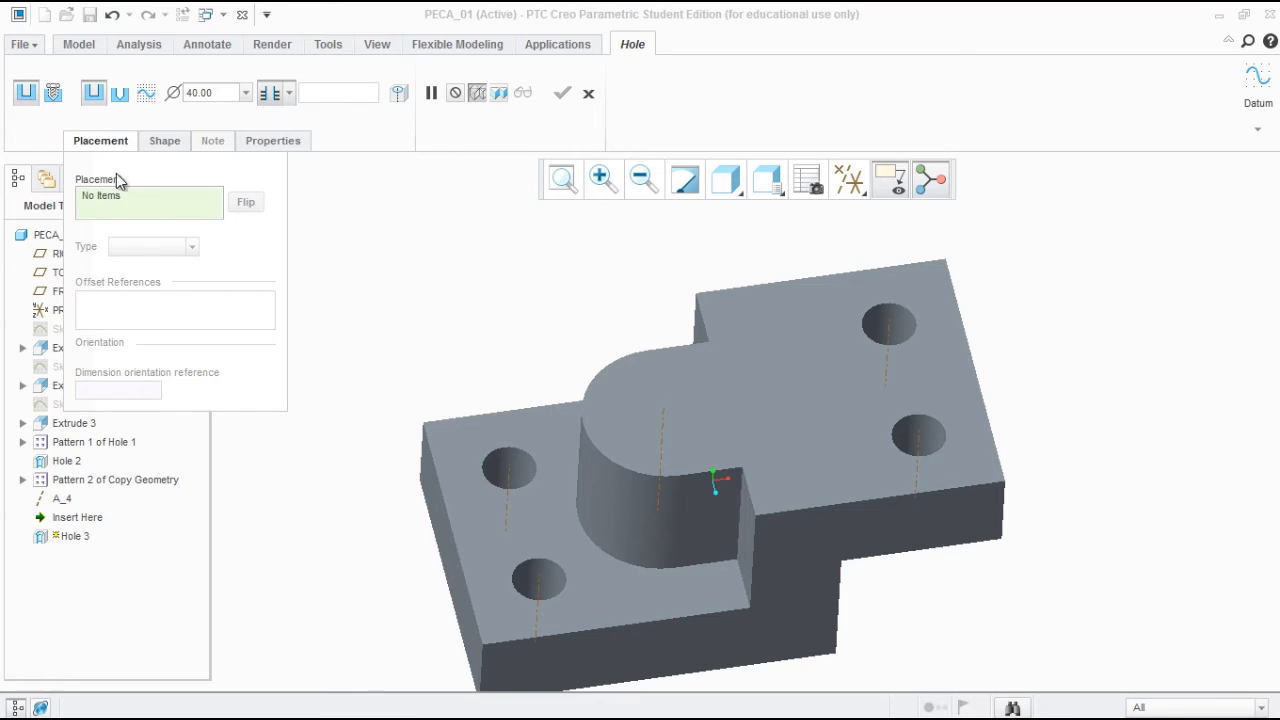
{"action": "left_click", "coordinate": [655, 397]}
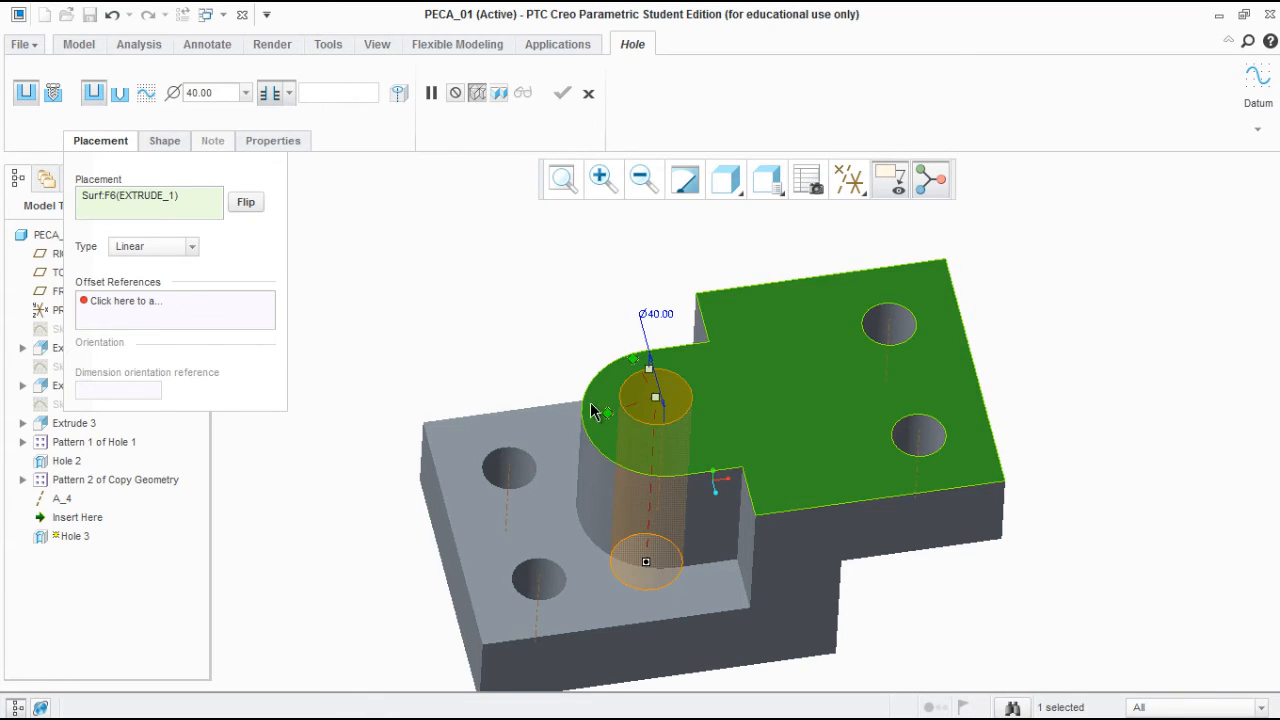
Attach the hole's offset reference handles to the boss's datum axis A_4
{"action": "left_click_drag", "start_coordinate": [607, 413], "coordinate": [650, 455]}
{"action": "middle_click_drag", "start_coordinate": [650, 455], "coordinate": [637, 312]}
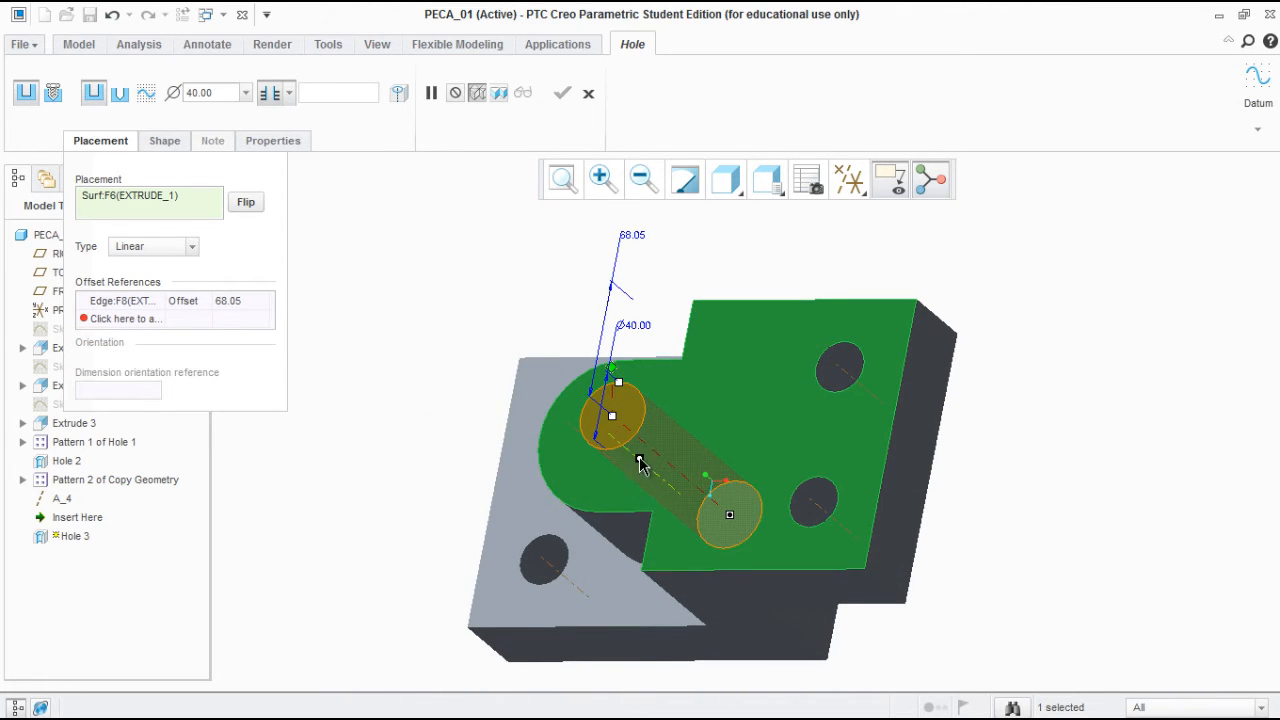
{"action": "left_click_drag", "start_coordinate": [640, 465], "coordinate": [640, 462]}
{"action": "middle_click_drag", "start_coordinate": [640, 462], "coordinate": [526, 355]}
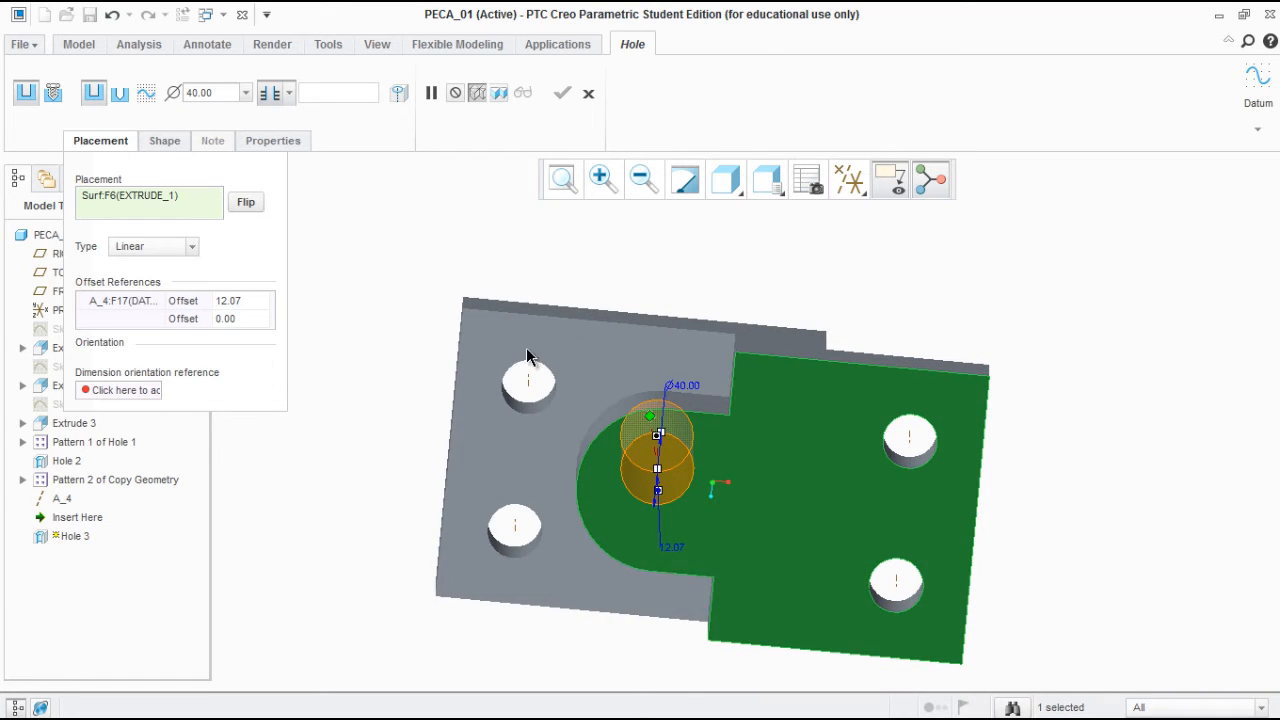
Change both of the hole's offset references on axis A_4 from Offset to Align
{"action": "left_click", "coordinate": [200, 316]}
{"action": "left_click", "coordinate": [204, 301]}
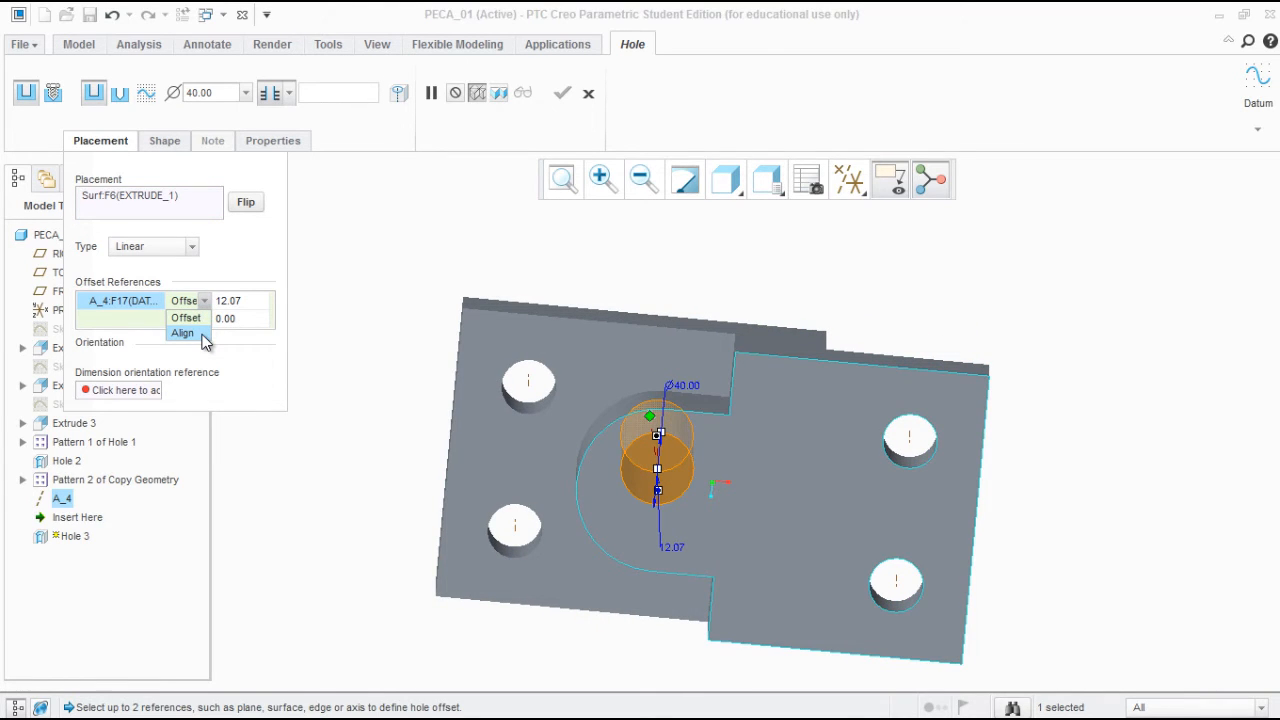
{"action": "left_click", "coordinate": [201, 334]}
{"action": "left_click", "coordinate": [200, 318]}
{"action": "left_click", "coordinate": [204, 318]}
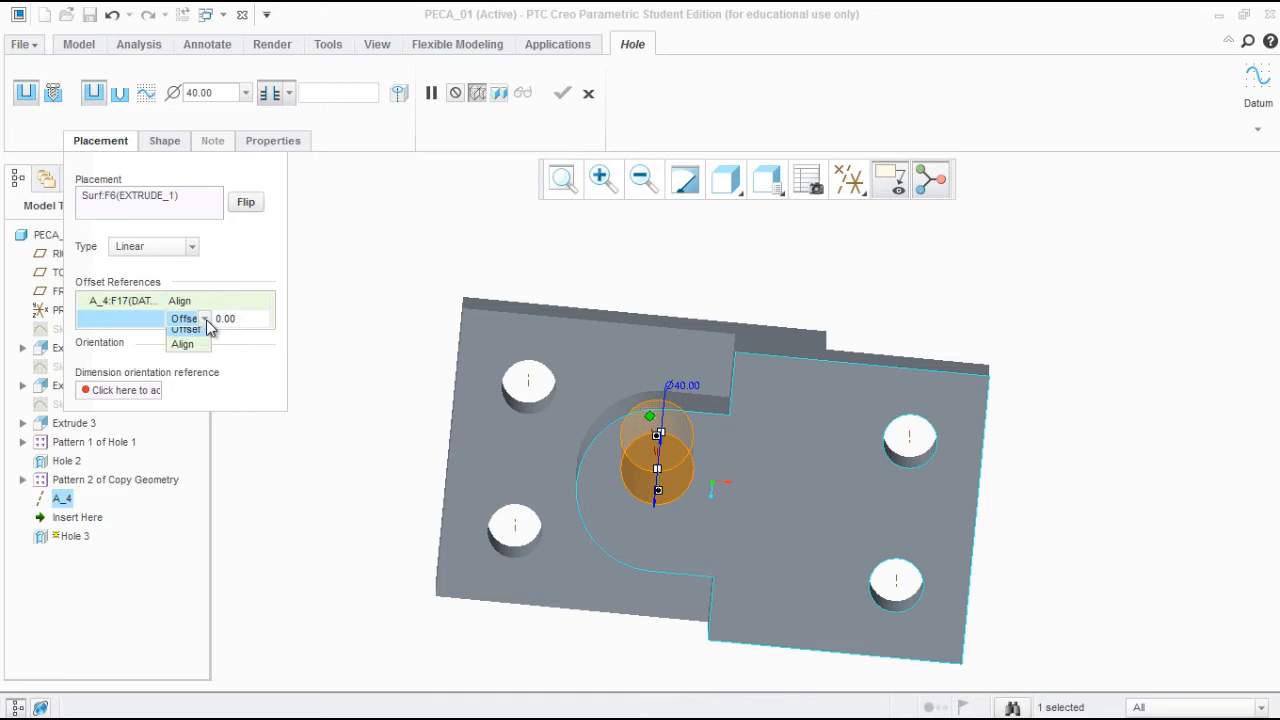
{"action": "middle_click_drag", "start_coordinate": [600, 420], "coordinate": [637, 455]}
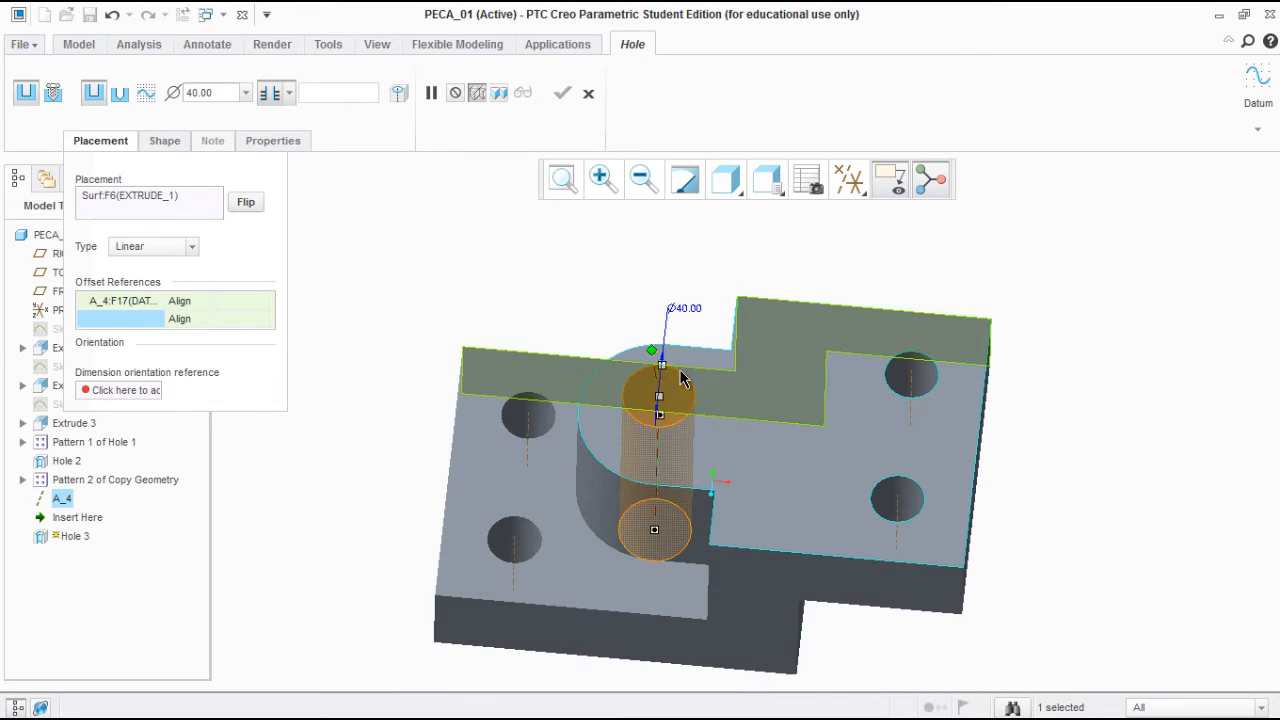
Display the datum planes and choose the FRONT plane as the hole's dimension orientation reference
{"action": "scroll", "coordinate": [637, 455], "scroll_direction": "up", "scroll_amount": 3}
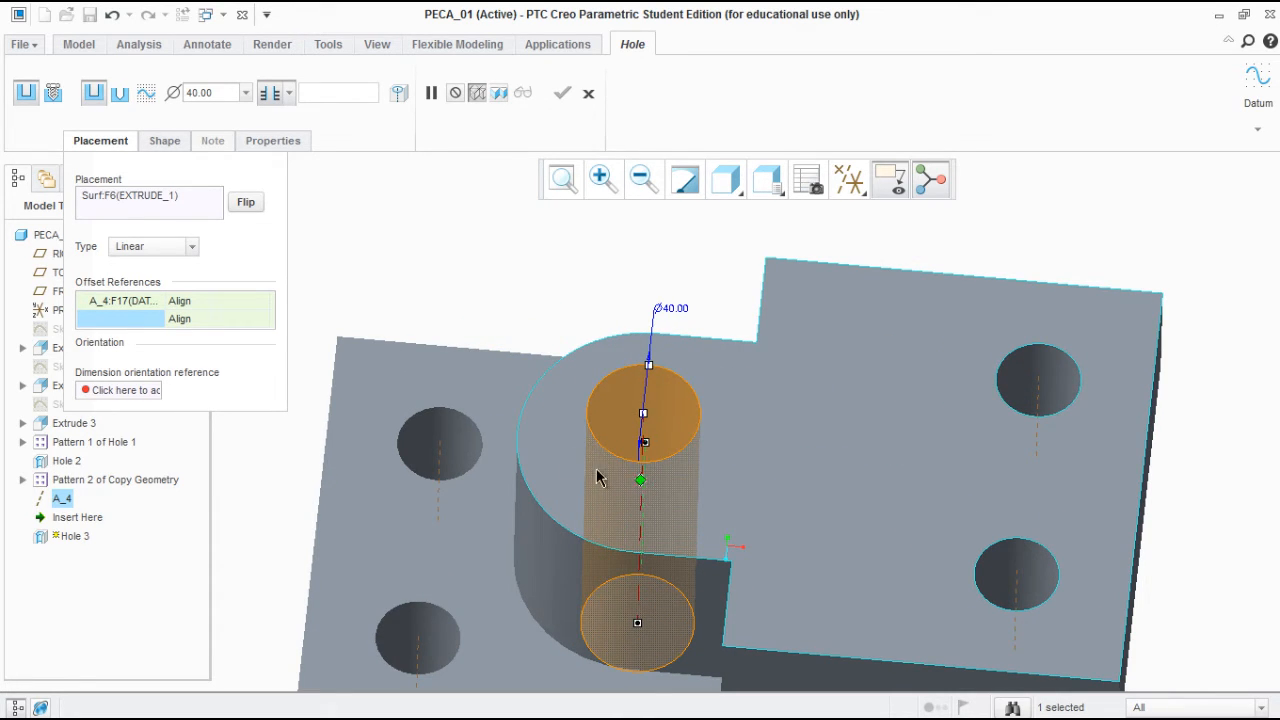
{"action": "left_click", "coordinate": [144, 390]}
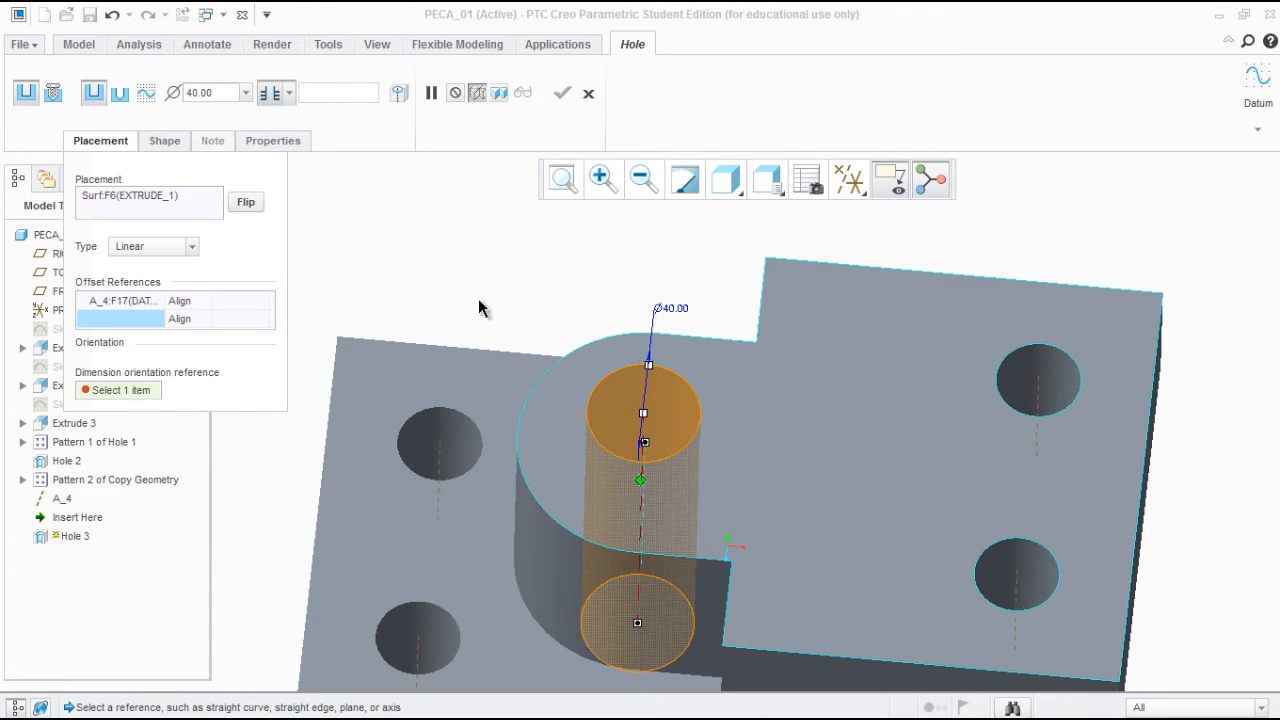
{"action": "left_click", "coordinate": [849, 180]}
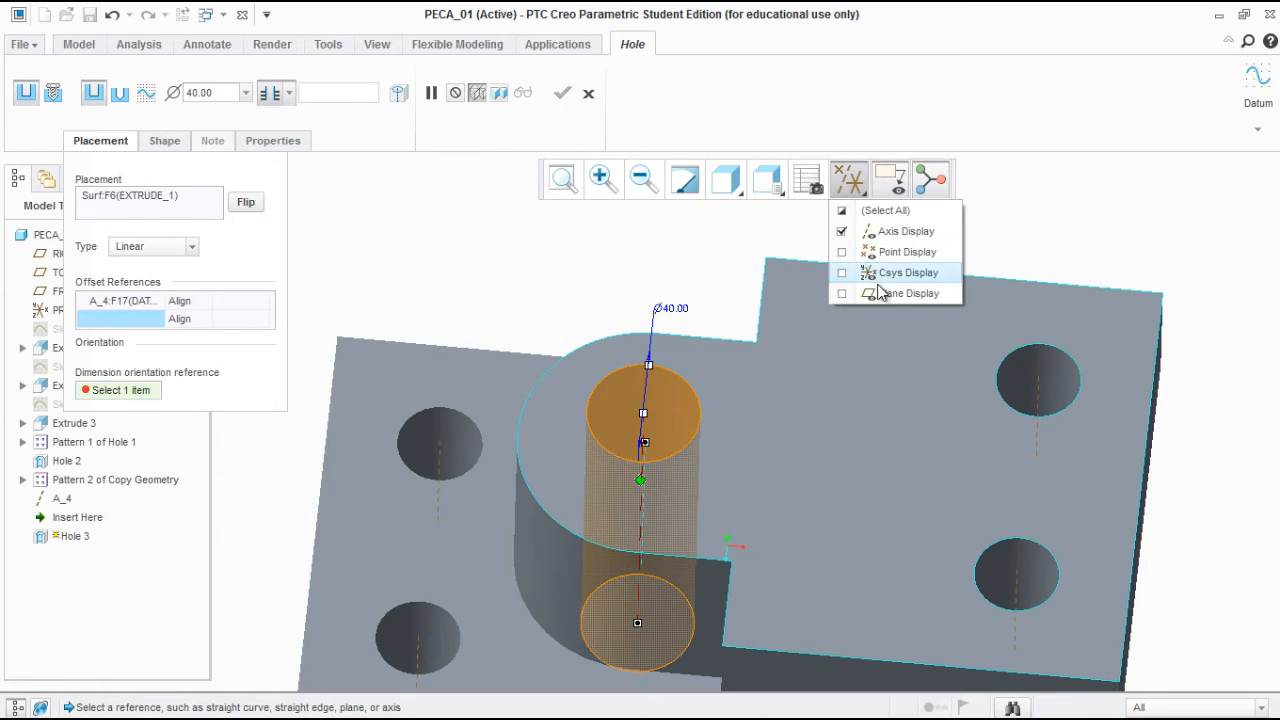
{"action": "left_click", "coordinate": [881, 292]}
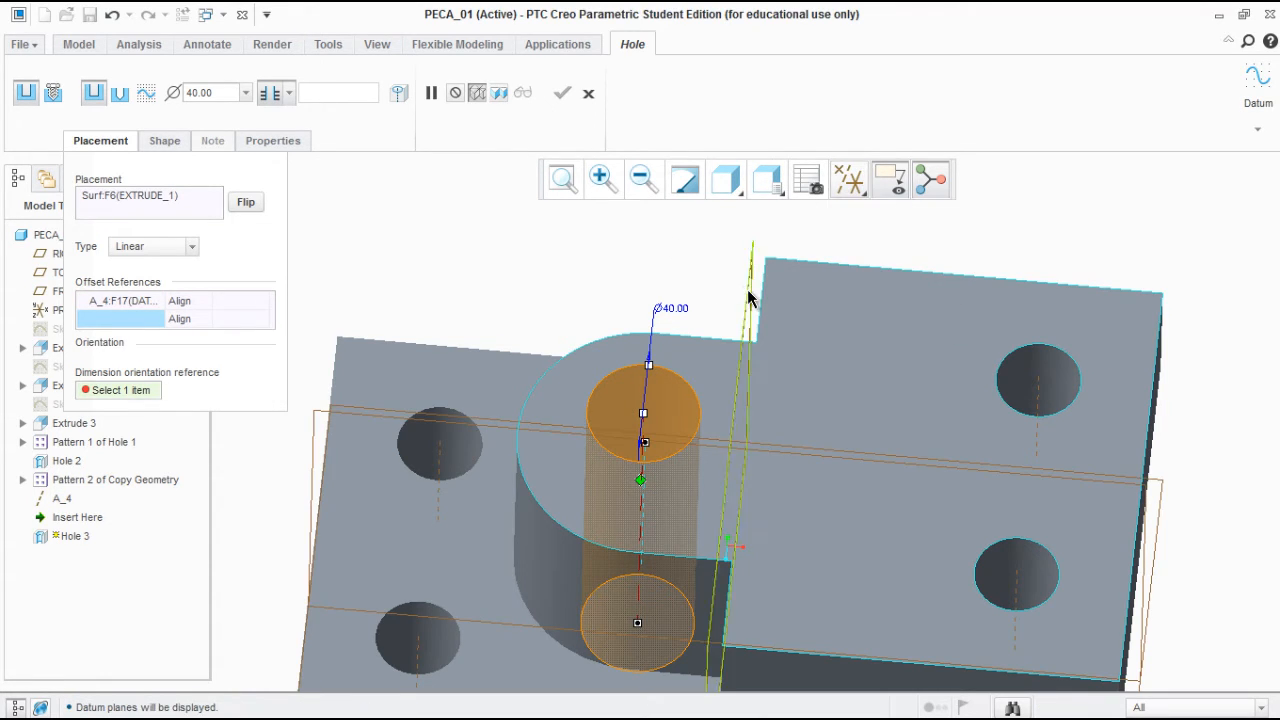
{"action": "left_click", "coordinate": [311, 435]}
Check the hole preview from several angles and complete the 40 mm hole on the boss's axis
{"action": "middle_click_drag", "start_coordinate": [311, 435], "coordinate": [203, 282]}
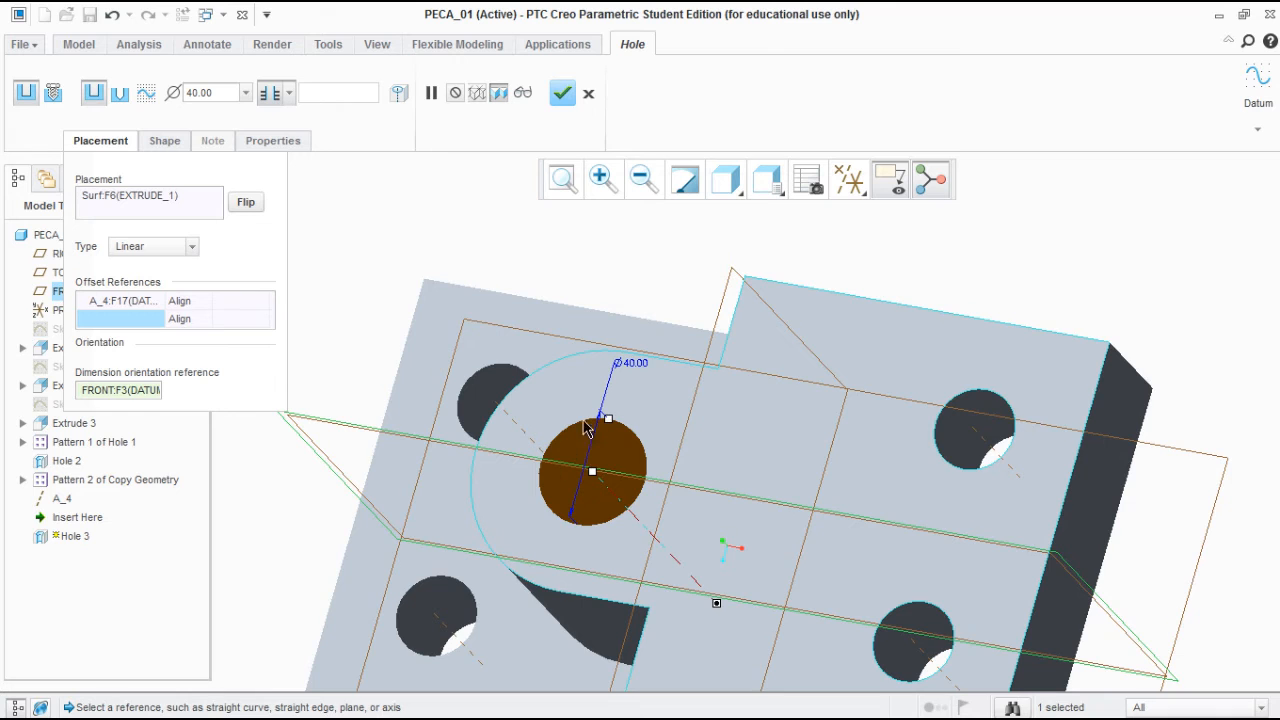
{"action": "middle_click_drag", "start_coordinate": [587, 428], "coordinate": [650, 400]}
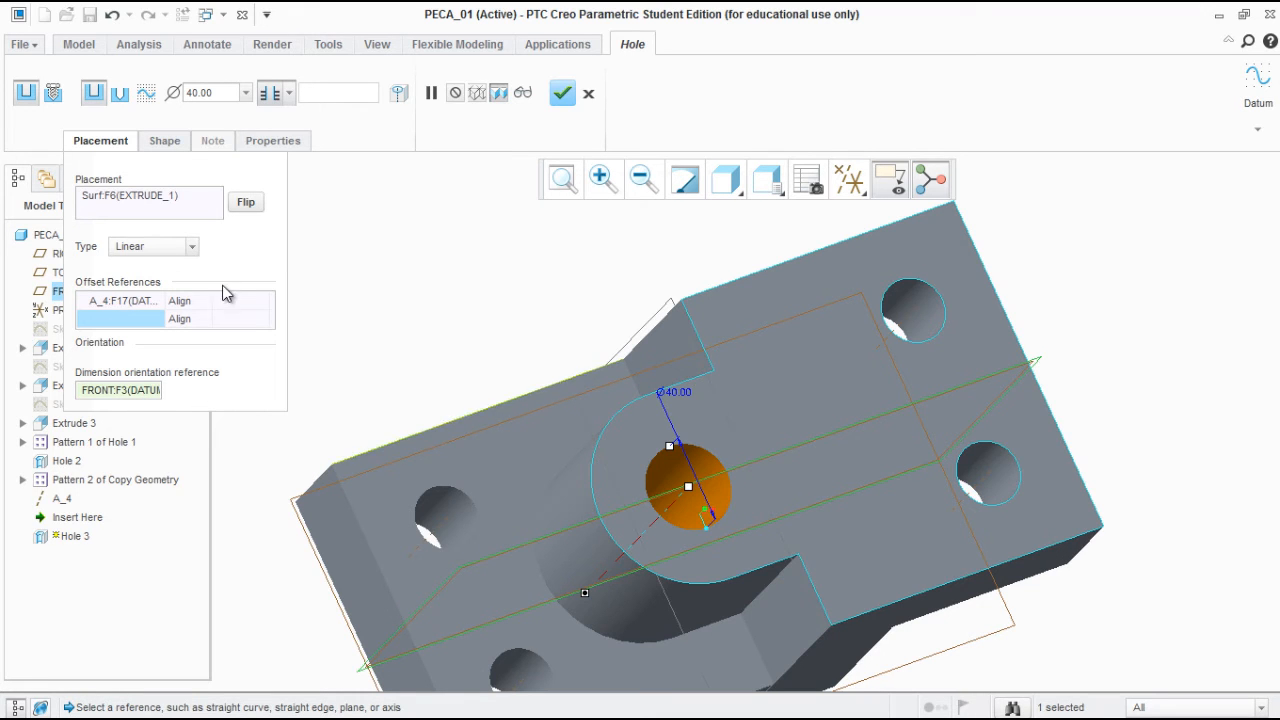
{"action": "middle_click_drag", "start_coordinate": [650, 432], "coordinate": [413, 379]}
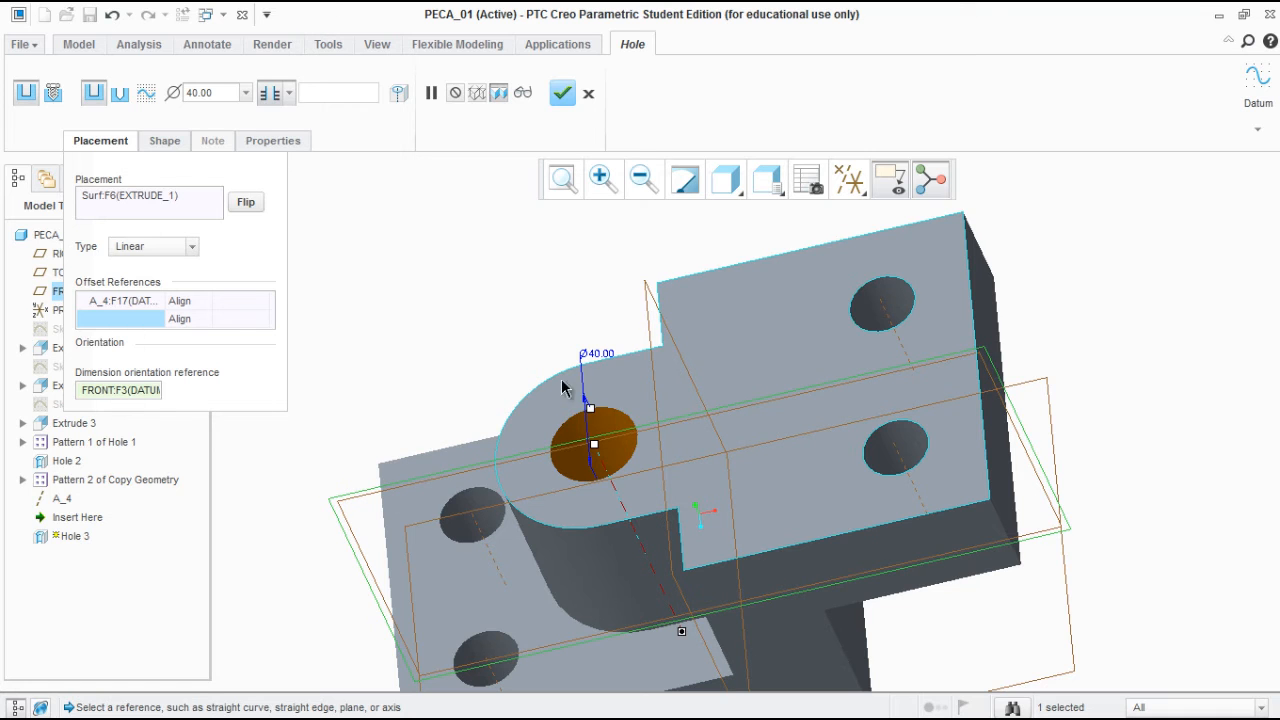
{"action": "middle_click_drag", "start_coordinate": [563, 388], "coordinate": [700, 380]}
{"action": "scroll", "coordinate": [680, 373], "scroll_direction": "up", "scroll_amount": 2}
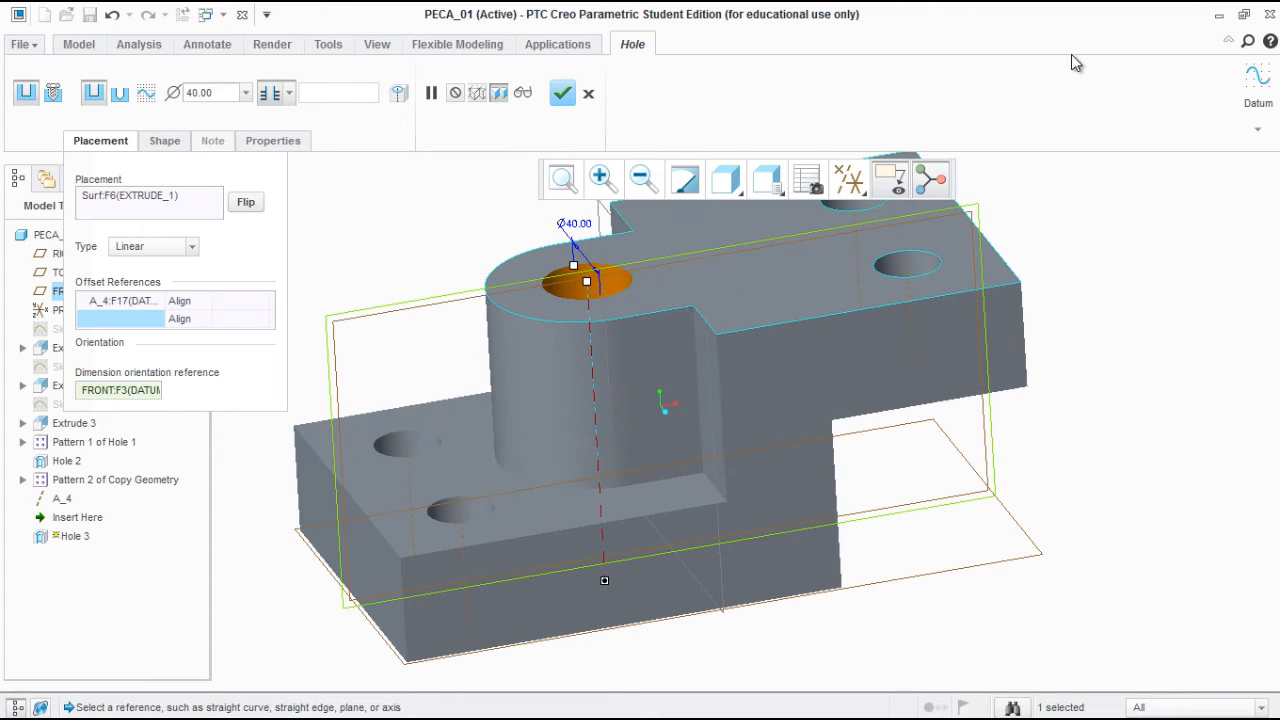
{"action": "left_click", "coordinate": [563, 93]}
Hide the datum axes and datum planes
{"action": "left_click", "coordinate": [849, 180]}
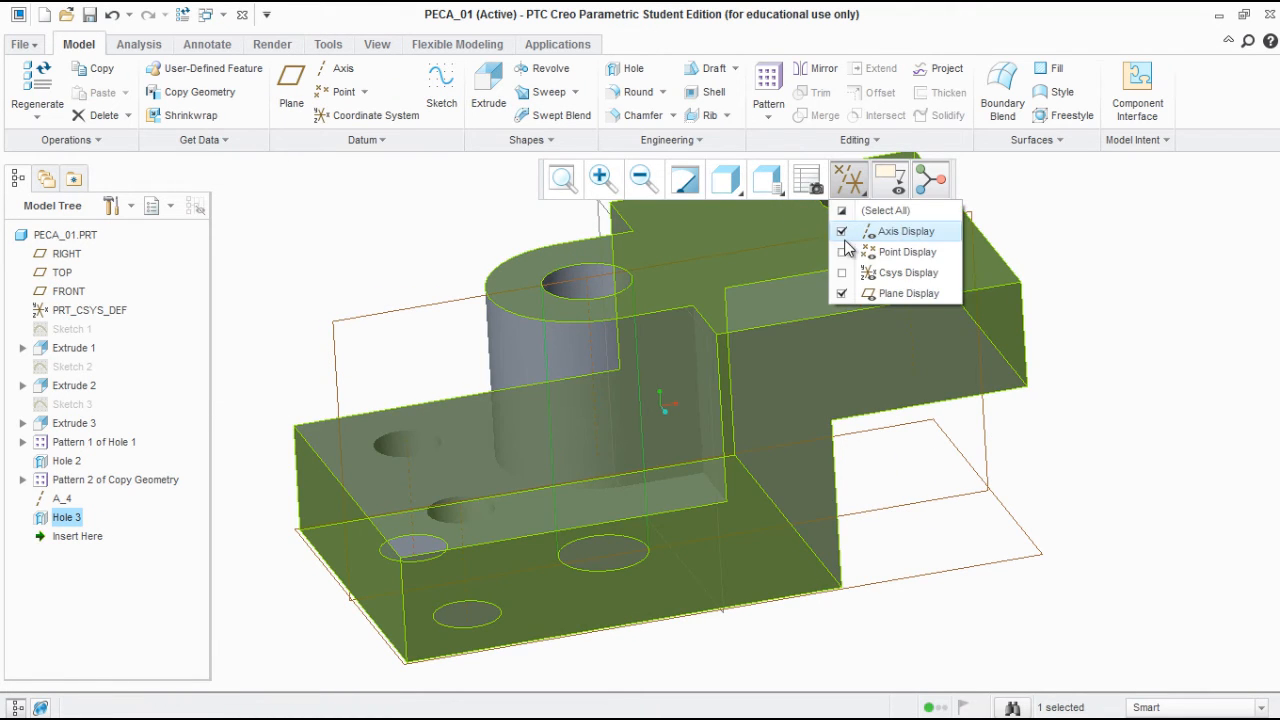
{"action": "left_click", "coordinate": [843, 231]}
{"action": "left_click", "coordinate": [843, 293]}
Examine the finished block from several angles and distances, checking the central hole and the corner holes, and clear the selection
{"action": "scroll", "coordinate": [620, 320], "scroll_direction": "down", "scroll_amount": 4}
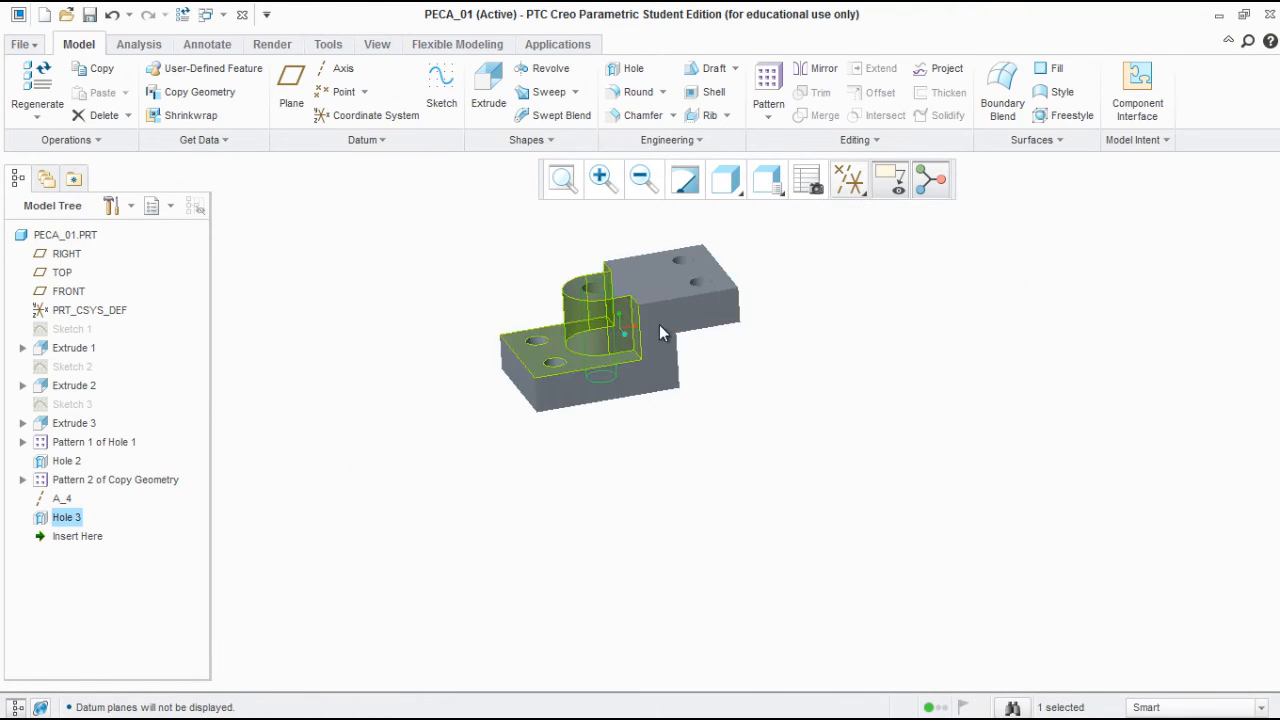
{"action": "scroll", "coordinate": [620, 325], "scroll_direction": "up", "scroll_amount": 3}
{"action": "middle_click_drag", "start_coordinate": [657, 234], "coordinate": [938, 431]}
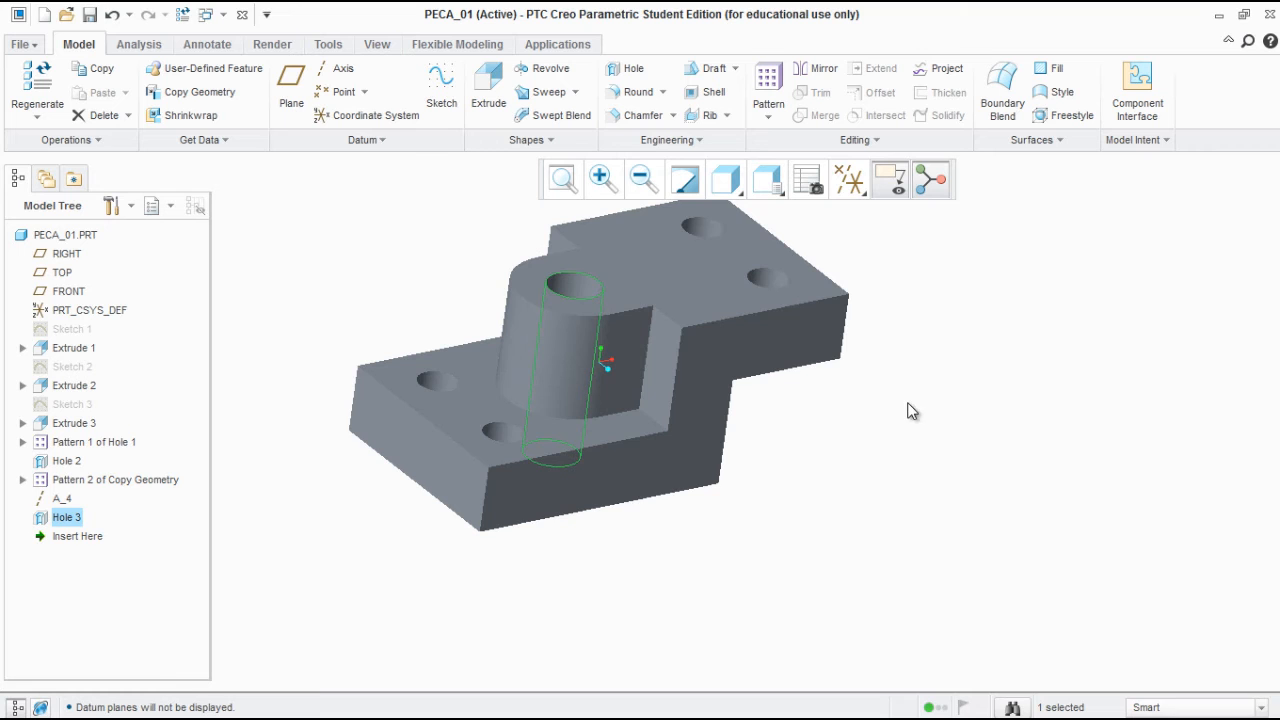
{"action": "scroll", "coordinate": [546, 367], "scroll_direction": "down", "scroll_amount": 5}
{"action": "middle_click_drag", "start_coordinate": [546, 367], "coordinate": [662, 451]}
{"action": "scroll", "coordinate": [699, 441], "scroll_direction": "up", "scroll_amount": 6}
{"action": "scroll", "coordinate": [663, 397], "scroll_direction": "down", "scroll_amount": 5}
{"action": "scroll", "coordinate": [684, 418], "scroll_direction": "up", "scroll_amount": 5}
{"action": "scroll", "coordinate": [680, 430], "scroll_direction": "down", "scroll_amount": 4}
{"action": "scroll", "coordinate": [662, 451], "scroll_direction": "up", "scroll_amount": 5}
{"action": "scroll", "coordinate": [652, 435], "scroll_direction": "down", "scroll_amount": 5}
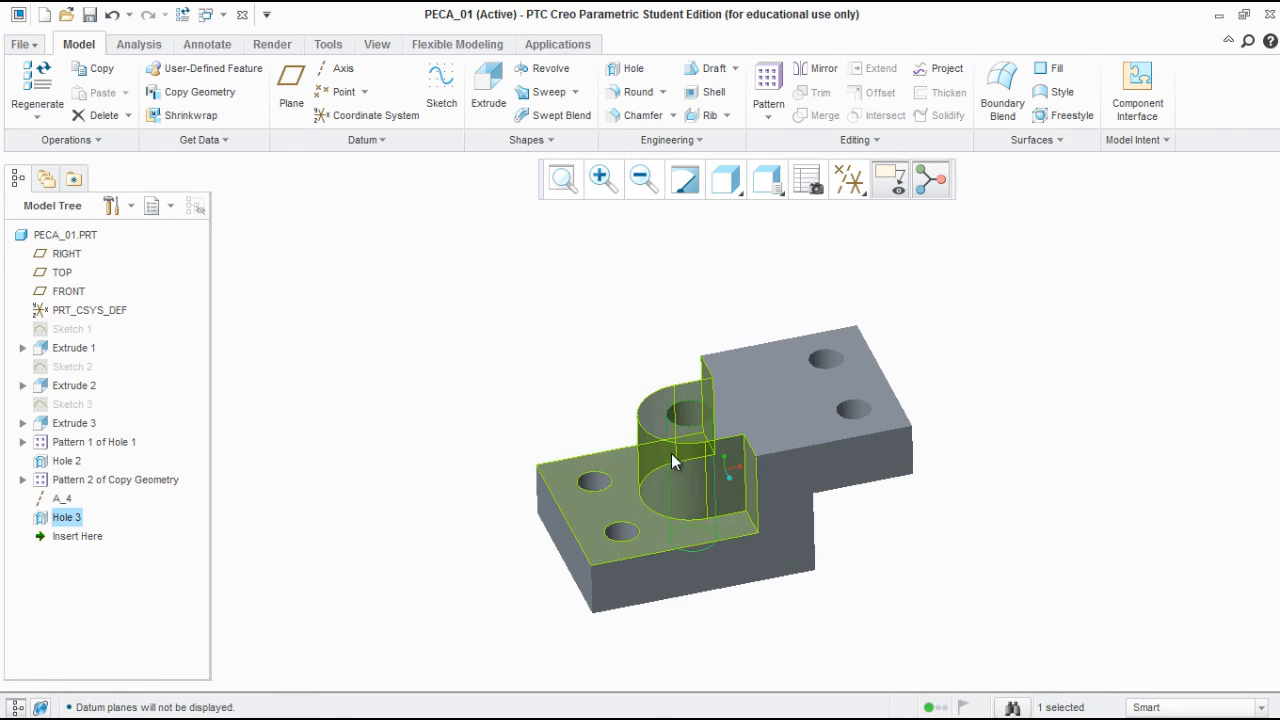
{"action": "scroll", "coordinate": [754, 533], "scroll_direction": "up", "scroll_amount": 2}
{"action": "middle_click_drag", "start_coordinate": [754, 533], "coordinate": [760, 448]}
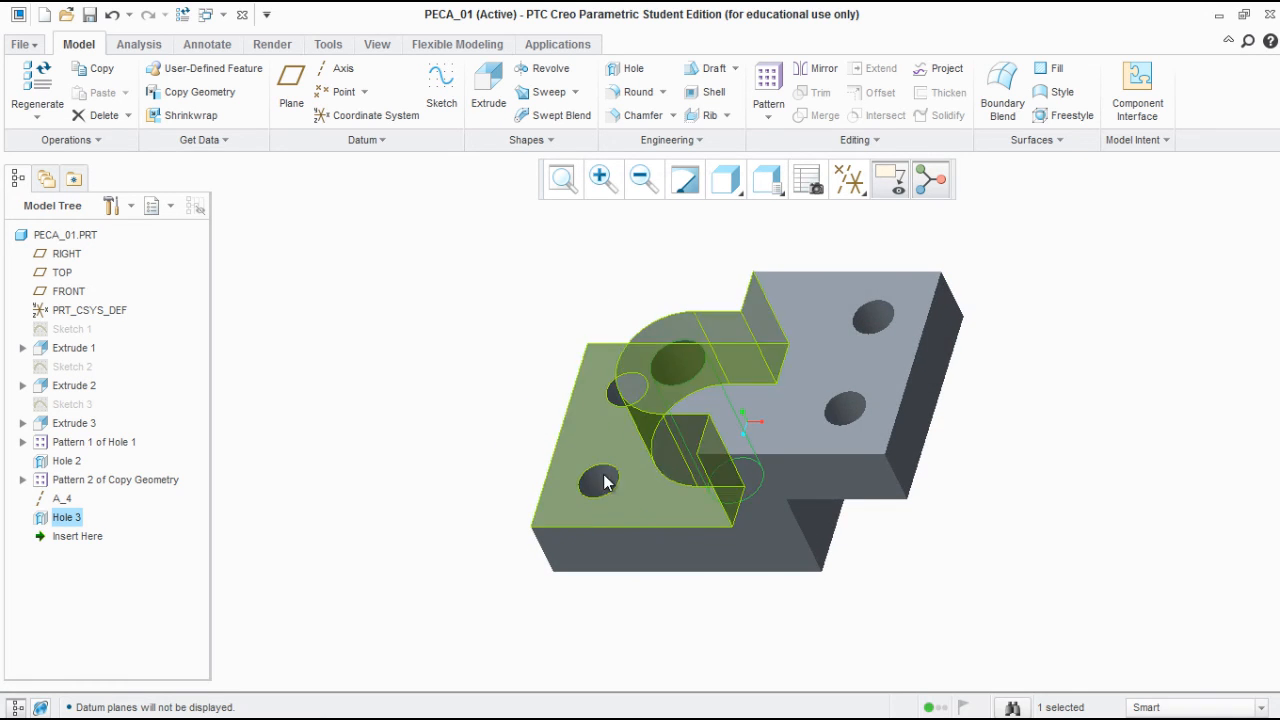
{"action": "left_click", "coordinate": [461, 374]}
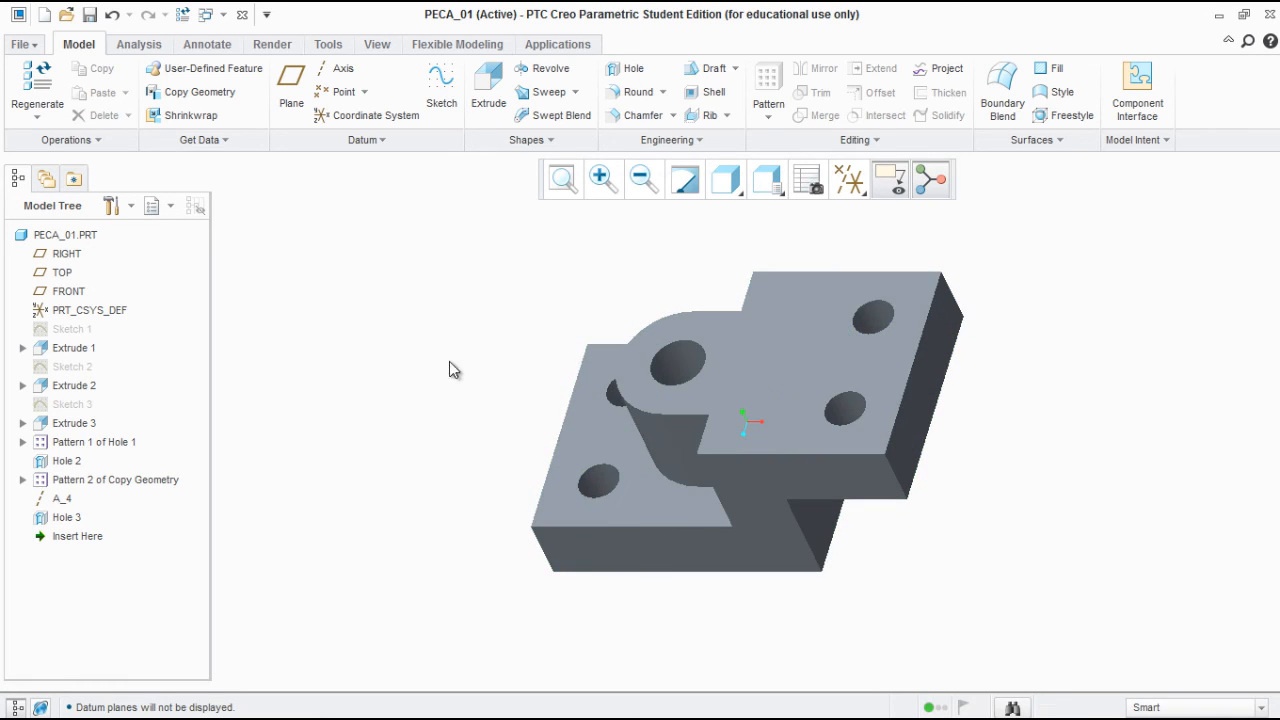